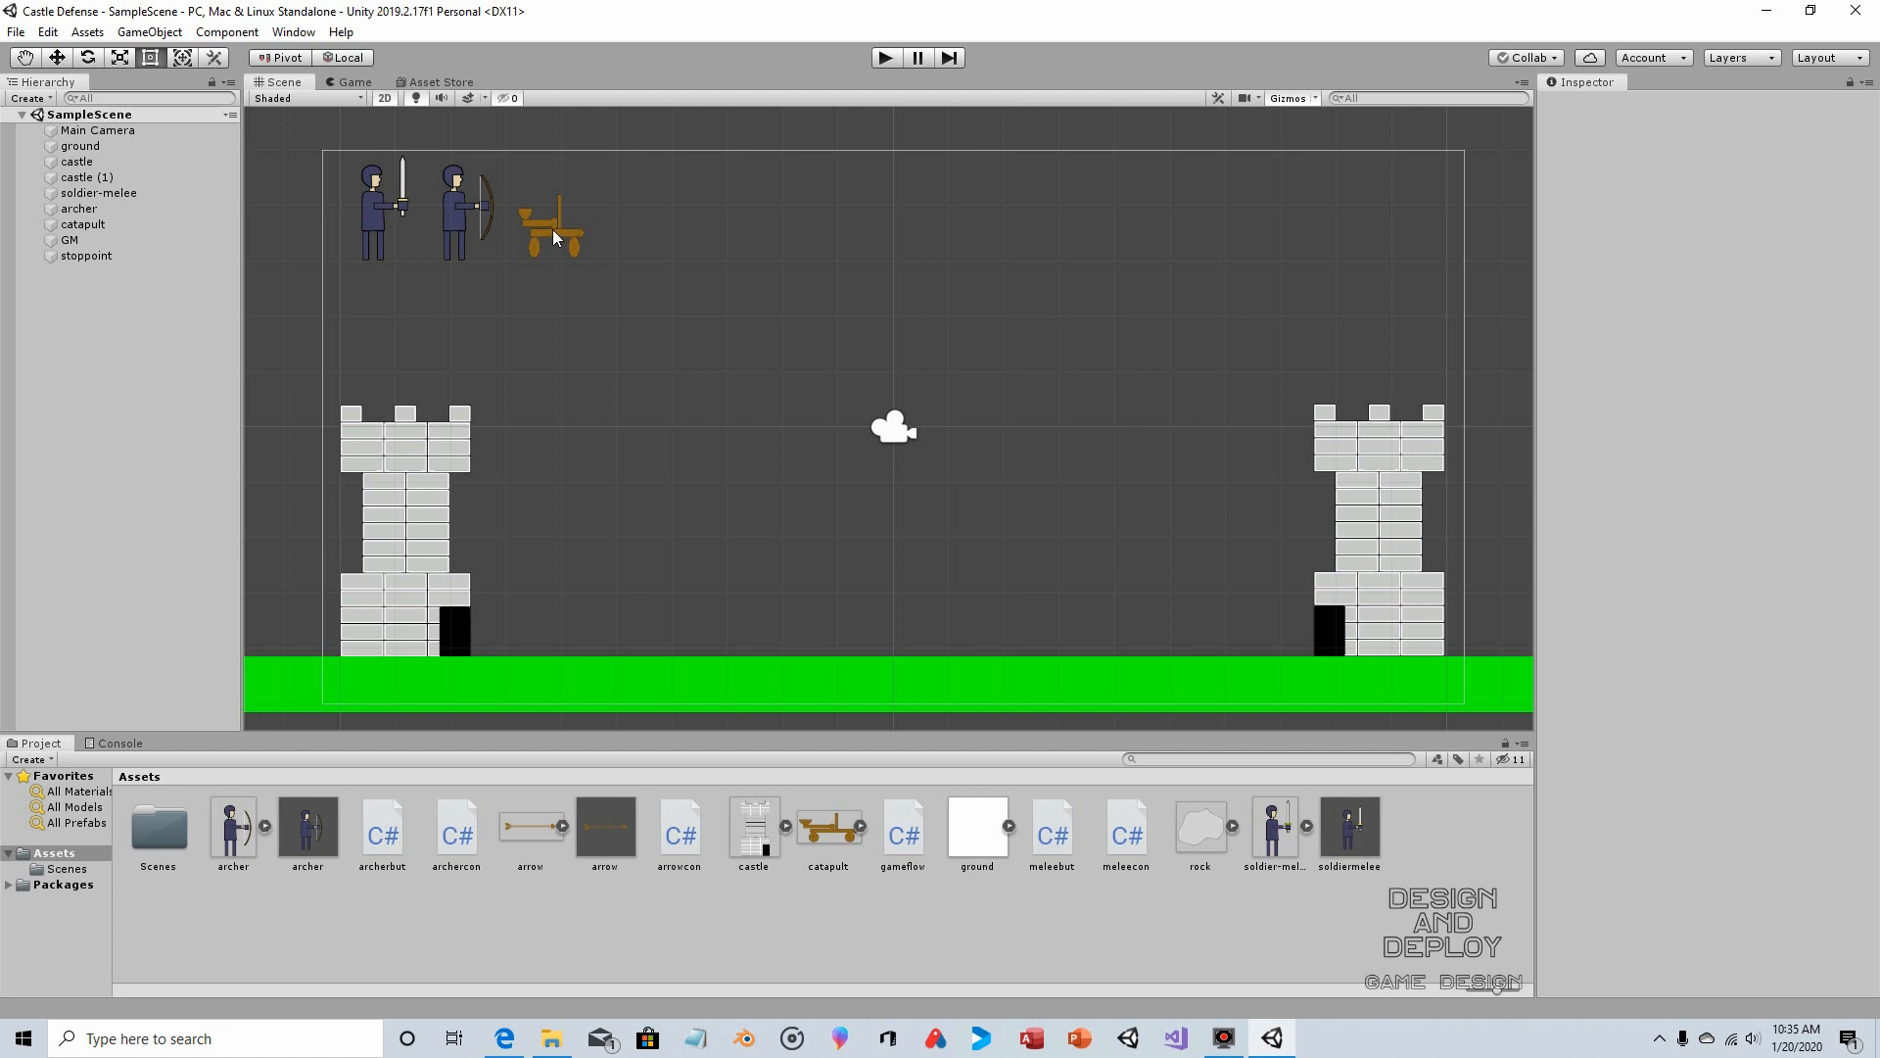
Make the box collider of the catapult in the scene a trigger
{"action": "left_click", "coordinate": [552, 229]}
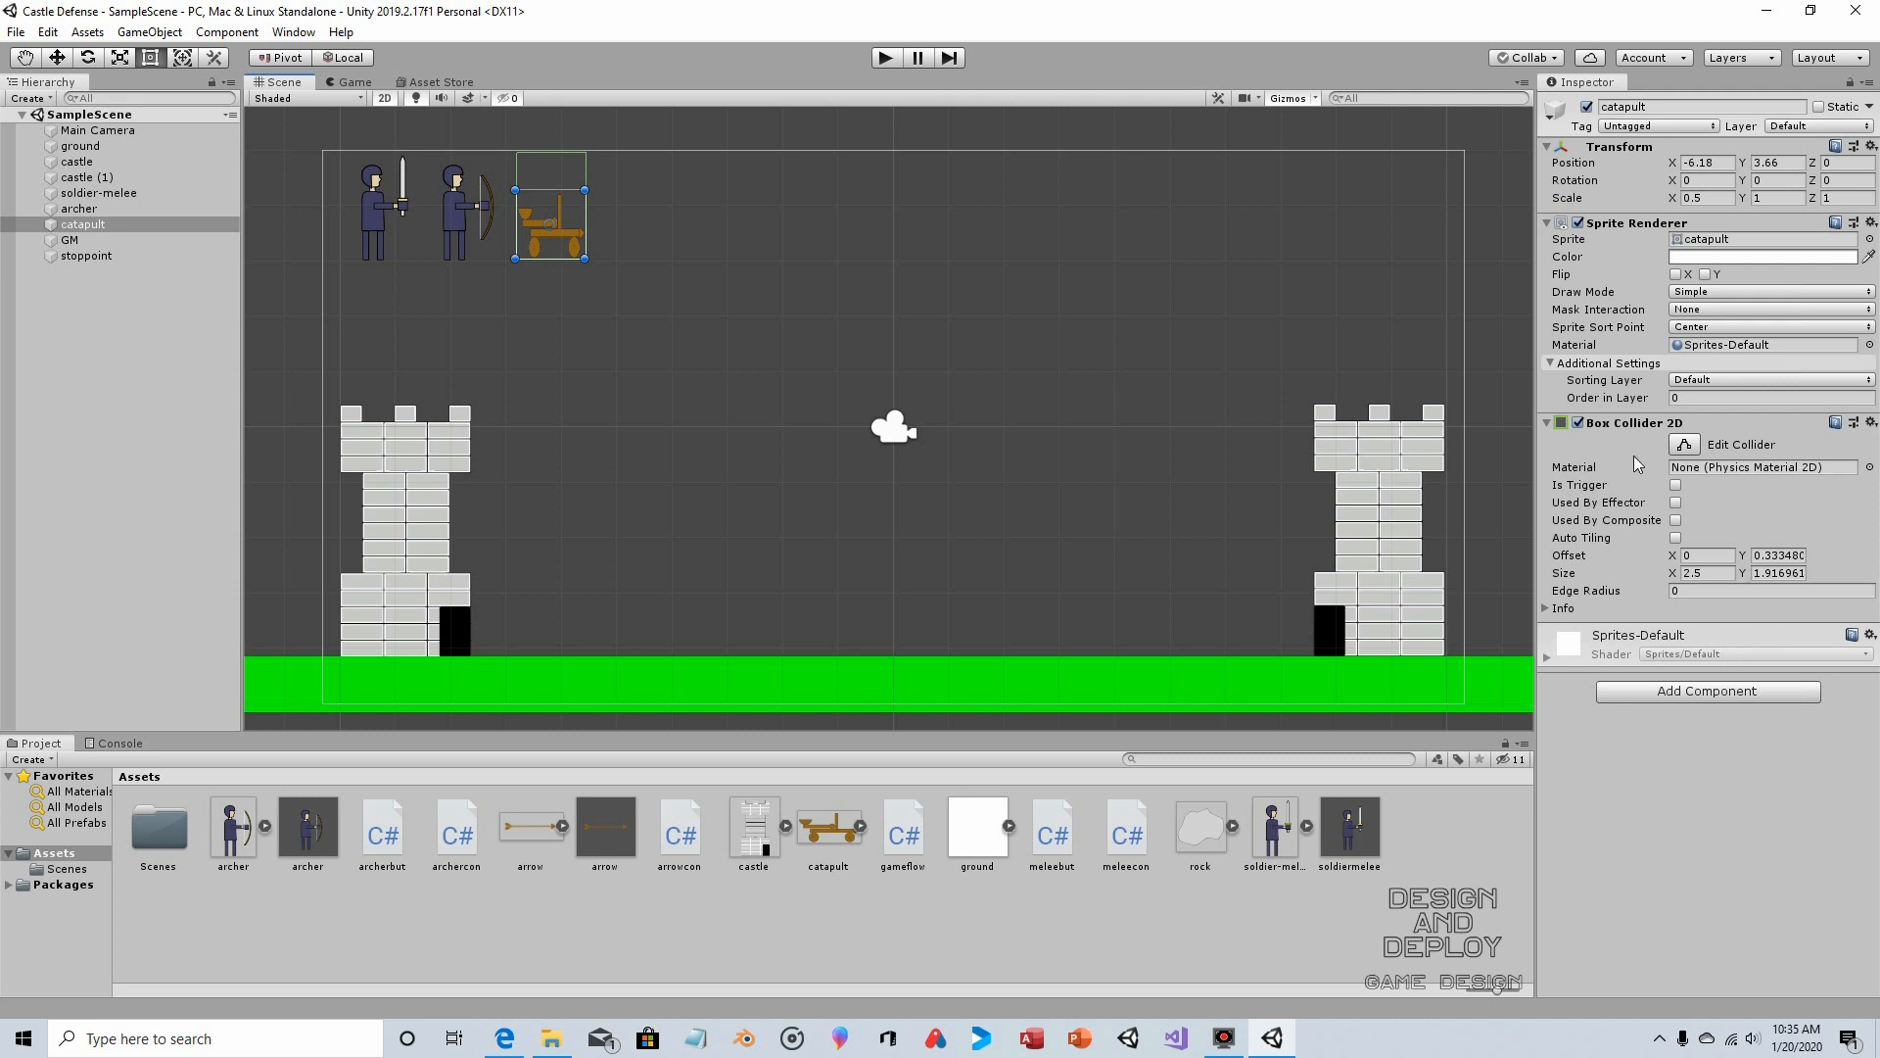
{"action": "left_click", "coordinate": [1676, 485]}
Create a C# script named catbut in the Assets folder
{"action": "right_click", "coordinate": [762, 908]}
{"action": "mouse_move", "coordinate": [903, 452]}
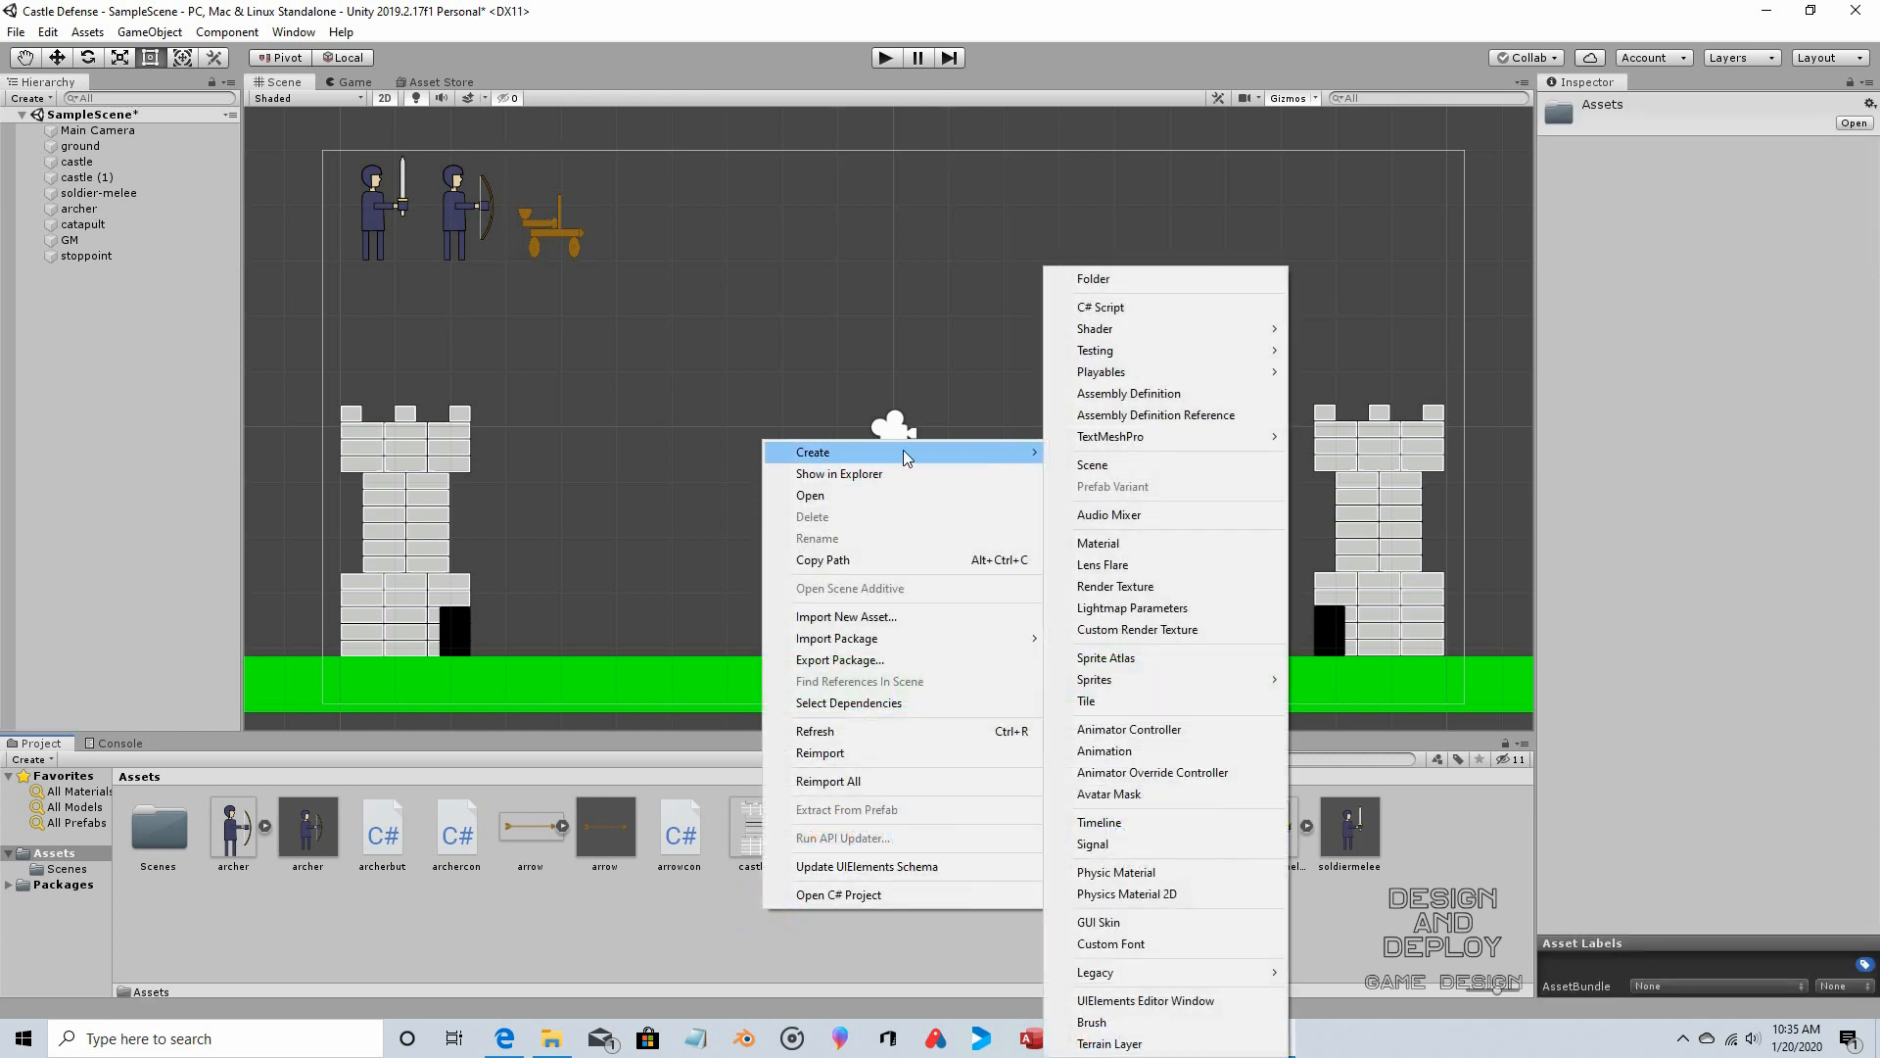
{"action": "left_click", "coordinate": [1106, 304]}
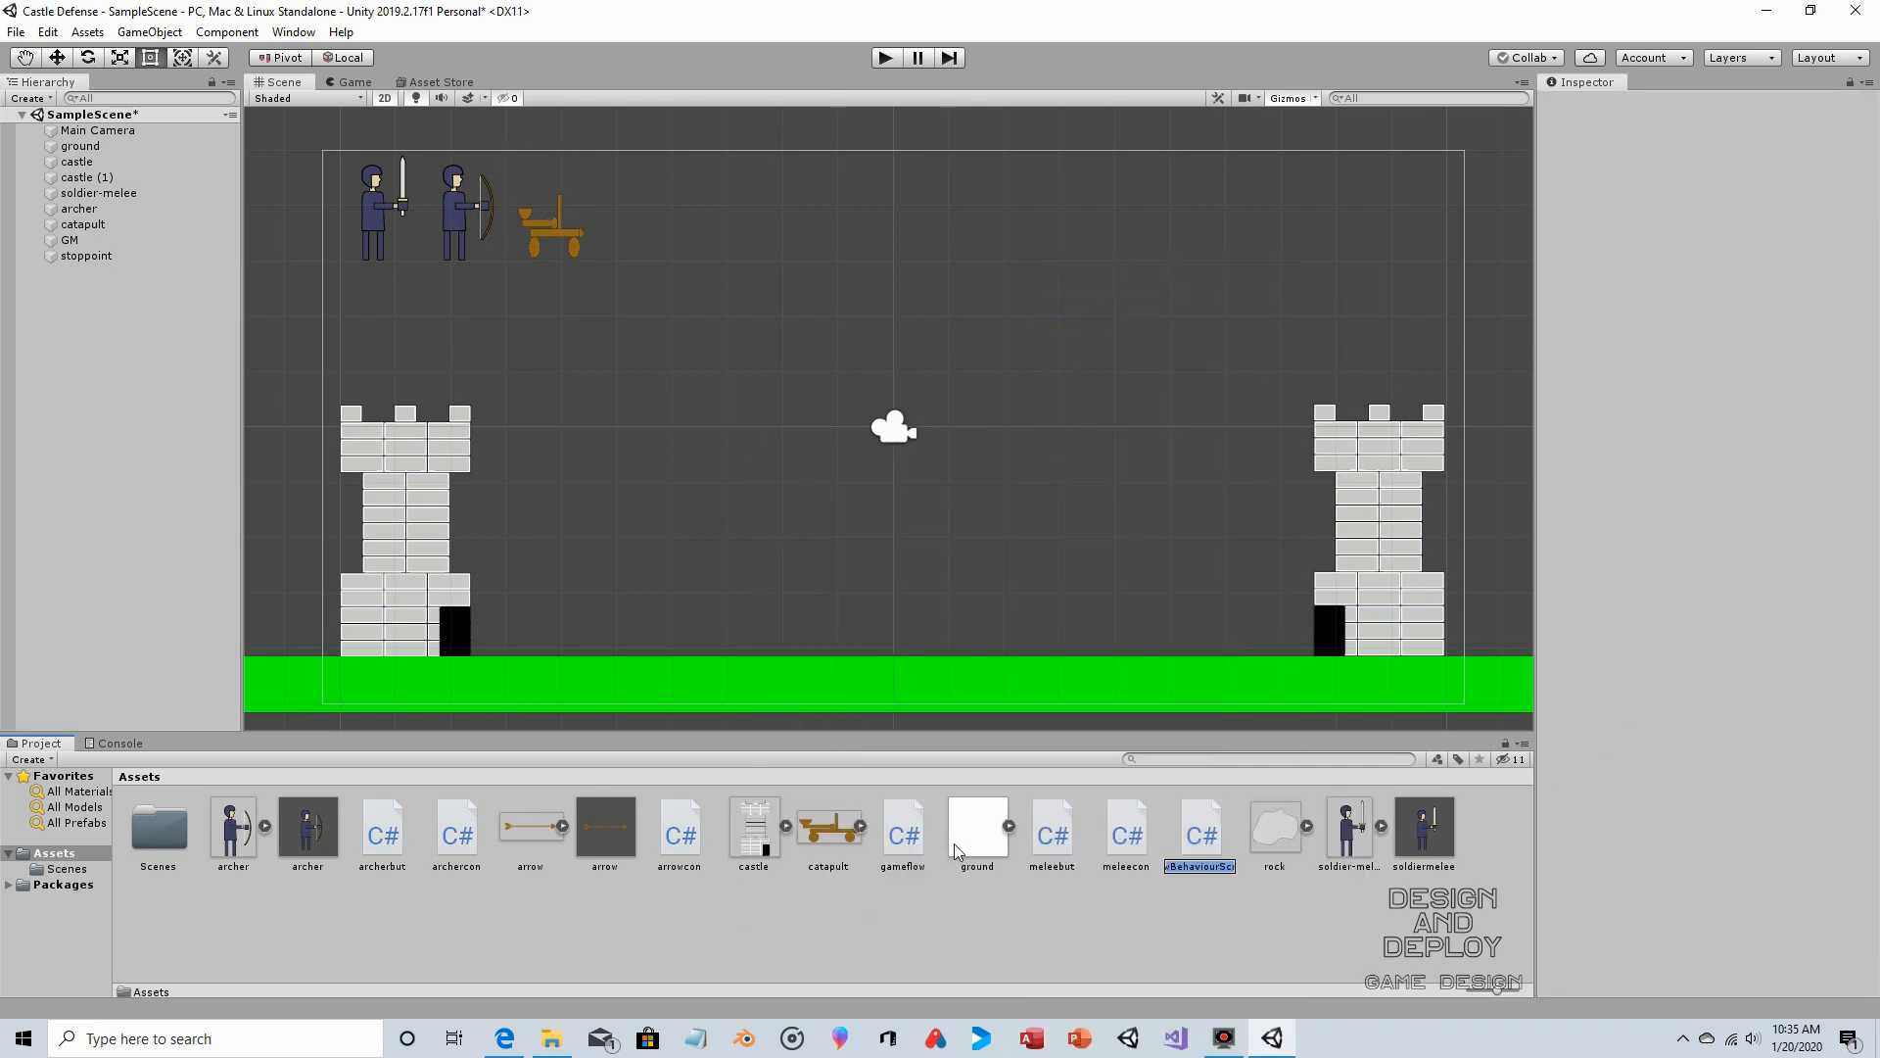
{"action": "type", "text": "catbut"}
{"action": "left_click", "coordinate": [1154, 952]}
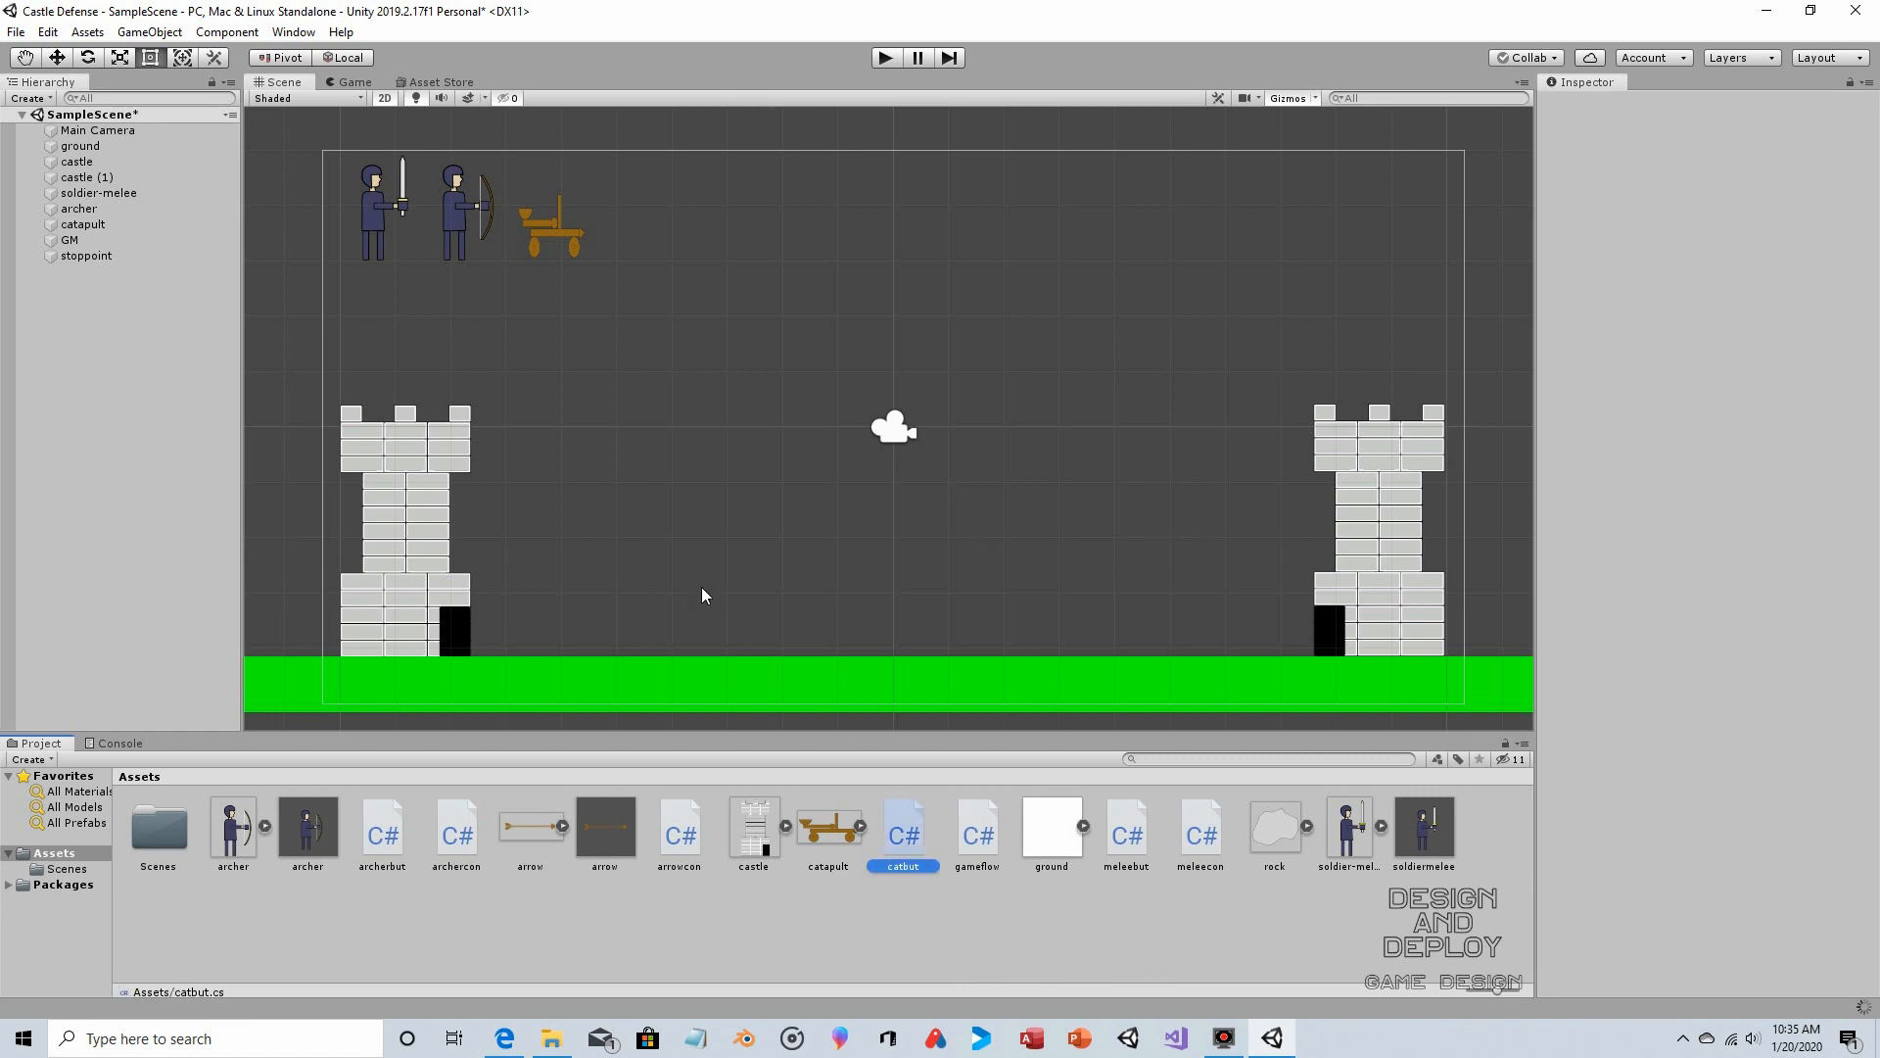
Attach the catbut script to the catapult in the scene and open the script in Visual Studio for editing
{"action": "left_click", "coordinate": [556, 242]}
{"action": "left_click", "coordinate": [549, 221]}
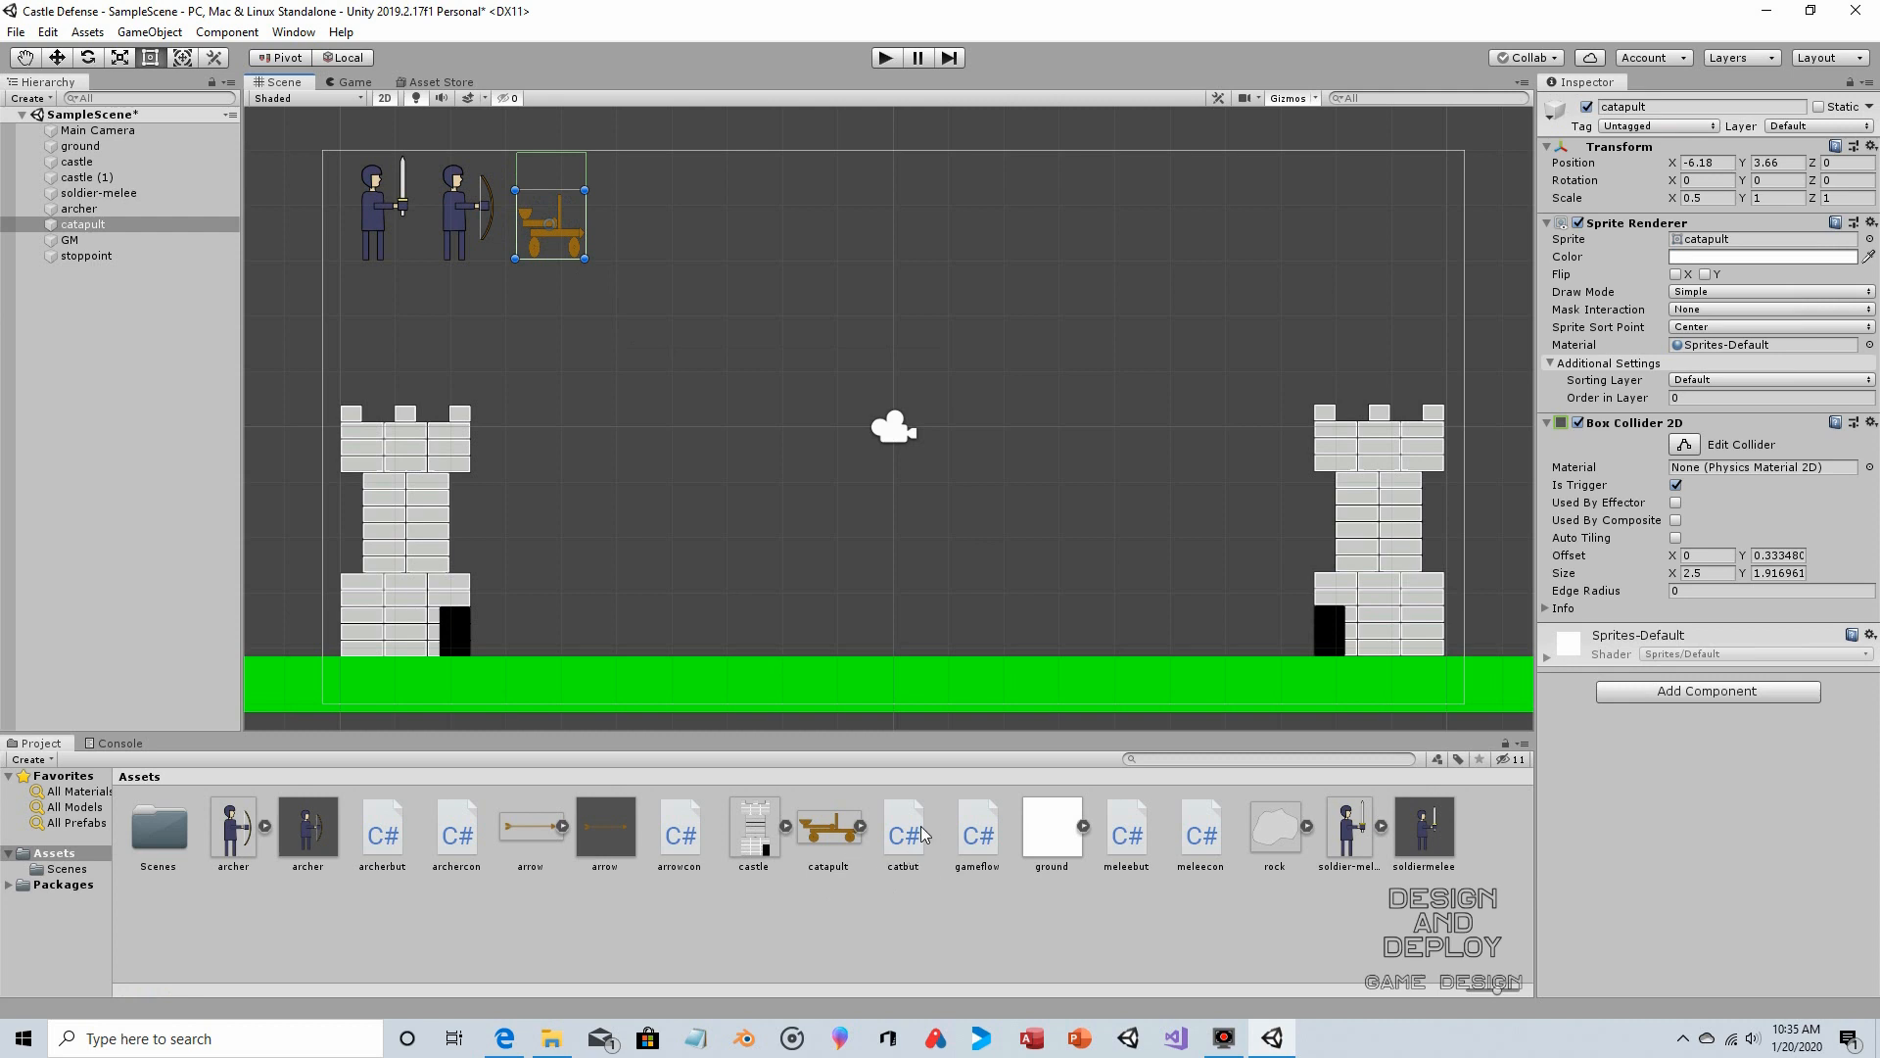
{"action": "left_click_drag", "start_coordinate": [903, 830], "coordinate": [1590, 733]}
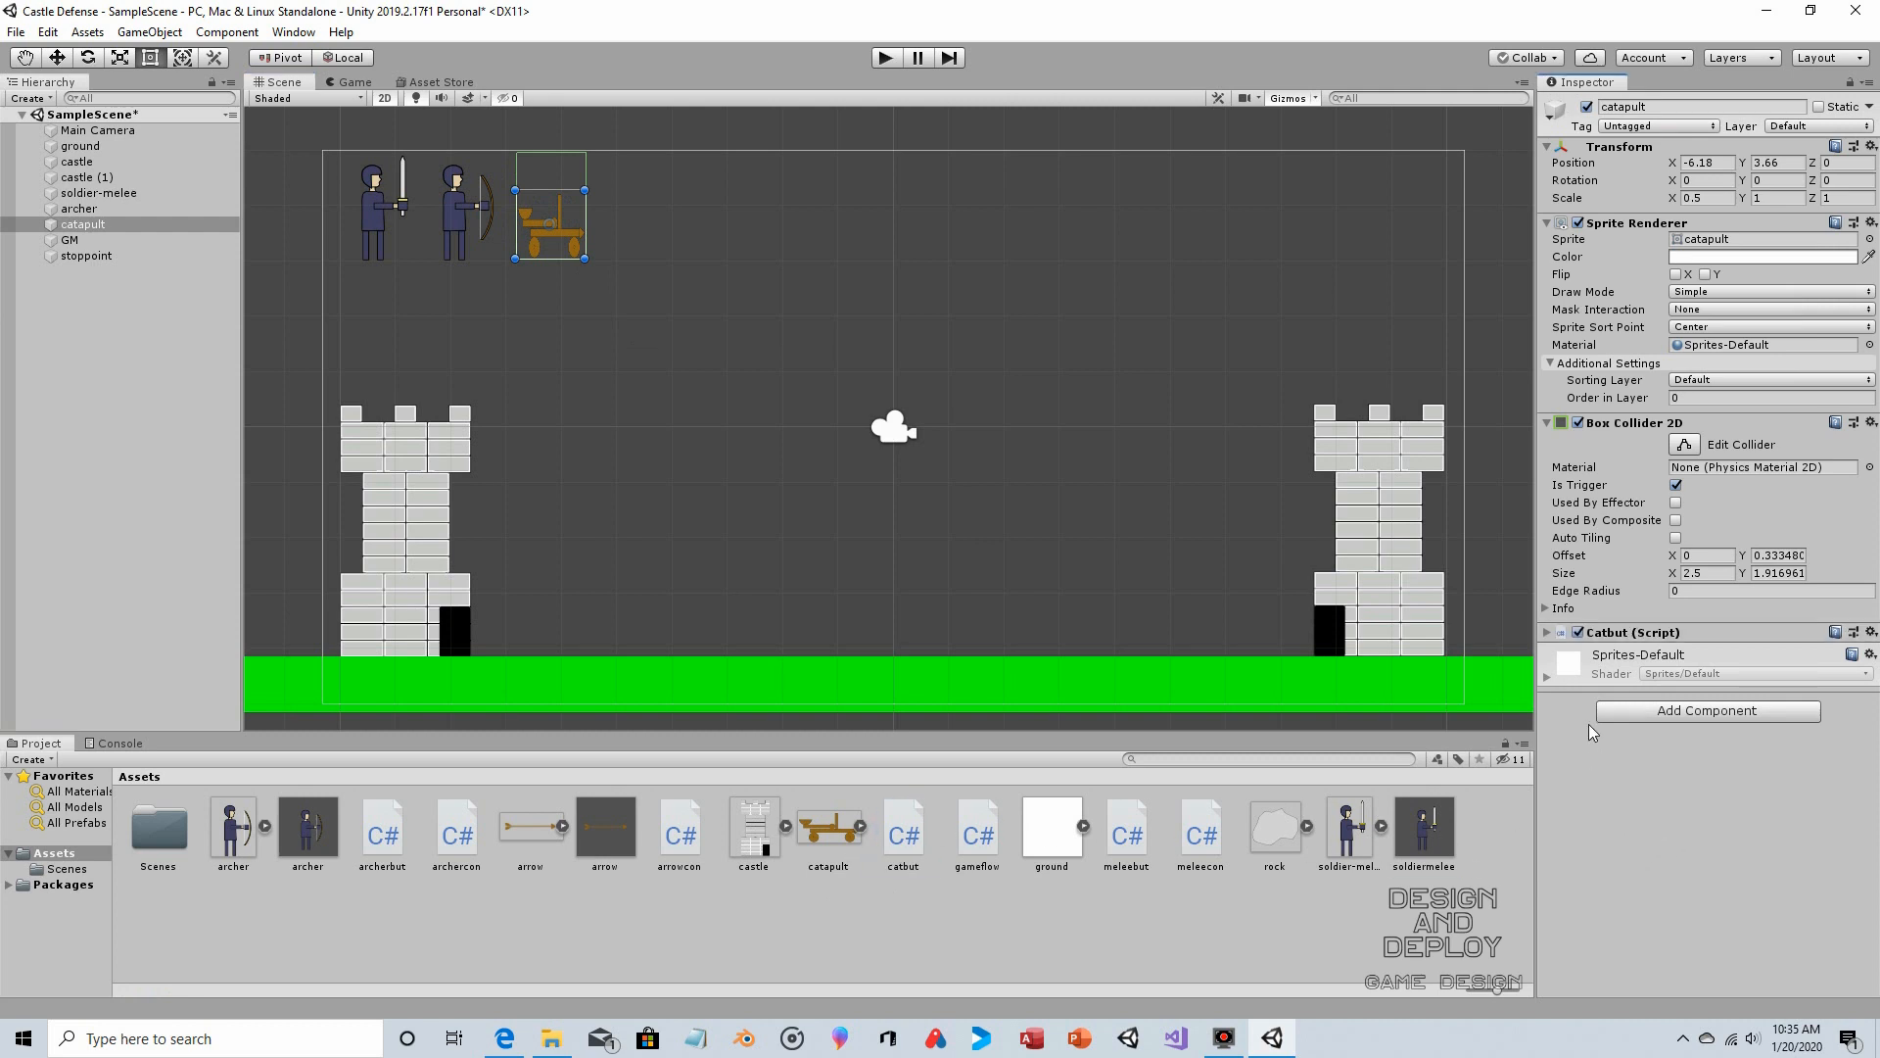
{"action": "left_click", "coordinate": [1547, 632]}
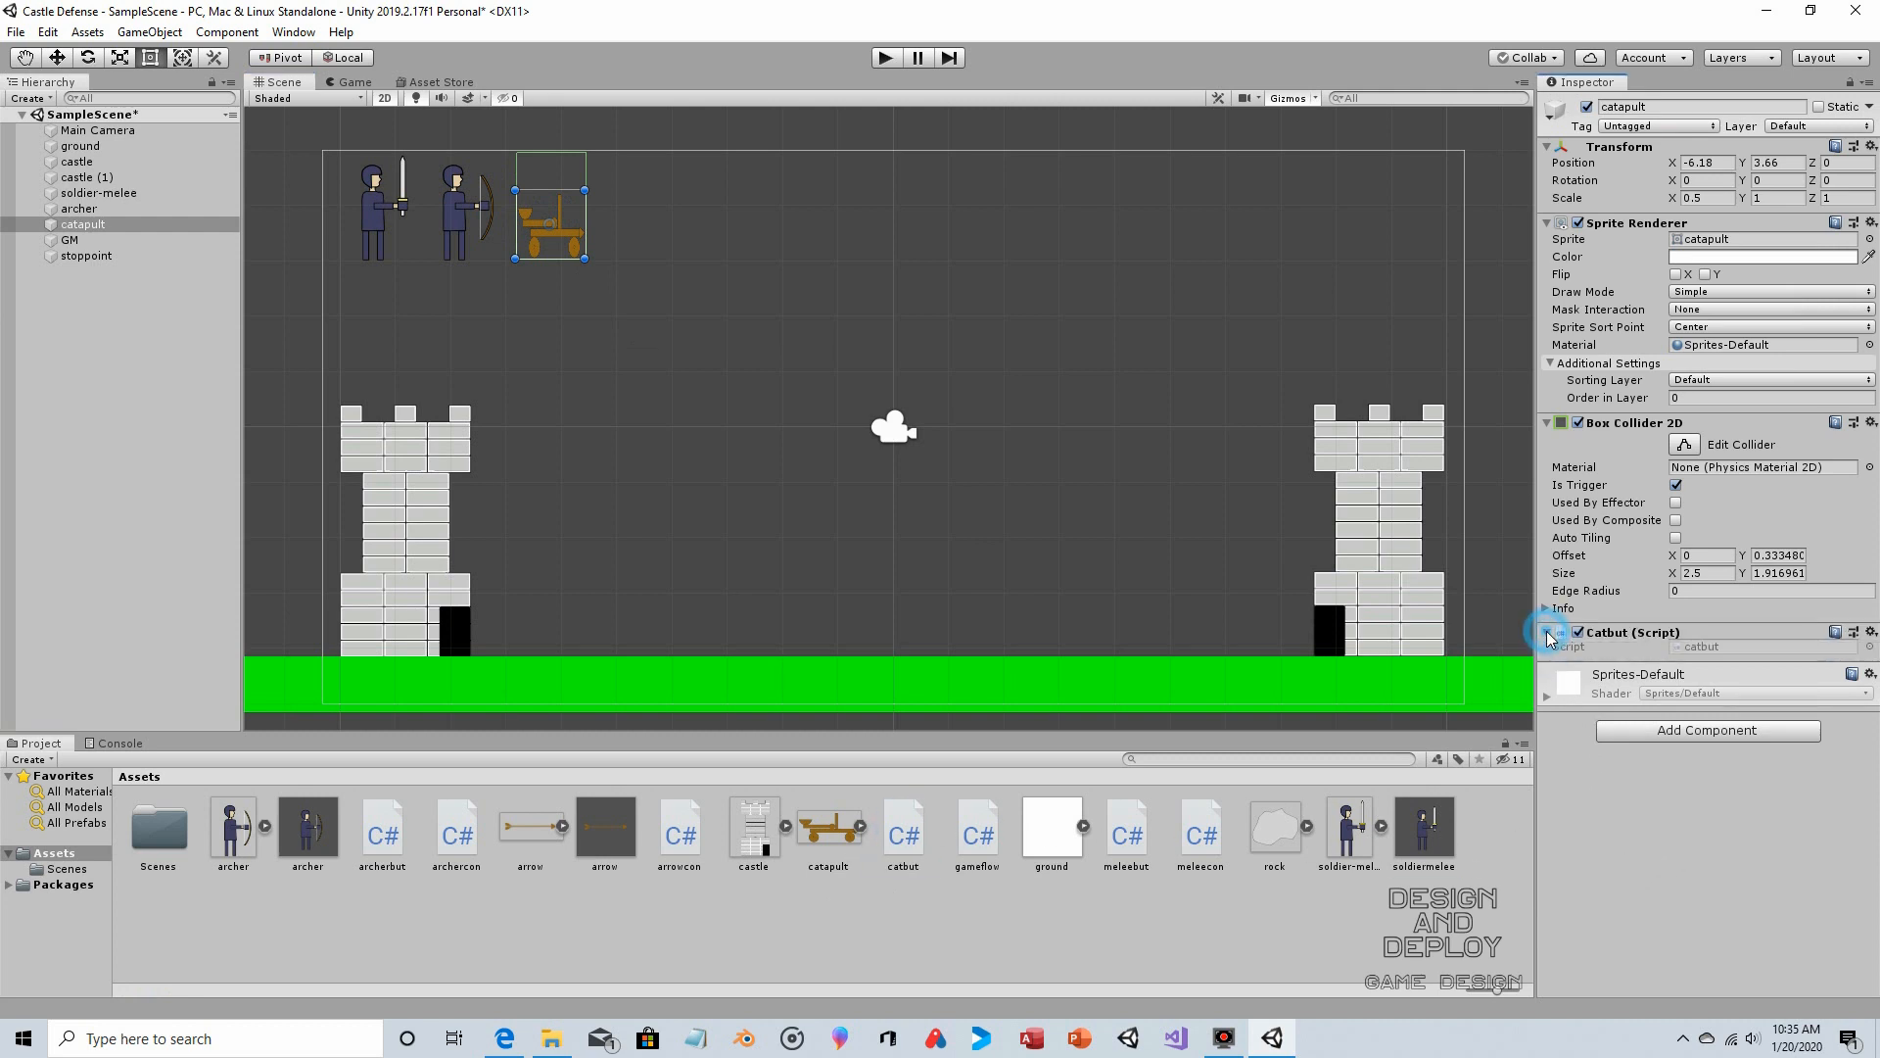
{"action": "double_click", "coordinate": [1701, 649]}
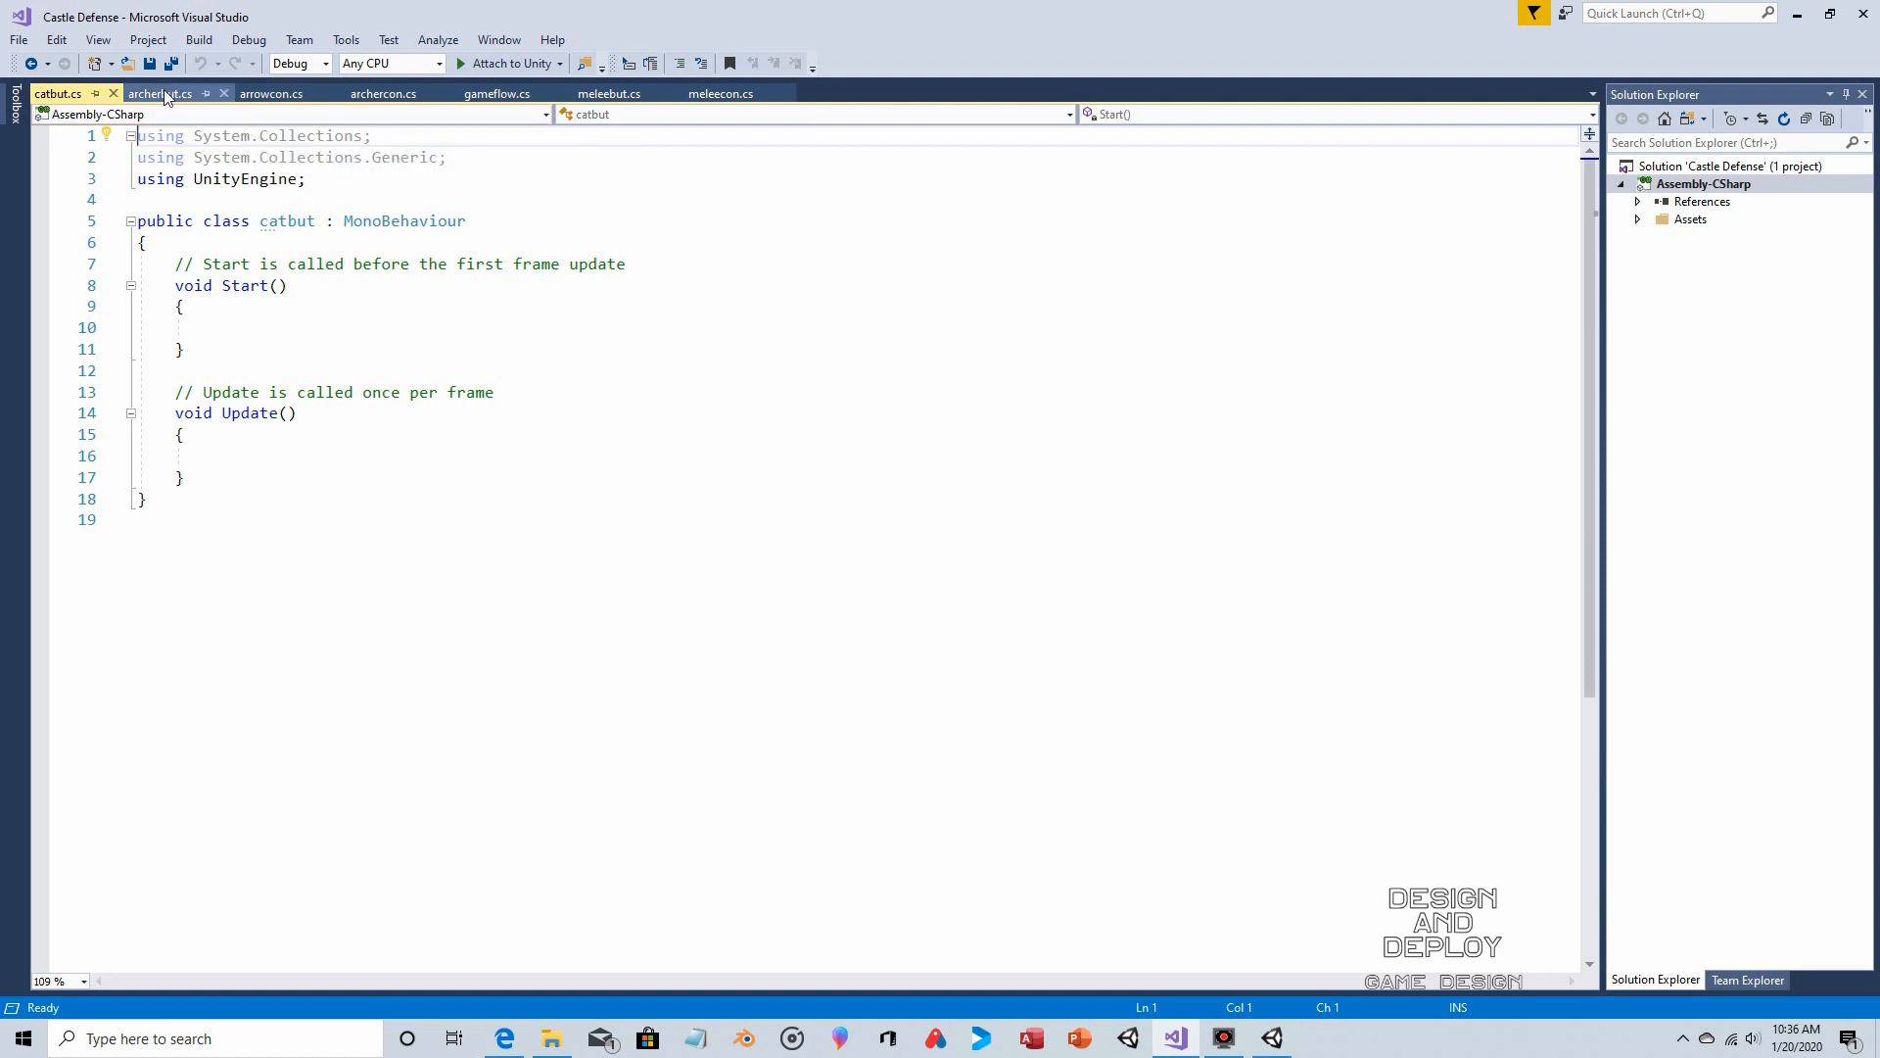
After reviewing the Transform declaration and Instantiate call in meleebut.cs, delete the default comments above Start and Update in catbut.cs
{"action": "left_click", "coordinate": [608, 94]}
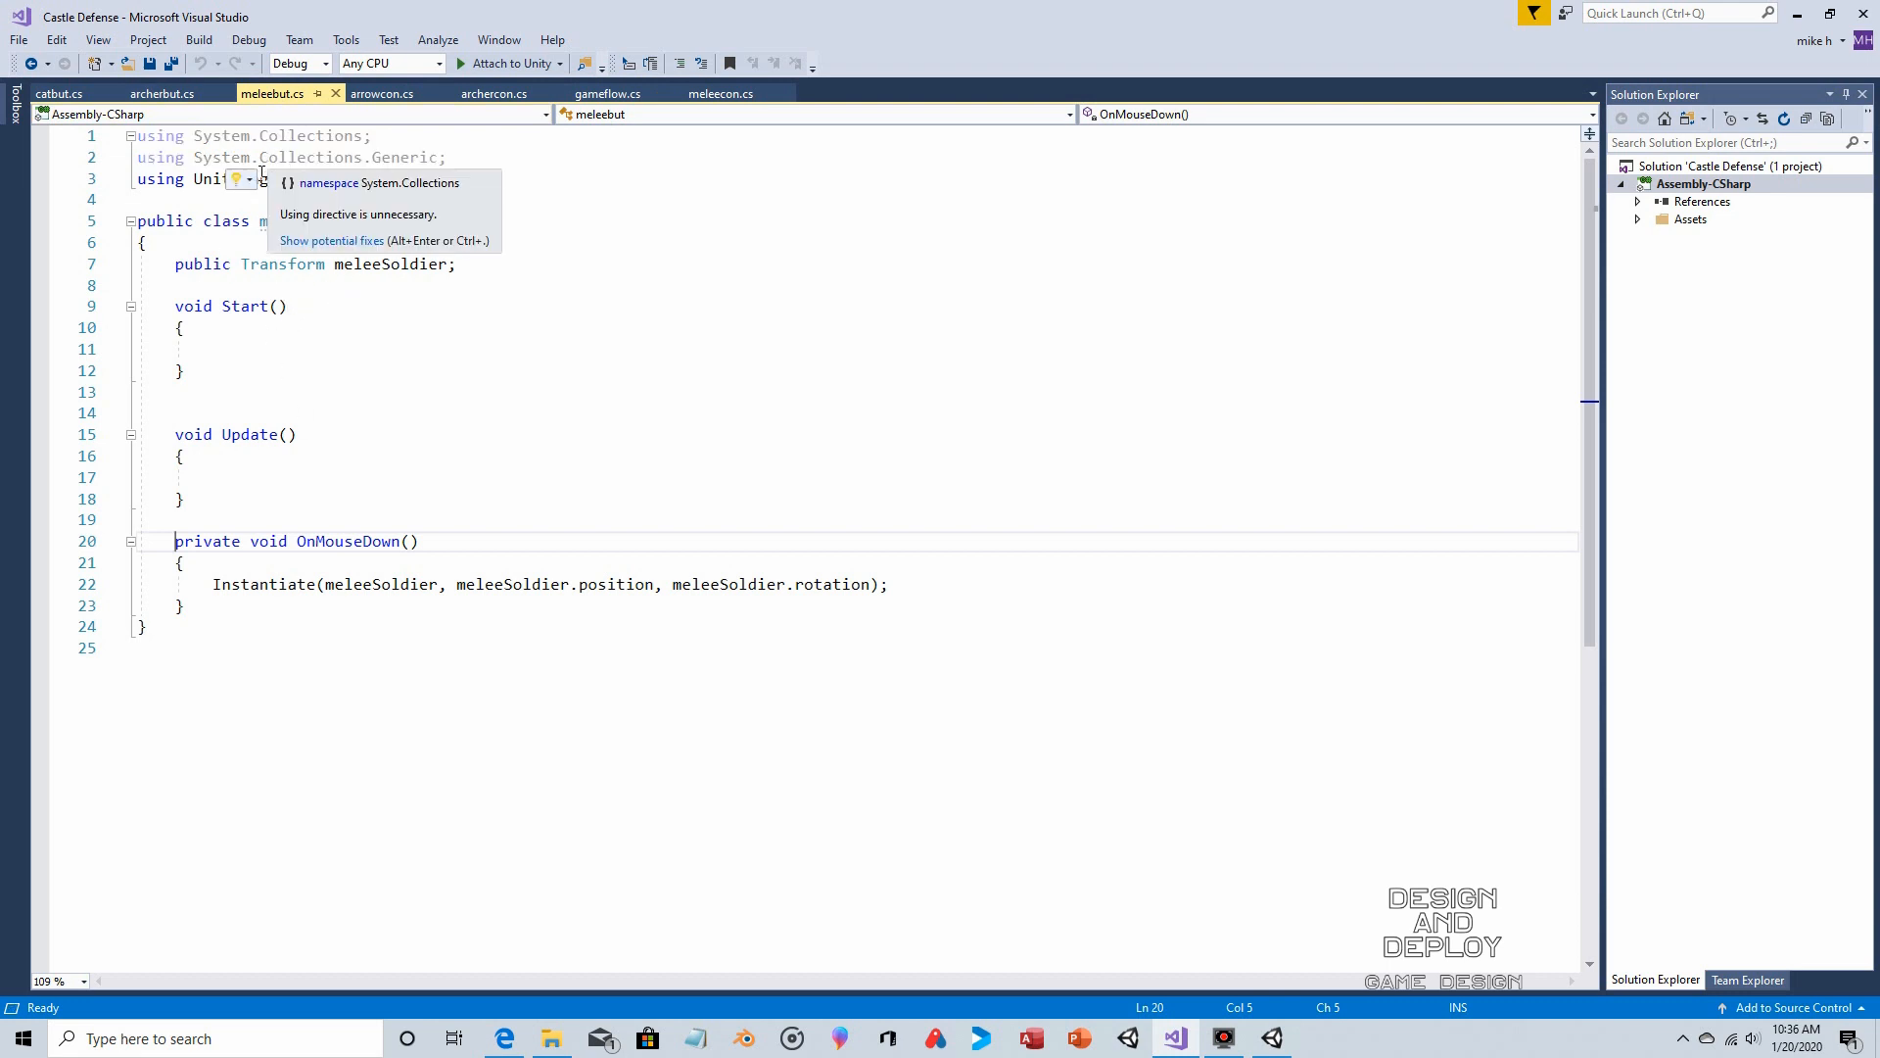
{"action": "left_click_drag", "start_coordinate": [458, 264], "coordinate": [175, 265]}
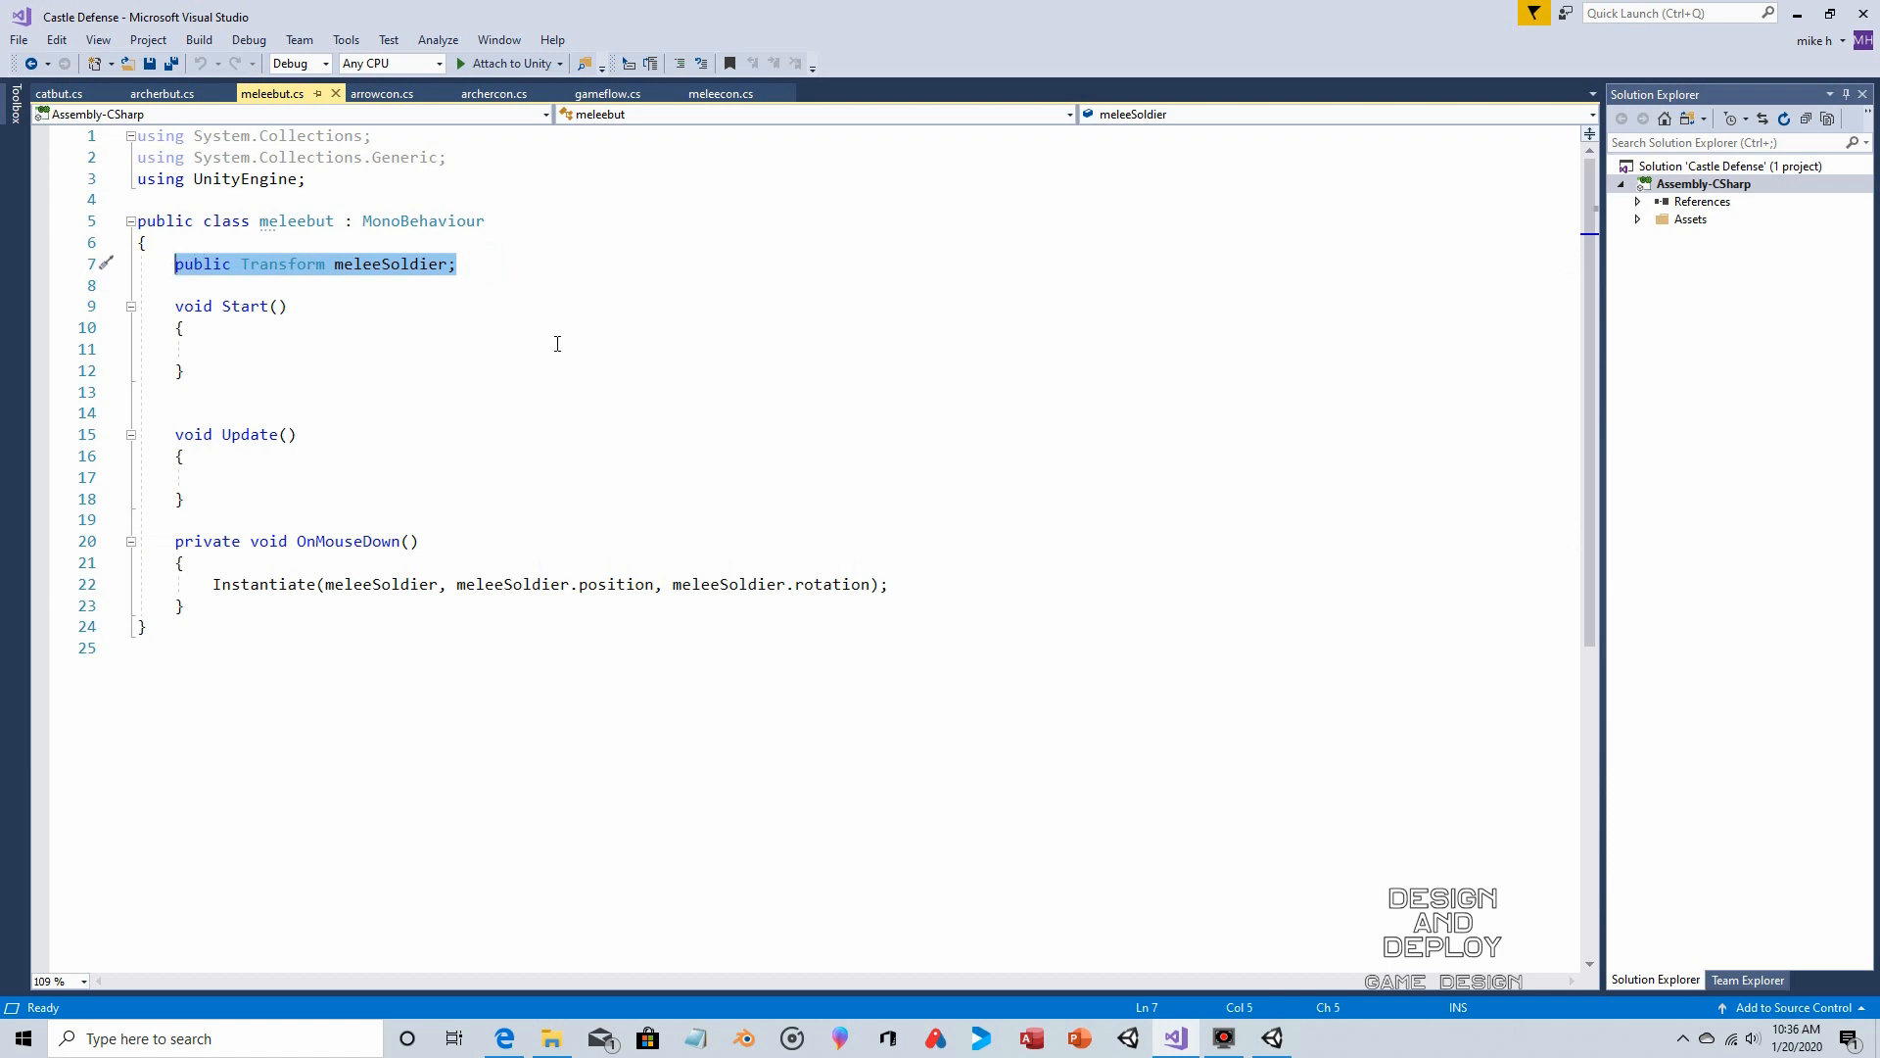
{"action": "left_click_drag", "start_coordinate": [915, 585], "coordinate": [193, 585]}
{"action": "left_click", "coordinate": [265, 644]}
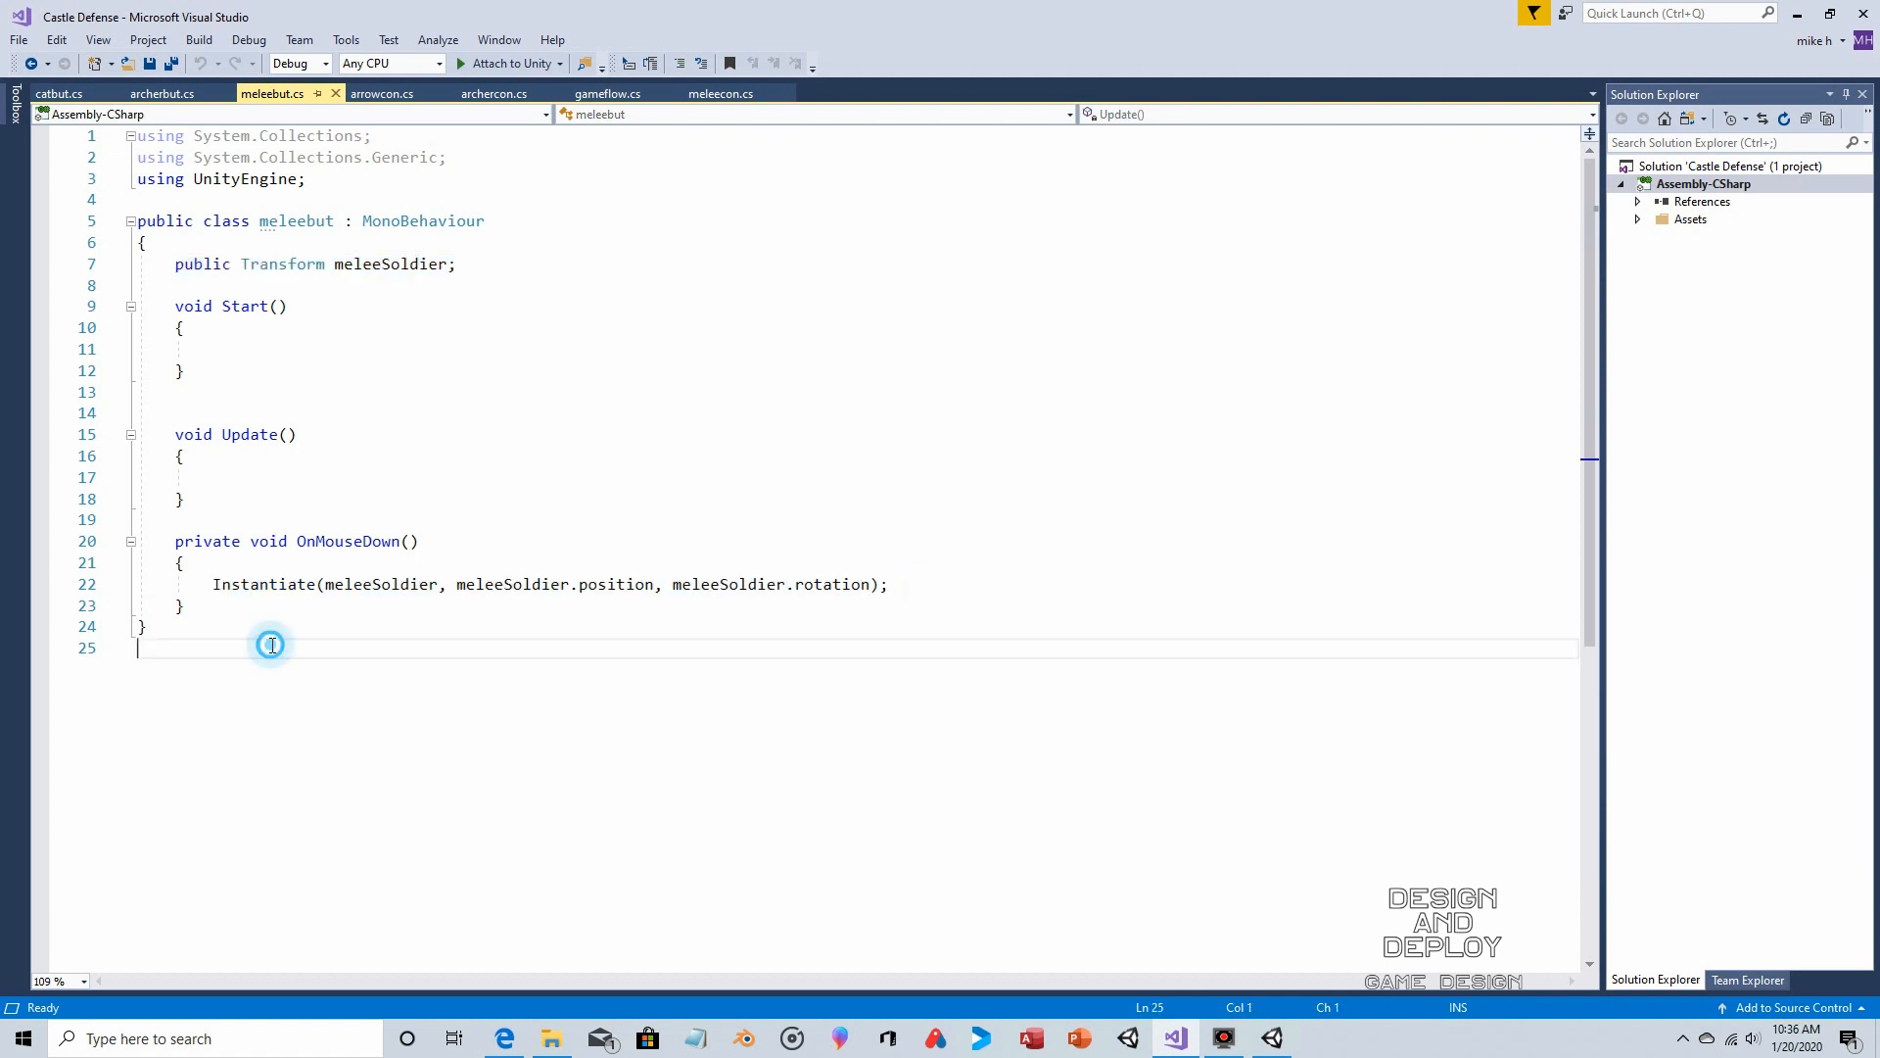
{"action": "left_click", "coordinate": [54, 93]}
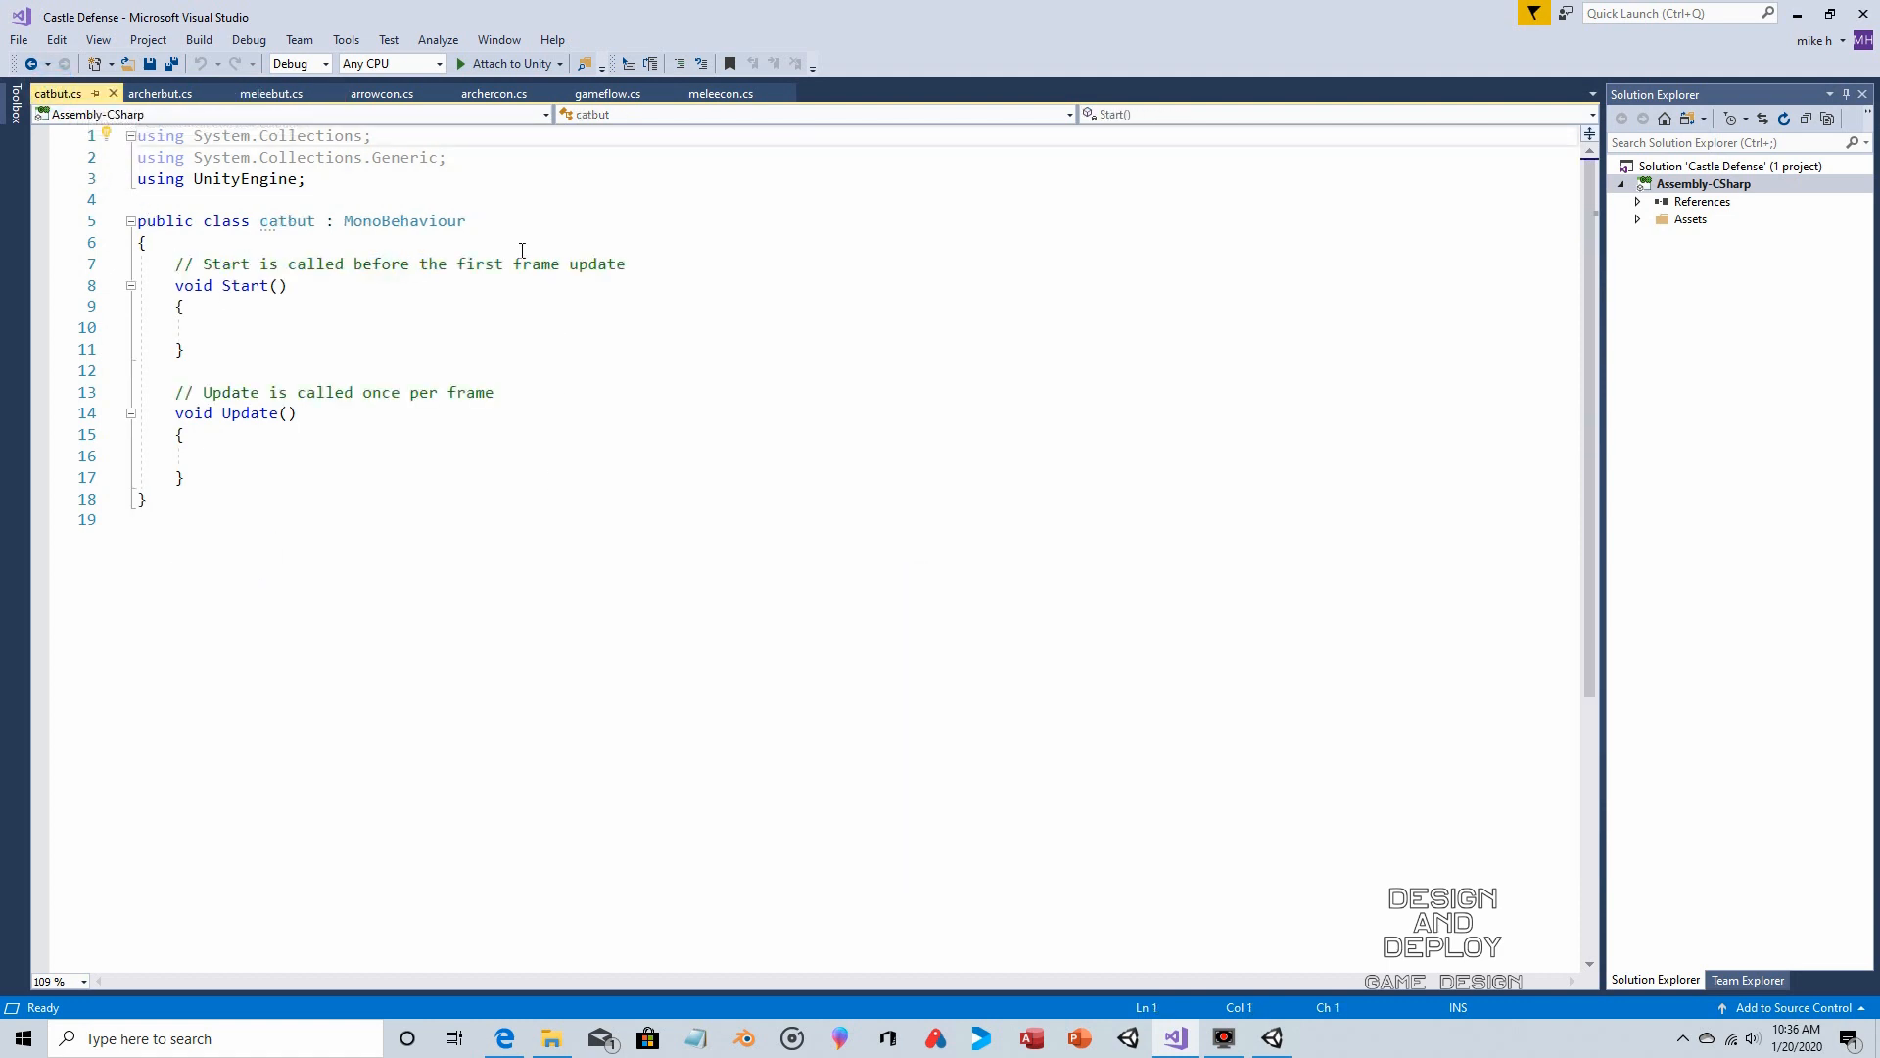
{"action": "left_click_drag", "start_coordinate": [626, 264], "coordinate": [177, 263]}
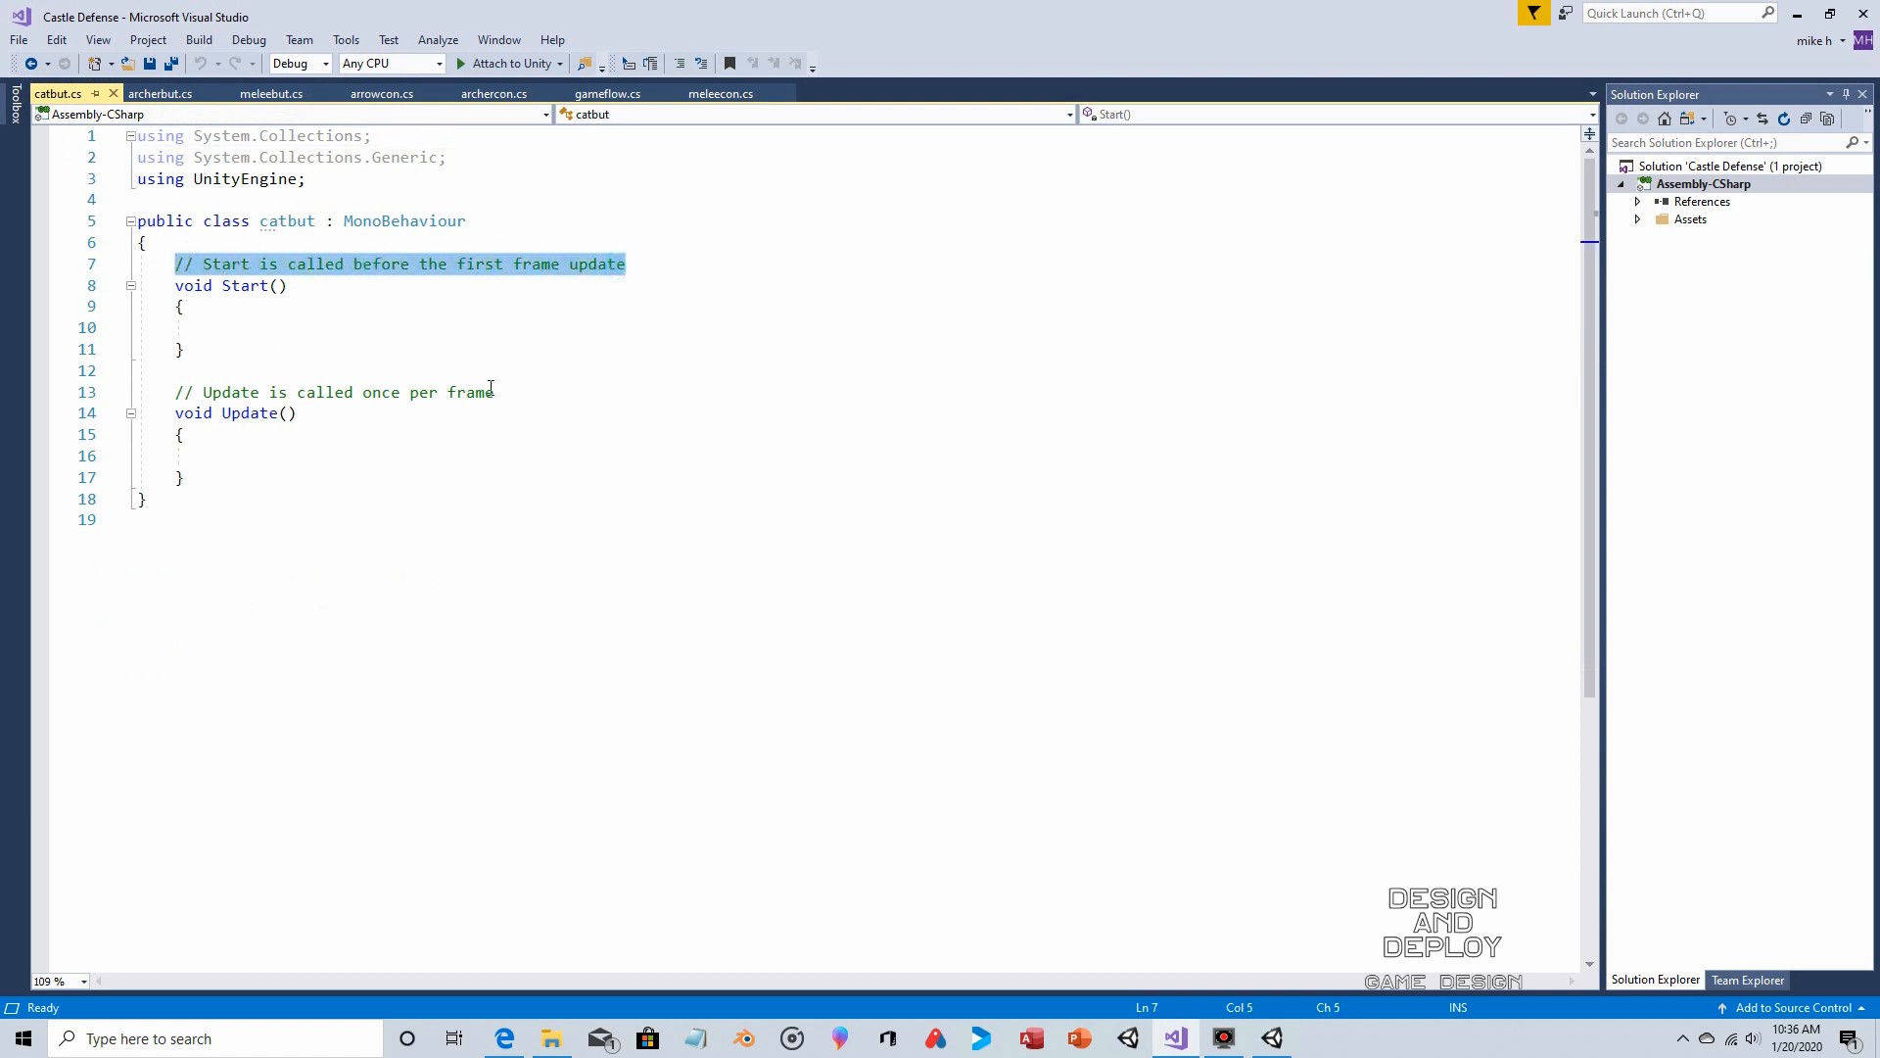
{"action": "key", "text": "Delete"}
{"action": "left_click_drag", "start_coordinate": [519, 391], "coordinate": [177, 397]}
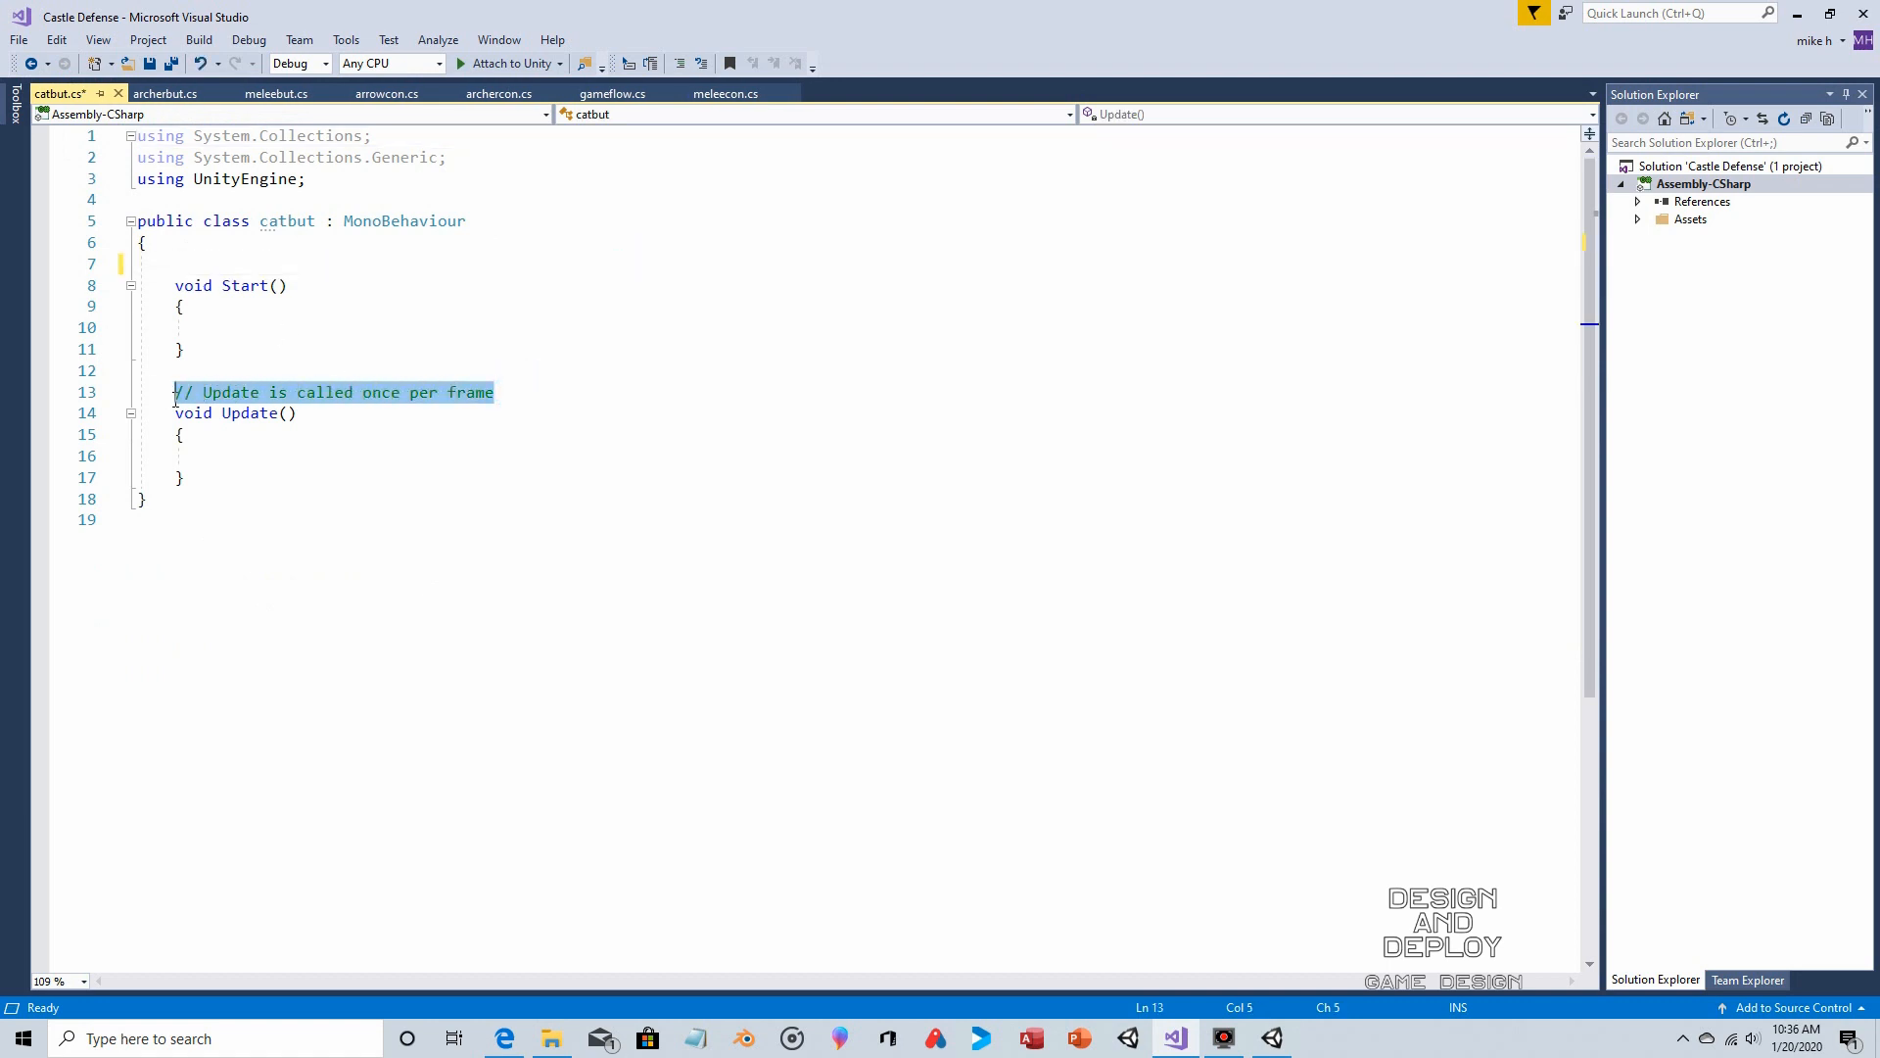
{"action": "key", "text": "Delete"}
Declare a public Transform variable named catObj at the start of the catbut class, above Start
{"action": "left_click", "coordinate": [209, 261]}
{"action": "key", "text": "Return"}
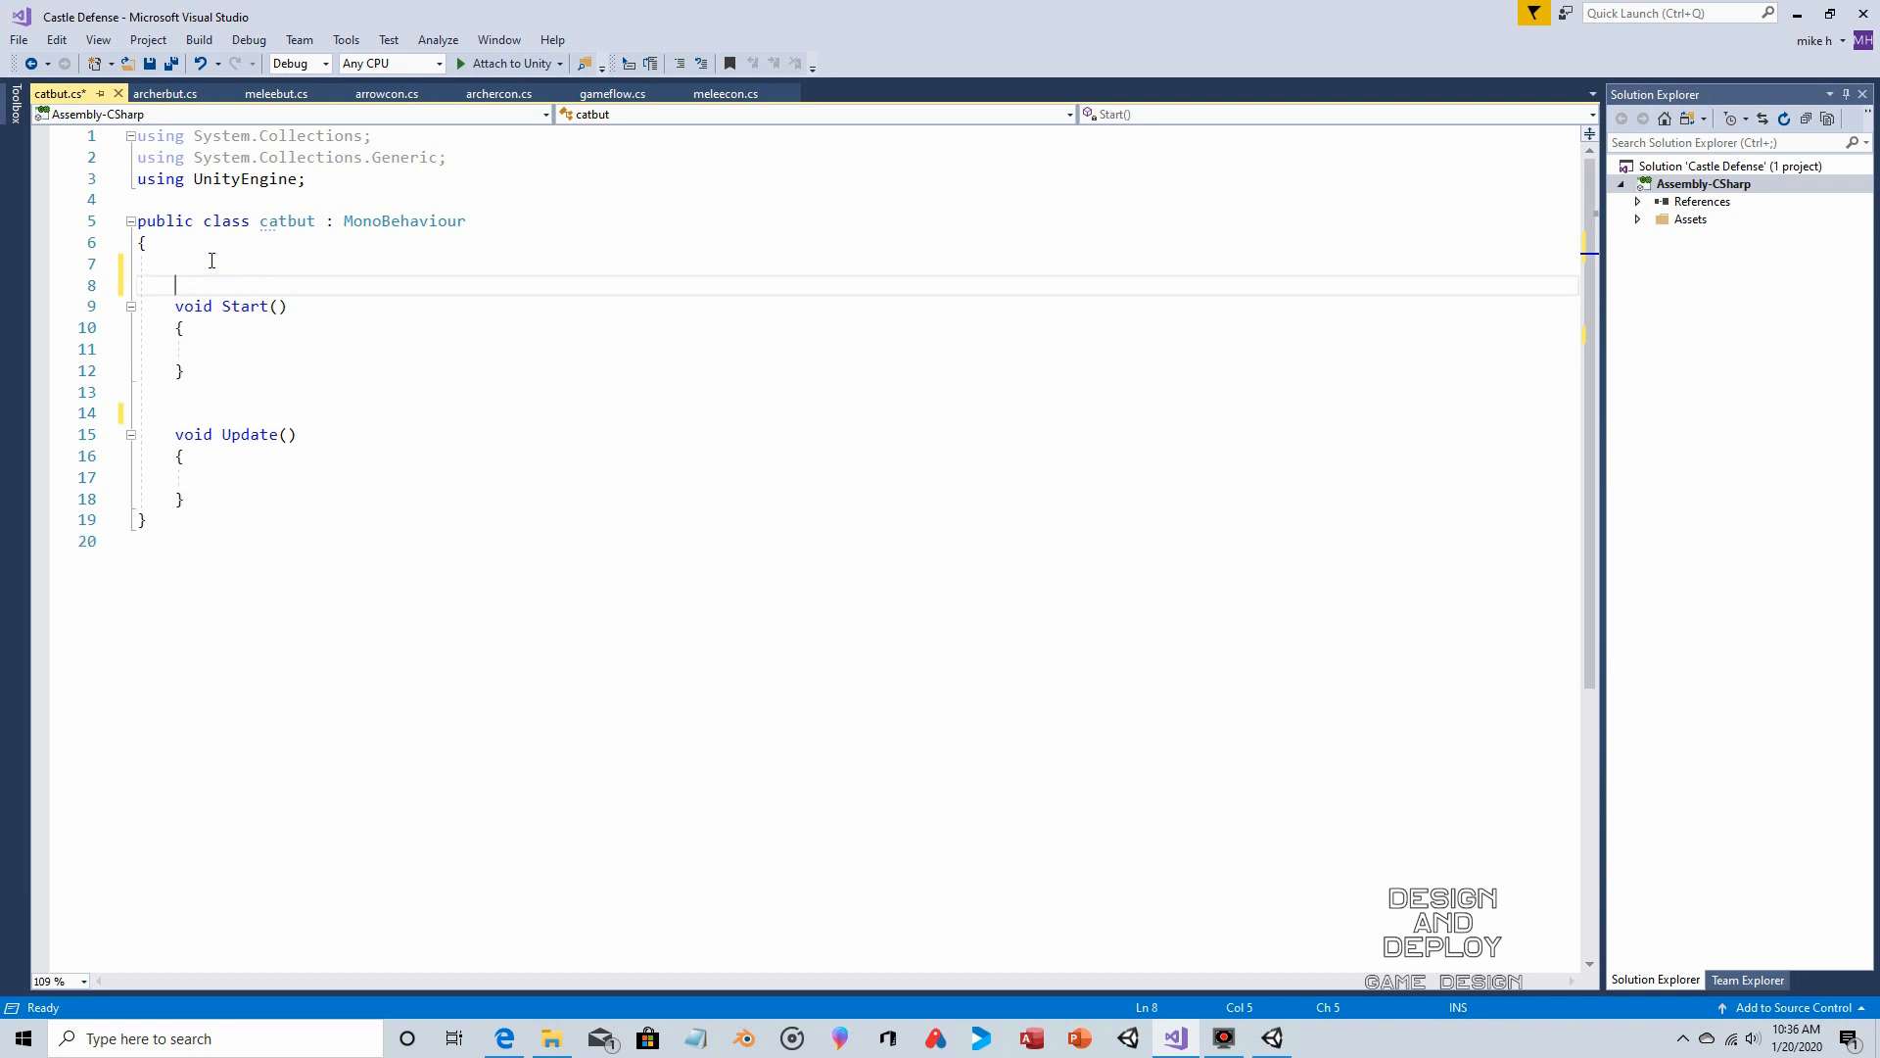
{"action": "left_click", "coordinate": [212, 261]}
{"action": "type", "text": "public Tr"}
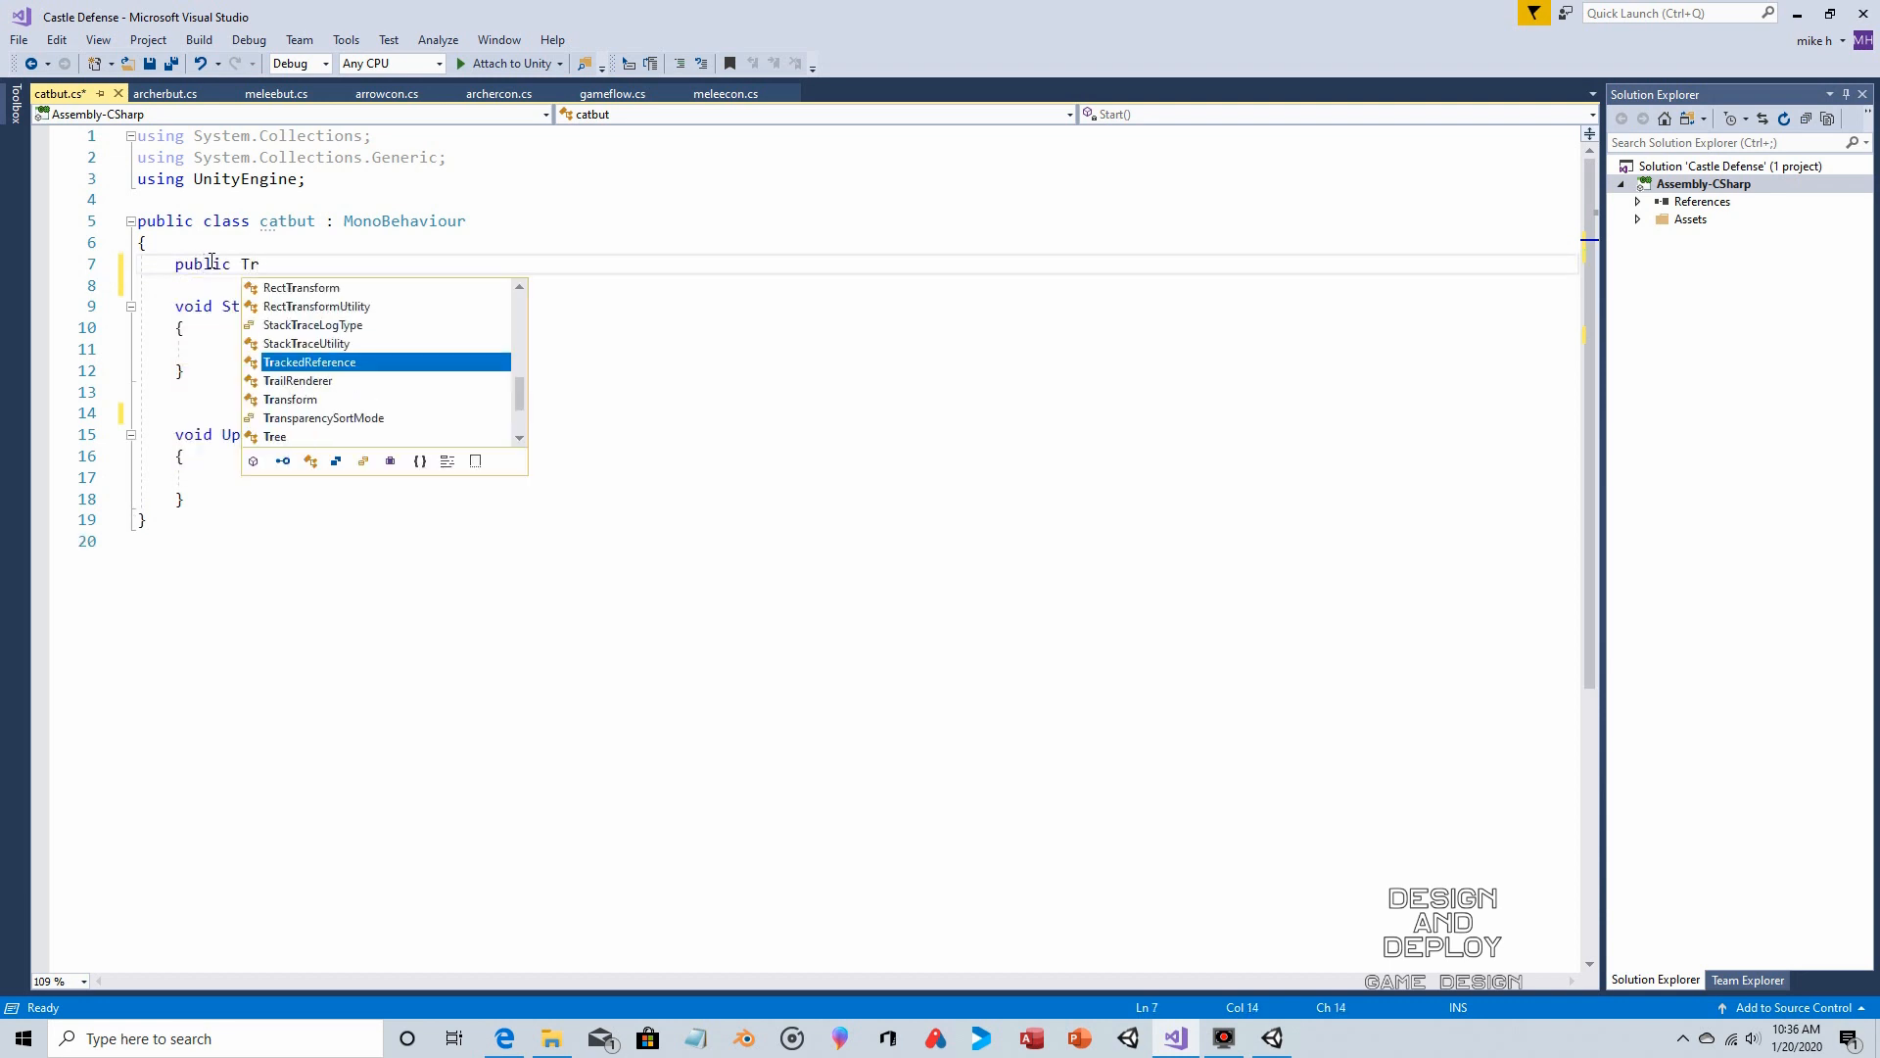
{"action": "type", "text": "ansform "}
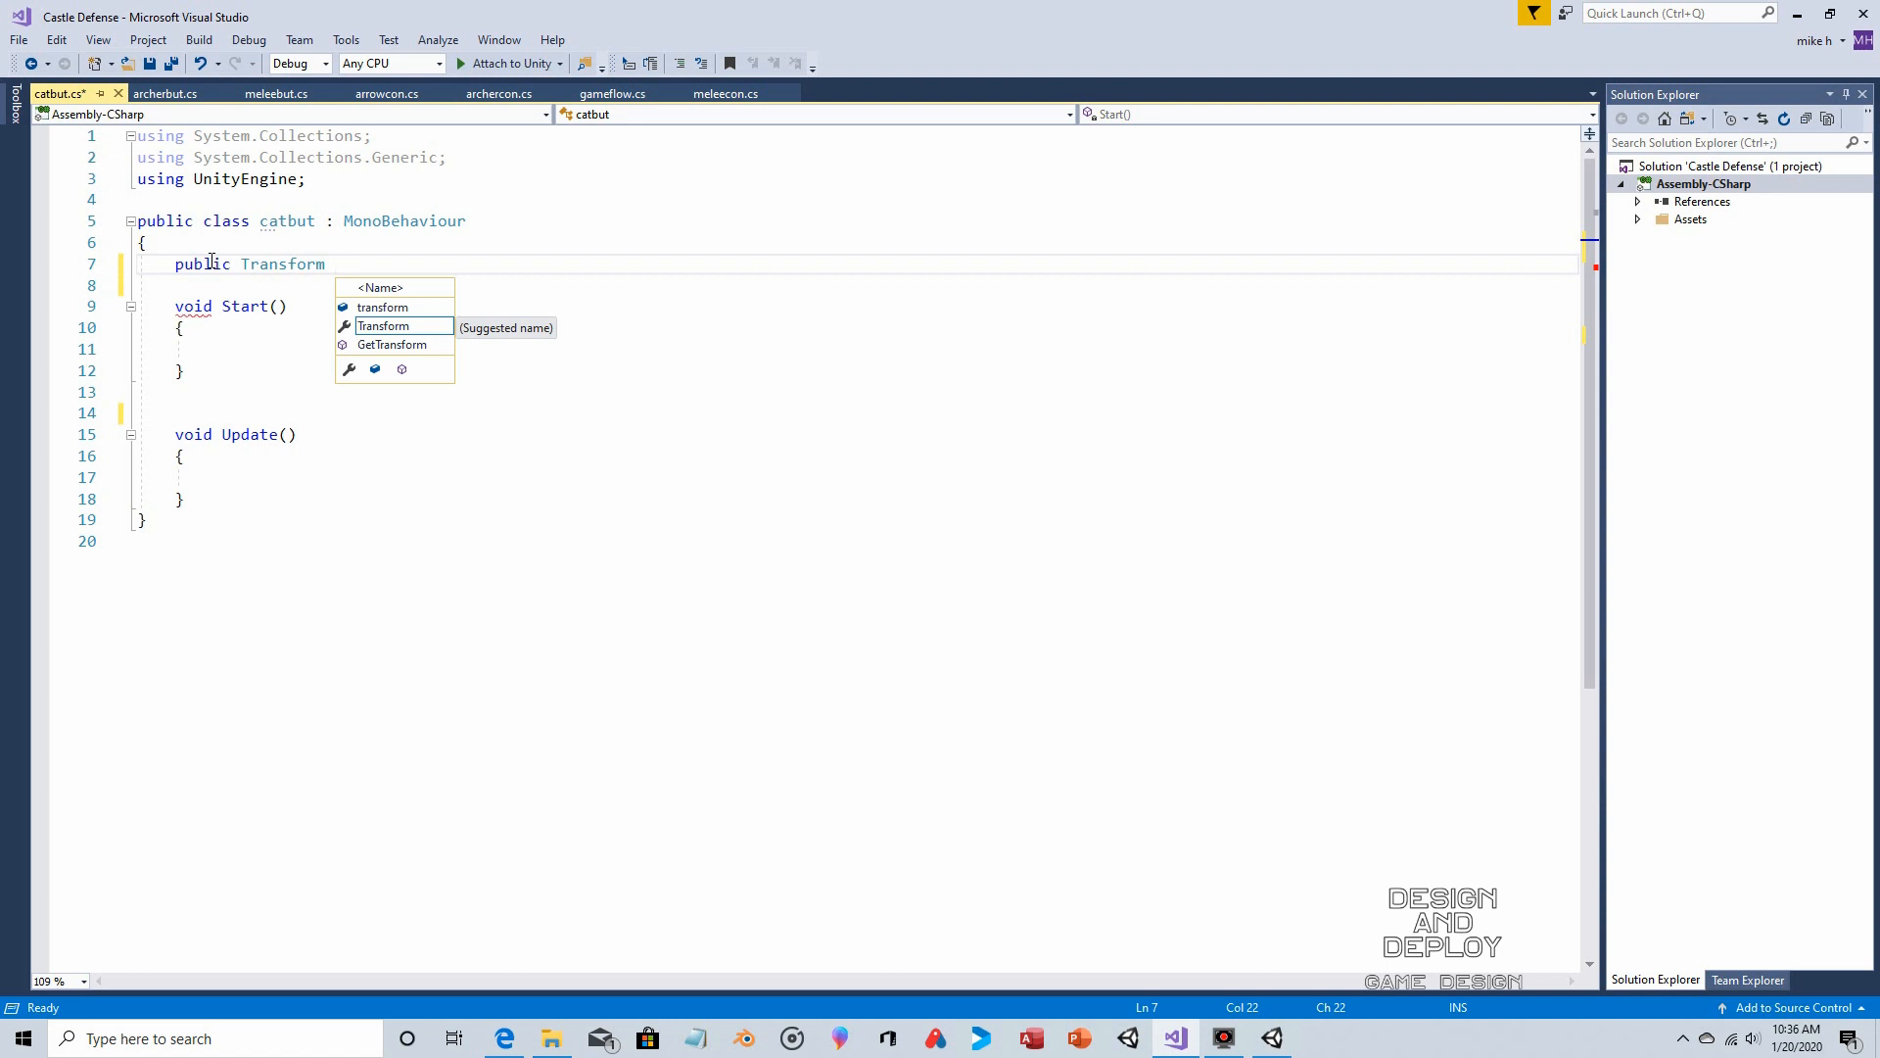
{"action": "type", "text": "ca"}
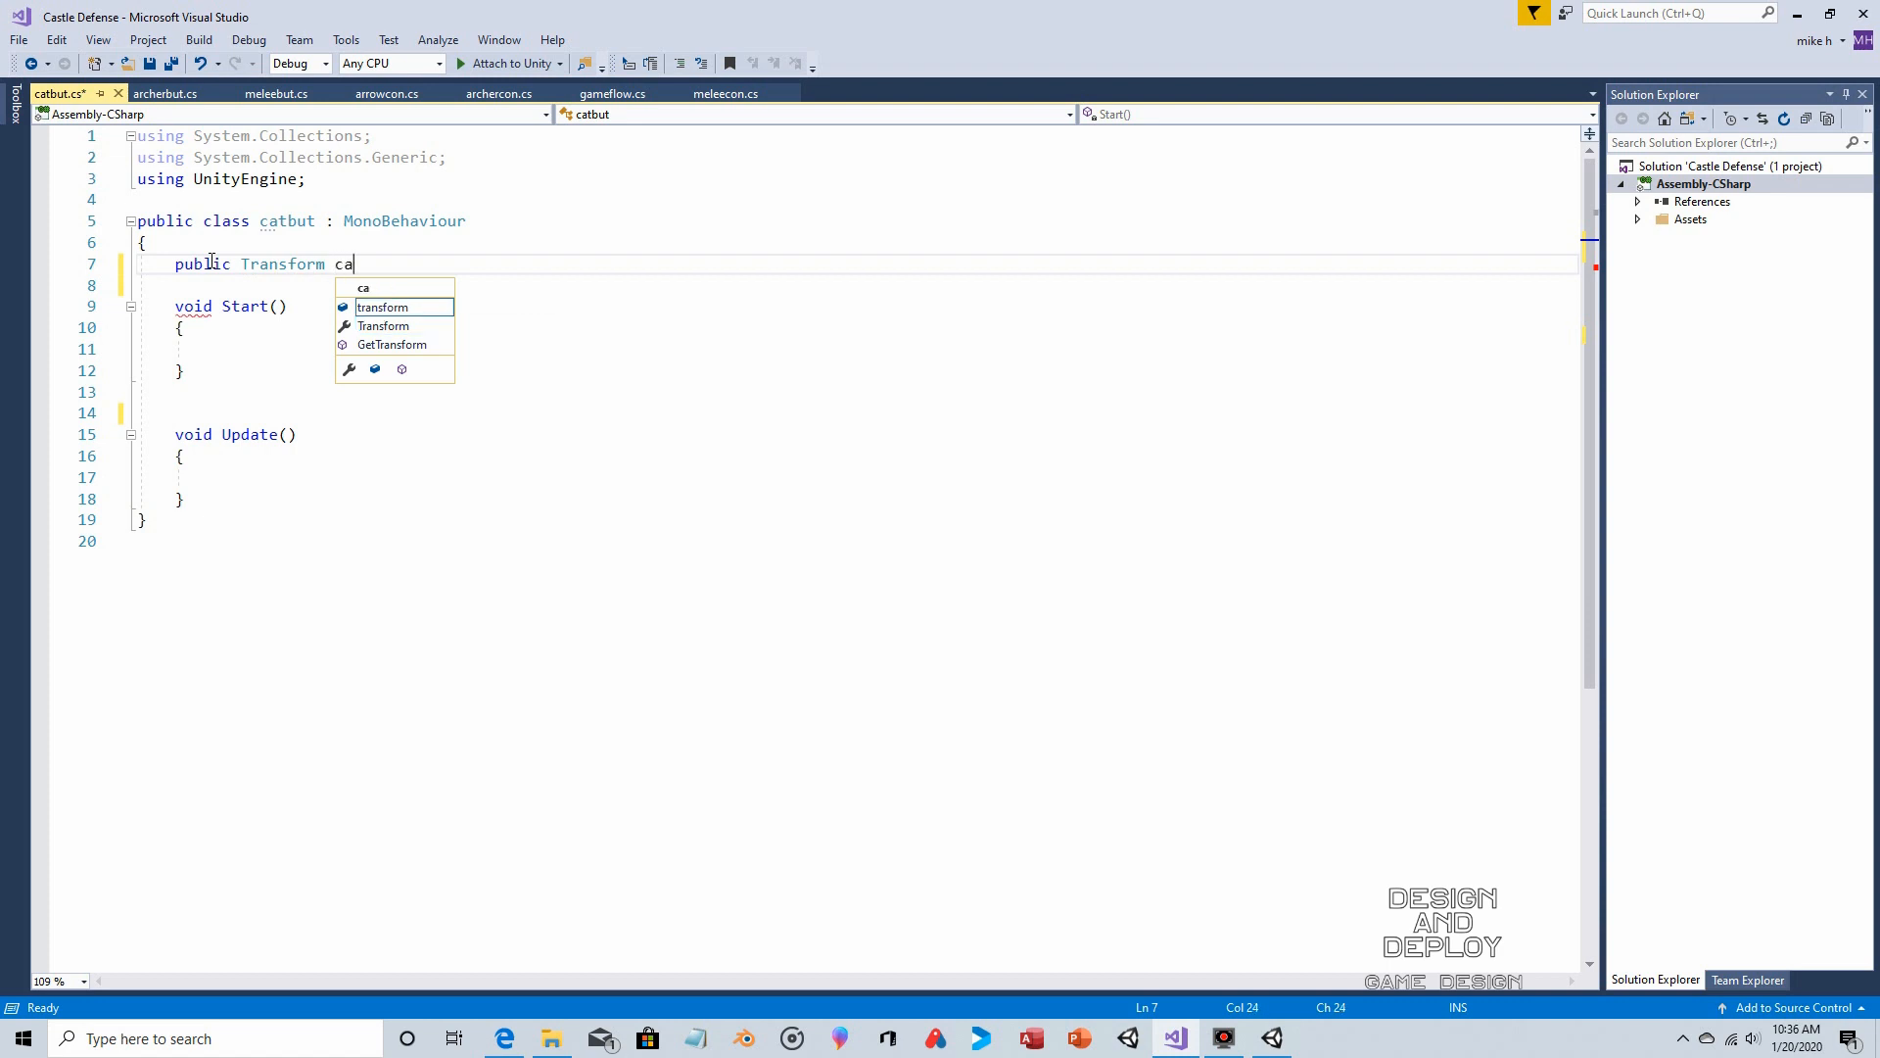
{"action": "type", "text": "tObj;"}
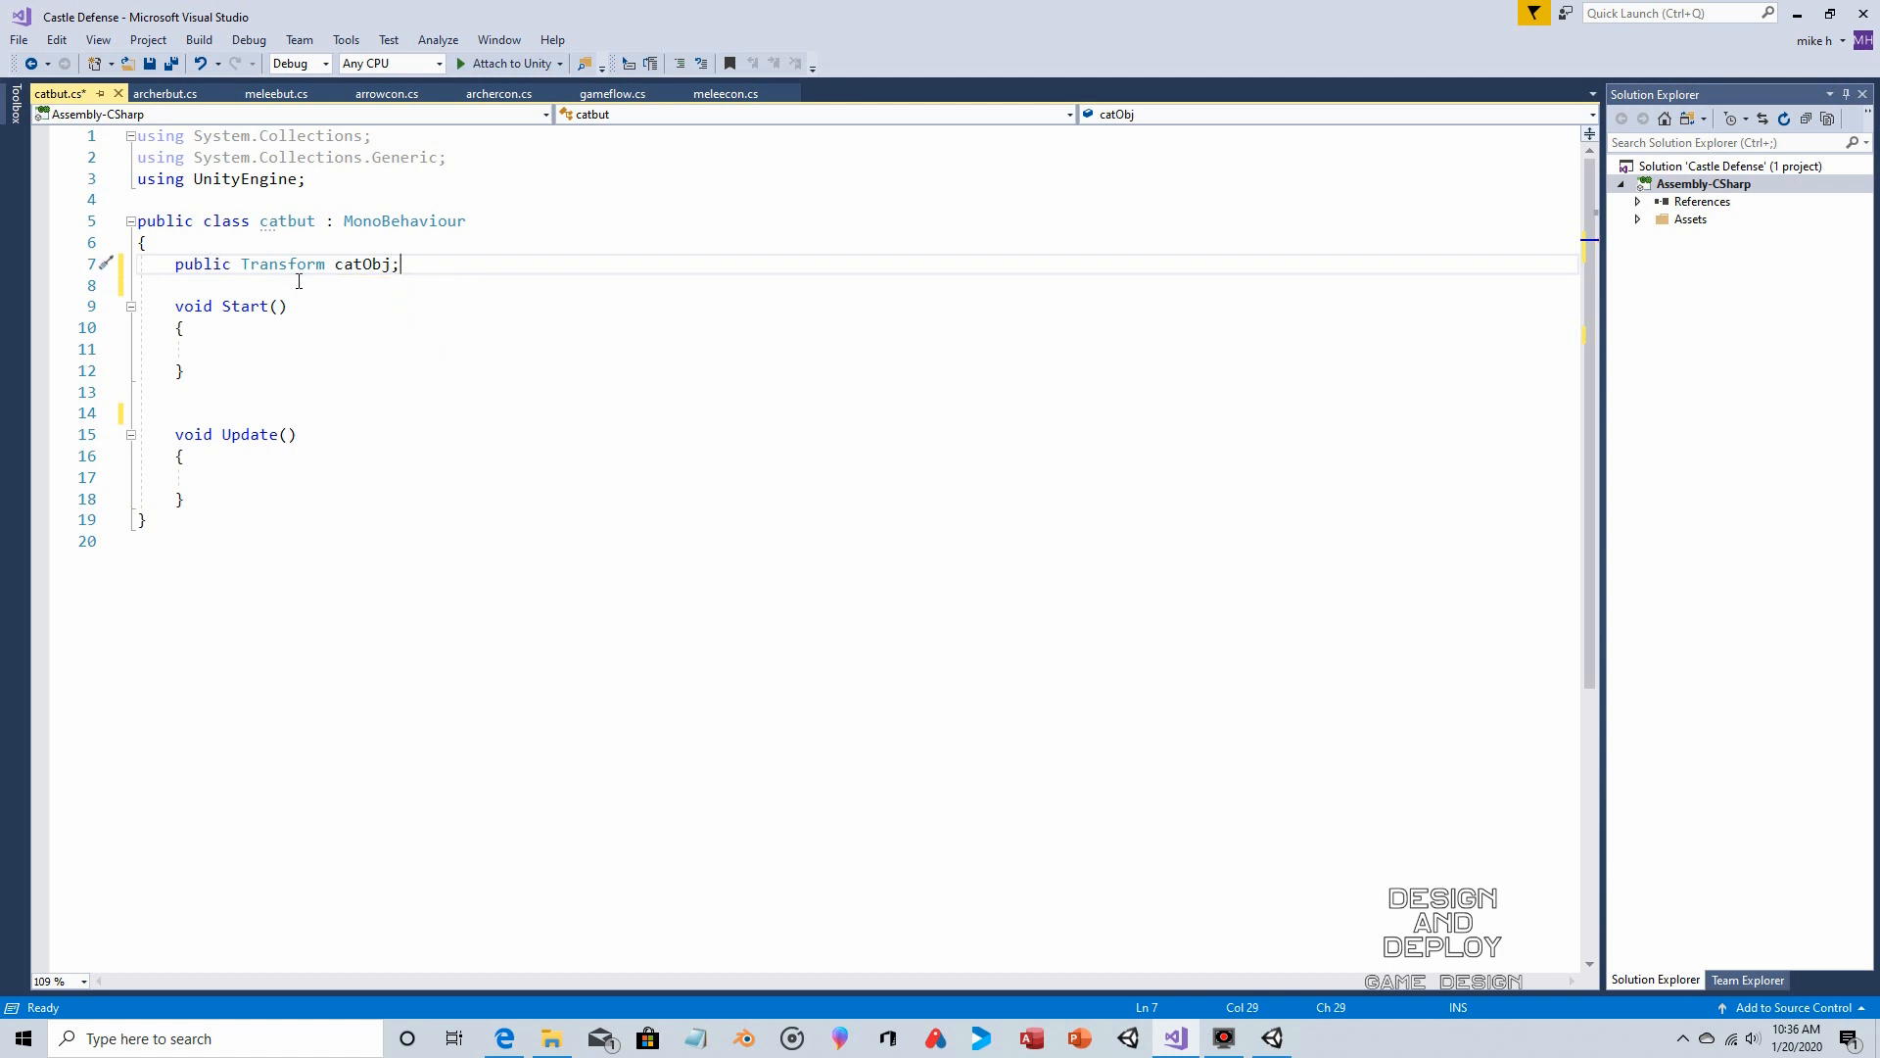
{"action": "left_click_drag", "start_coordinate": [392, 265], "coordinate": [363, 264]}
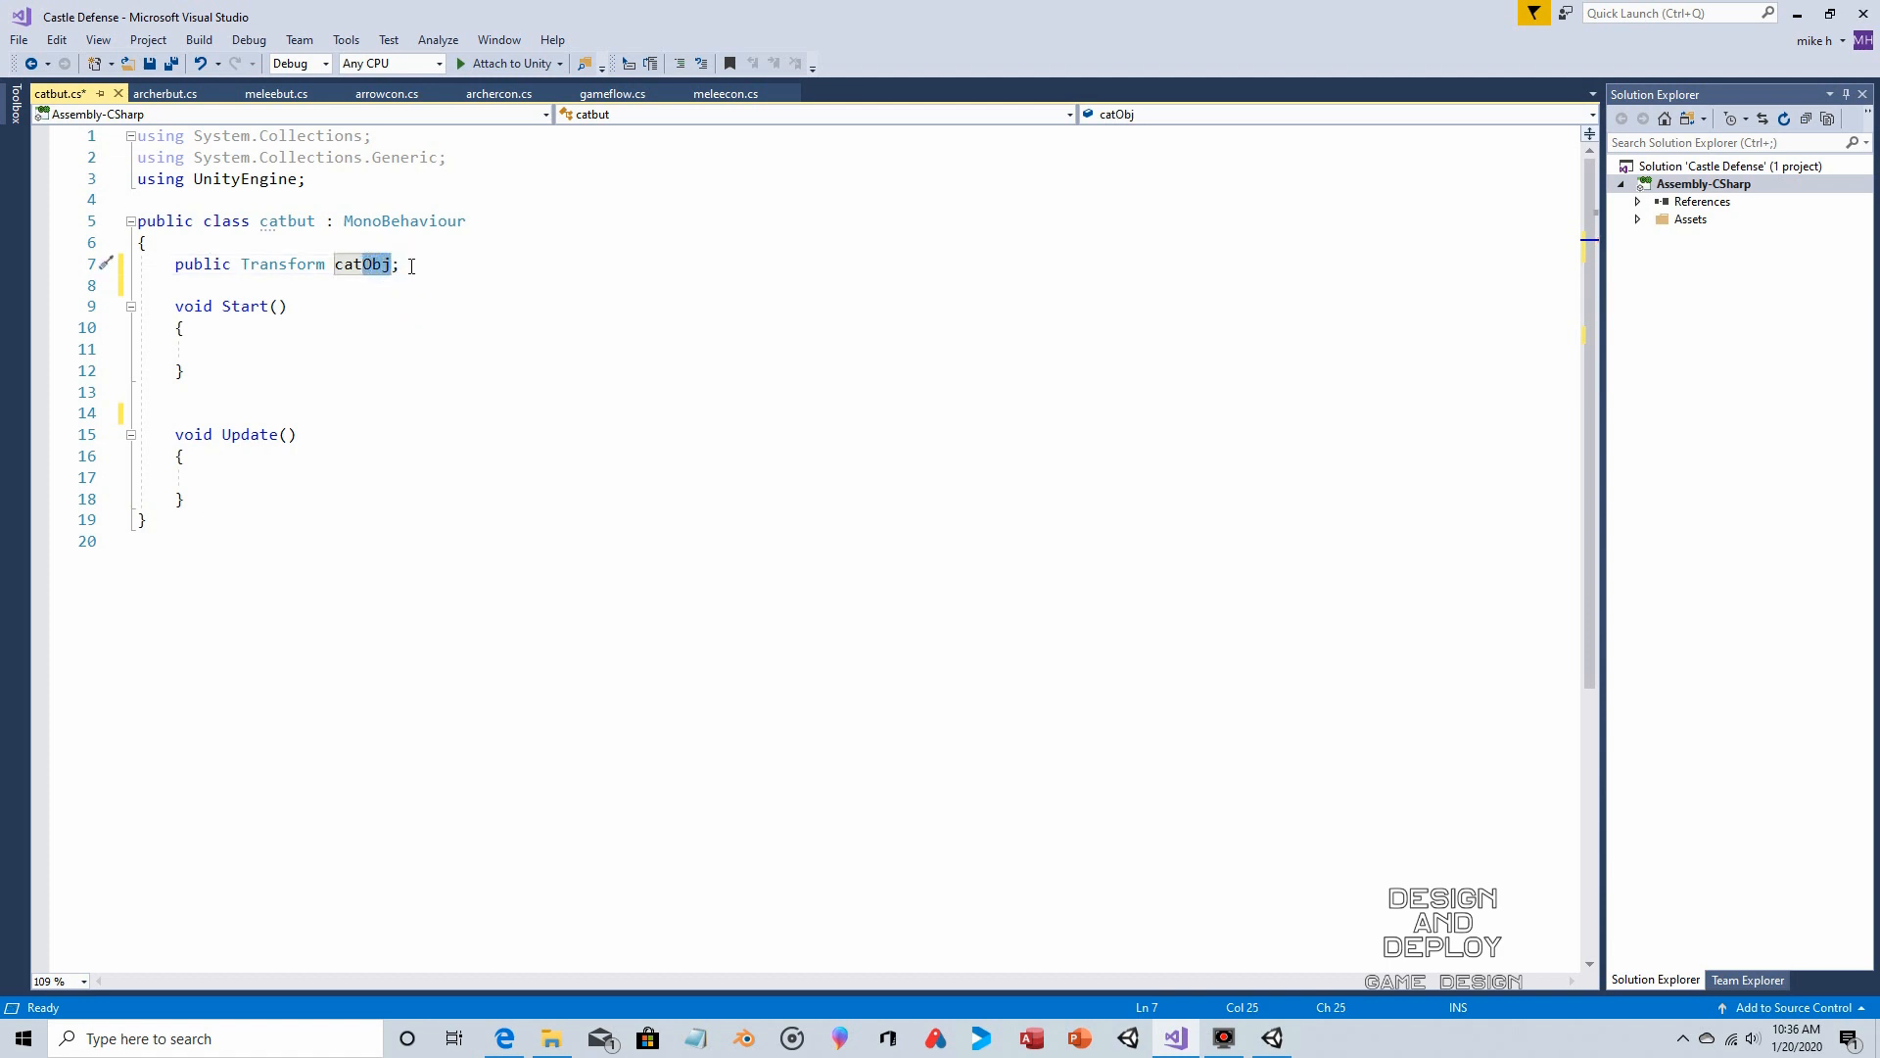
{"action": "left_click", "coordinate": [411, 265]}
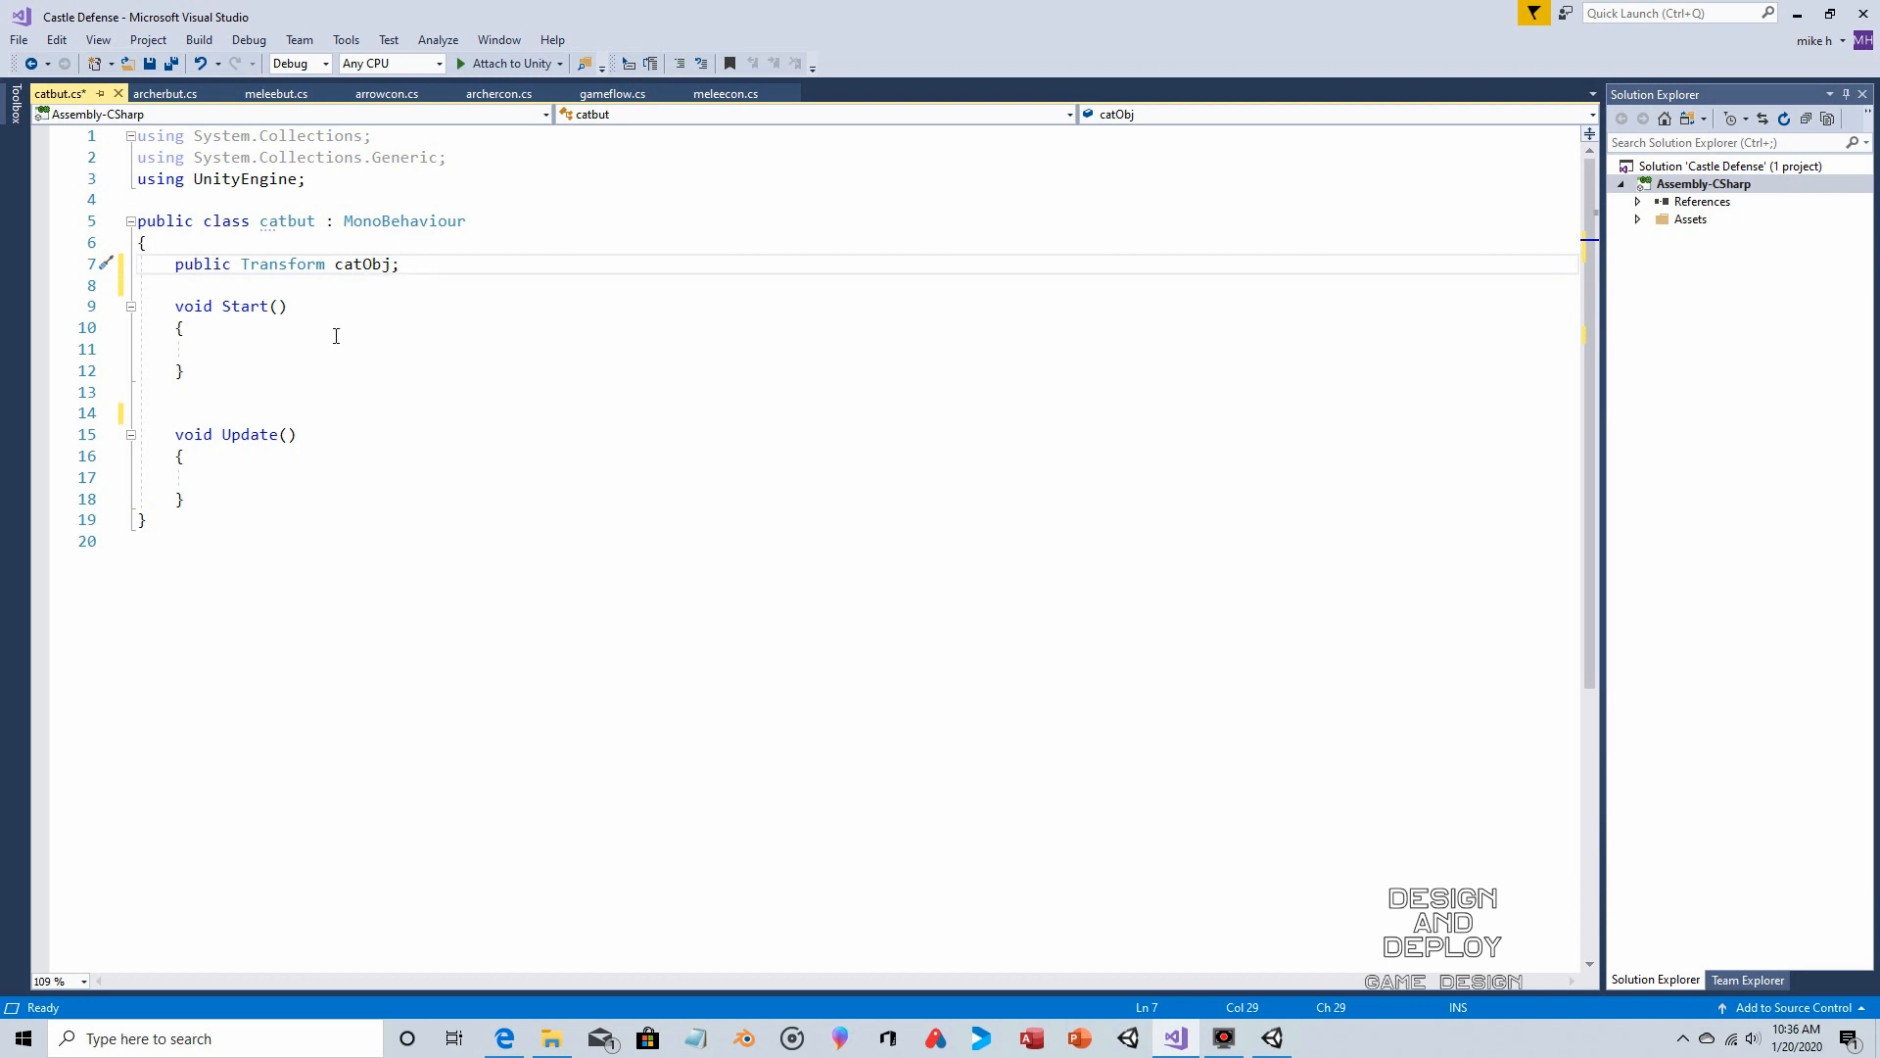
Copy the OnMouseDown method from archerbut.cs into catbut.cs, below the Update method
{"action": "left_click", "coordinate": [163, 94]}
{"action": "left_click_drag", "start_coordinate": [174, 520], "coordinate": [223, 590]}
{"action": "key", "text": "ctrl+c"}
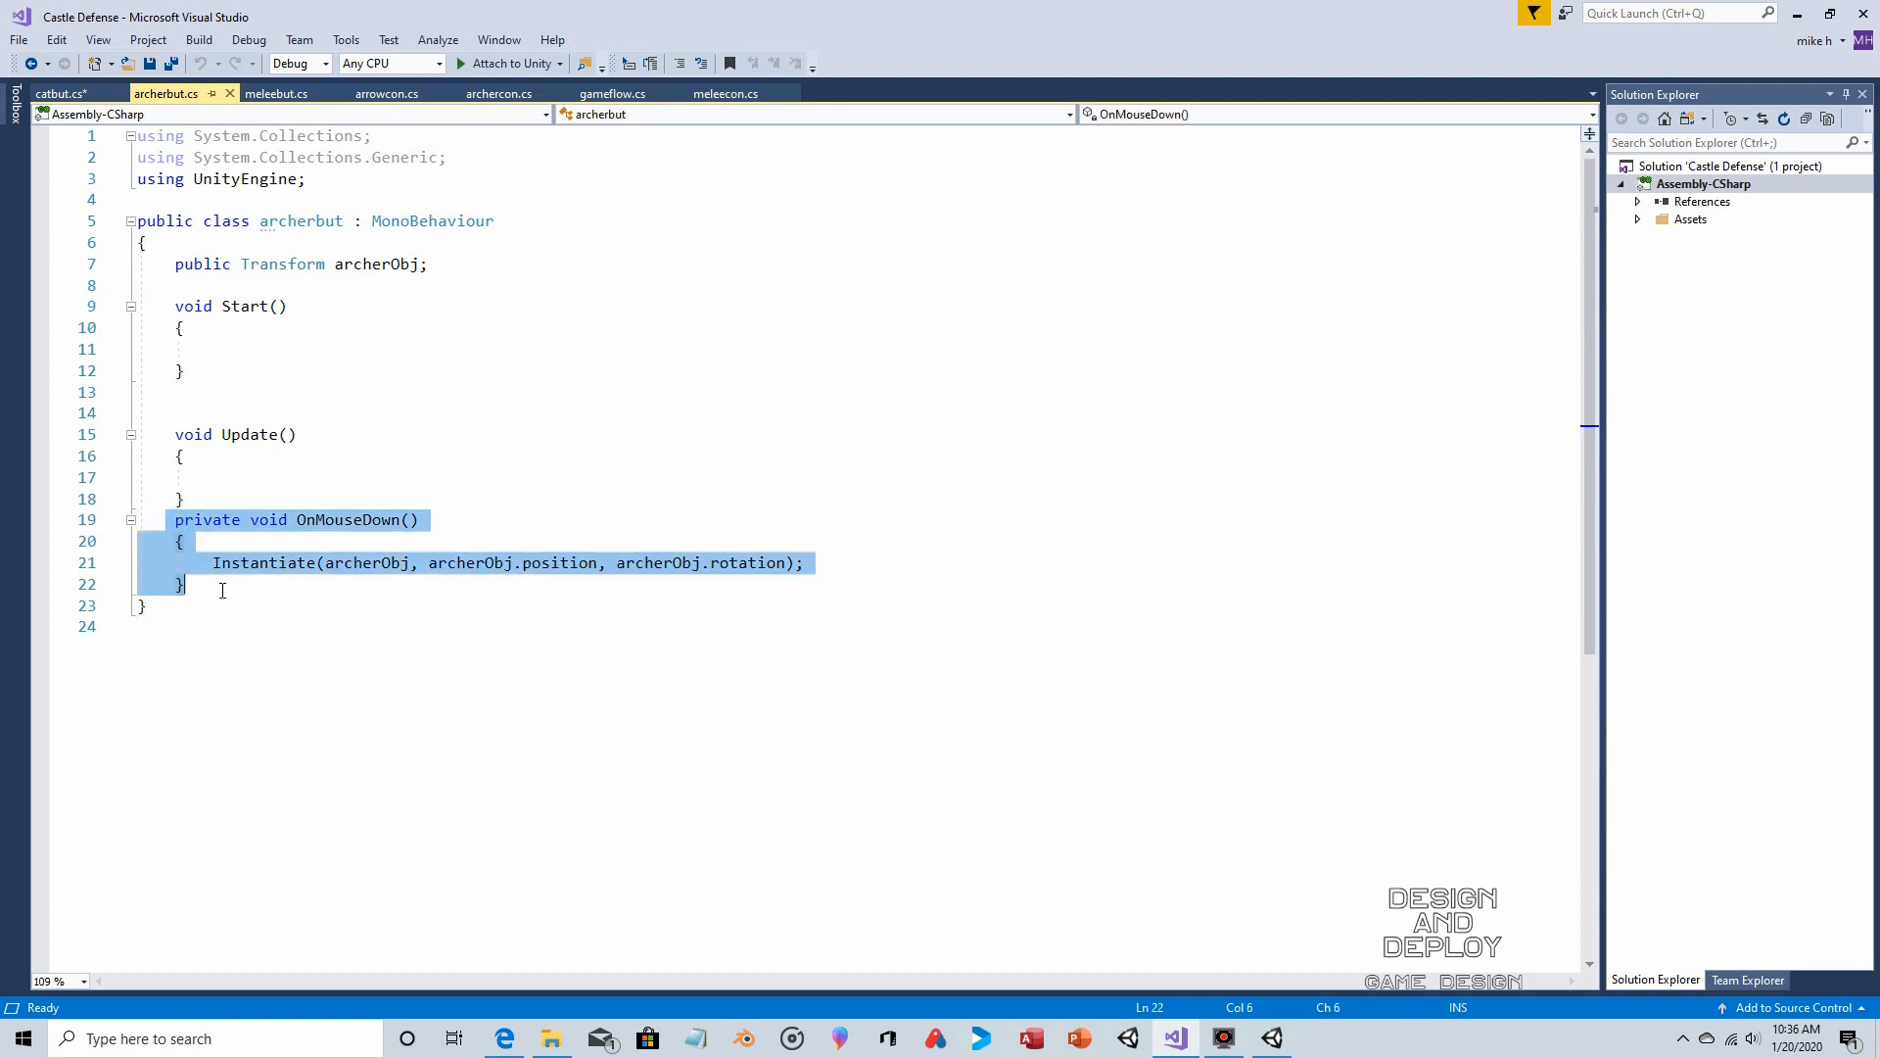
{"action": "left_click", "coordinate": [58, 94]}
{"action": "left_click", "coordinate": [227, 502]}
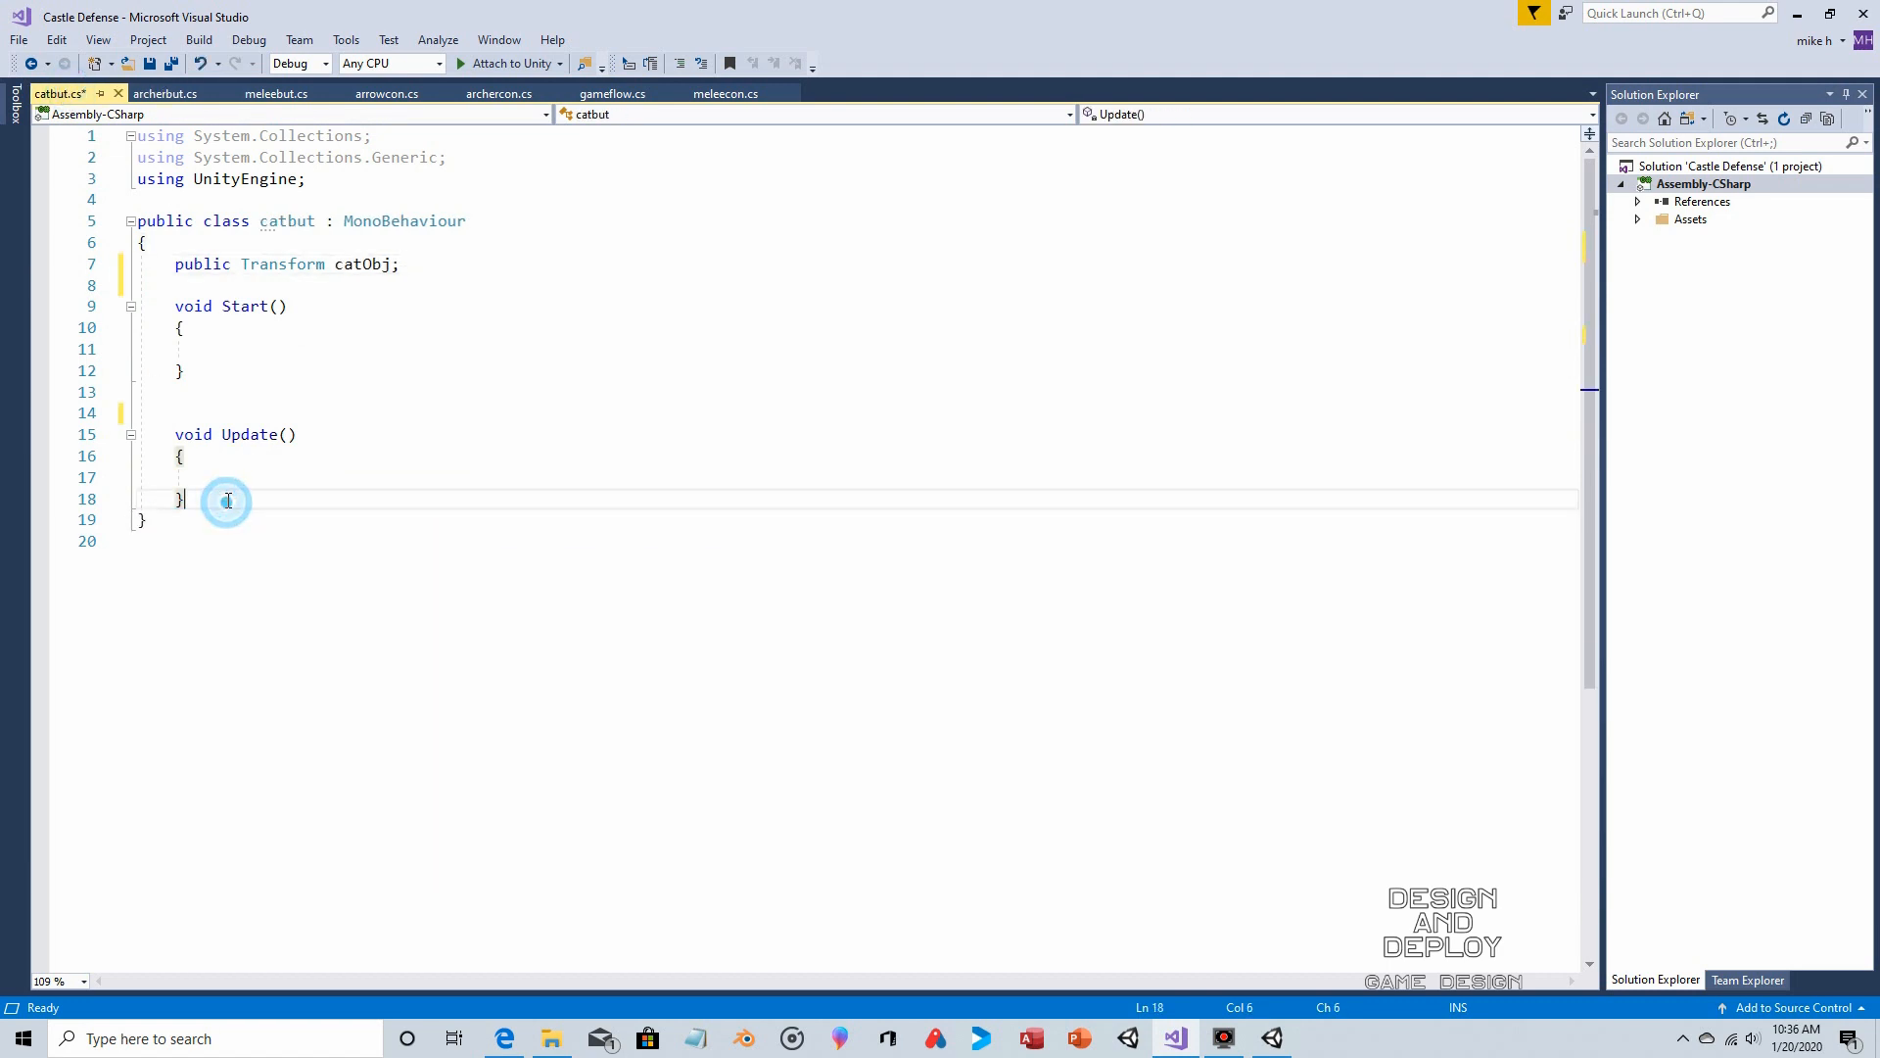
{"action": "key", "text": "Return"}
{"action": "key", "text": "Return"}
{"action": "key", "text": "ctrl+v"}
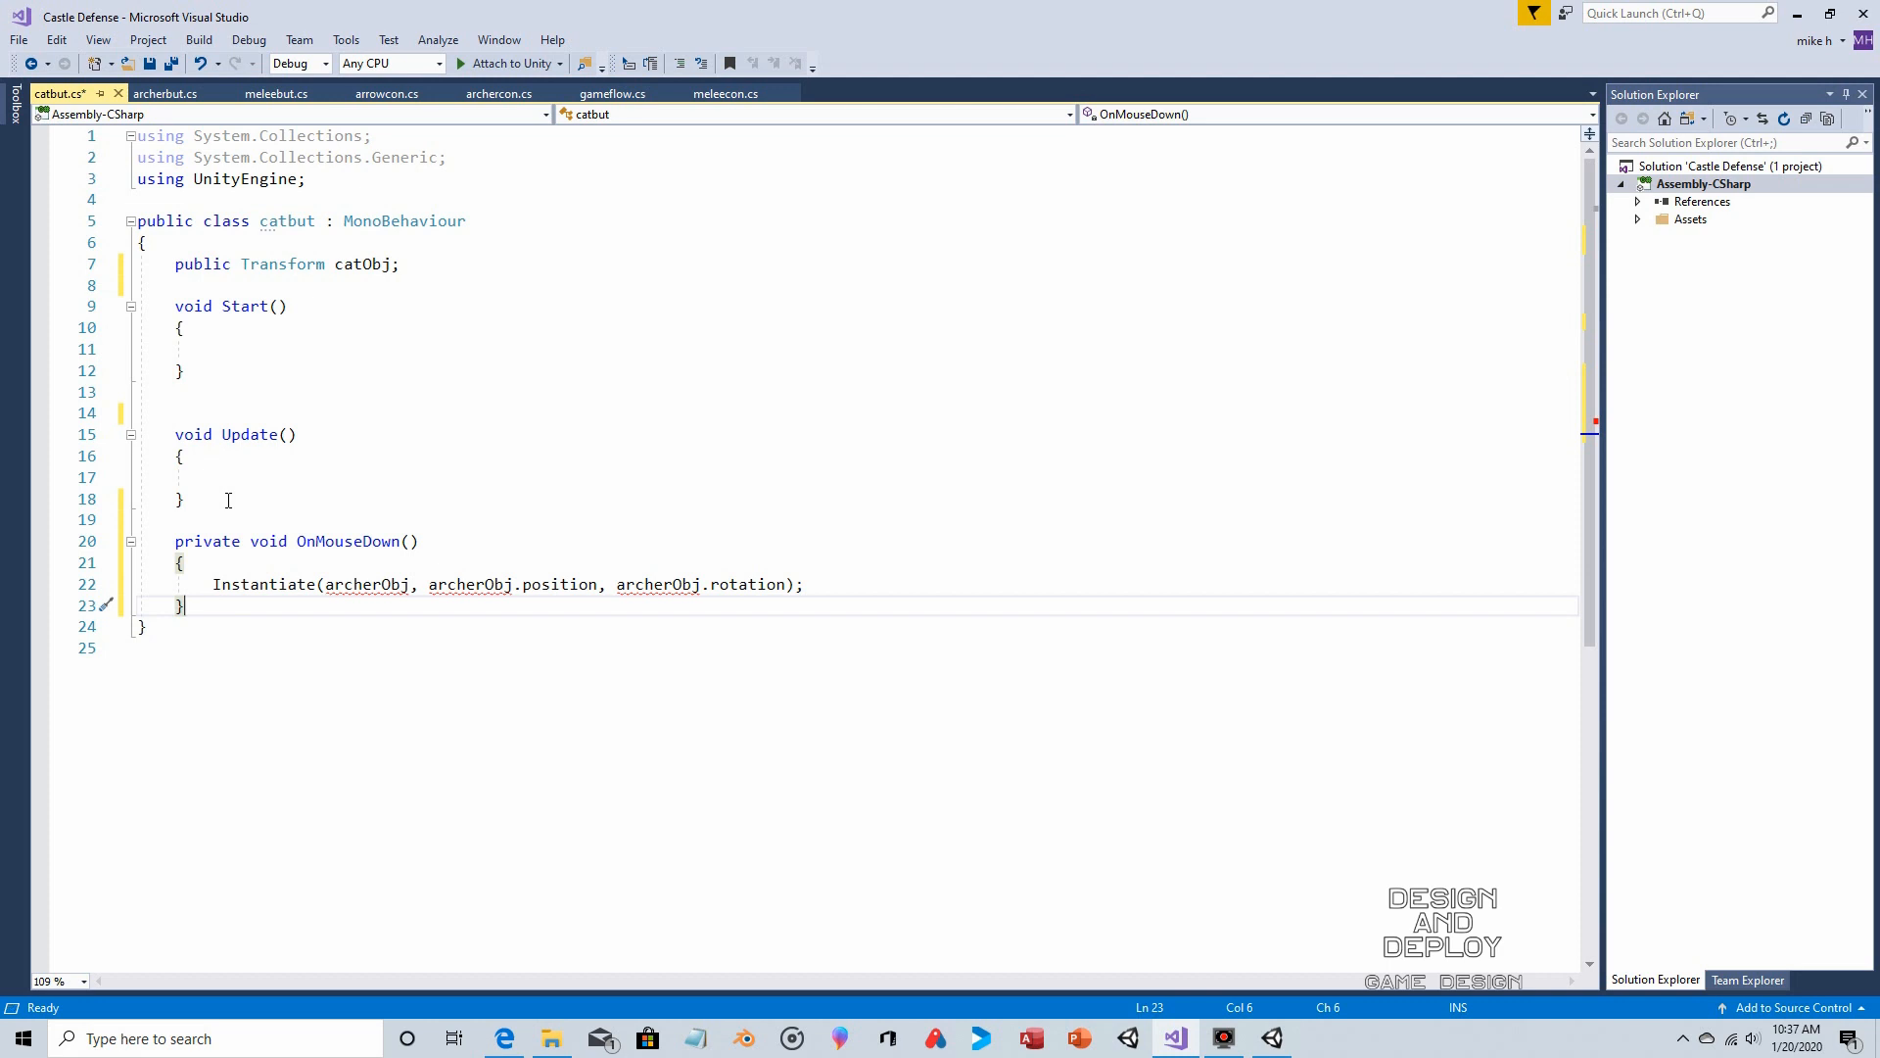
Replace archerObj with catObj in the first two arguments of the Instantiate call in catbut.cs
{"action": "left_click_drag", "start_coordinate": [382, 584], "coordinate": [326, 585]}
{"action": "type", "text": "cat"}
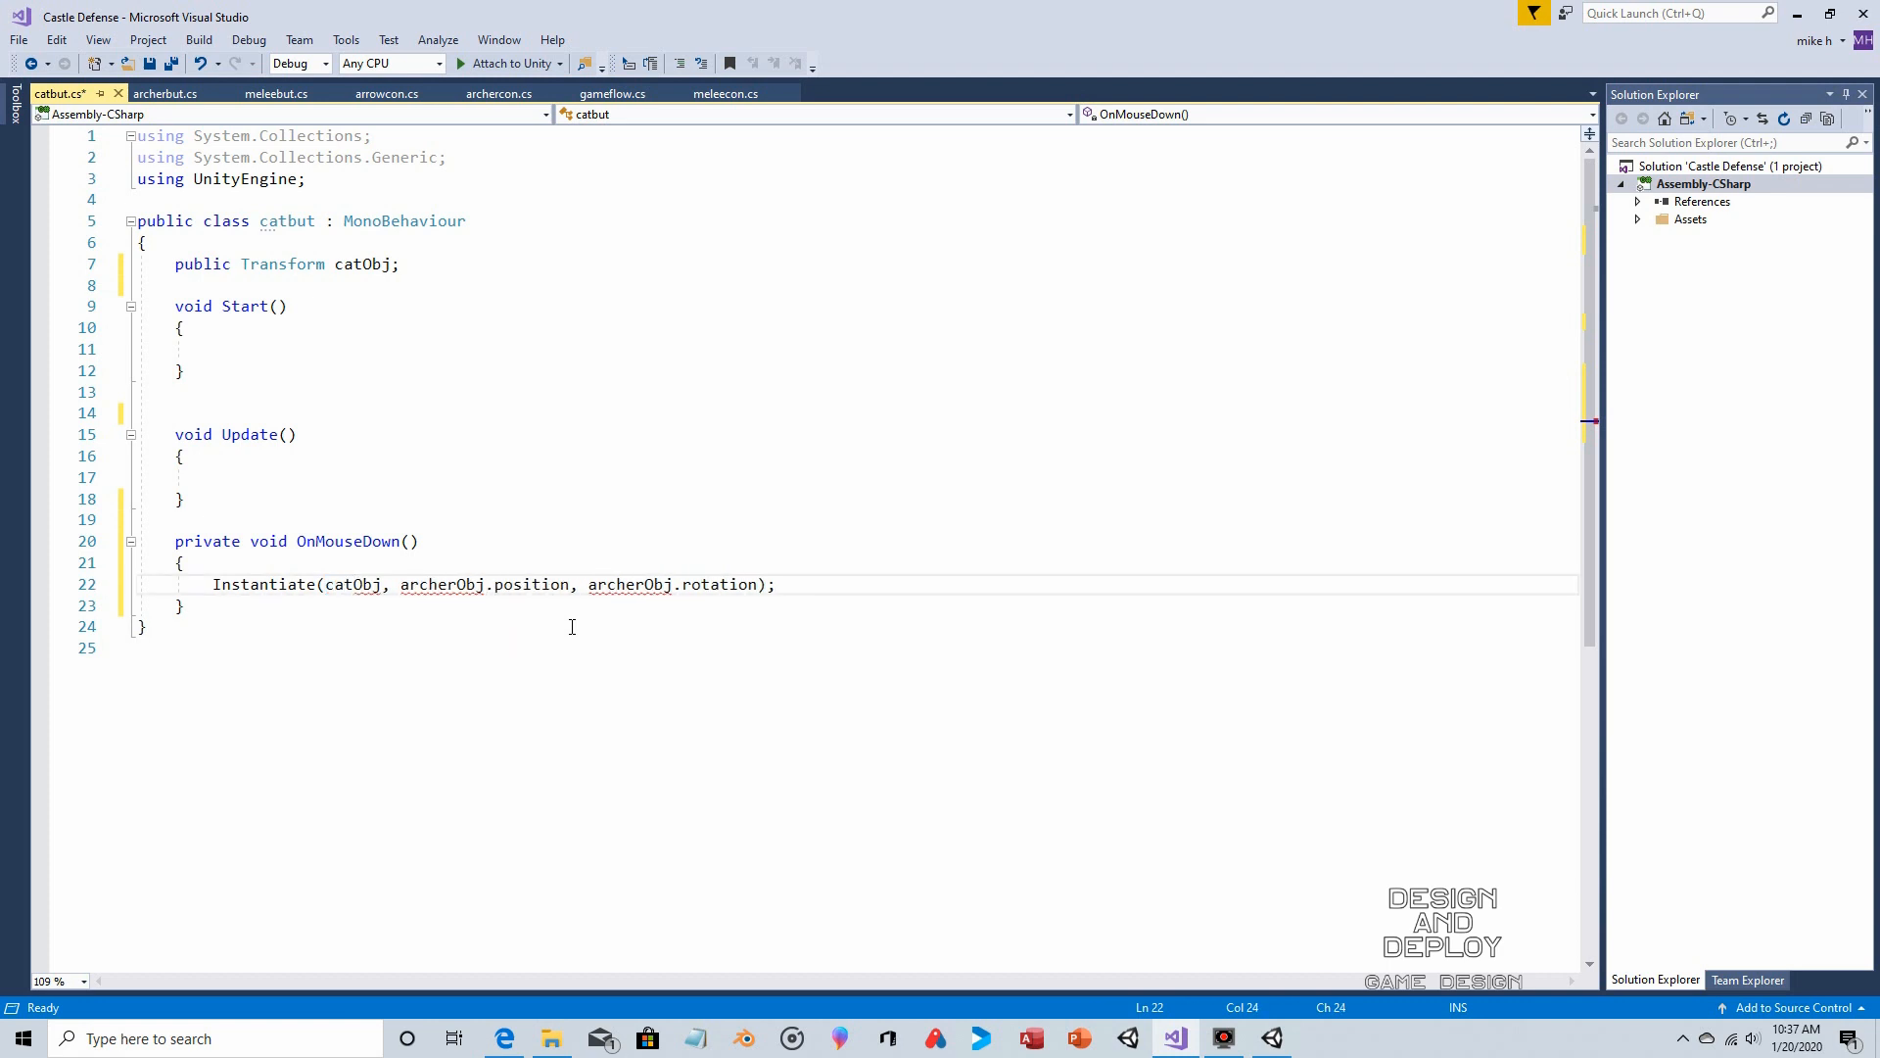
{"action": "left_click", "coordinate": [457, 585]}
{"action": "key", "text": "BackSpace"}
{"action": "key", "text": "BackSpace"}
{"action": "key", "text": "BackSpace"}
{"action": "key", "text": "BackSpace"}
{"action": "key", "text": "BackSpace"}
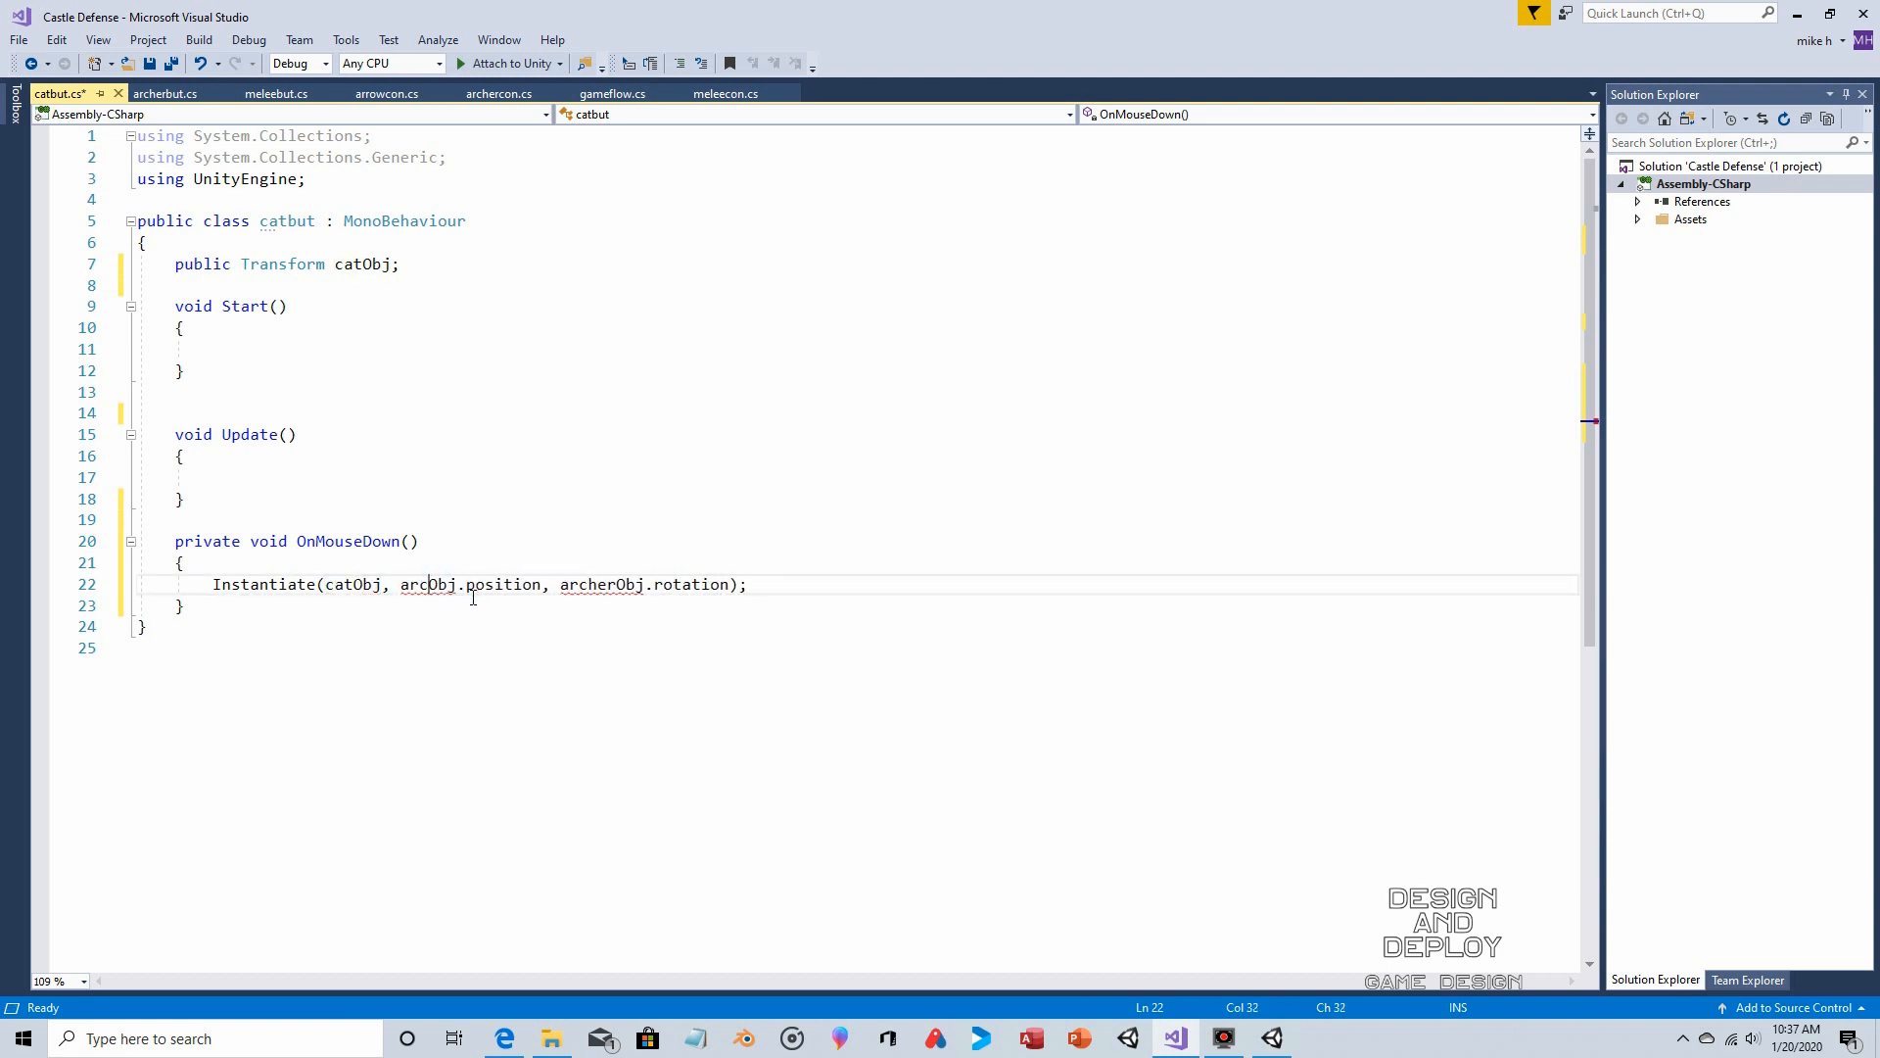
{"action": "key", "text": "BackSpace"}
{"action": "type", "text": "cat"}
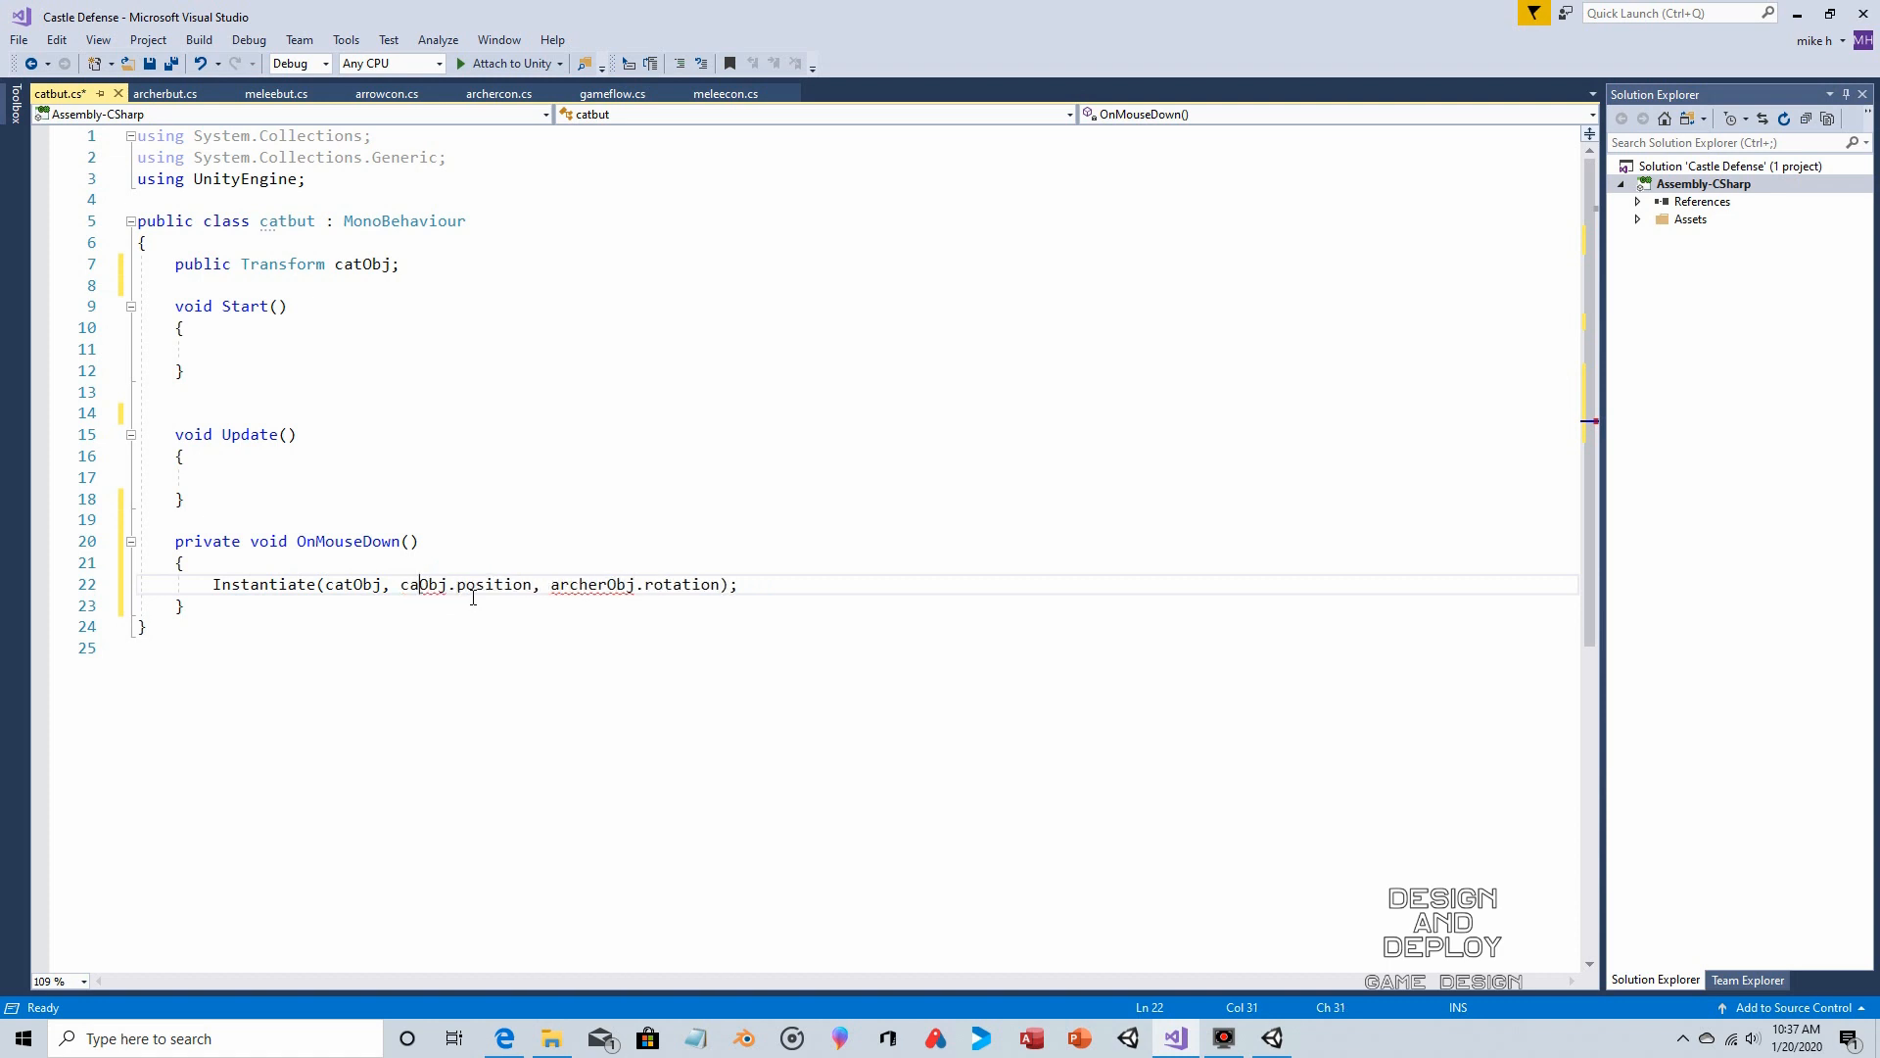
Change the third Instantiate argument in OnMouseDown to catObj.rotation
{"action": "double_click", "coordinate": [617, 585]}
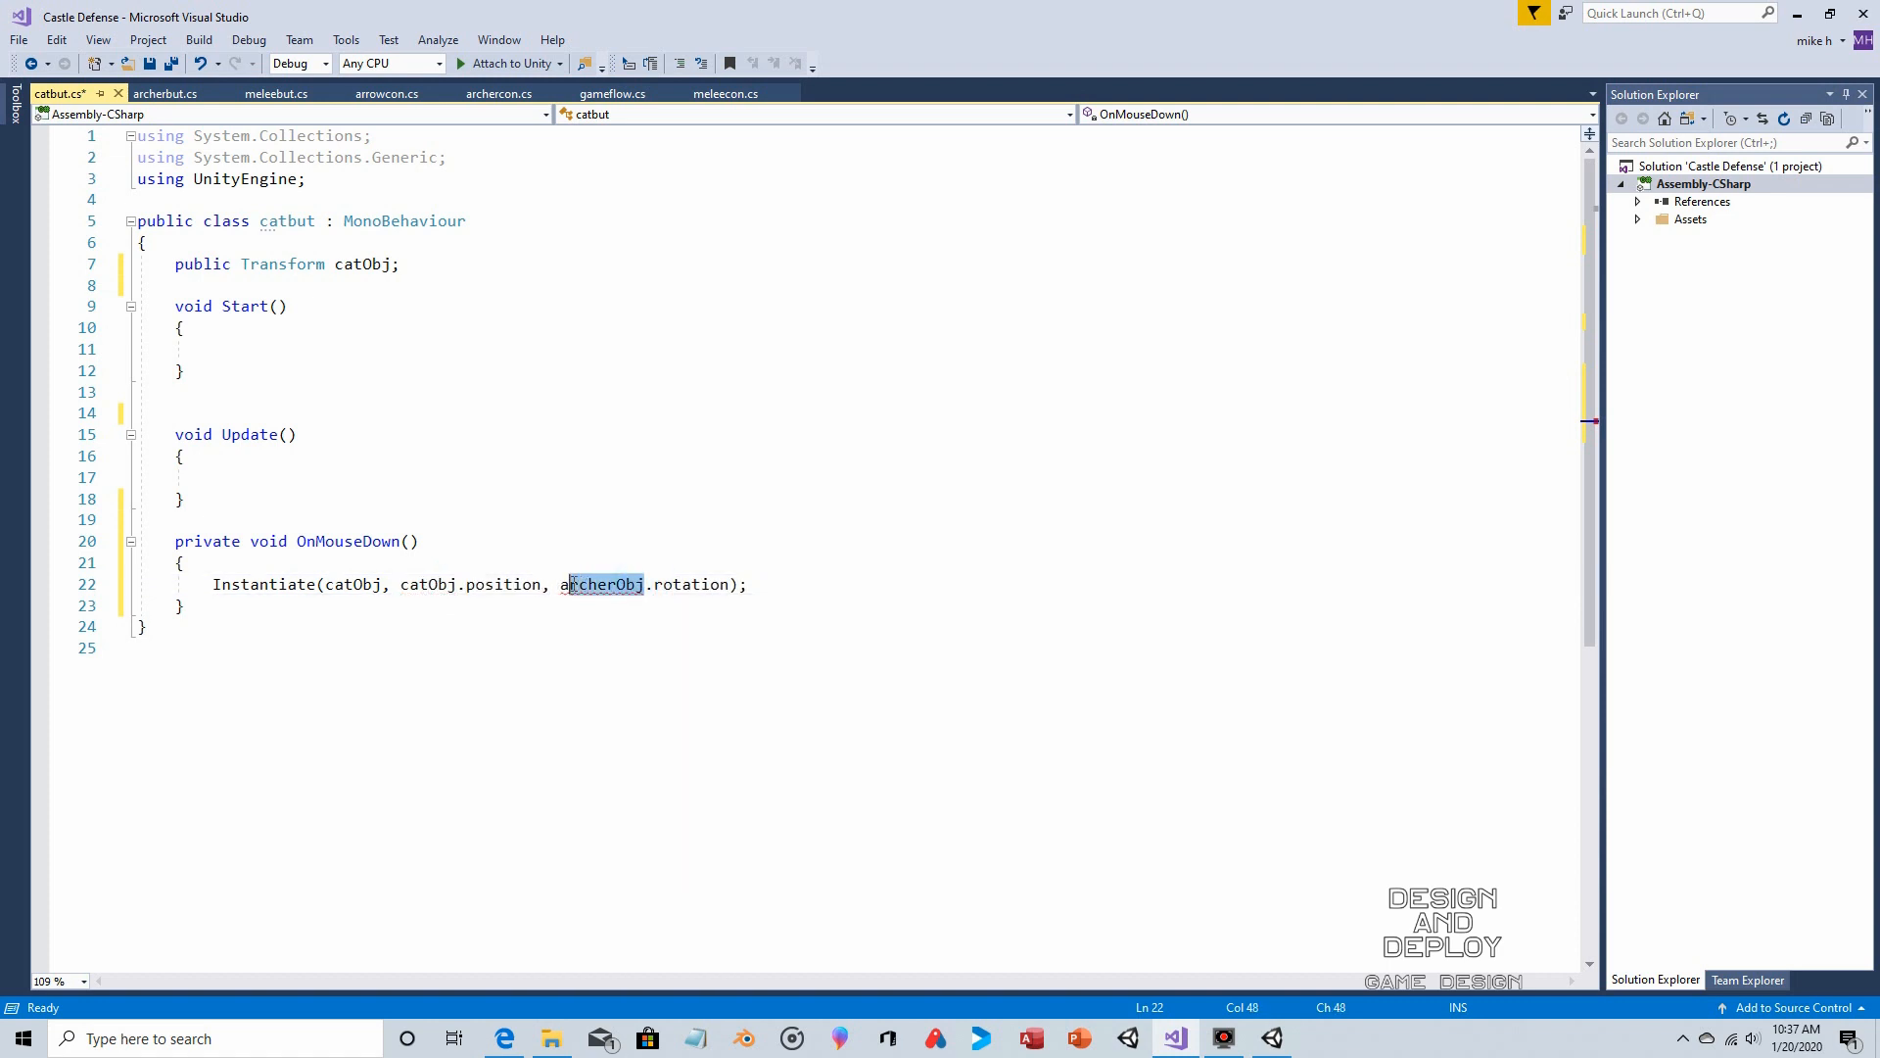
{"action": "type", "text": "cat"}
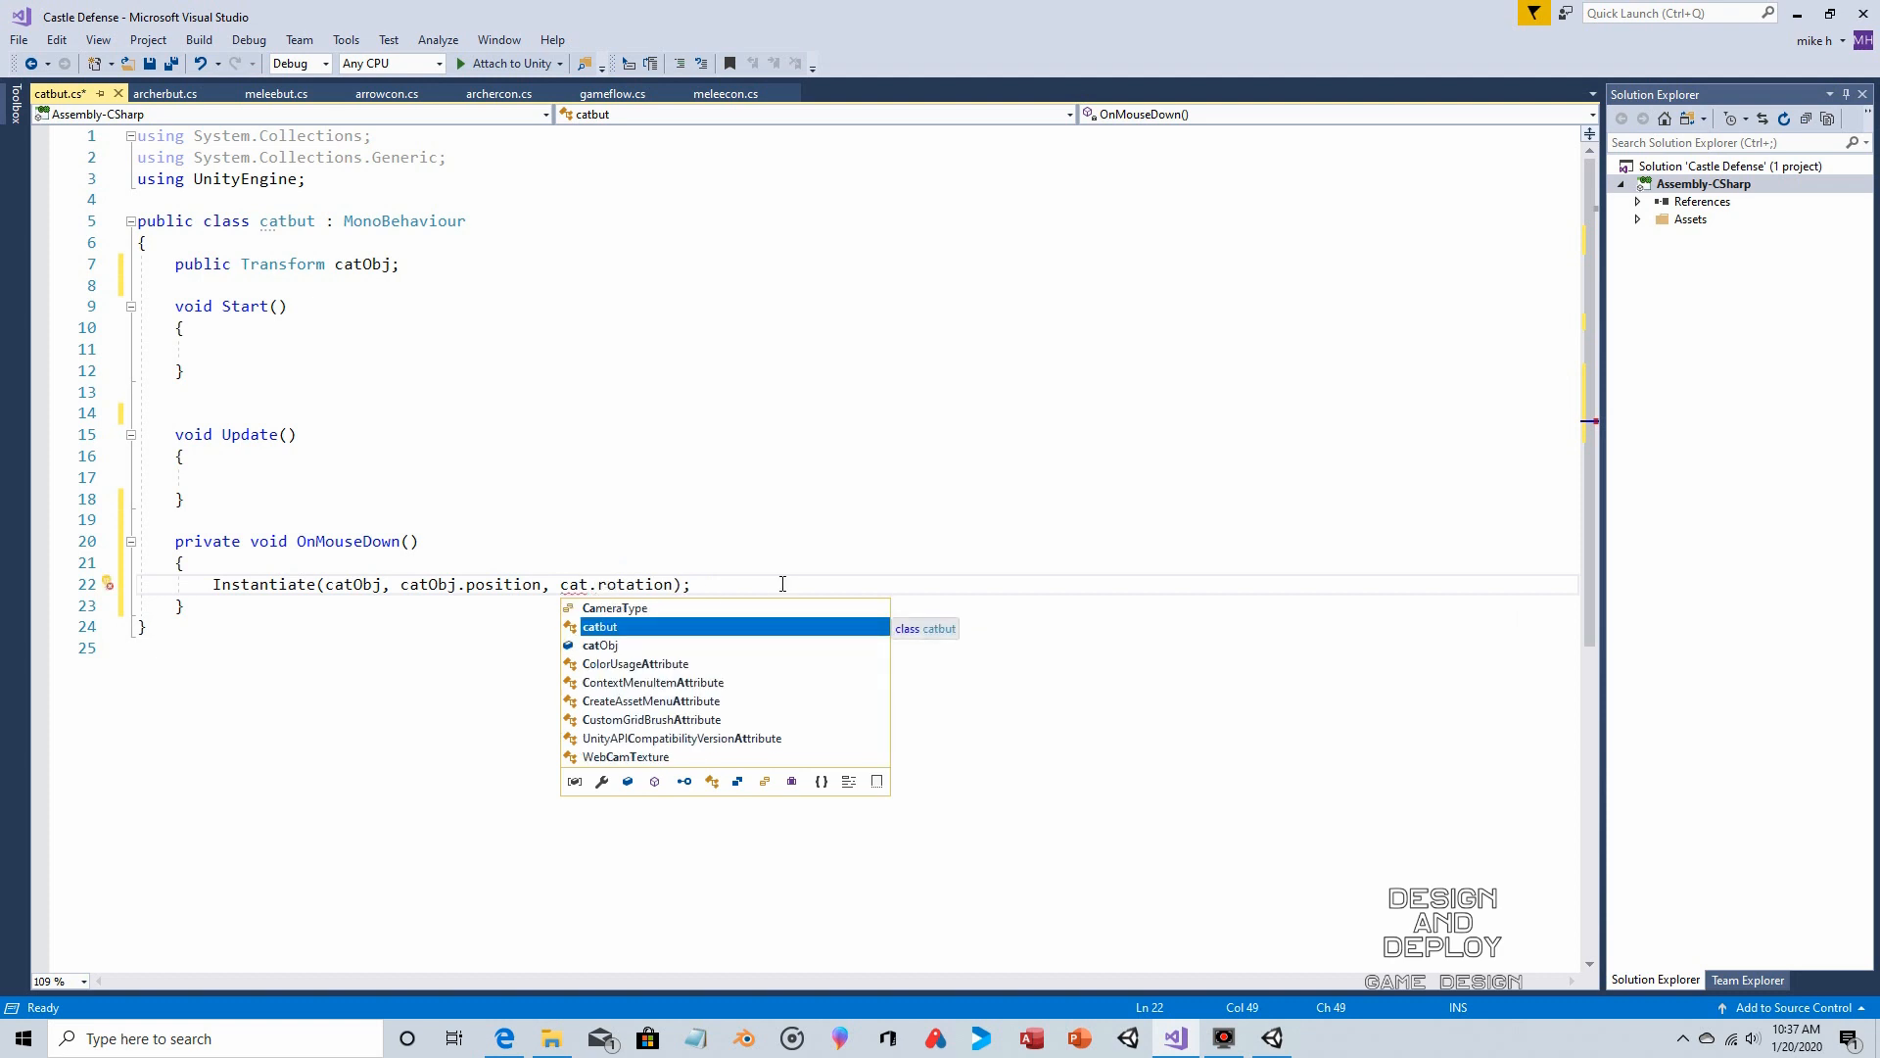
{"action": "type", "text": "Obju"}
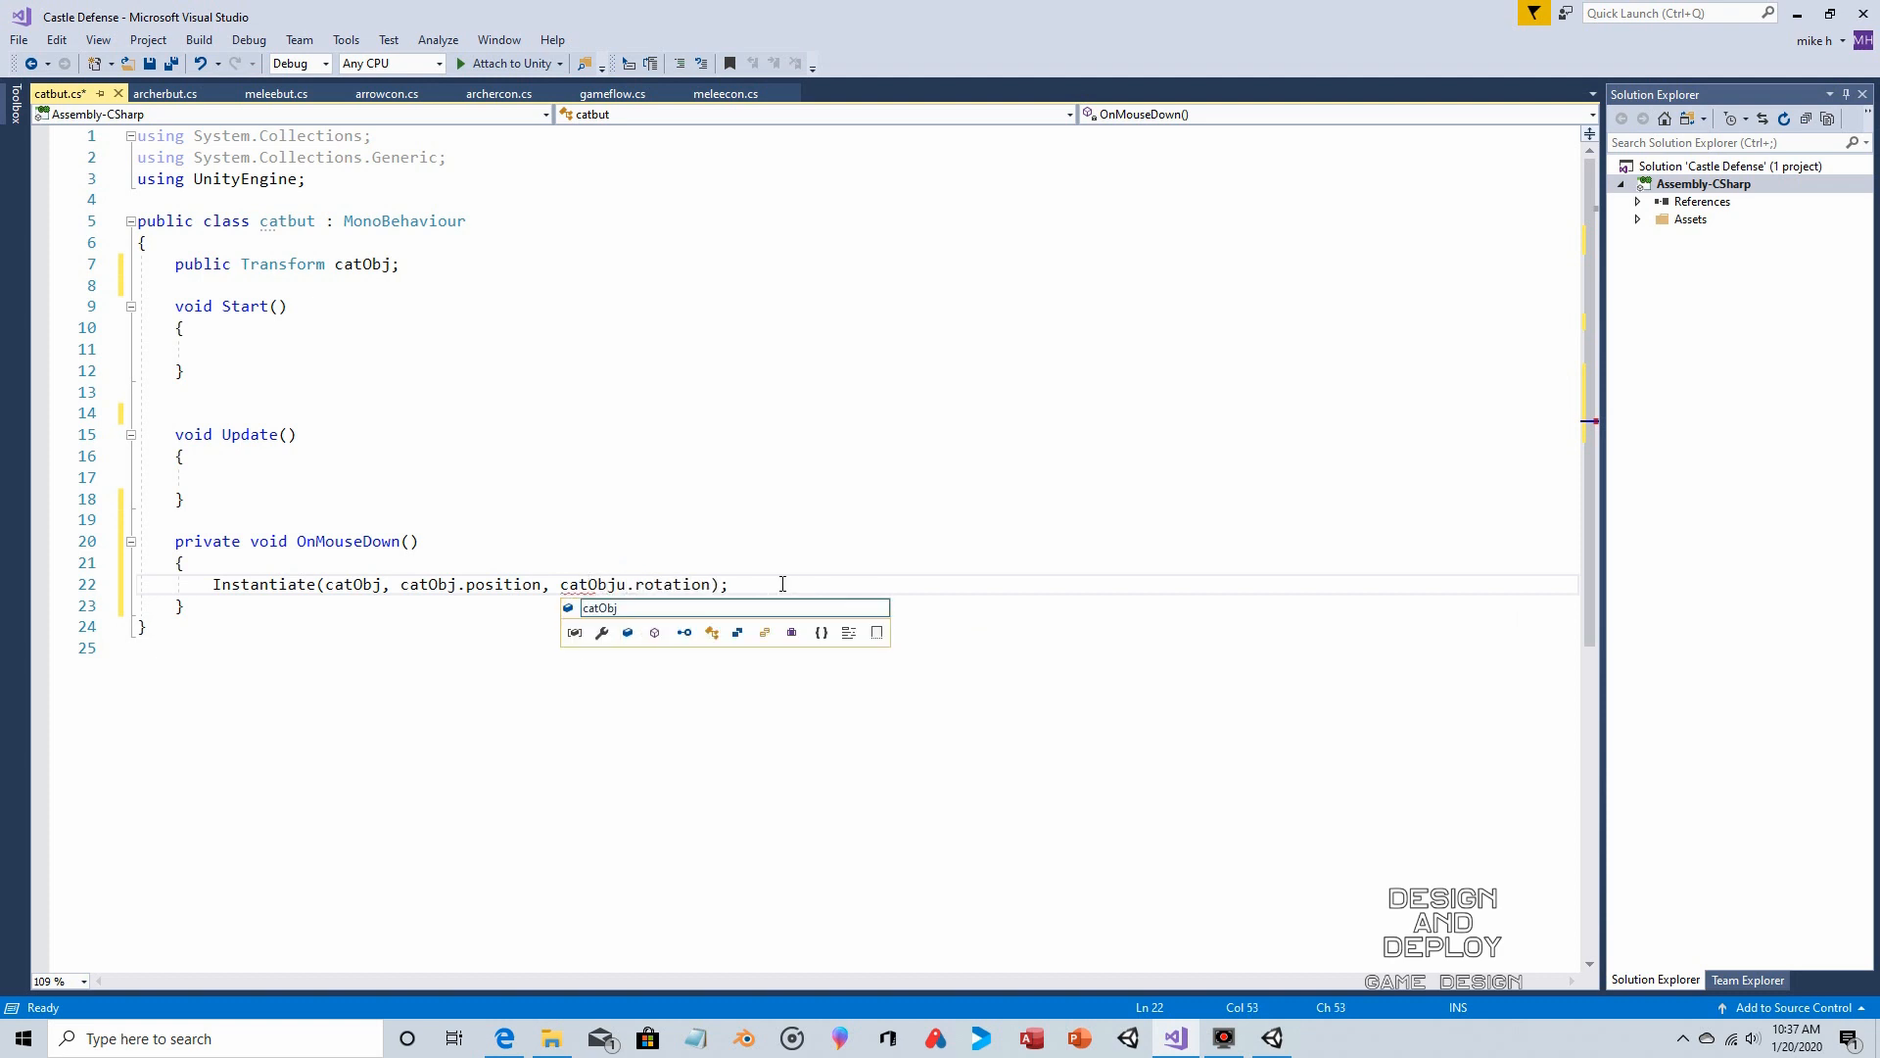
{"action": "key", "text": "BackSpace"}
{"action": "type", "text": "\\"}
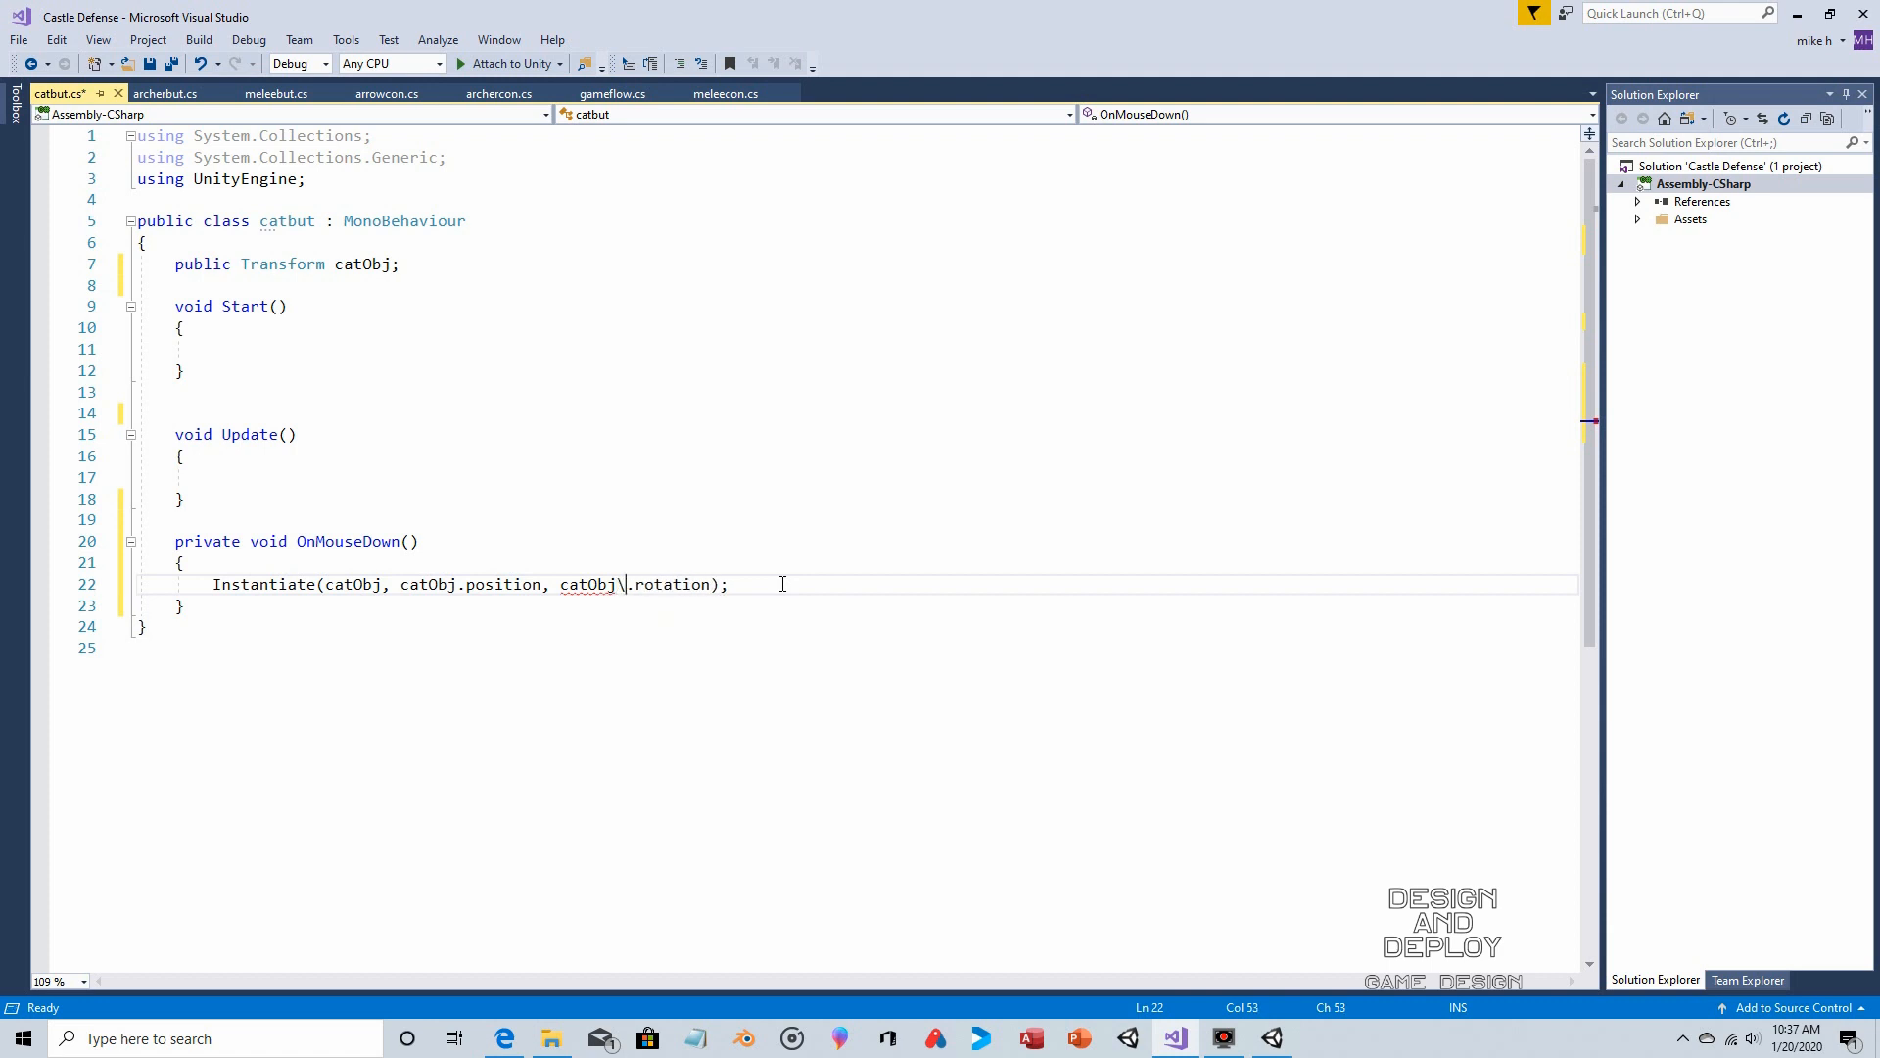
{"action": "key", "text": "BackSpace"}
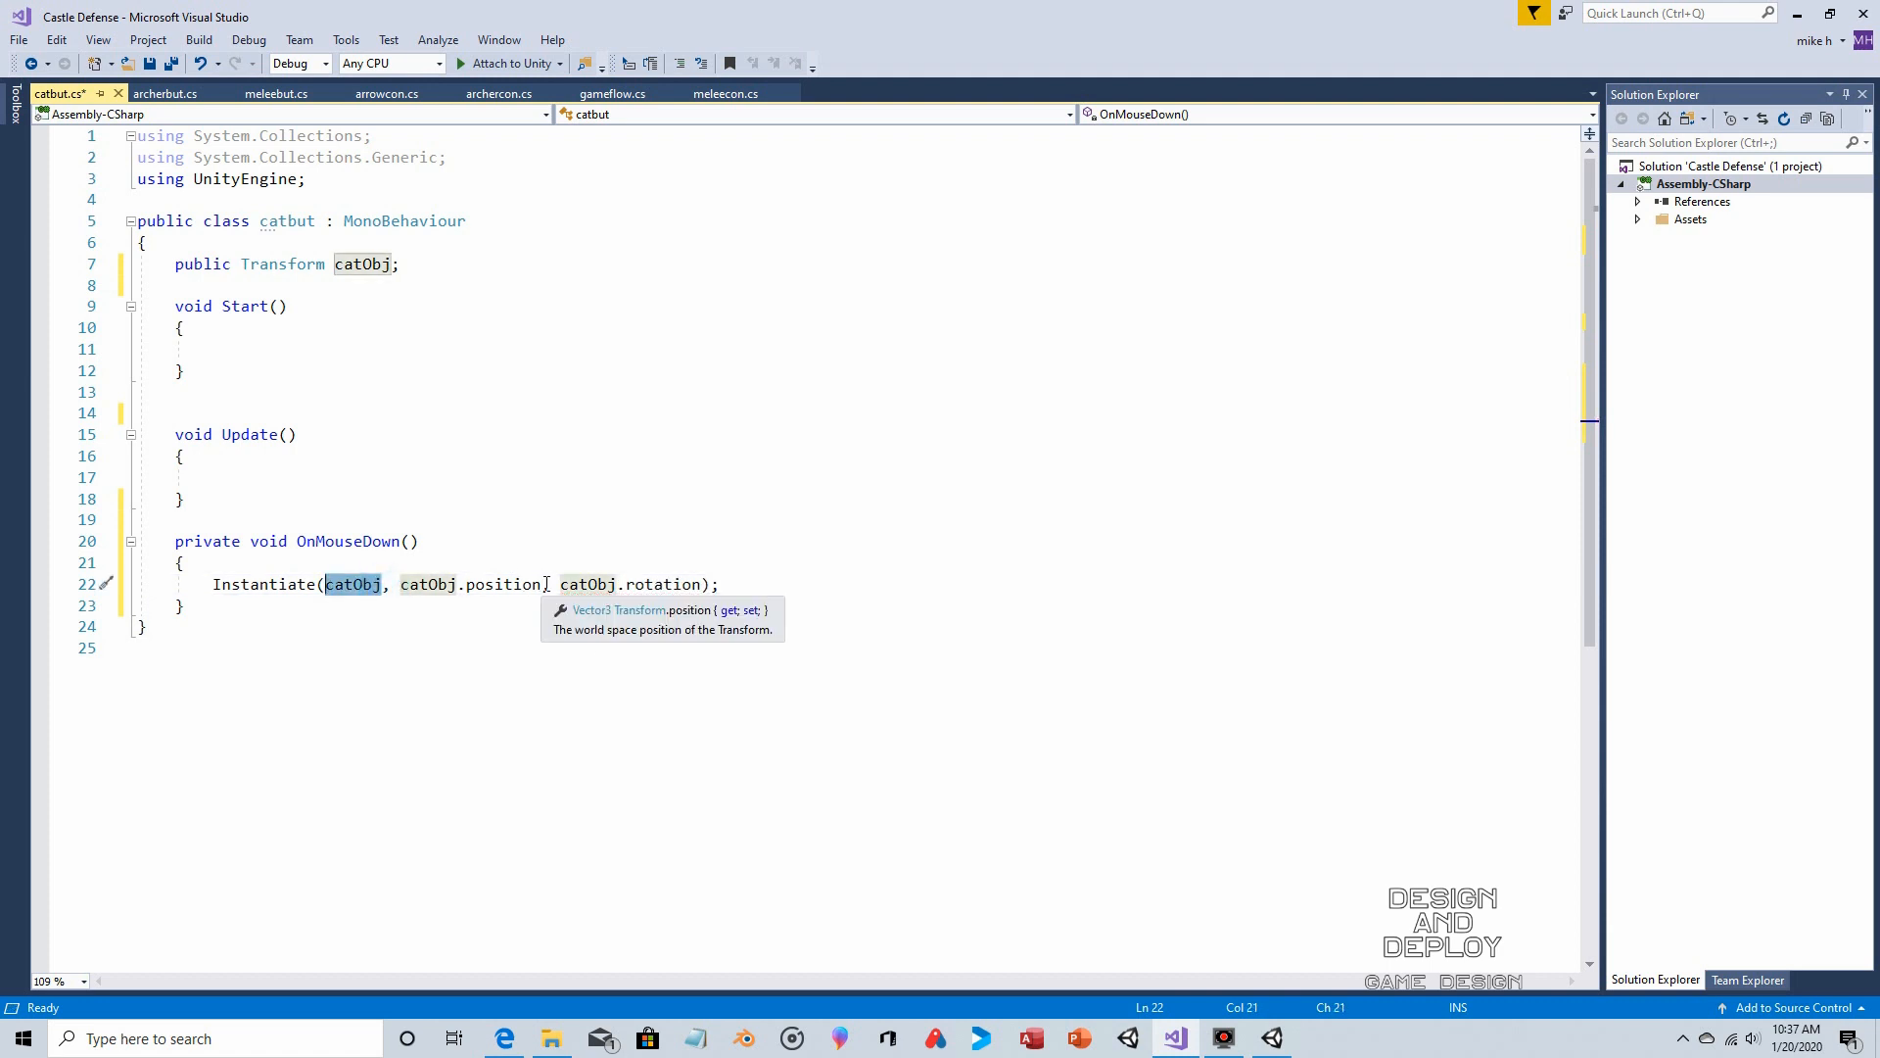
Check the Instantiate arguments, save catbut.cs and switch back to the Unity editor
{"action": "left_click_drag", "start_coordinate": [541, 584], "coordinate": [430, 585]}
{"action": "left_click_drag", "start_coordinate": [709, 584], "coordinate": [564, 584]}
{"action": "left_click", "coordinate": [746, 585]}
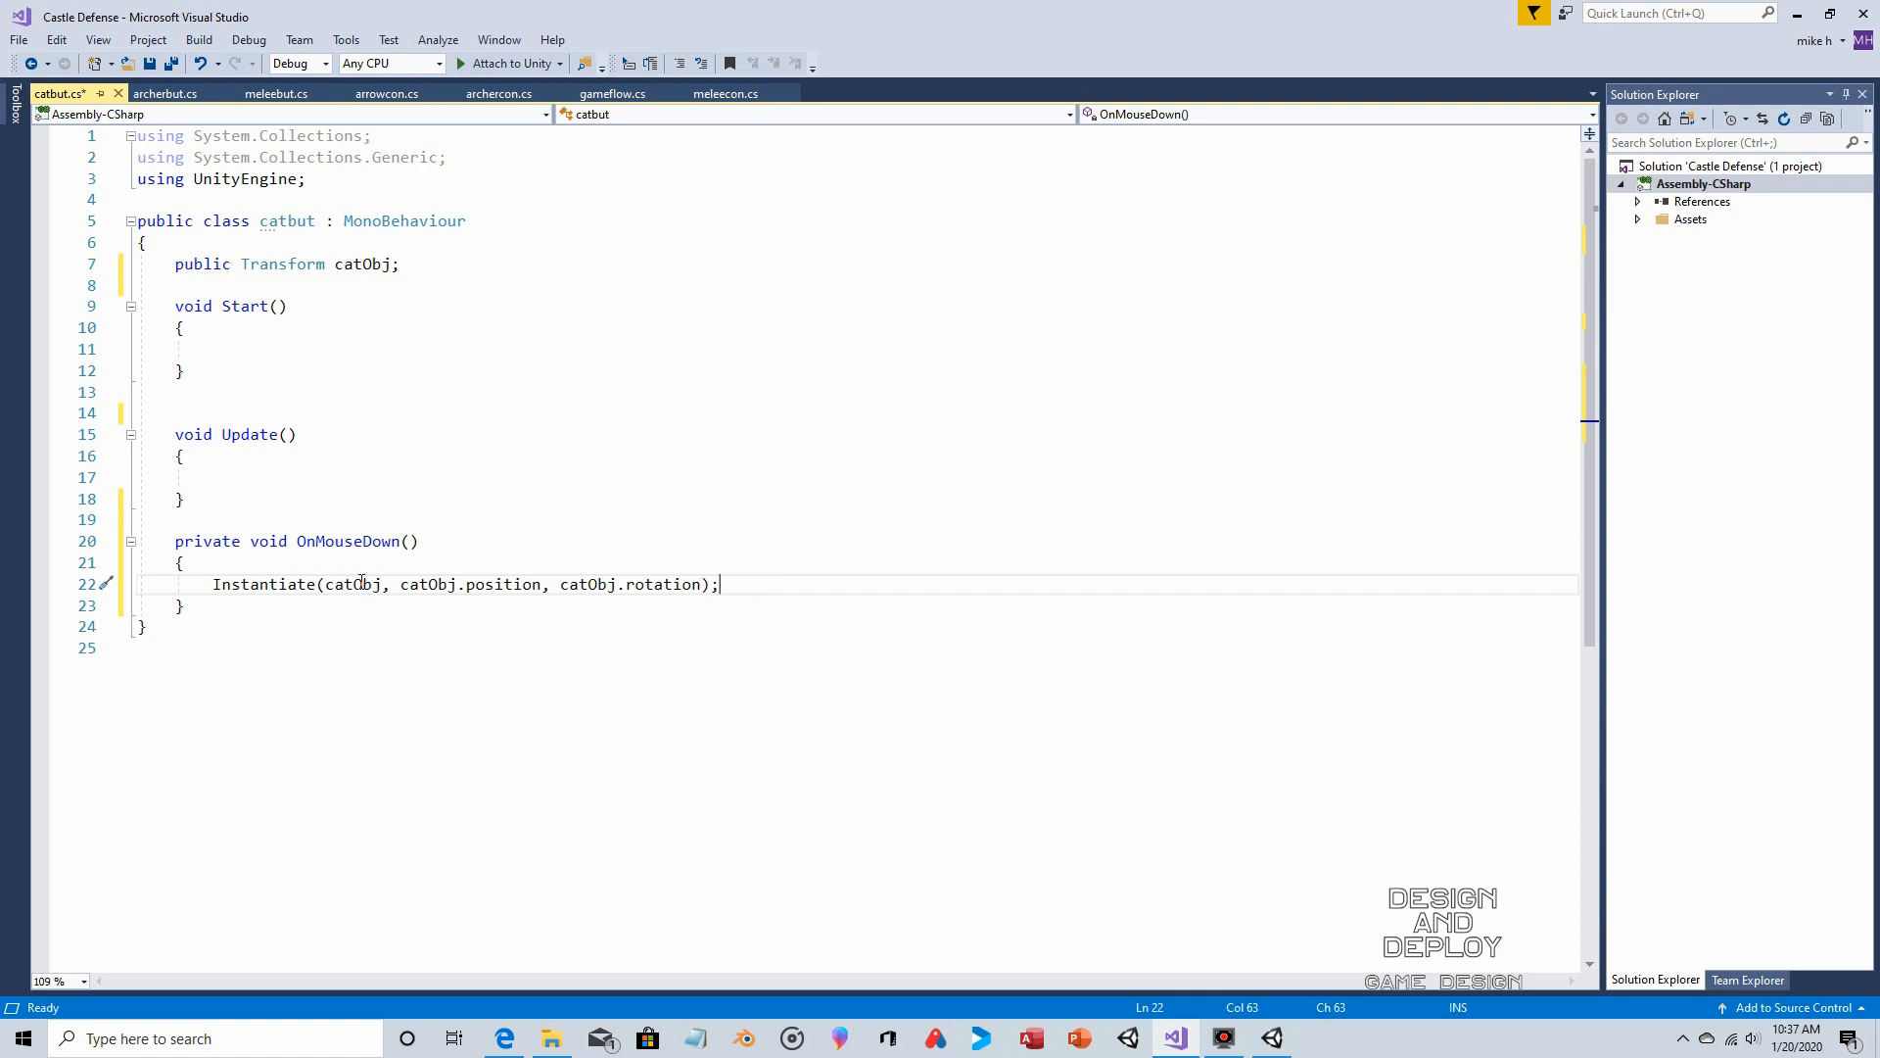
{"action": "mouse_move", "coordinate": [354, 581]}
{"action": "left_click", "coordinate": [149, 63]}
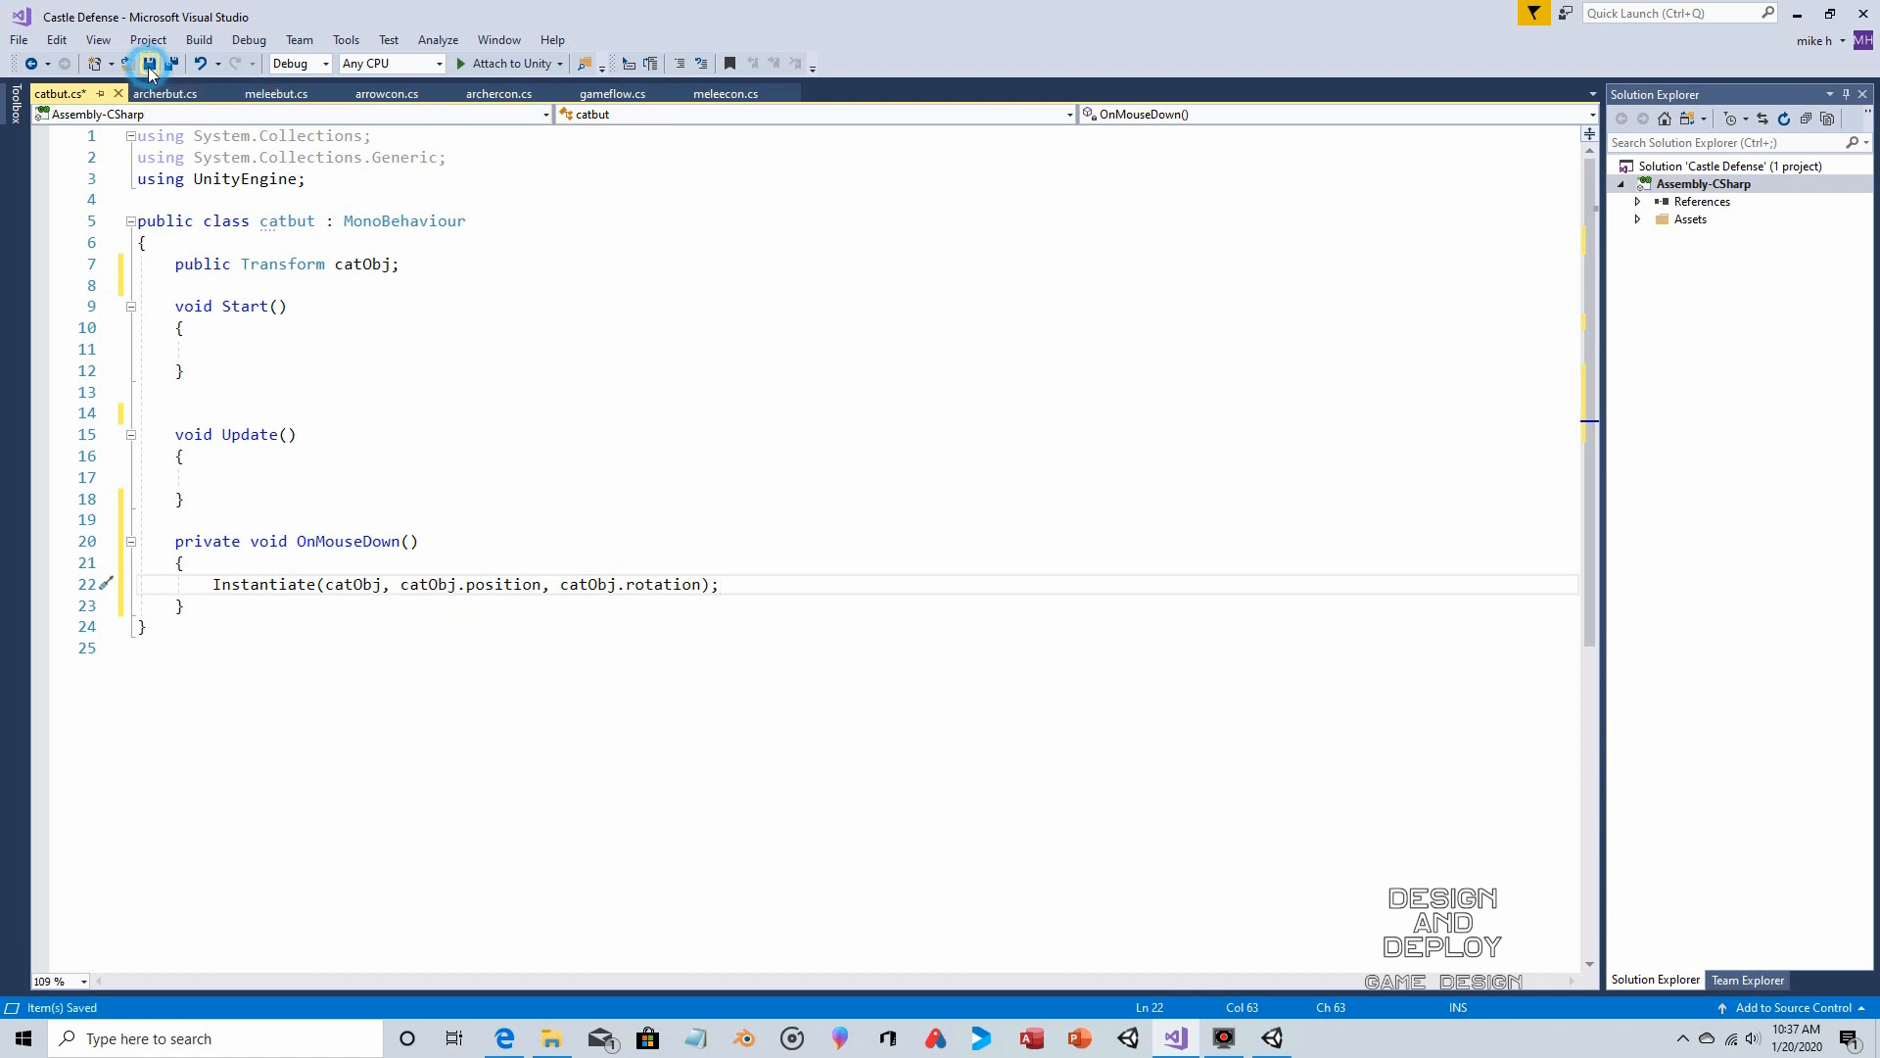
{"action": "left_click", "coordinate": [1272, 1038]}
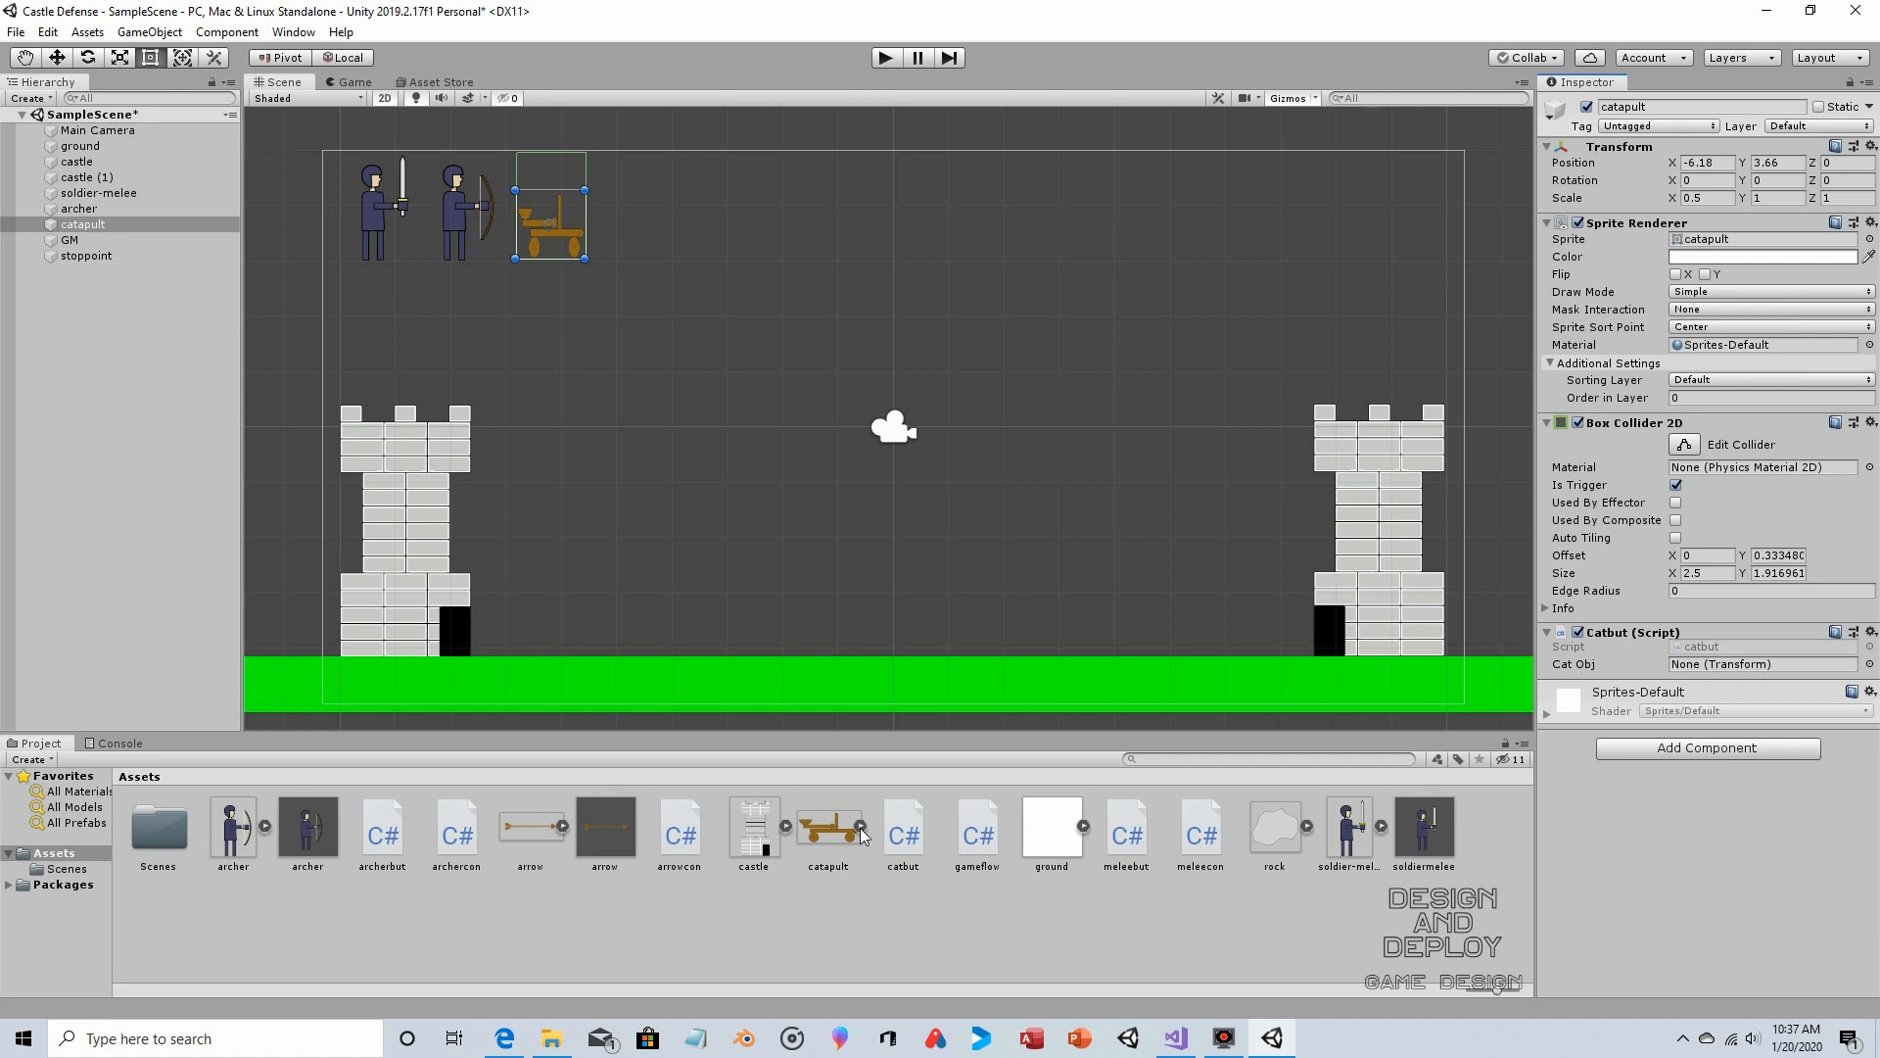
Add a second catapult sprite to the scene and give it a Box Collider 2D set as a trigger
{"action": "left_click_drag", "start_coordinate": [844, 835], "coordinate": [147, 392]}
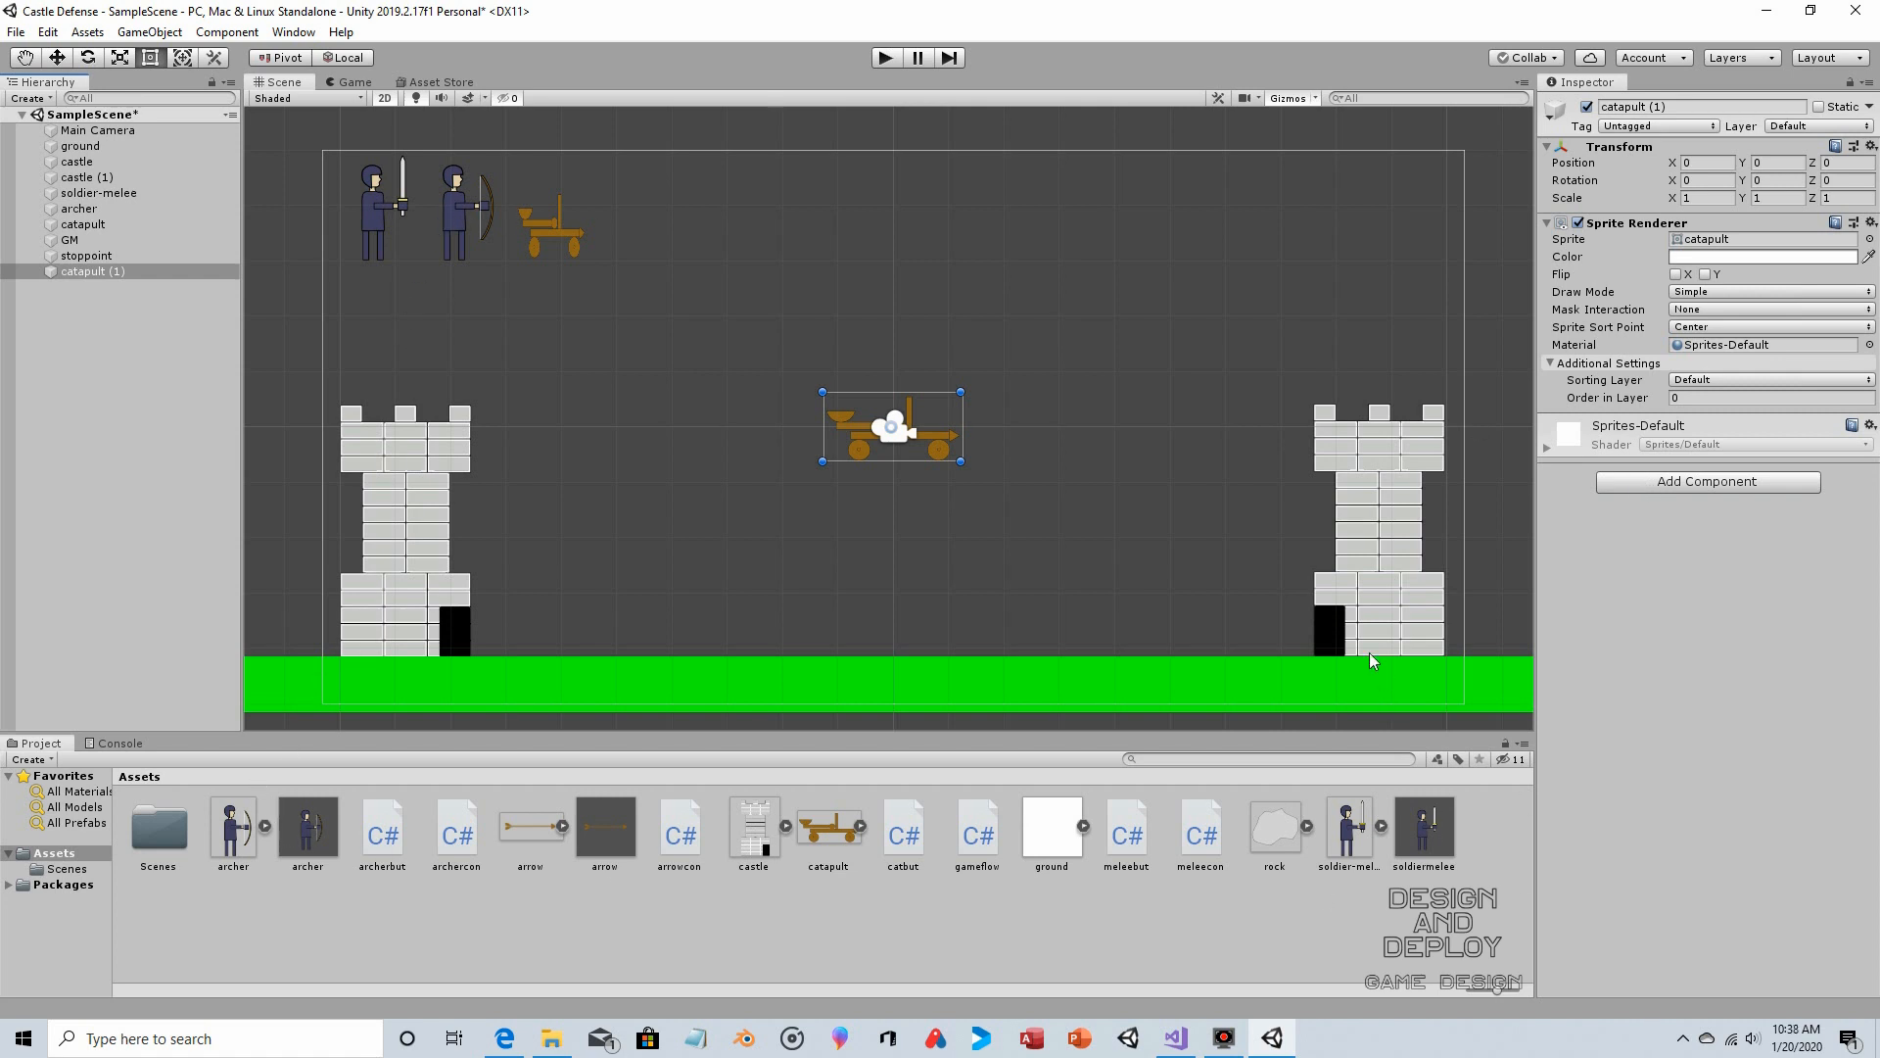
{"action": "left_click", "coordinate": [1655, 481]}
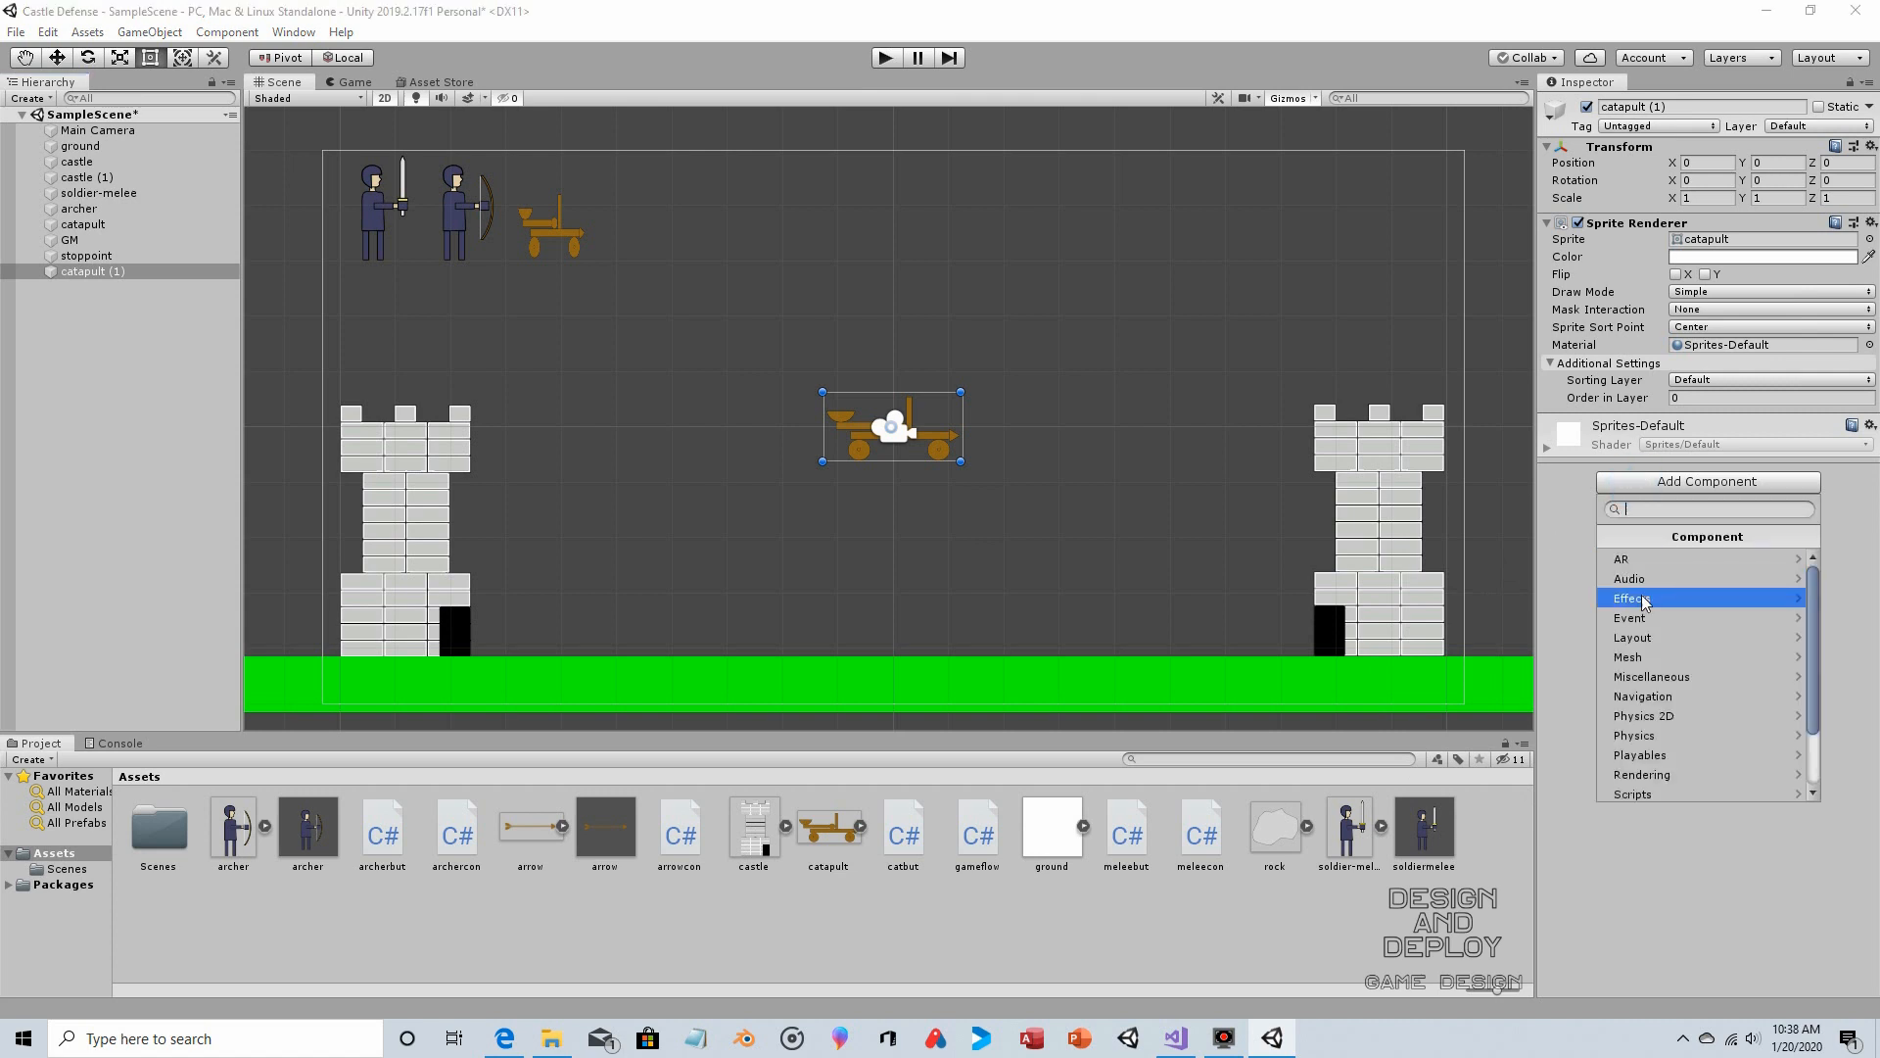
{"action": "left_click", "coordinate": [1655, 716]}
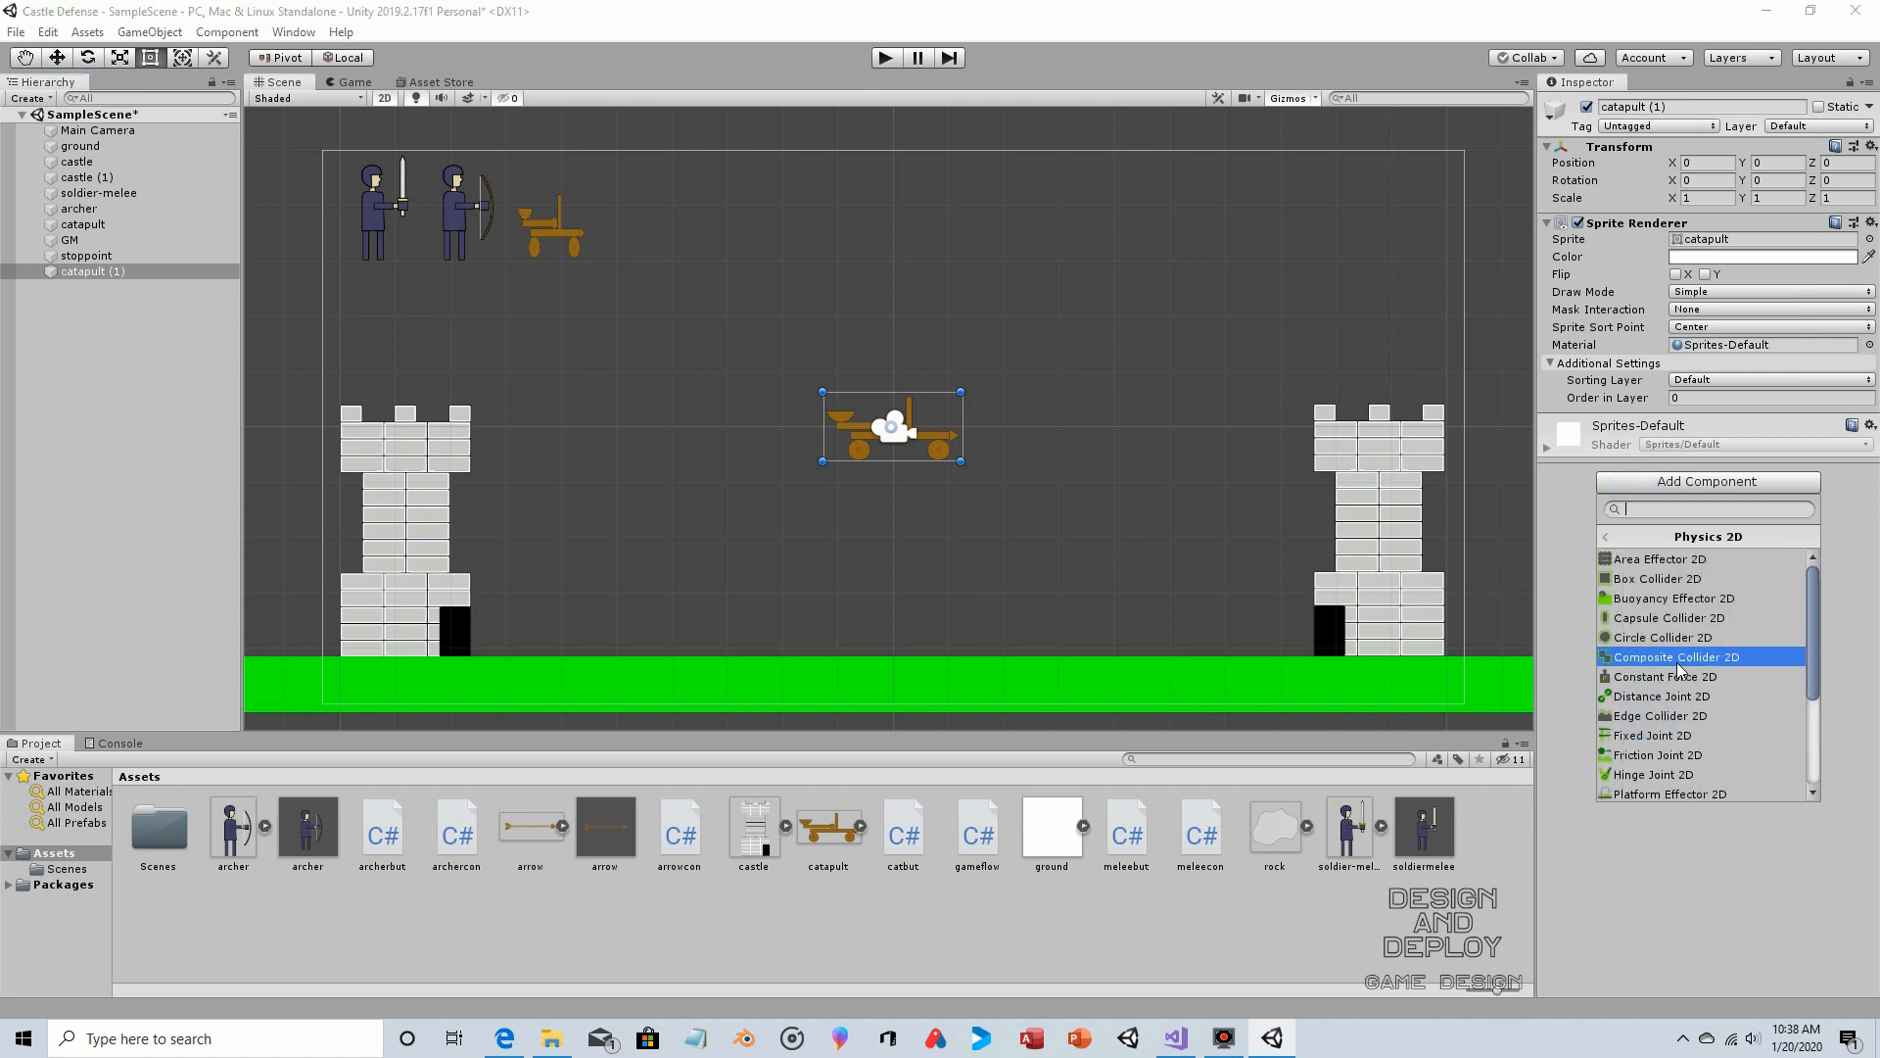
{"action": "left_click", "coordinate": [1662, 578]}
{"action": "left_click", "coordinate": [1675, 485]}
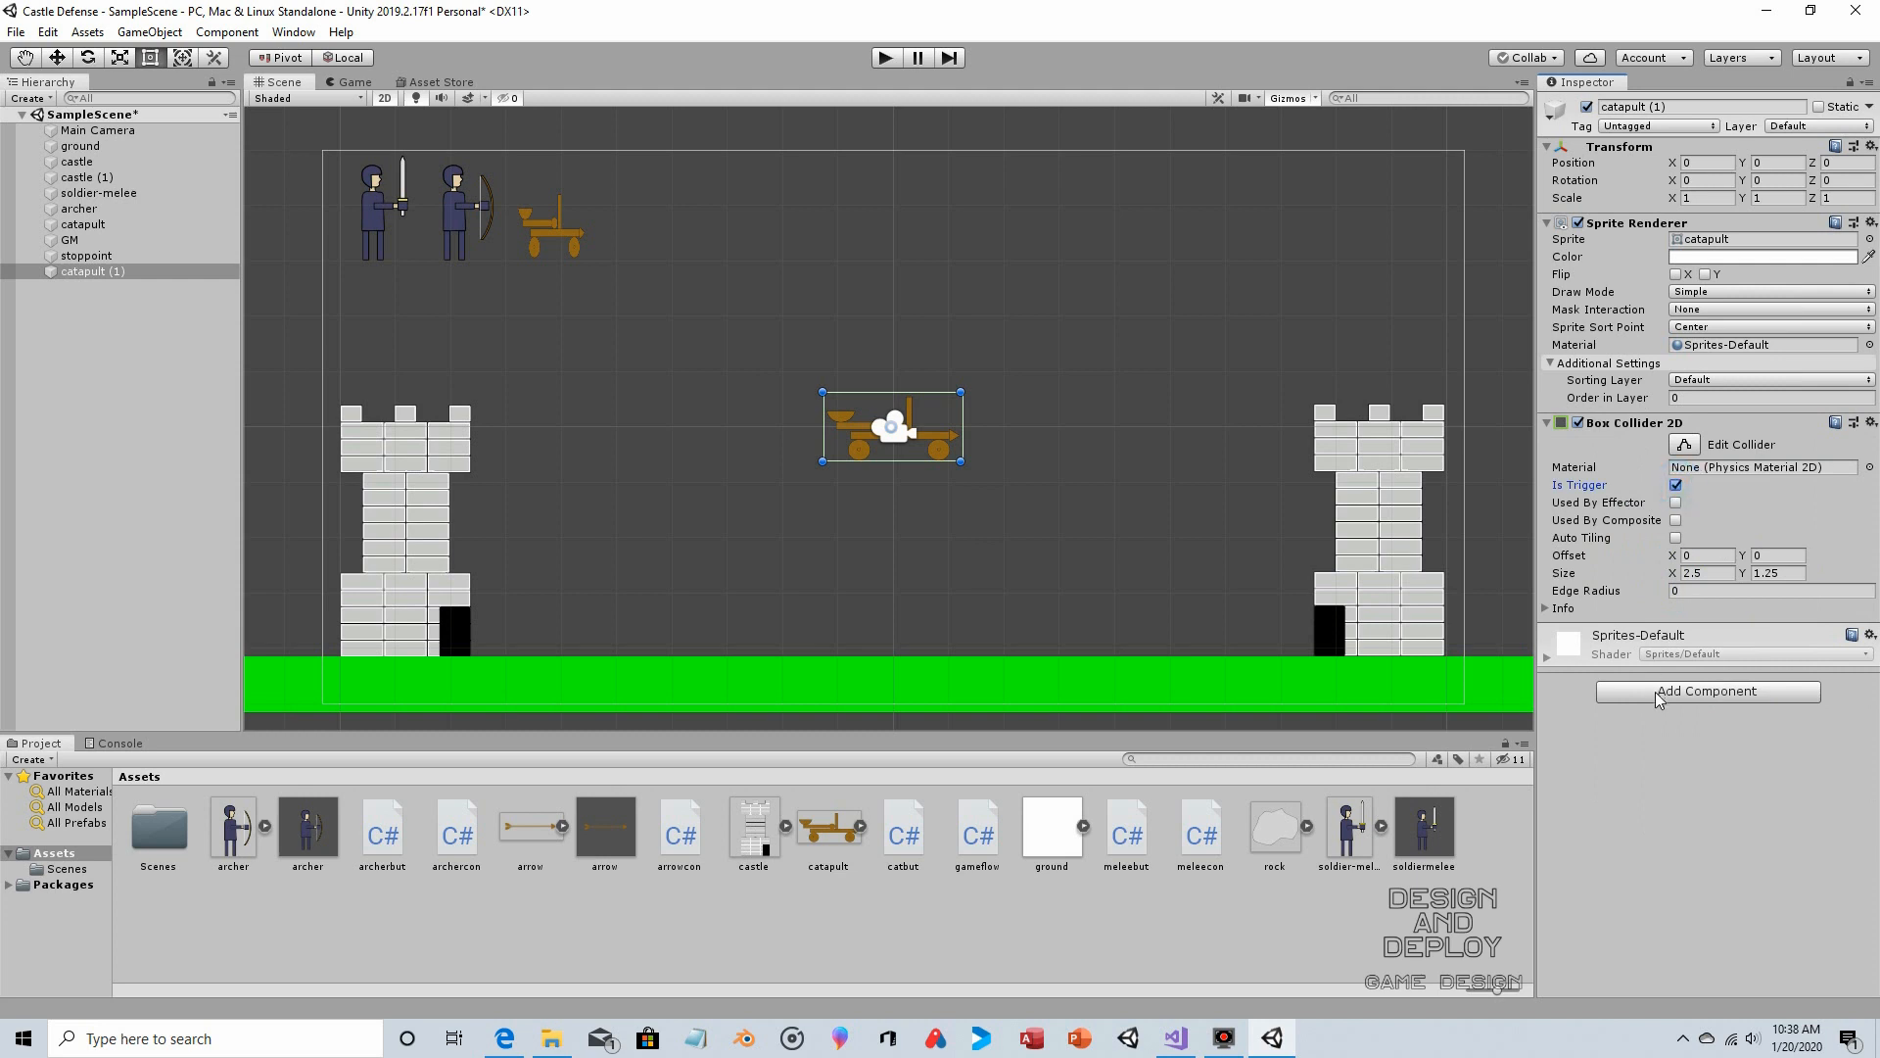
Add a Rigidbody 2D to catapult (1) and set its Gravity Scale to 0
{"action": "left_click", "coordinate": [1635, 697]}
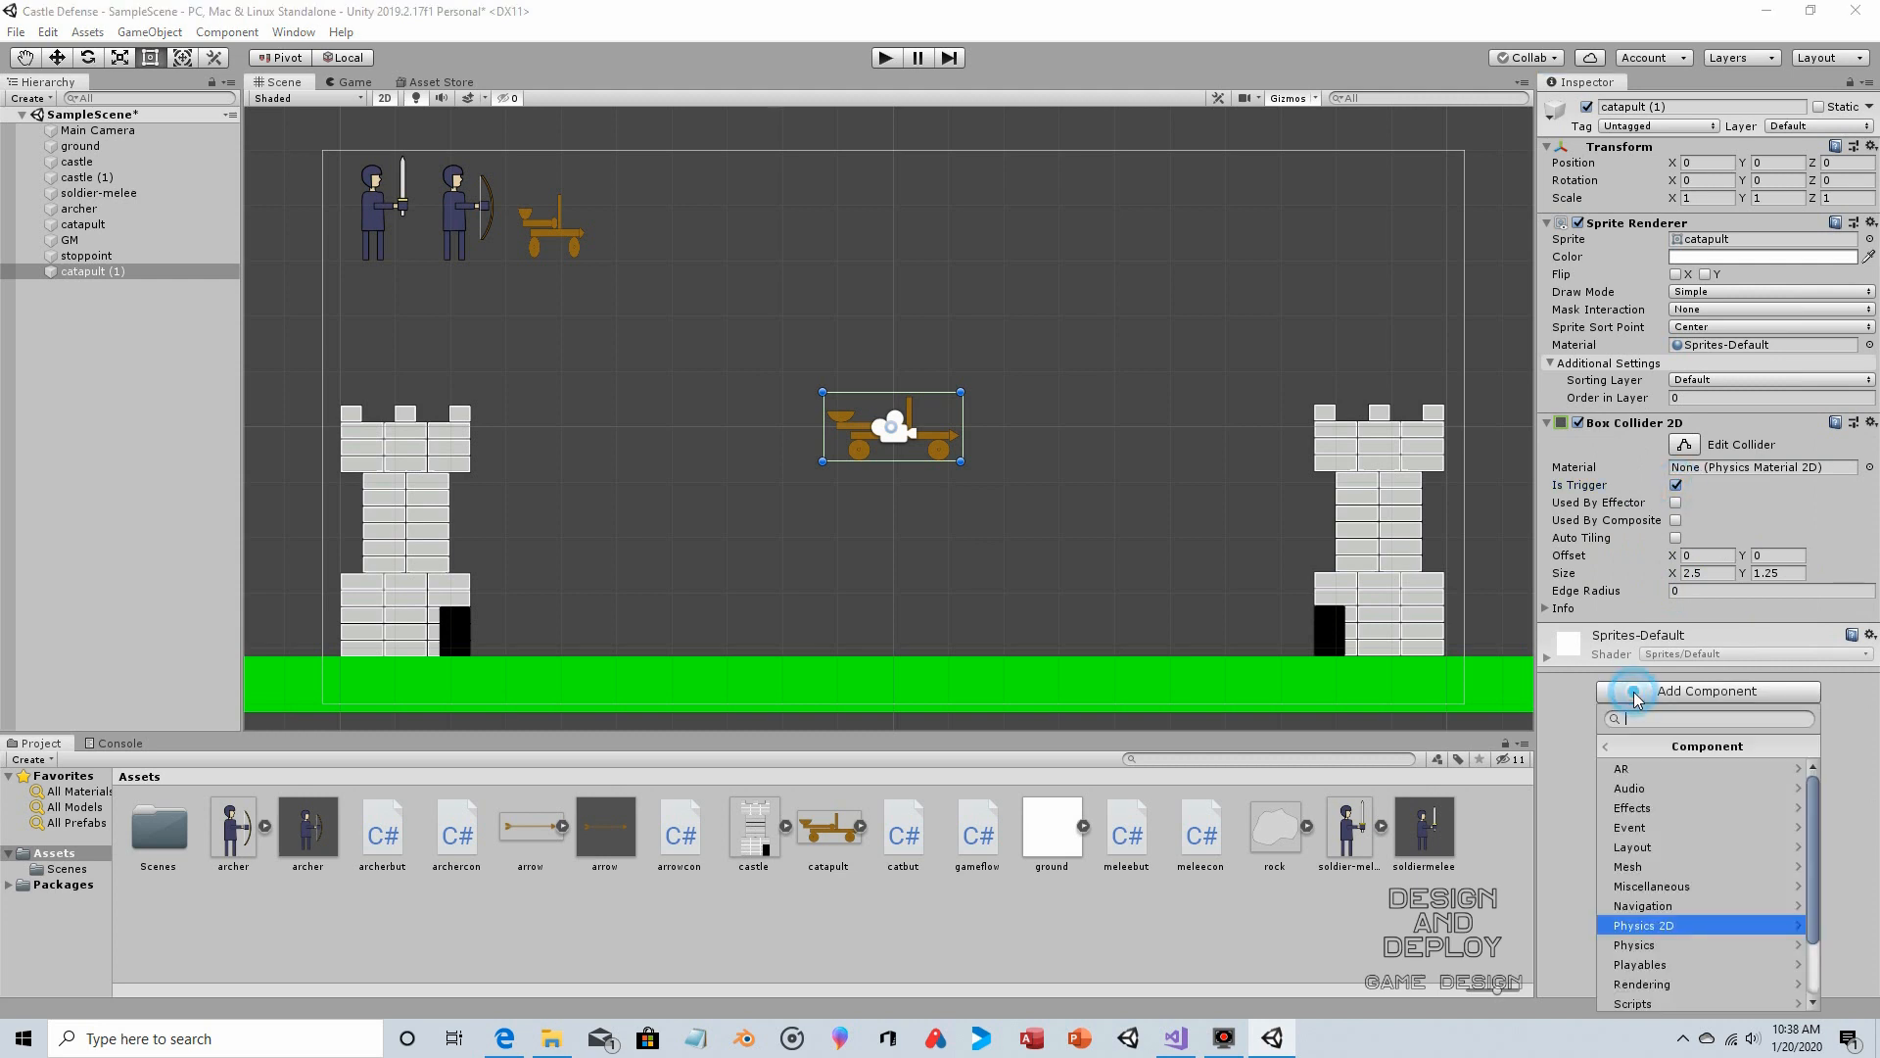
{"action": "left_click", "coordinate": [1665, 925]}
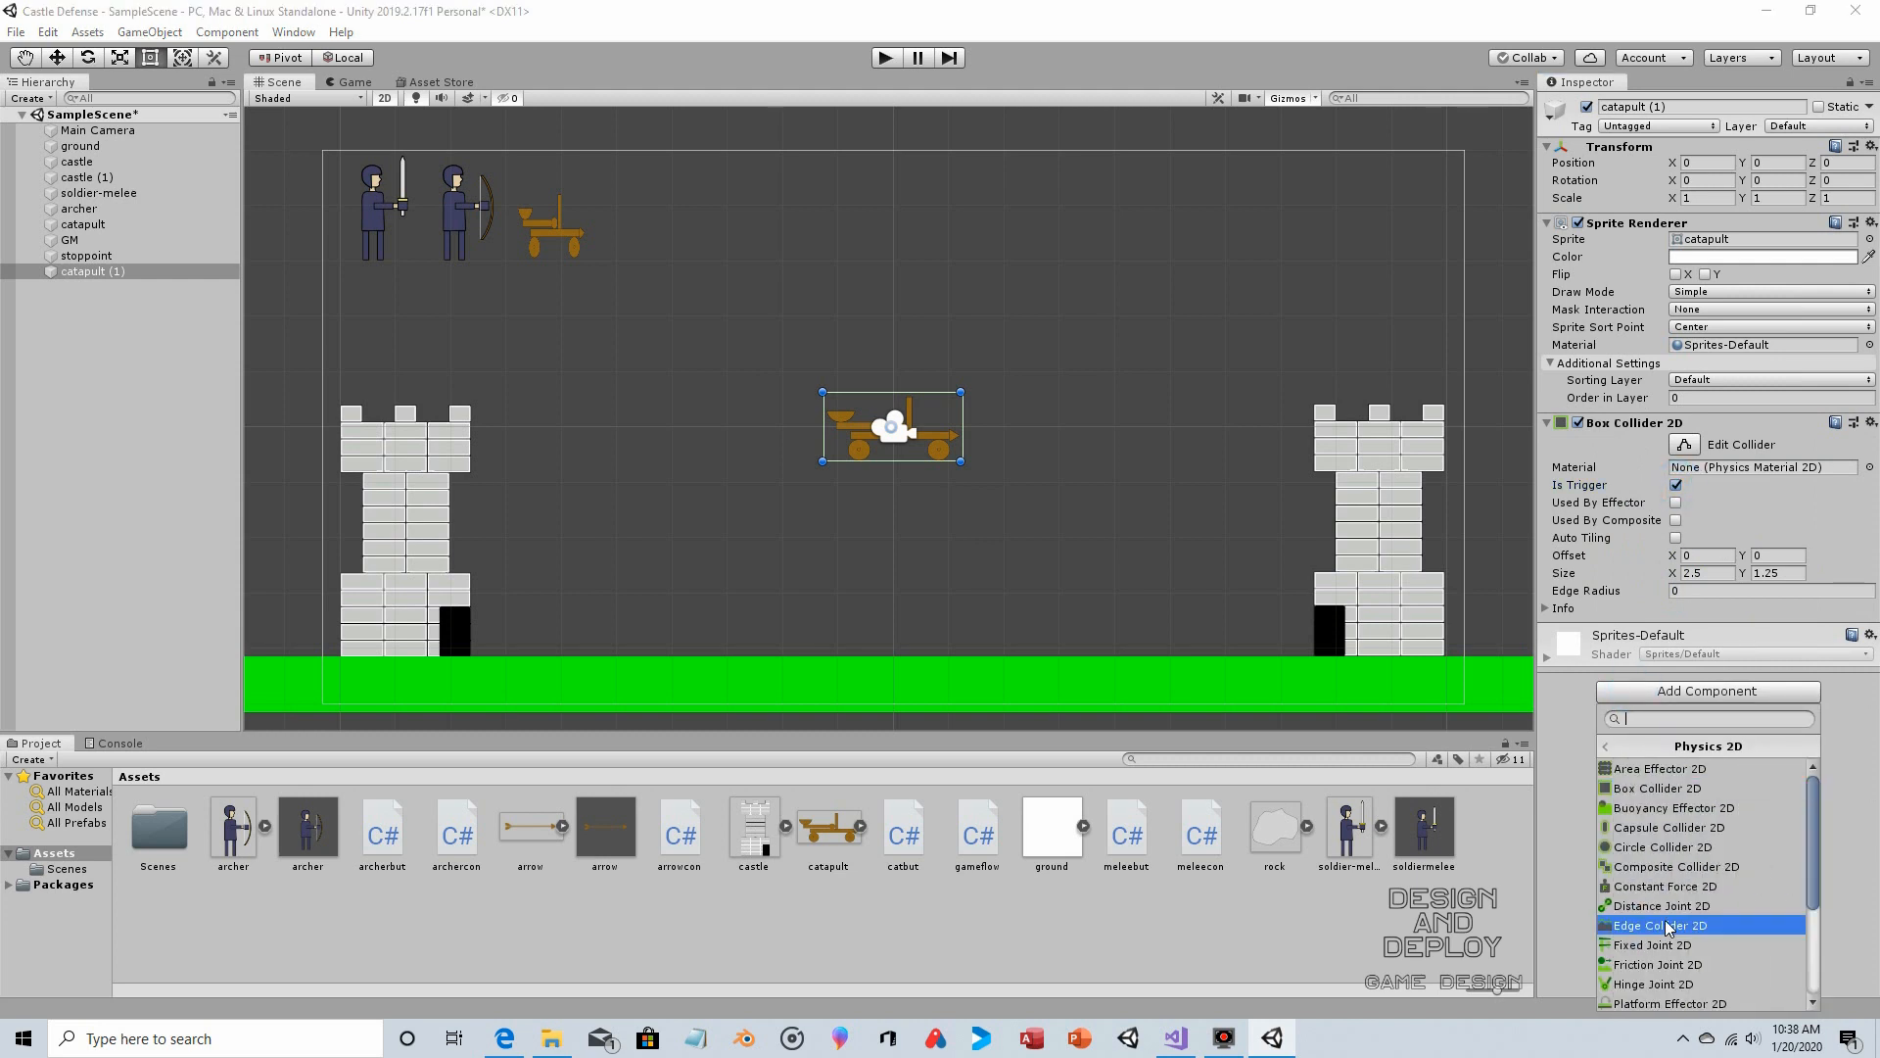
{"action": "scroll", "coordinate": [1668, 929], "scroll_direction": "down", "scroll_amount": 3}
{"action": "left_click", "coordinate": [1655, 965]}
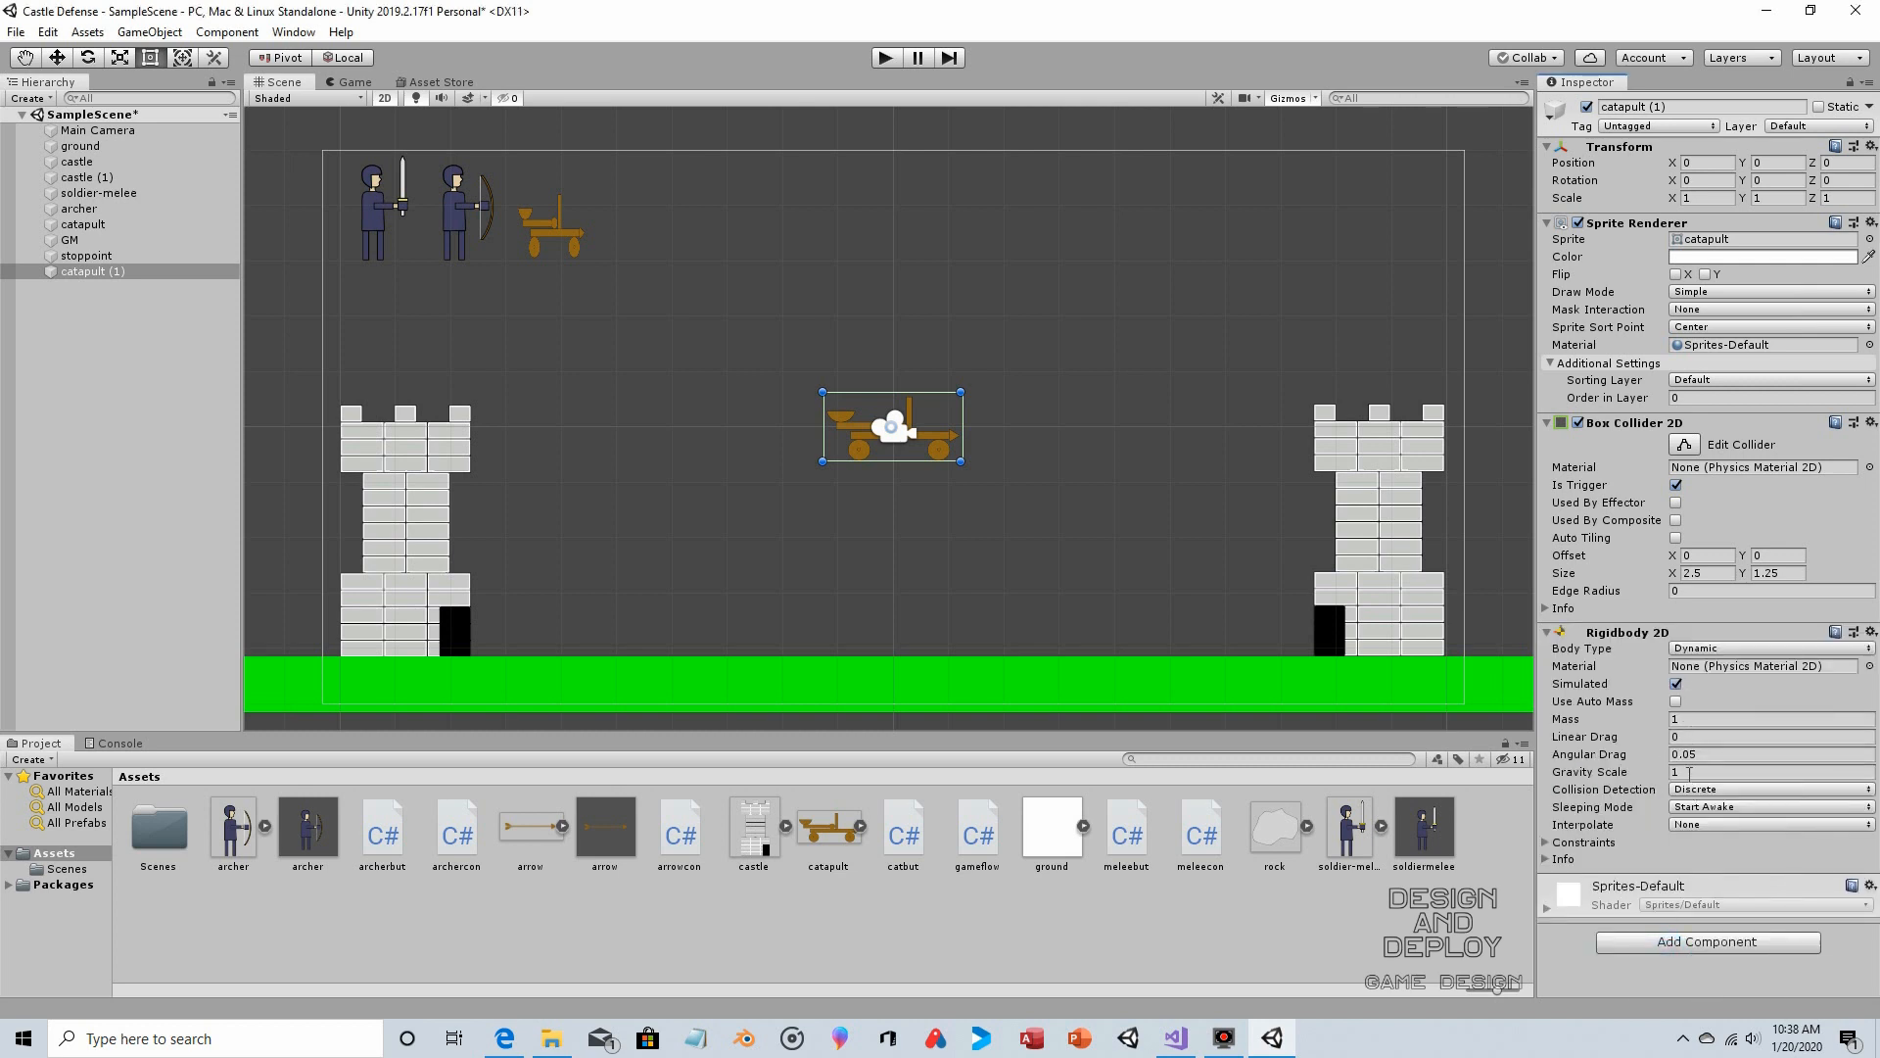
{"action": "left_click", "coordinate": [1689, 774]}
{"action": "left_click", "coordinate": [124, 378]}
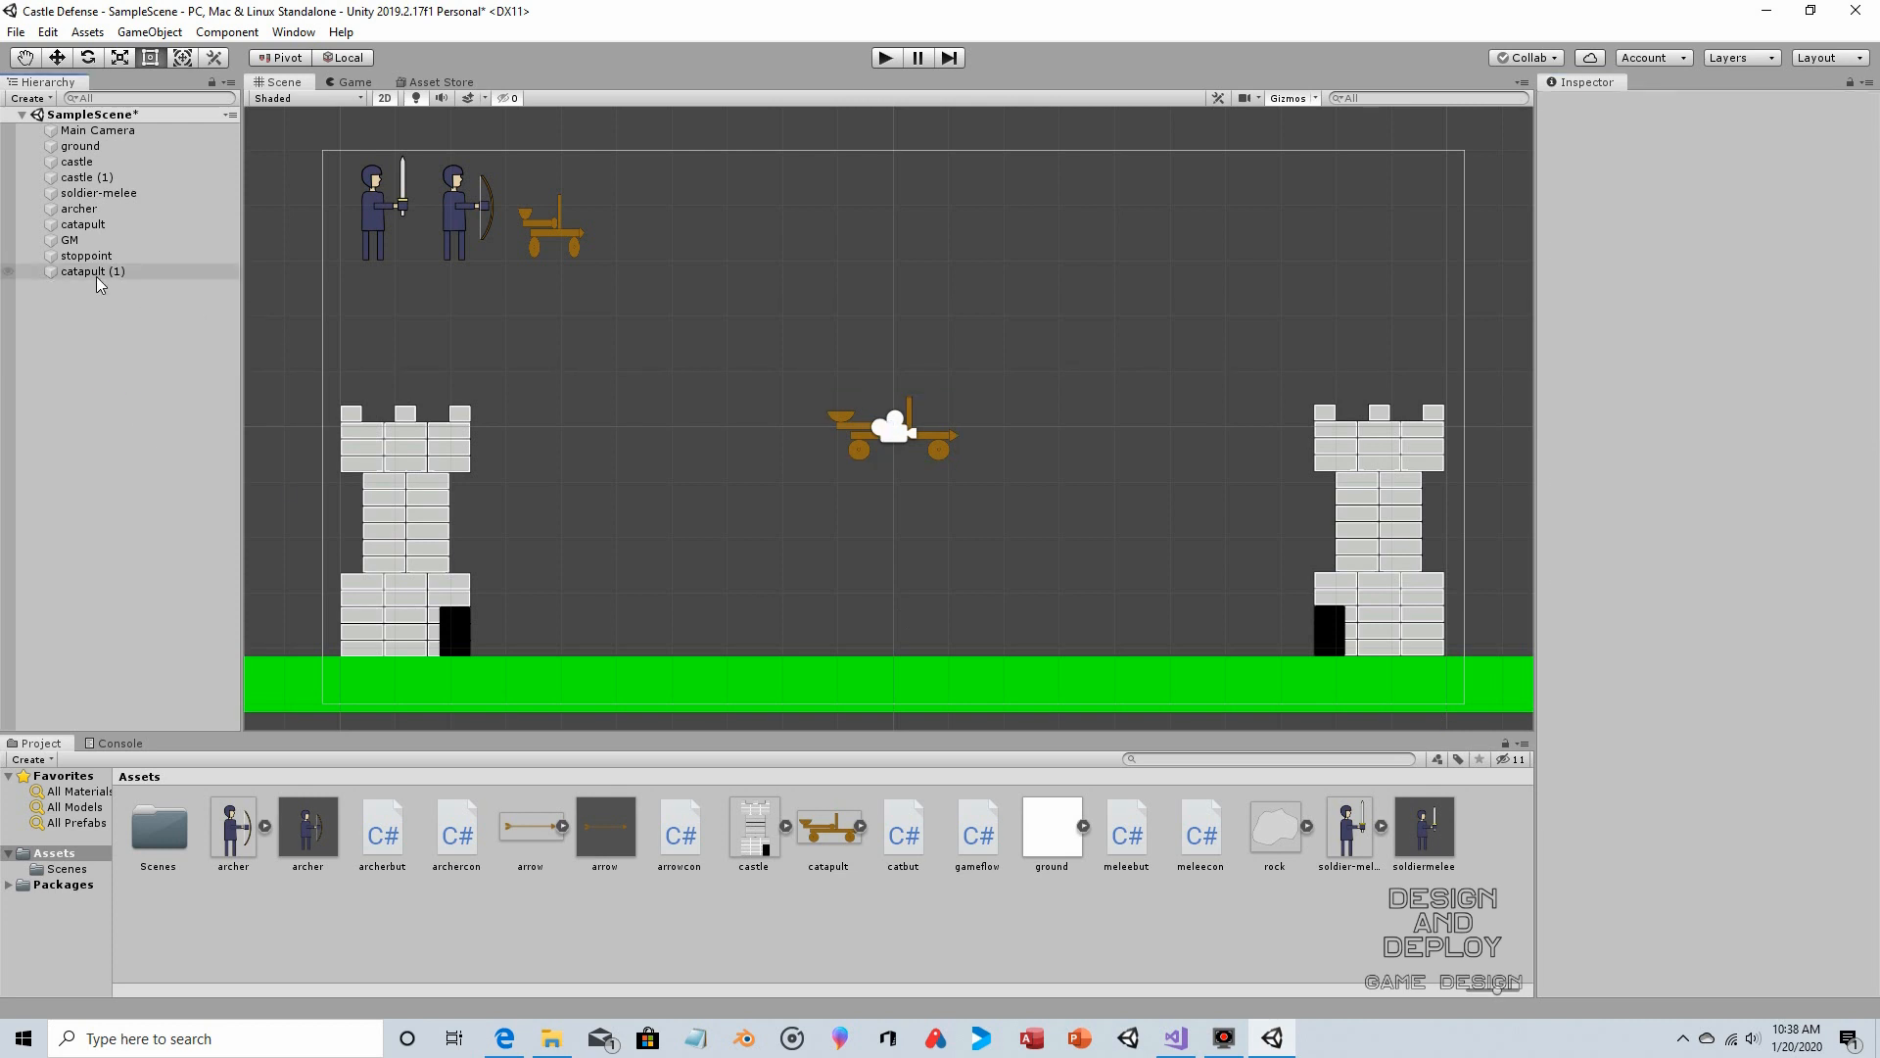
Create a C# script named catcon in Assets and attach it to catapult (1)
{"action": "right_click", "coordinate": [501, 910]}
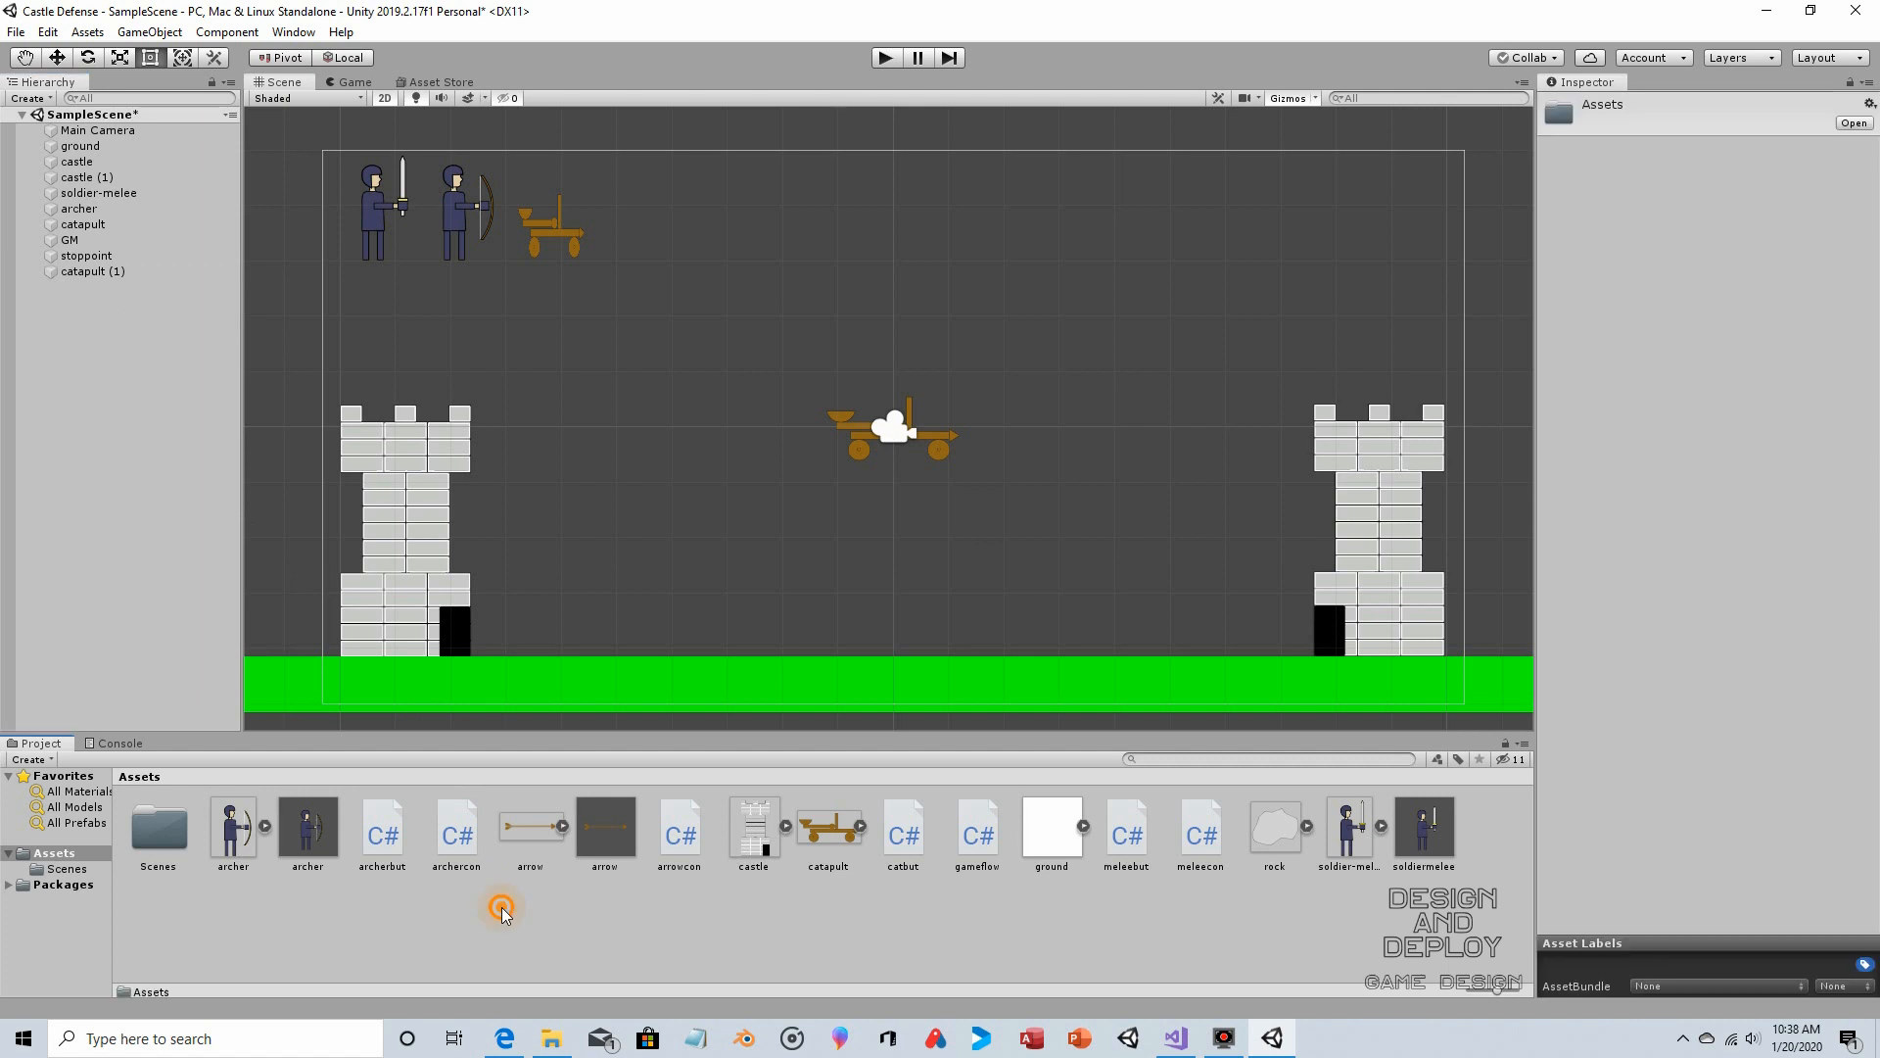
{"action": "mouse_move", "coordinate": [678, 456]}
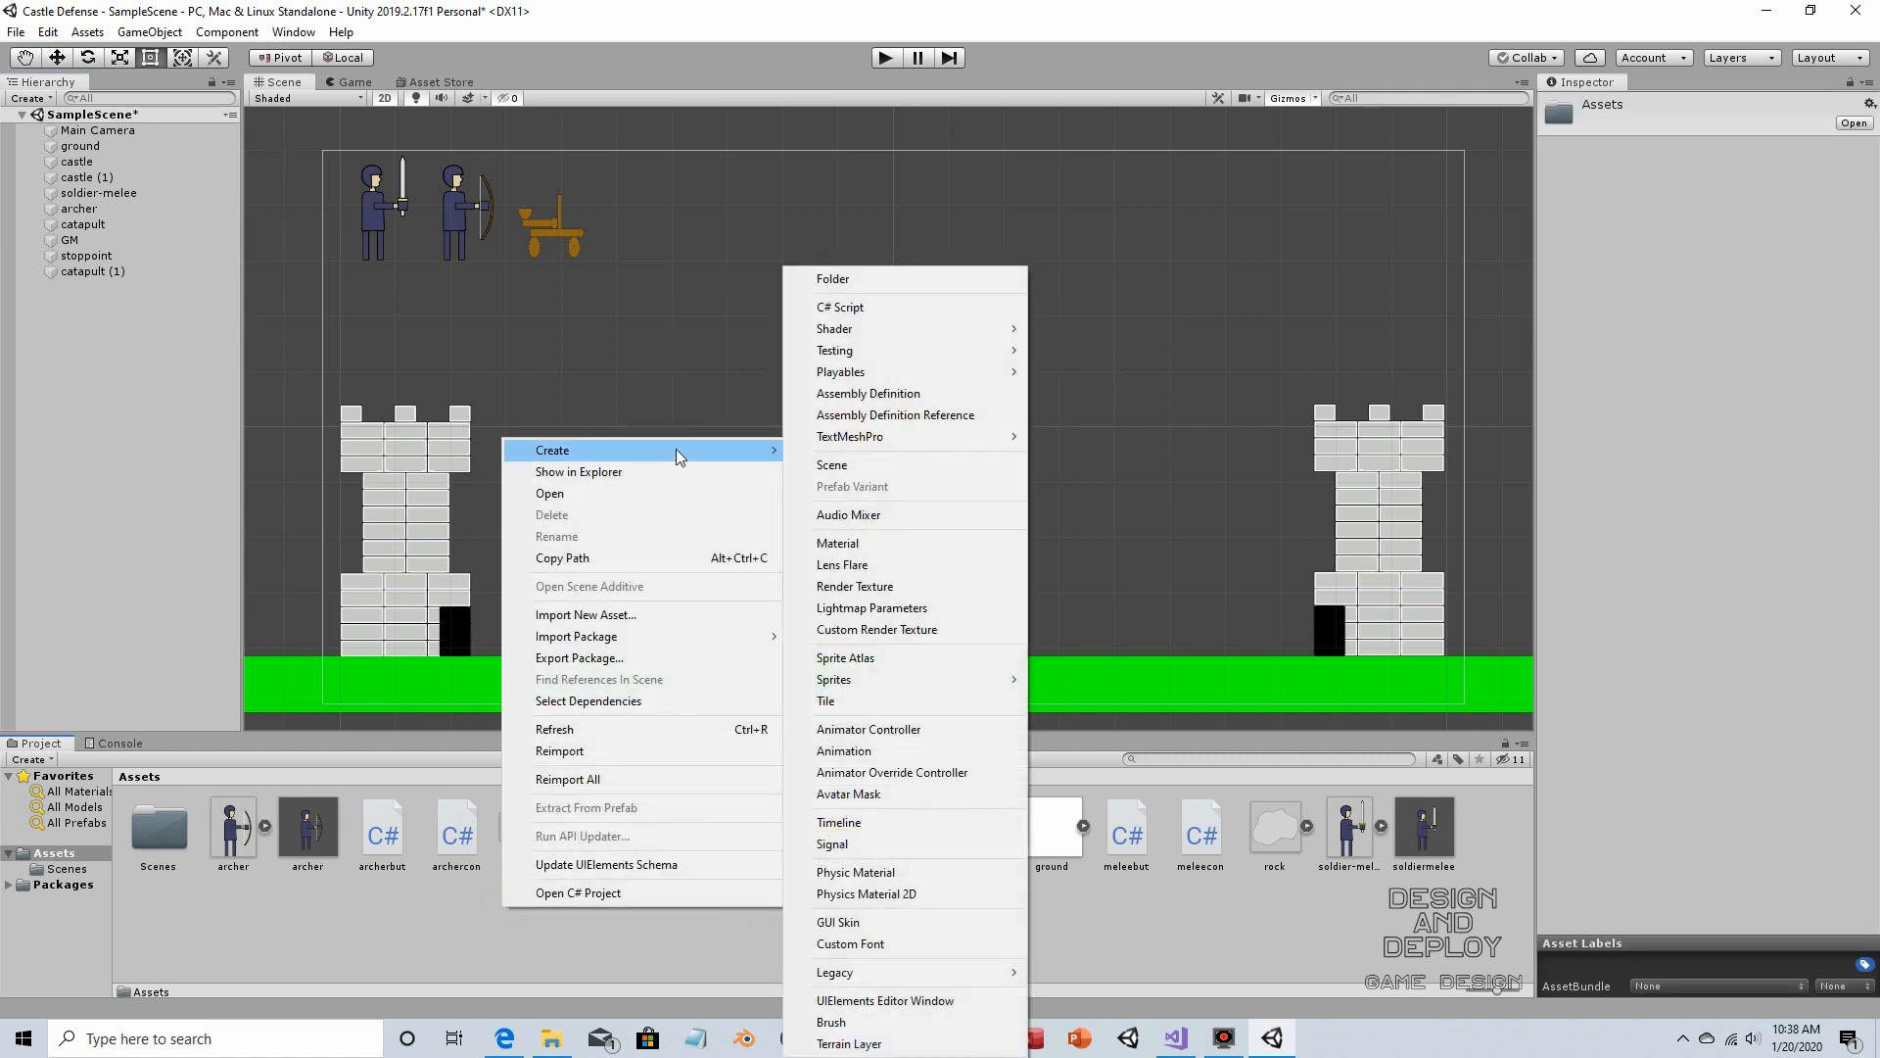
{"action": "left_click", "coordinate": [840, 307]}
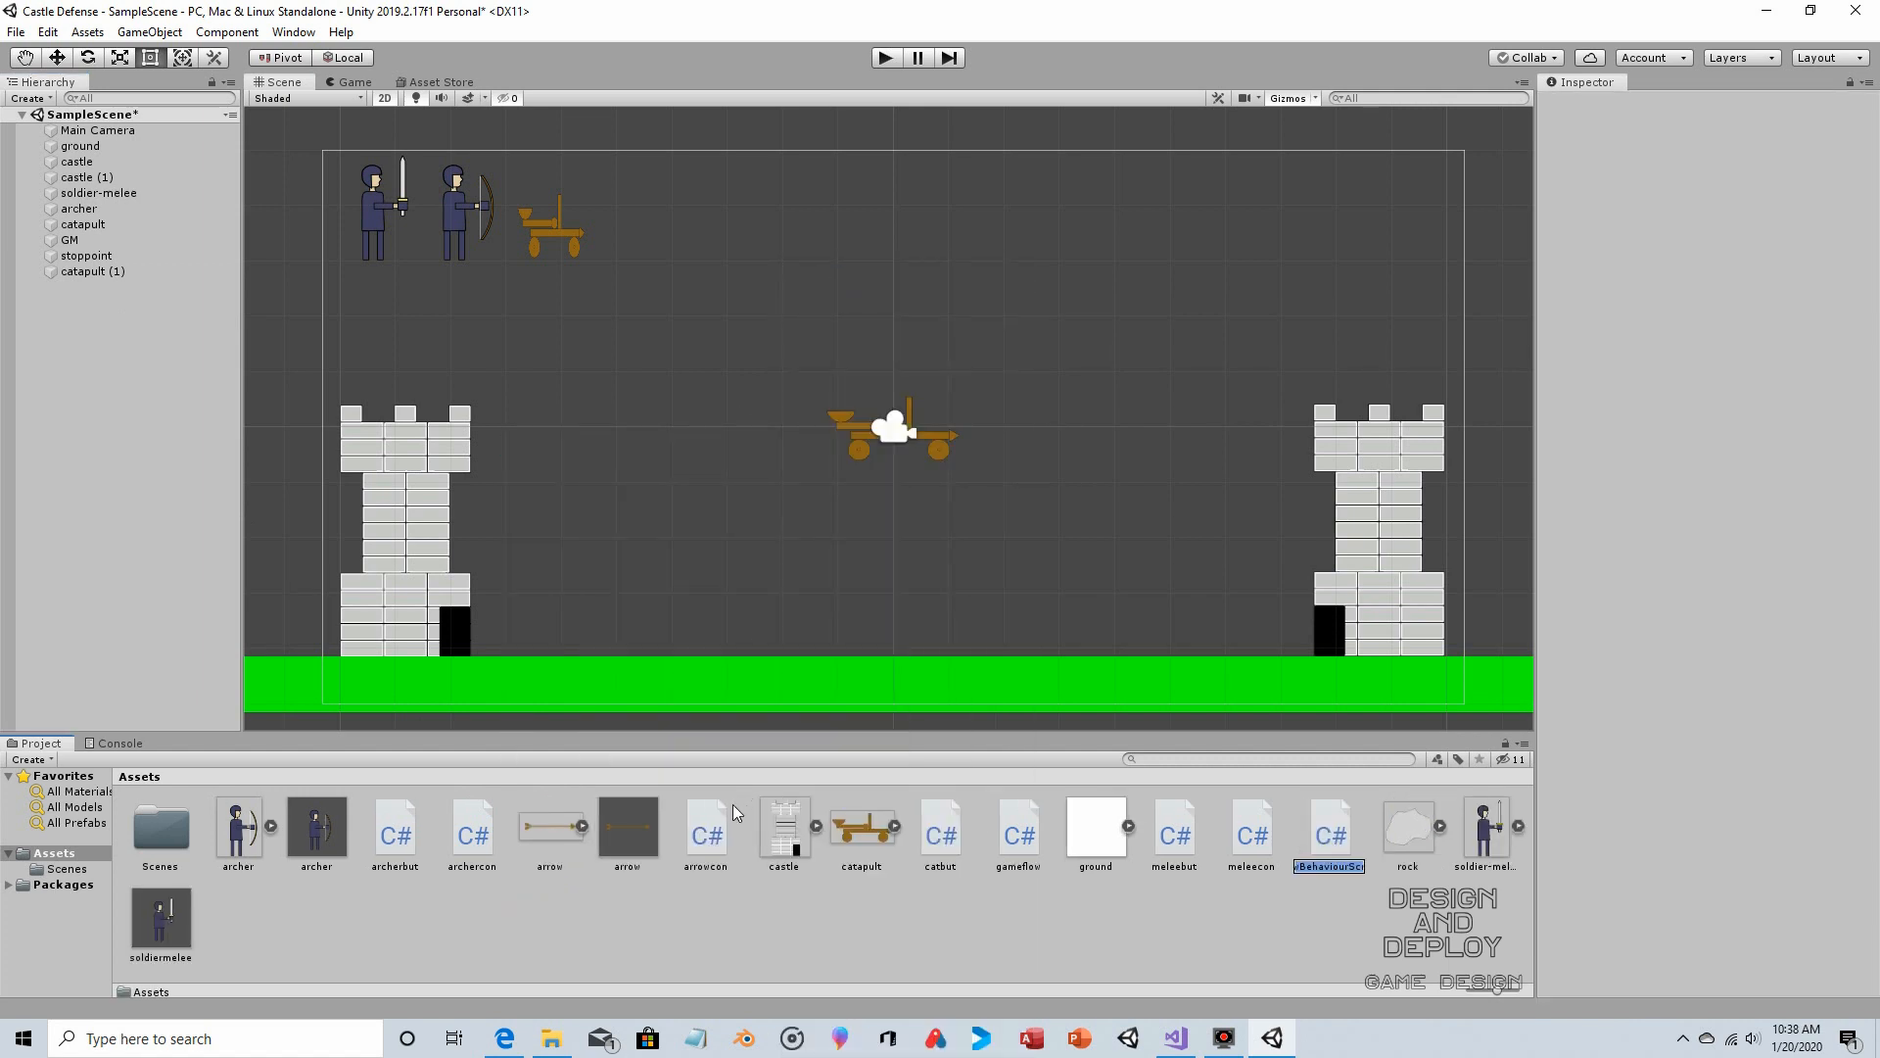
{"action": "type", "text": "catcon"}
{"action": "left_click", "coordinate": [1060, 925]}
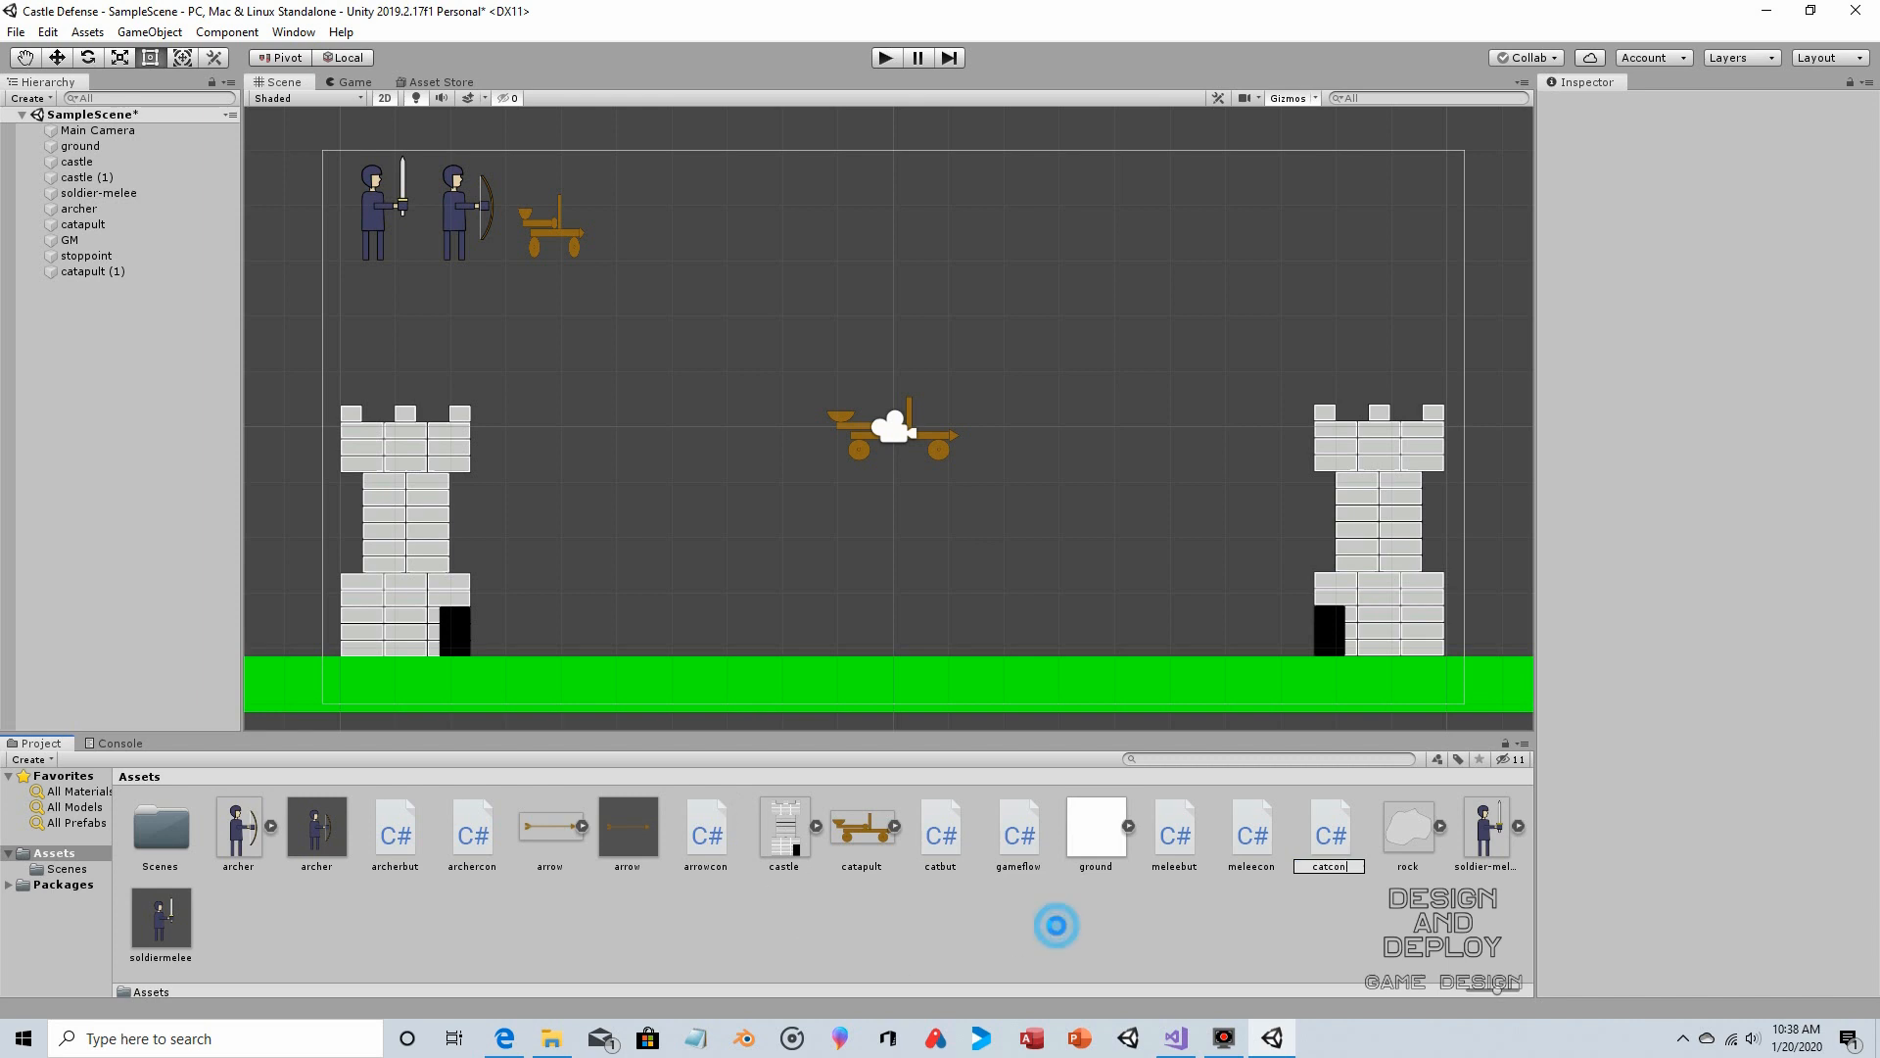
{"action": "left_click", "coordinate": [93, 272]}
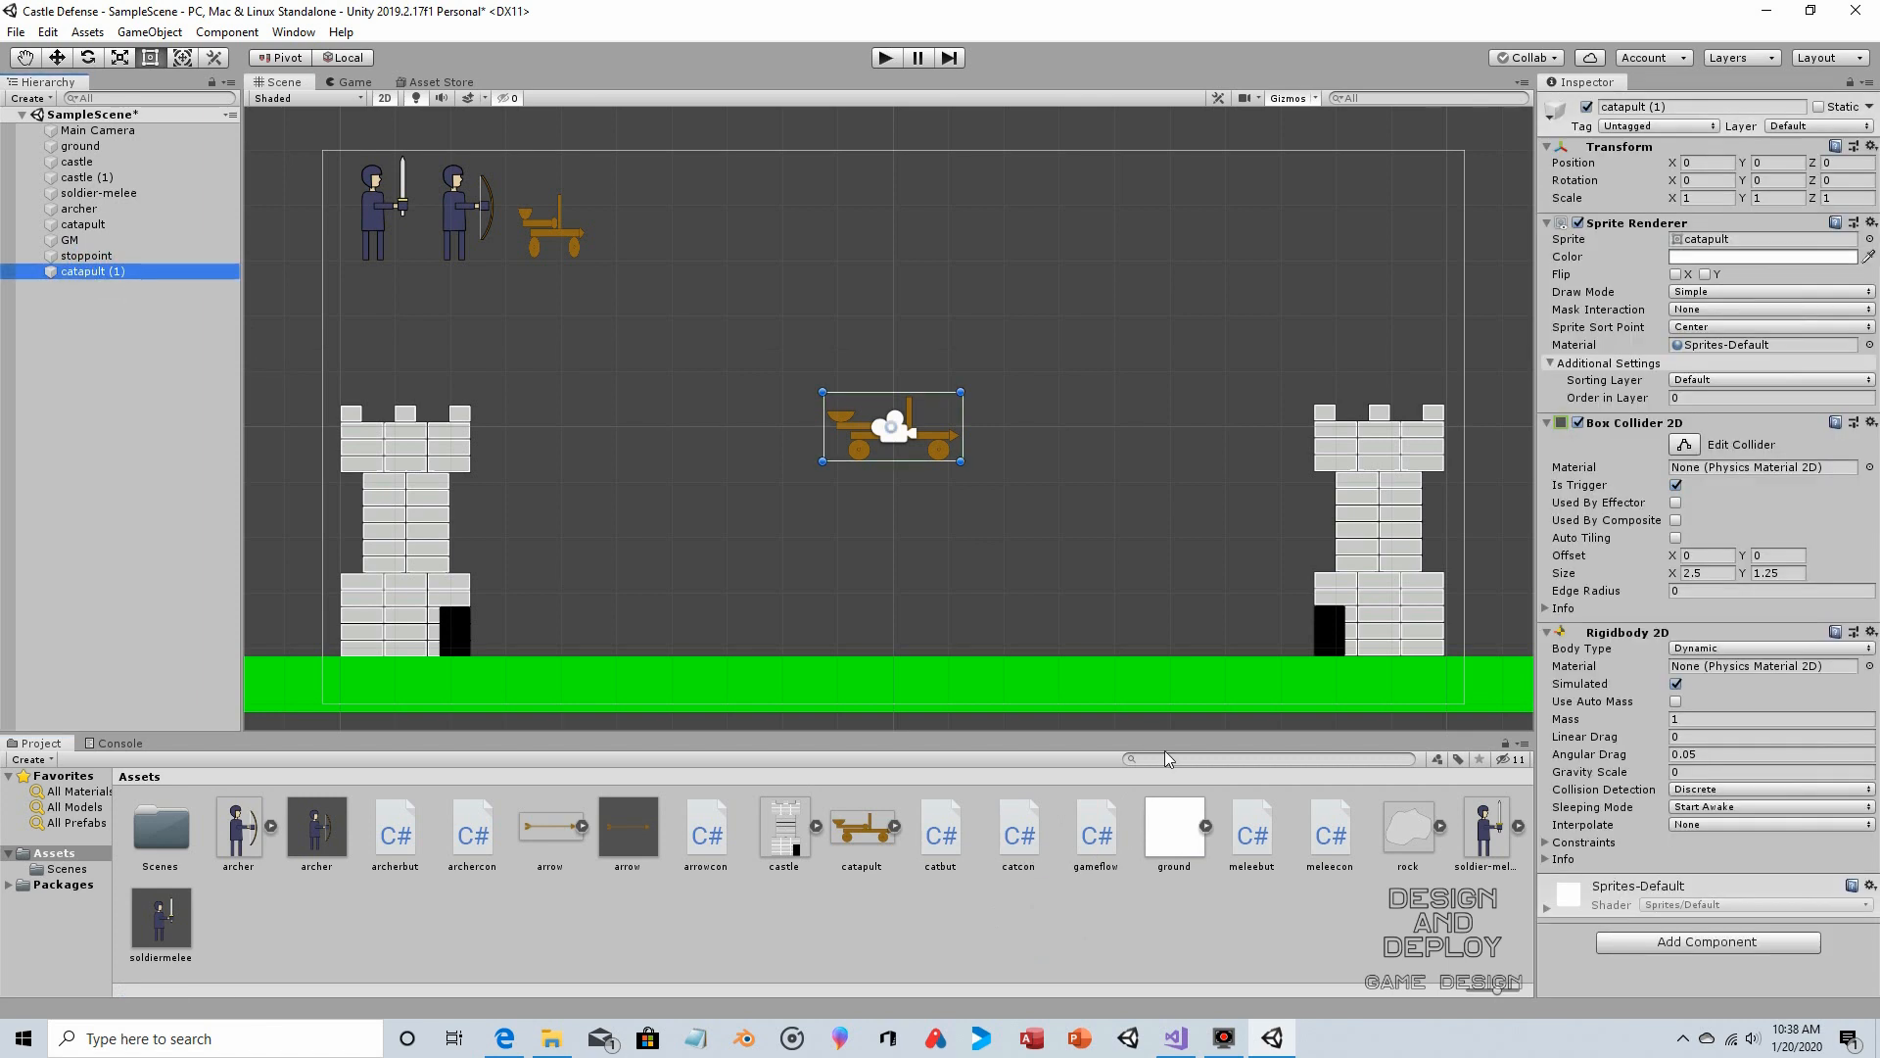
{"action": "left_click_drag", "start_coordinate": [1021, 831], "coordinate": [1633, 979]}
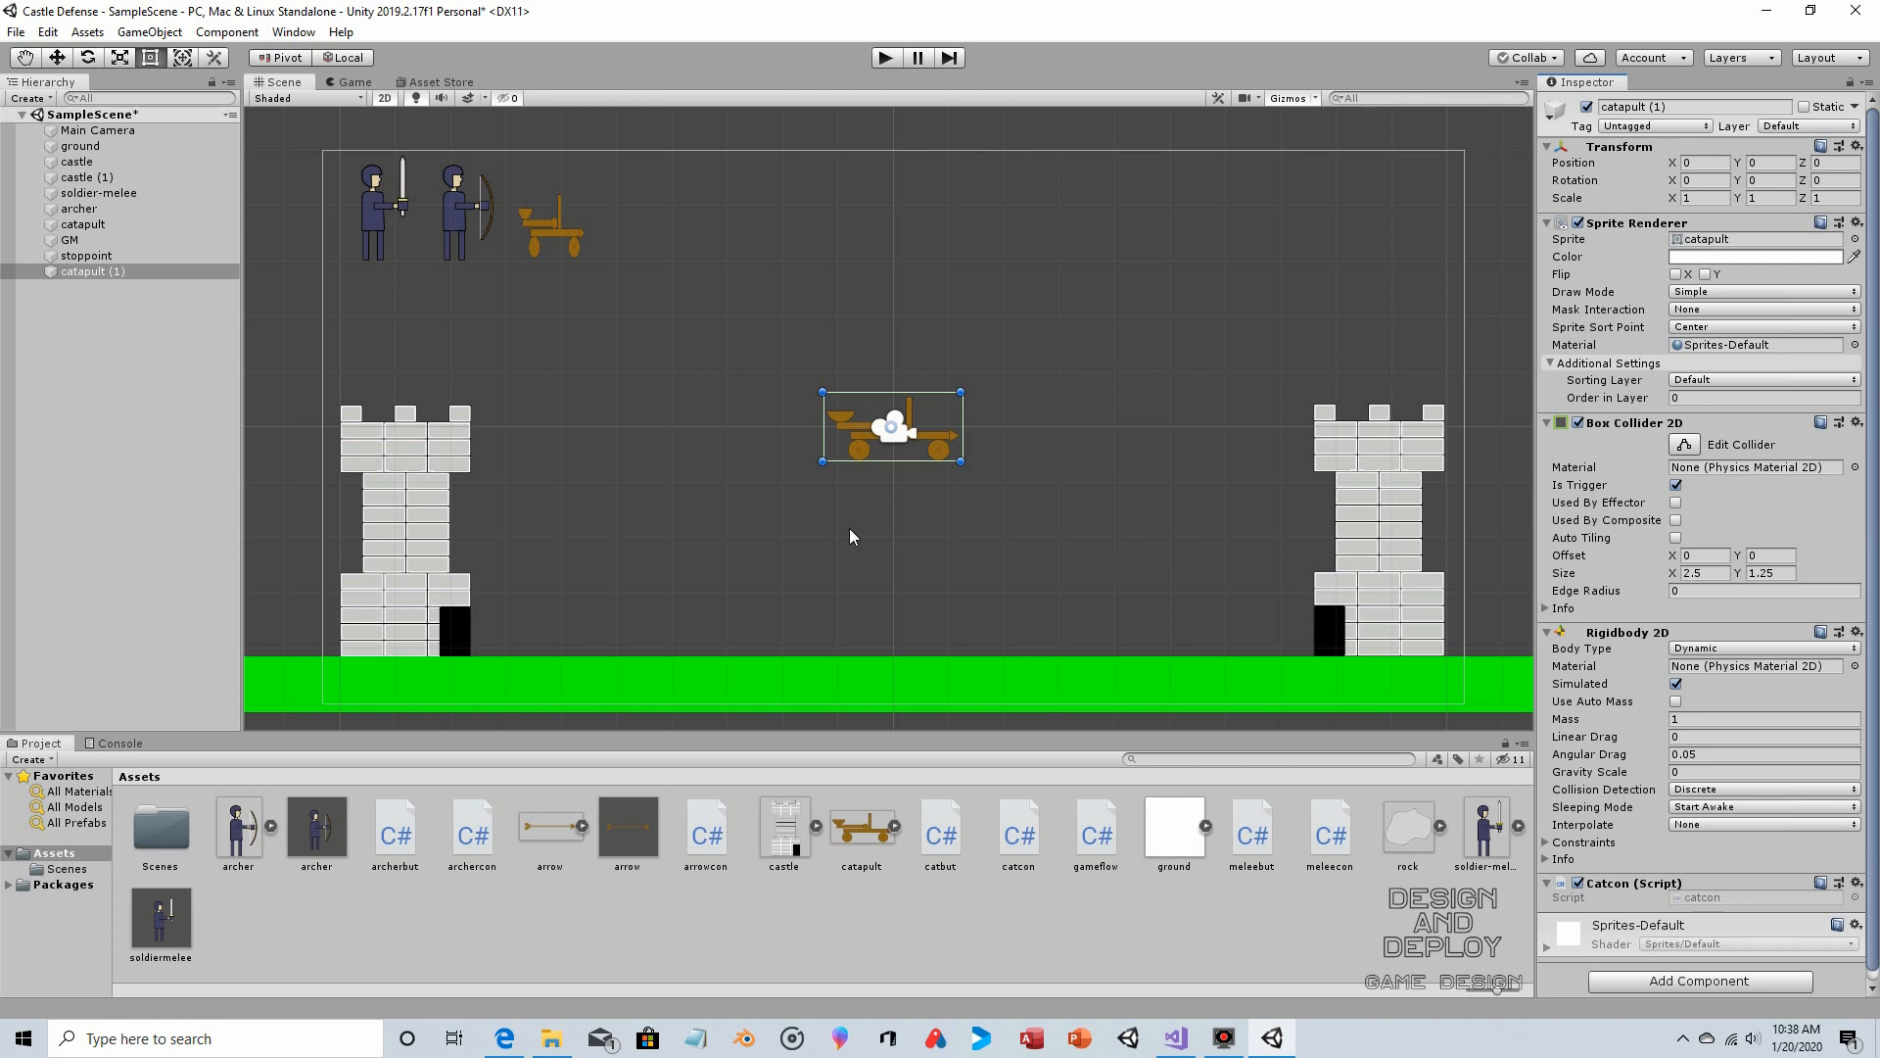
Move catapult (1) onto the ground just outside the player-side castle's door, at about X -6.32, Y -3.5
{"action": "left_click", "coordinate": [57, 57]}
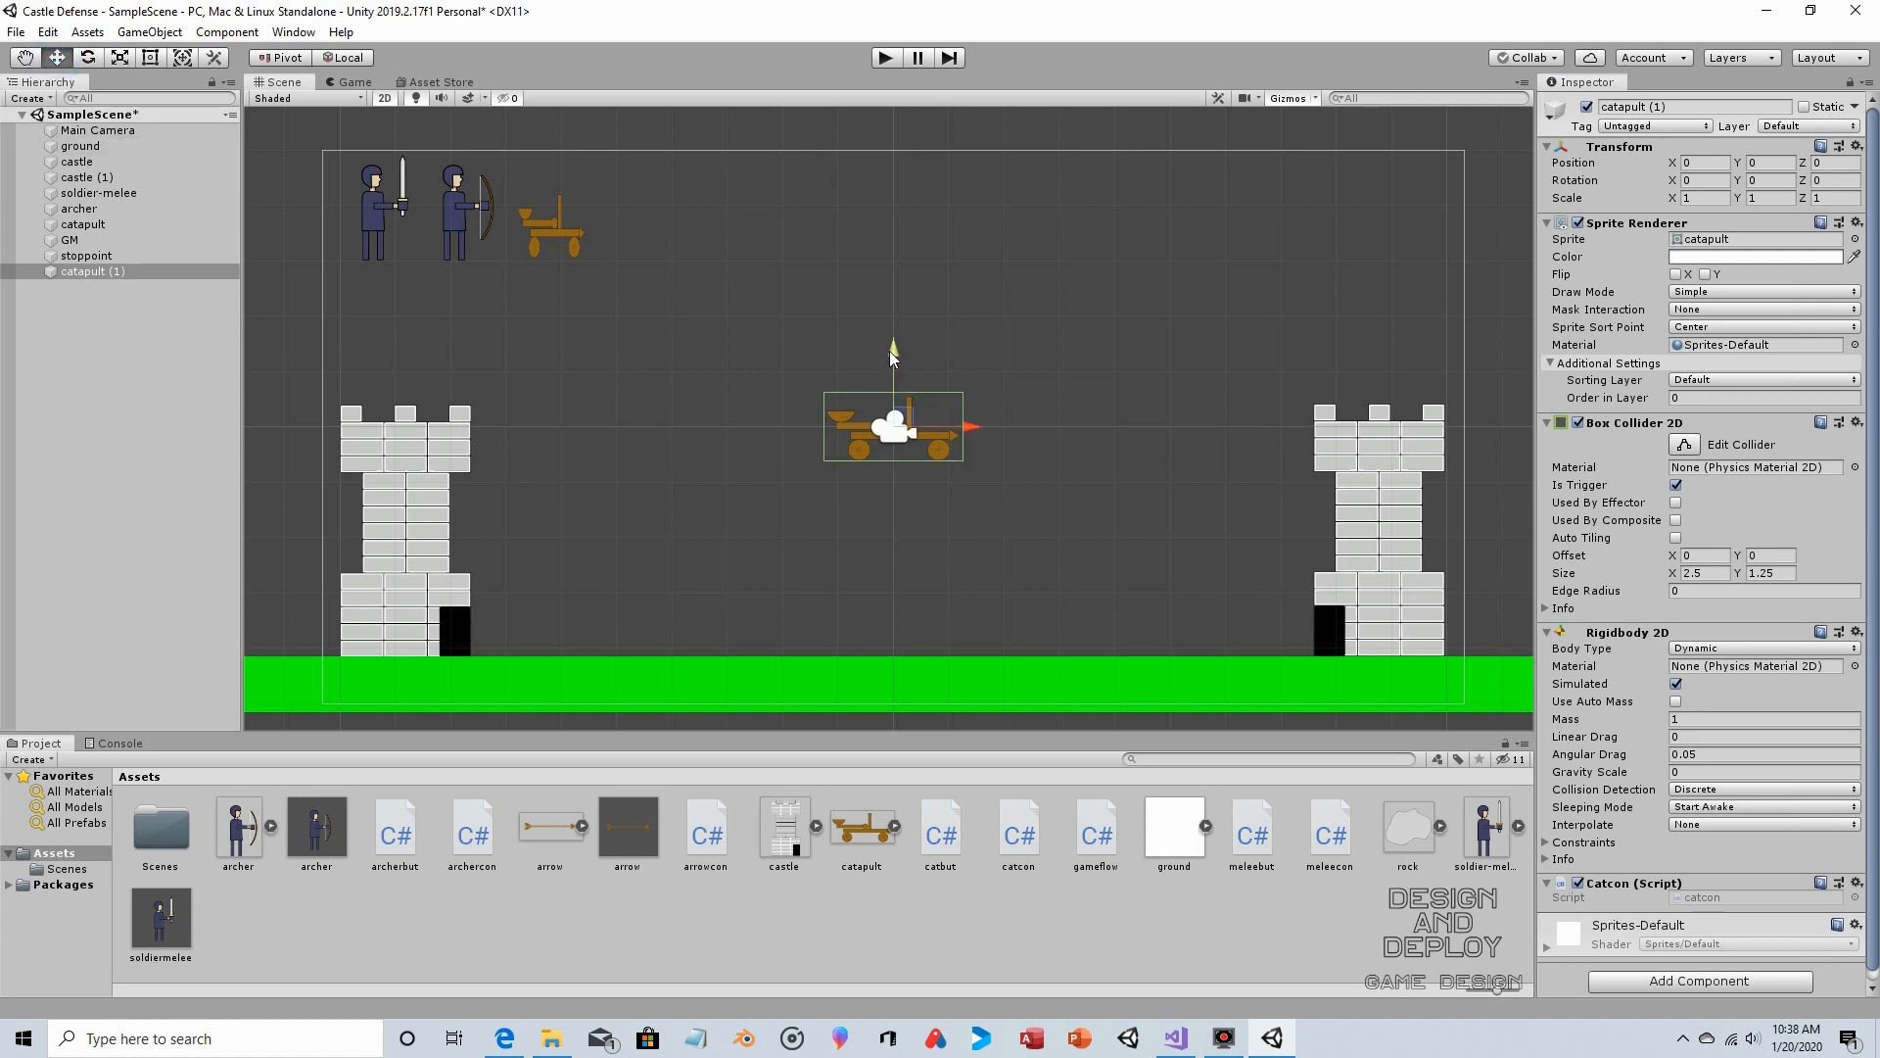
{"action": "left_click_drag", "start_coordinate": [888, 356], "coordinate": [879, 544]}
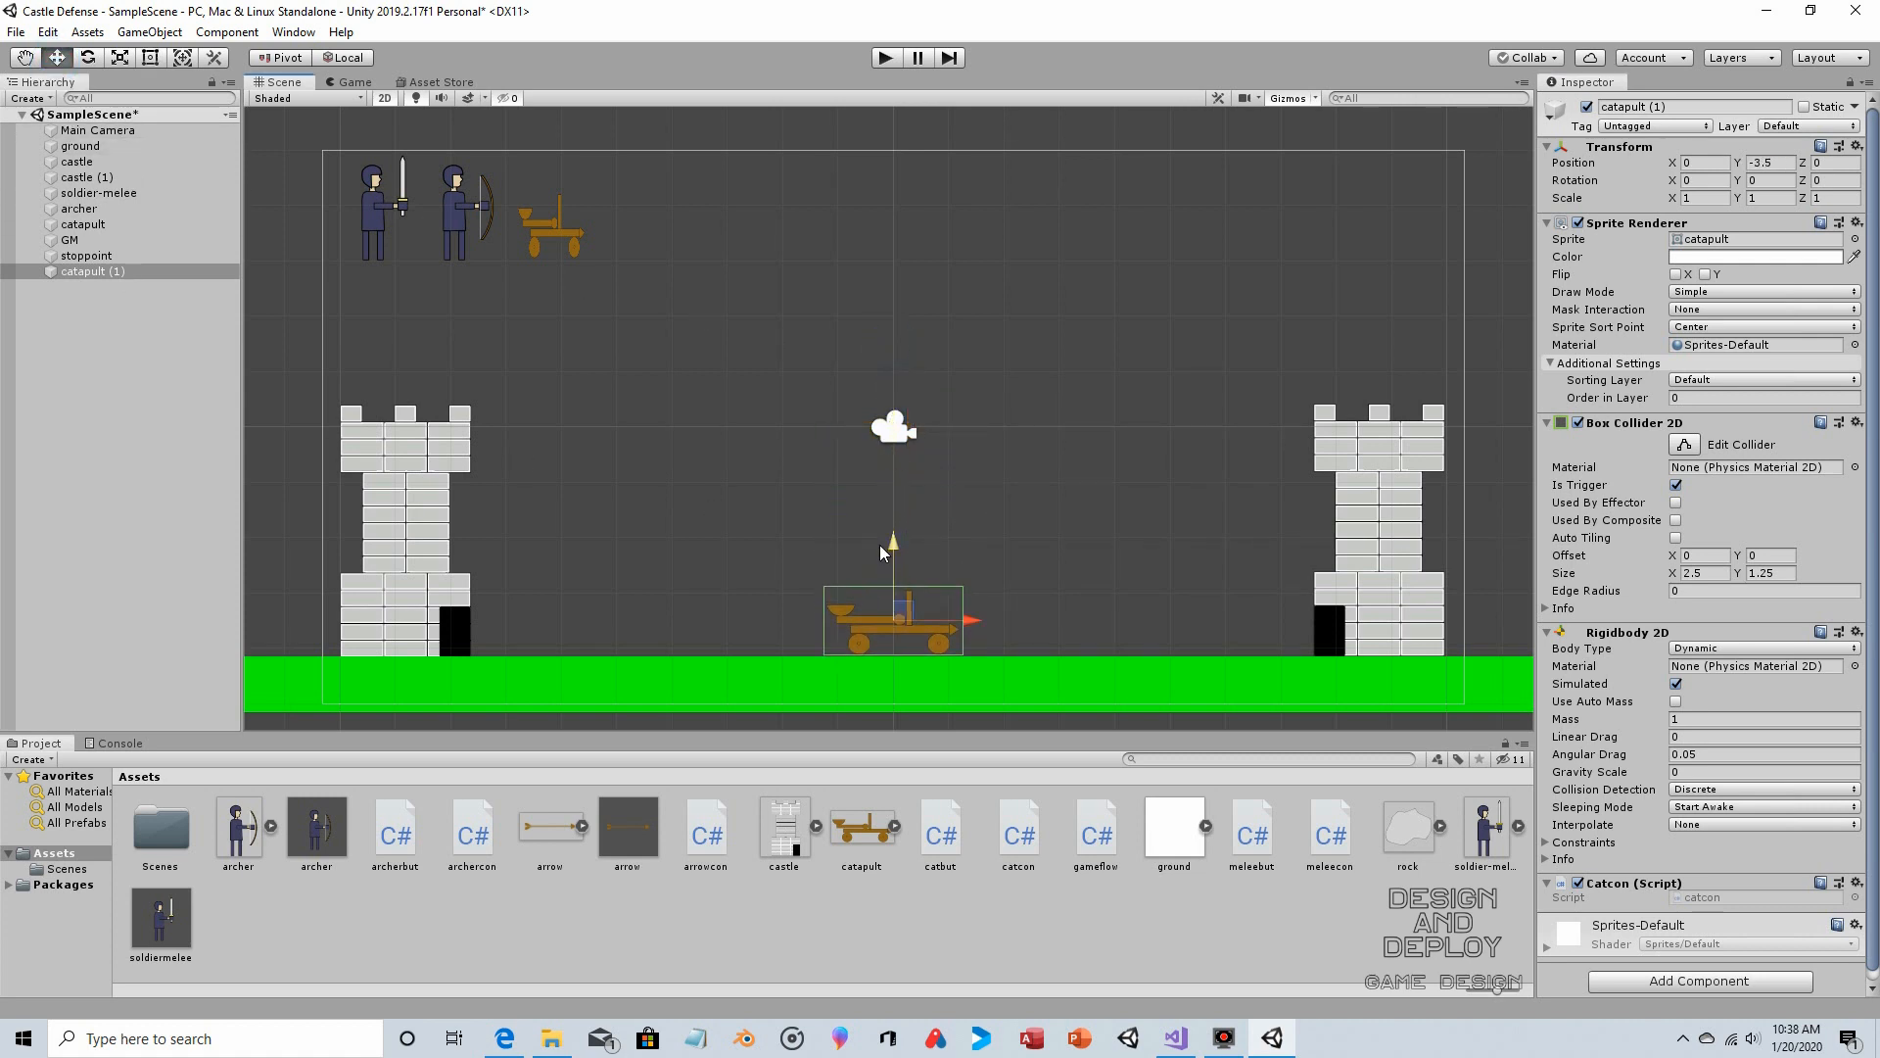
{"action": "left_click_drag", "start_coordinate": [971, 613], "coordinate": [621, 607]}
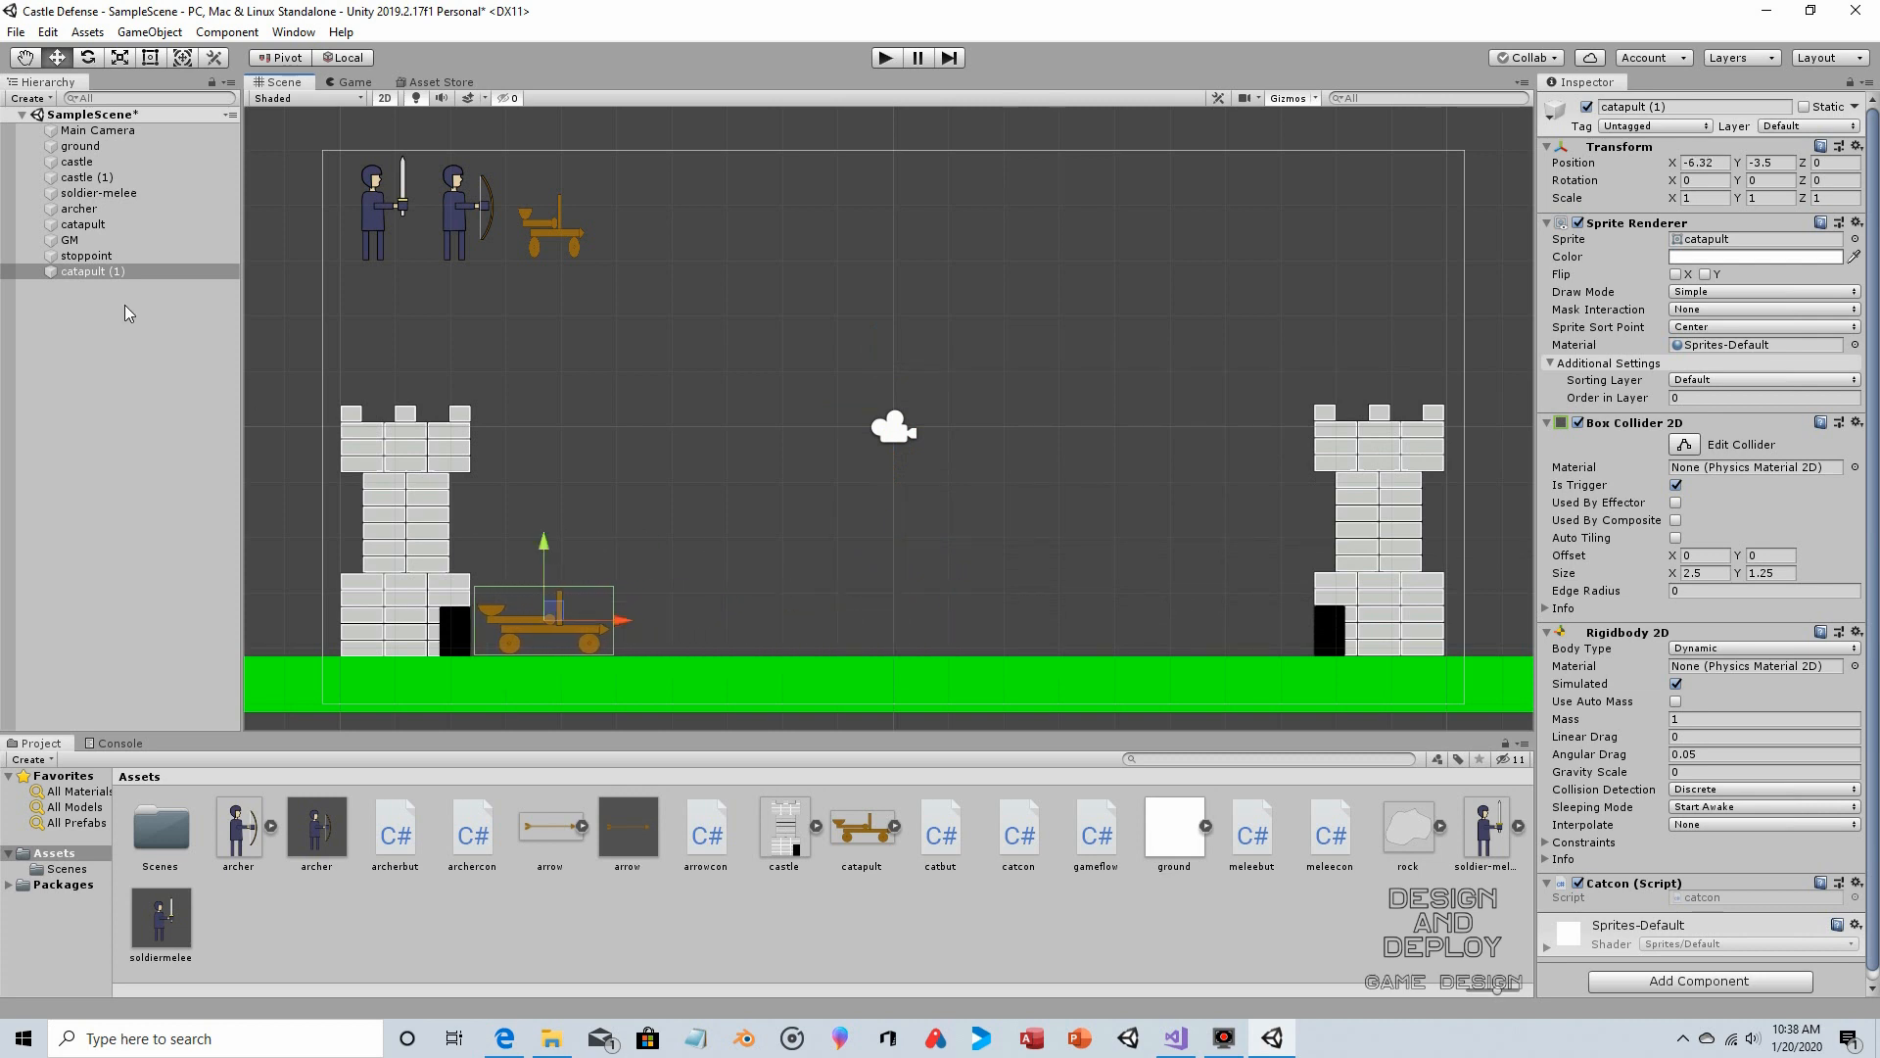
Rename catapult (1) in the Hierarchy to catapult
{"action": "left_click", "coordinate": [102, 273]}
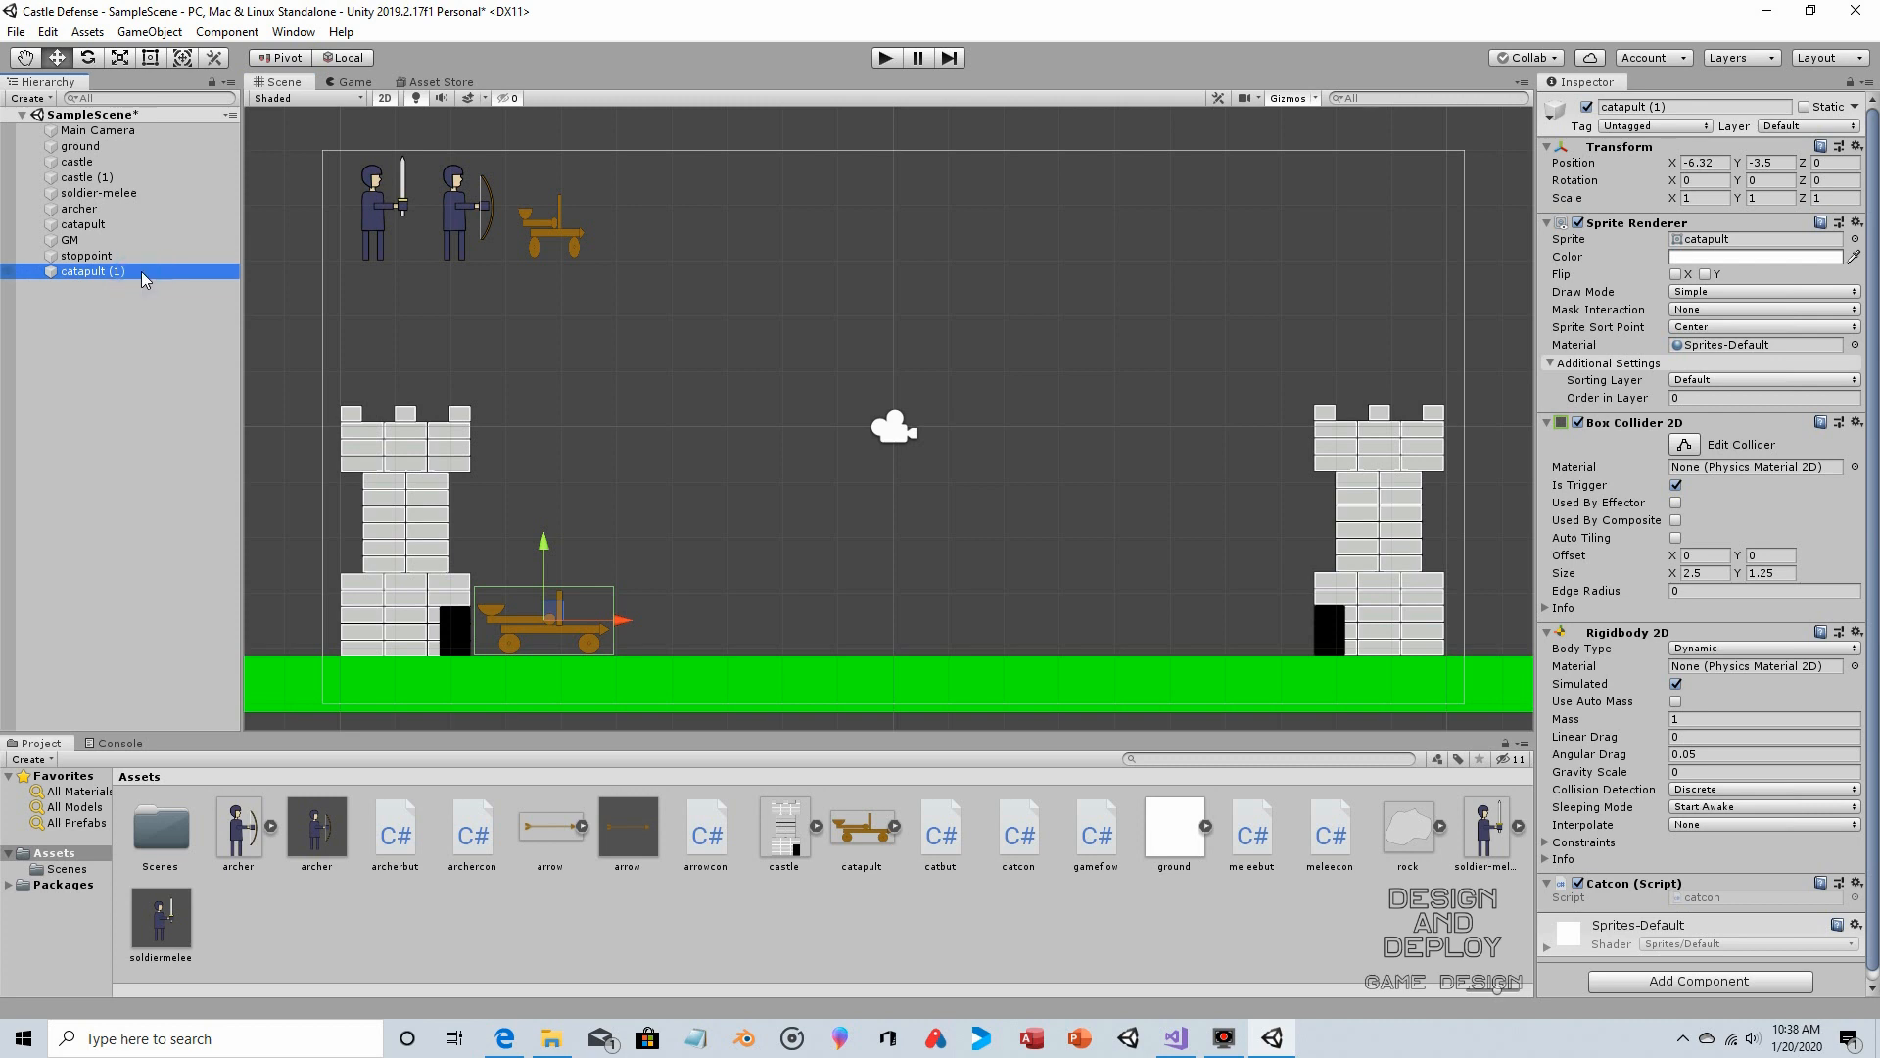
{"action": "left_click", "coordinate": [141, 273]}
{"action": "left_click", "coordinate": [141, 273]}
{"action": "key", "text": "BackSpace"}
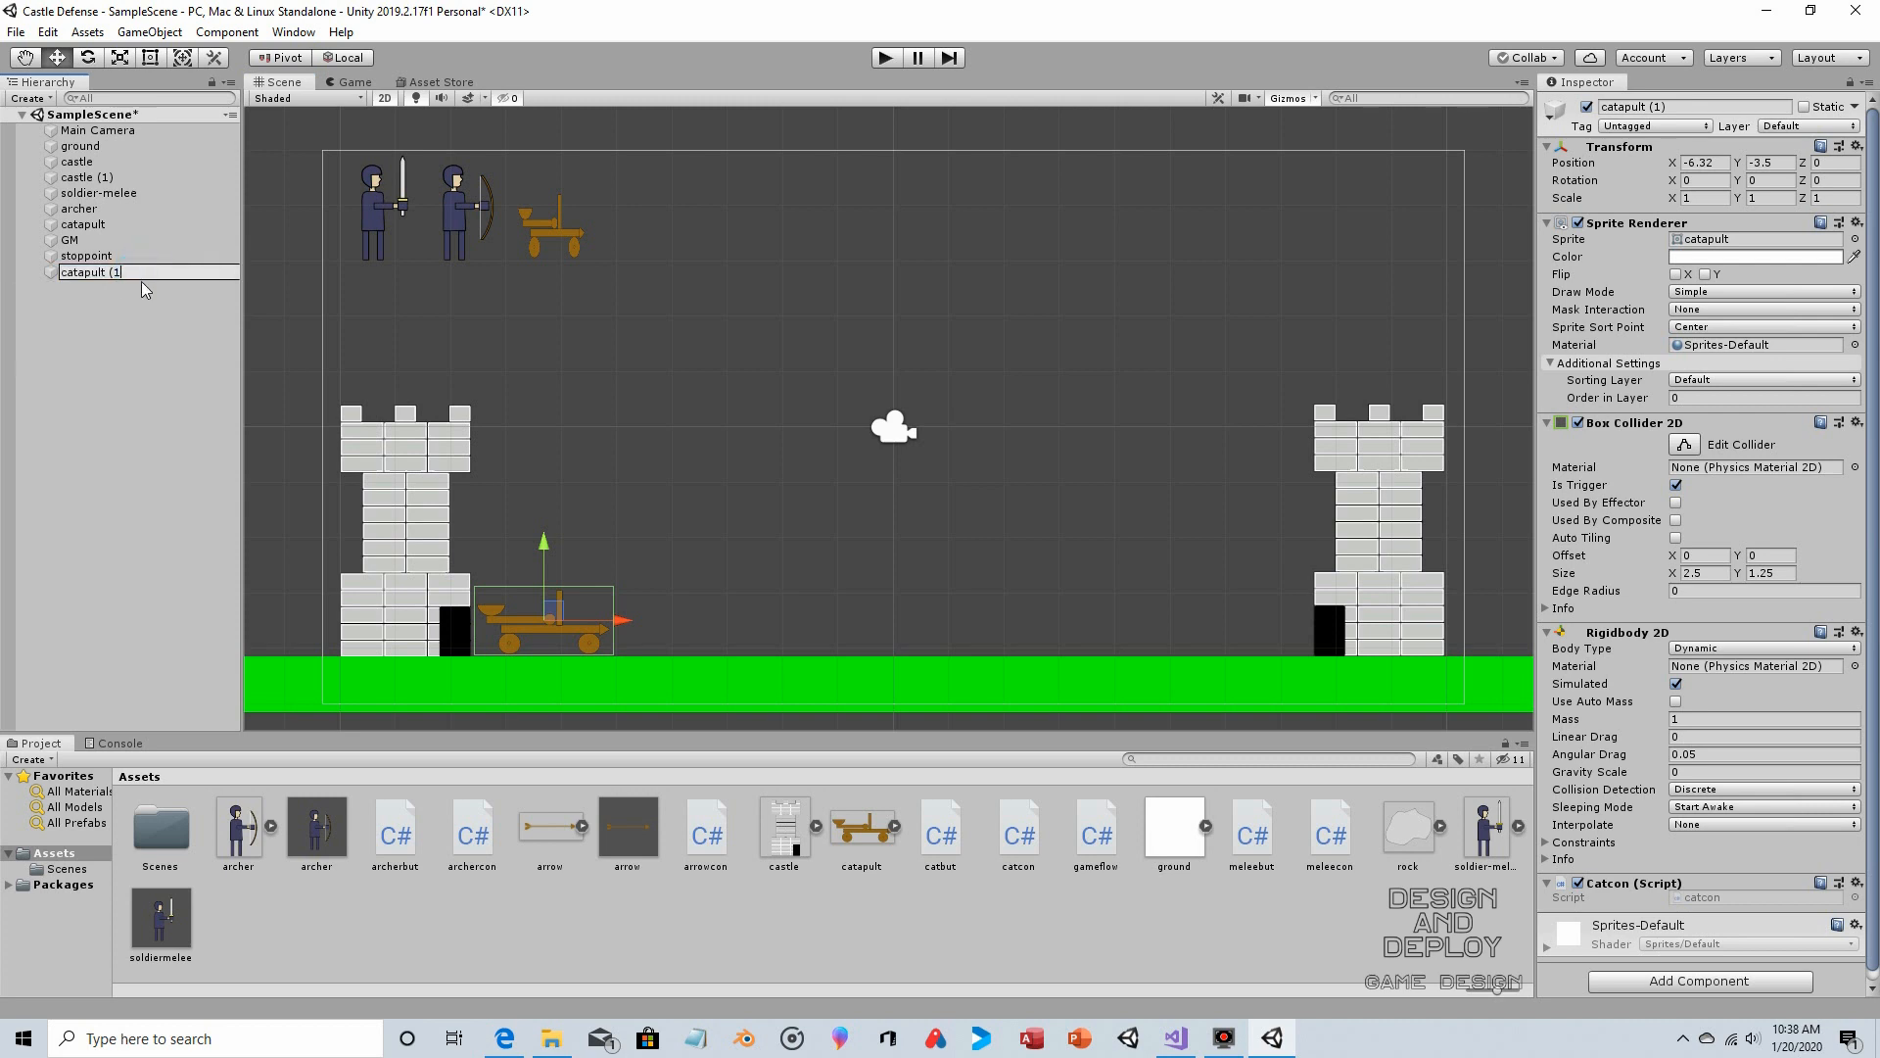
{"action": "left_click", "coordinate": [110, 327]}
Make a prefab of the ground-level catapult in Assets and delete its instance from the scene
{"action": "left_click", "coordinate": [85, 273]}
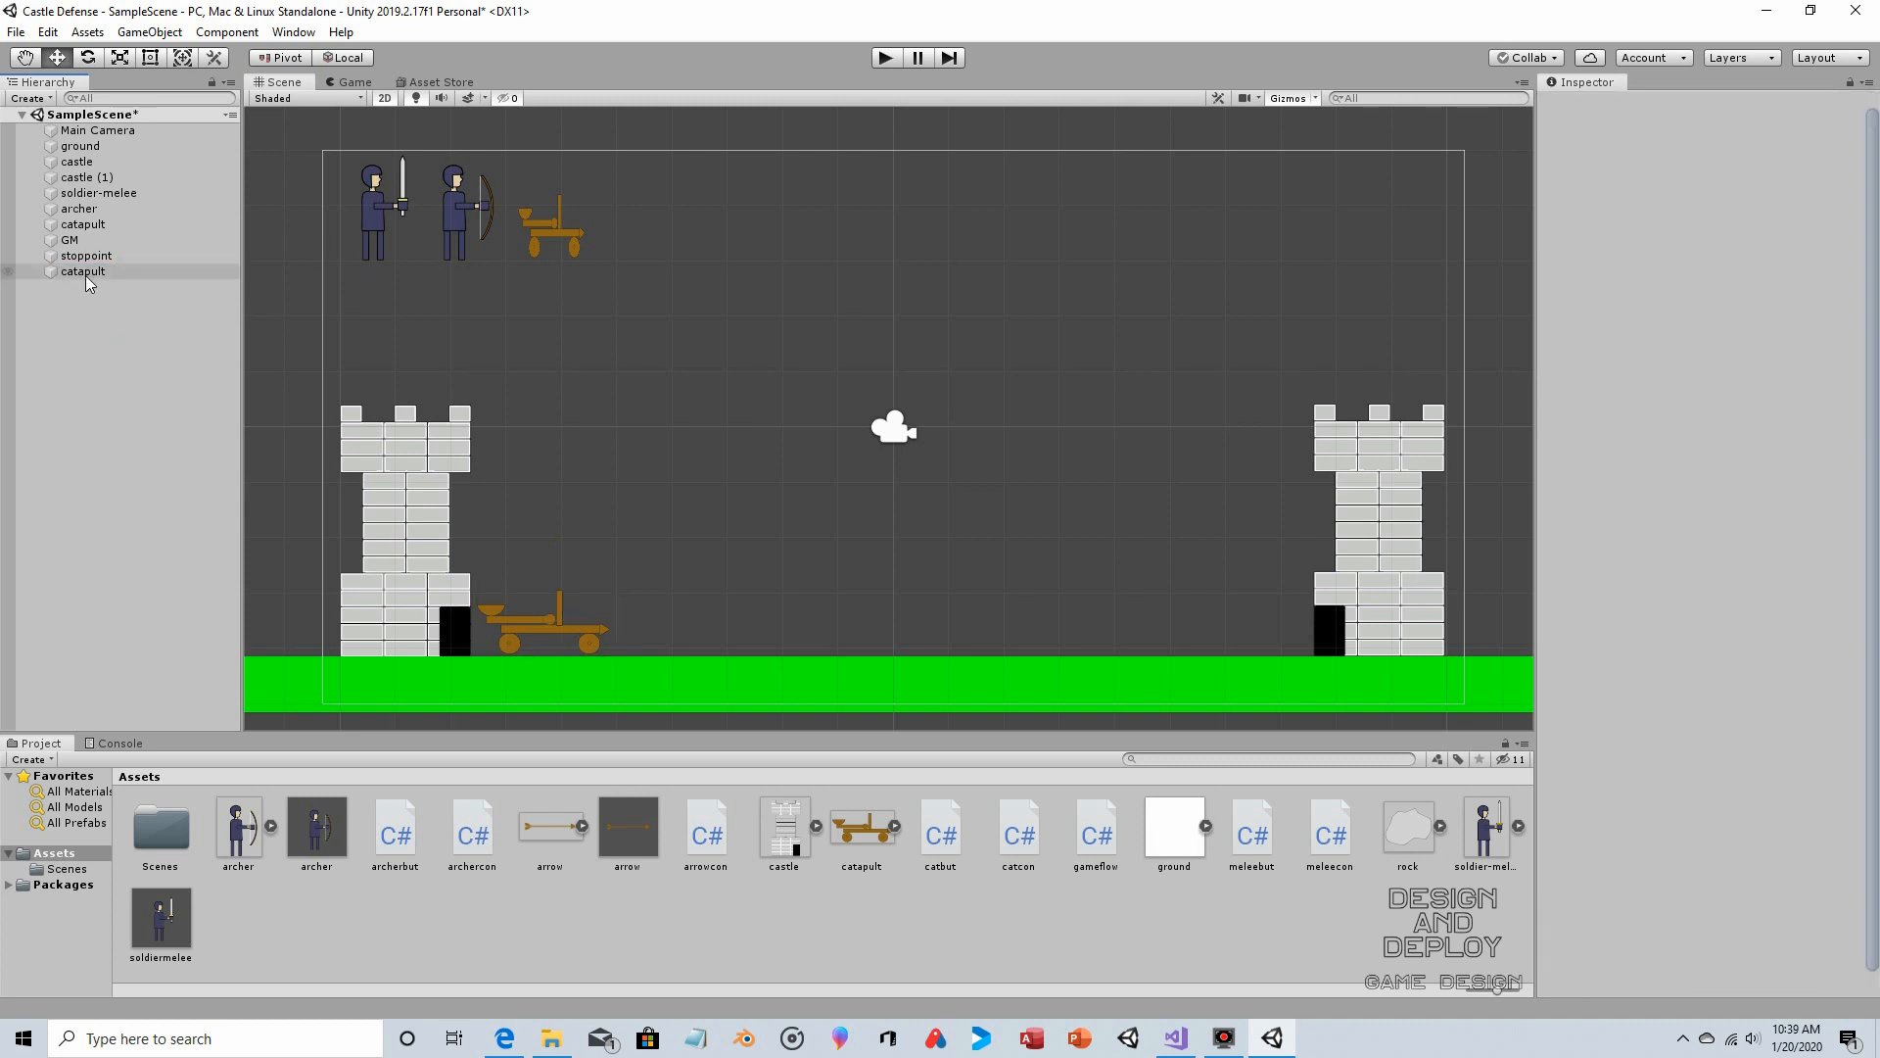
{"action": "left_click_drag", "start_coordinate": [80, 272], "coordinate": [345, 936]}
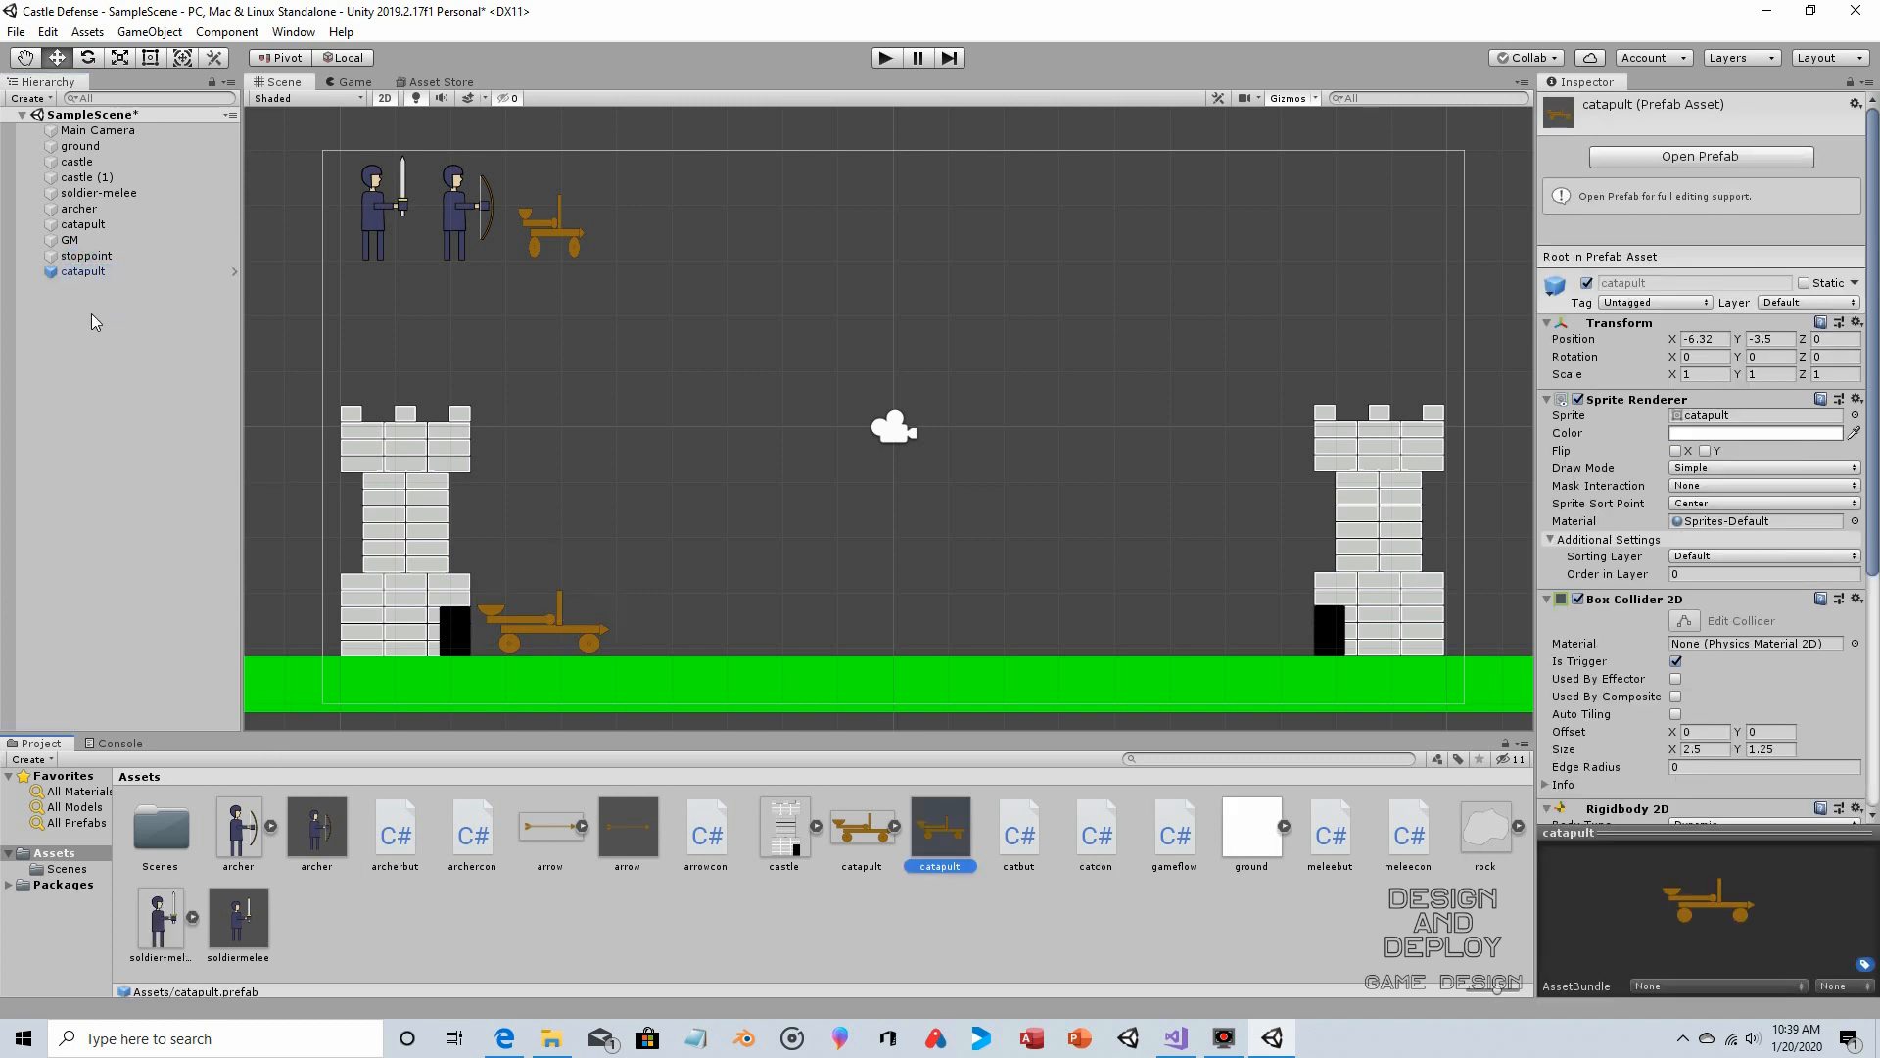
{"action": "left_click", "coordinate": [96, 272]}
{"action": "key", "text": "Delete"}
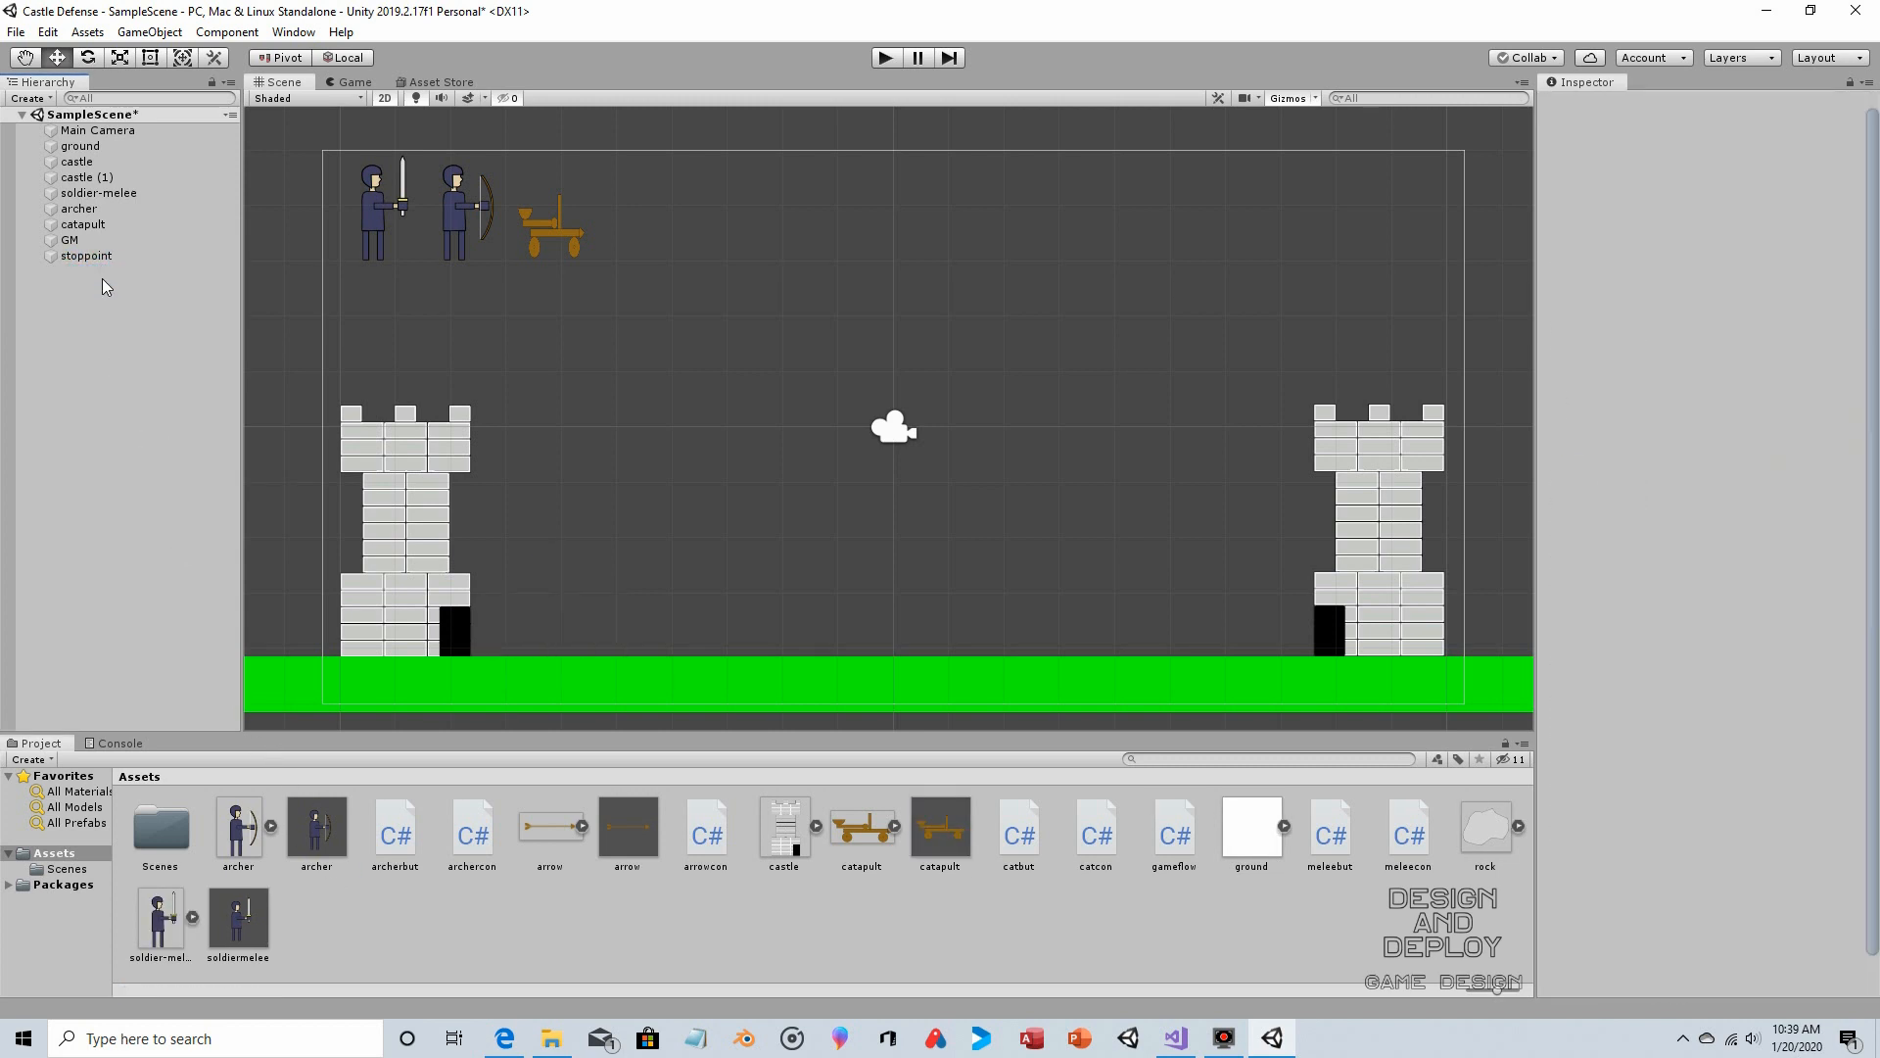
Assign the catapult prefab to Cat Obj in the catapult button's Catbut script
{"action": "left_click", "coordinate": [540, 228]}
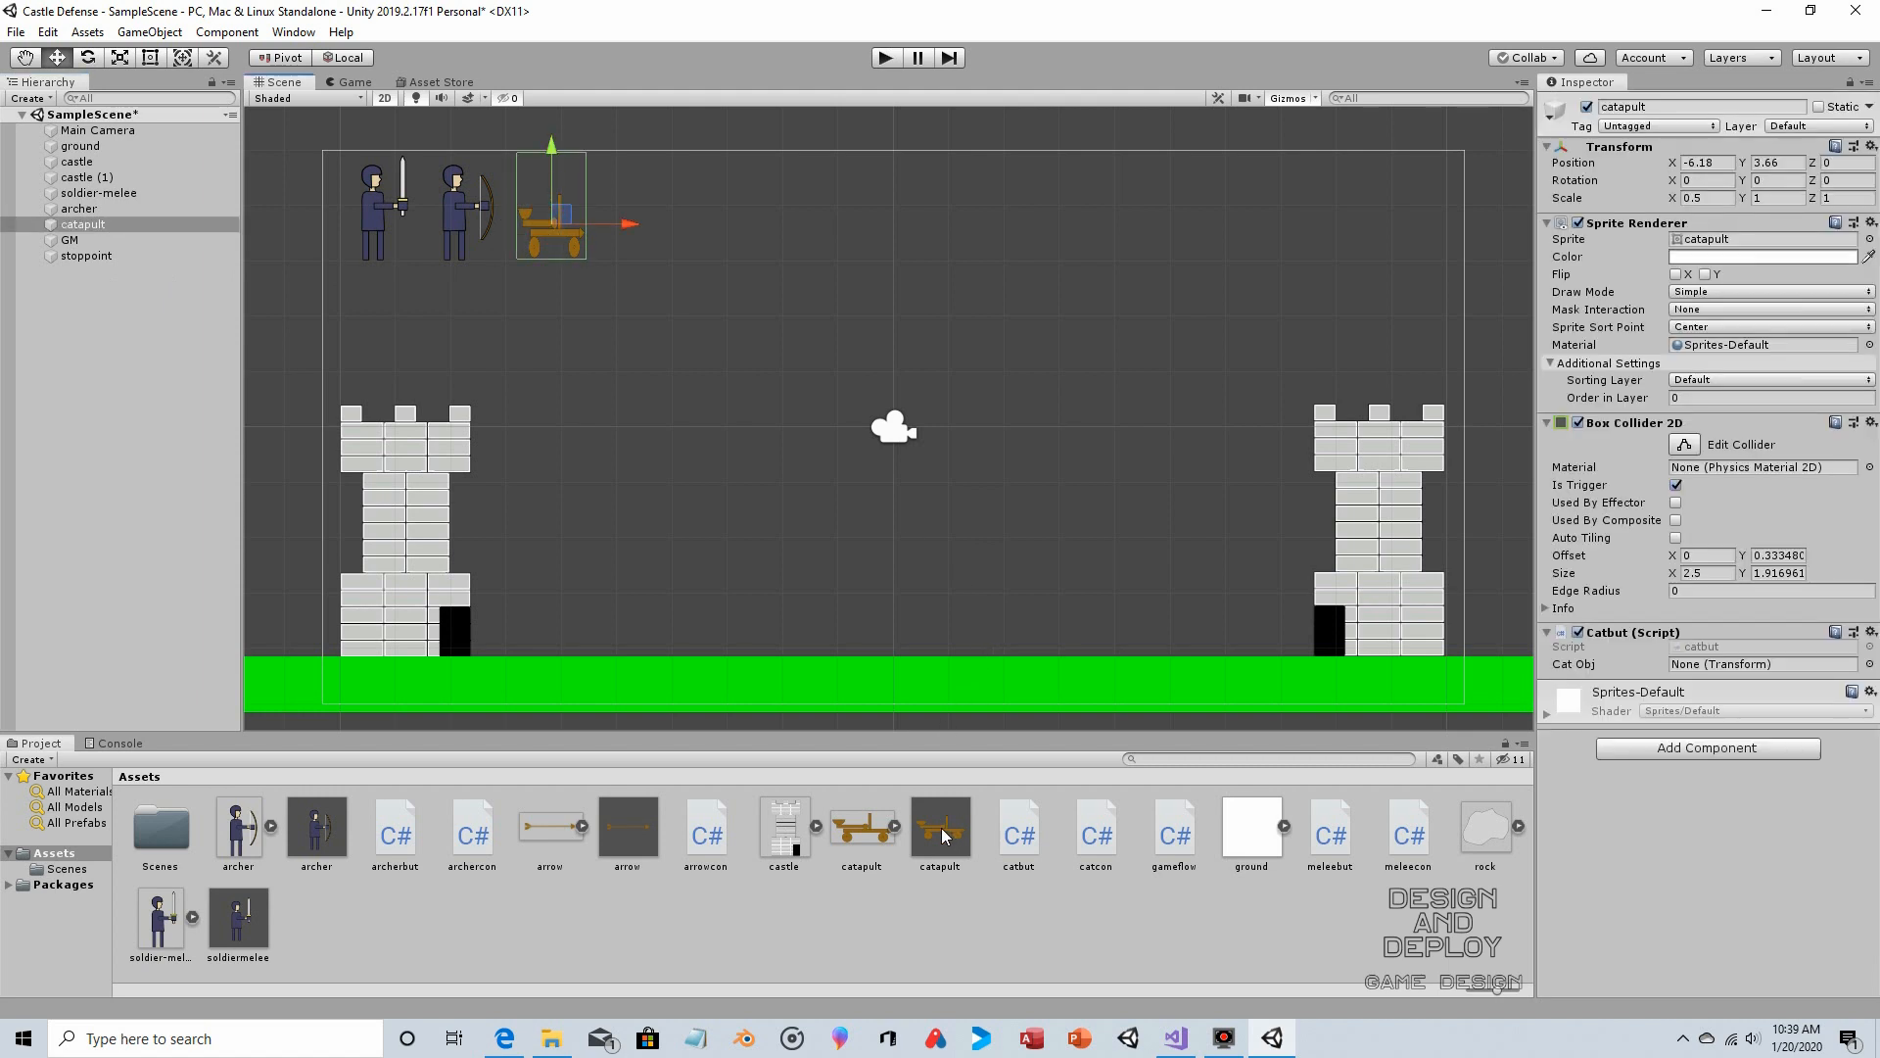
{"action": "left_click_drag", "start_coordinate": [943, 834], "coordinate": [1731, 668]}
Open catcon.cs in Visual Studio and delete the default comments above the Start and Update methods
{"action": "double_click", "coordinate": [1098, 830]}
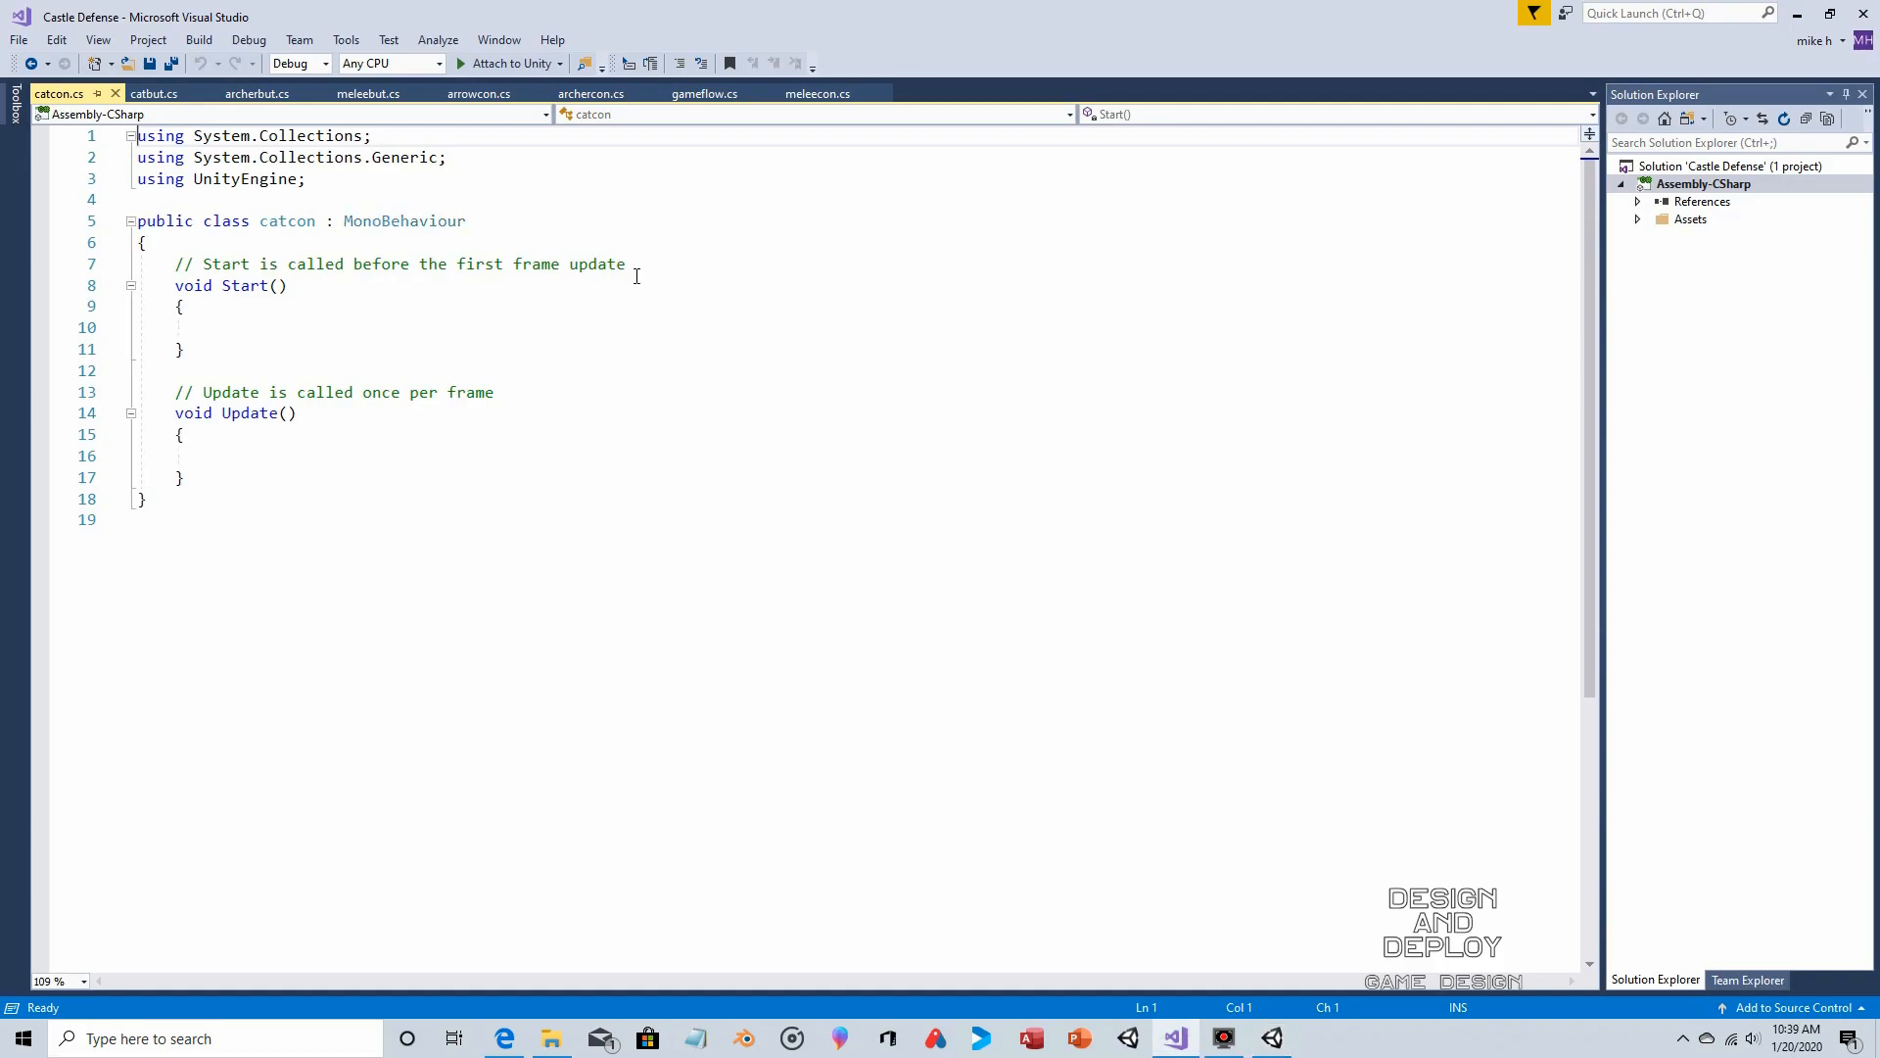
{"action": "left_click_drag", "start_coordinate": [628, 265], "coordinate": [177, 257]}
{"action": "key", "text": "Delete"}
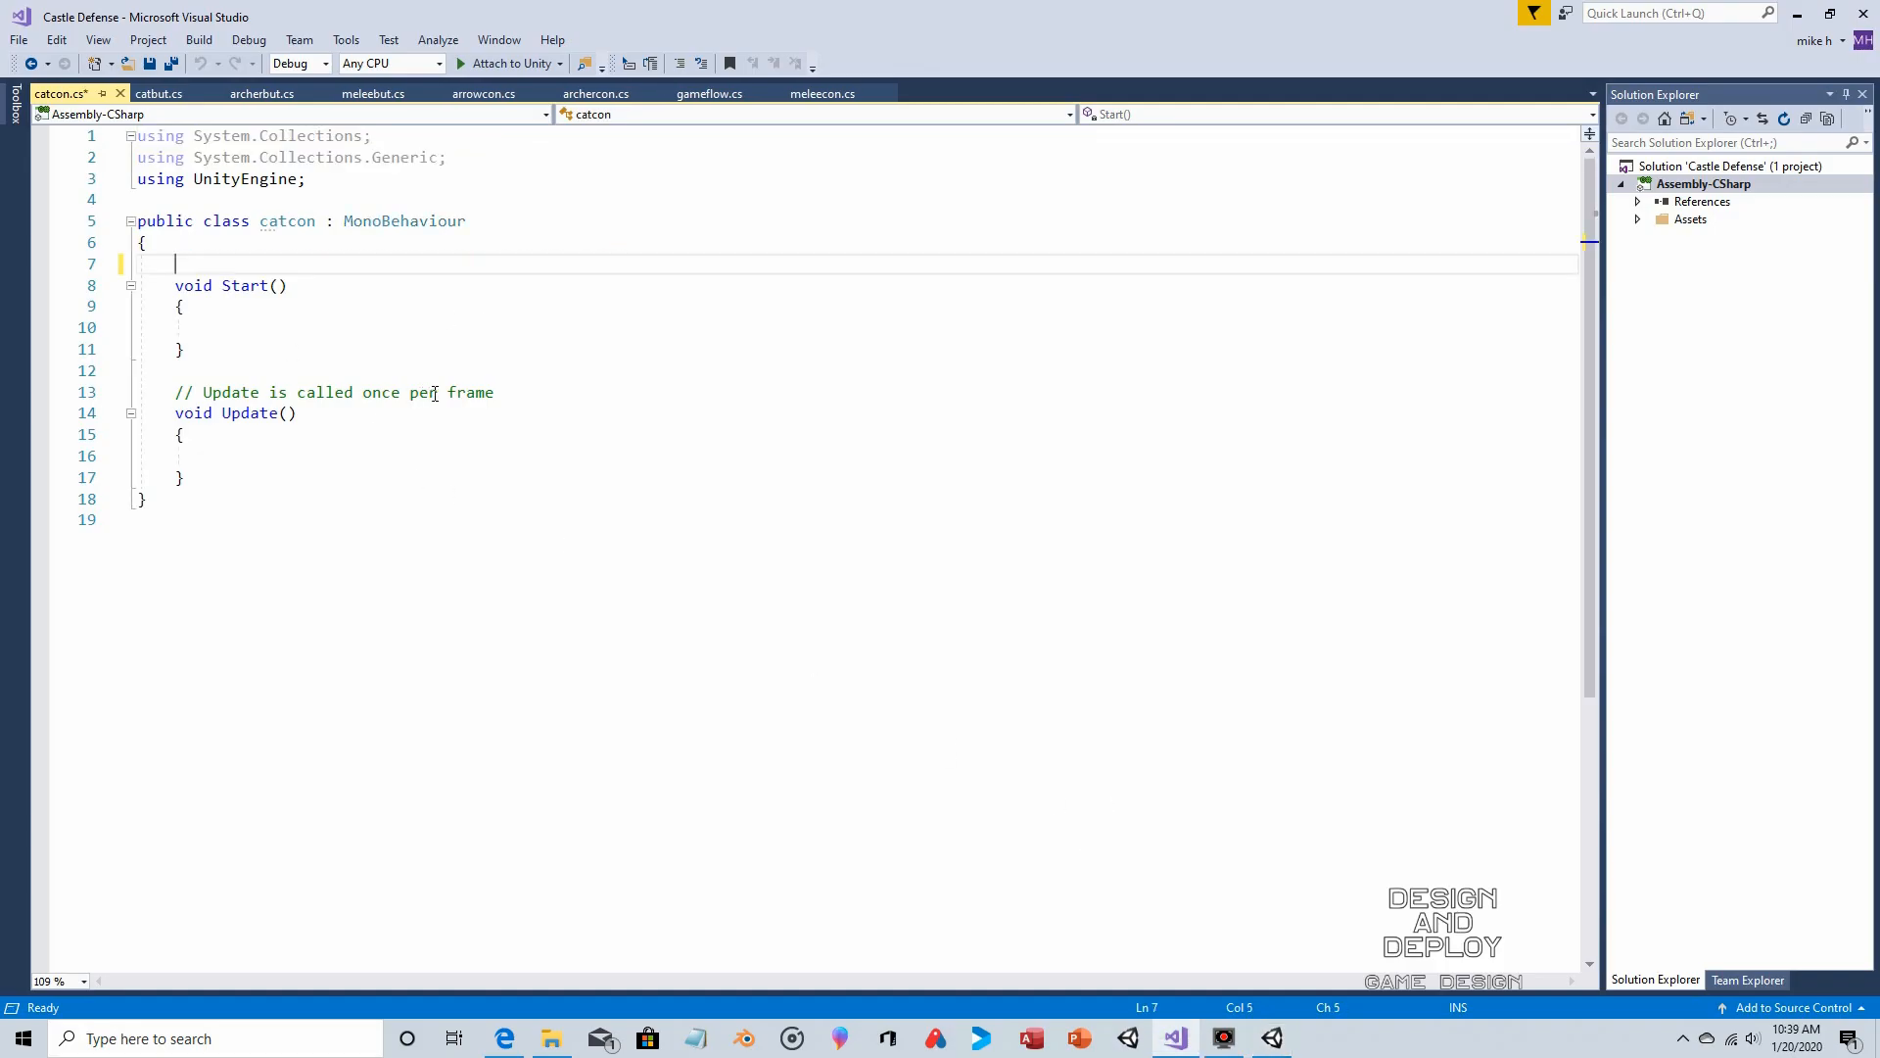
{"action": "left_click_drag", "start_coordinate": [497, 391], "coordinate": [180, 392]}
{"action": "key", "text": "Delete"}
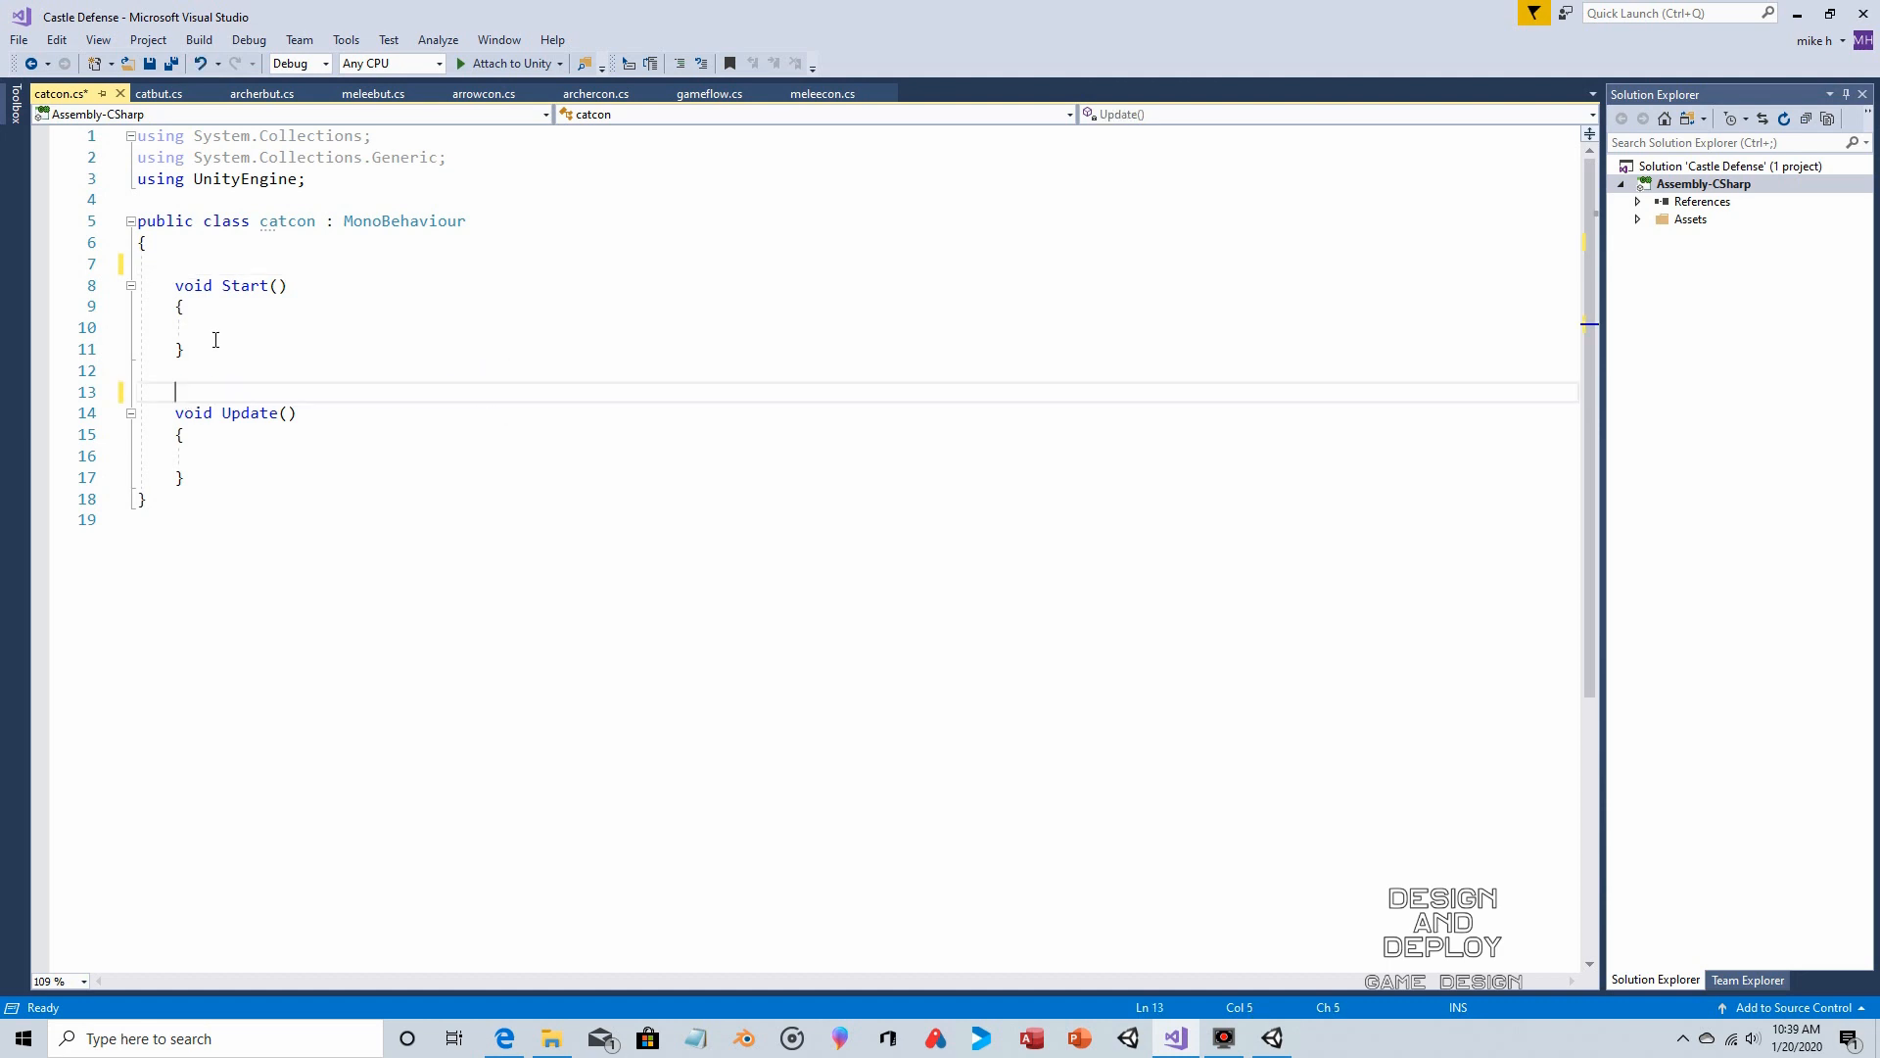
In catcon's Start method, set the Rigidbody2D component's velocity to new Vector2(1, 0) and save the script
{"action": "left_click", "coordinate": [218, 327]}
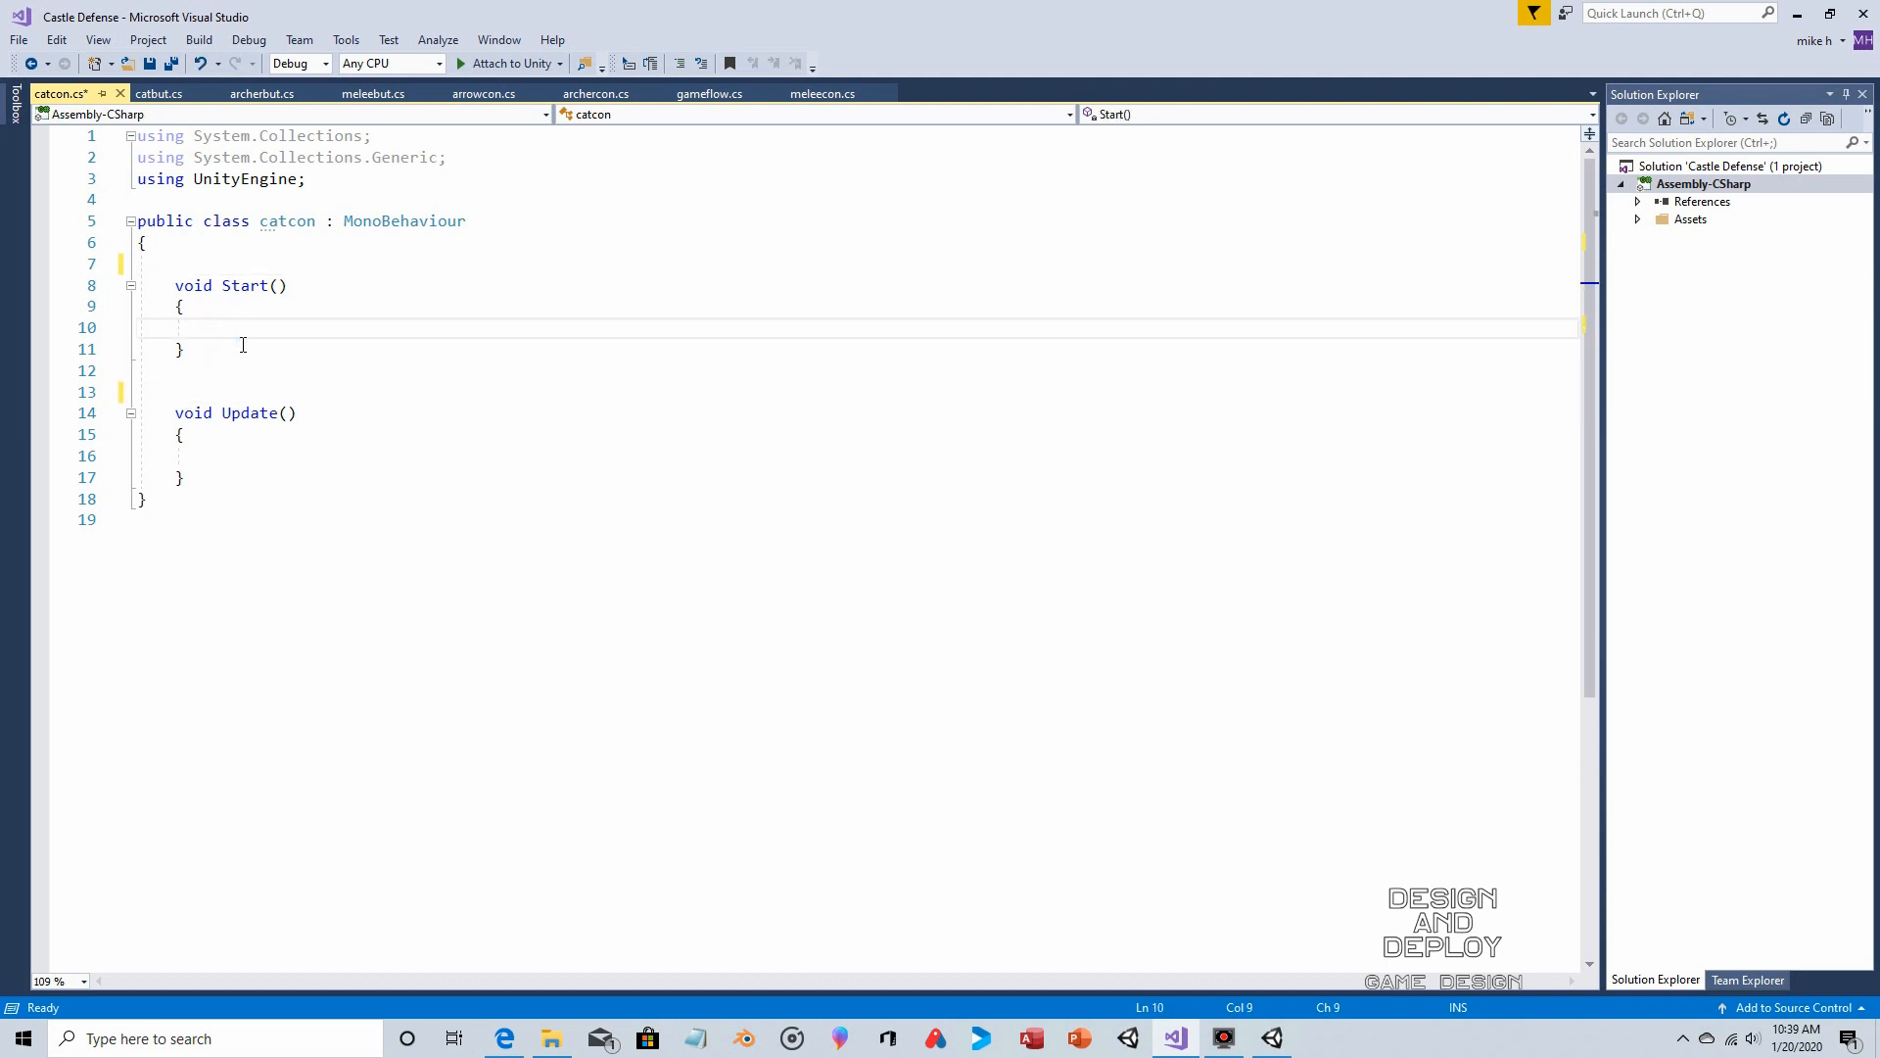
{"action": "type", "text": "GetComponent<Rigi>"}
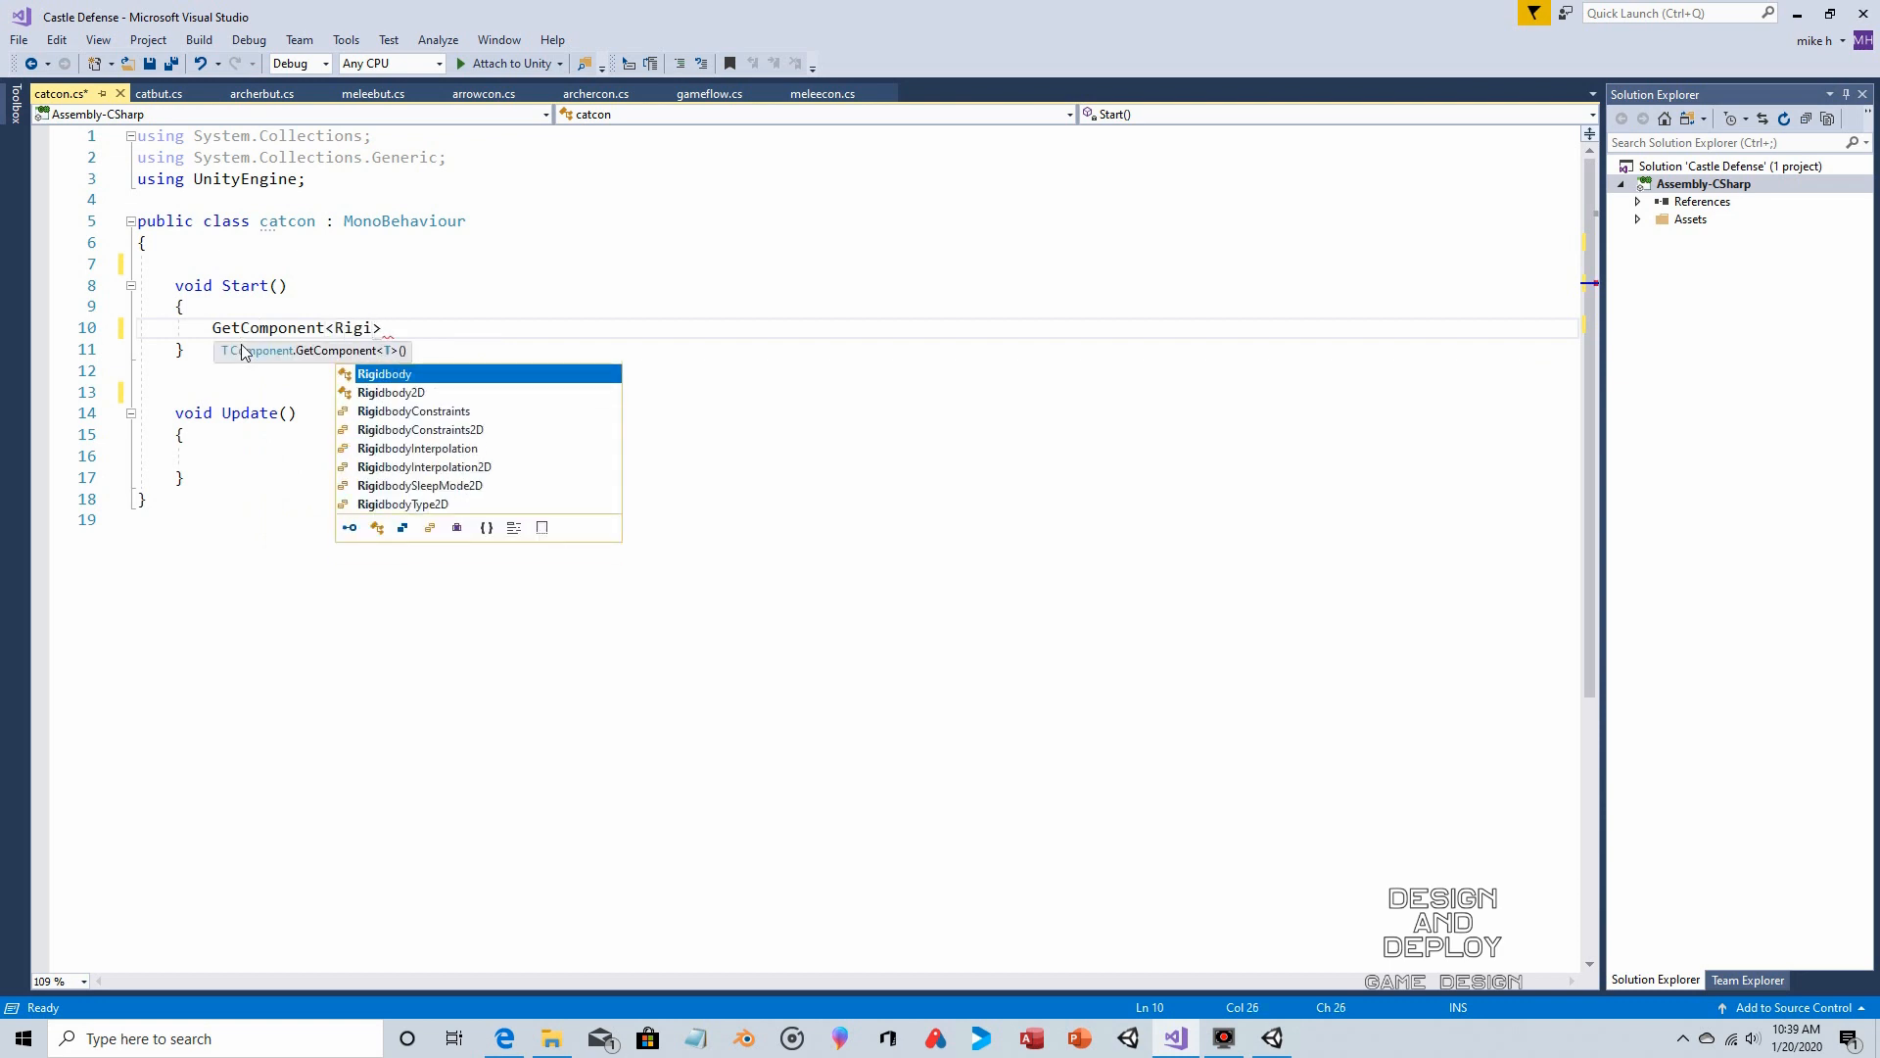
{"action": "key", "text": "Down"}
{"action": "key", "text": "Tab"}
{"action": "type", "text": ">"}
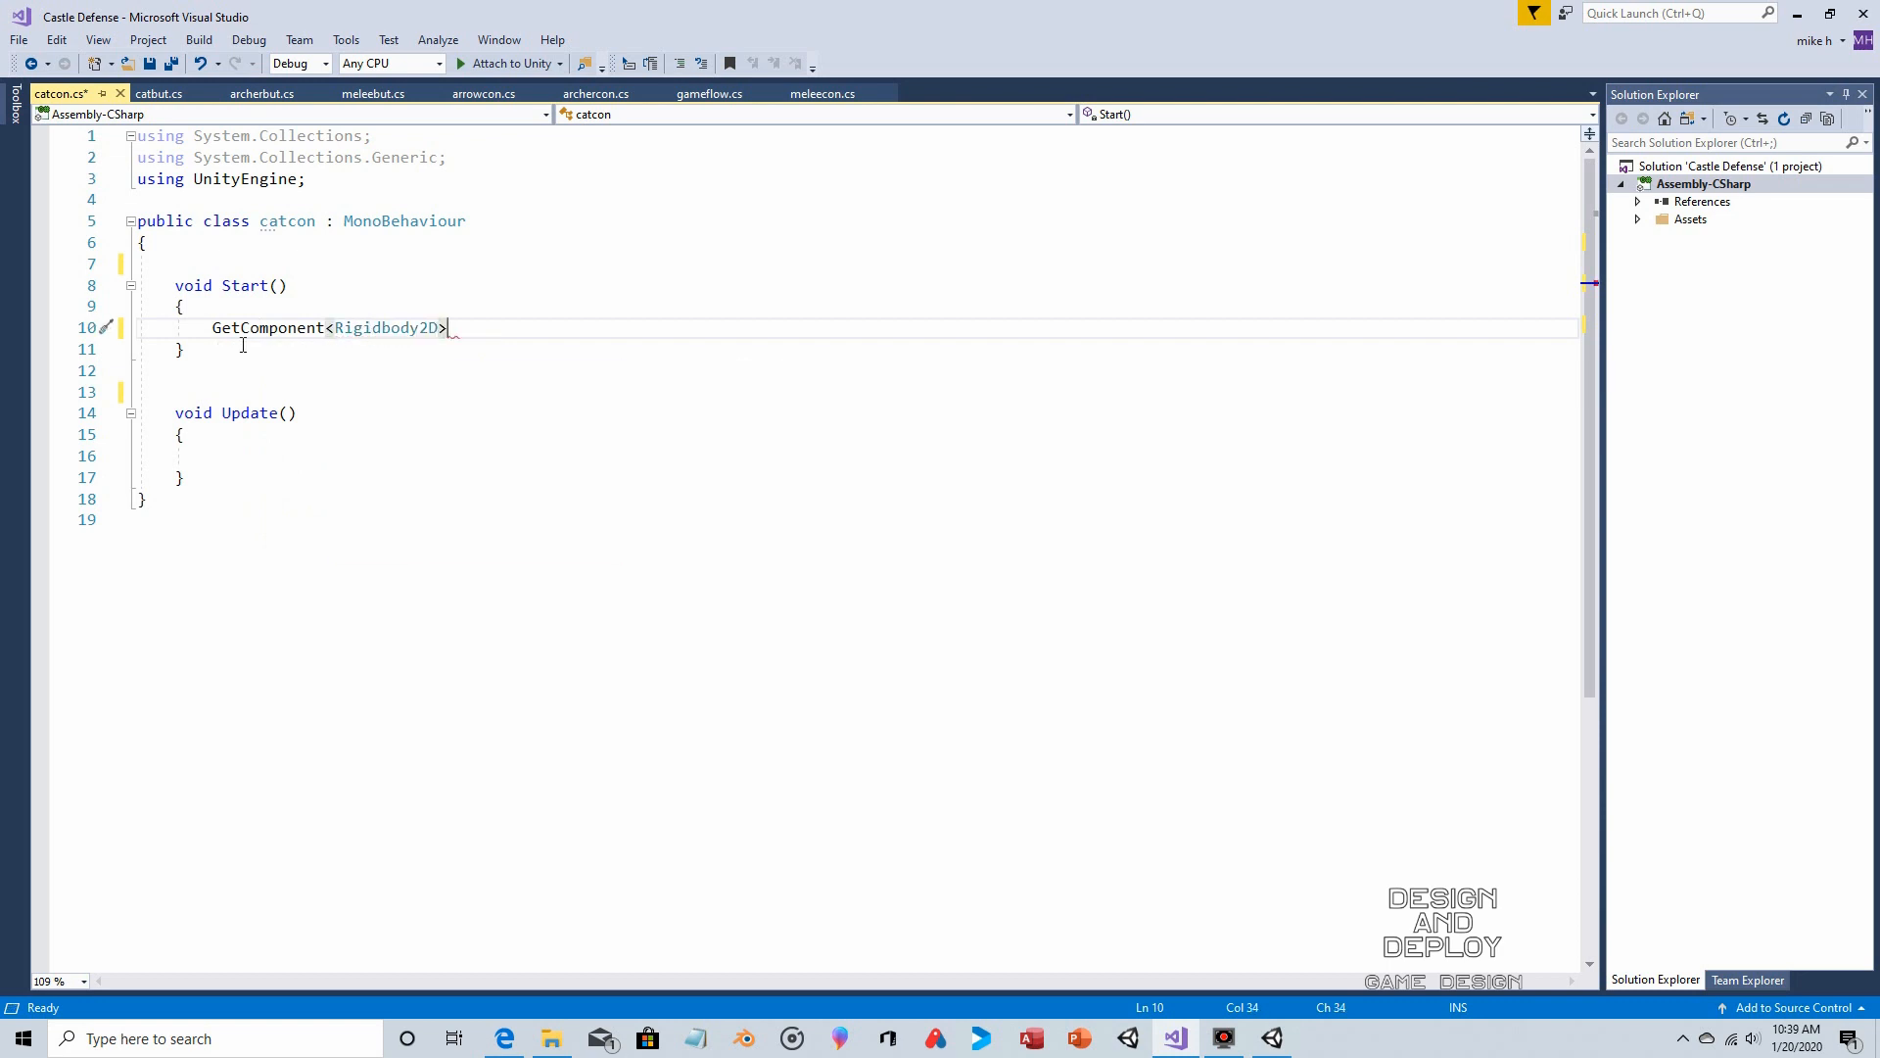
{"action": "type", "text": "()."}
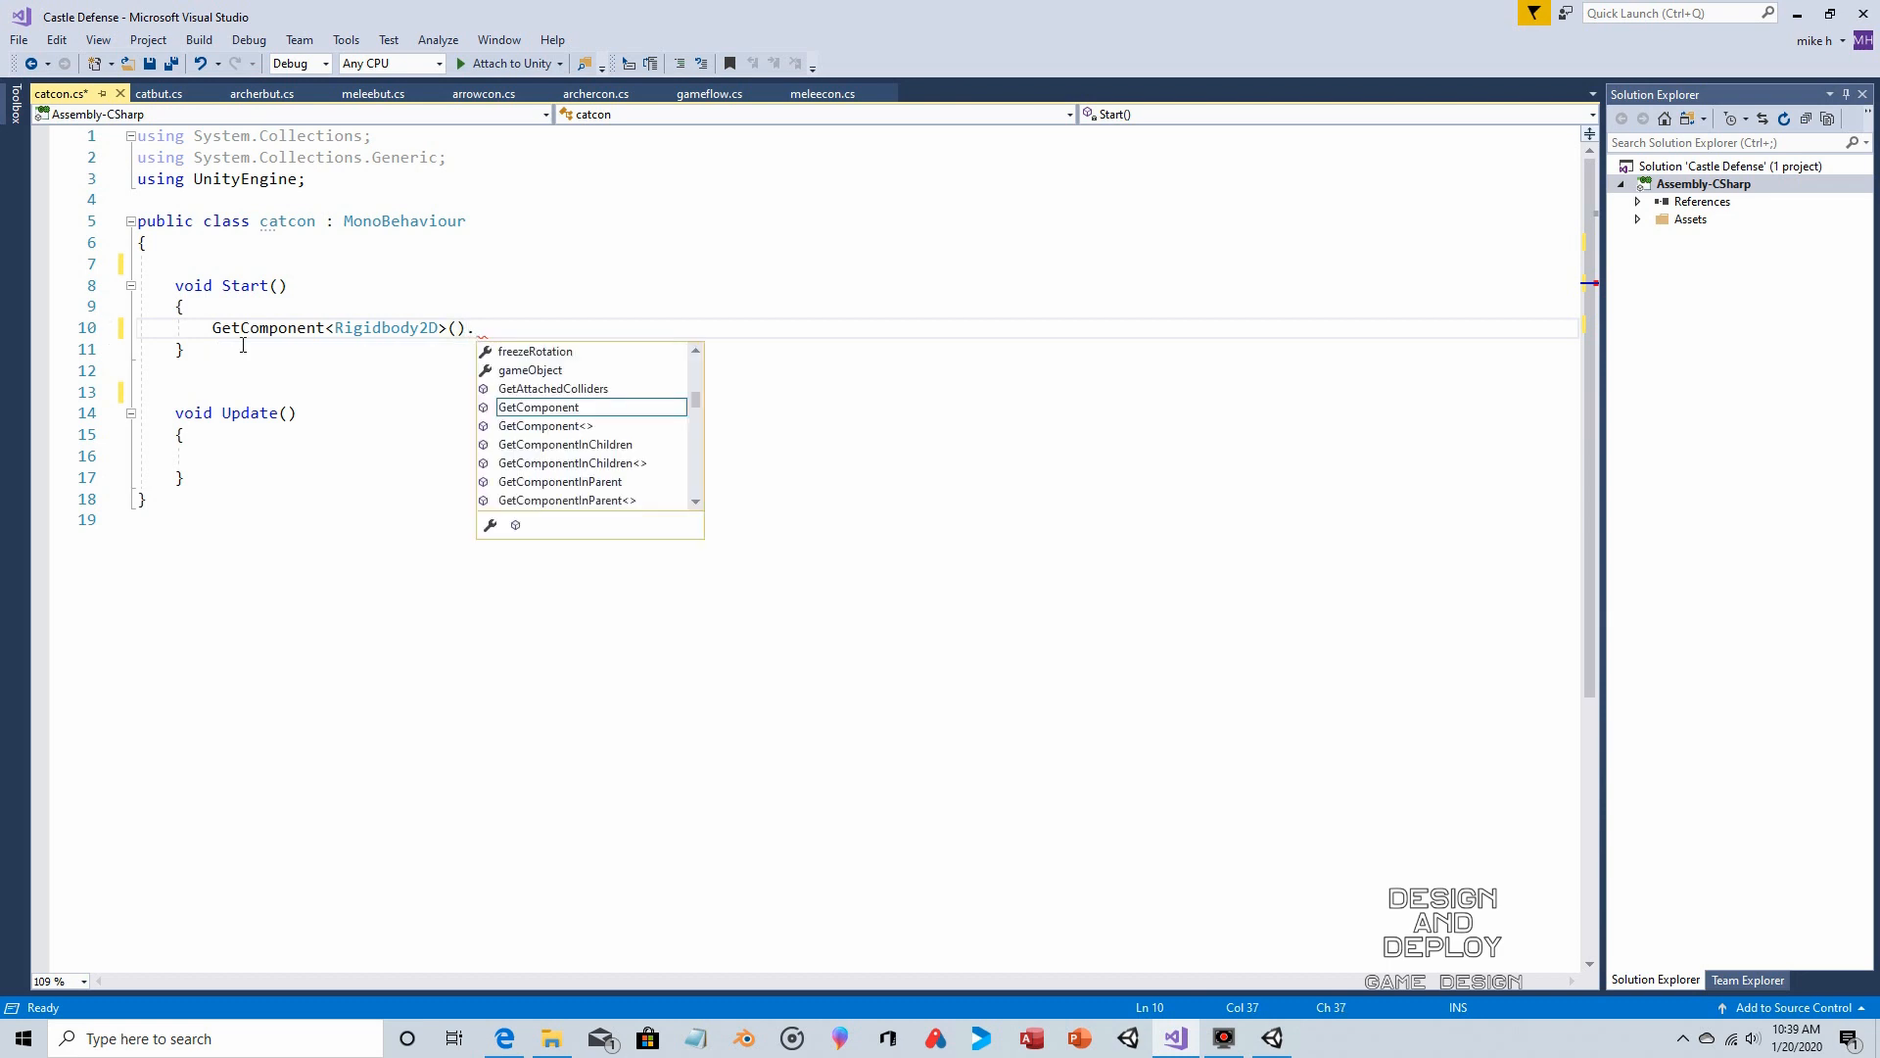
{"action": "type", "text": "velo"}
{"action": "key", "text": "Tab"}
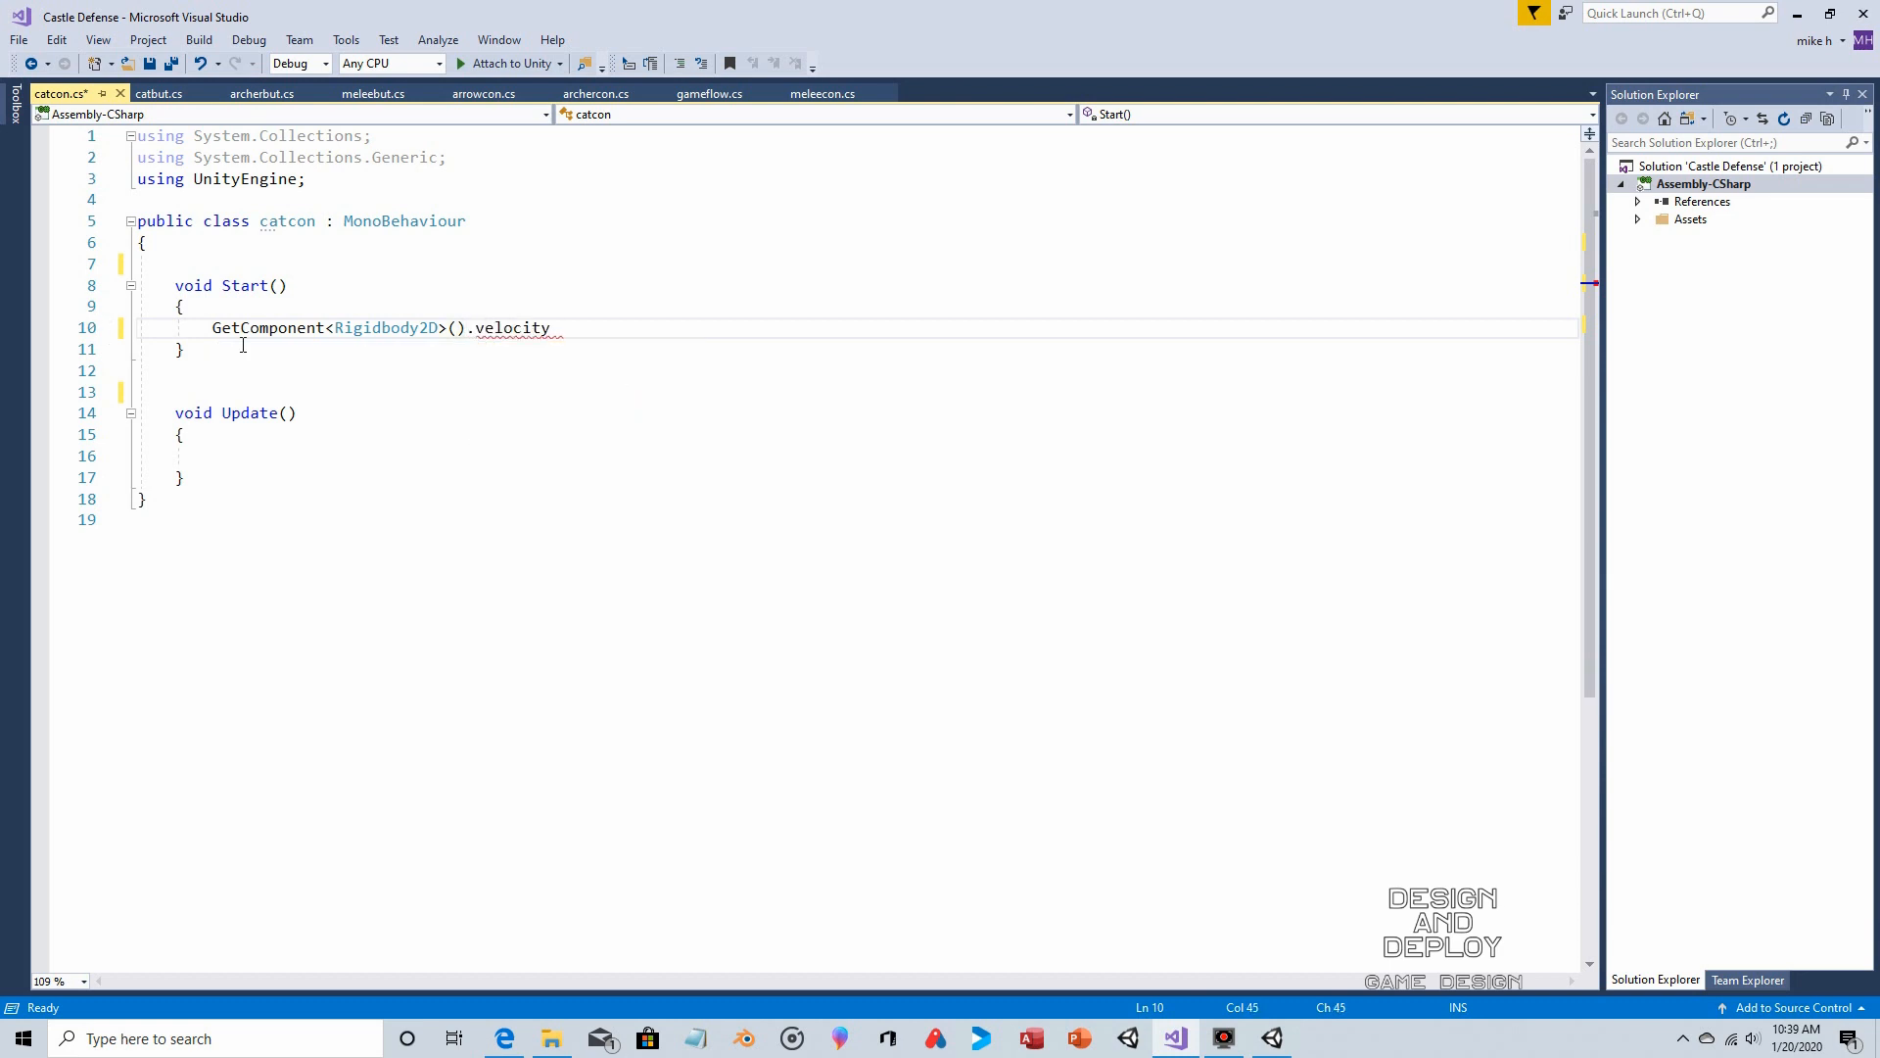
{"action": "type", "text": "= new ve"}
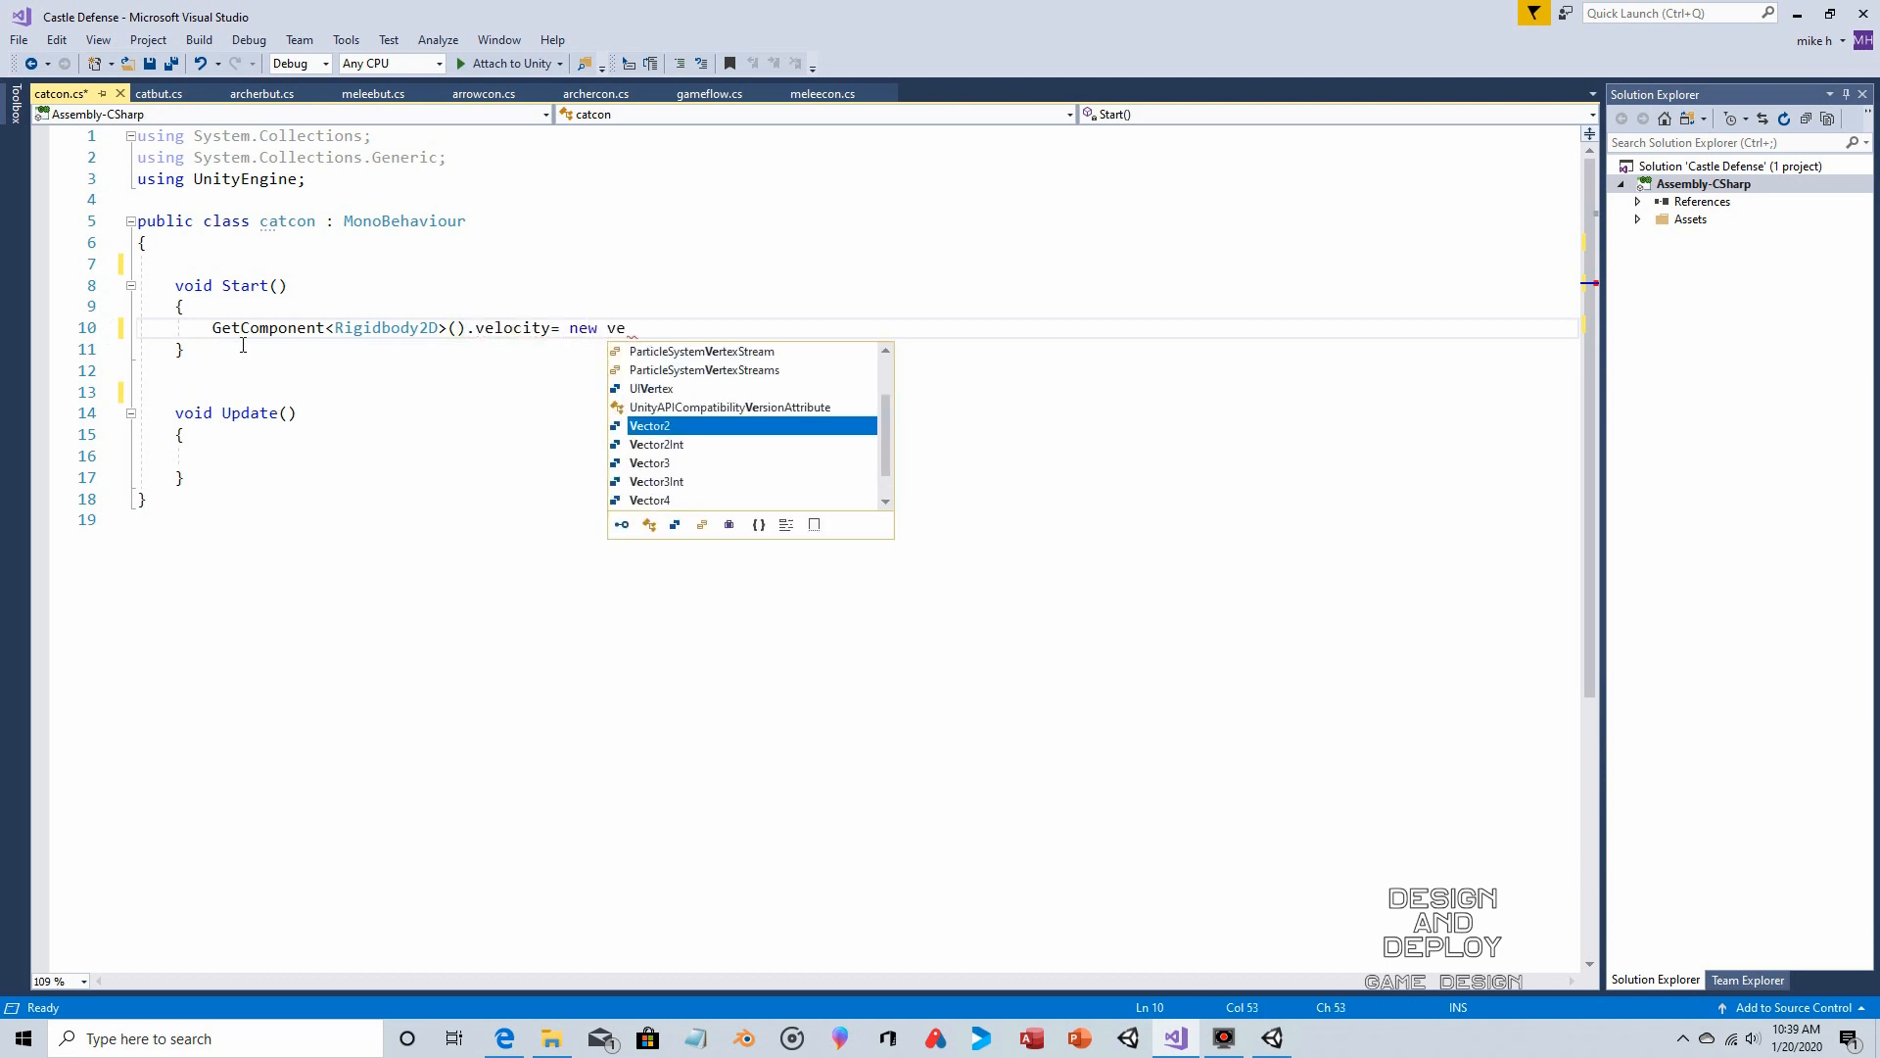
{"action": "key", "text": "Tab"}
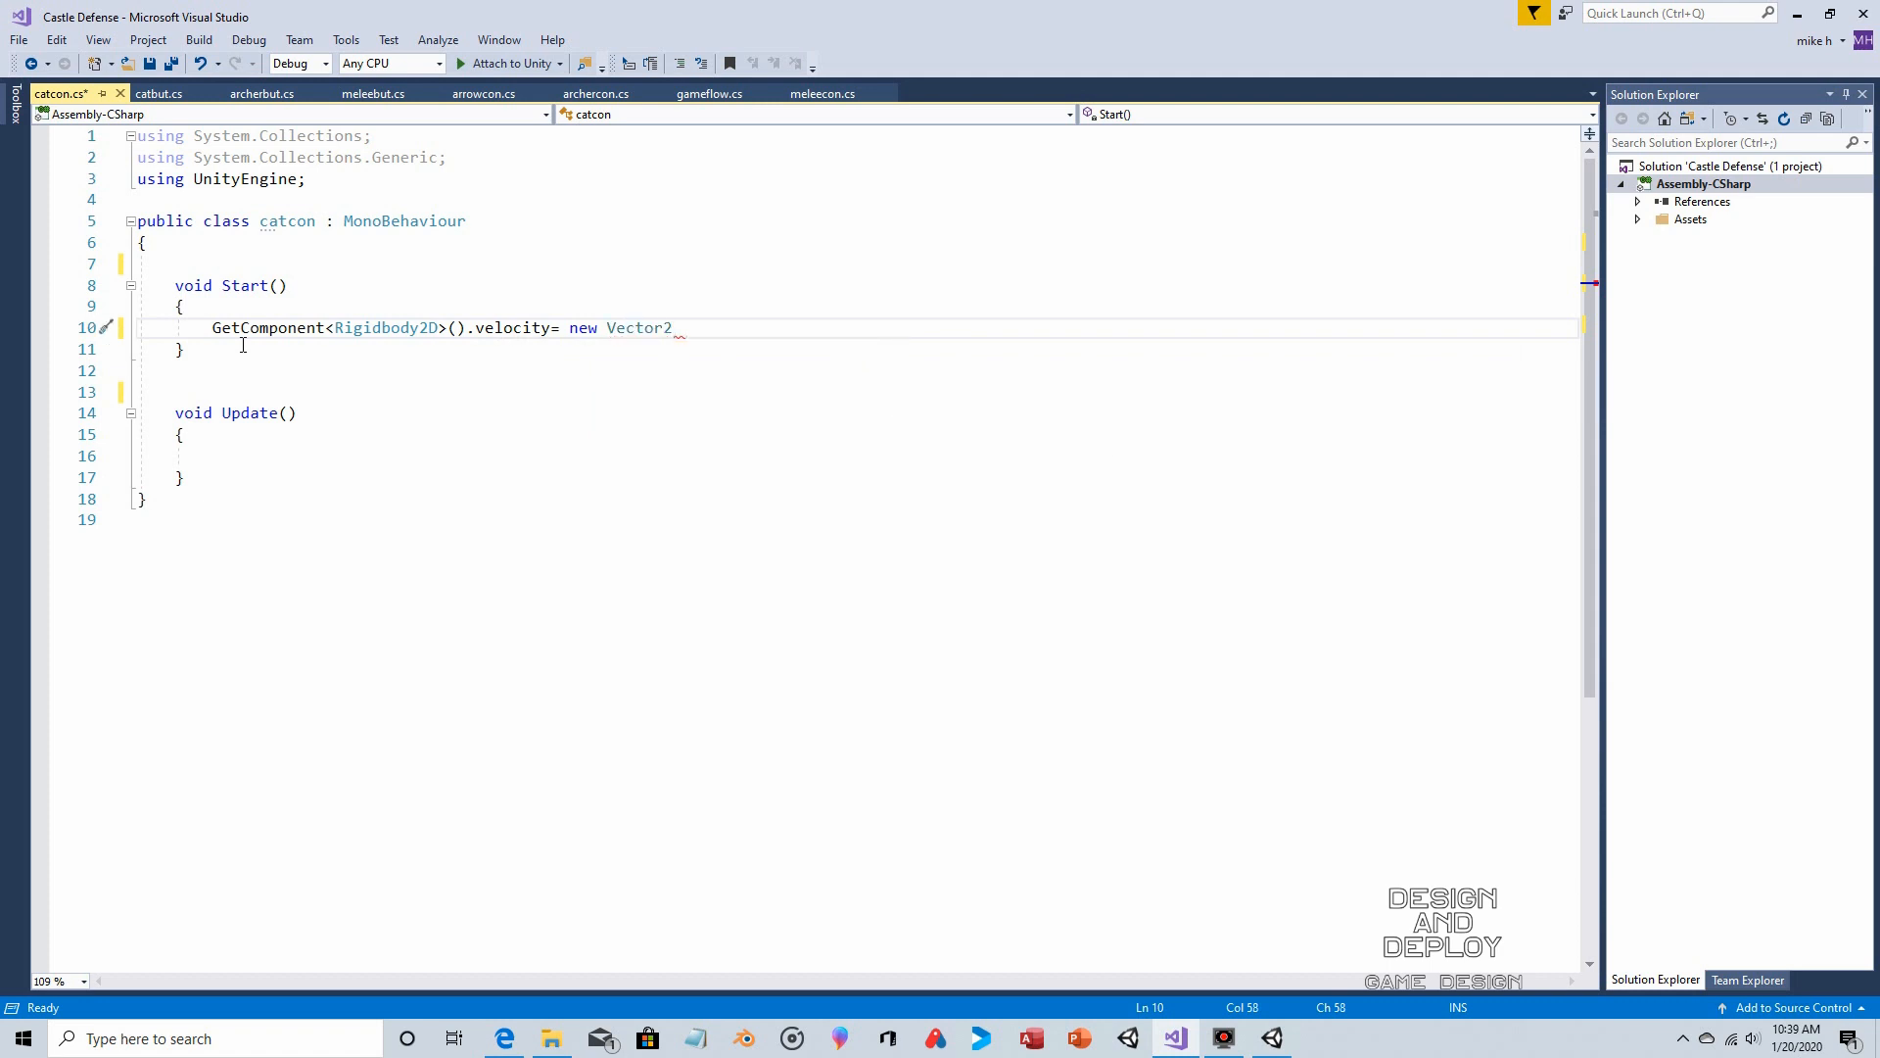
{"action": "type", "text": "("}
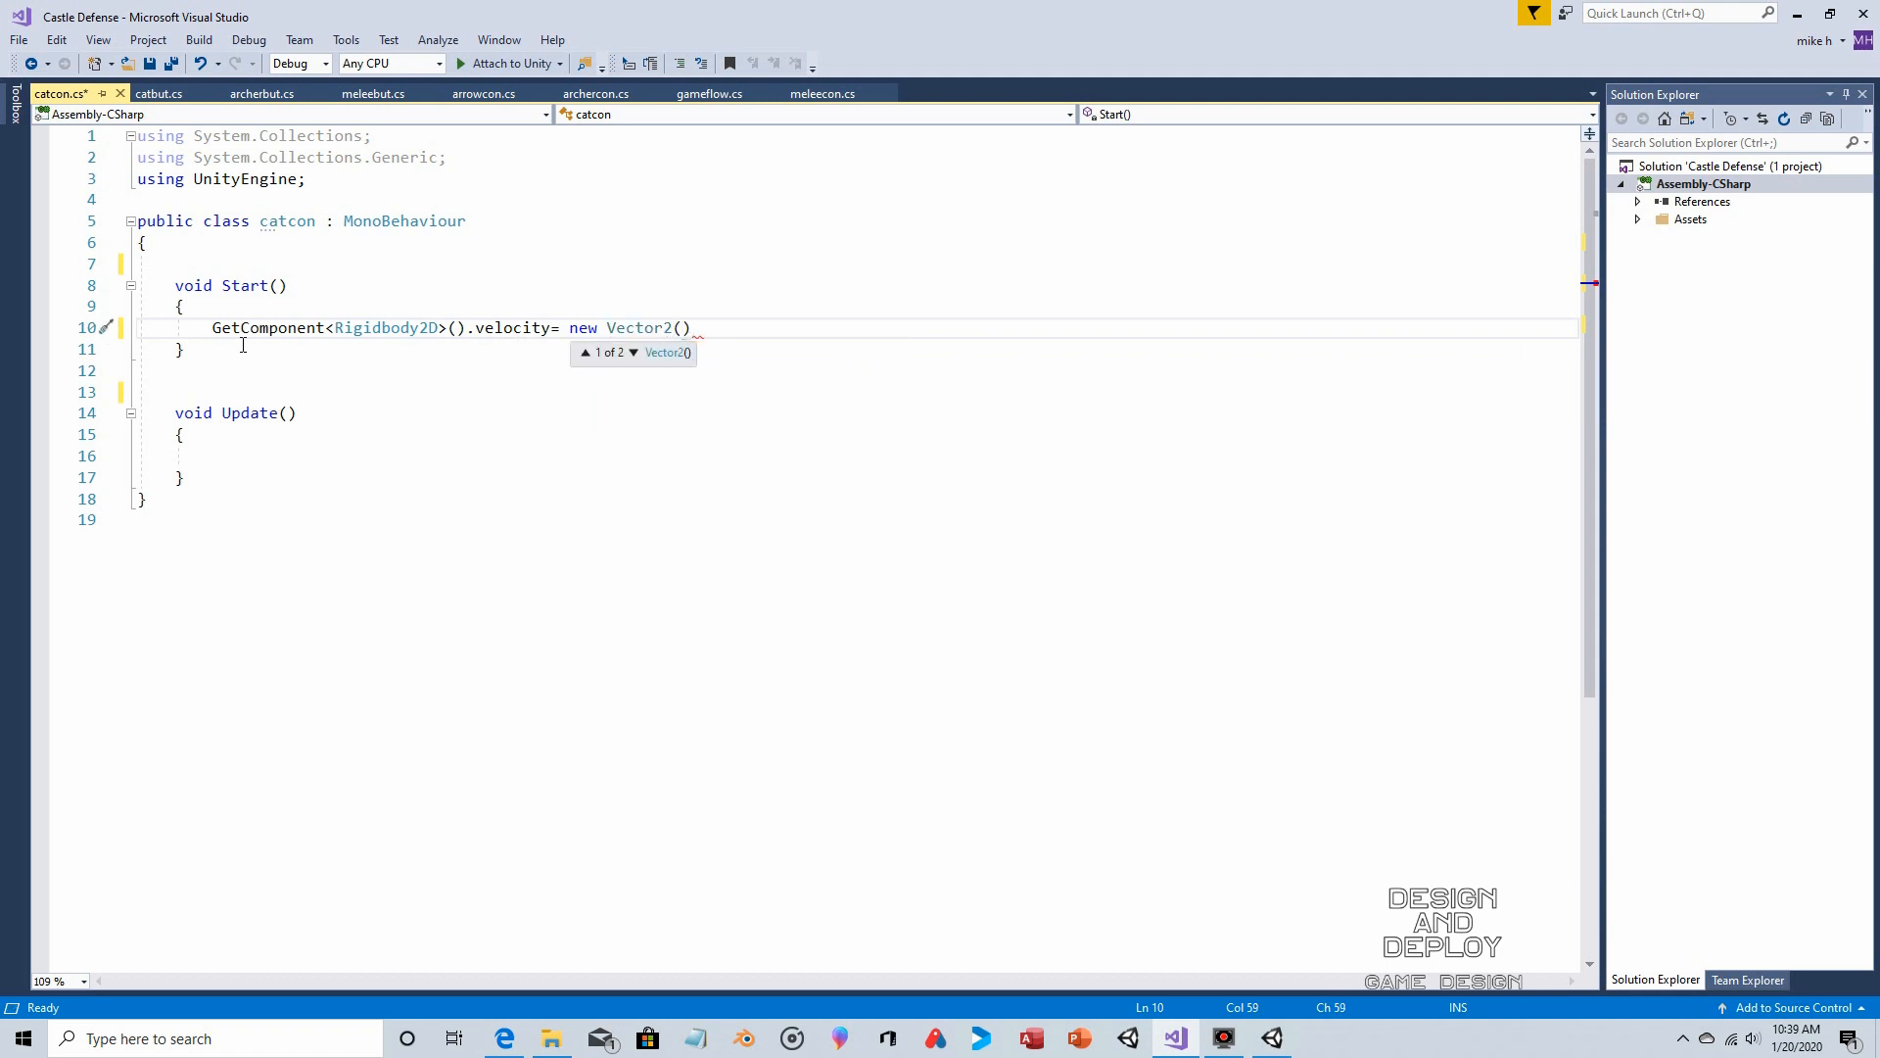
{"action": "type", "text": "1, 0)"}
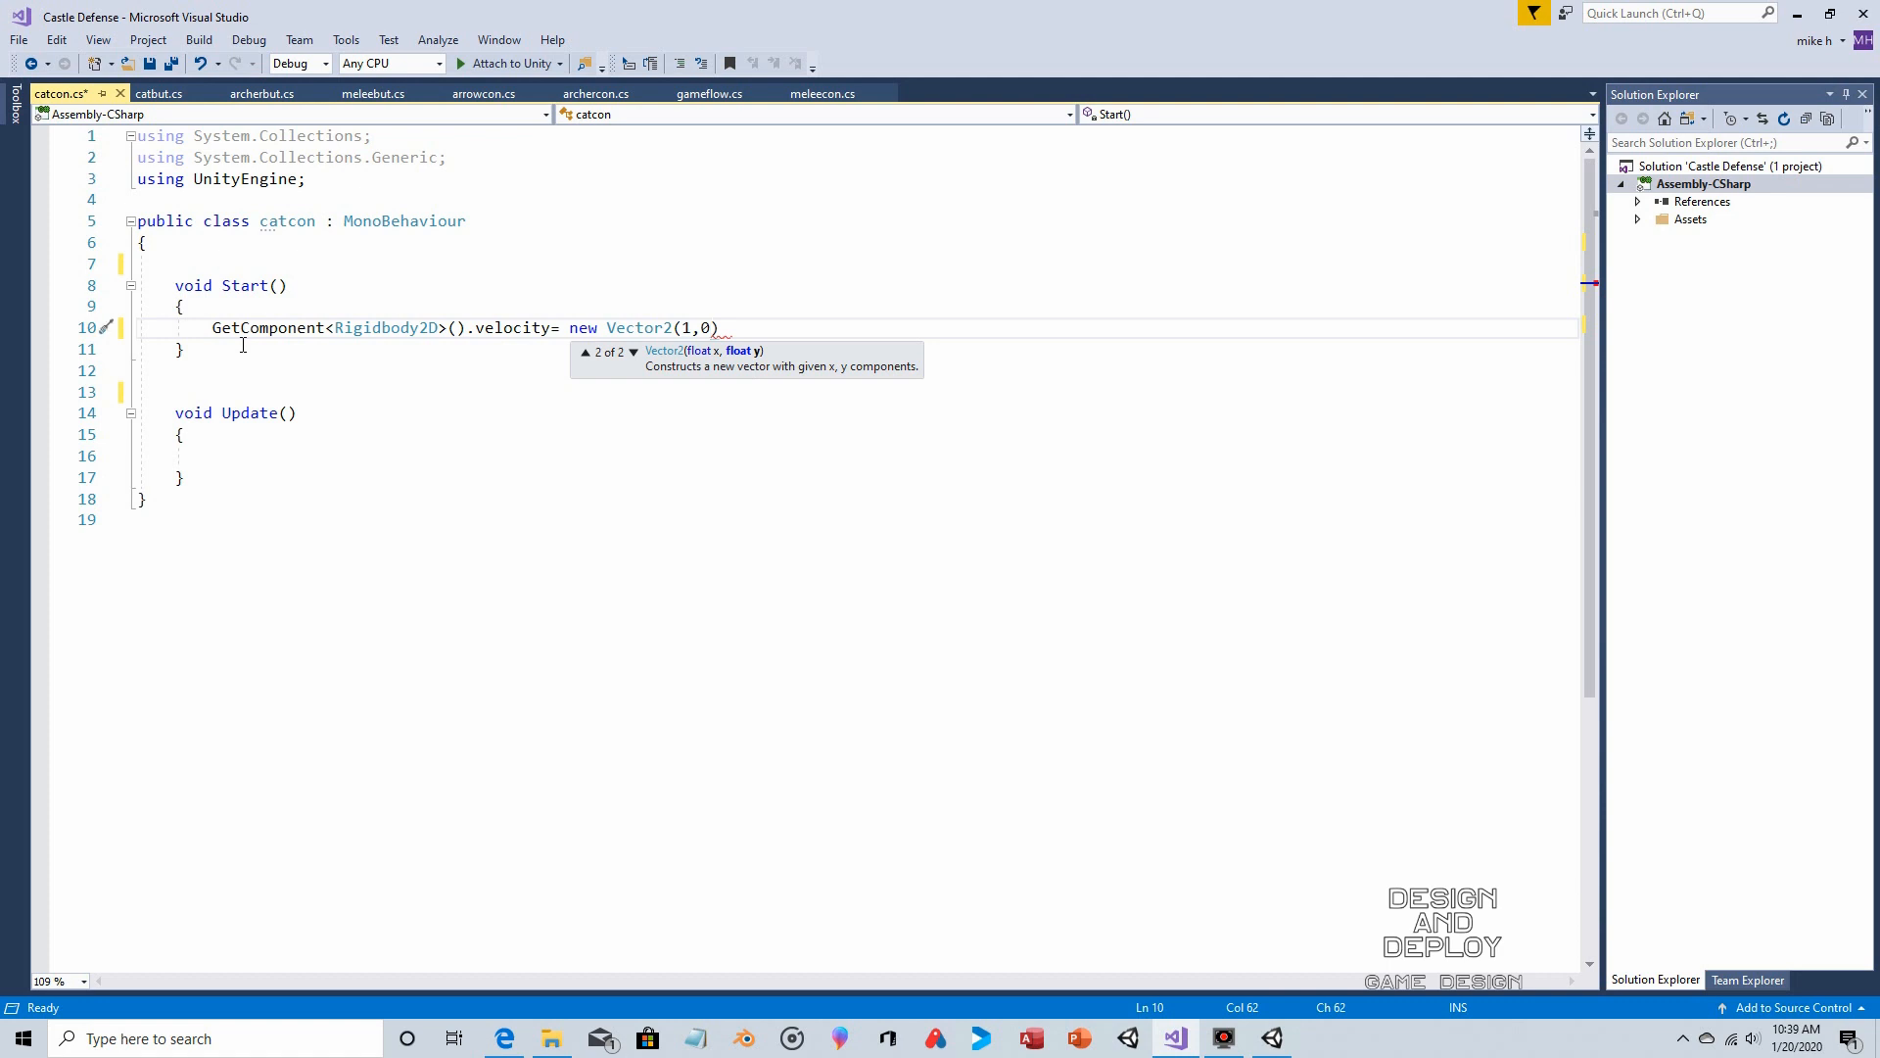
{"action": "type", "text": ";"}
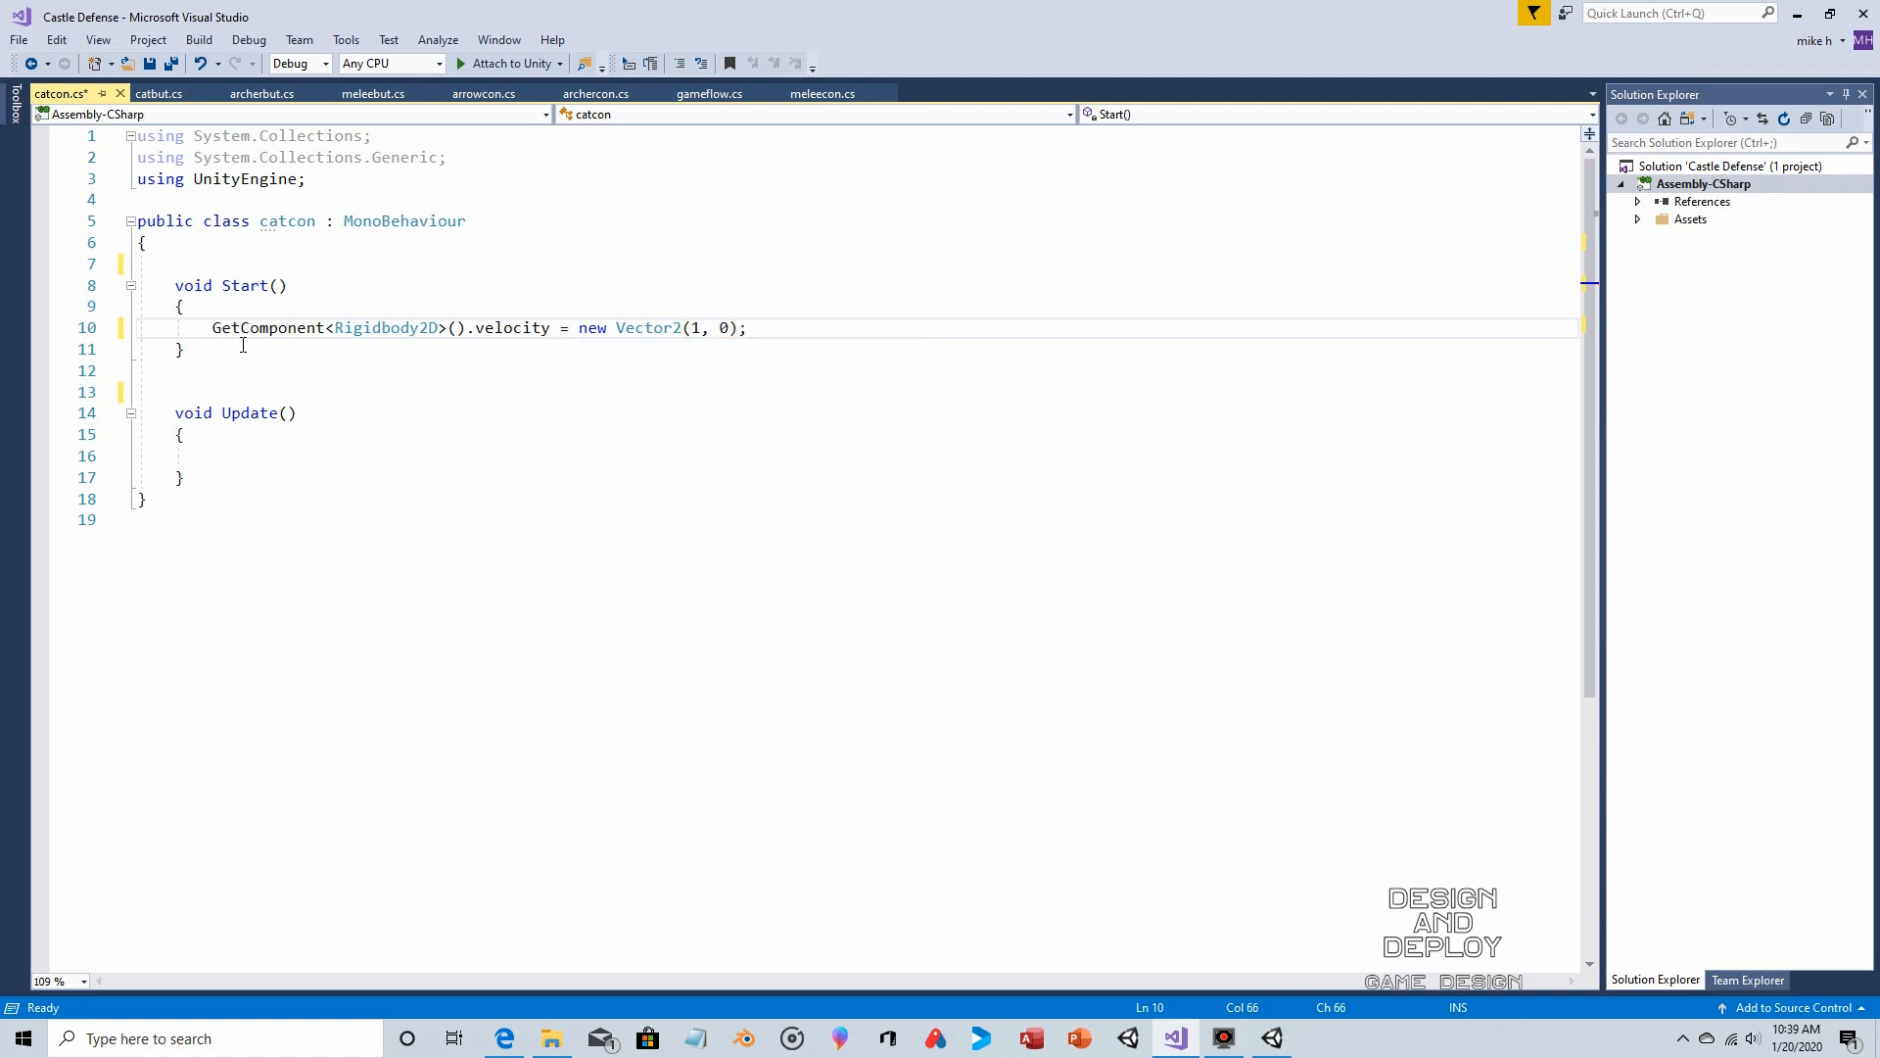
{"action": "left_click", "coordinate": [149, 64]}
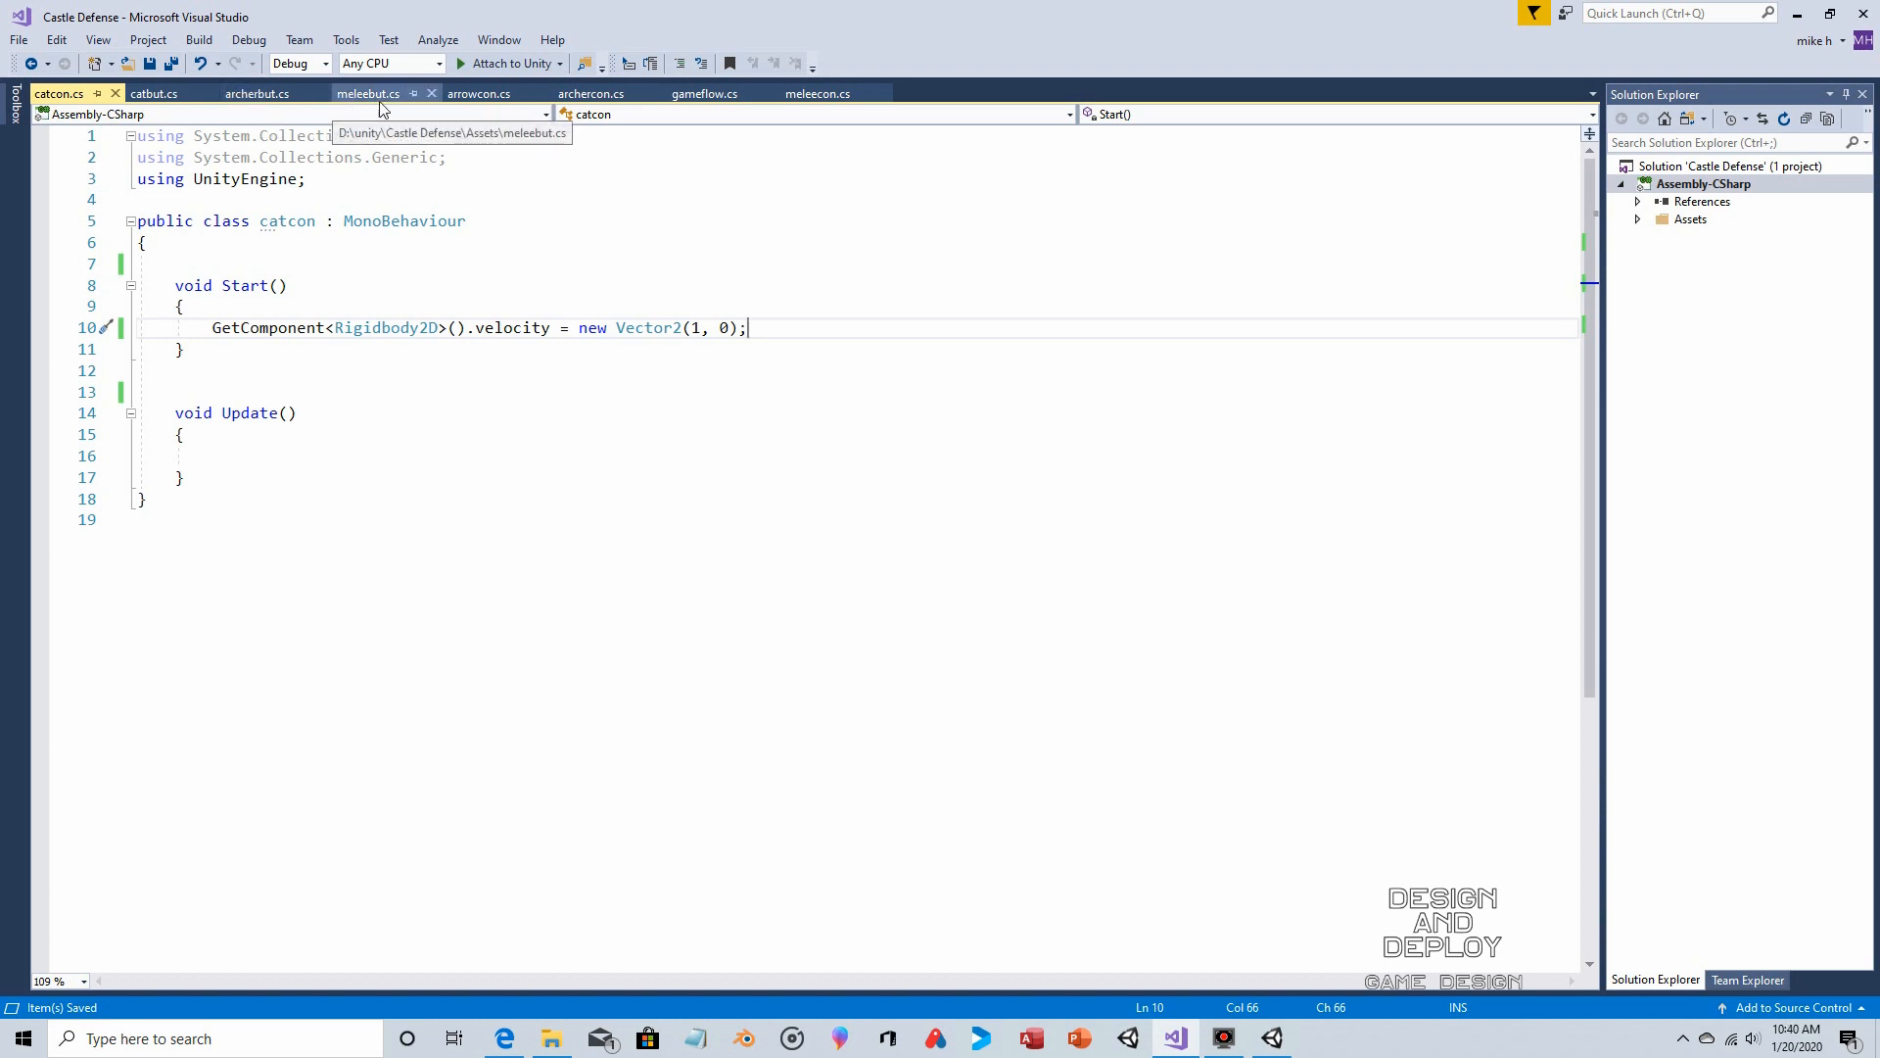
Copy the OnTriggerEnter2D method from archercon.cs and paste it below the Update method in catcon.cs
{"action": "left_click", "coordinate": [574, 98]}
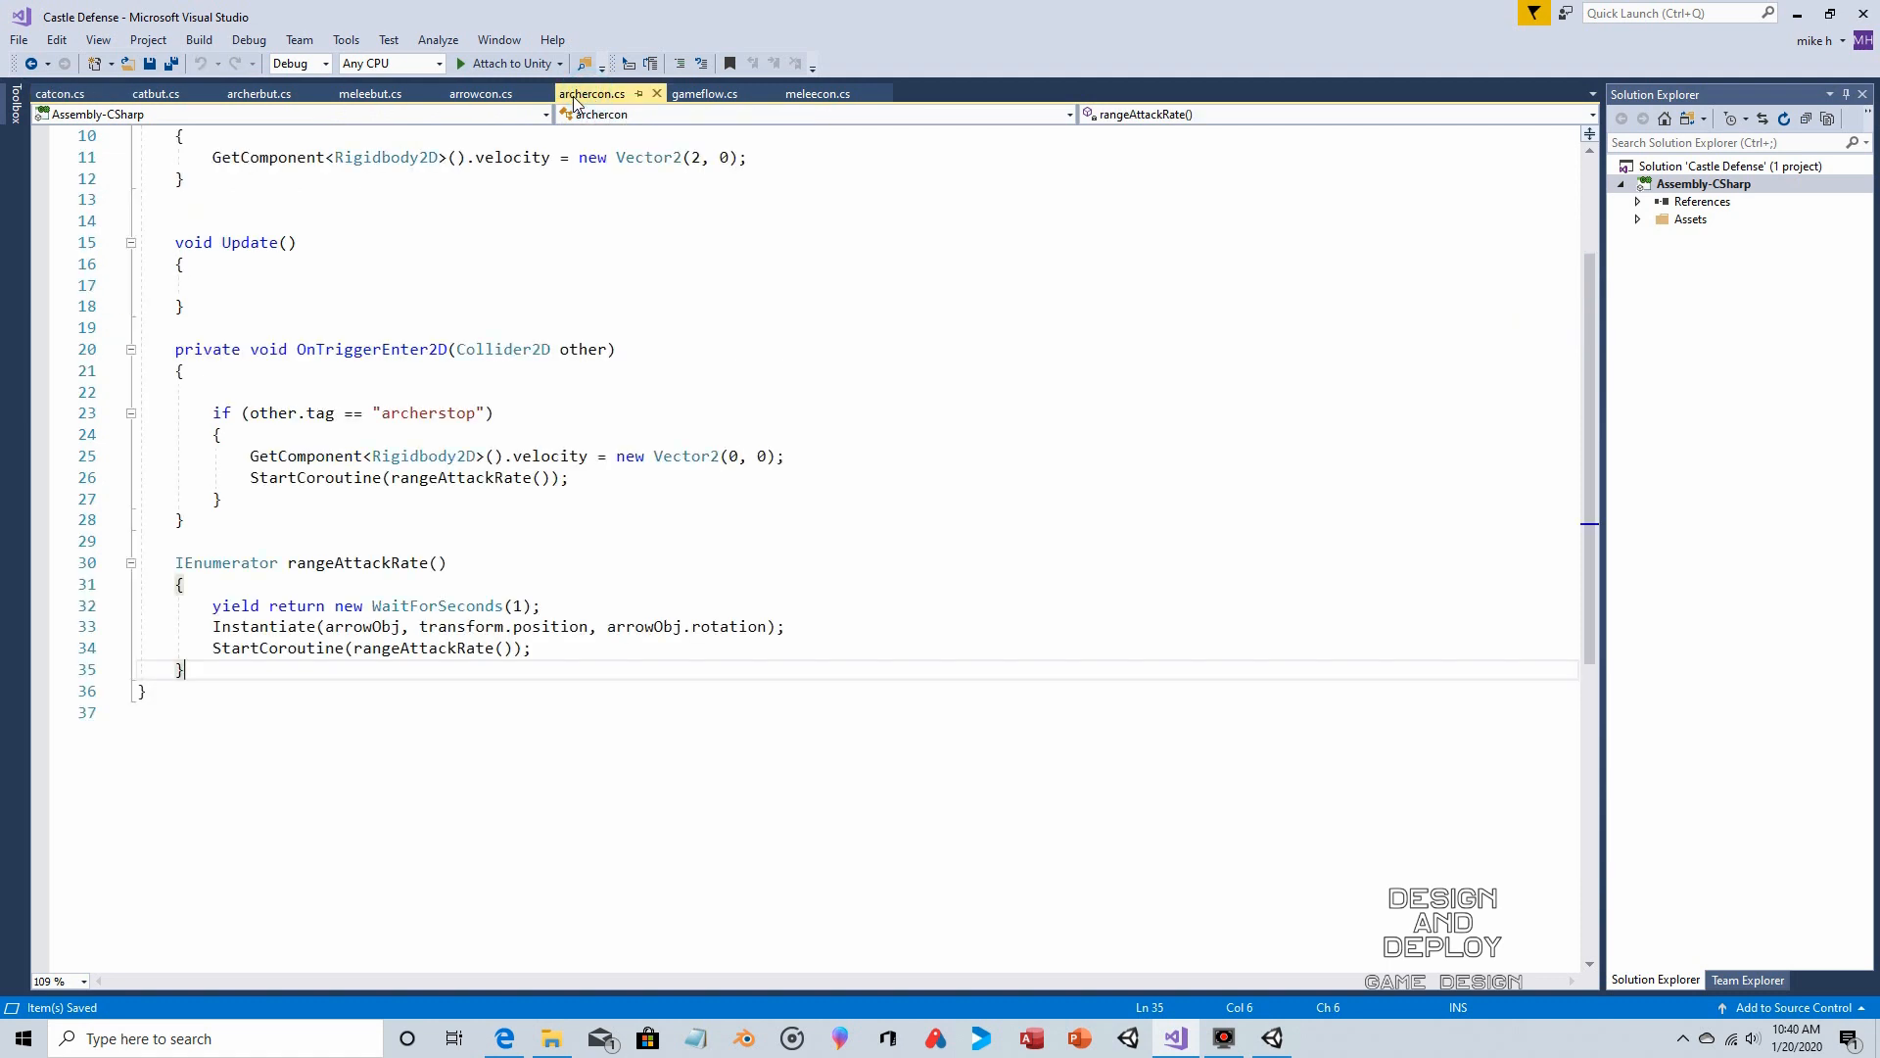
{"action": "scroll", "coordinate": [408, 452], "scroll_direction": "up", "scroll_amount": 1}
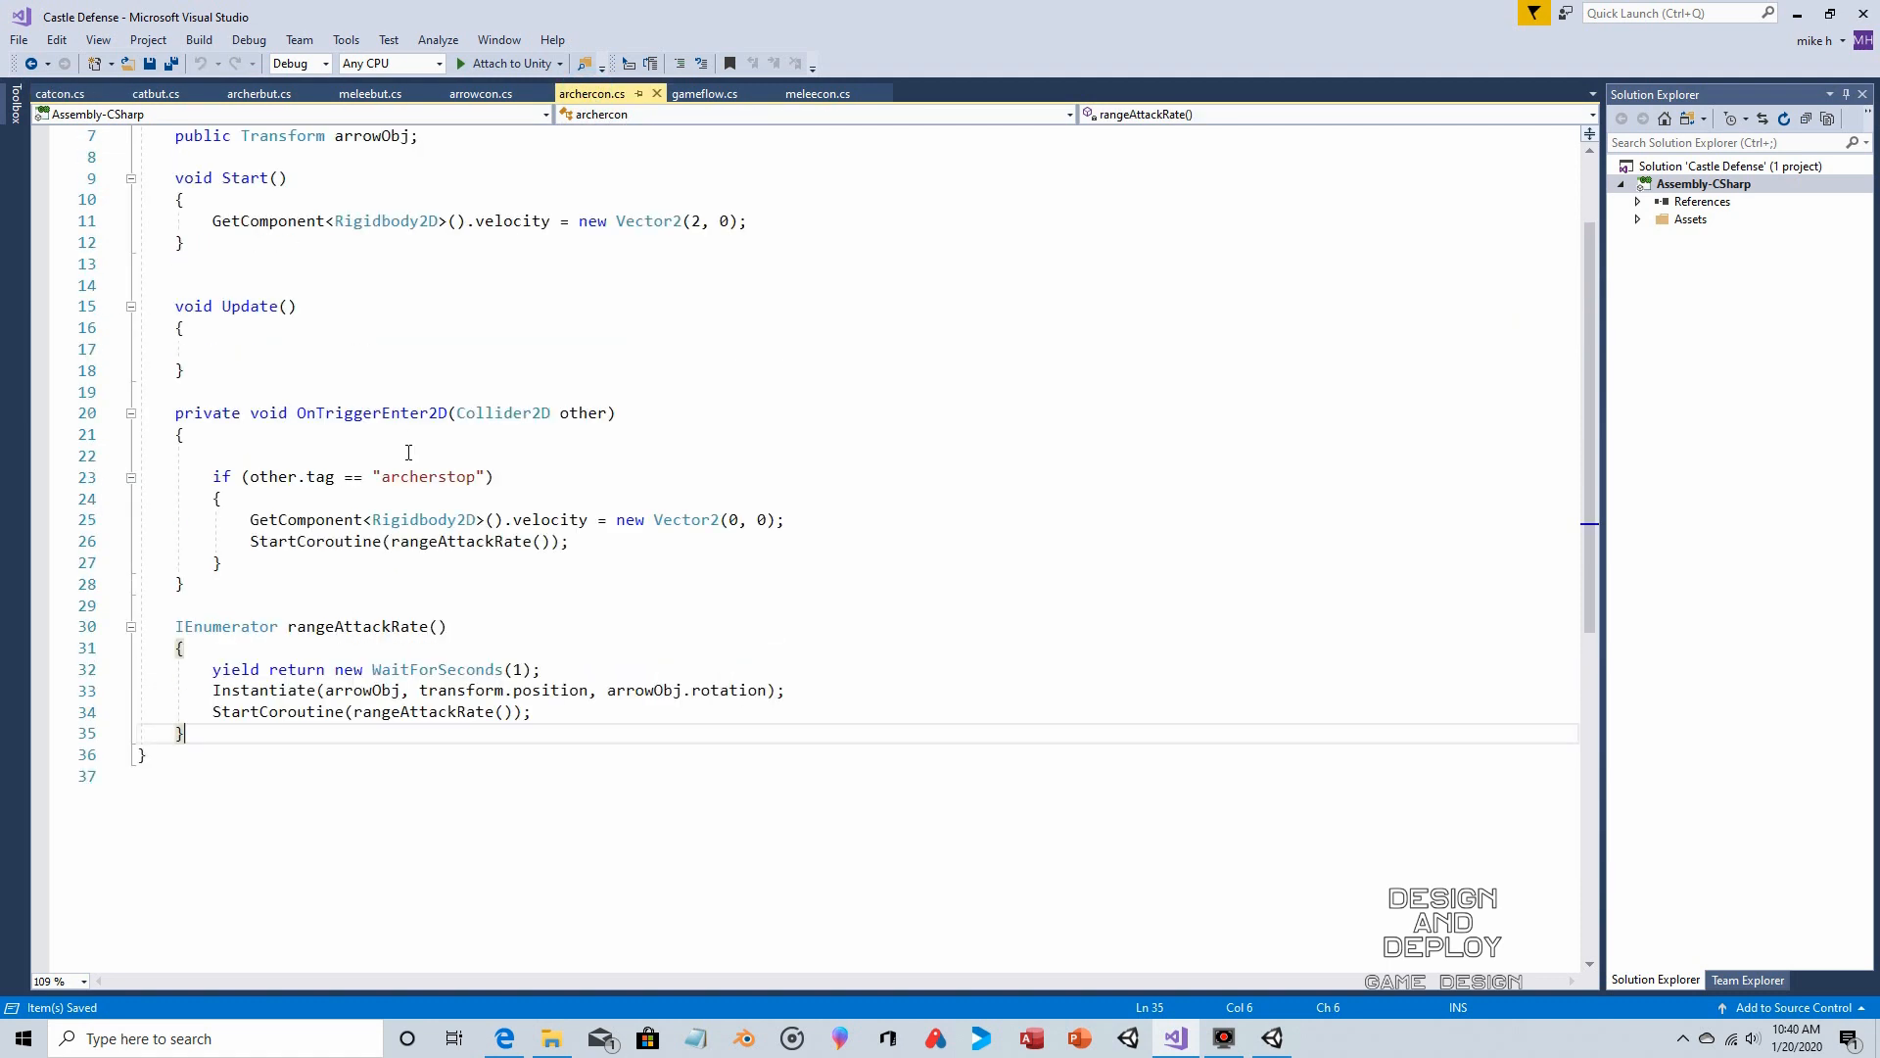
{"action": "scroll", "coordinate": [402, 492], "scroll_direction": "up", "scroll_amount": 1}
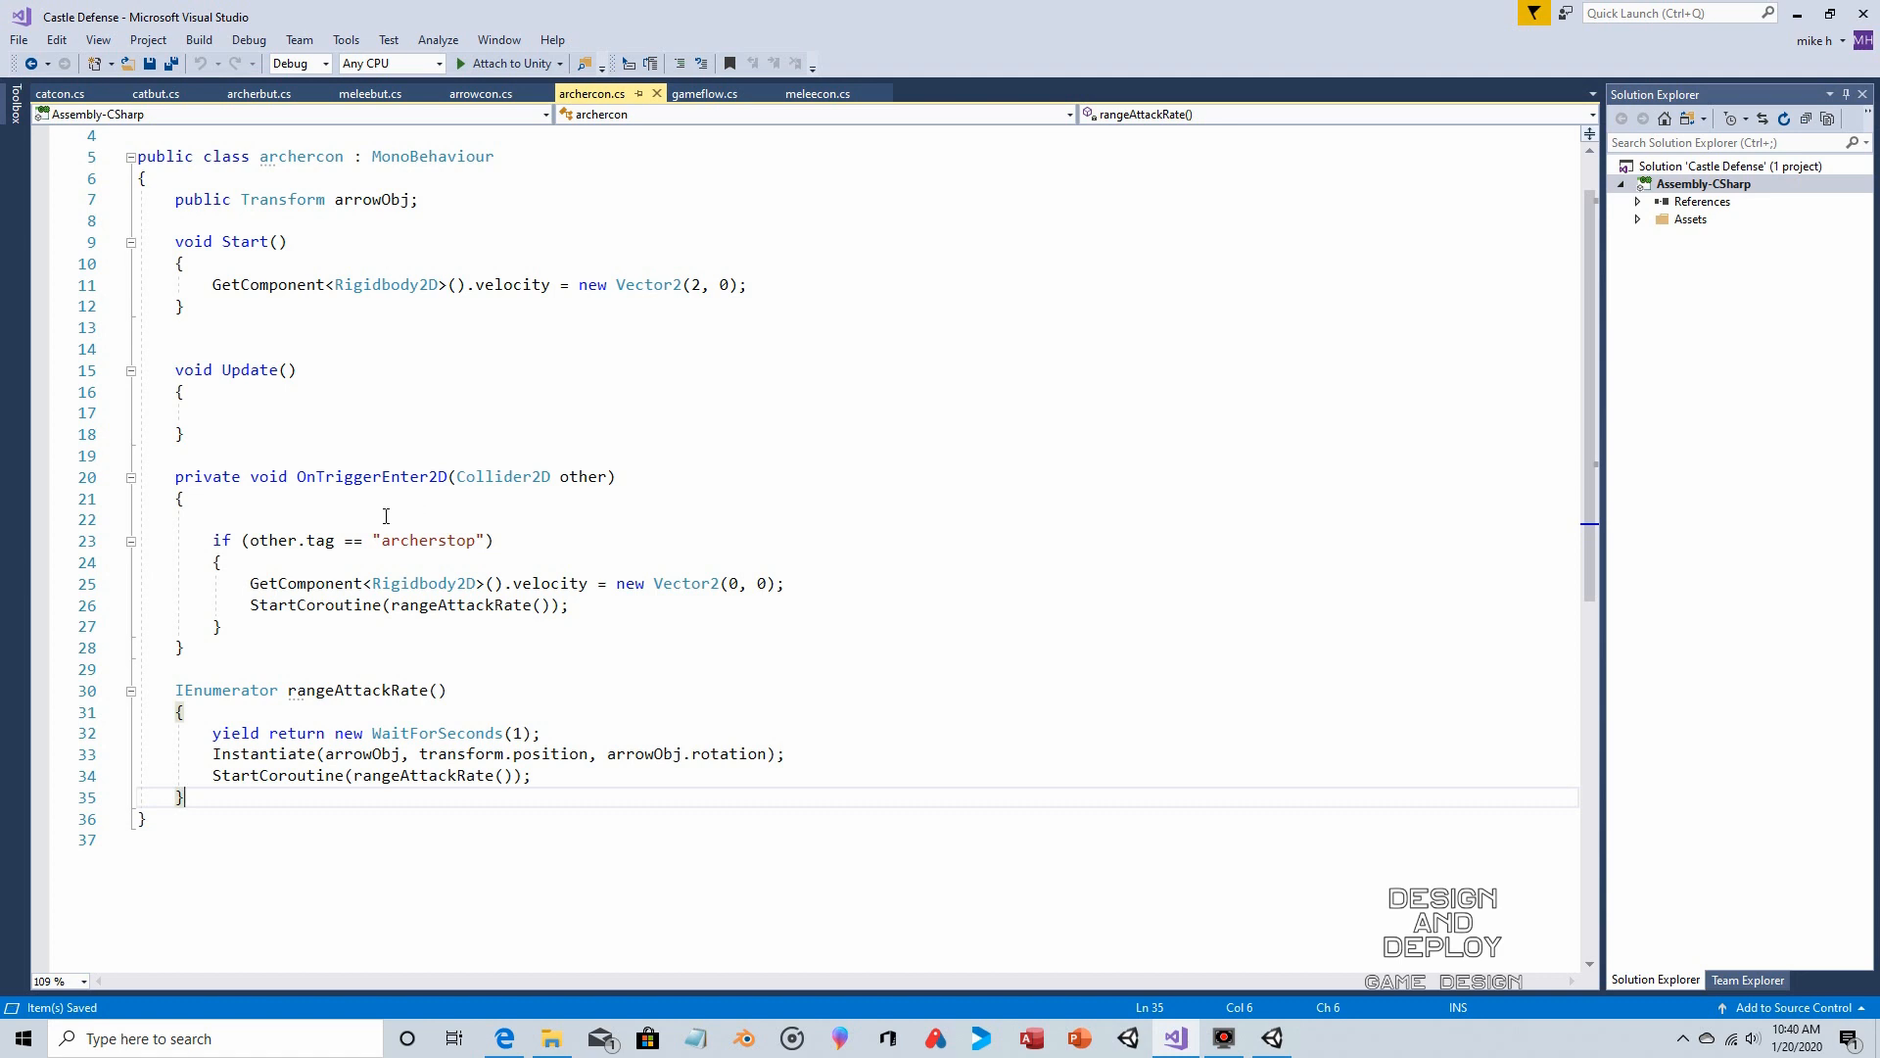
{"action": "left_click_drag", "start_coordinate": [148, 486], "coordinate": [213, 646]}
{"action": "key", "text": "ctrl+c"}
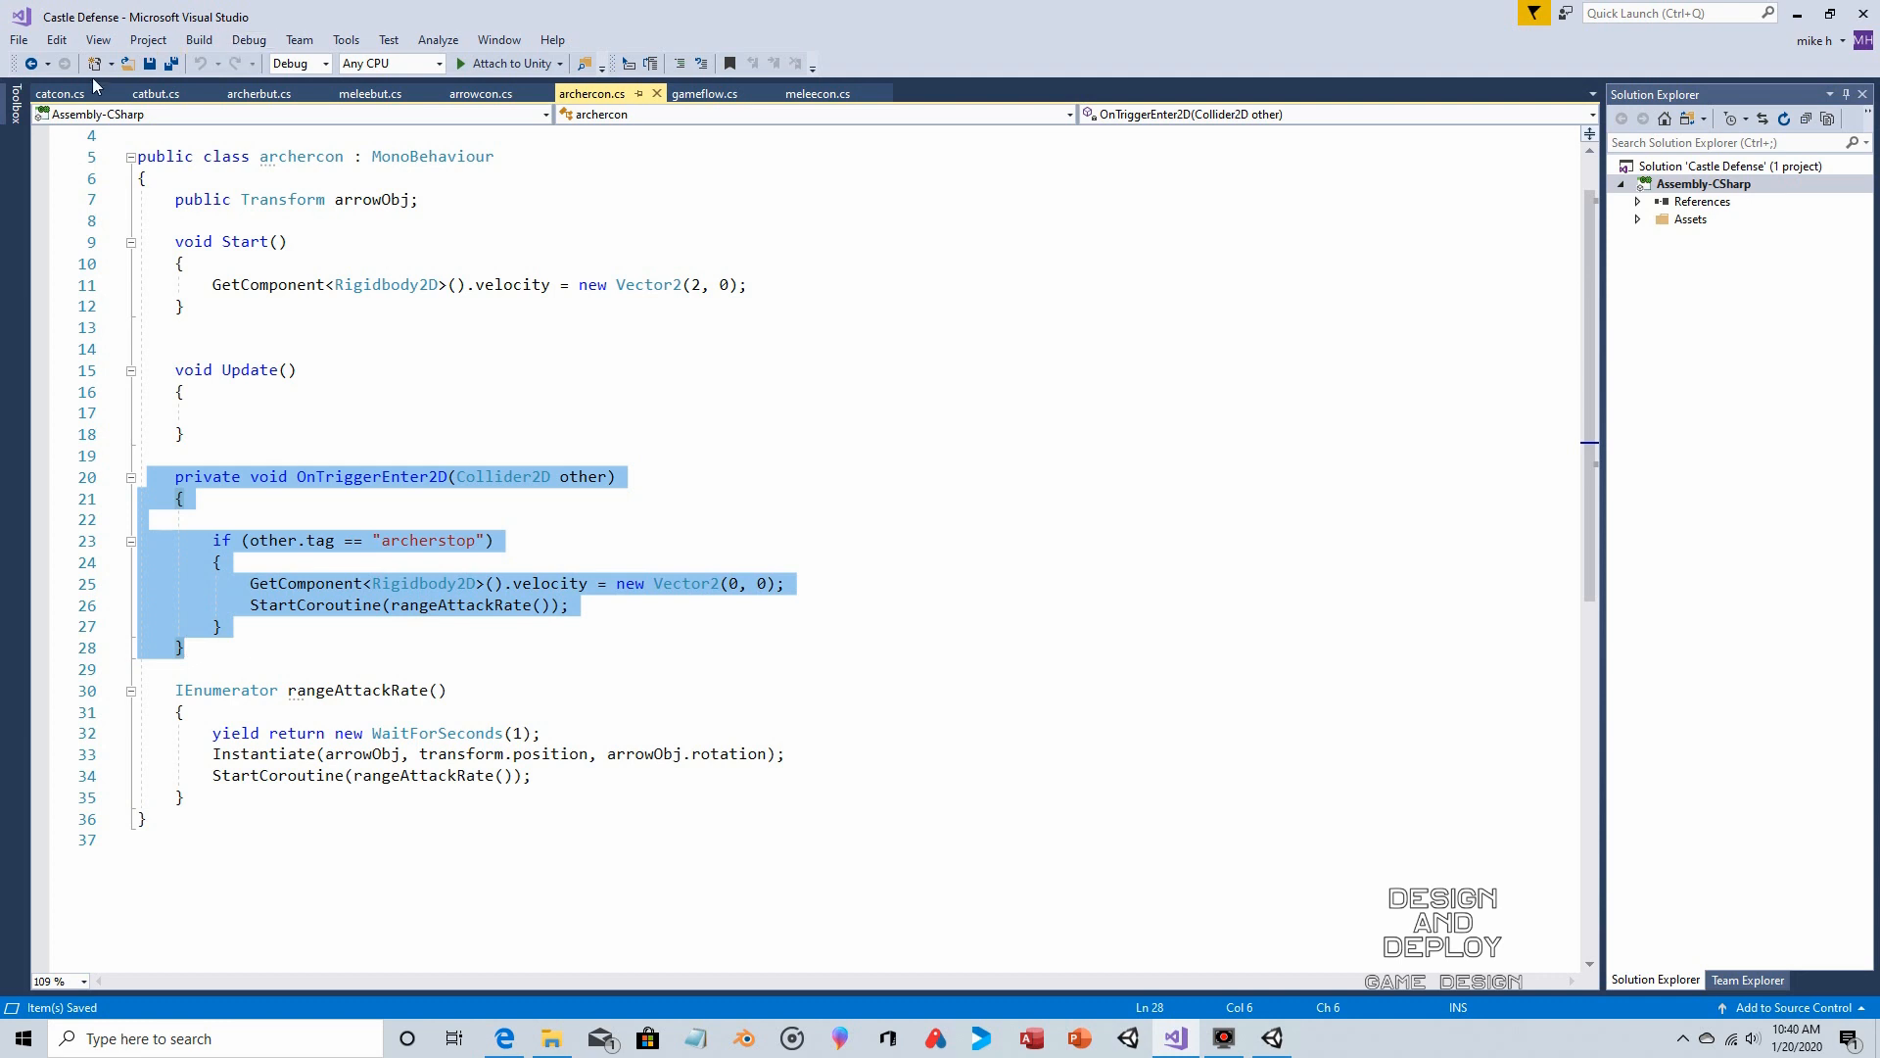
{"action": "left_click", "coordinate": [59, 93]}
{"action": "left_click", "coordinate": [239, 481]}
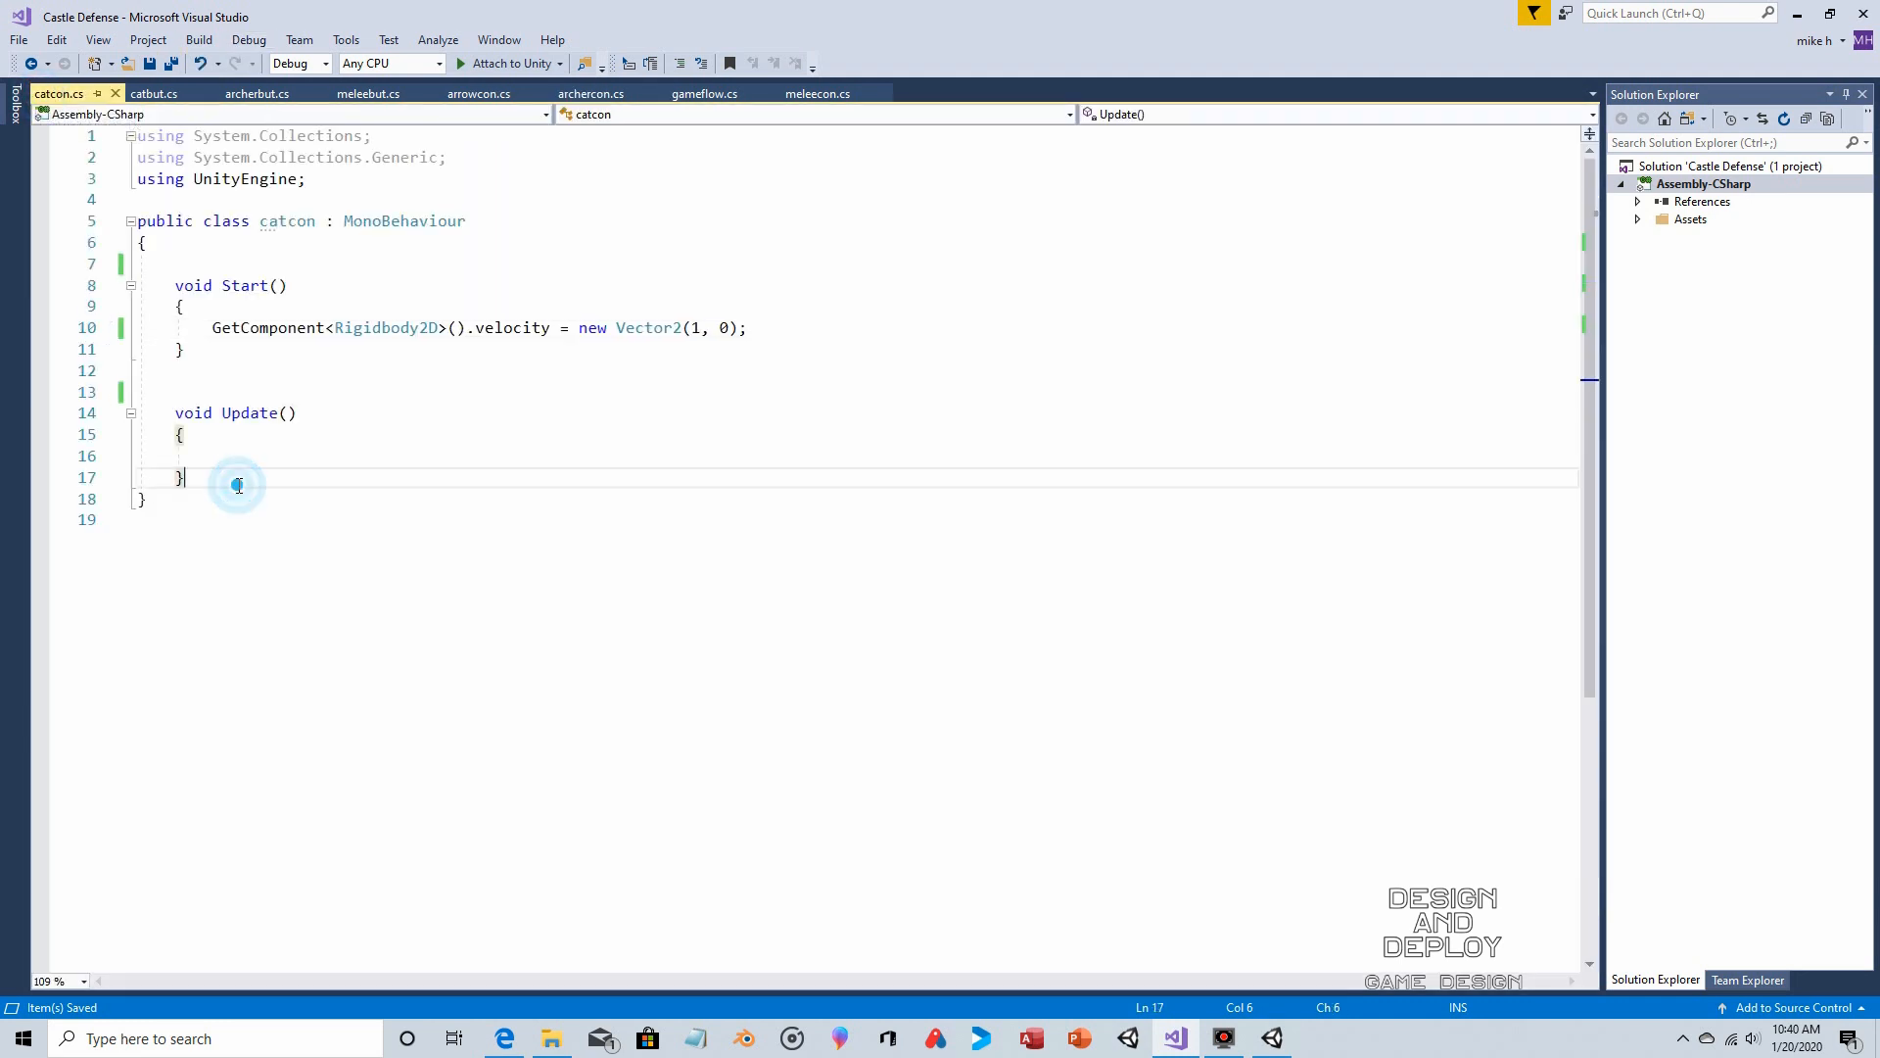
{"action": "key", "text": "Return"}
{"action": "key", "text": "Return"}
{"action": "key", "text": "ctrl+v"}
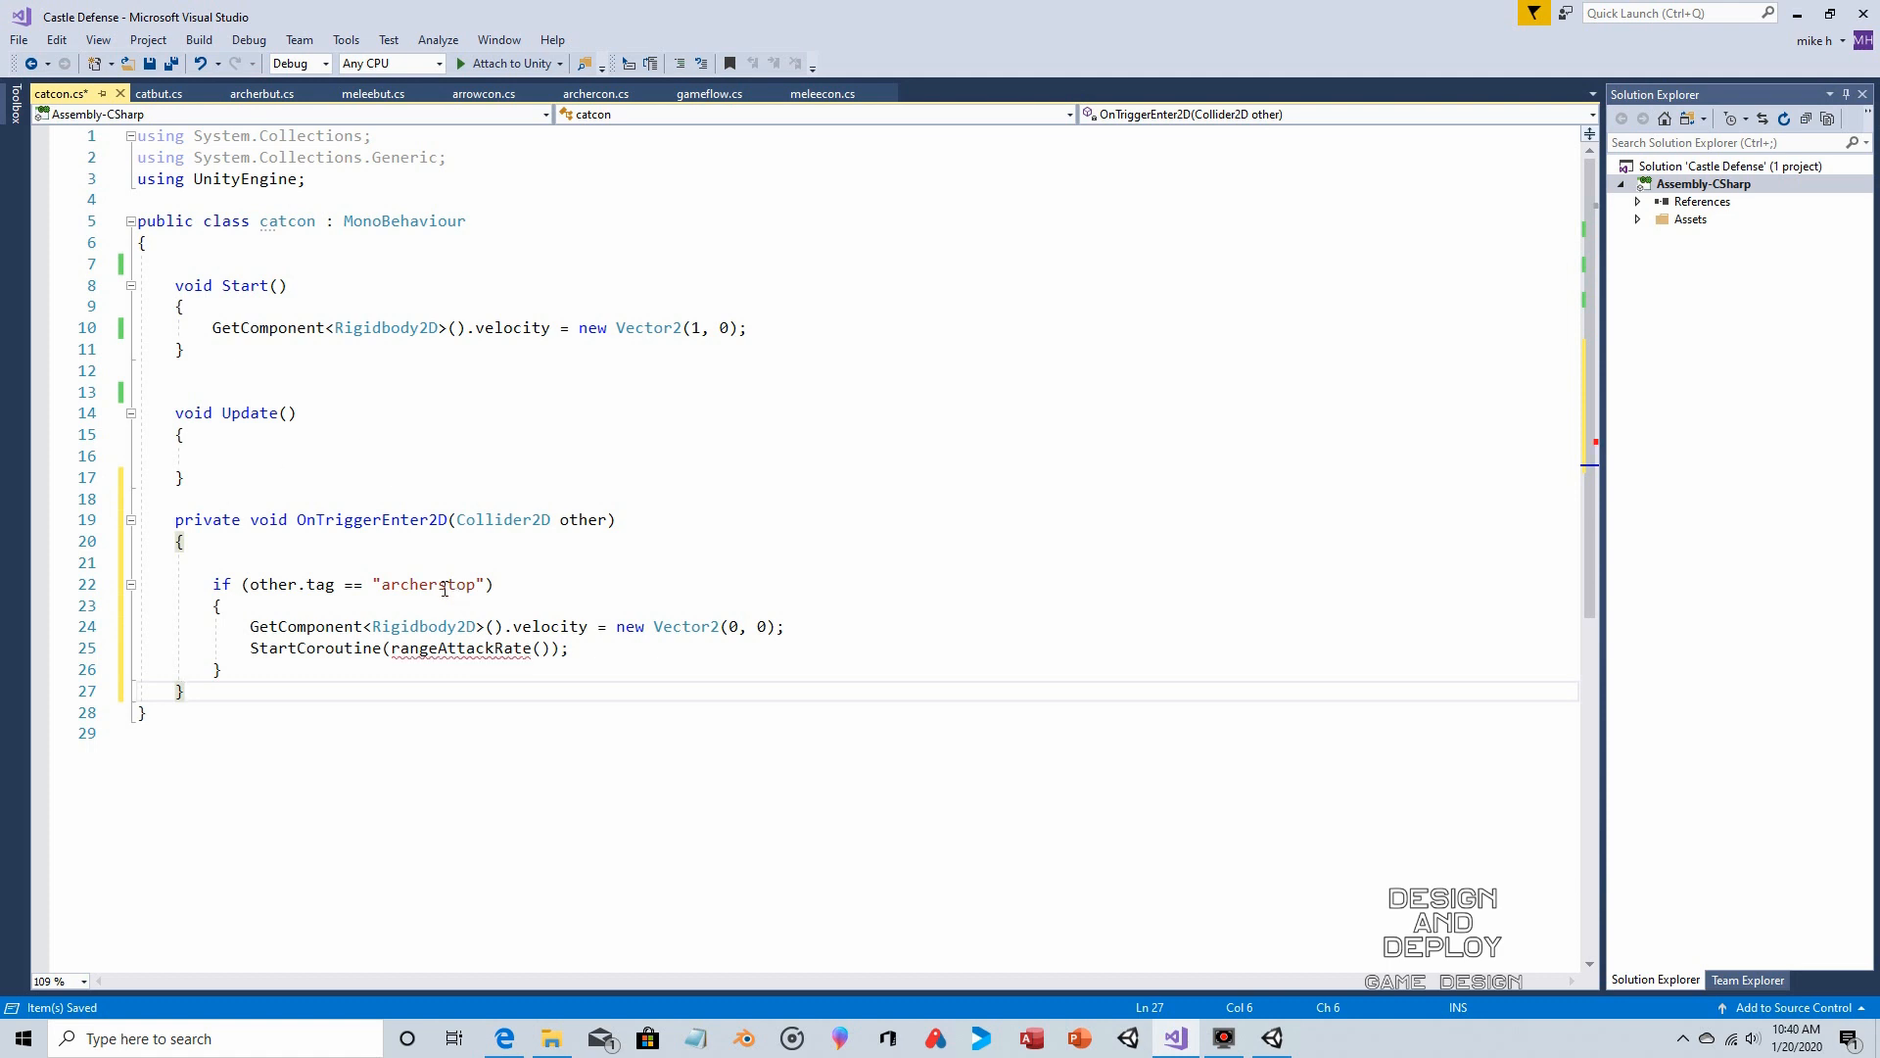
Change the compared tag in catcon's trigger method to "catstop", comment out the StartCoroutine line, and save the script
{"action": "left_click_drag", "start_coordinate": [438, 584], "coordinate": [381, 584]}
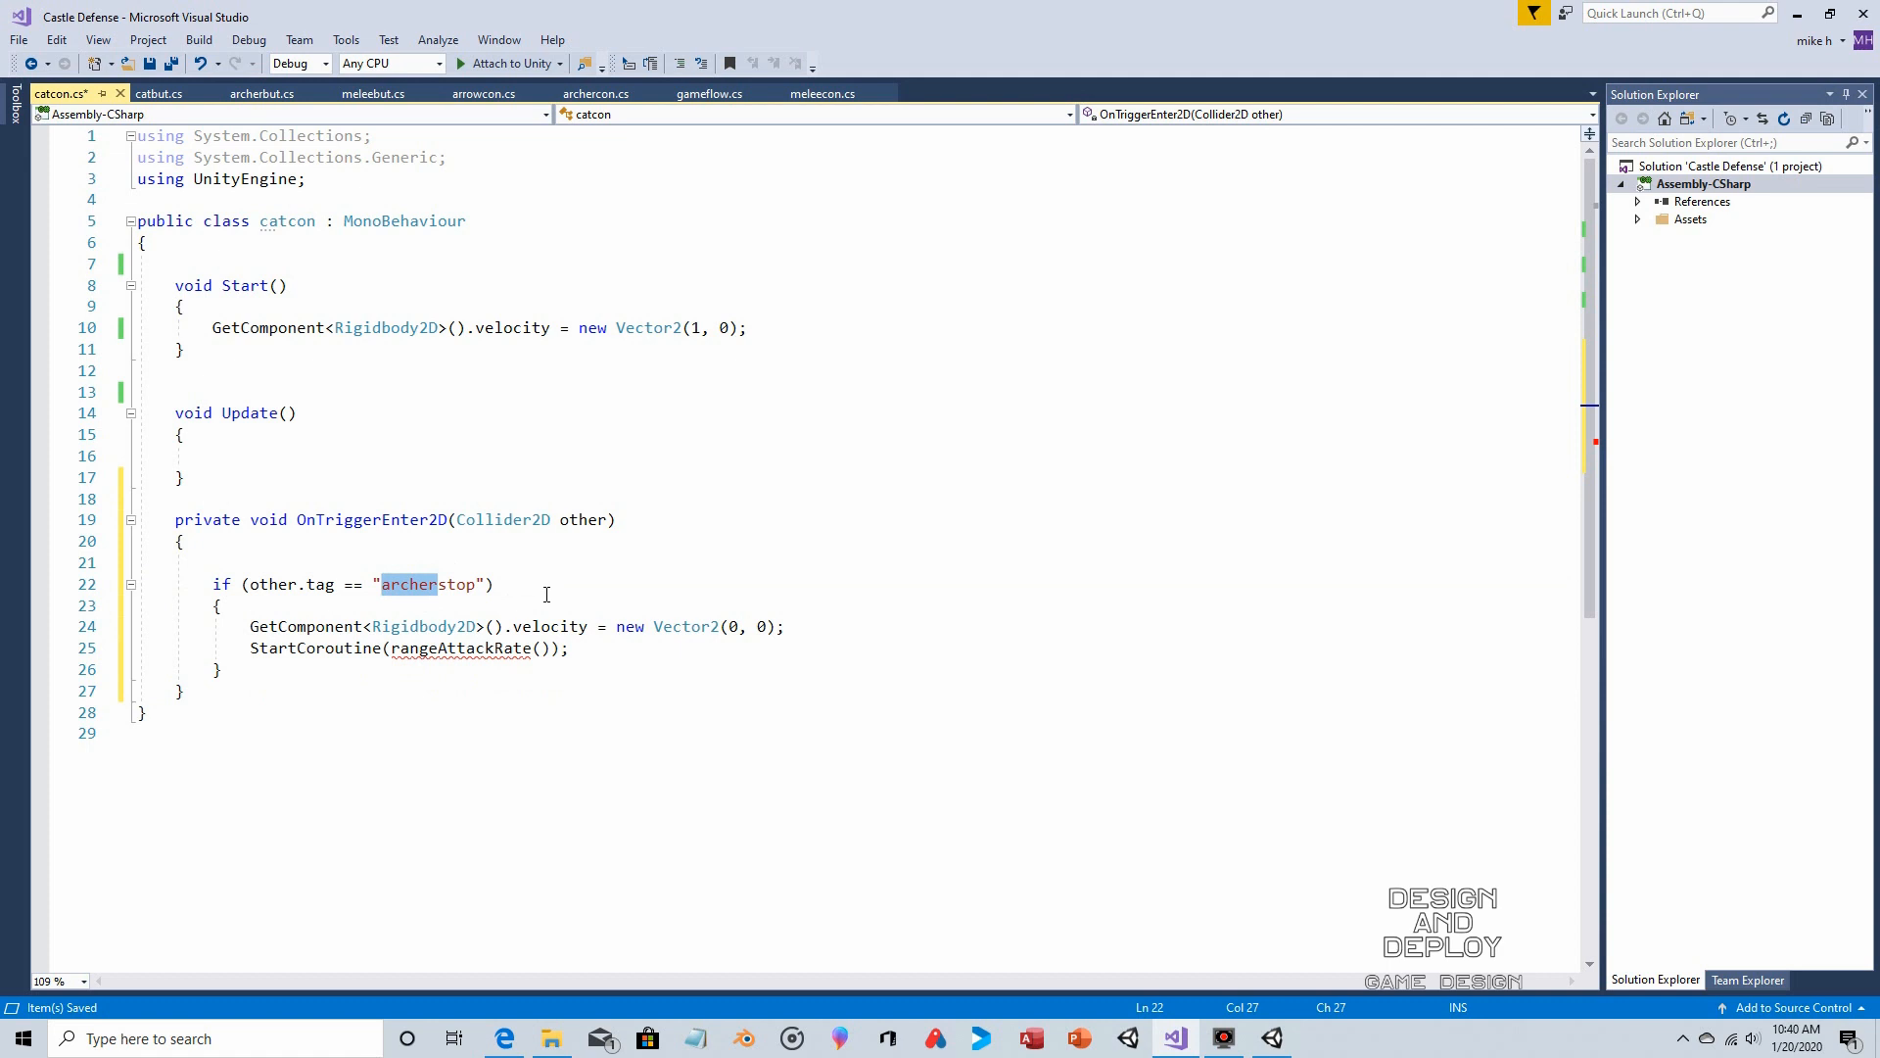
{"action": "type", "text": "cat"}
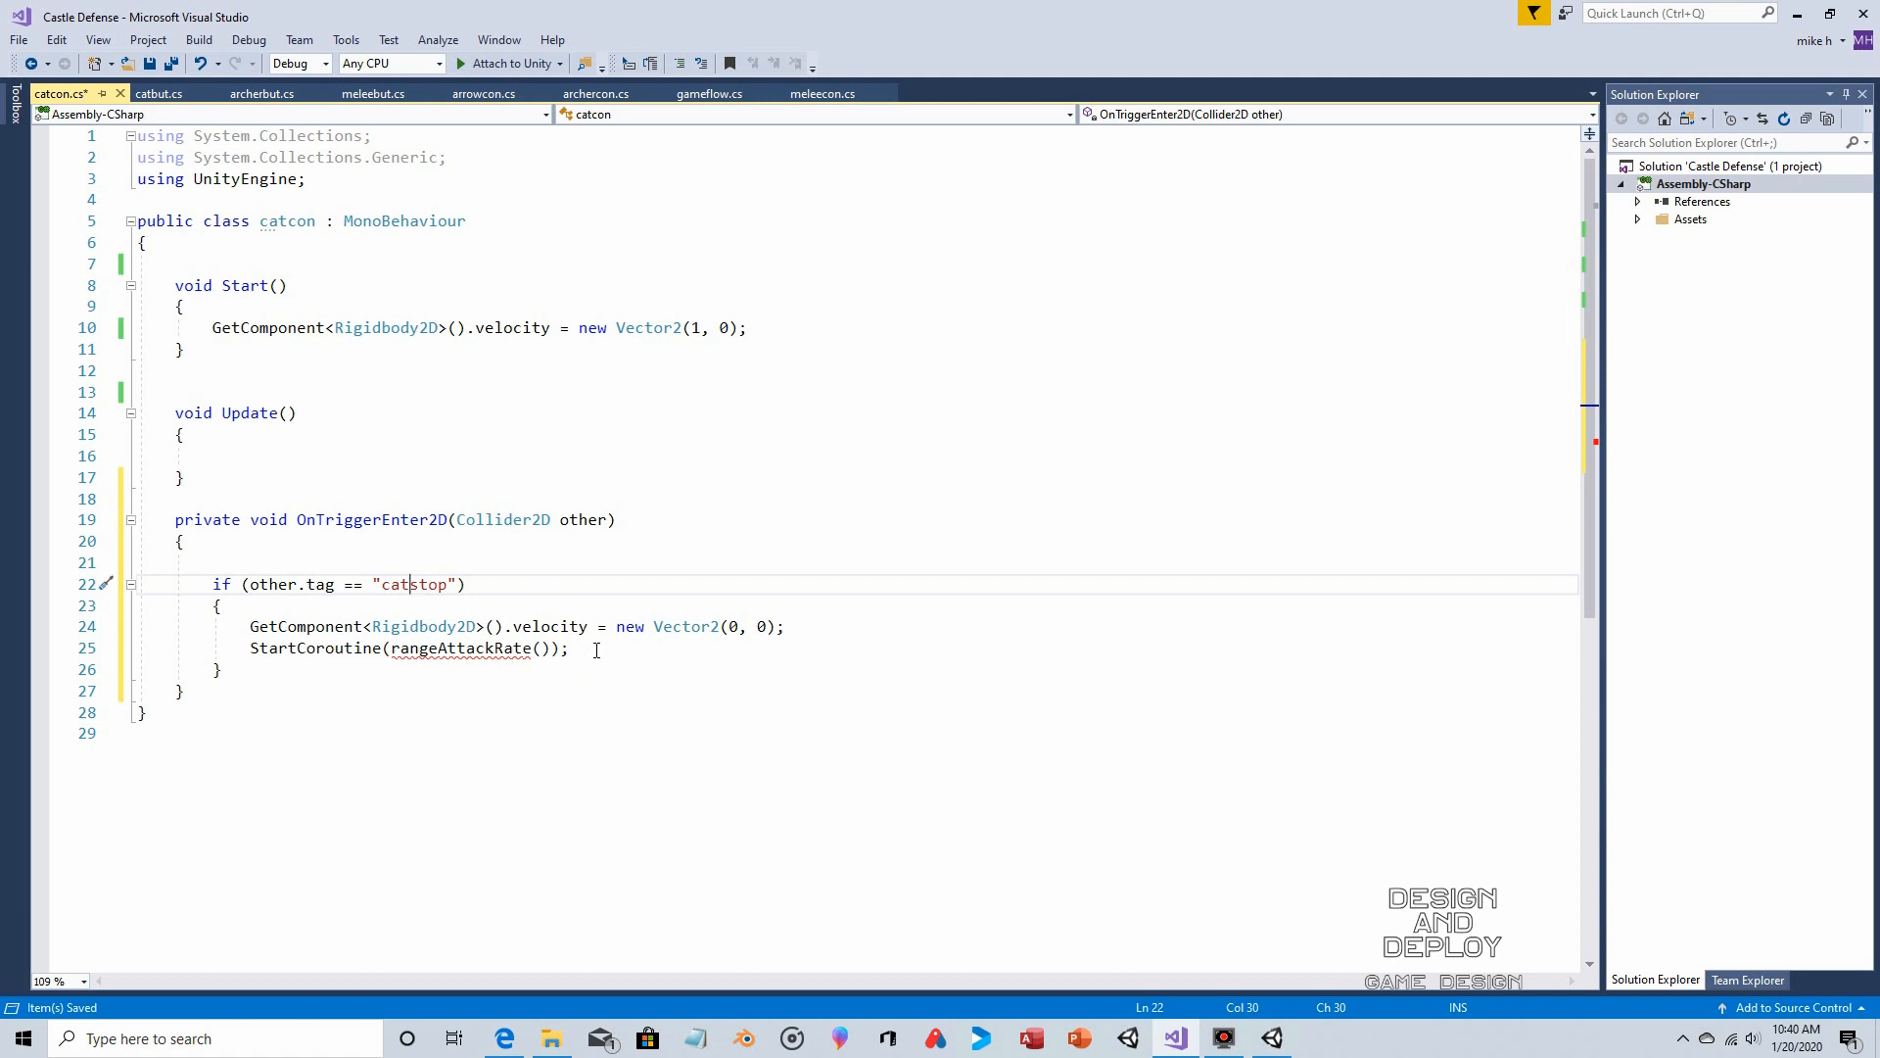
{"action": "left_click", "coordinate": [240, 648]}
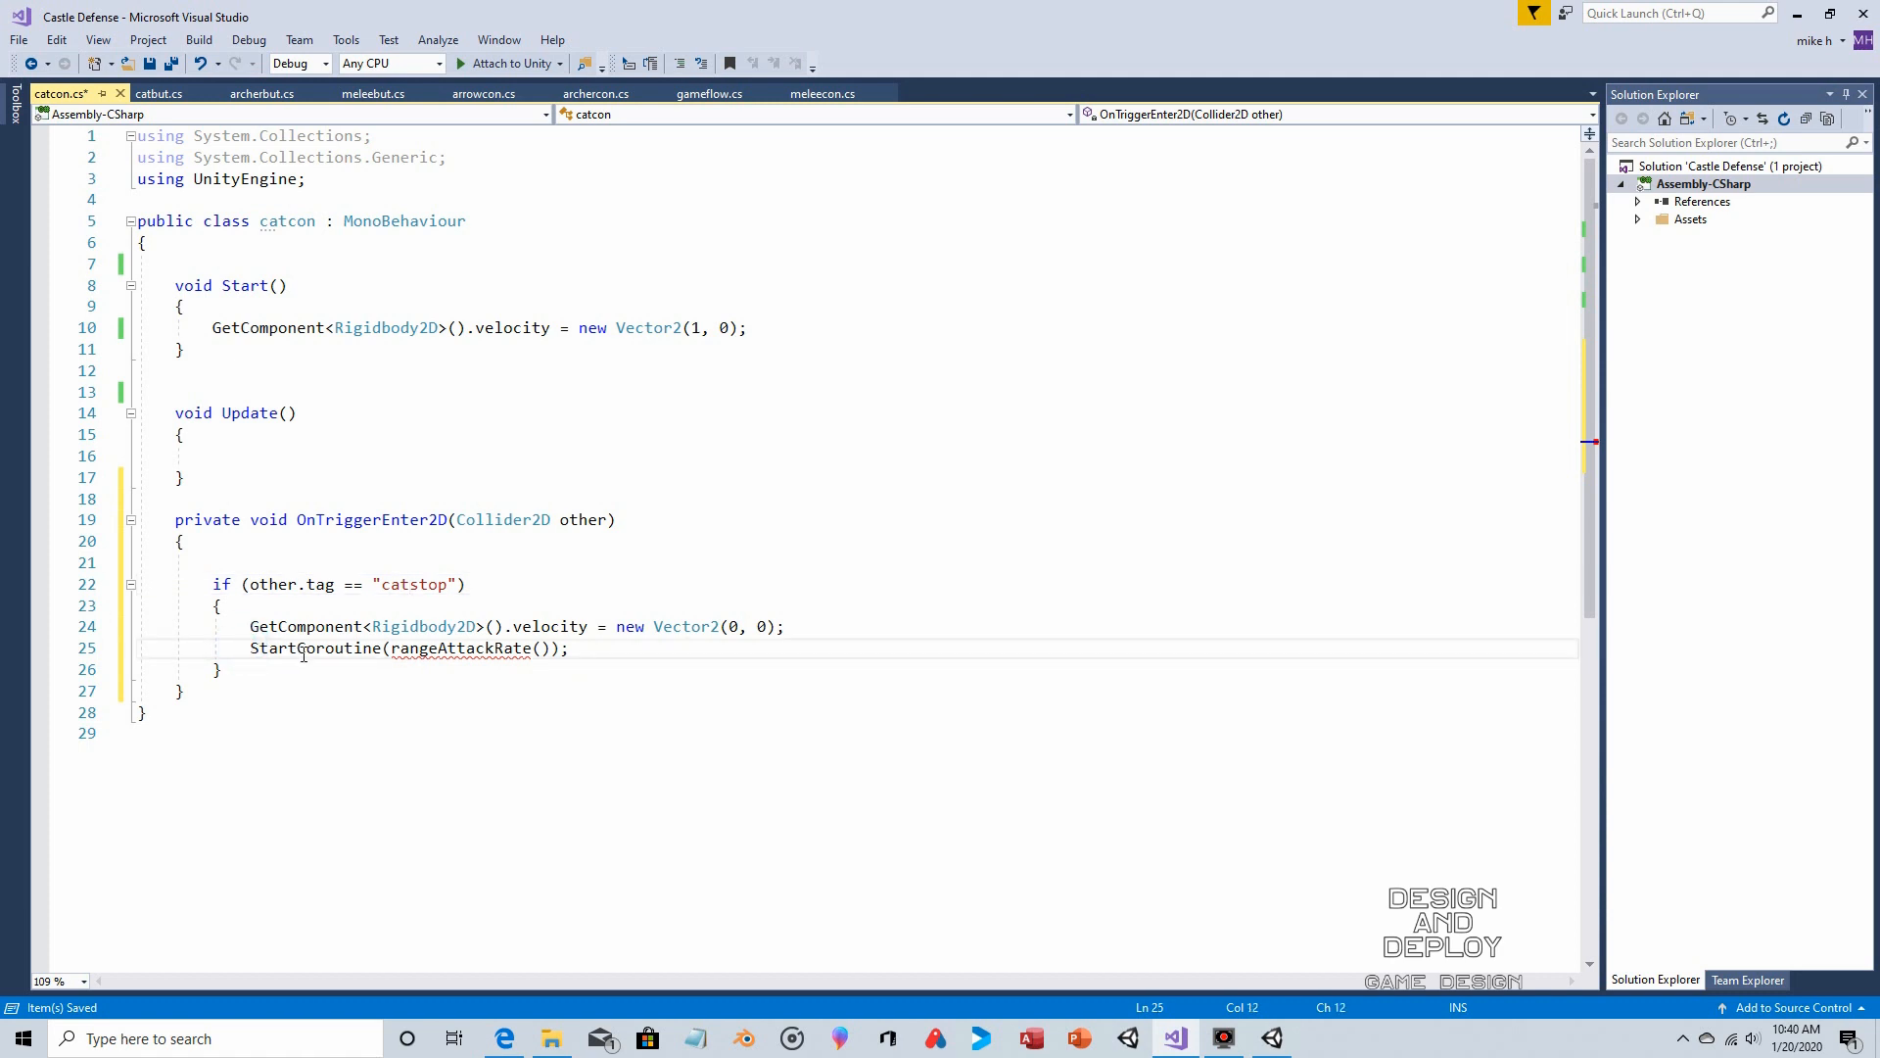
{"action": "type", "text": "//"}
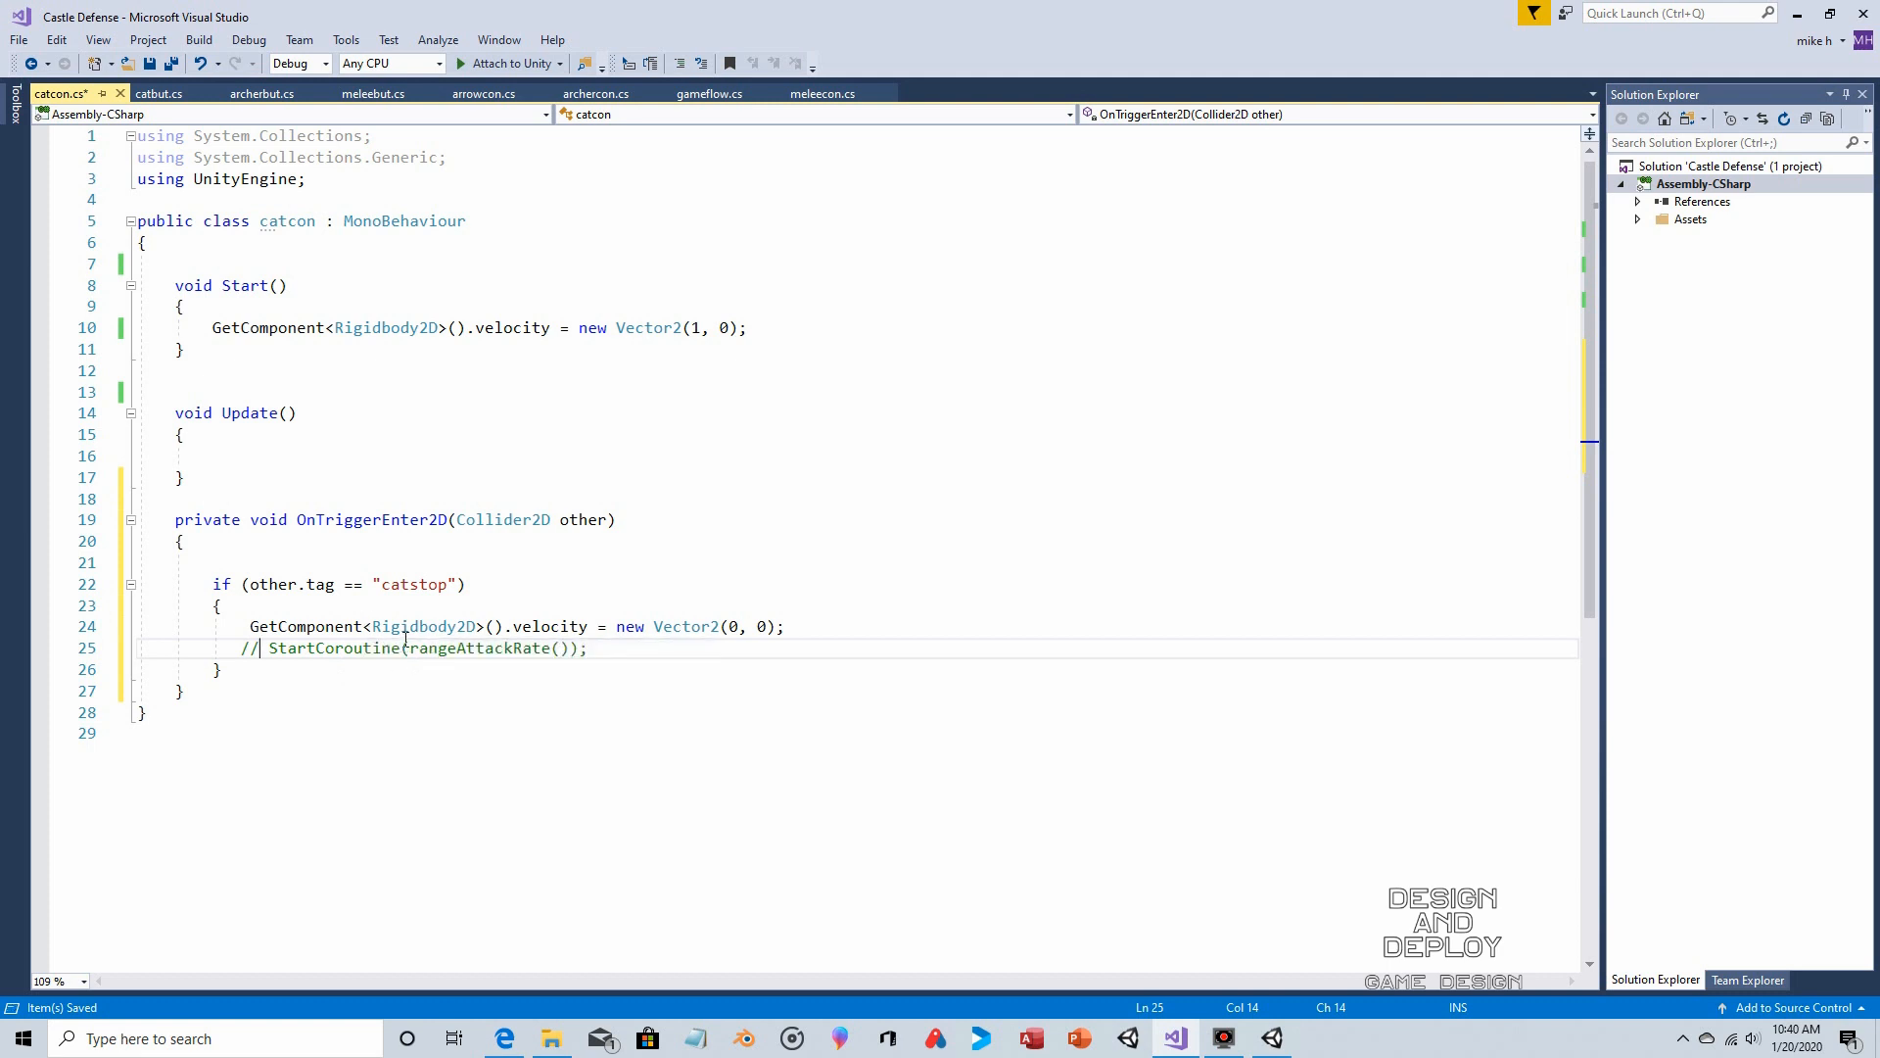
{"action": "left_click", "coordinate": [149, 62]}
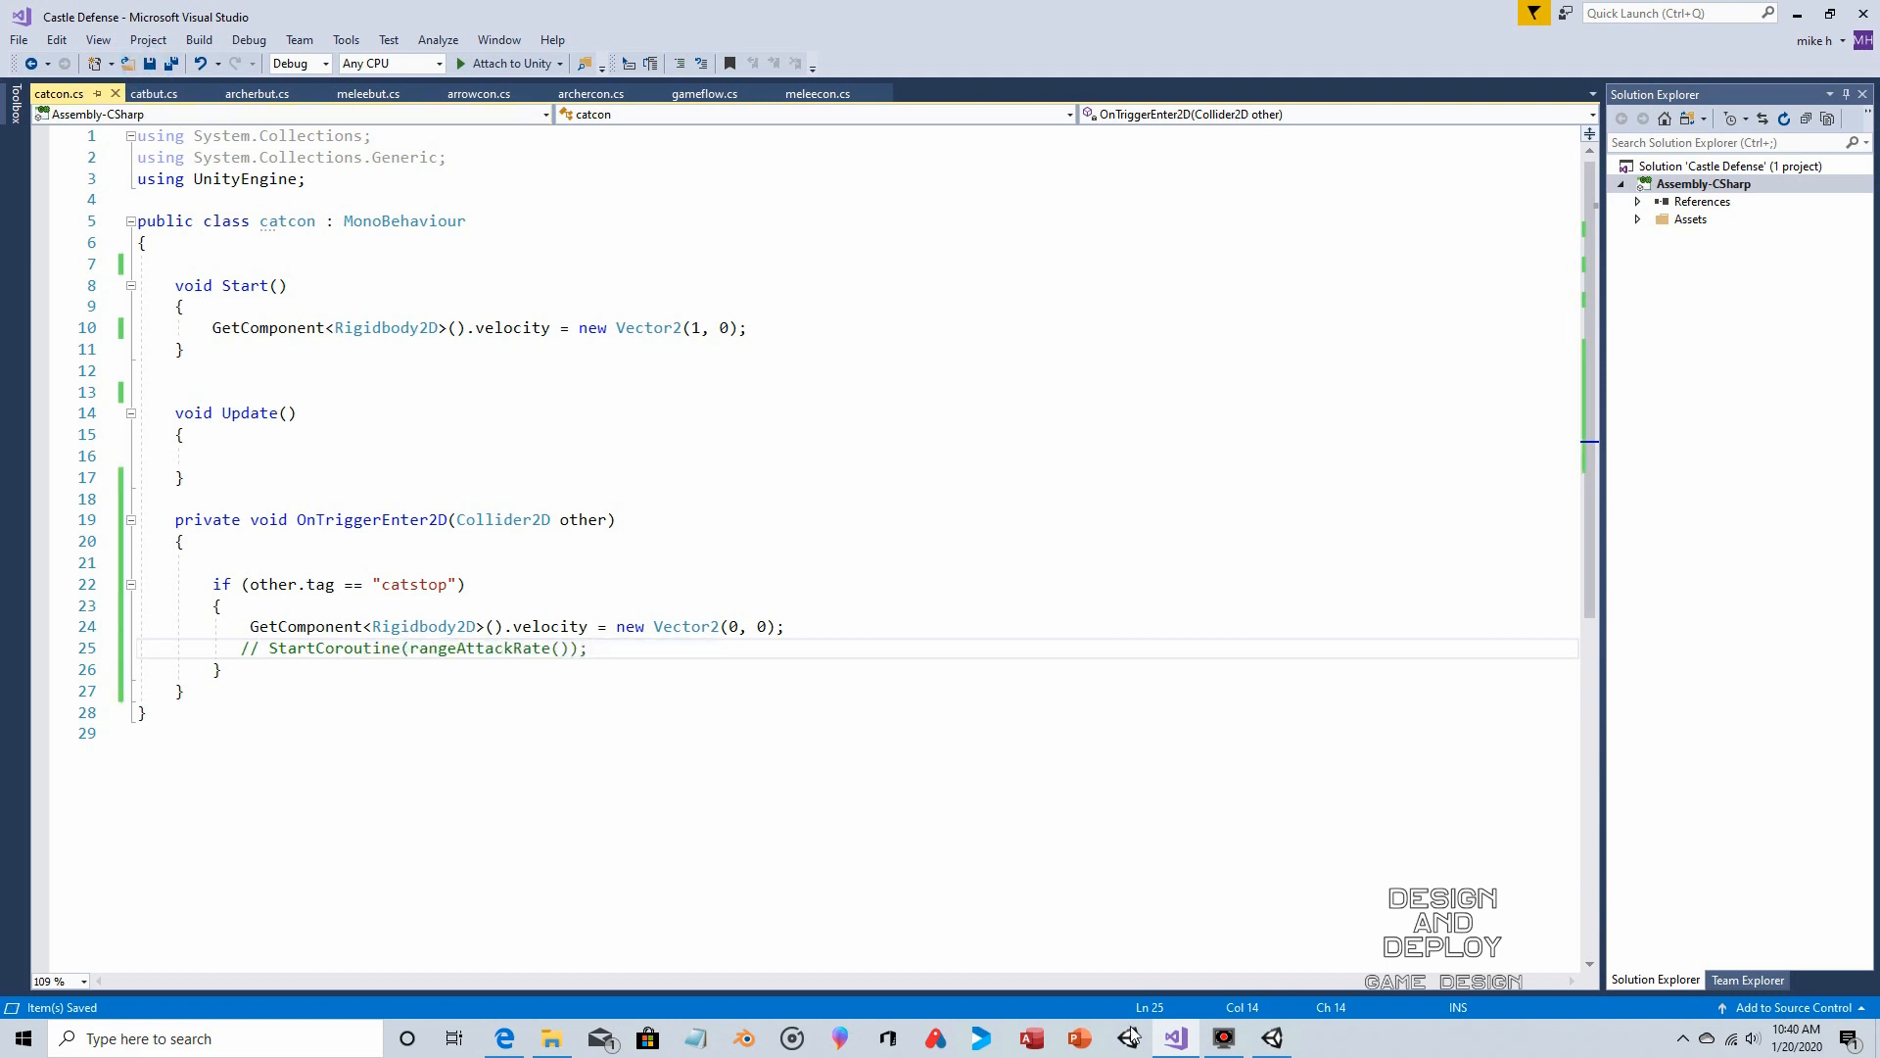
Switch to Unity and add a new tag named catstop to the project's tag list
{"action": "left_click", "coordinate": [1272, 1038]}
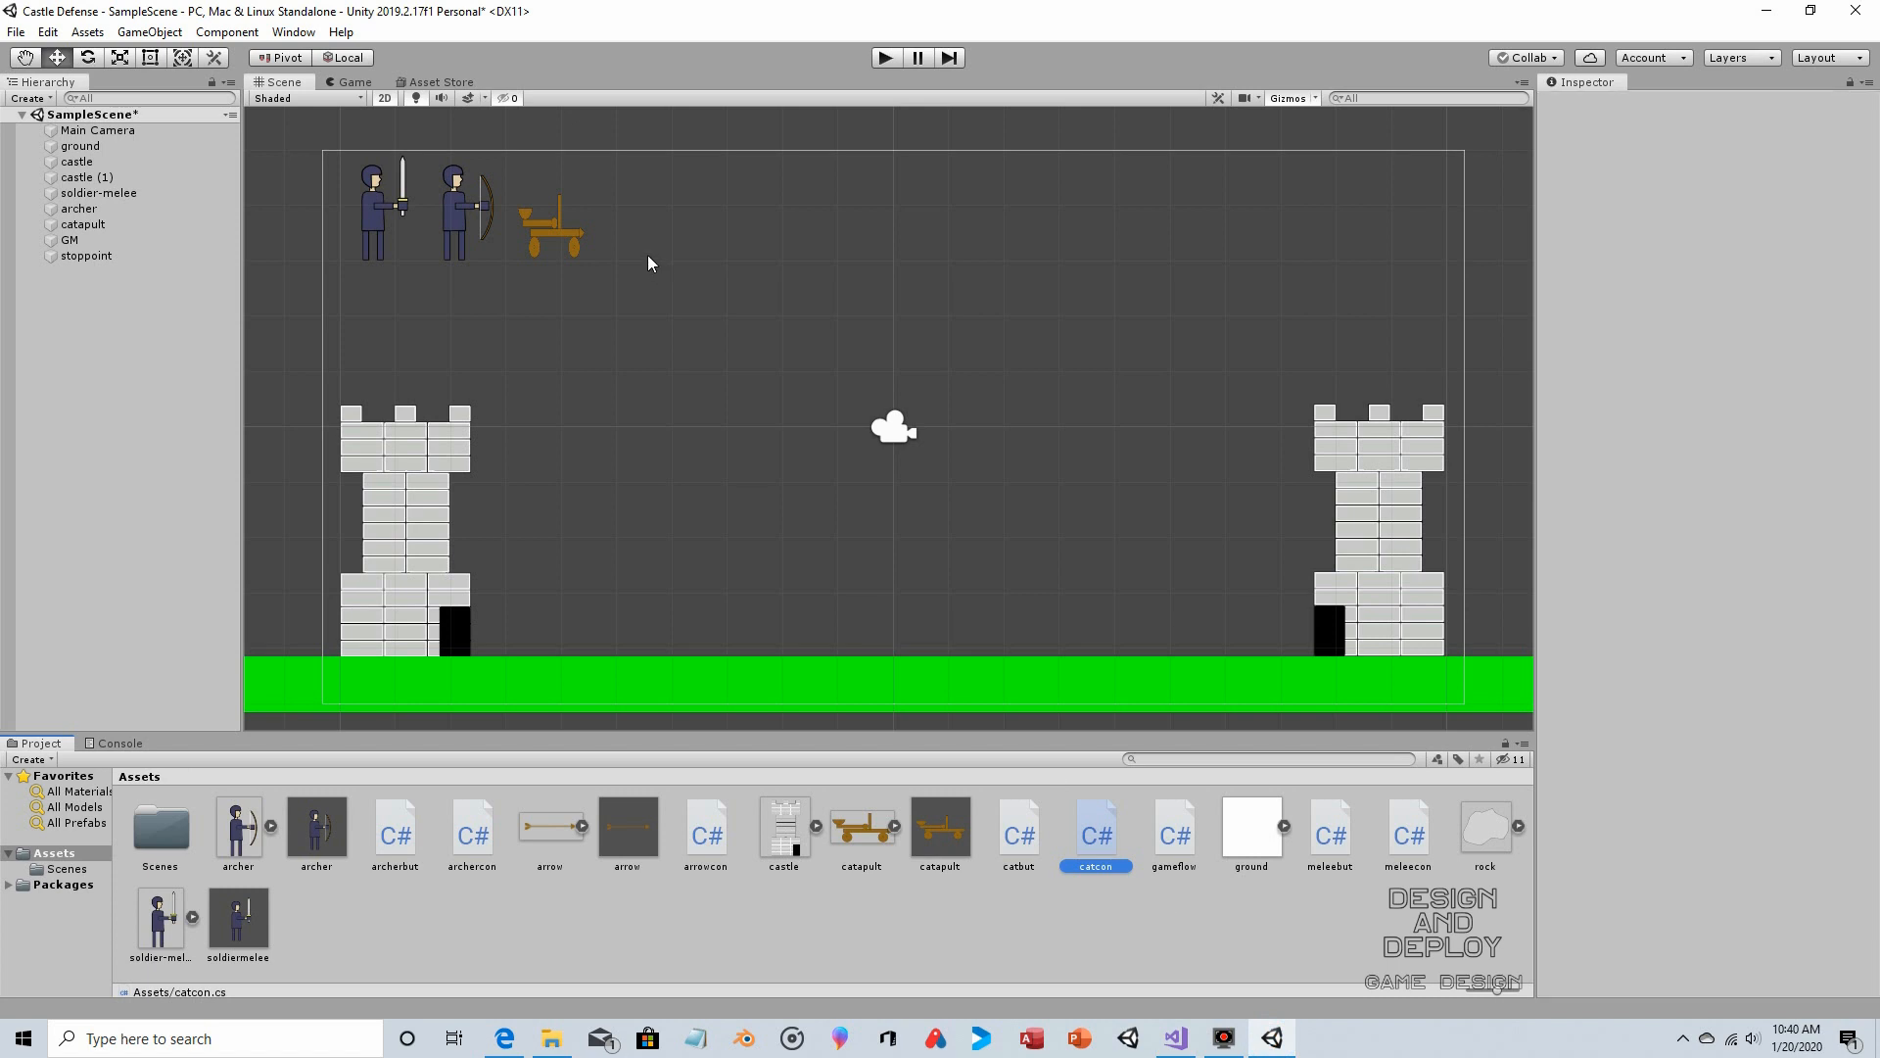
{"action": "left_click", "coordinate": [555, 235]}
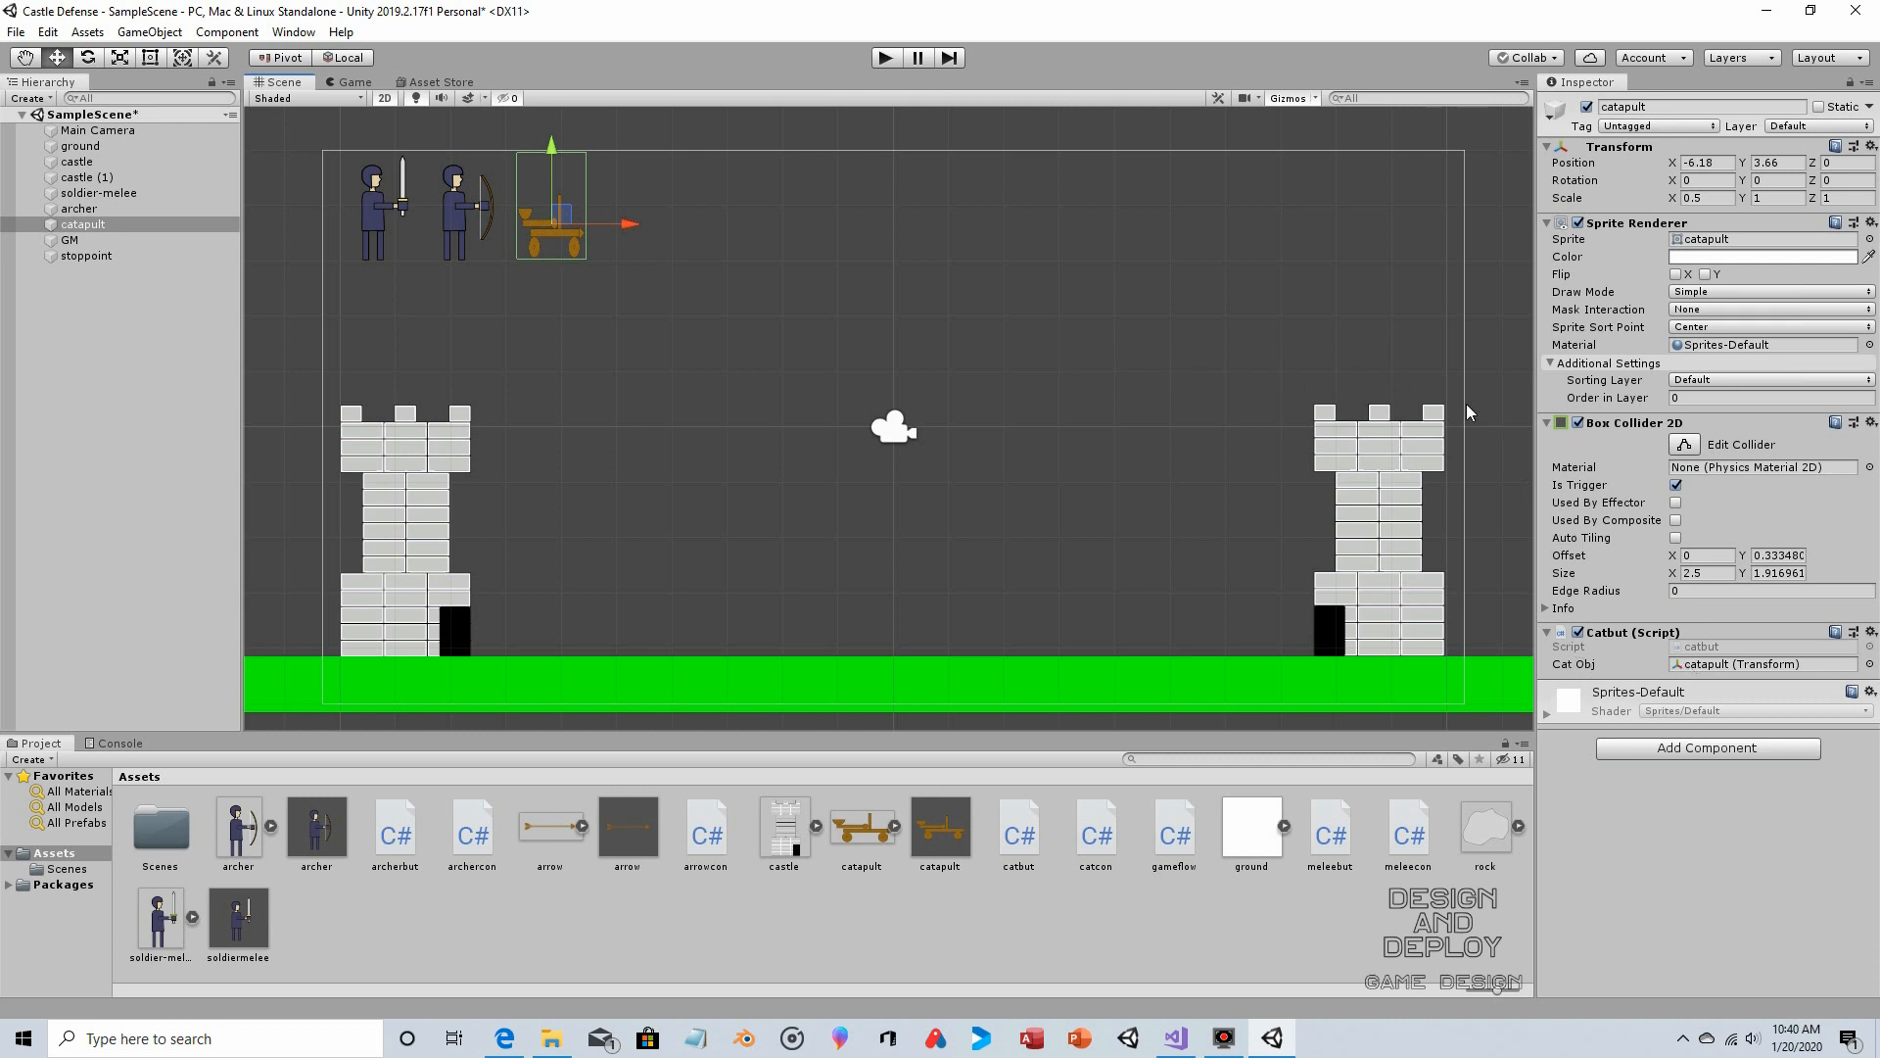
{"action": "left_click", "coordinate": [941, 823]}
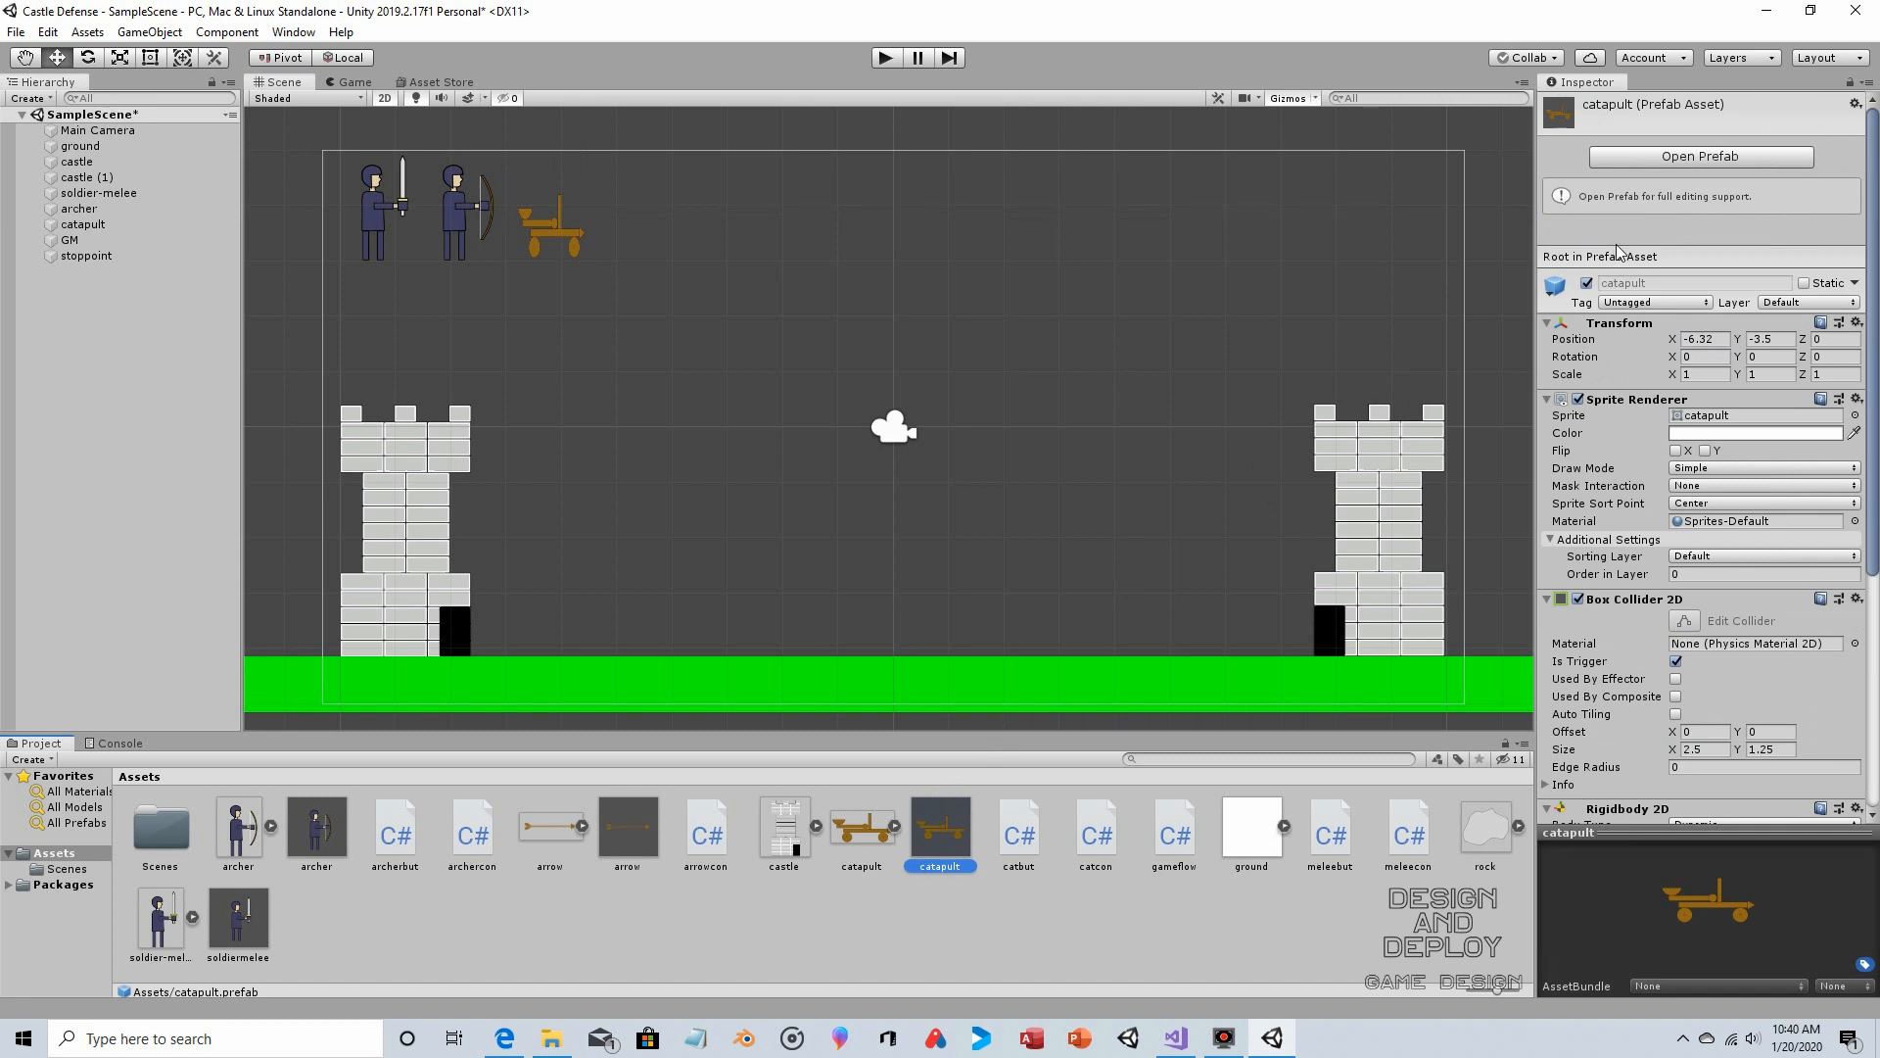
{"action": "left_click", "coordinate": [1654, 305]}
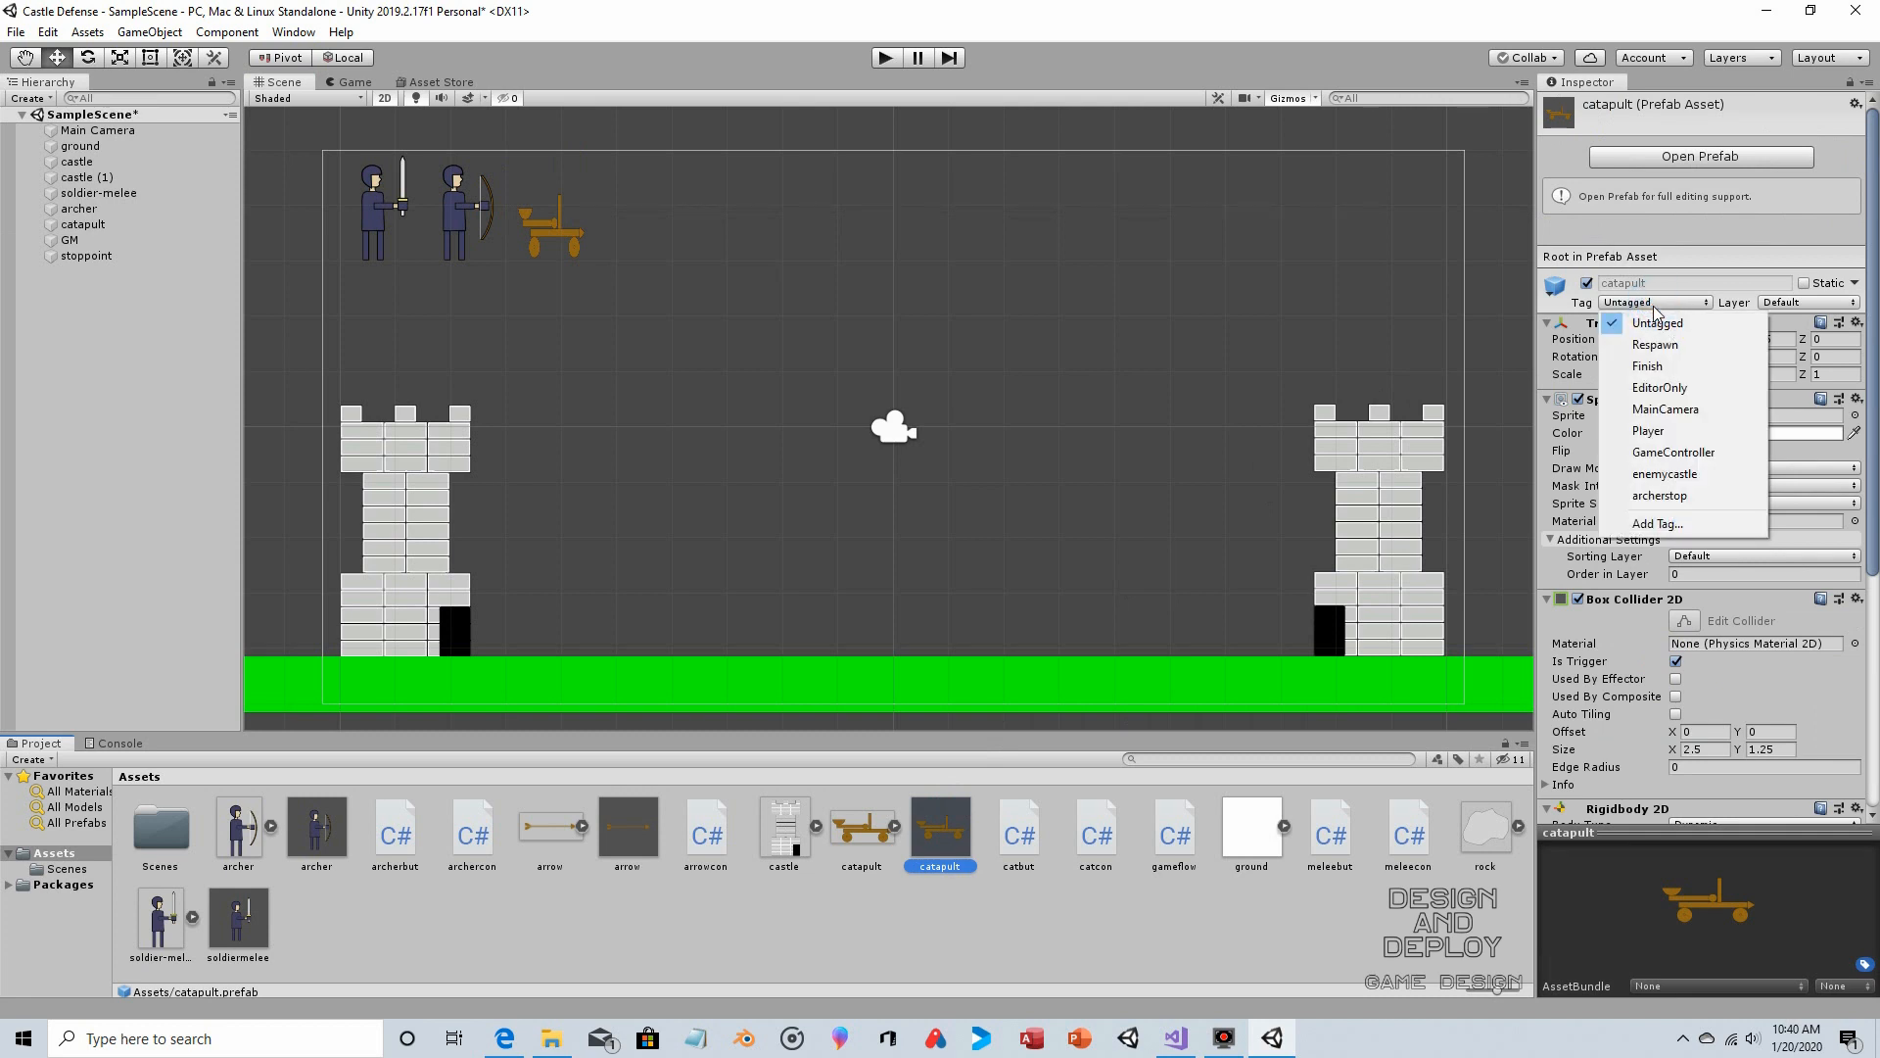
{"action": "left_click", "coordinate": [1661, 525]}
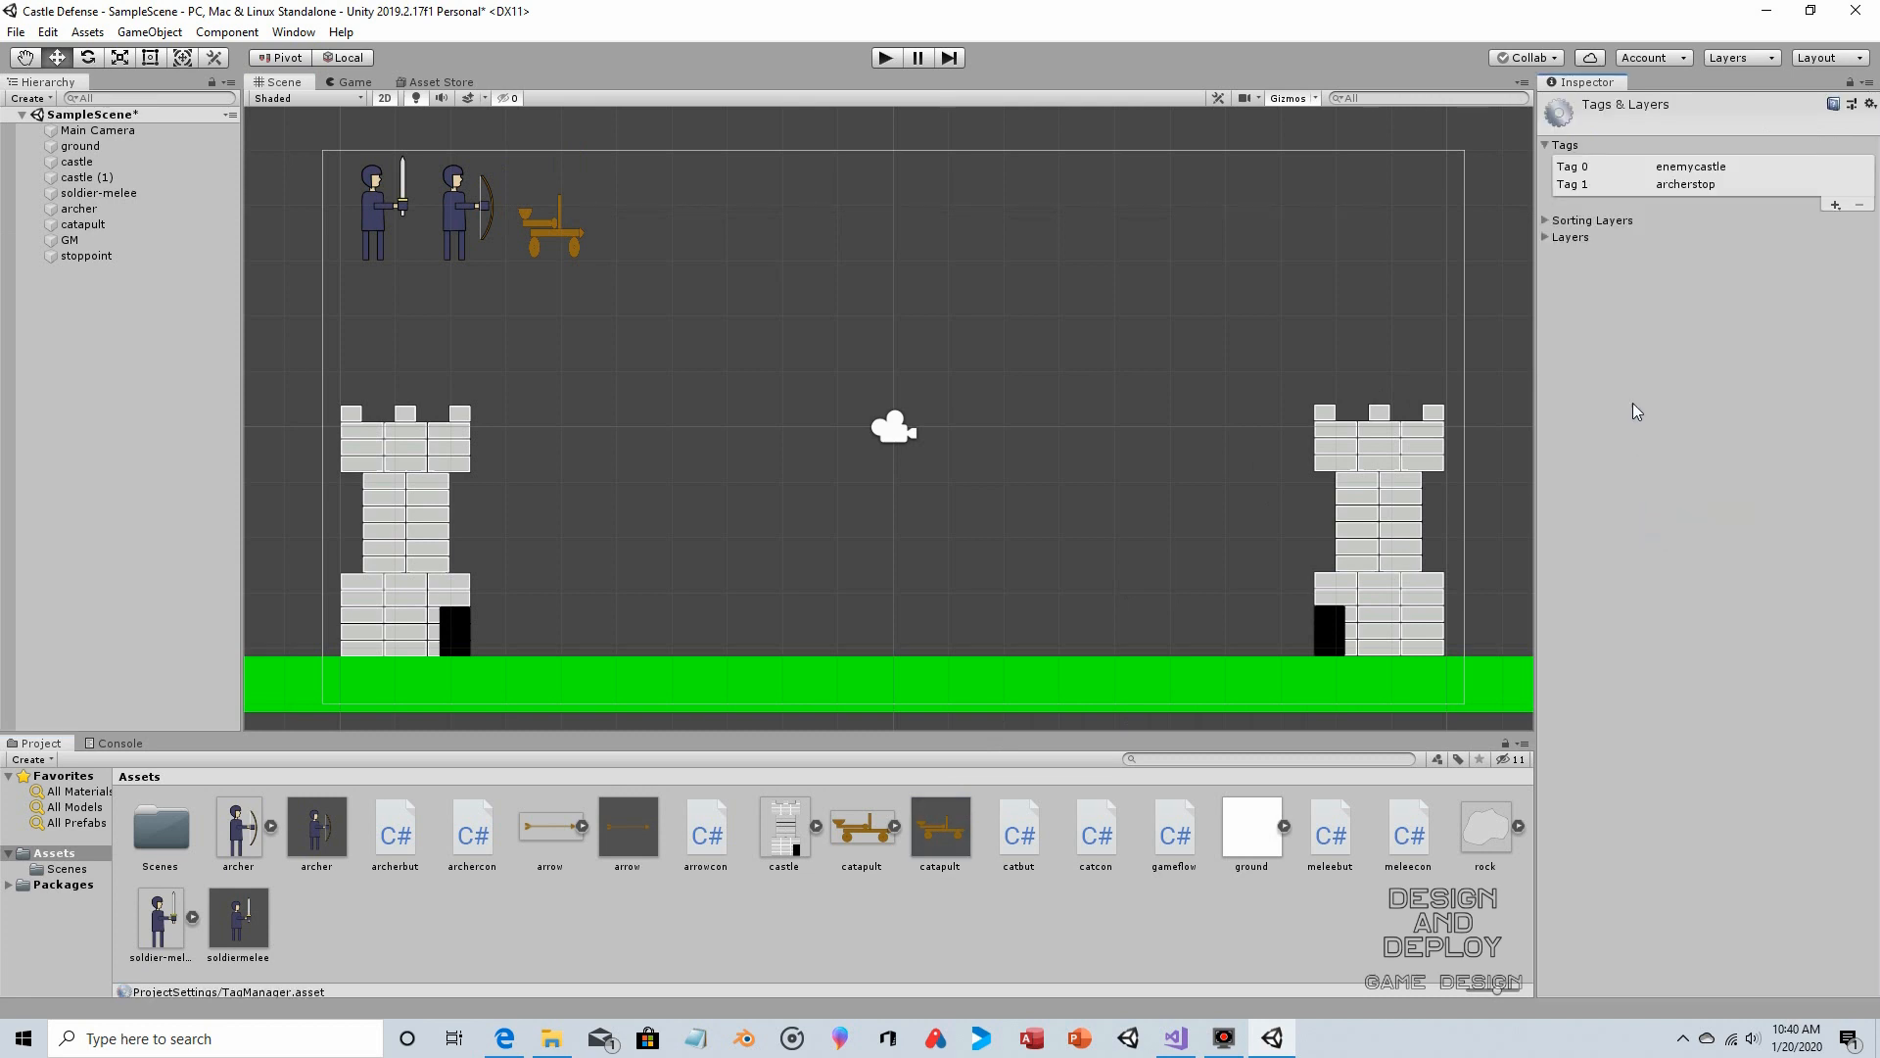
{"action": "left_click", "coordinate": [1837, 205]}
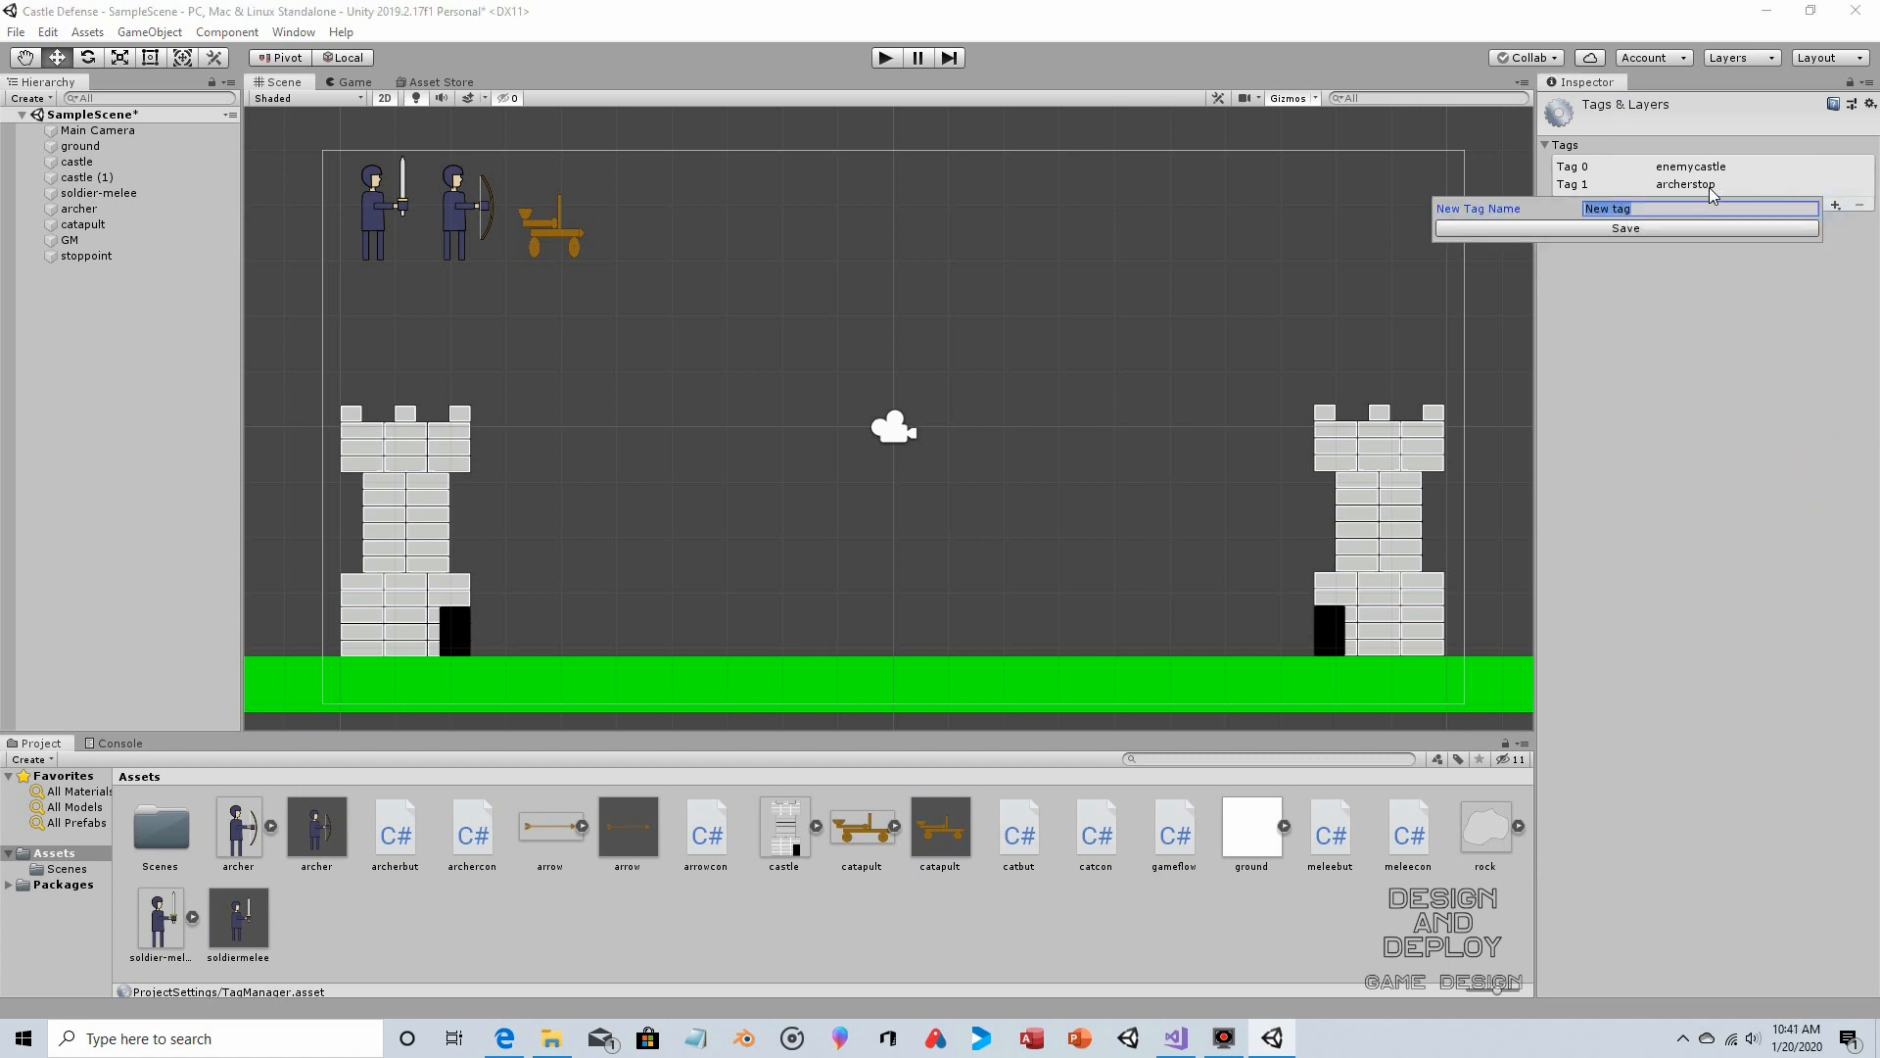
{"action": "type", "text": "catstop"}
{"action": "left_click", "coordinate": [1665, 227]}
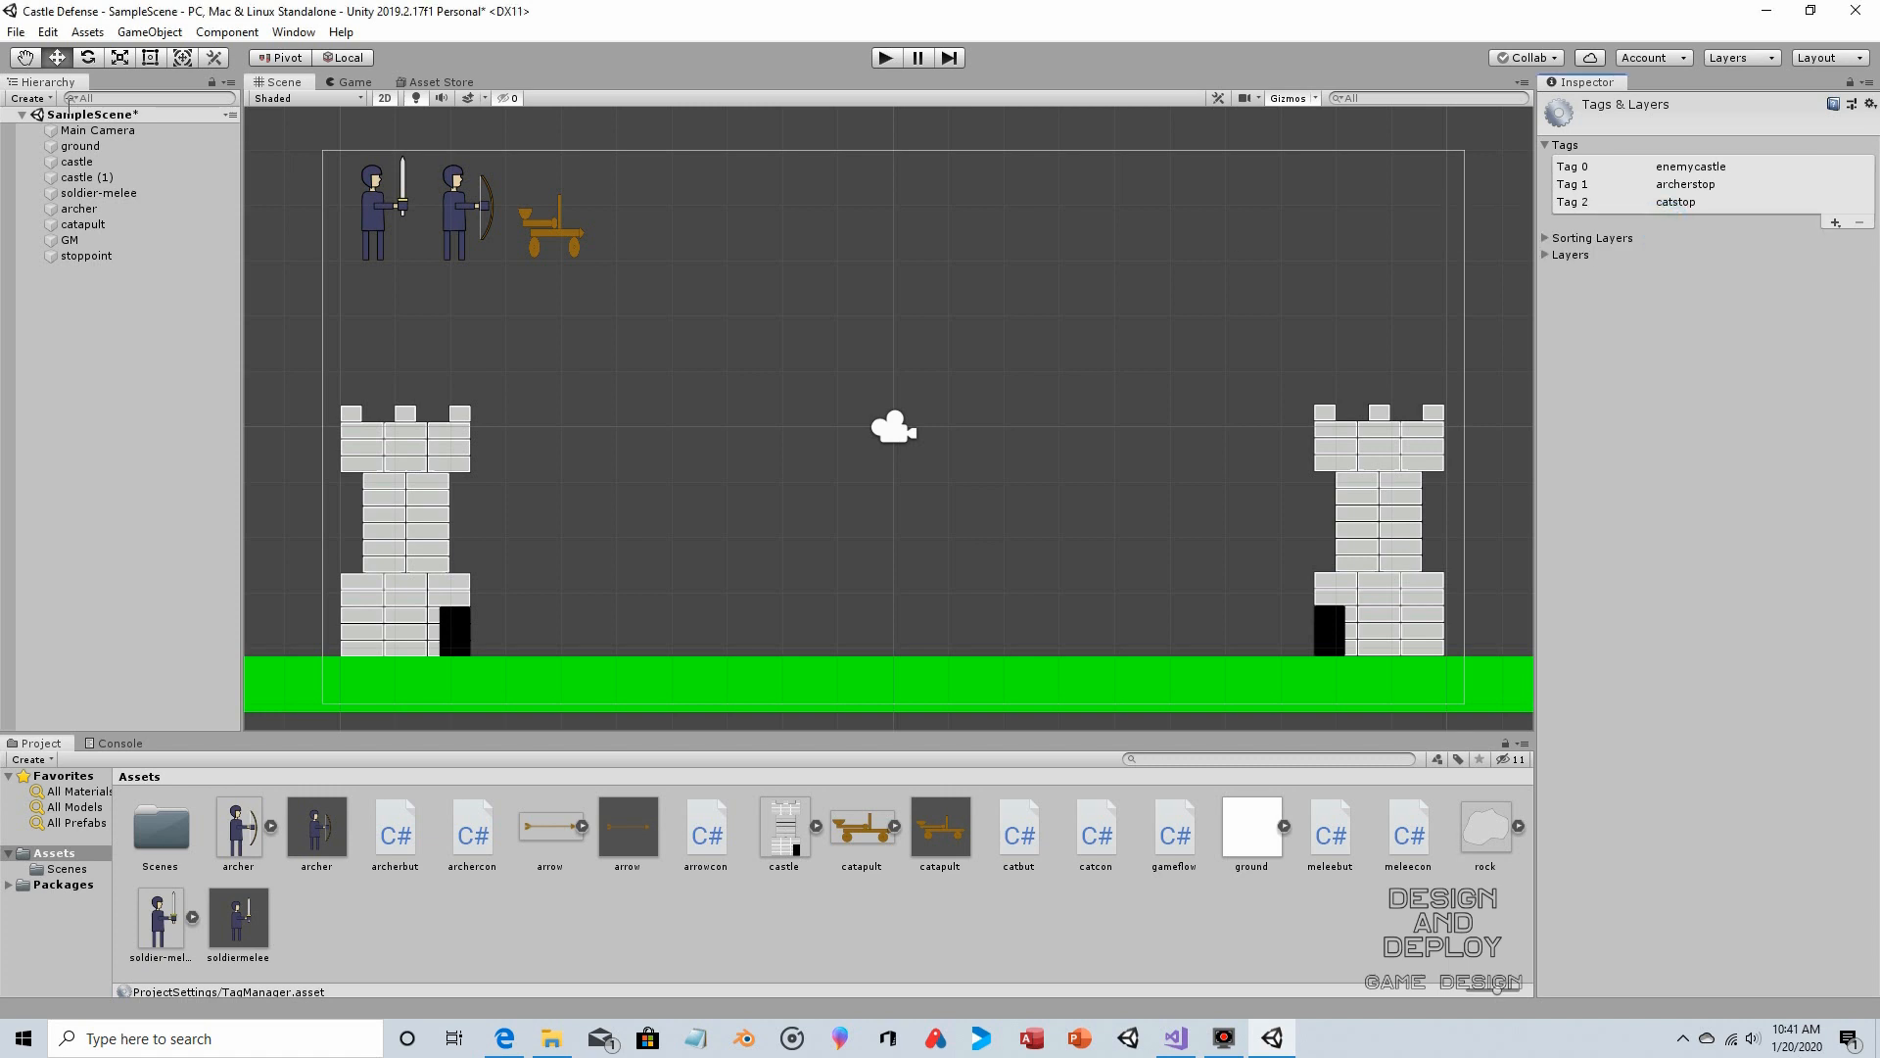
Play the game, spawn a catapult with the catapult button to check its movement, and stop the game
{"action": "left_click", "coordinate": [134, 336]}
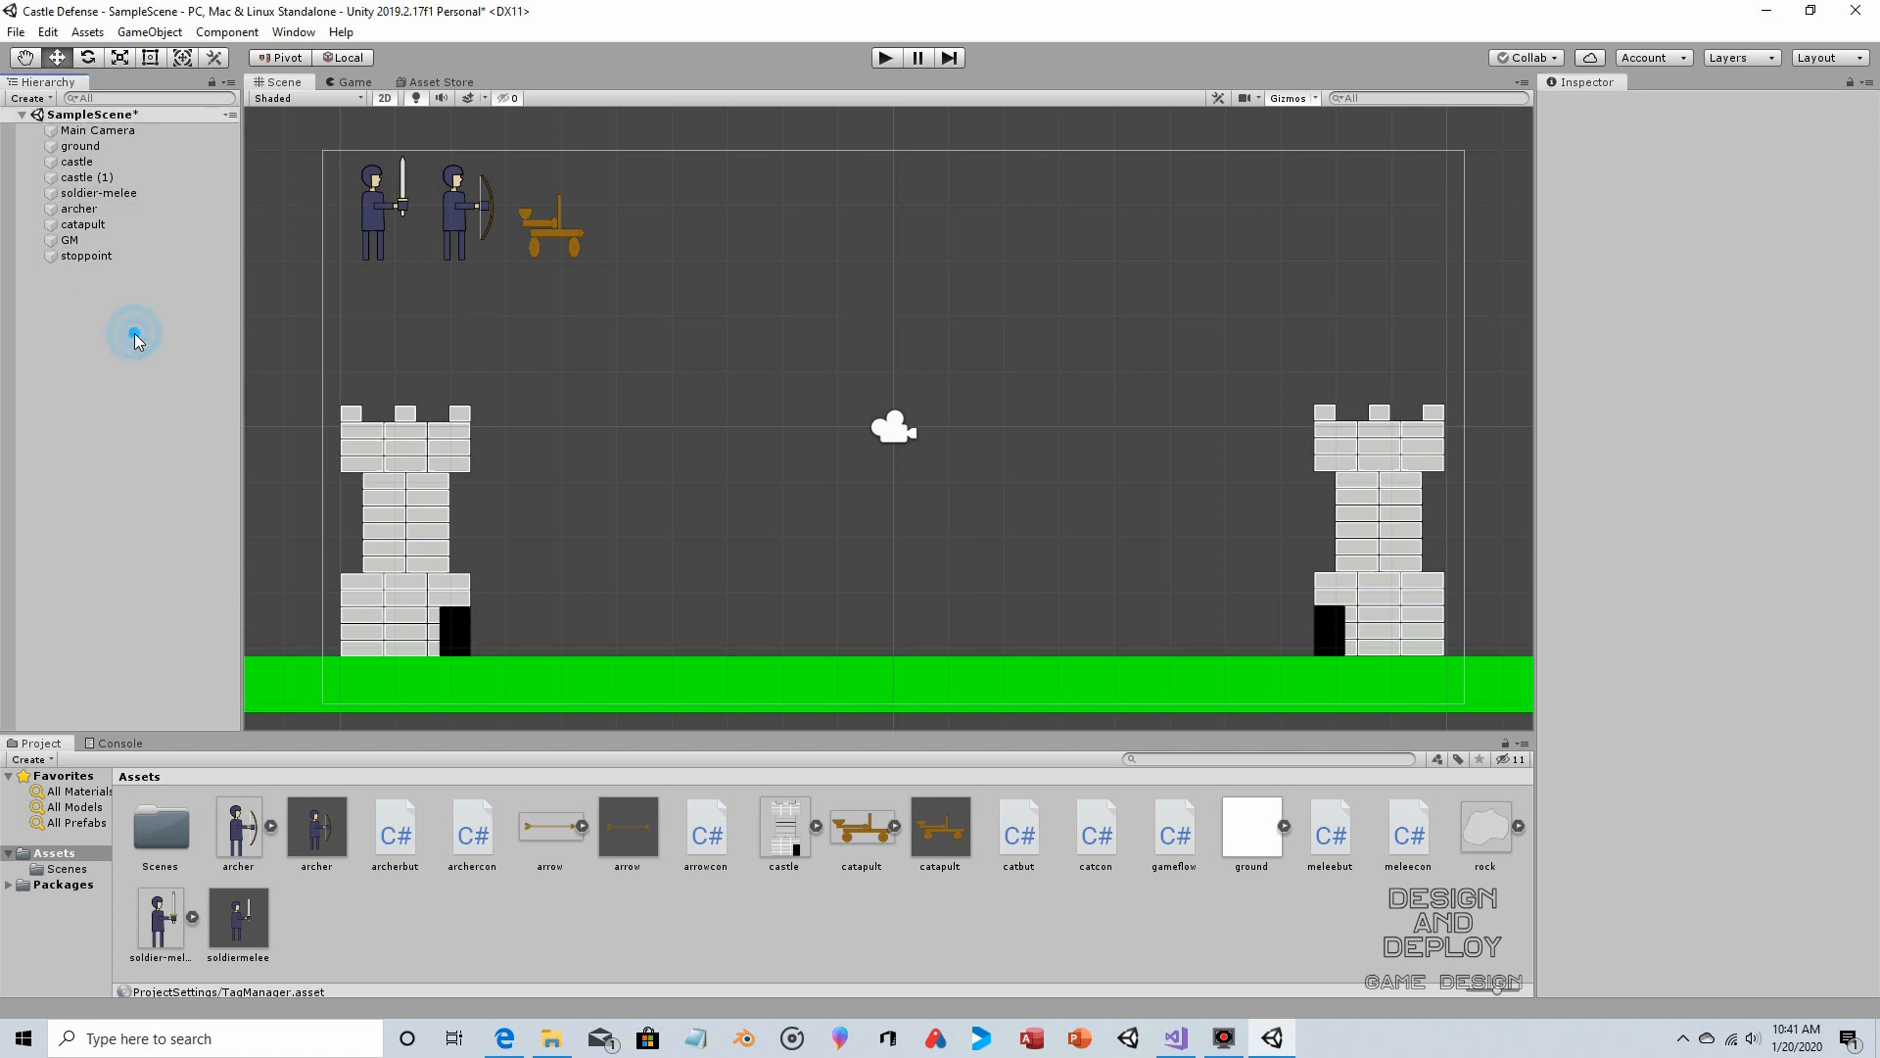
{"action": "left_click", "coordinate": [884, 58]}
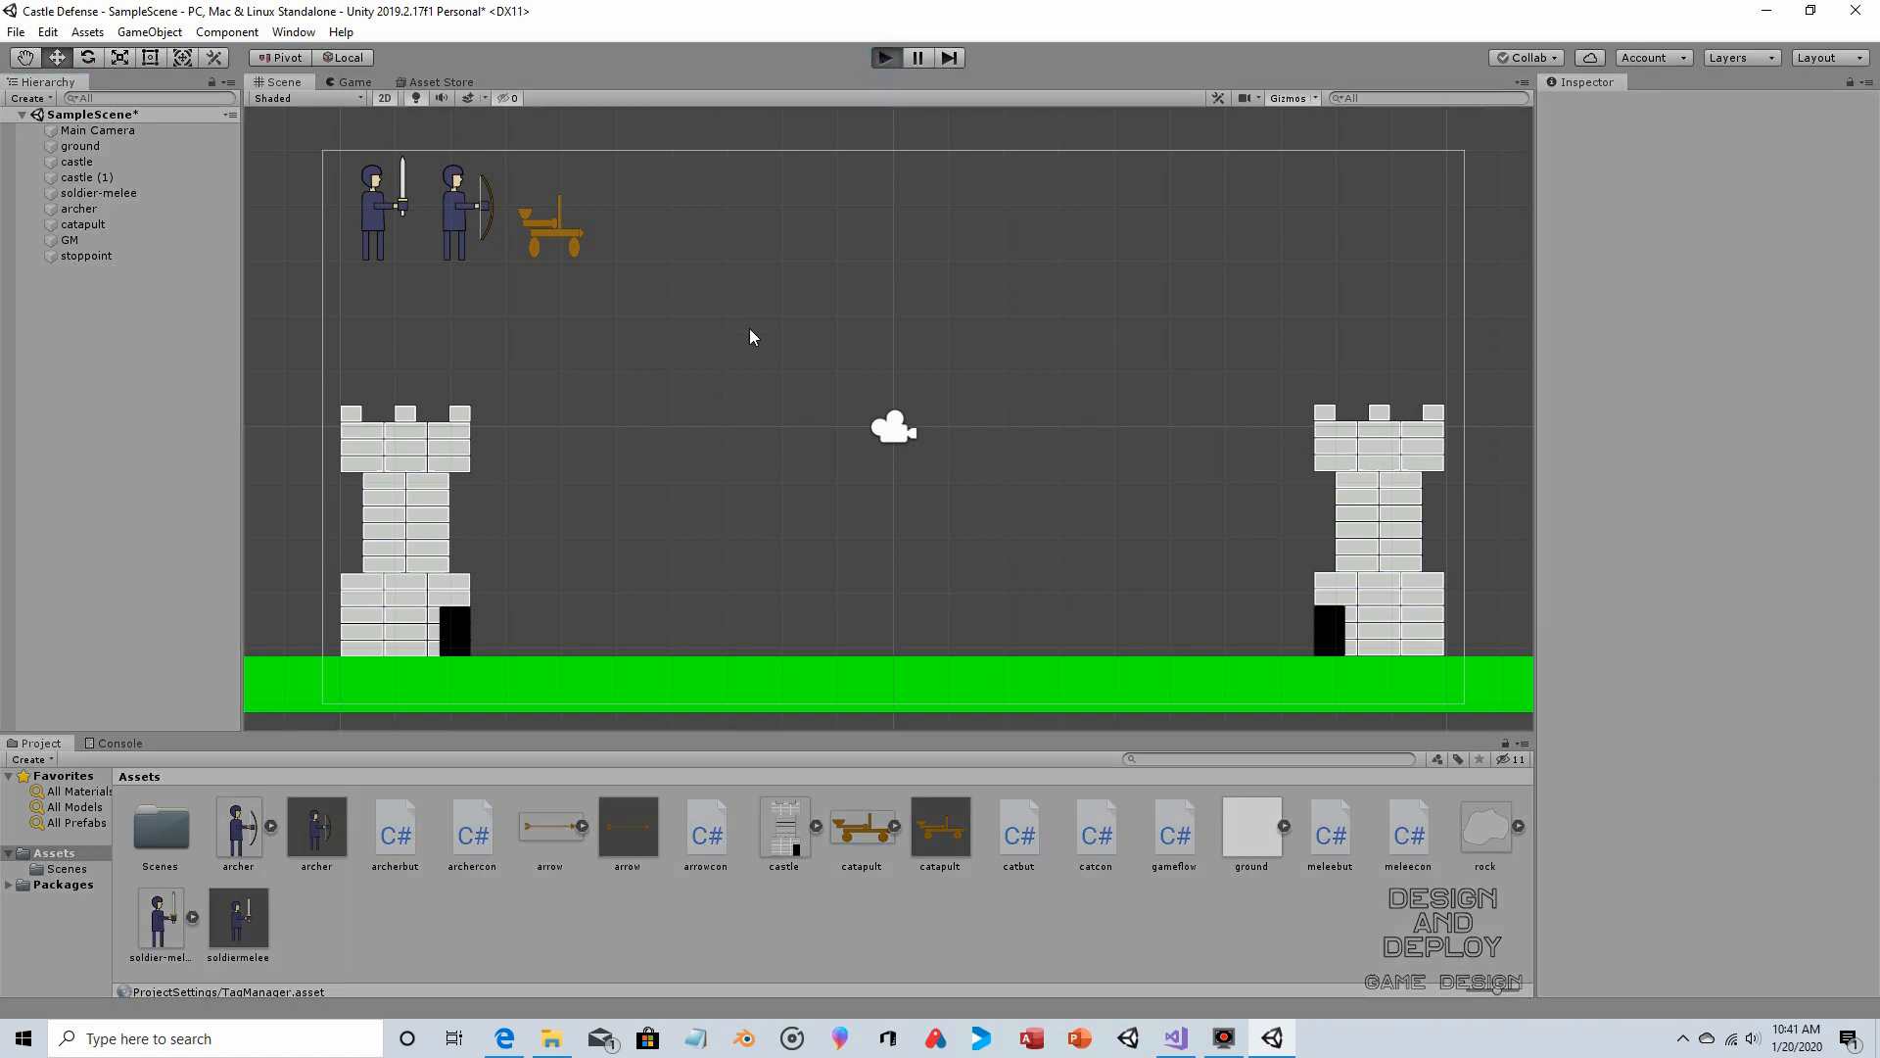
{"action": "left_click", "coordinate": [499, 209]}
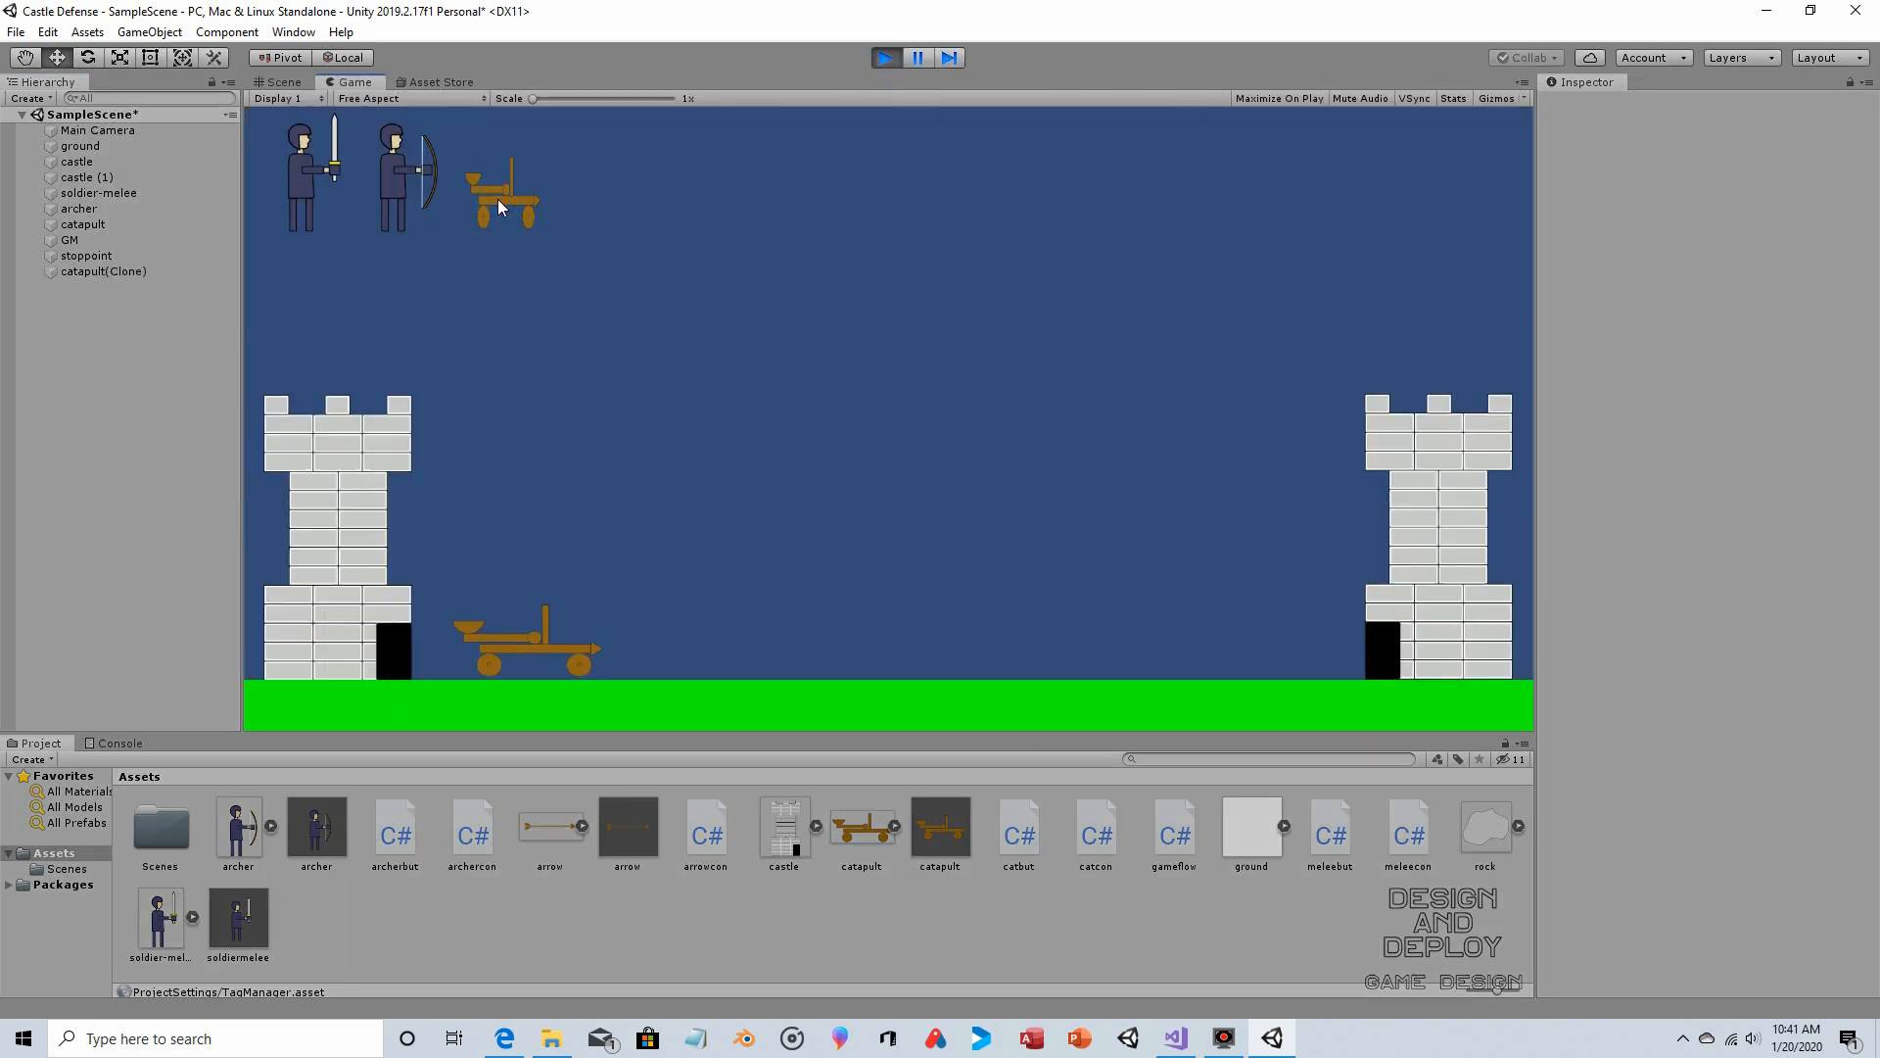
{"action": "left_click", "coordinate": [886, 58]}
Duplicate the stoppoint object and move the copy along the ground toward the player's castle, to about X -2.88
{"action": "left_click", "coordinate": [107, 256]}
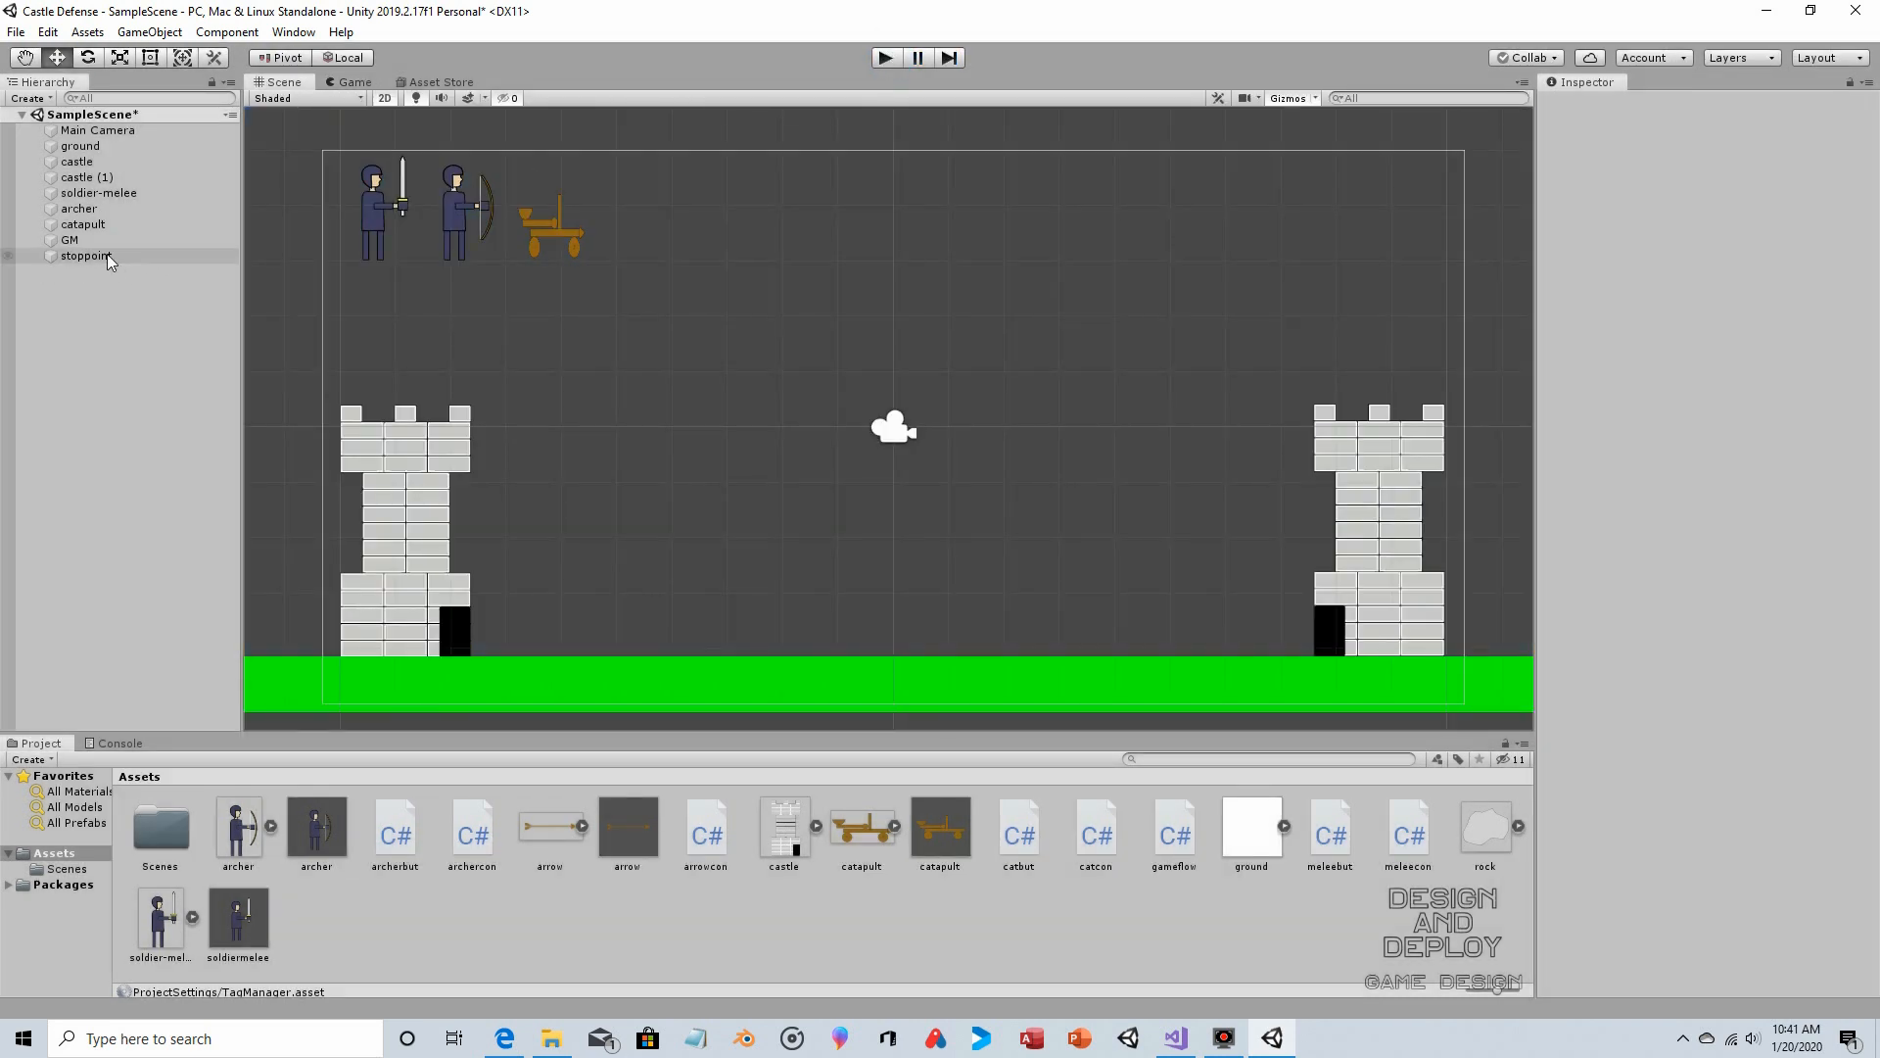
{"action": "right_click", "coordinate": [111, 256]}
{"action": "left_click", "coordinate": [162, 269]}
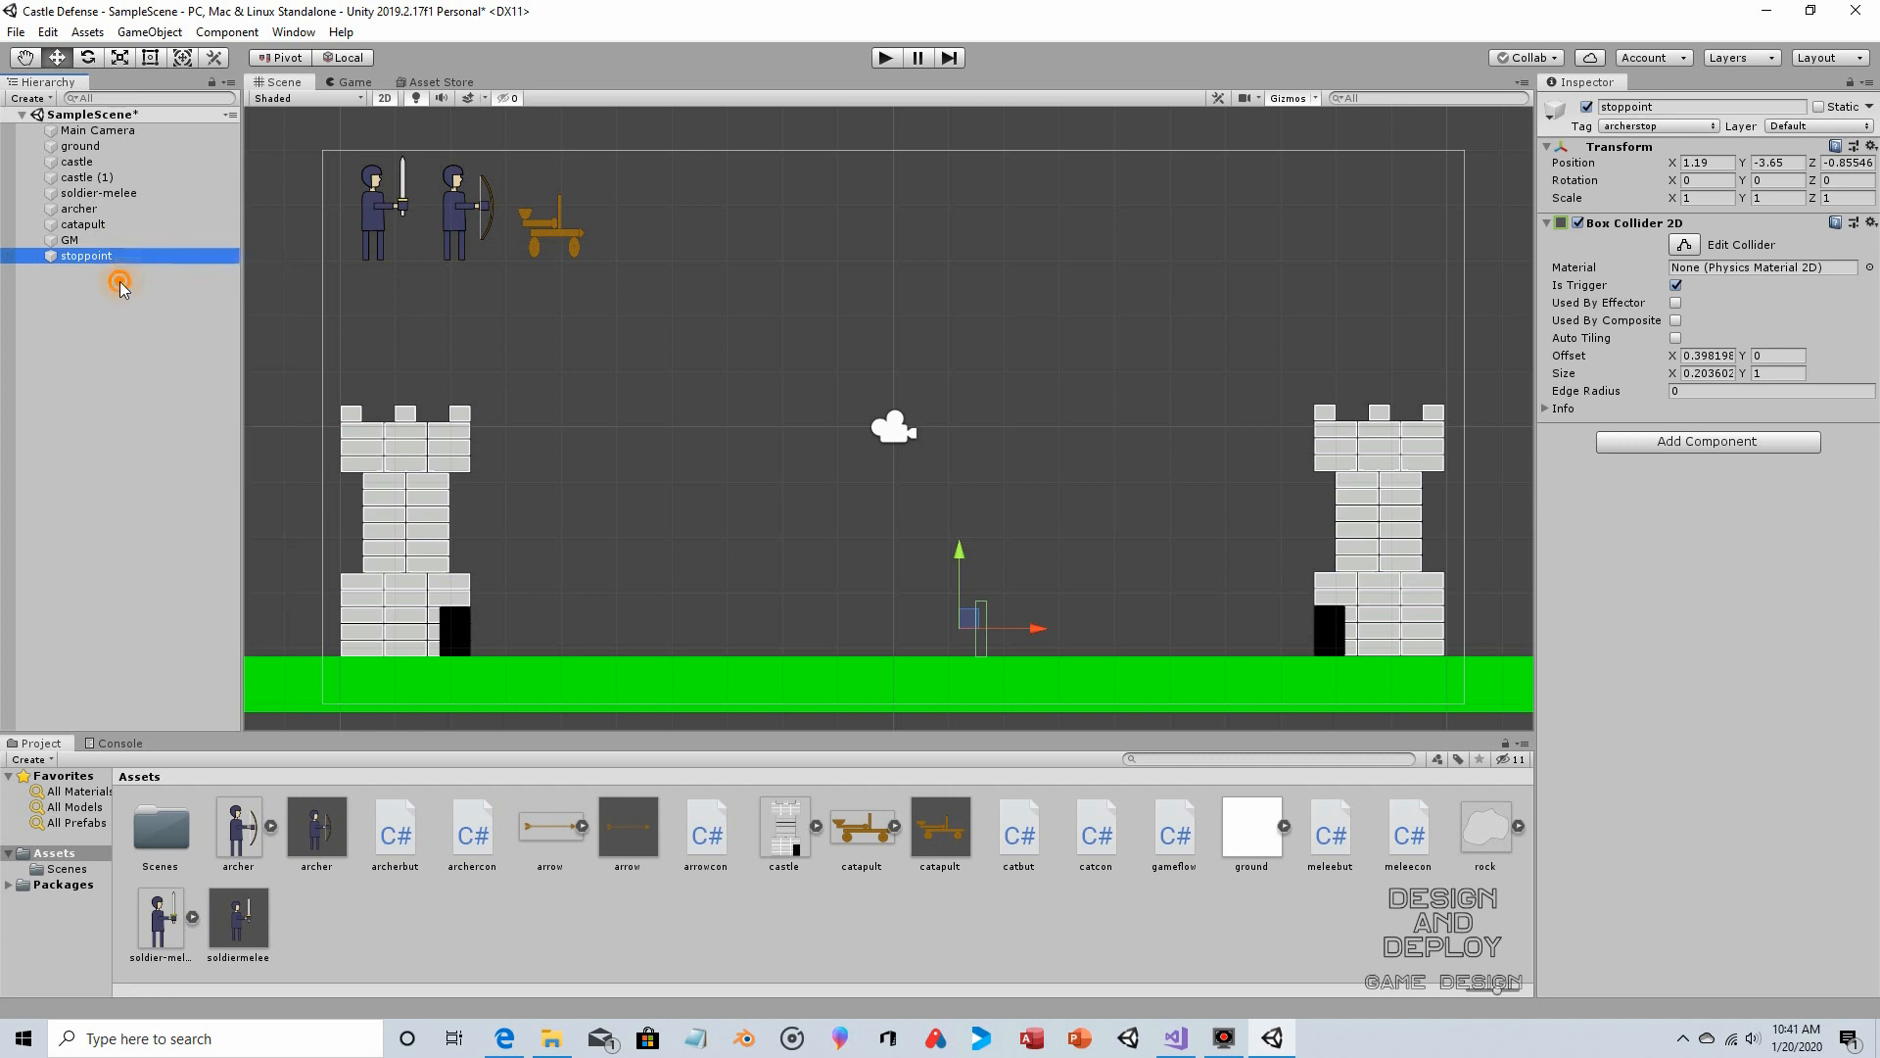
{"action": "right_click", "coordinate": [117, 262]}
{"action": "left_click", "coordinate": [157, 299]}
{"action": "left_click_drag", "start_coordinate": [1041, 626], "coordinate": [813, 627]}
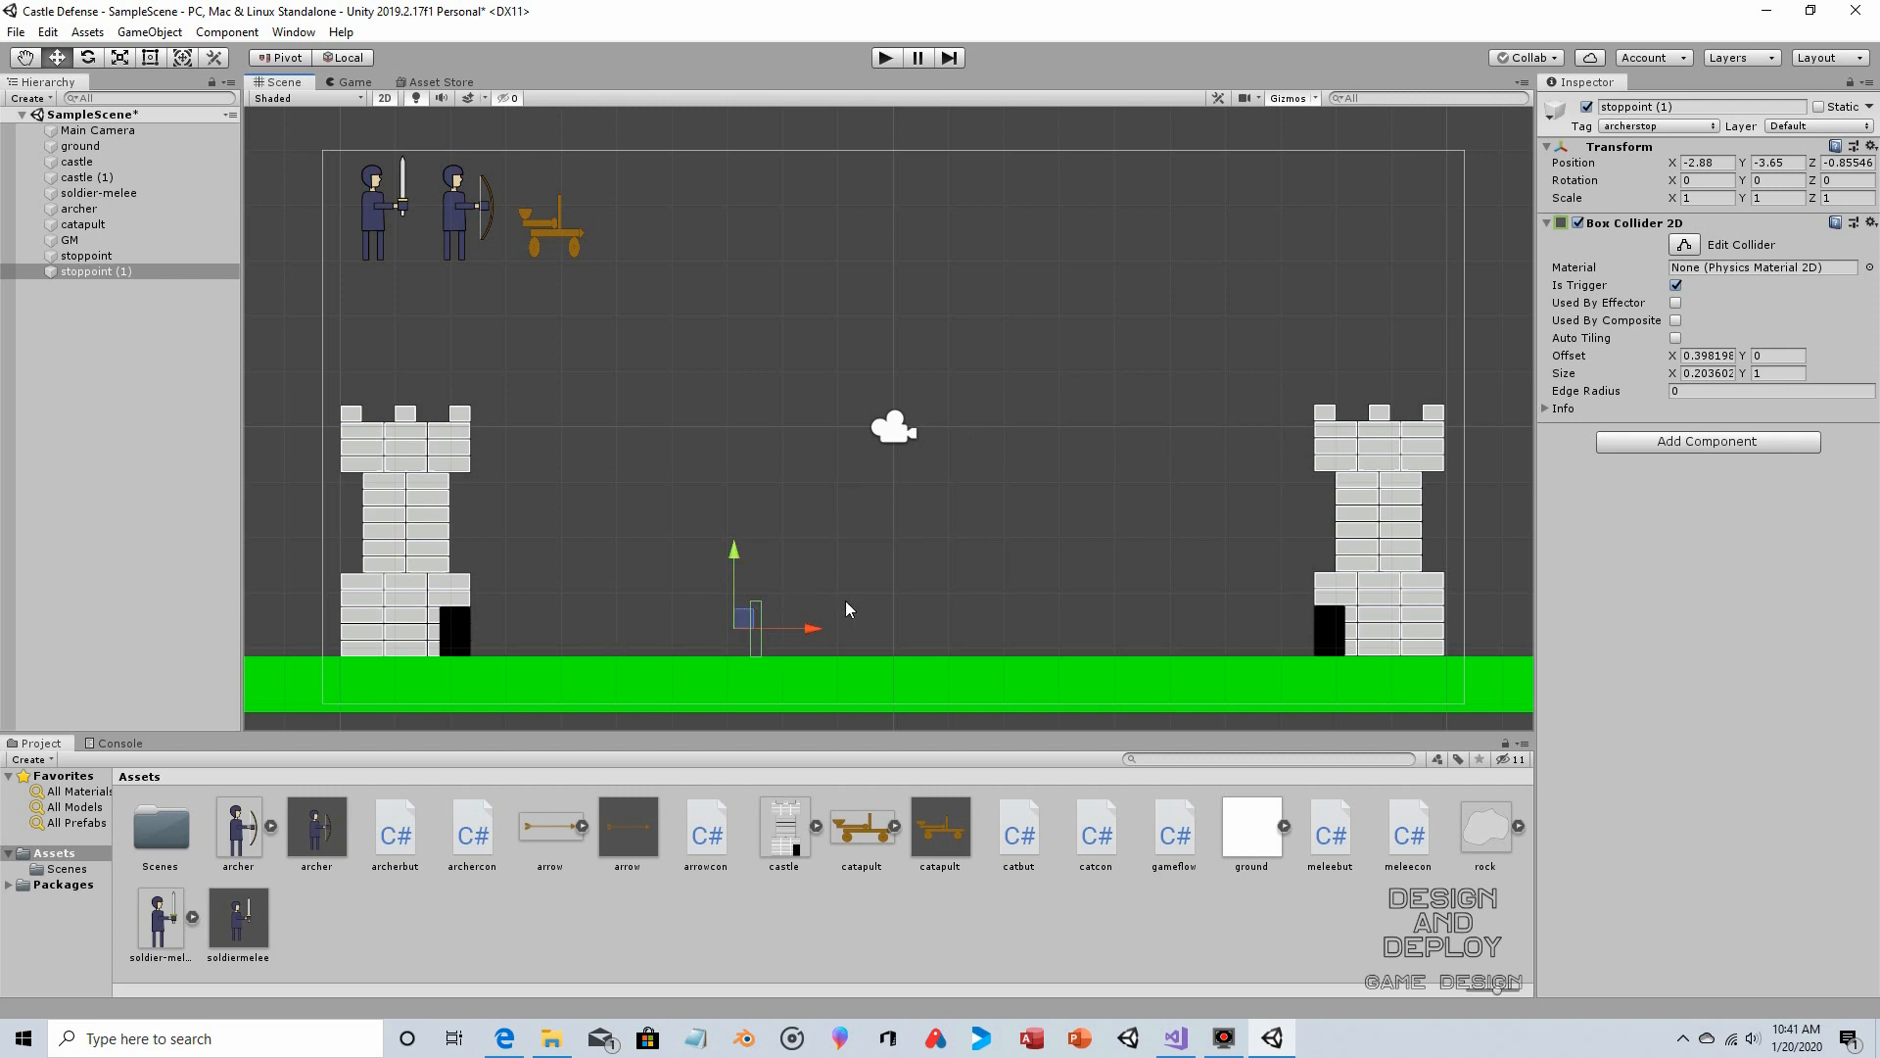
Assign the catstop tag to the duplicated stop point and check the tag on the original stop point
{"action": "left_click", "coordinate": [1660, 128]}
{"action": "left_click", "coordinate": [1652, 340]}
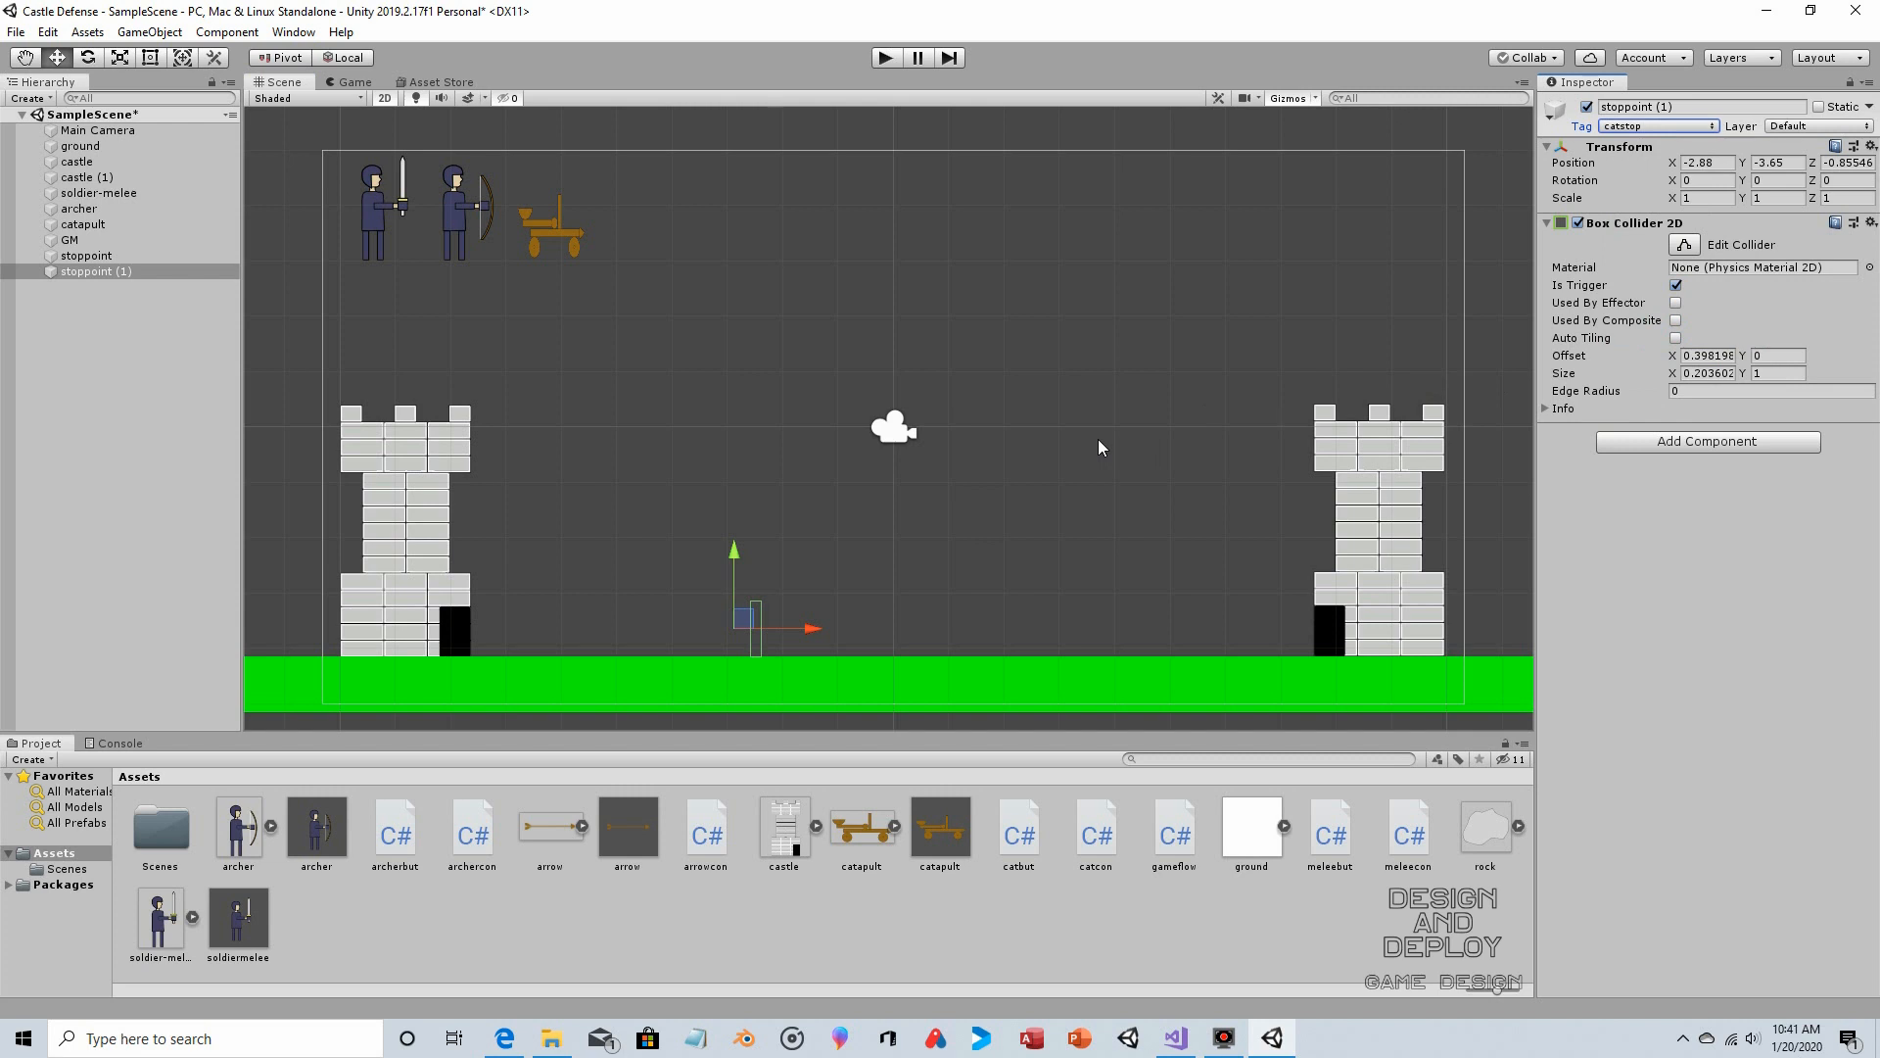
{"action": "left_click", "coordinate": [86, 256]}
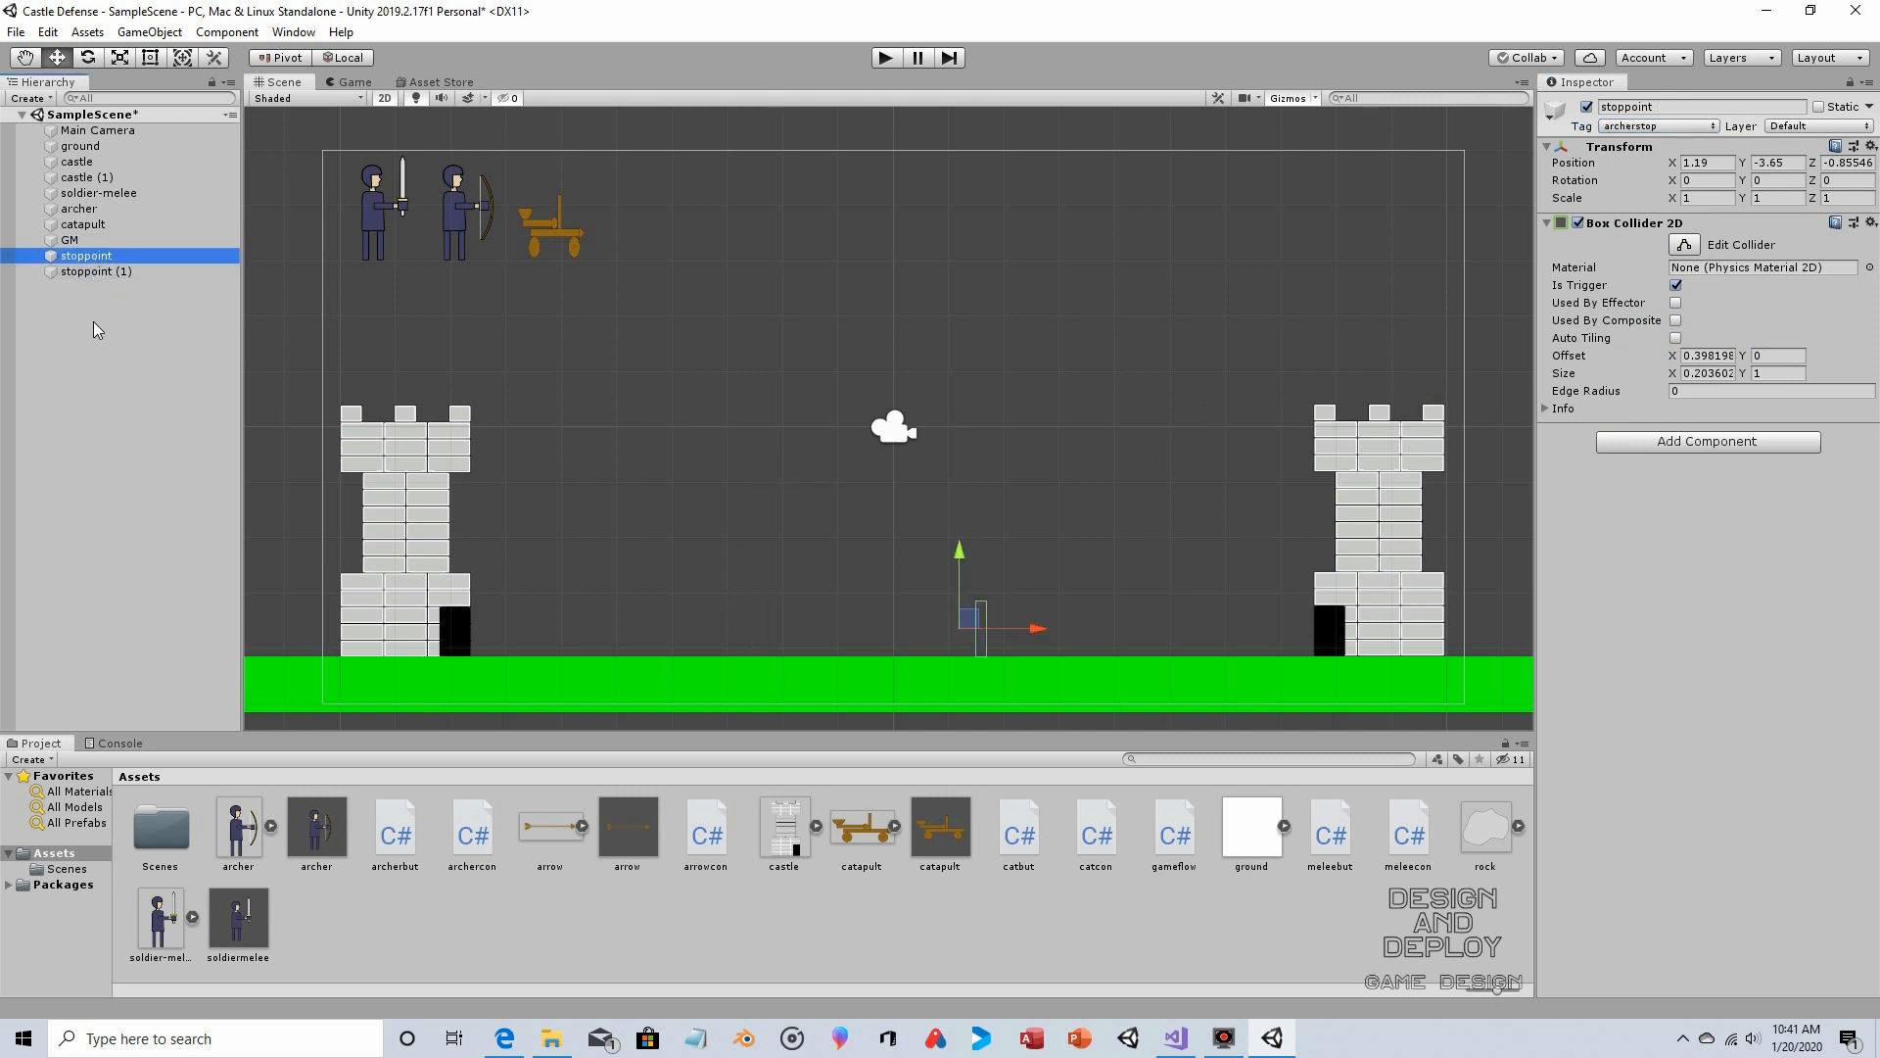
{"action": "left_click", "coordinate": [935, 812]}
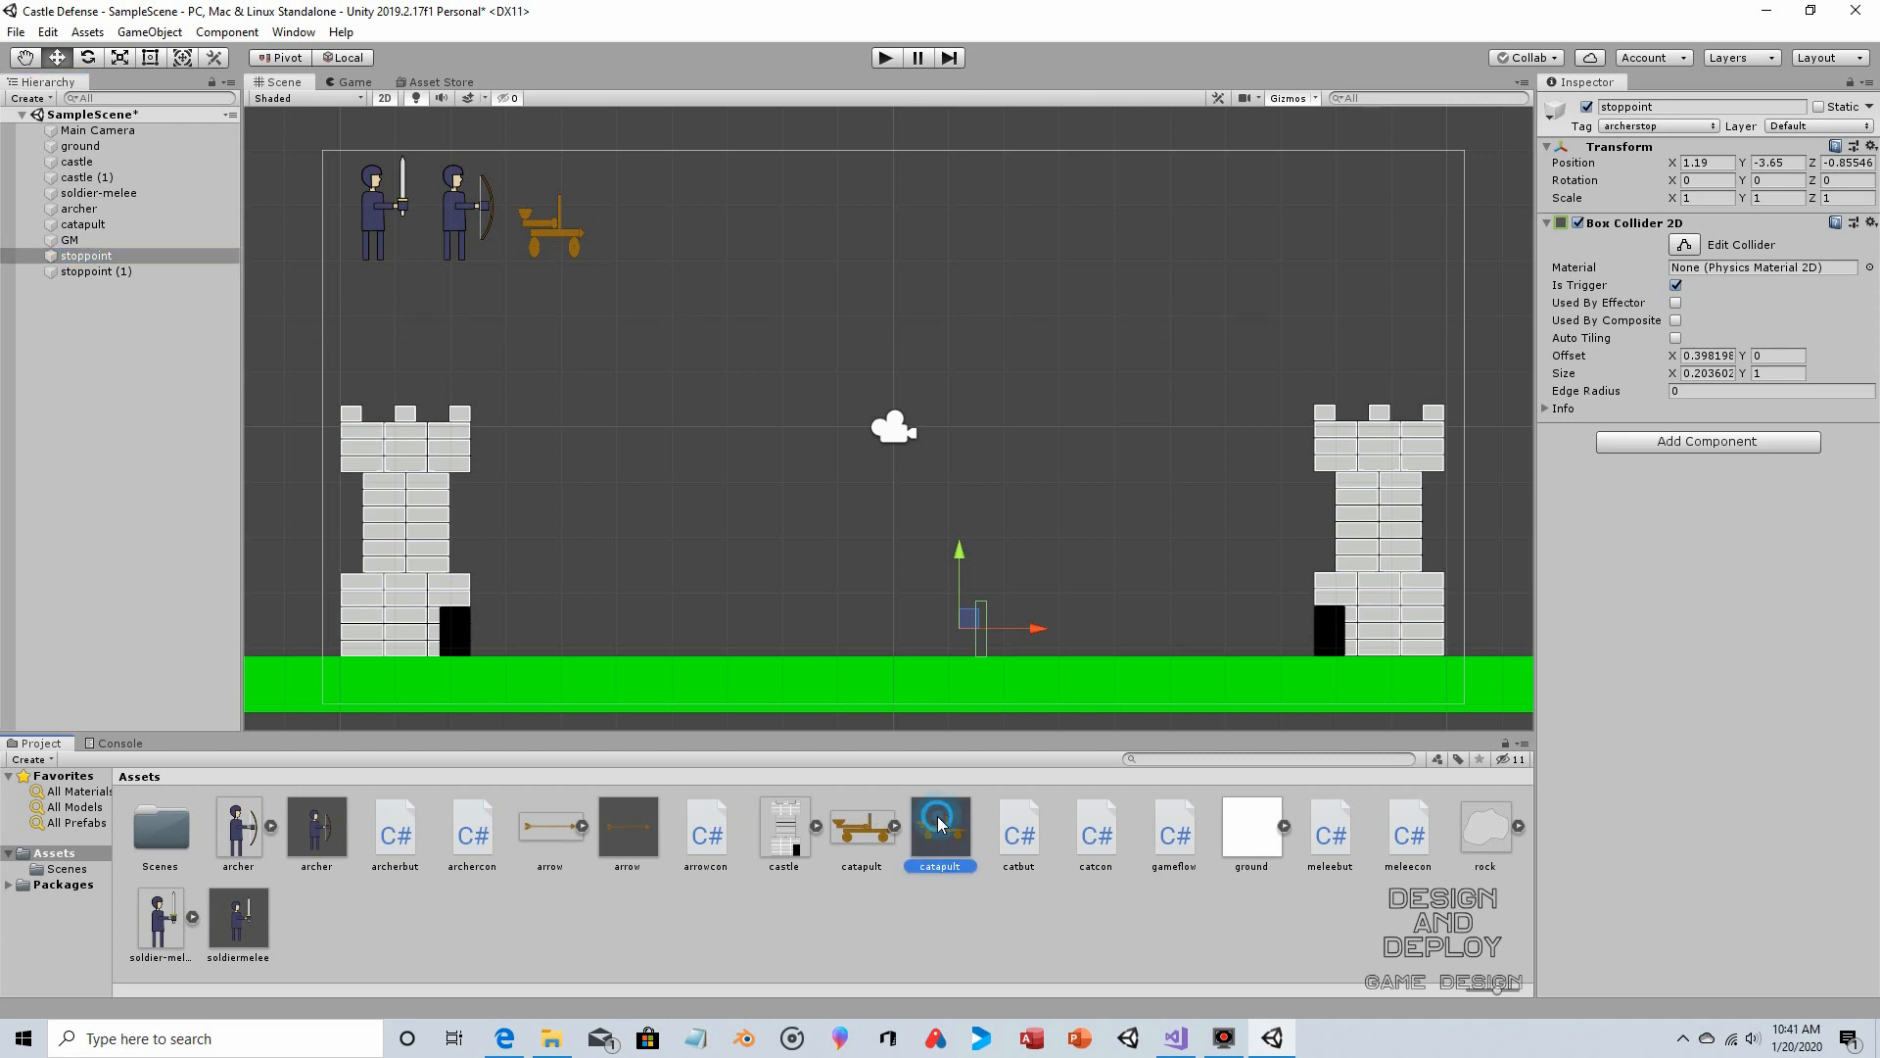
{"action": "left_click", "coordinate": [164, 427]}
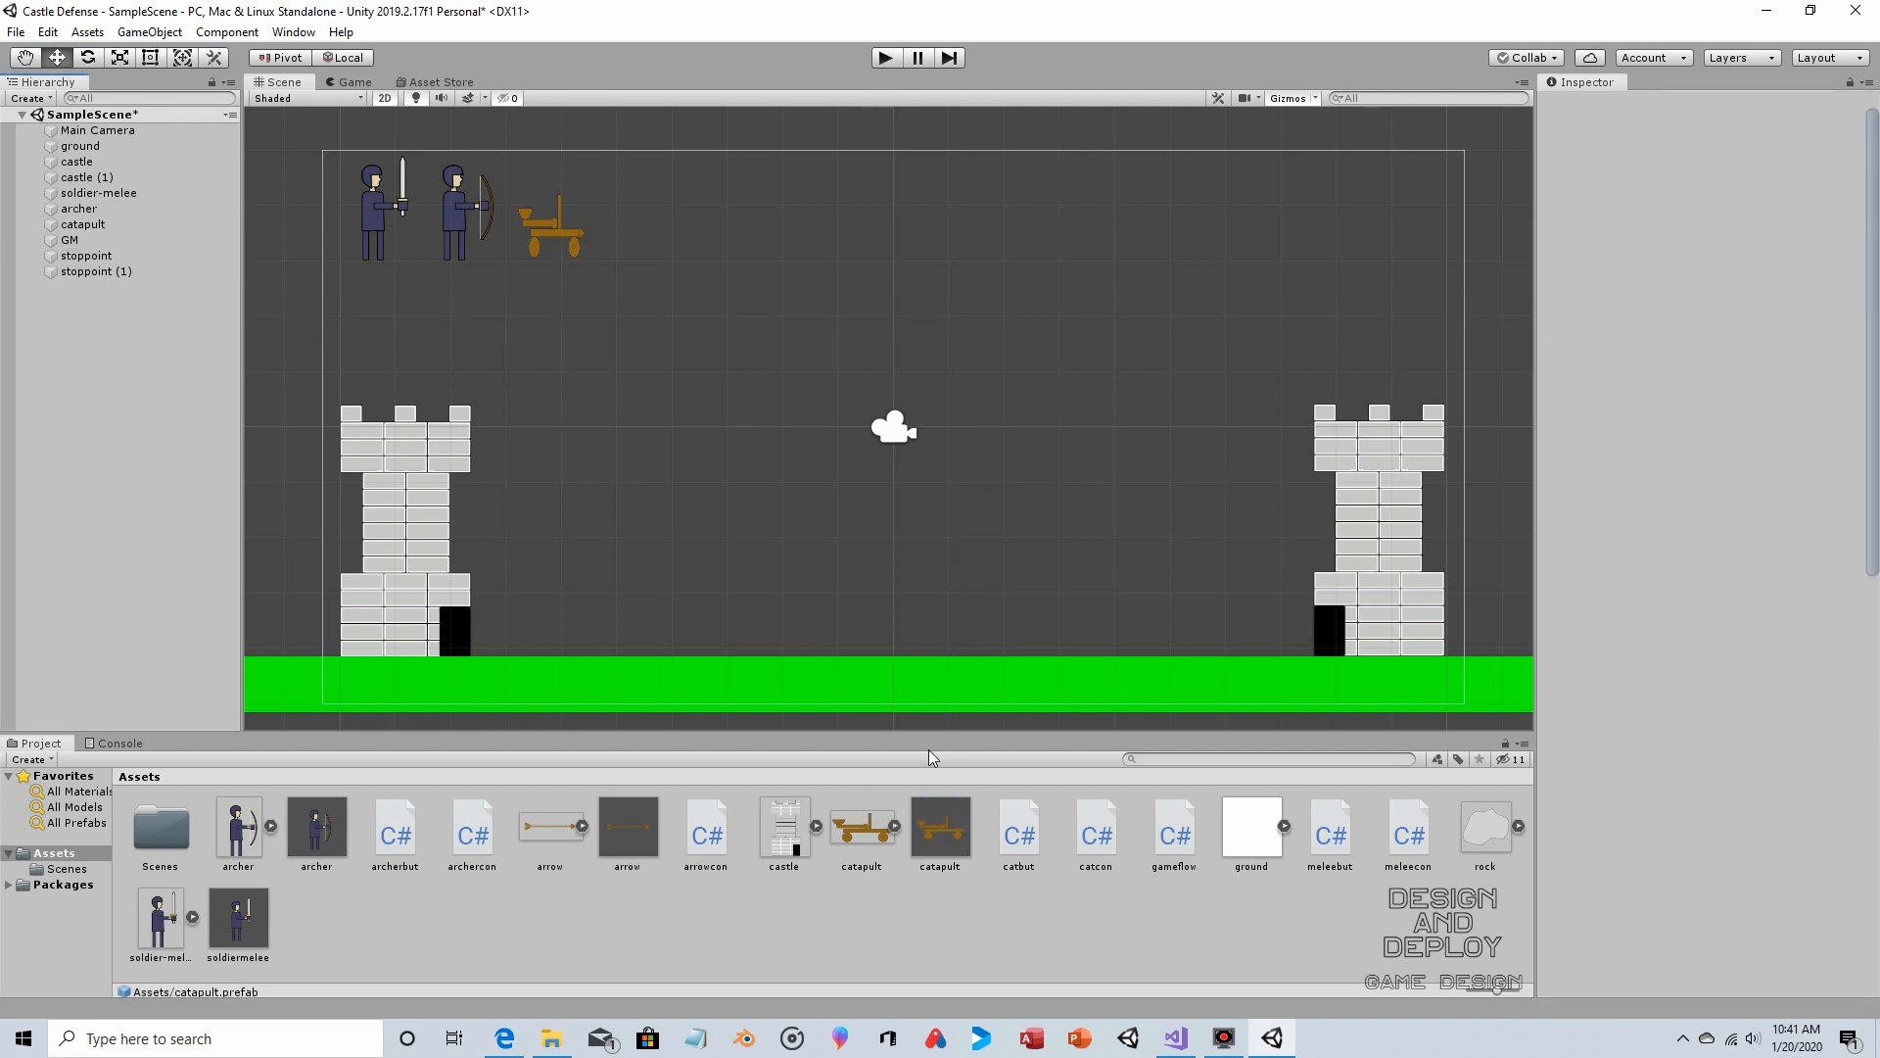
Play the game, spawn a catapult with the catapult button to test the catstop stop point, and stop the game
{"action": "left_click", "coordinate": [884, 58]}
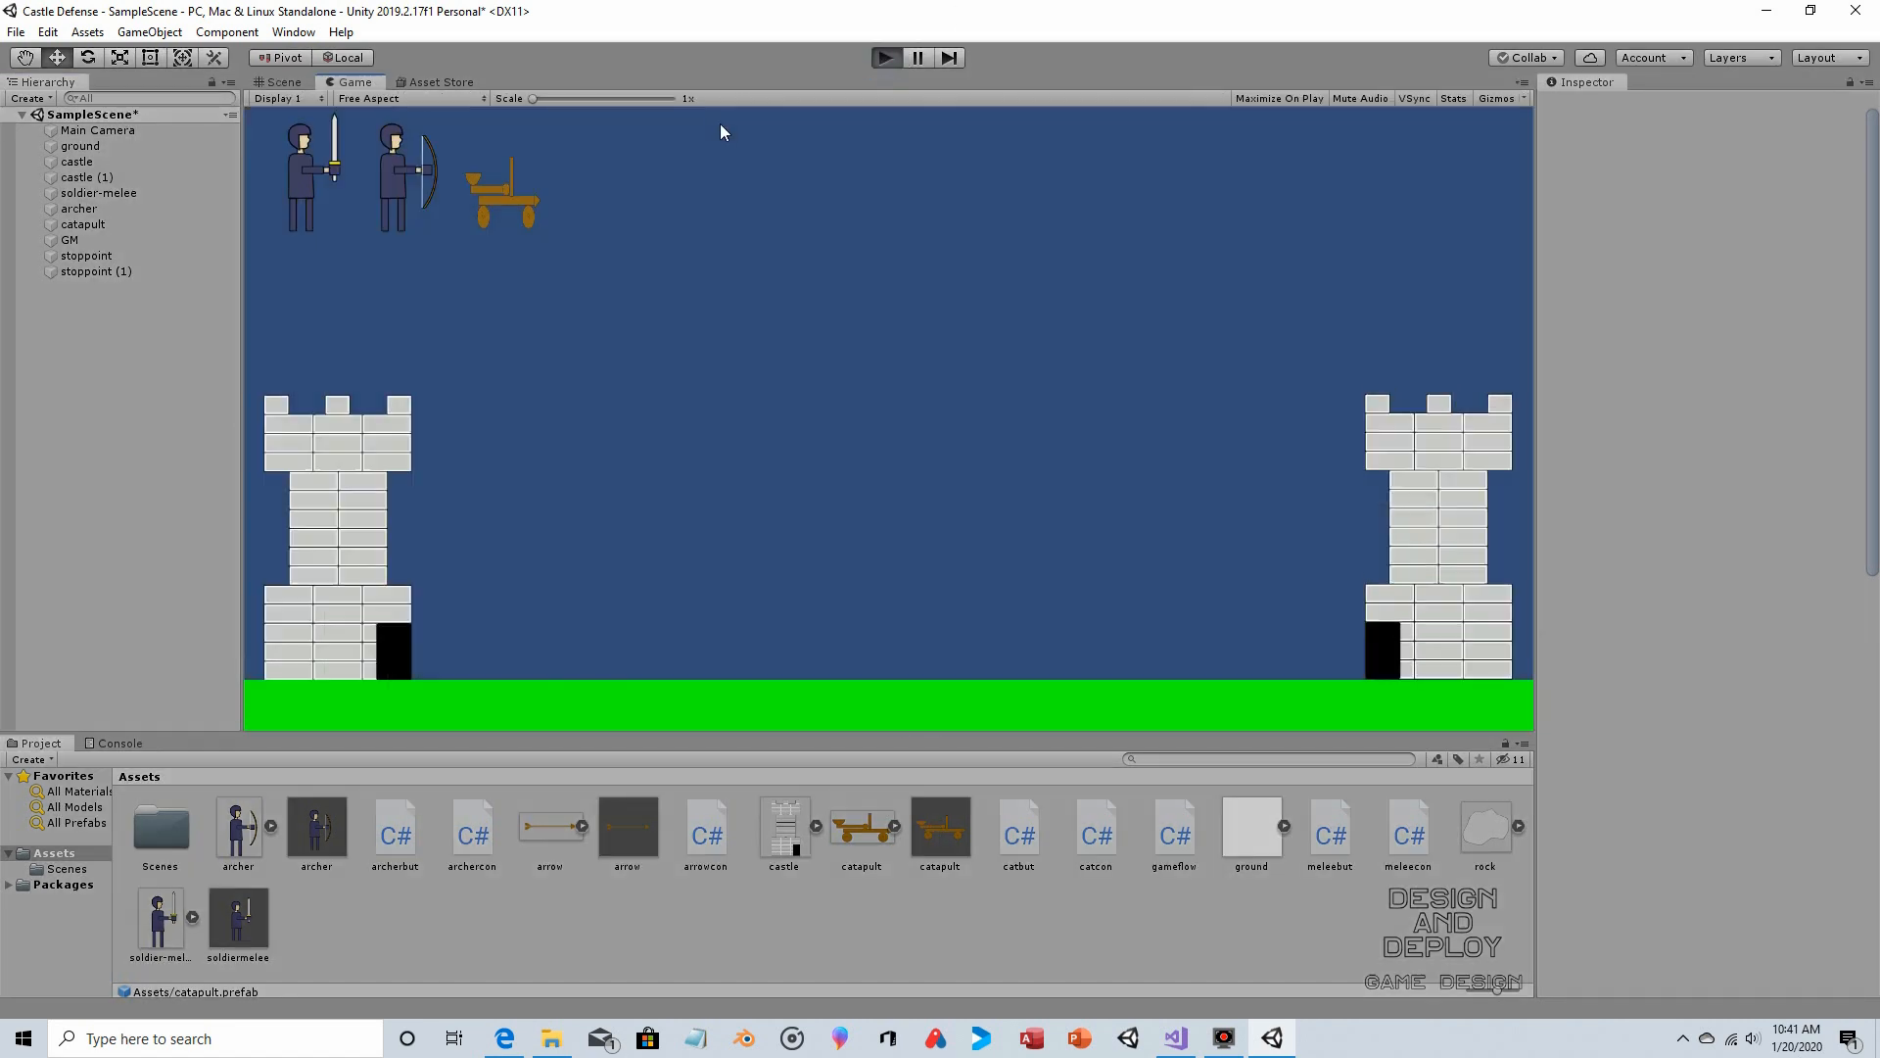
{"action": "left_click", "coordinate": [526, 200]}
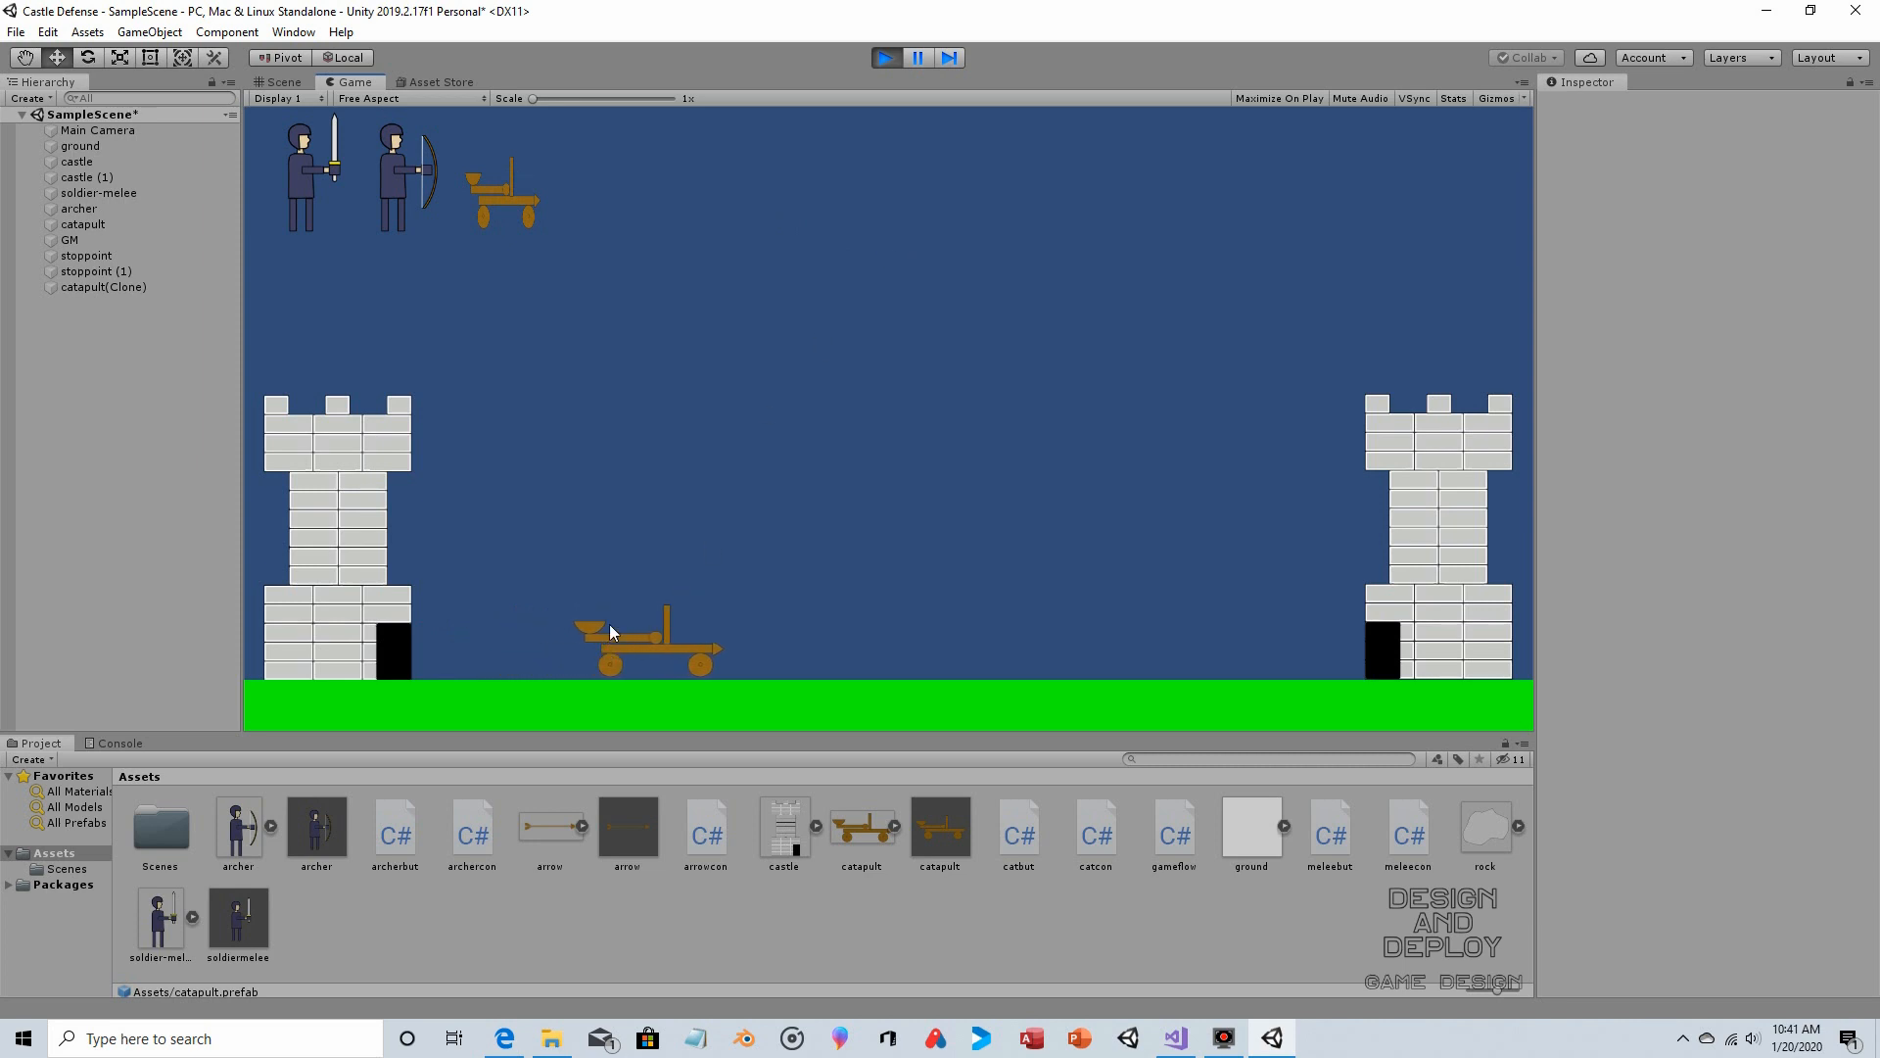
{"action": "left_click", "coordinate": [876, 56]}
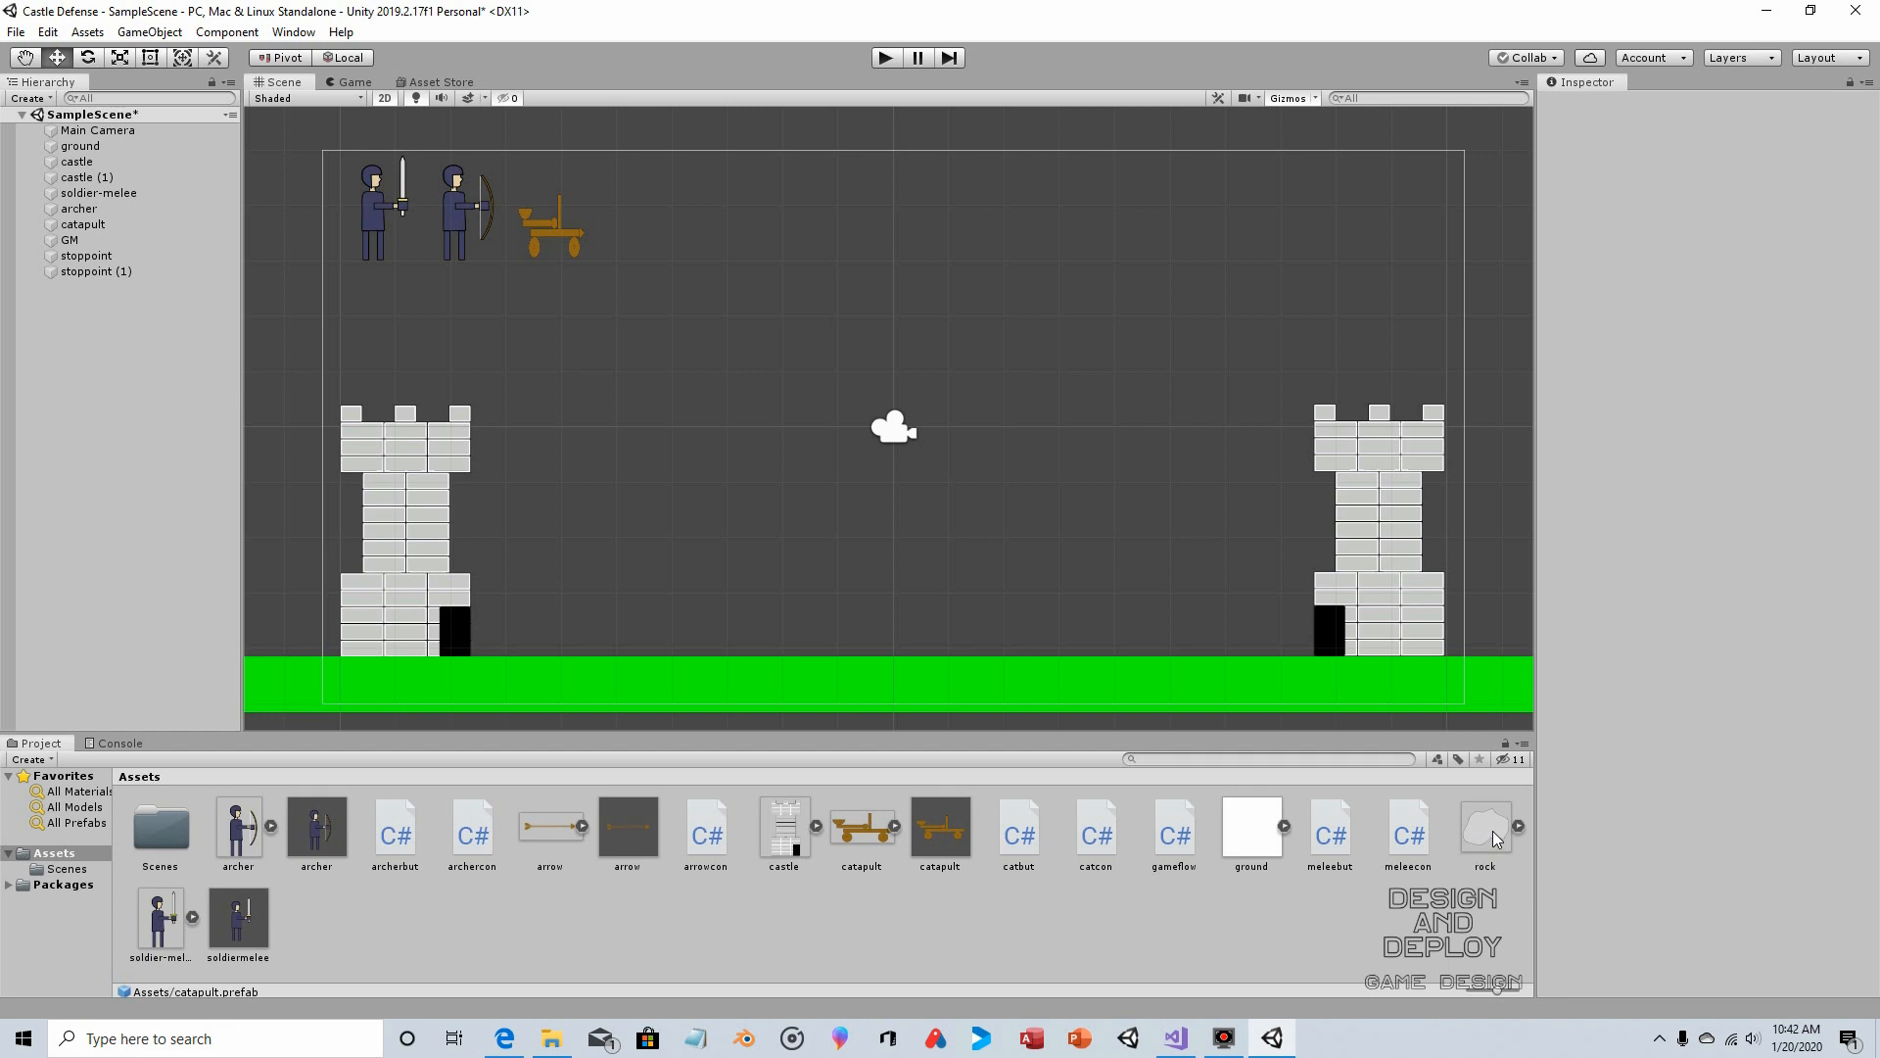
Add the rock sprite to the scene and move it toward the player's castle, to about X -5.38
{"action": "left_click_drag", "start_coordinate": [1493, 832], "coordinate": [104, 371]}
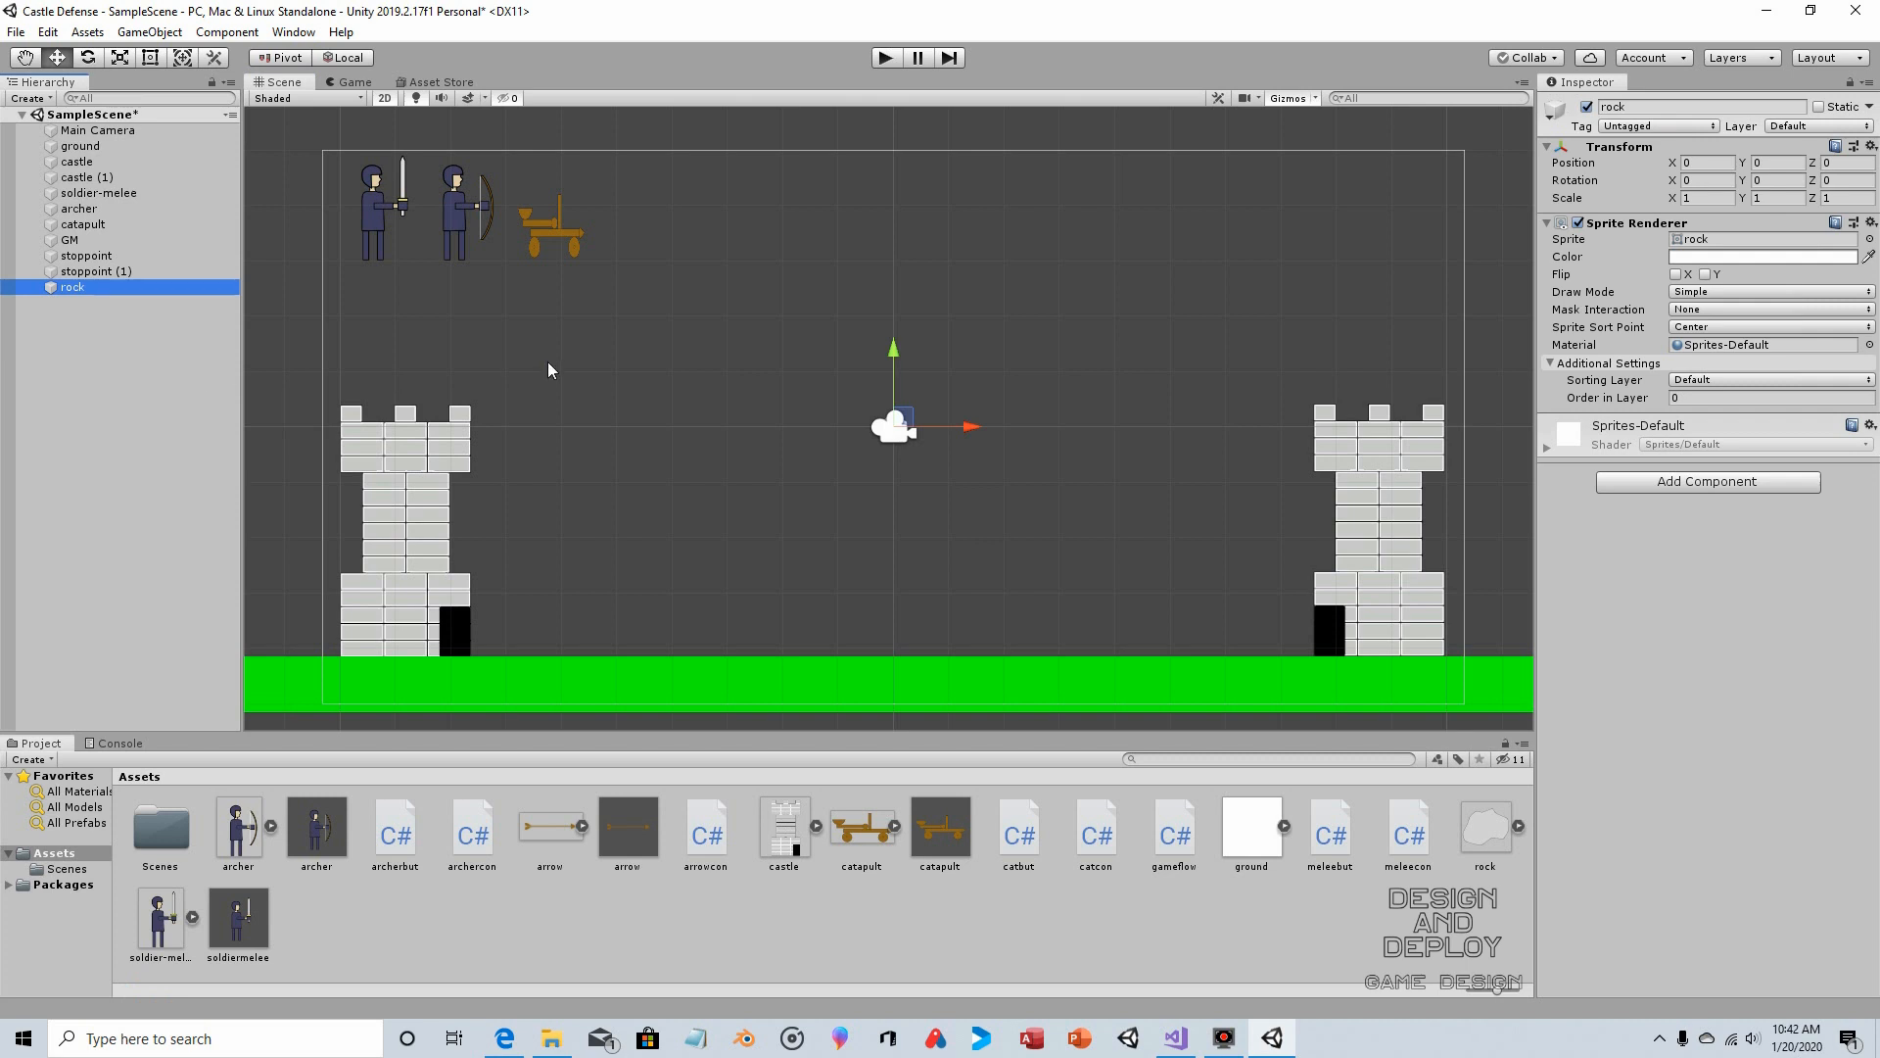
{"action": "left_click_drag", "start_coordinate": [956, 433], "coordinate": [660, 429]}
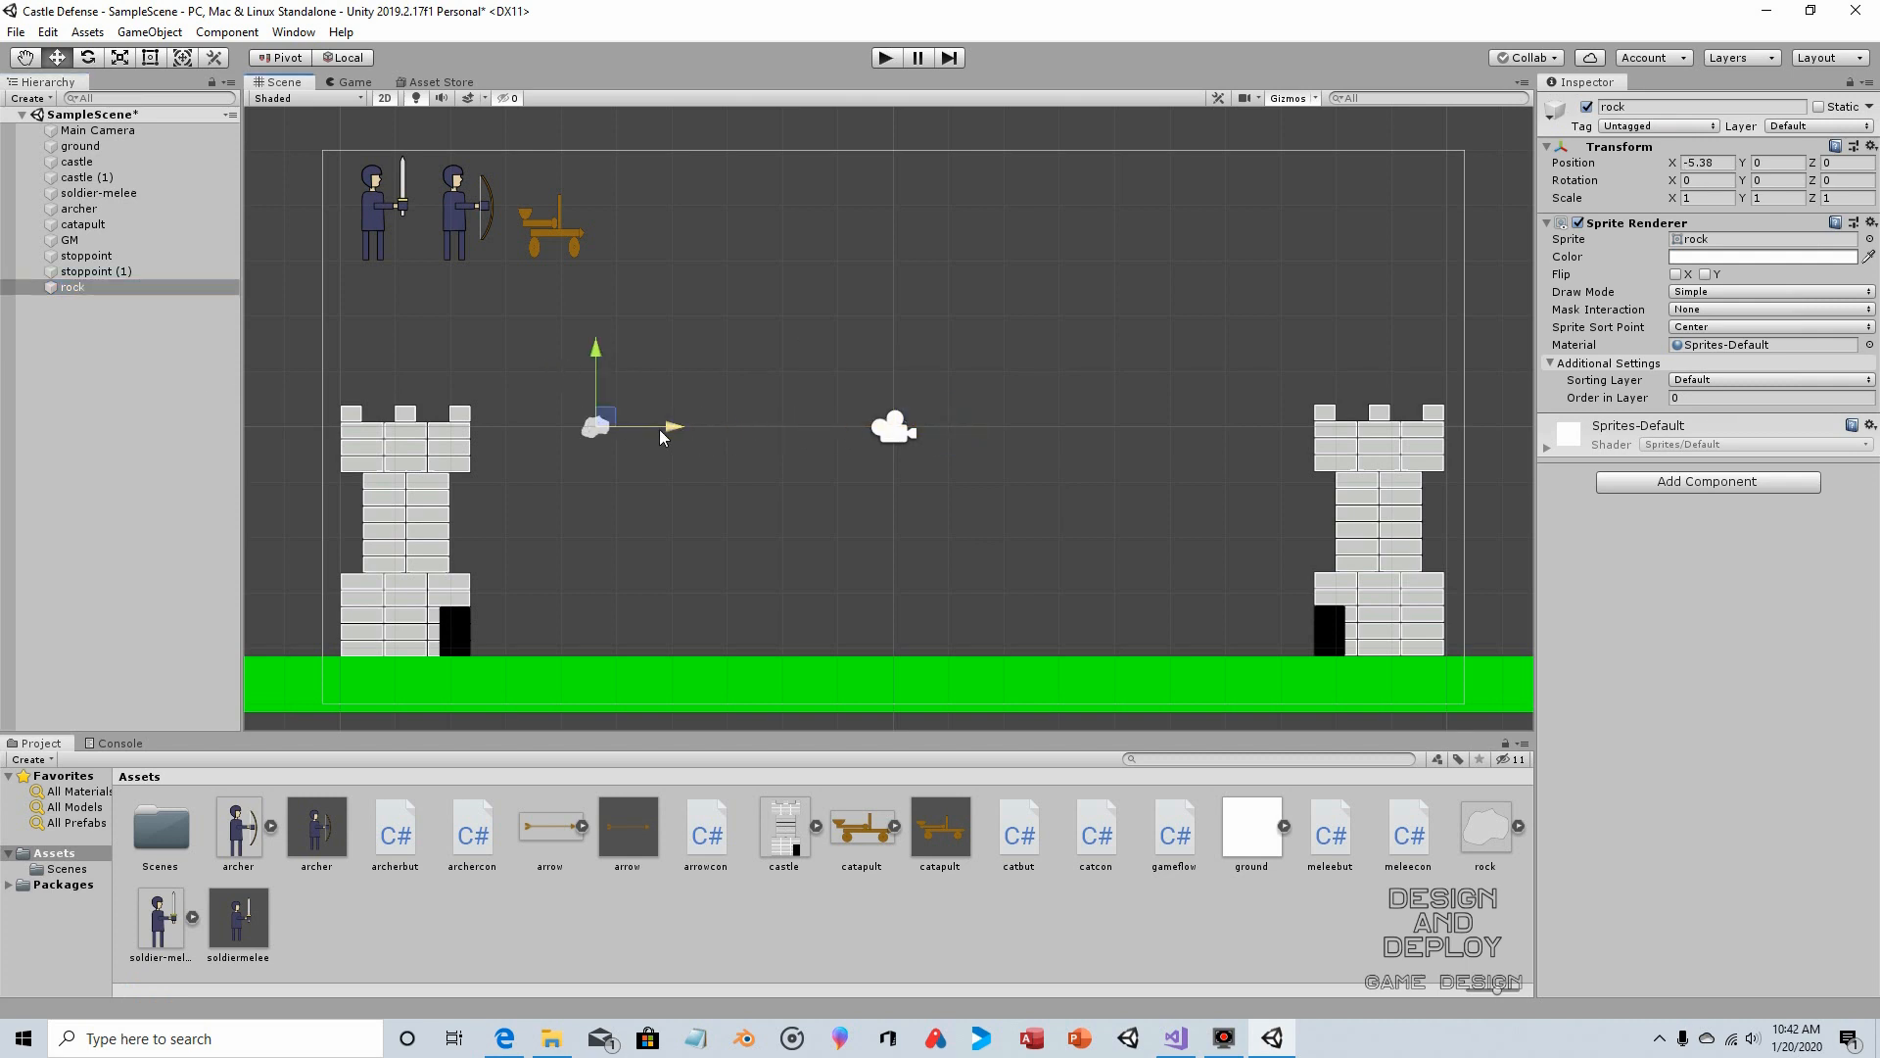
Add a Box Collider 2D set as a trigger and a Rigidbody 2D to the rock object
{"action": "left_click", "coordinate": [1675, 481]}
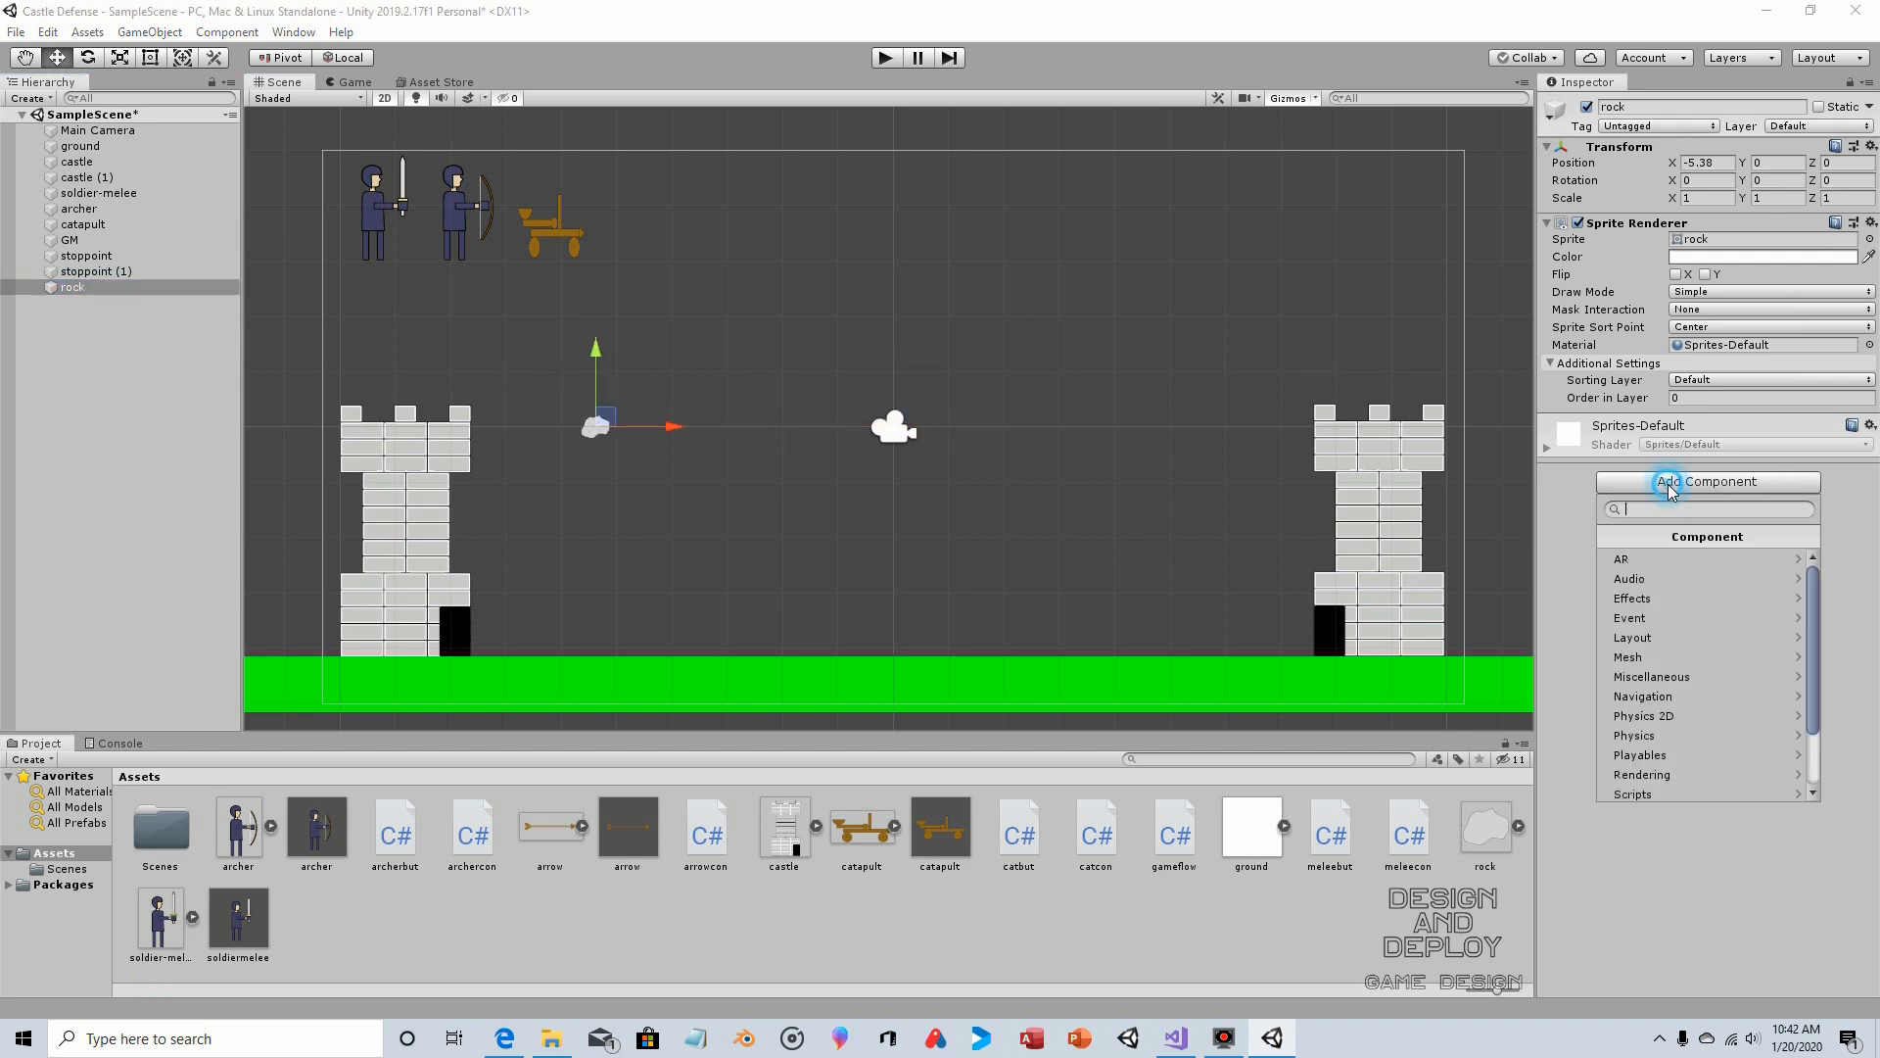
{"action": "left_click", "coordinate": [1698, 716]}
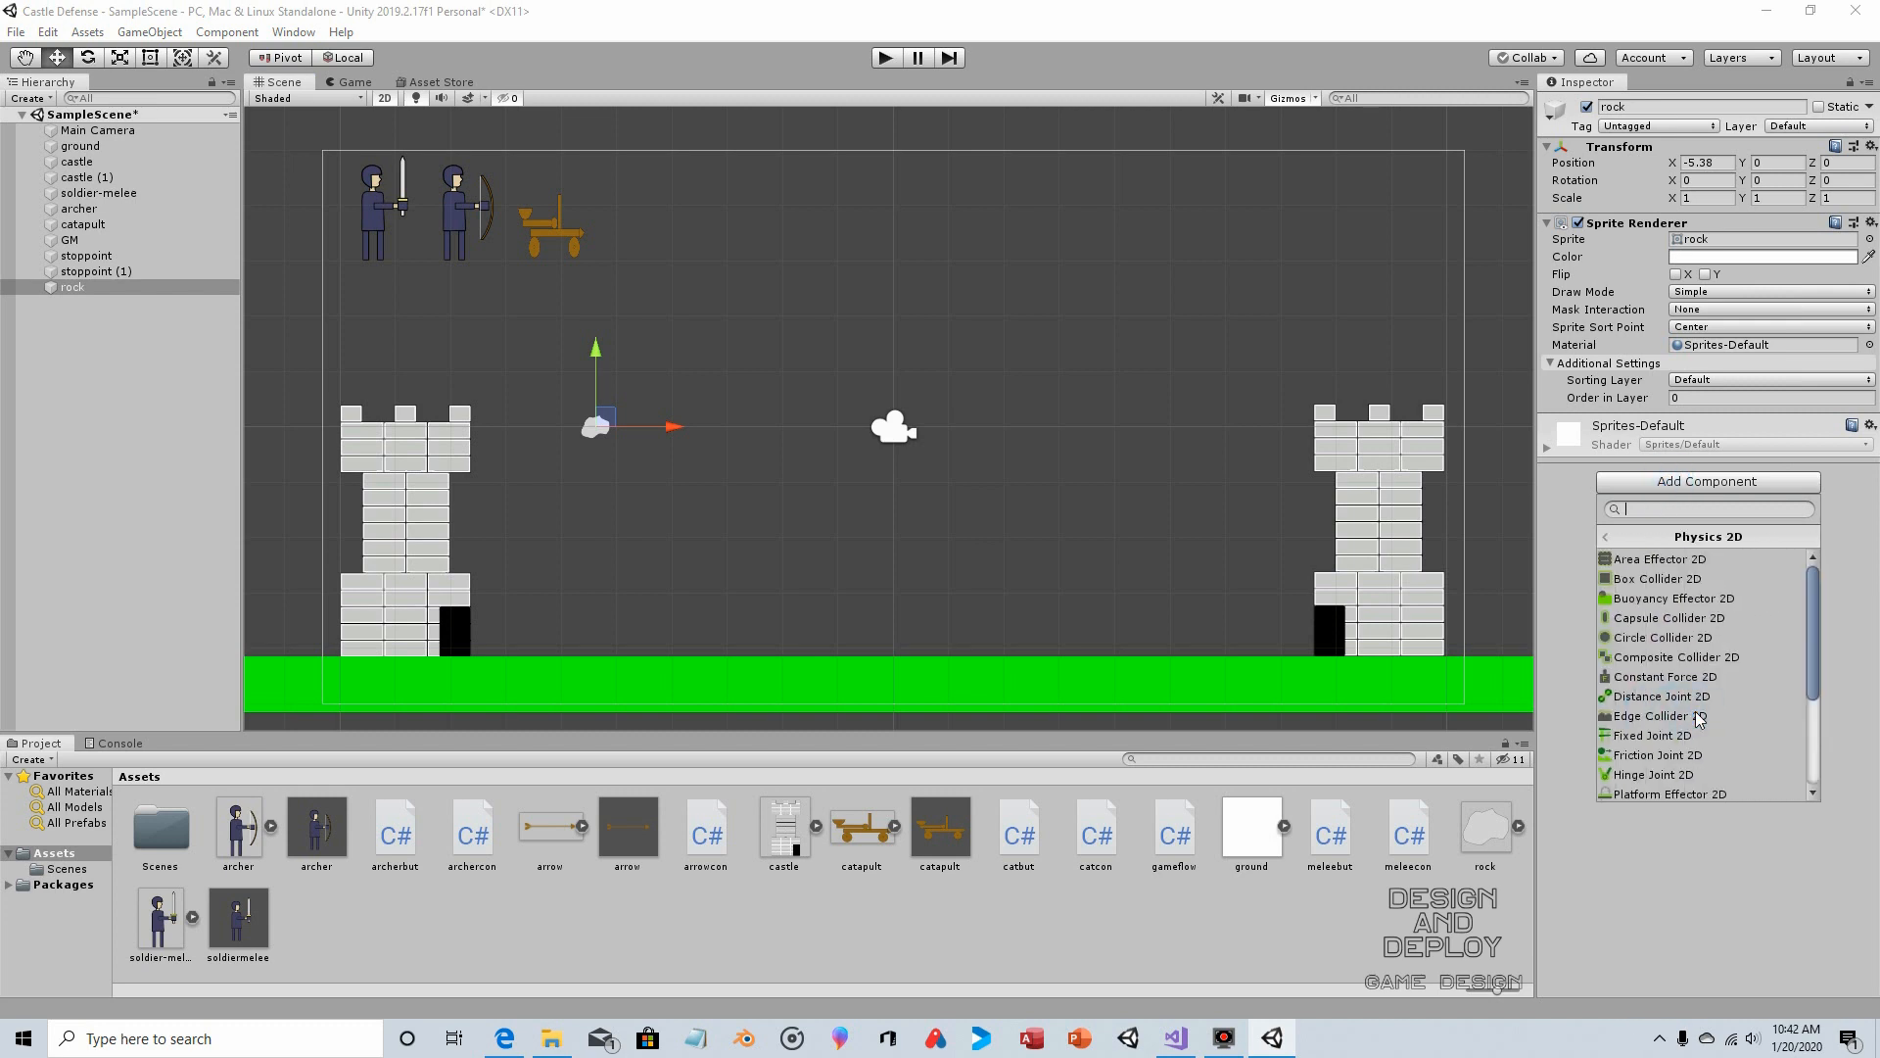
{"action": "left_click", "coordinate": [1702, 581]}
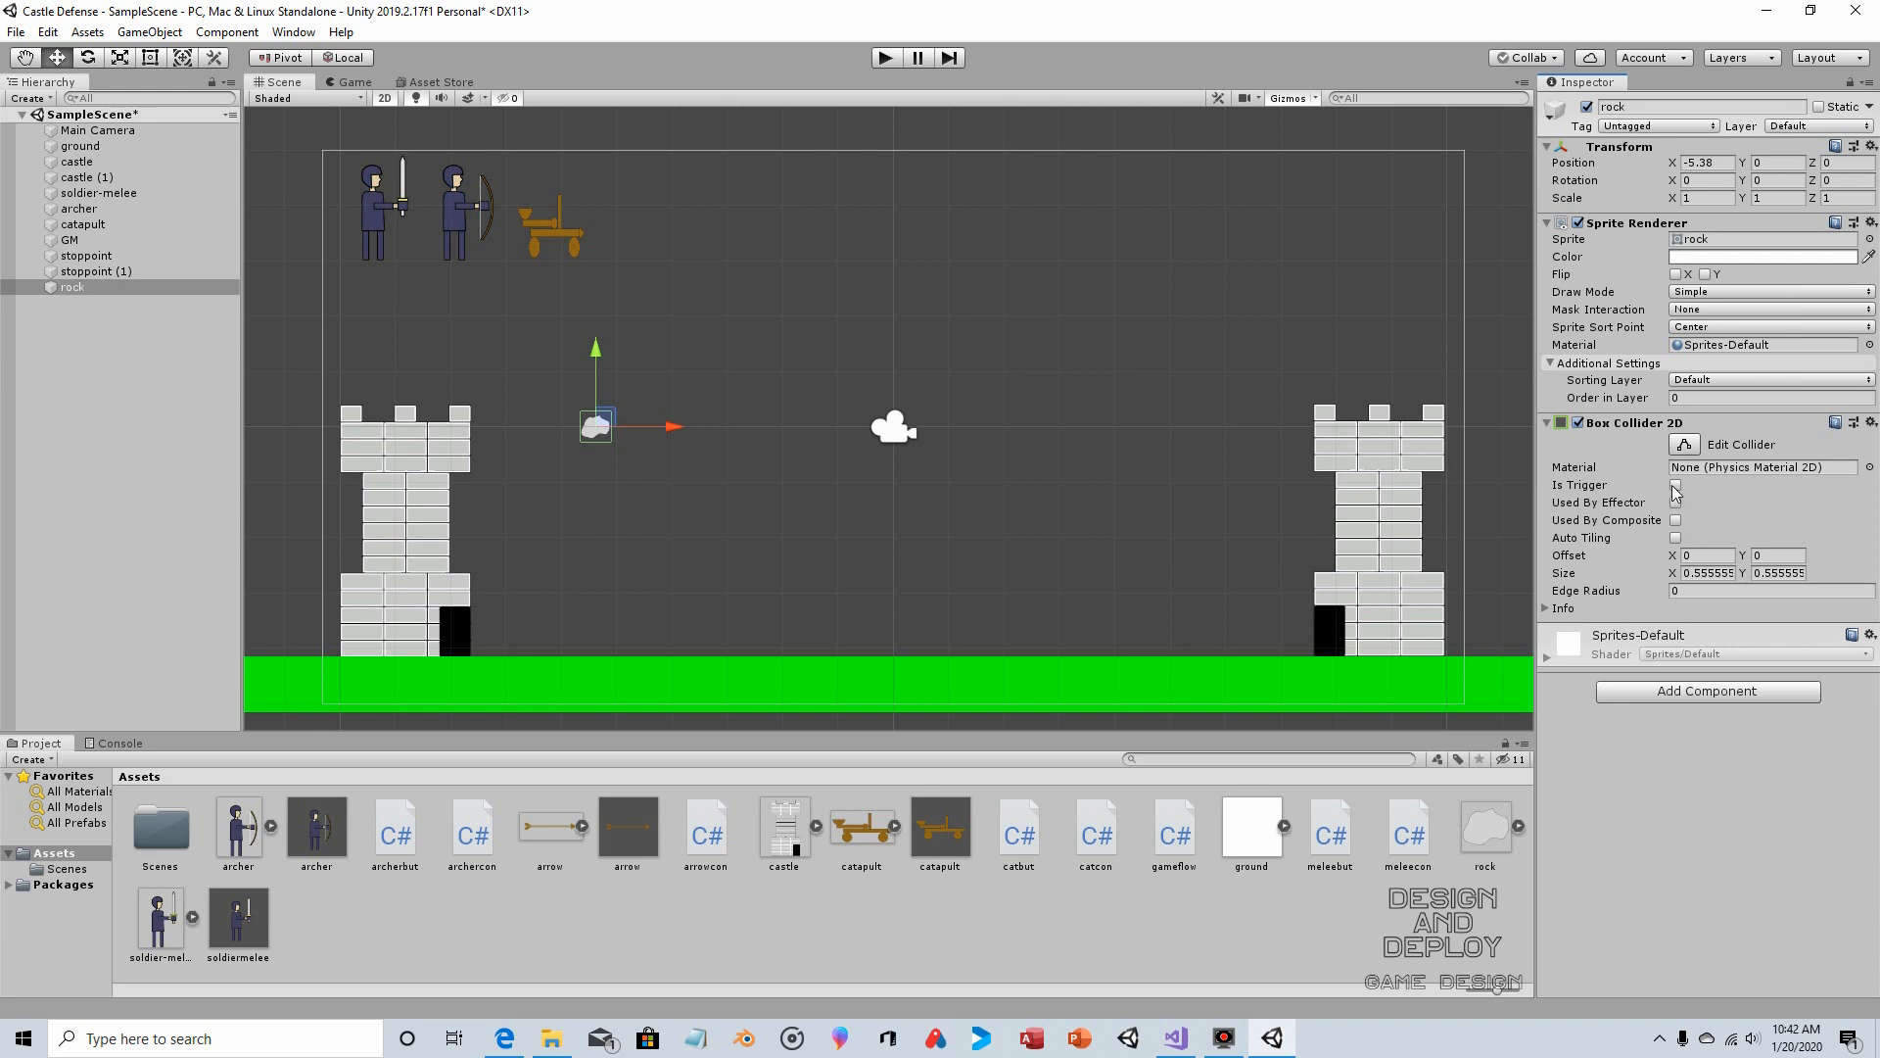
{"action": "left_click", "coordinate": [1676, 486]}
{"action": "left_click", "coordinate": [1712, 692]}
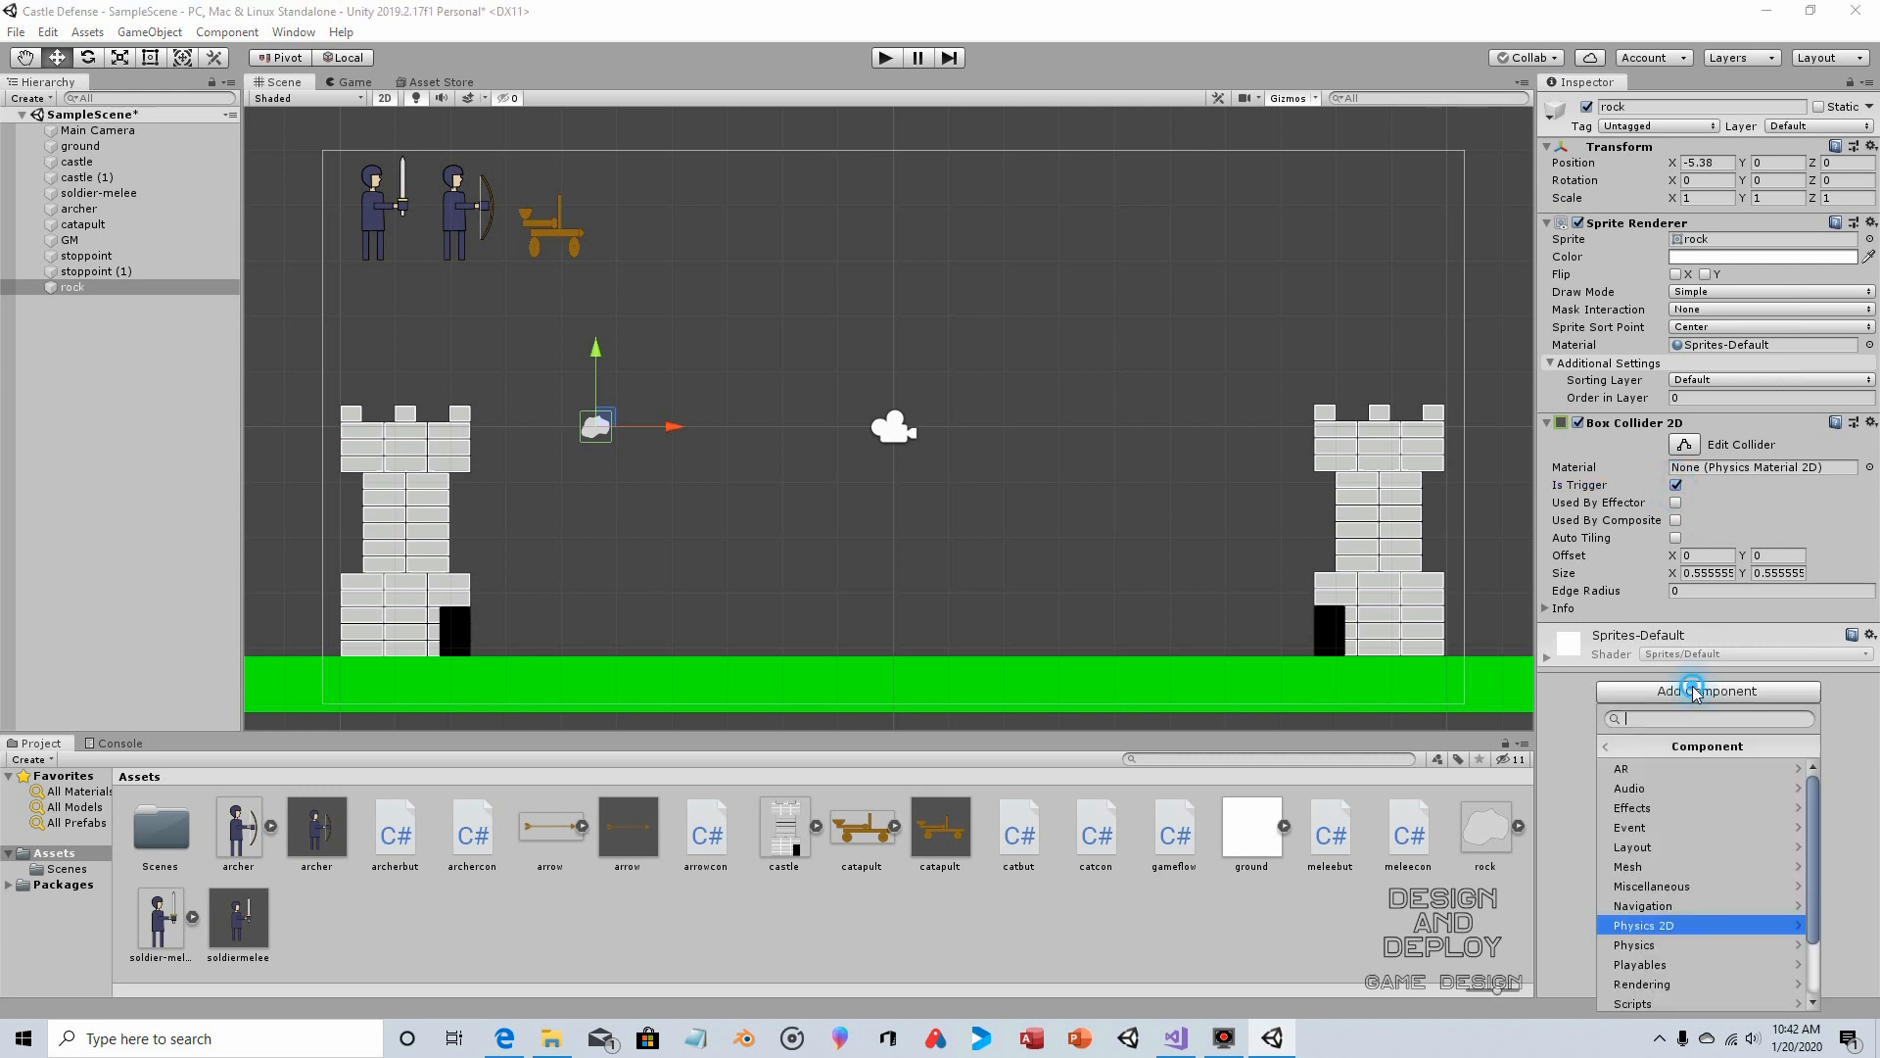
{"action": "left_click", "coordinate": [1685, 926]}
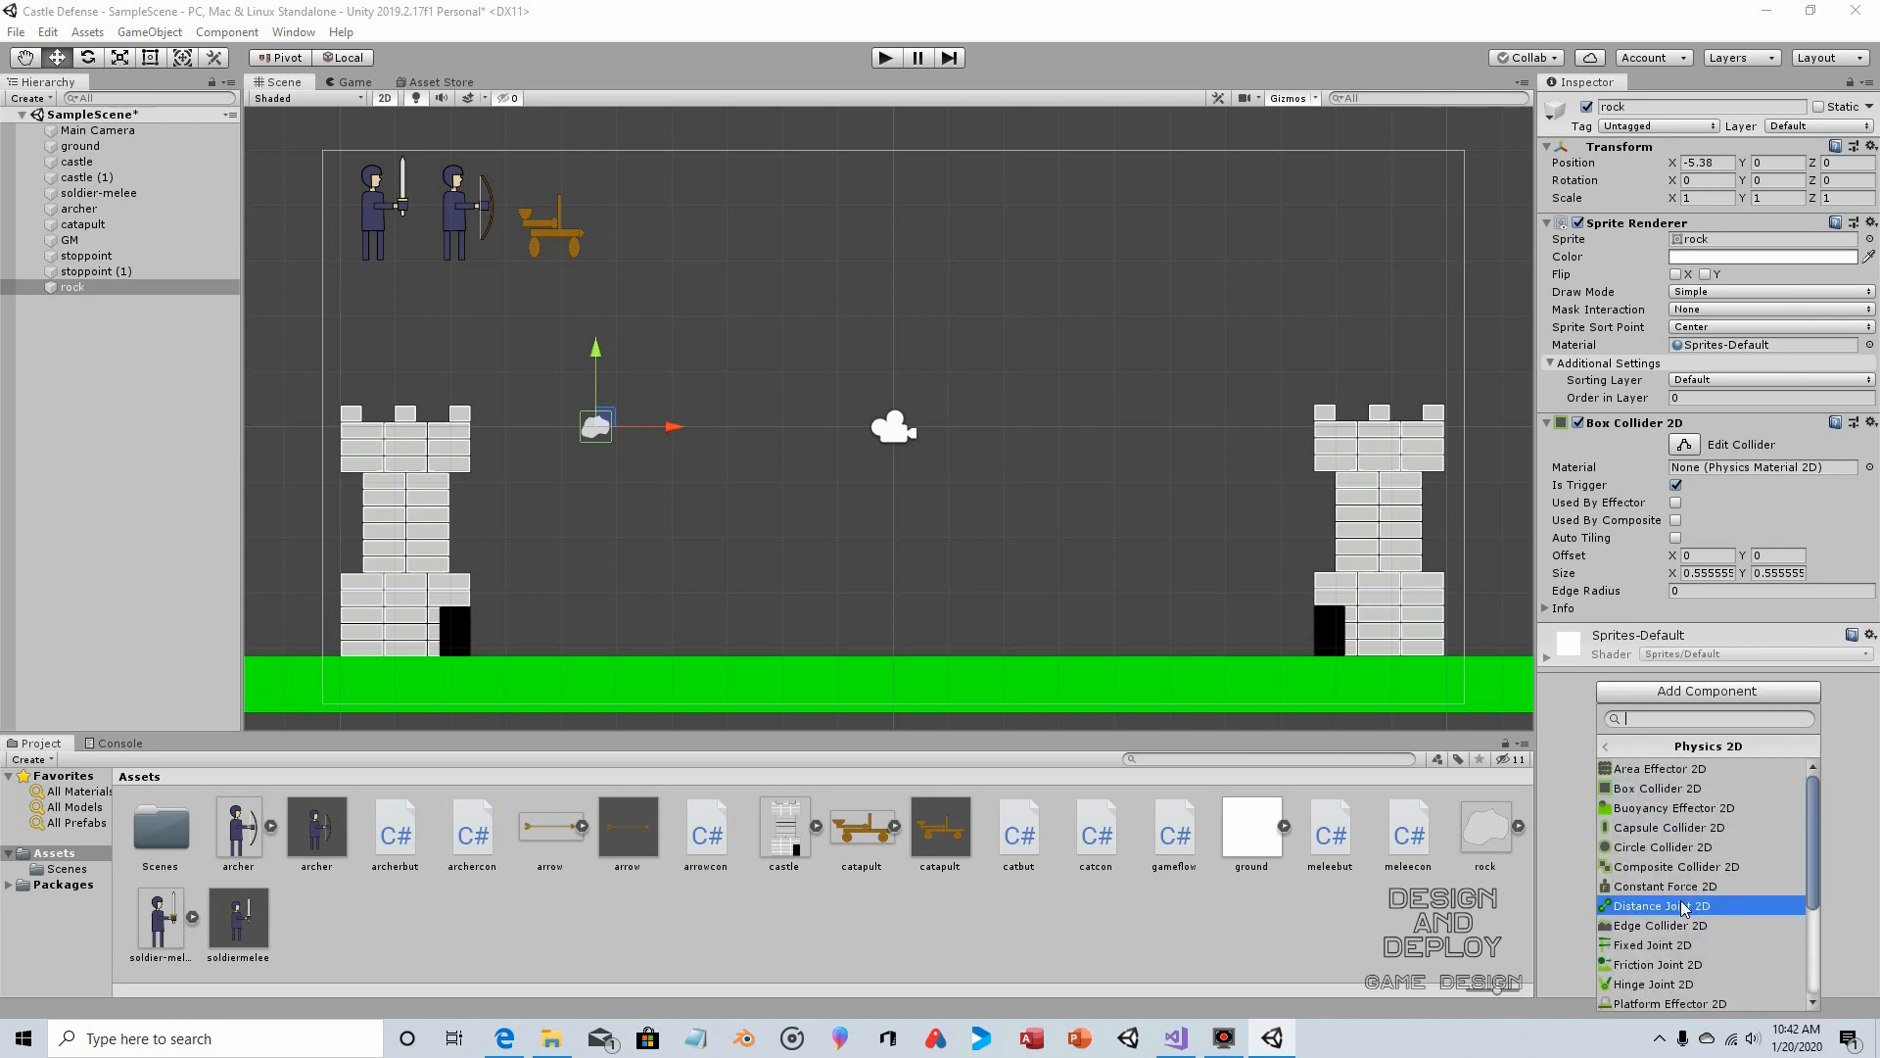
{"action": "scroll", "coordinate": [1680, 927], "scroll_direction": "down", "scroll_amount": 1}
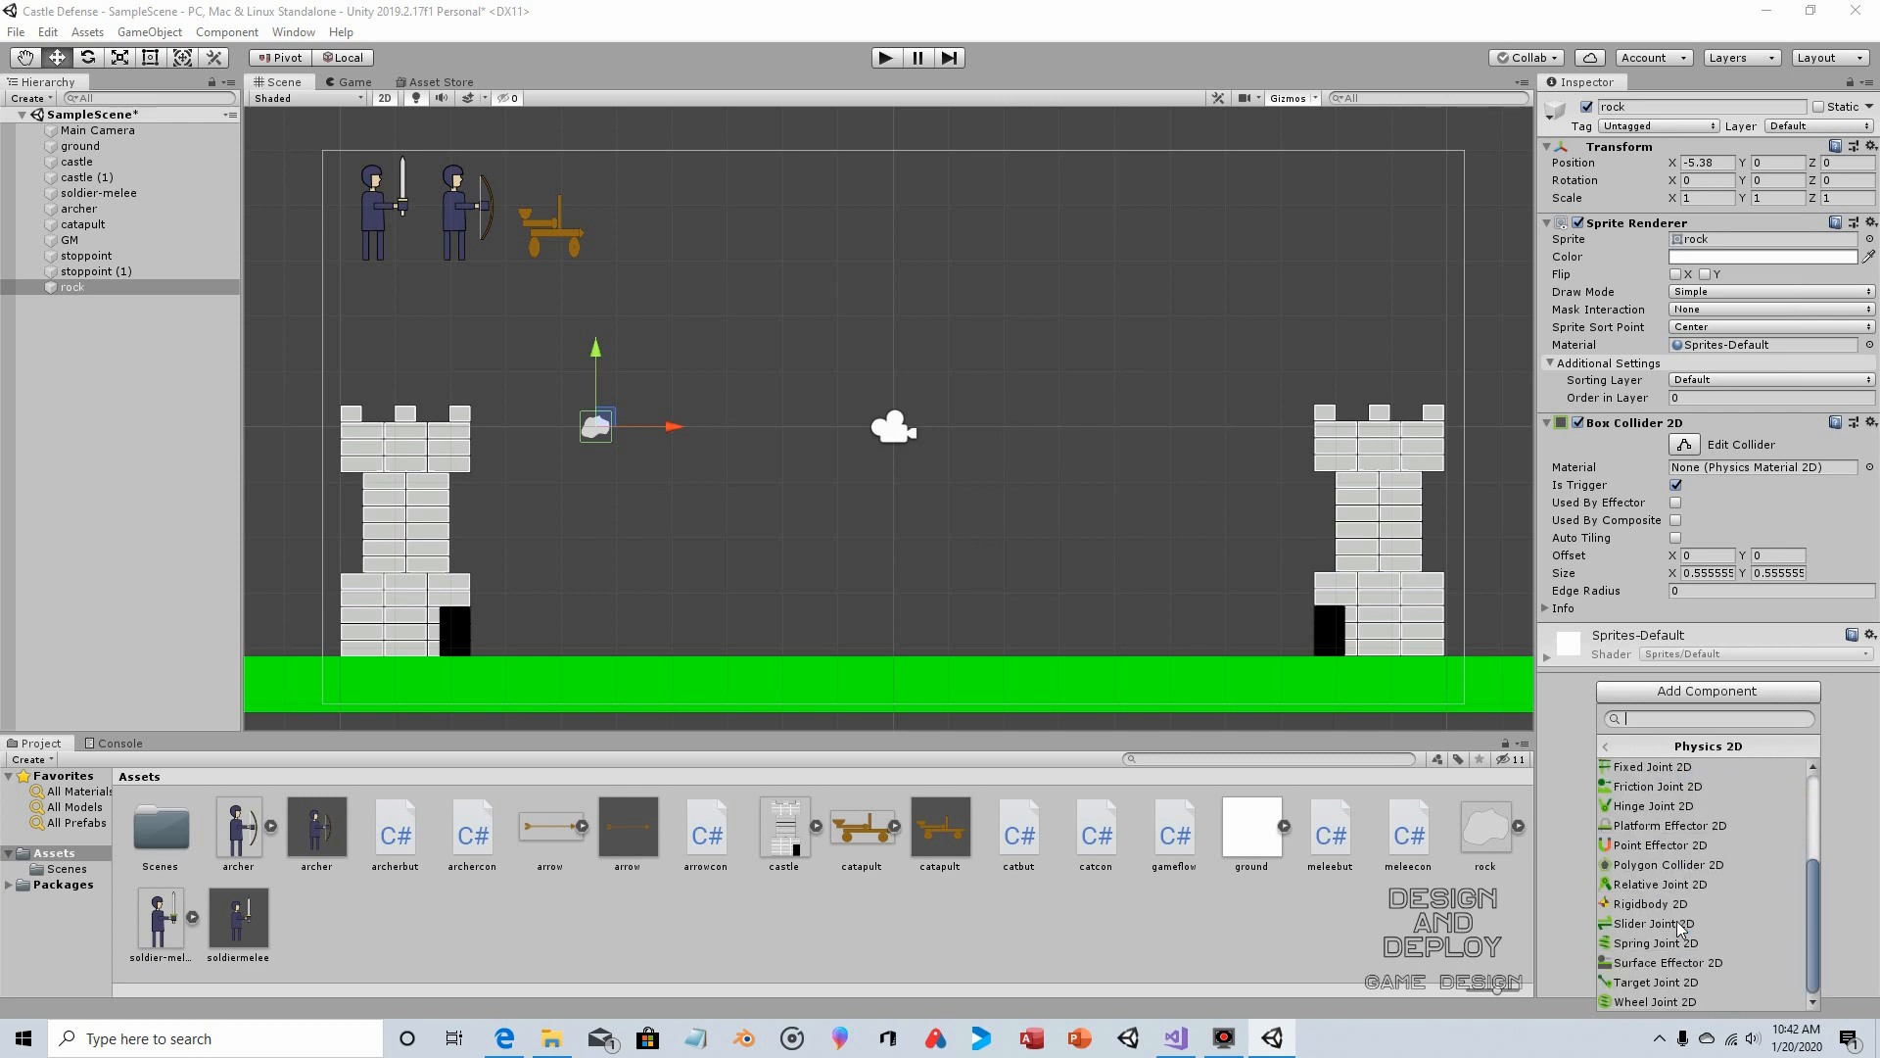
{"action": "left_click", "coordinate": [1683, 908]}
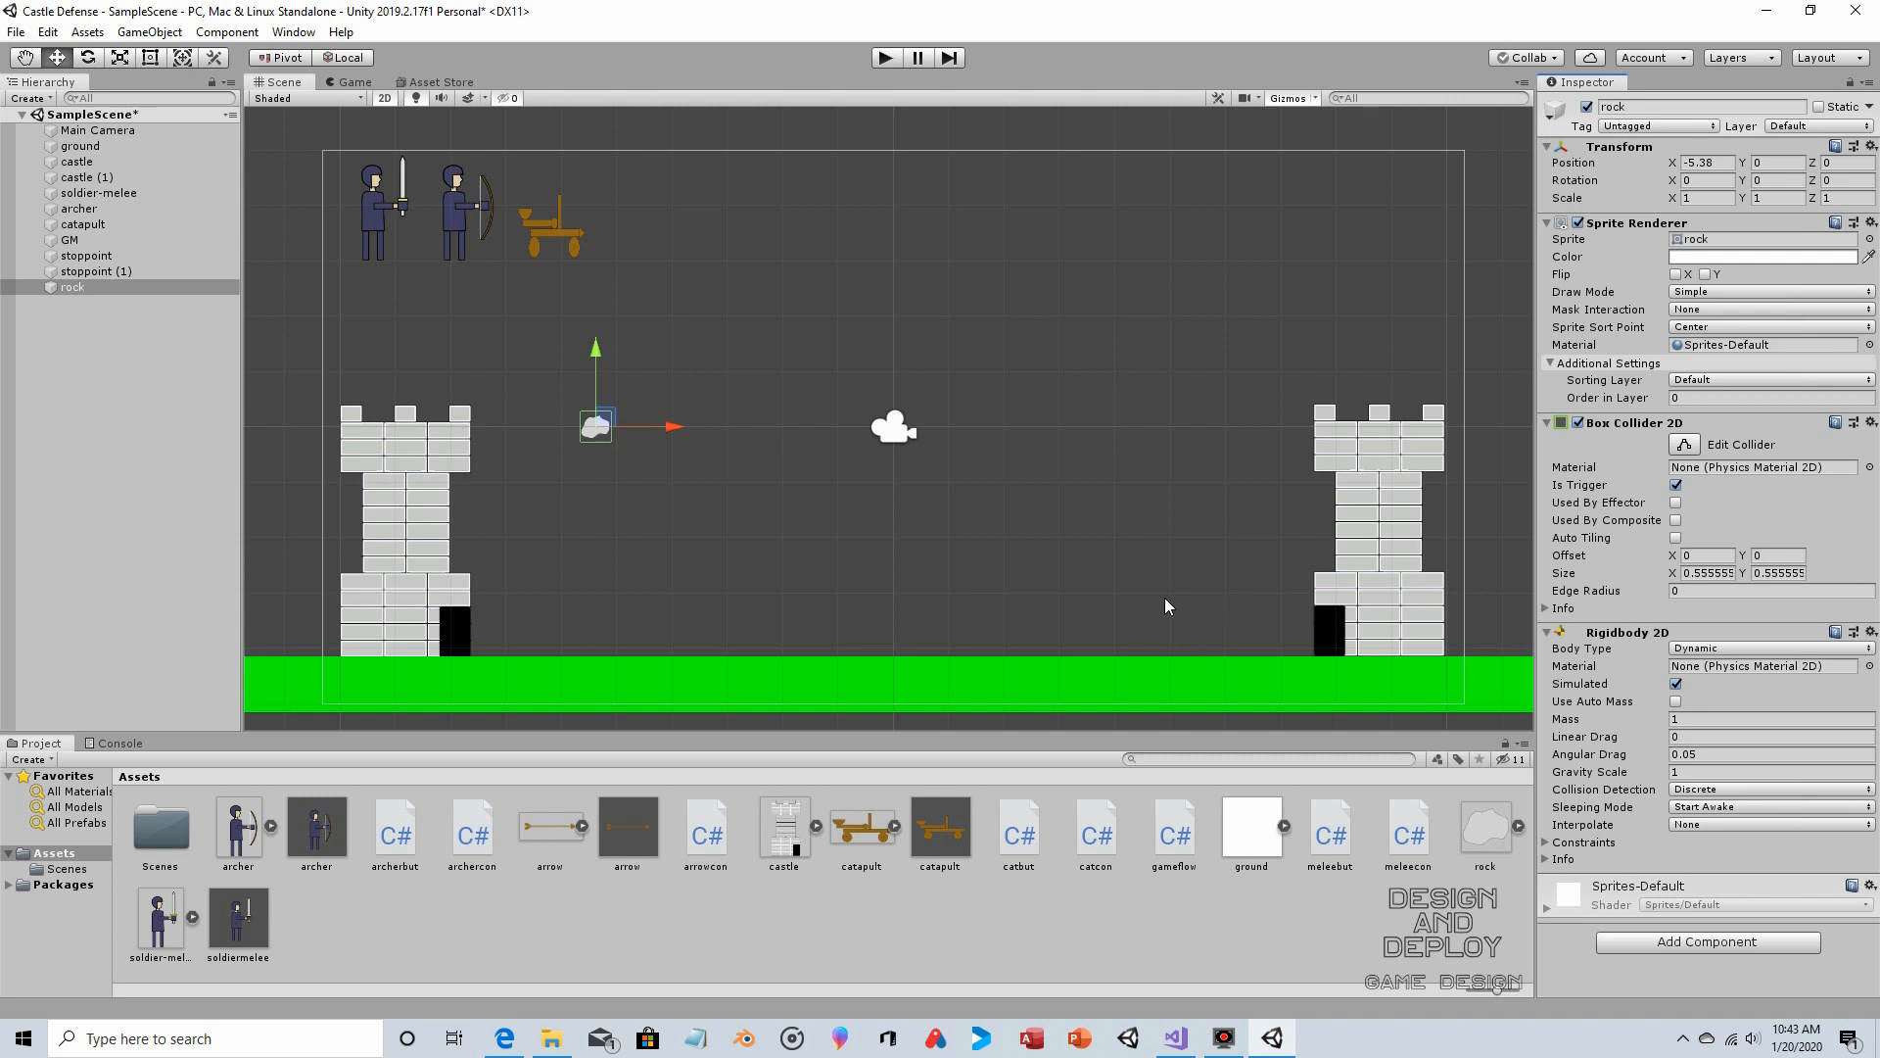
Create a new C# script named rockcon in the project's Assets folder
{"action": "left_click", "coordinate": [110, 406]}
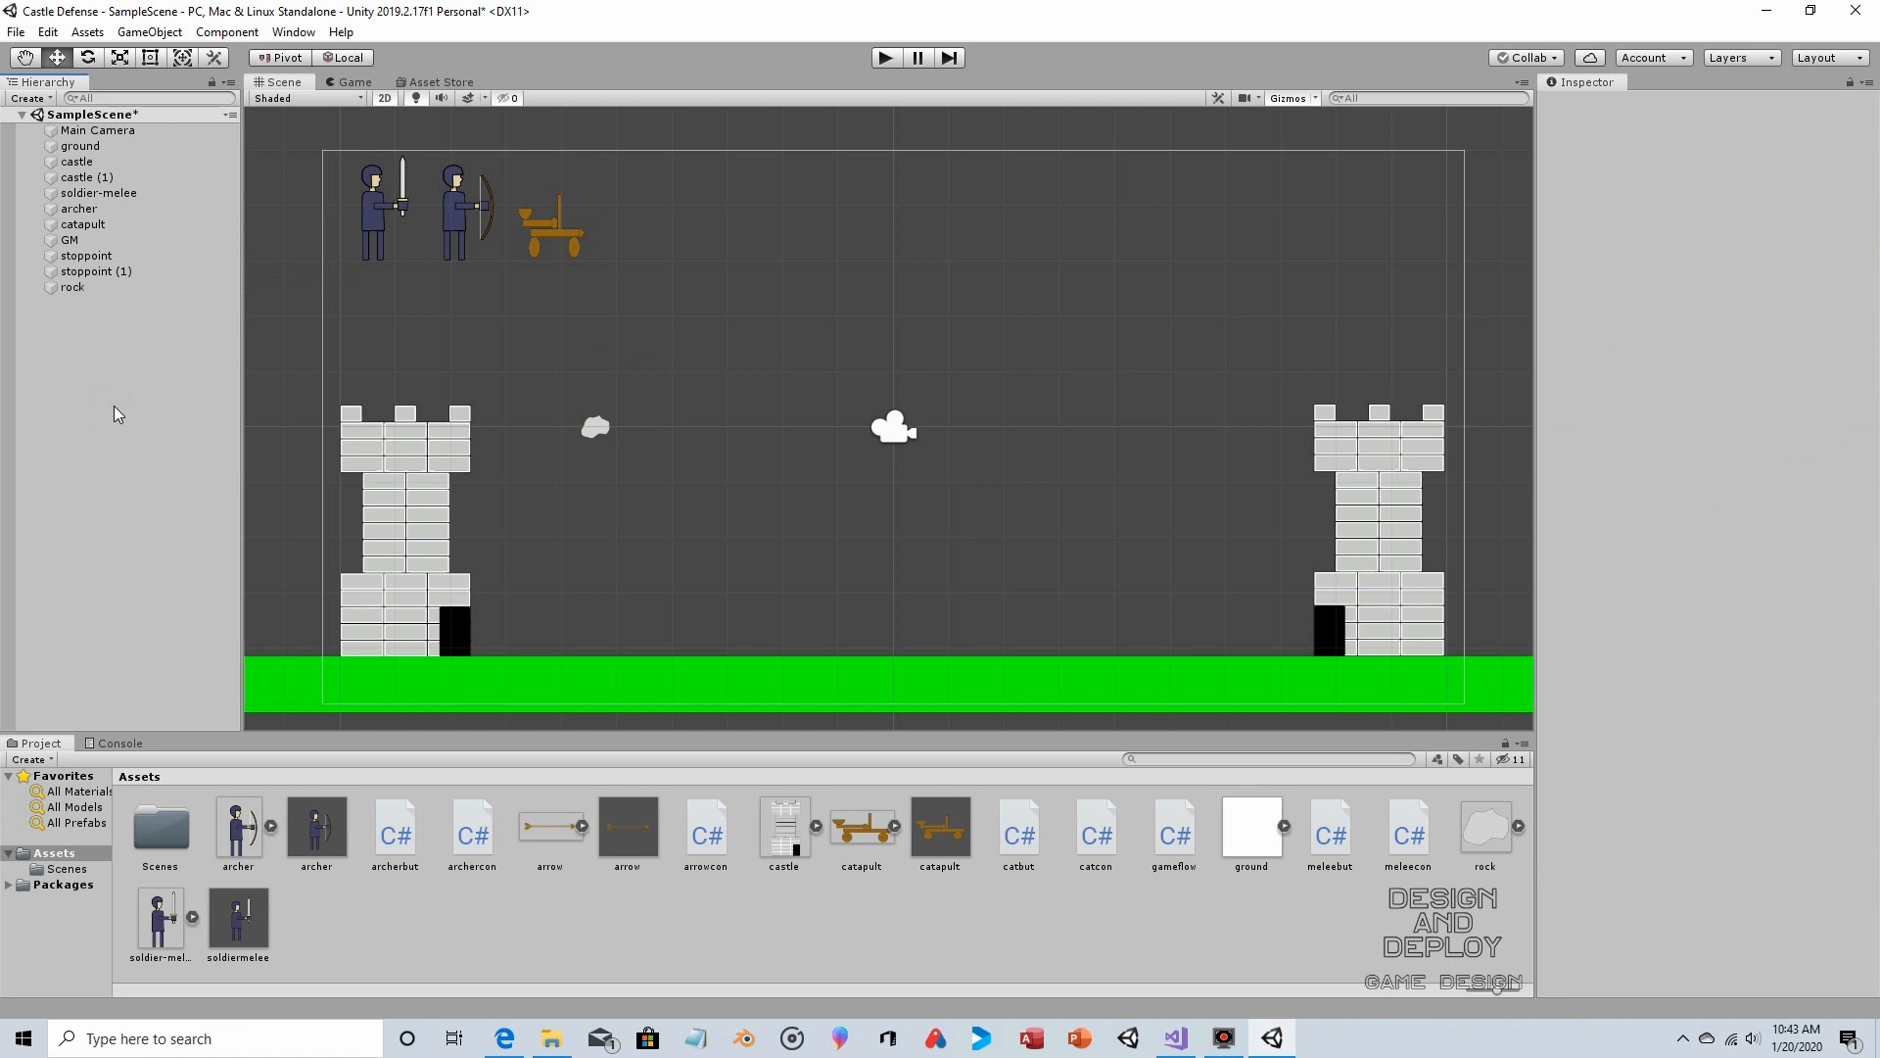
{"action": "left_click", "coordinate": [70, 290]}
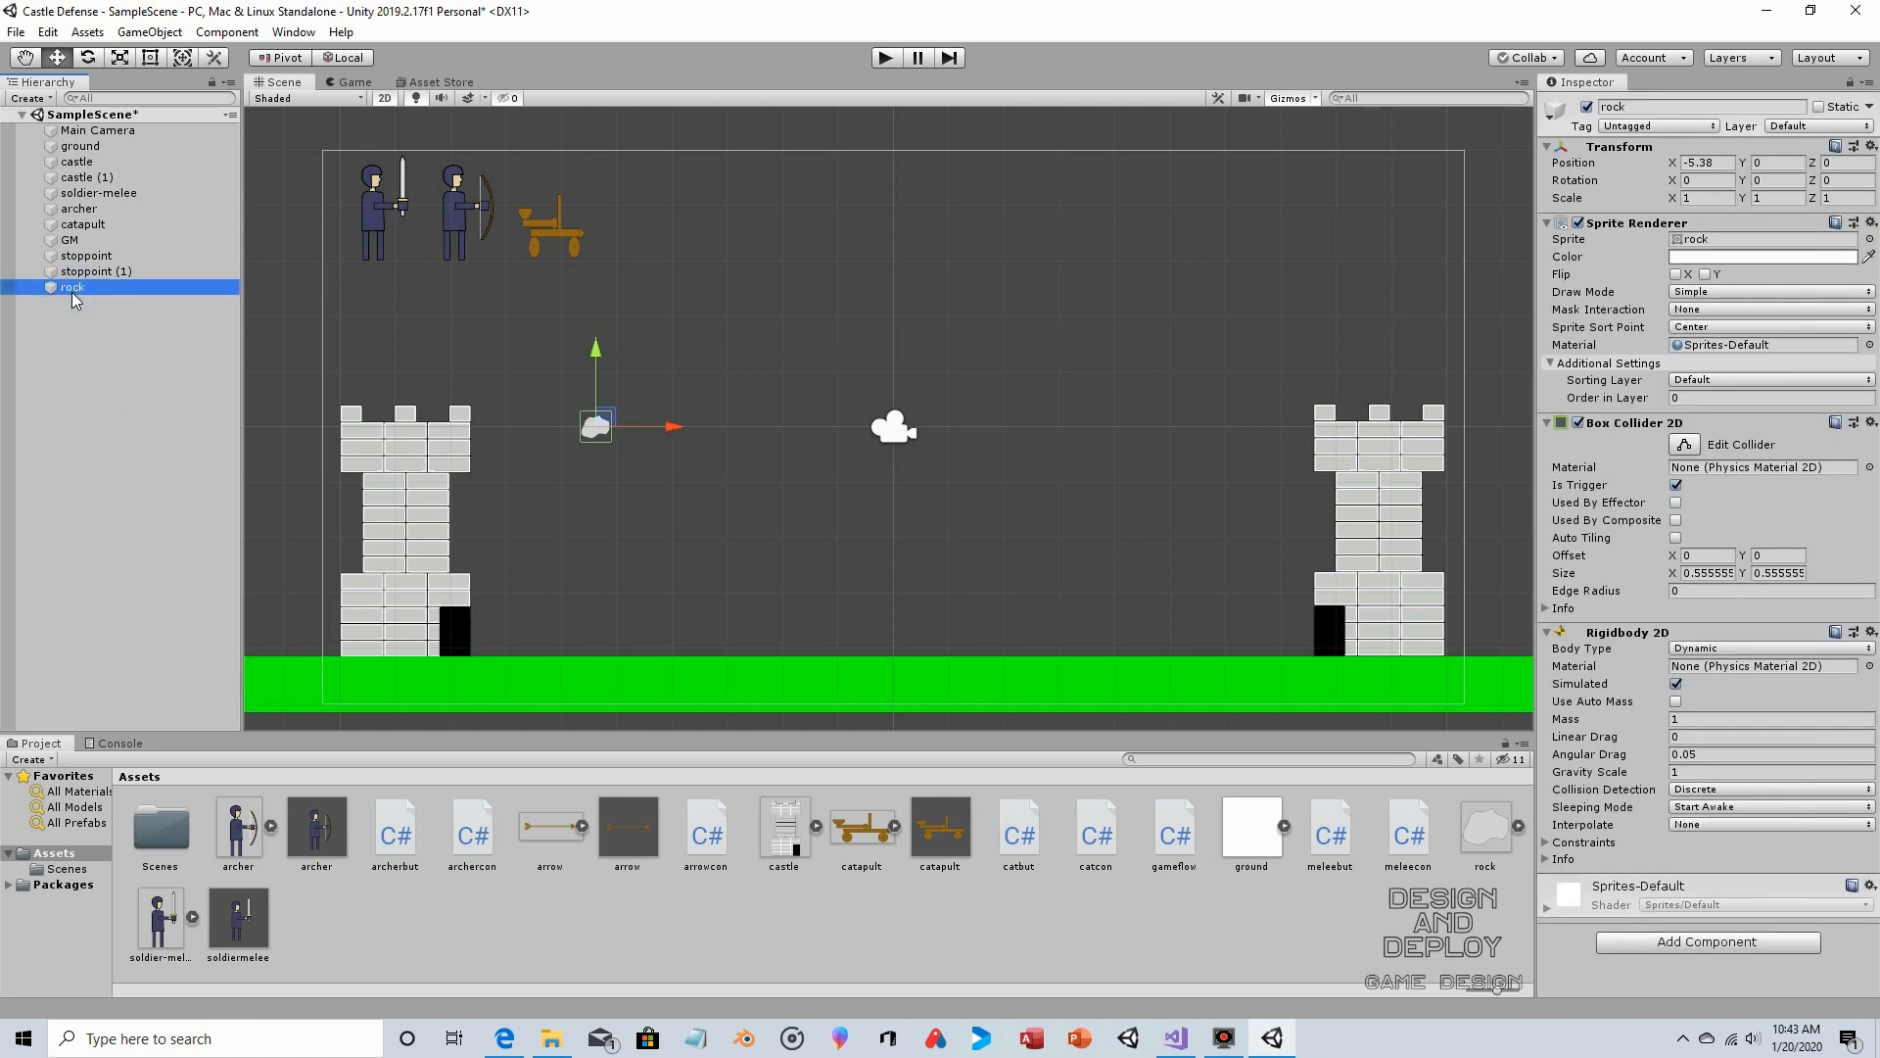
{"action": "right_click", "coordinate": [474, 903]}
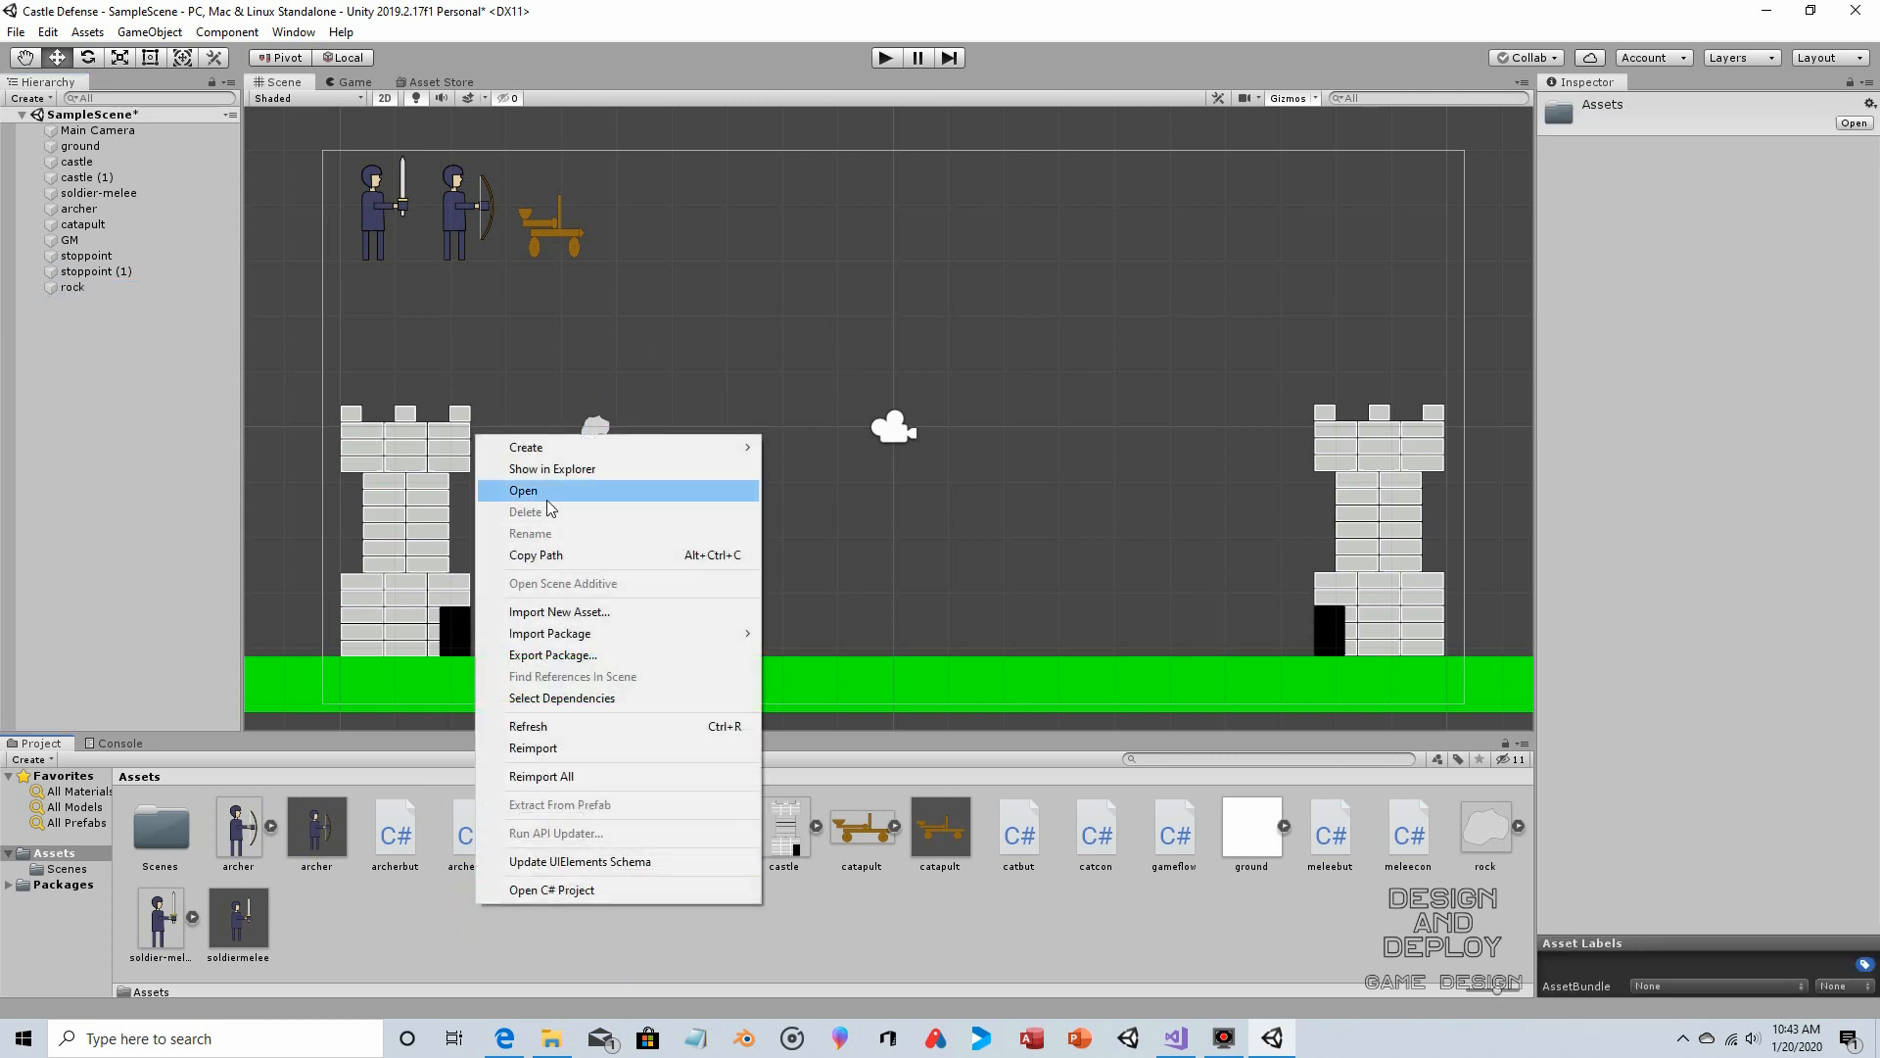
{"action": "mouse_move", "coordinate": [574, 447]}
{"action": "left_click", "coordinate": [825, 303]}
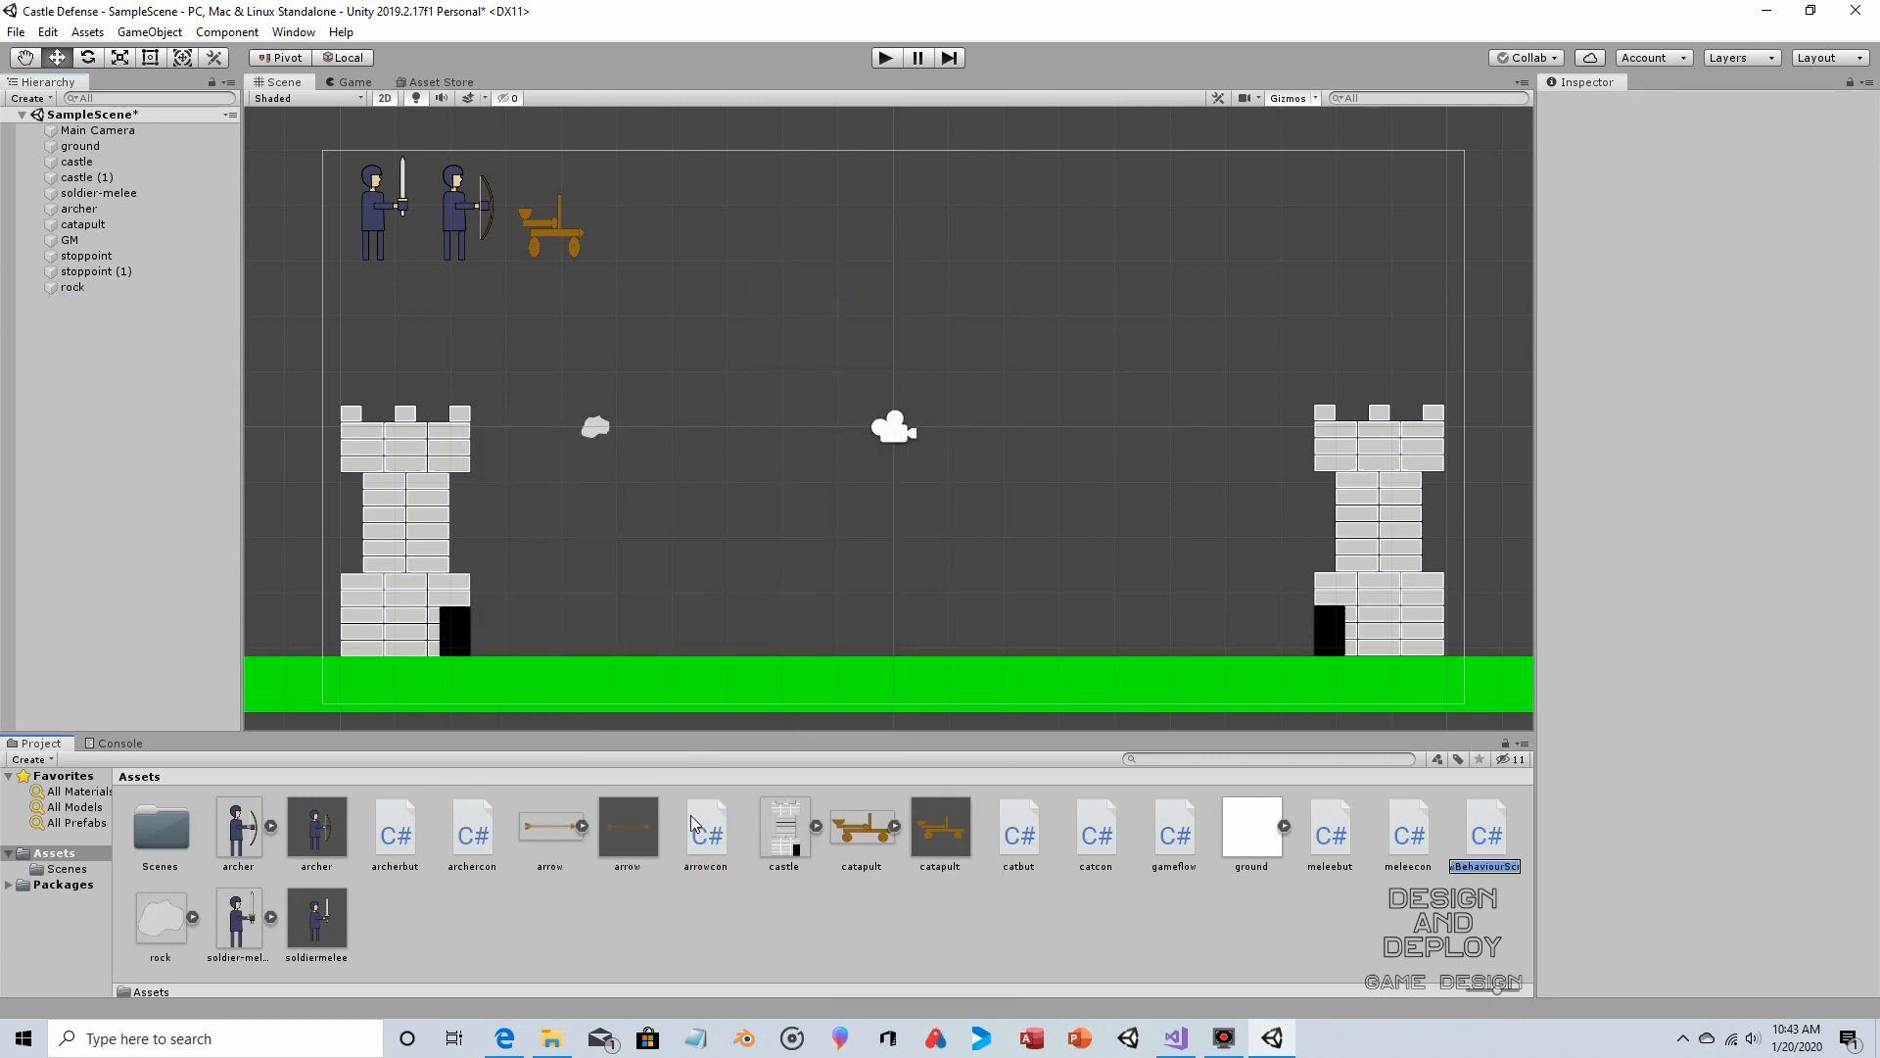
{"action": "type", "text": "rockcon"}
{"action": "key", "text": "Return"}
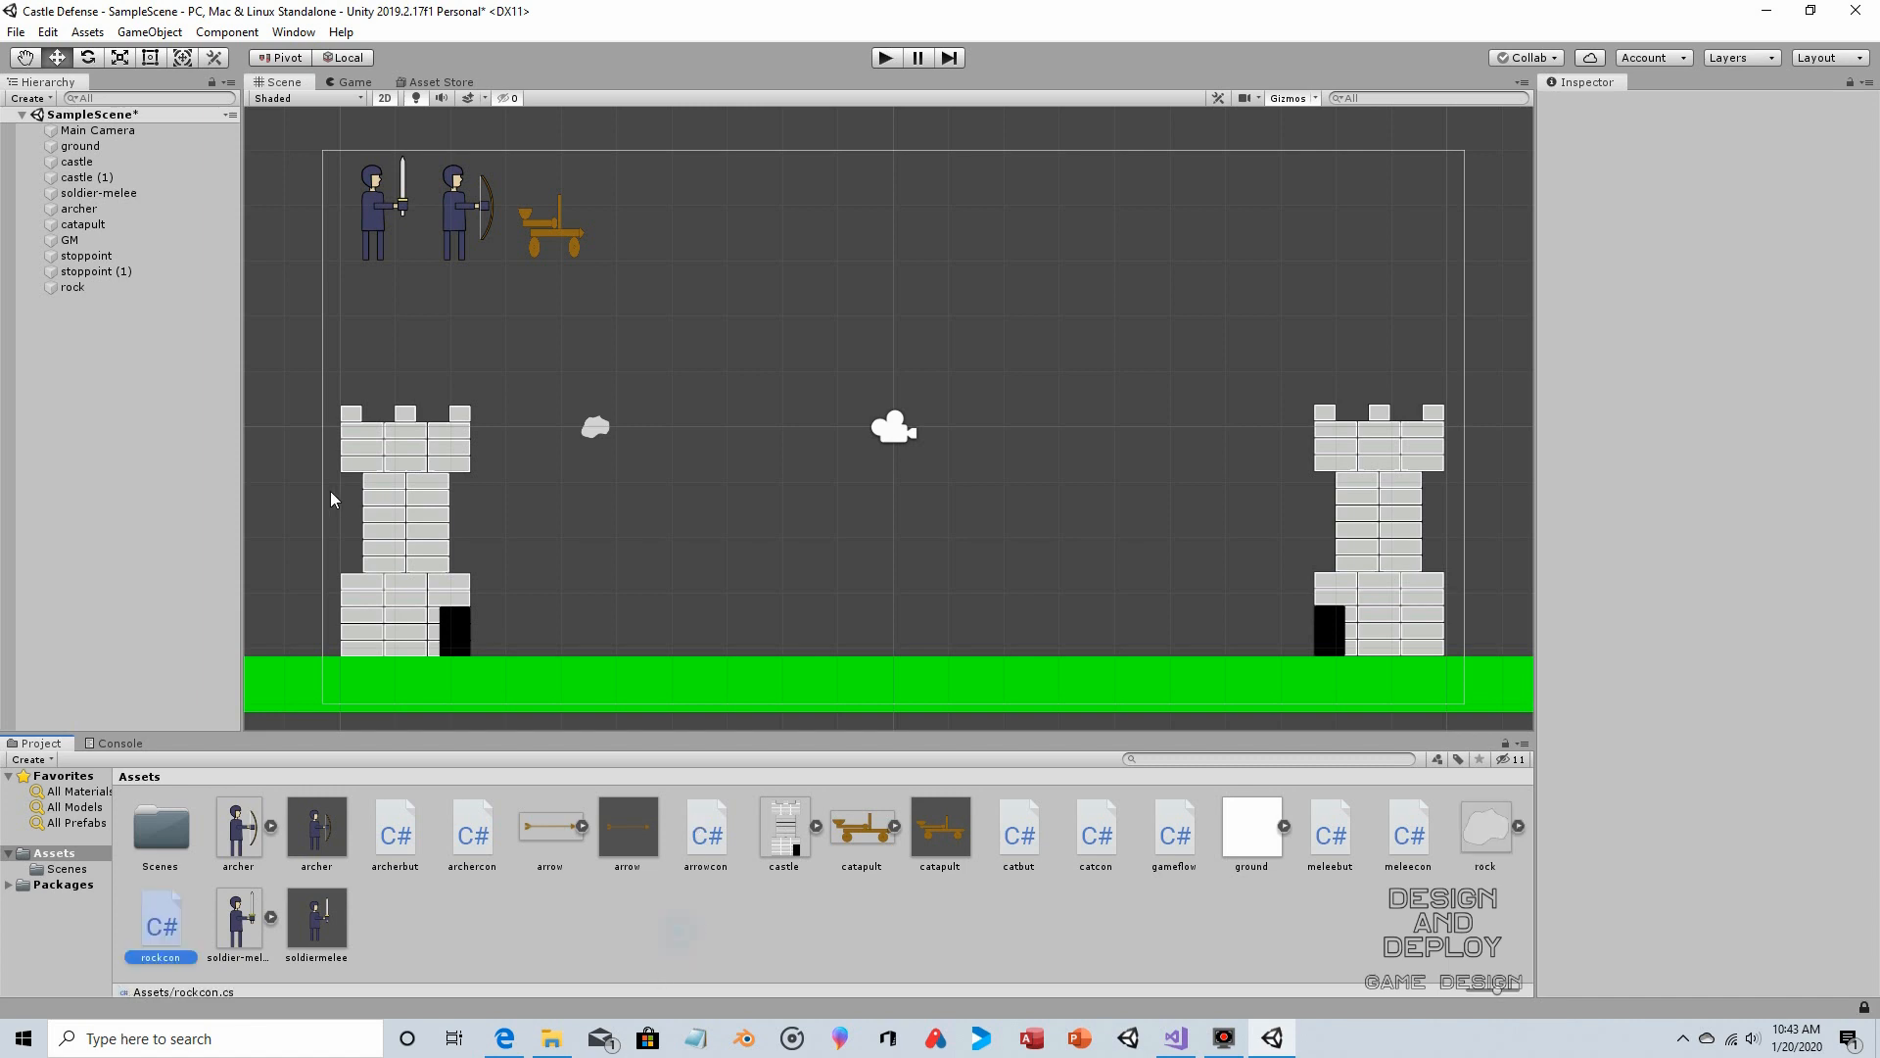
Attach the rockcon script to the rock object
{"action": "left_click_drag", "start_coordinate": [161, 923], "coordinate": [69, 292]}
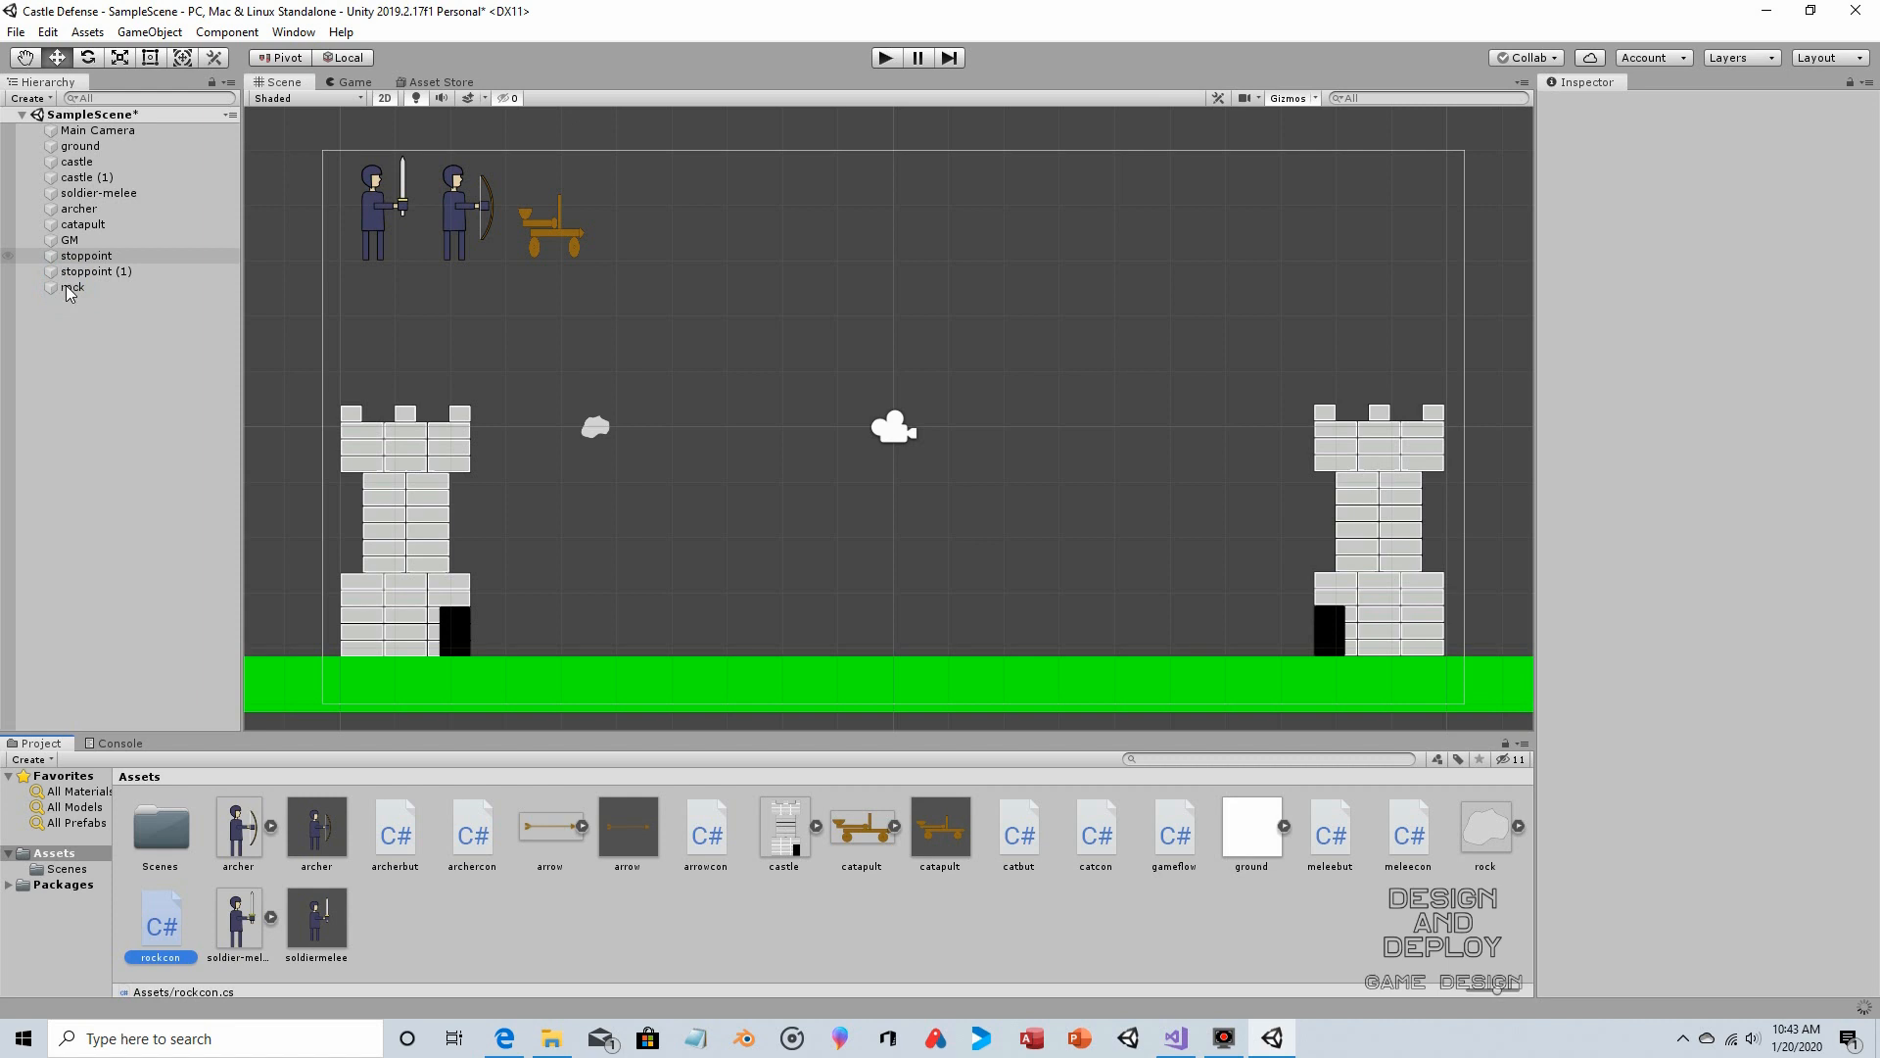
{"action": "left_click", "coordinate": [70, 289]}
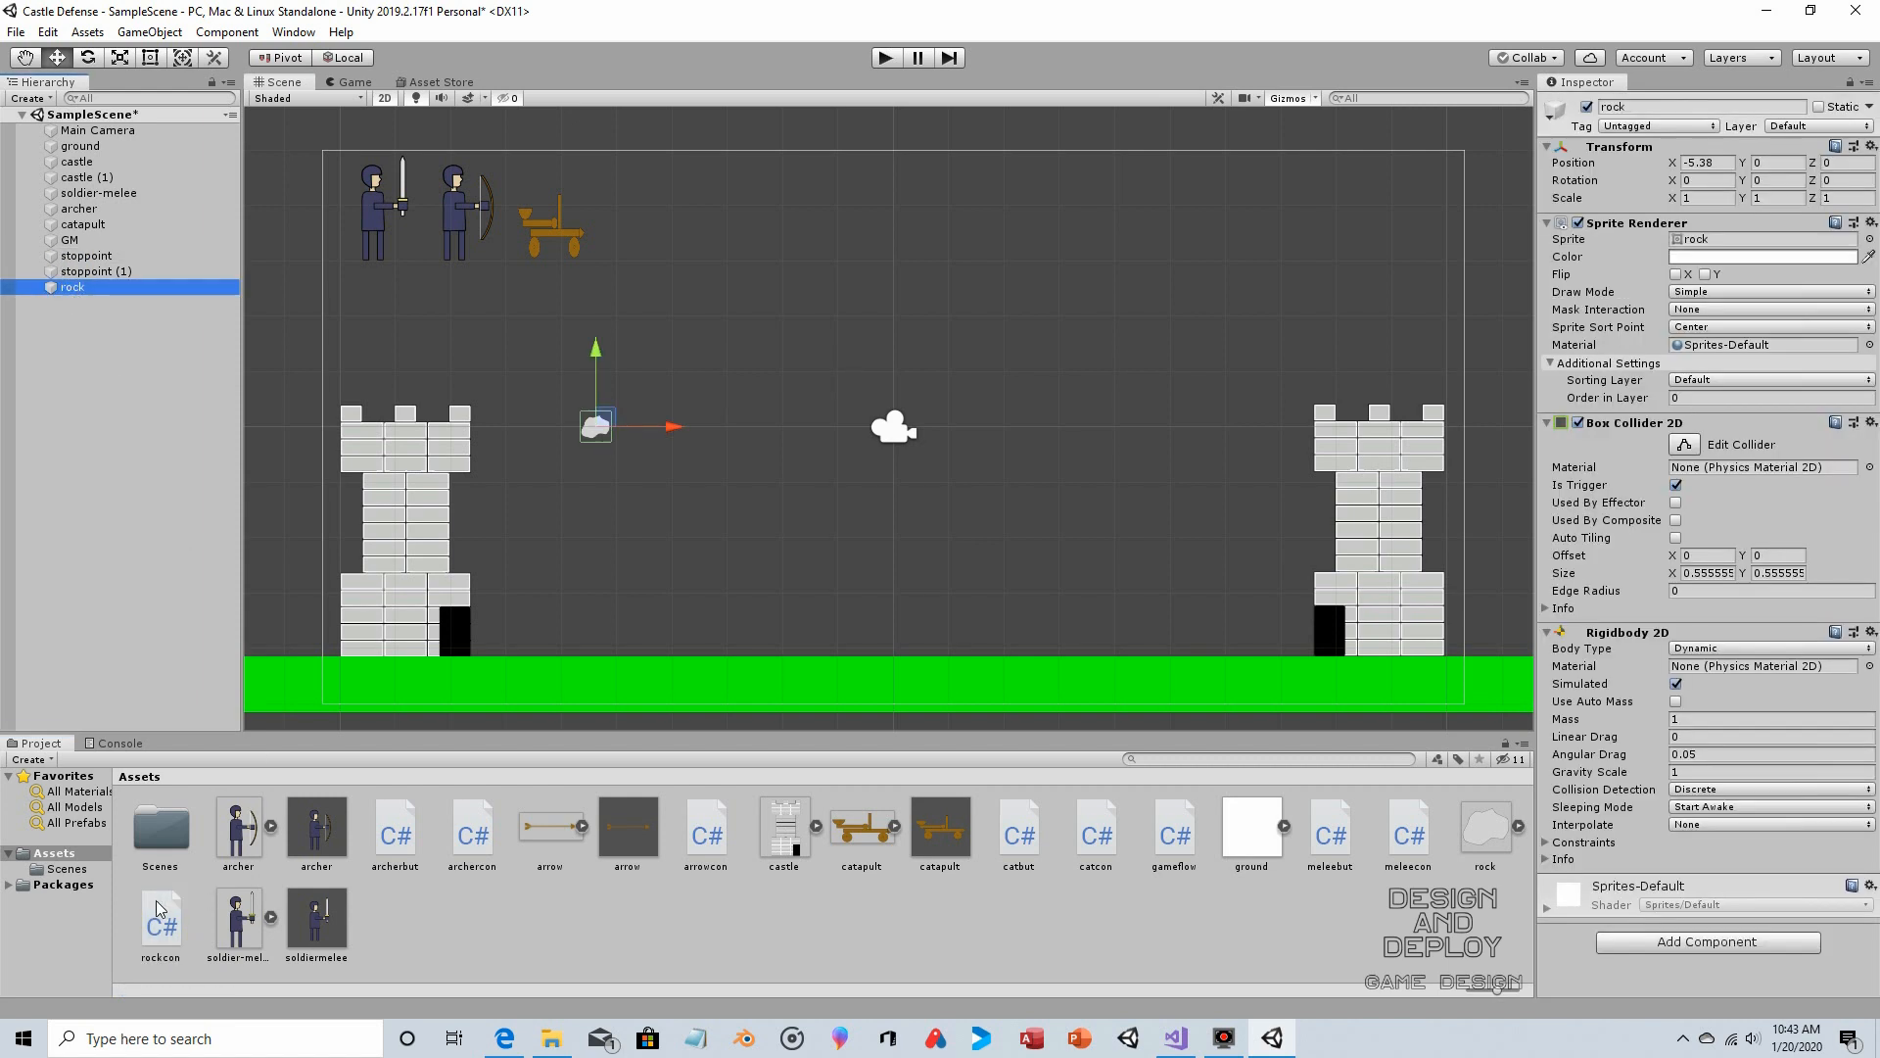
{"action": "left_click_drag", "start_coordinate": [162, 916], "coordinate": [1662, 982]}
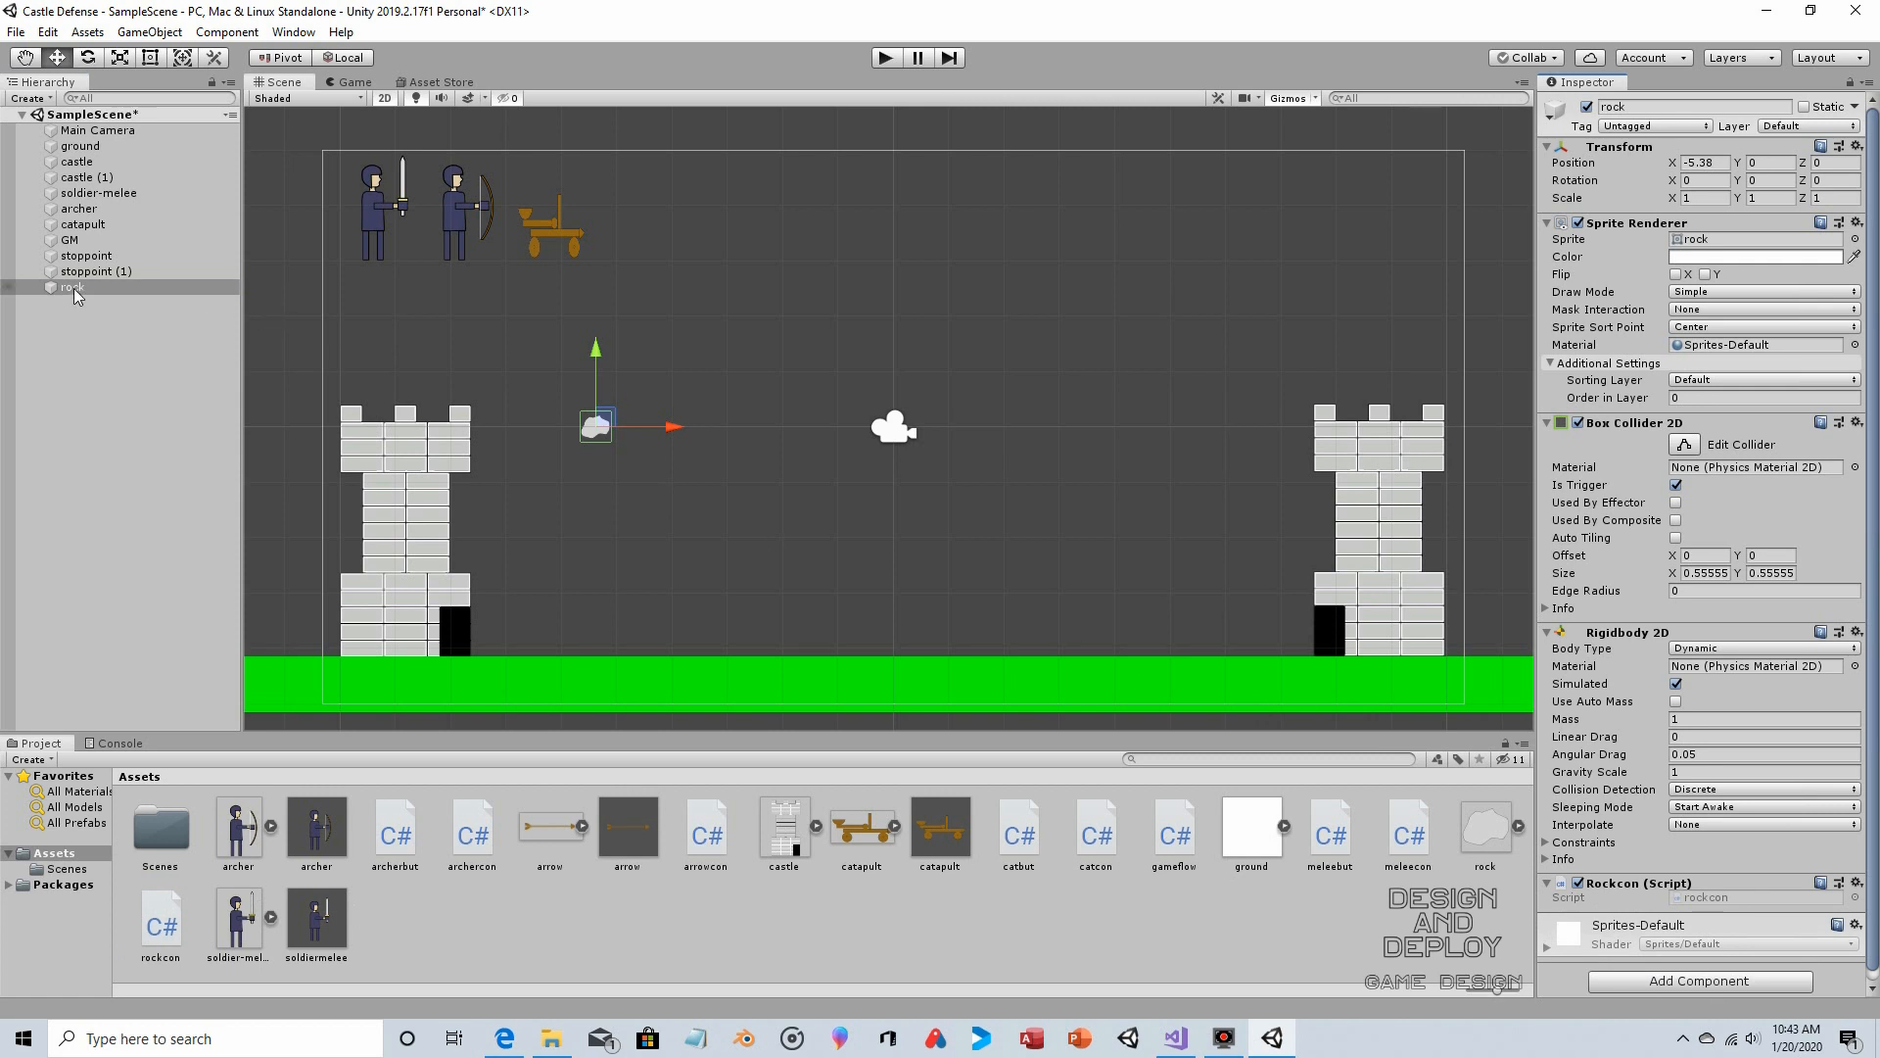
Save the rock object as a prefab in Assets and delete its instance from the scene
{"action": "left_click_drag", "start_coordinate": [73, 286], "coordinate": [501, 930]}
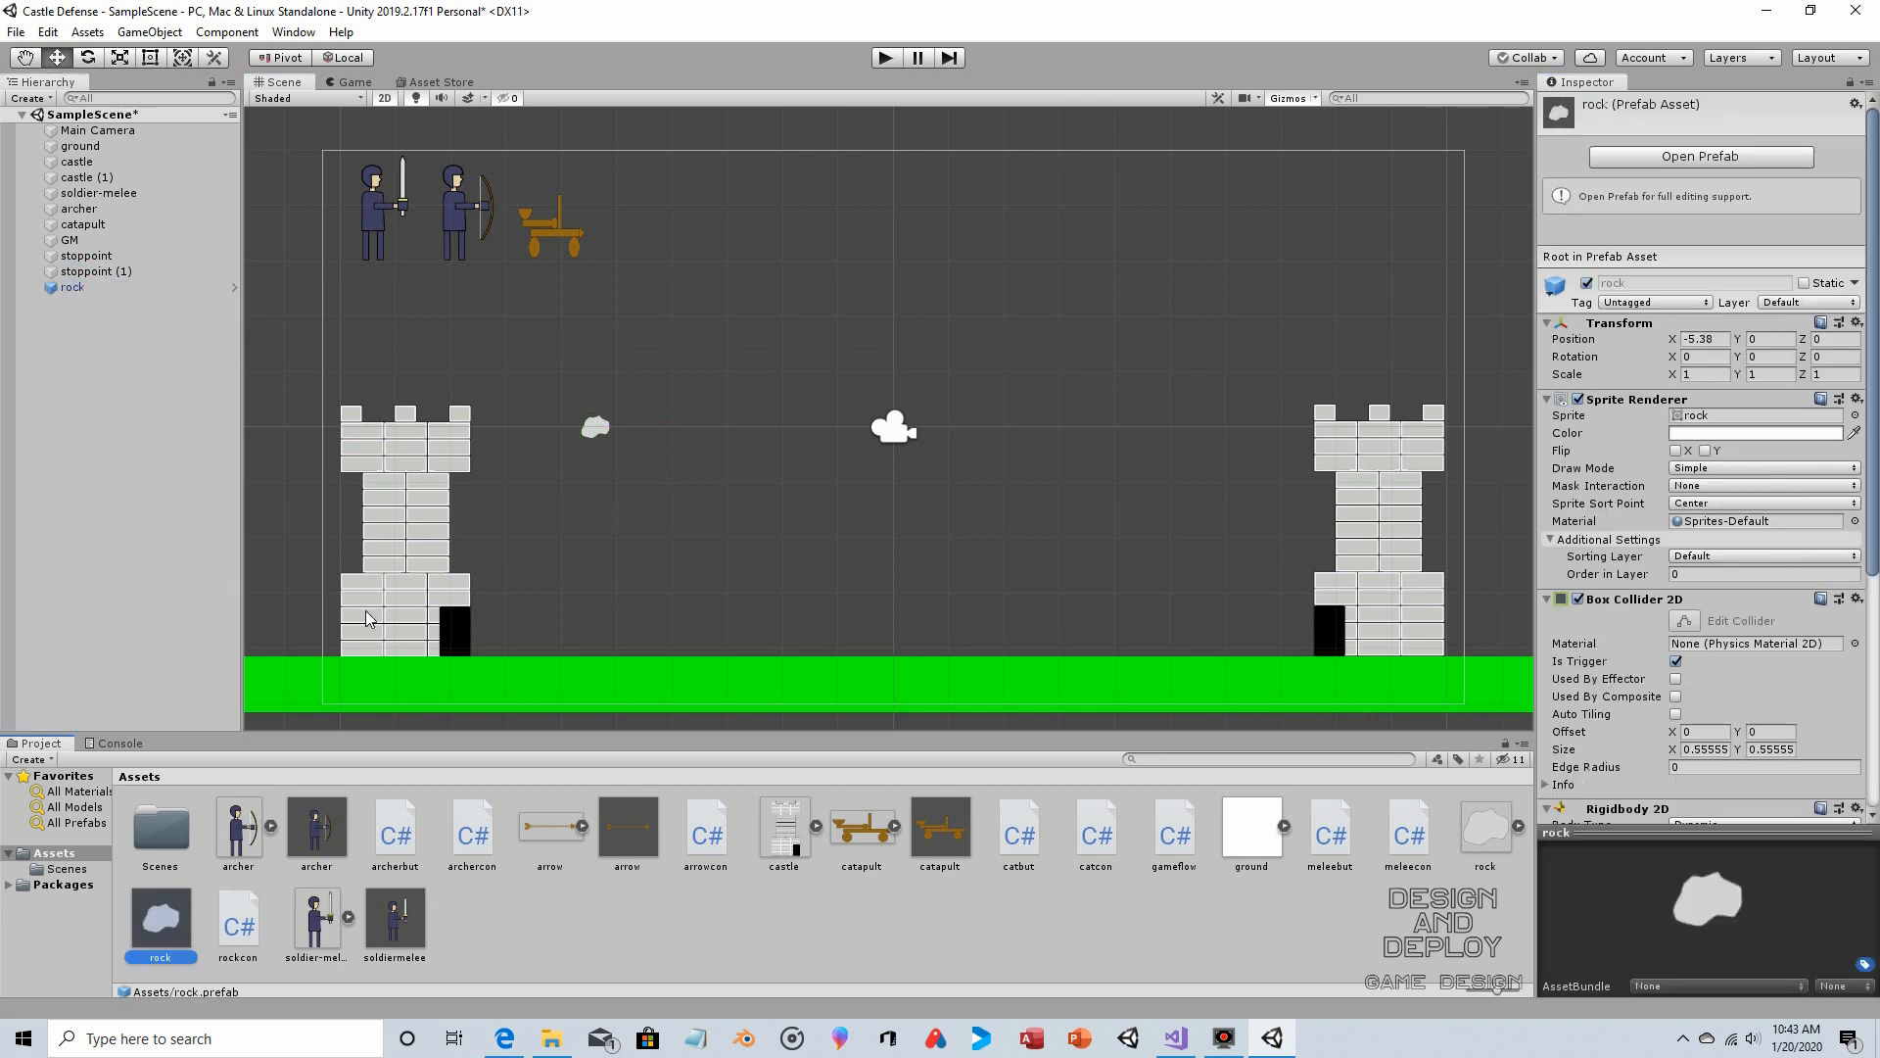
{"action": "left_click", "coordinate": [76, 289]}
{"action": "key", "text": "Delete"}
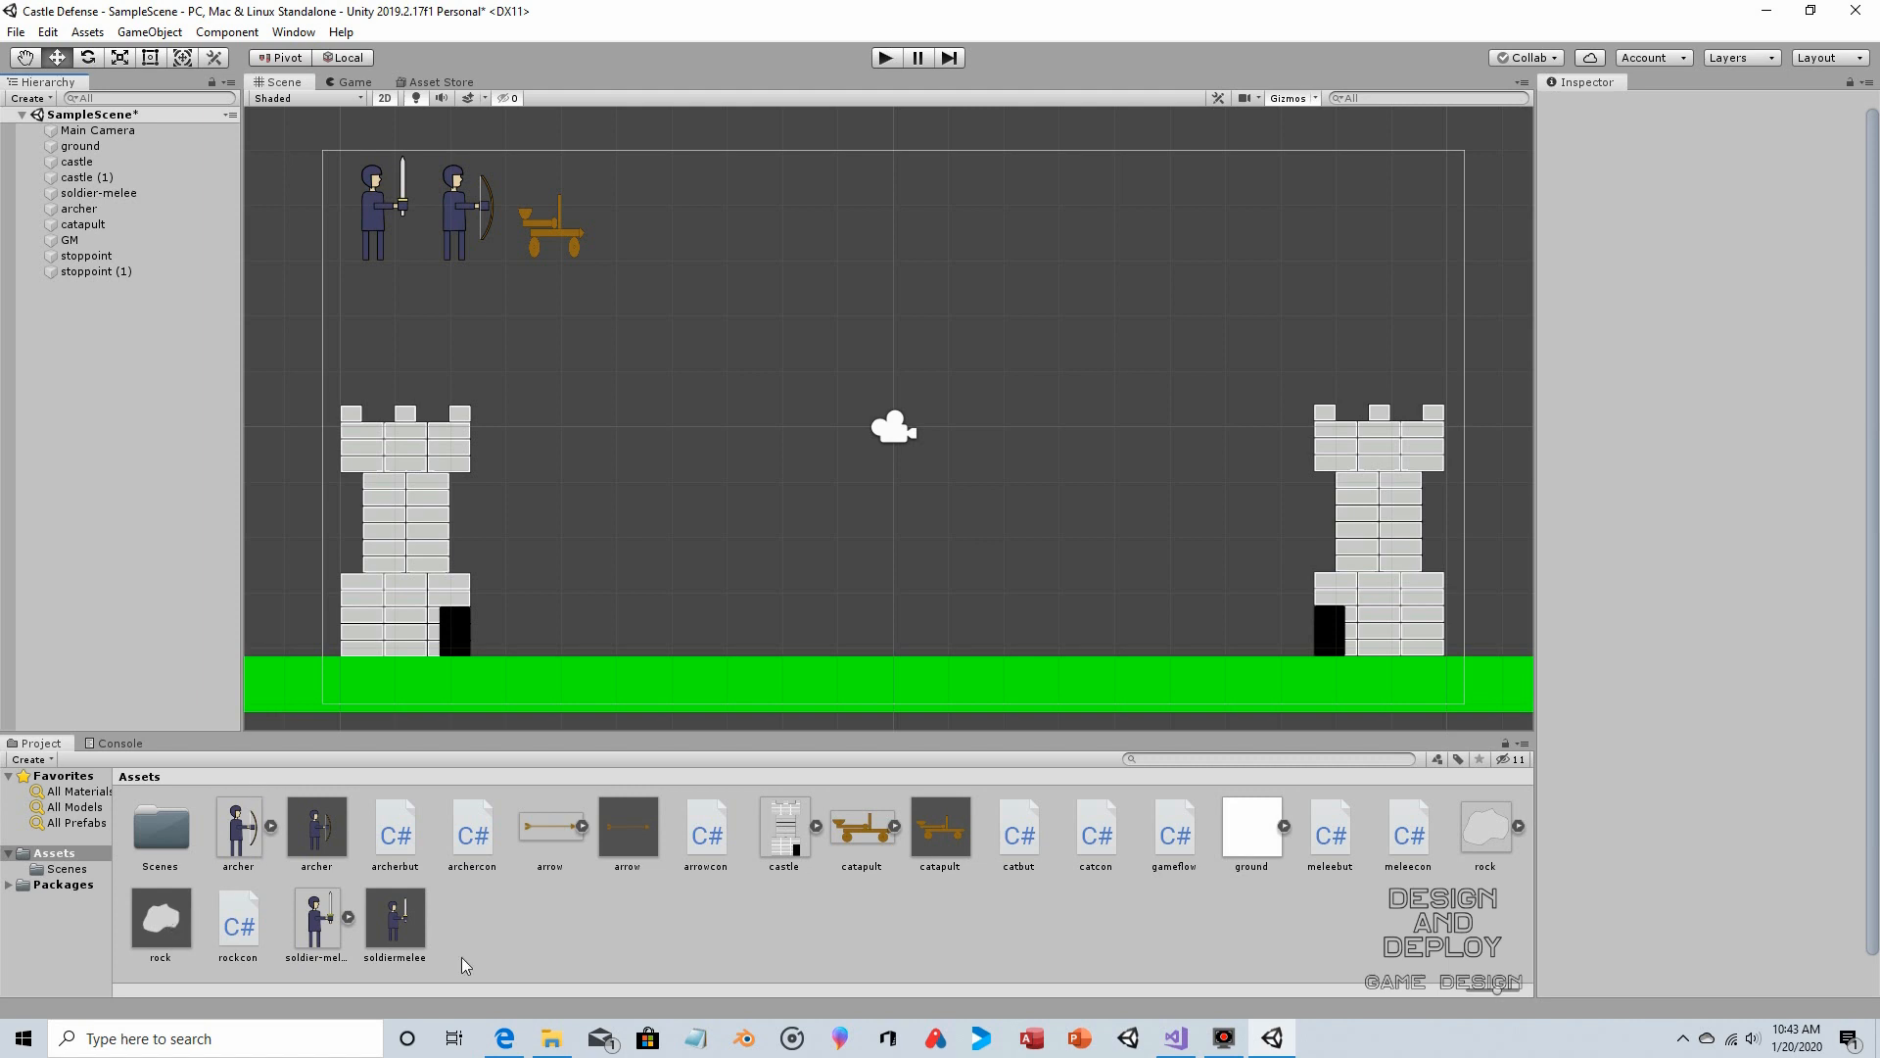
Switch to Visual Studio and uncomment the StartCoroutine(rangeAttackRate()) line in the catcon script
{"action": "left_click", "coordinate": [1175, 1038]}
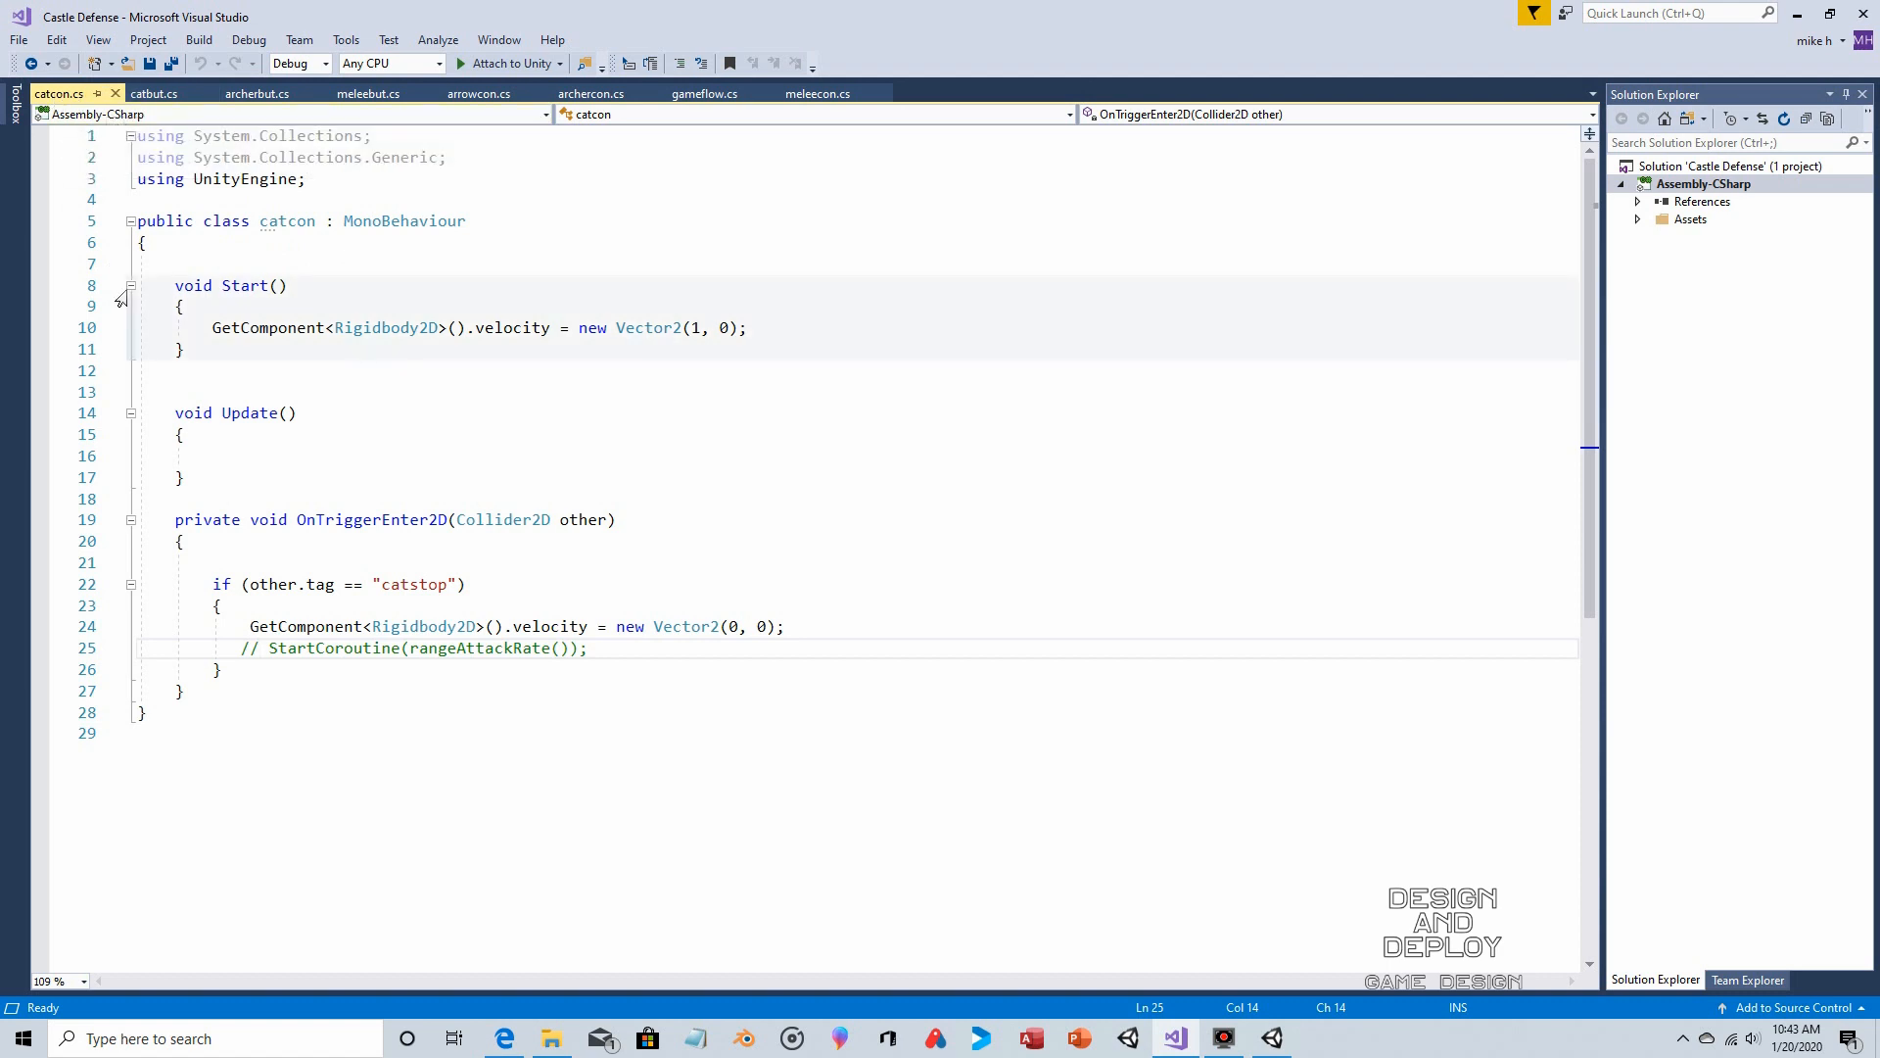
{"action": "key", "text": "BackSpace"}
{"action": "key", "text": "BackSpace"}
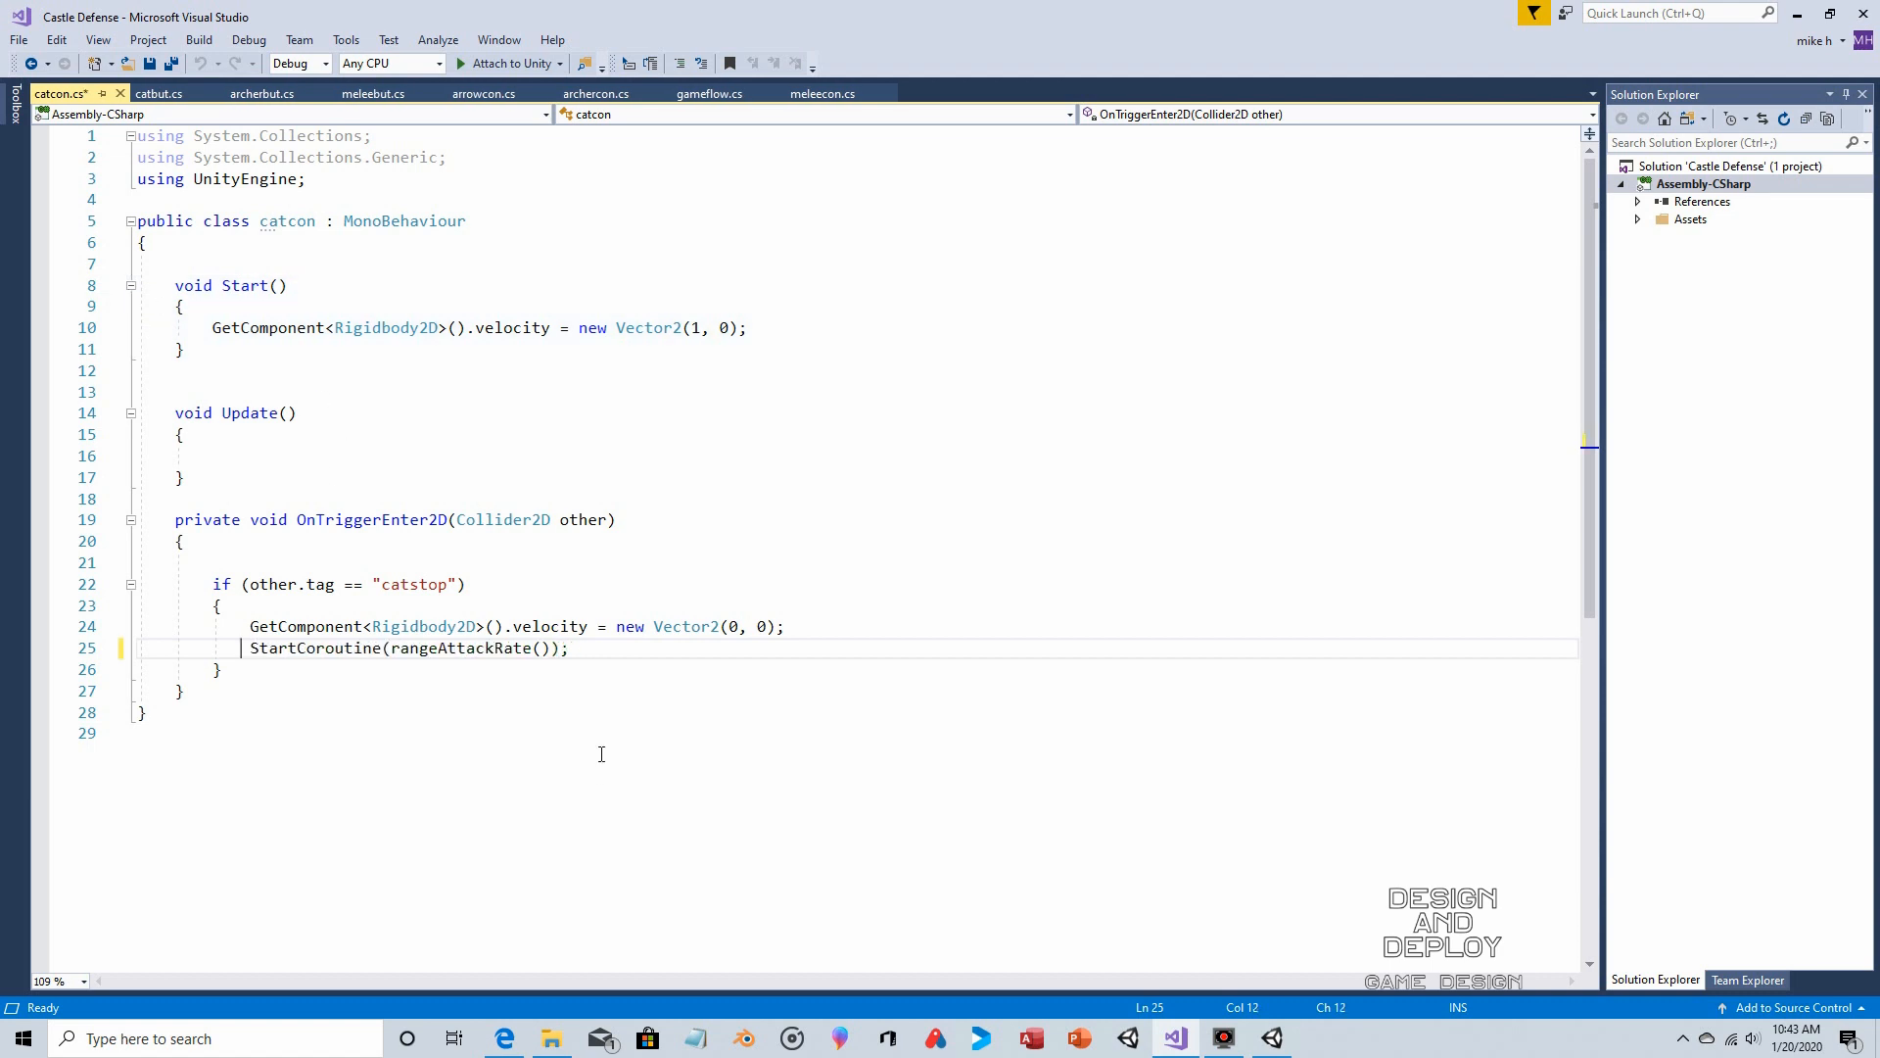
Declare an empty IEnumerator rangeAttackRate() method below OnTriggerEnter2D in the catcon script
{"action": "left_click", "coordinate": [226, 694]}
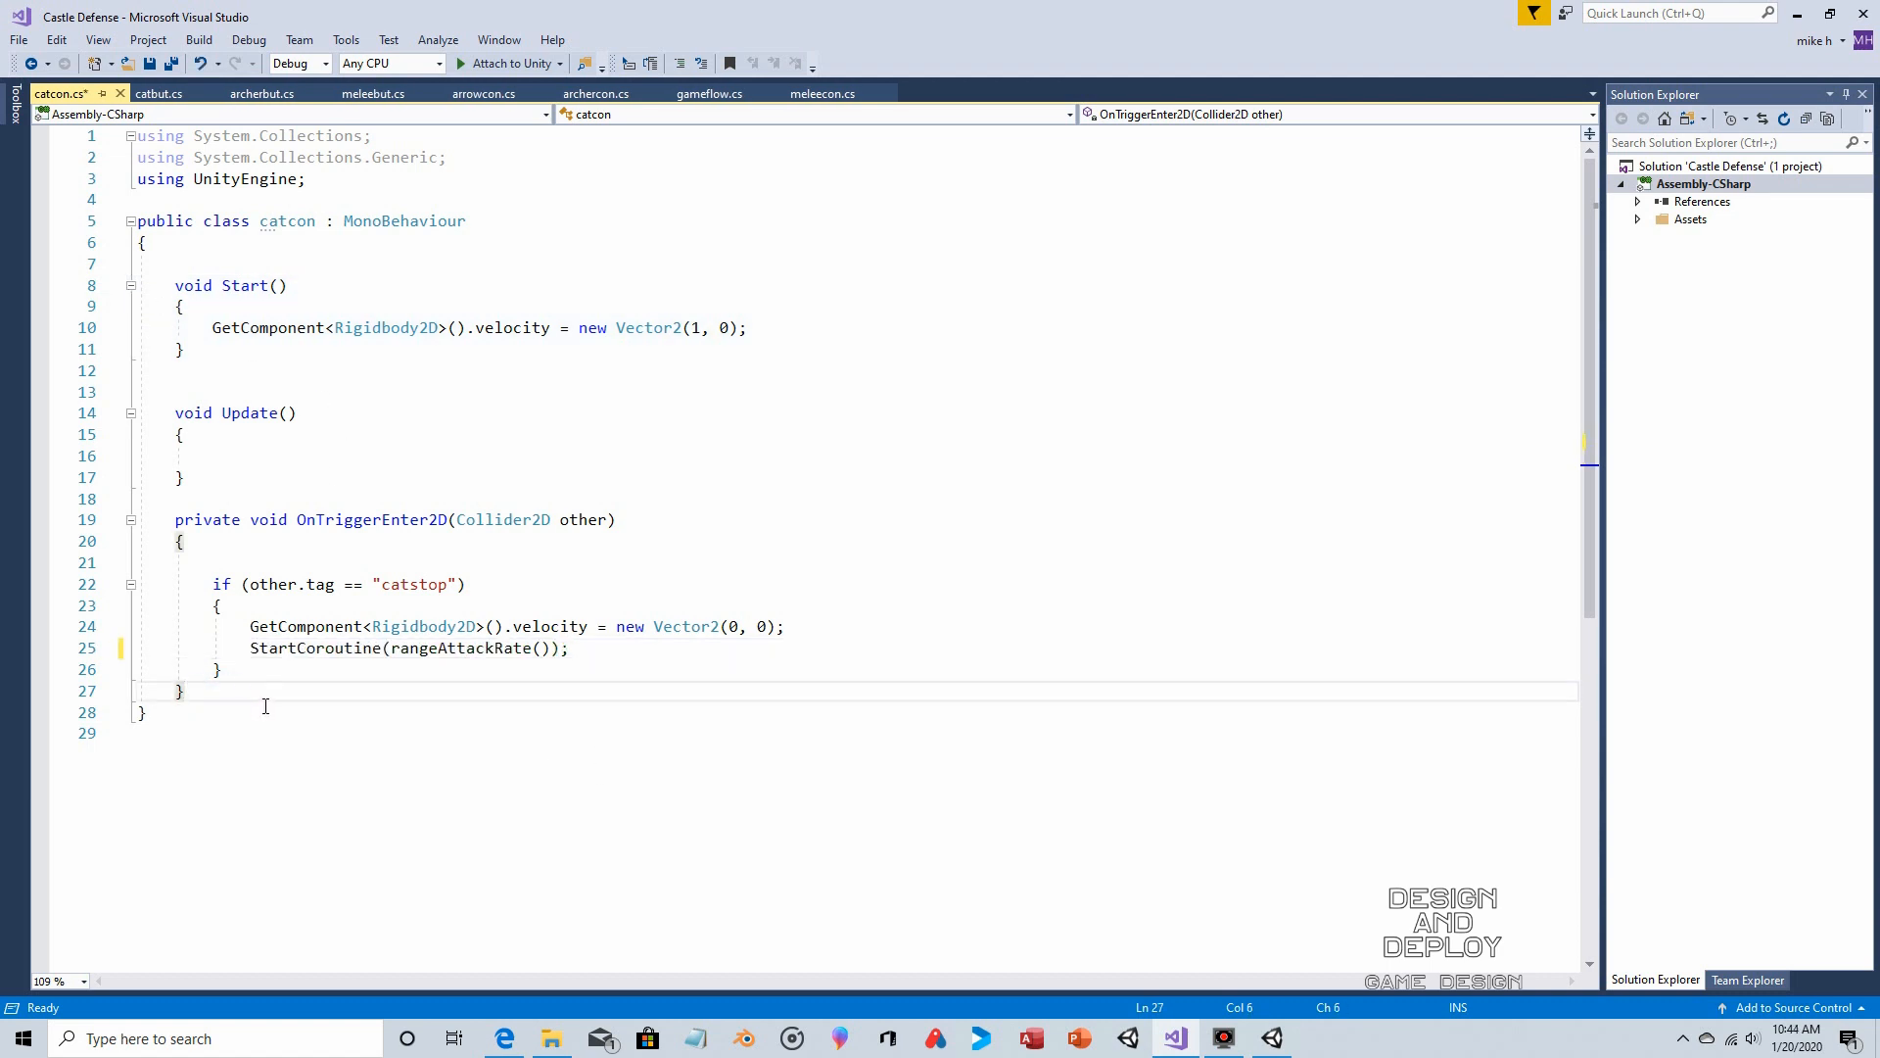
{"action": "key", "text": "Return"}
{"action": "key", "text": "Return"}
{"action": "key", "text": "Return"}
{"action": "key", "text": "Up"}
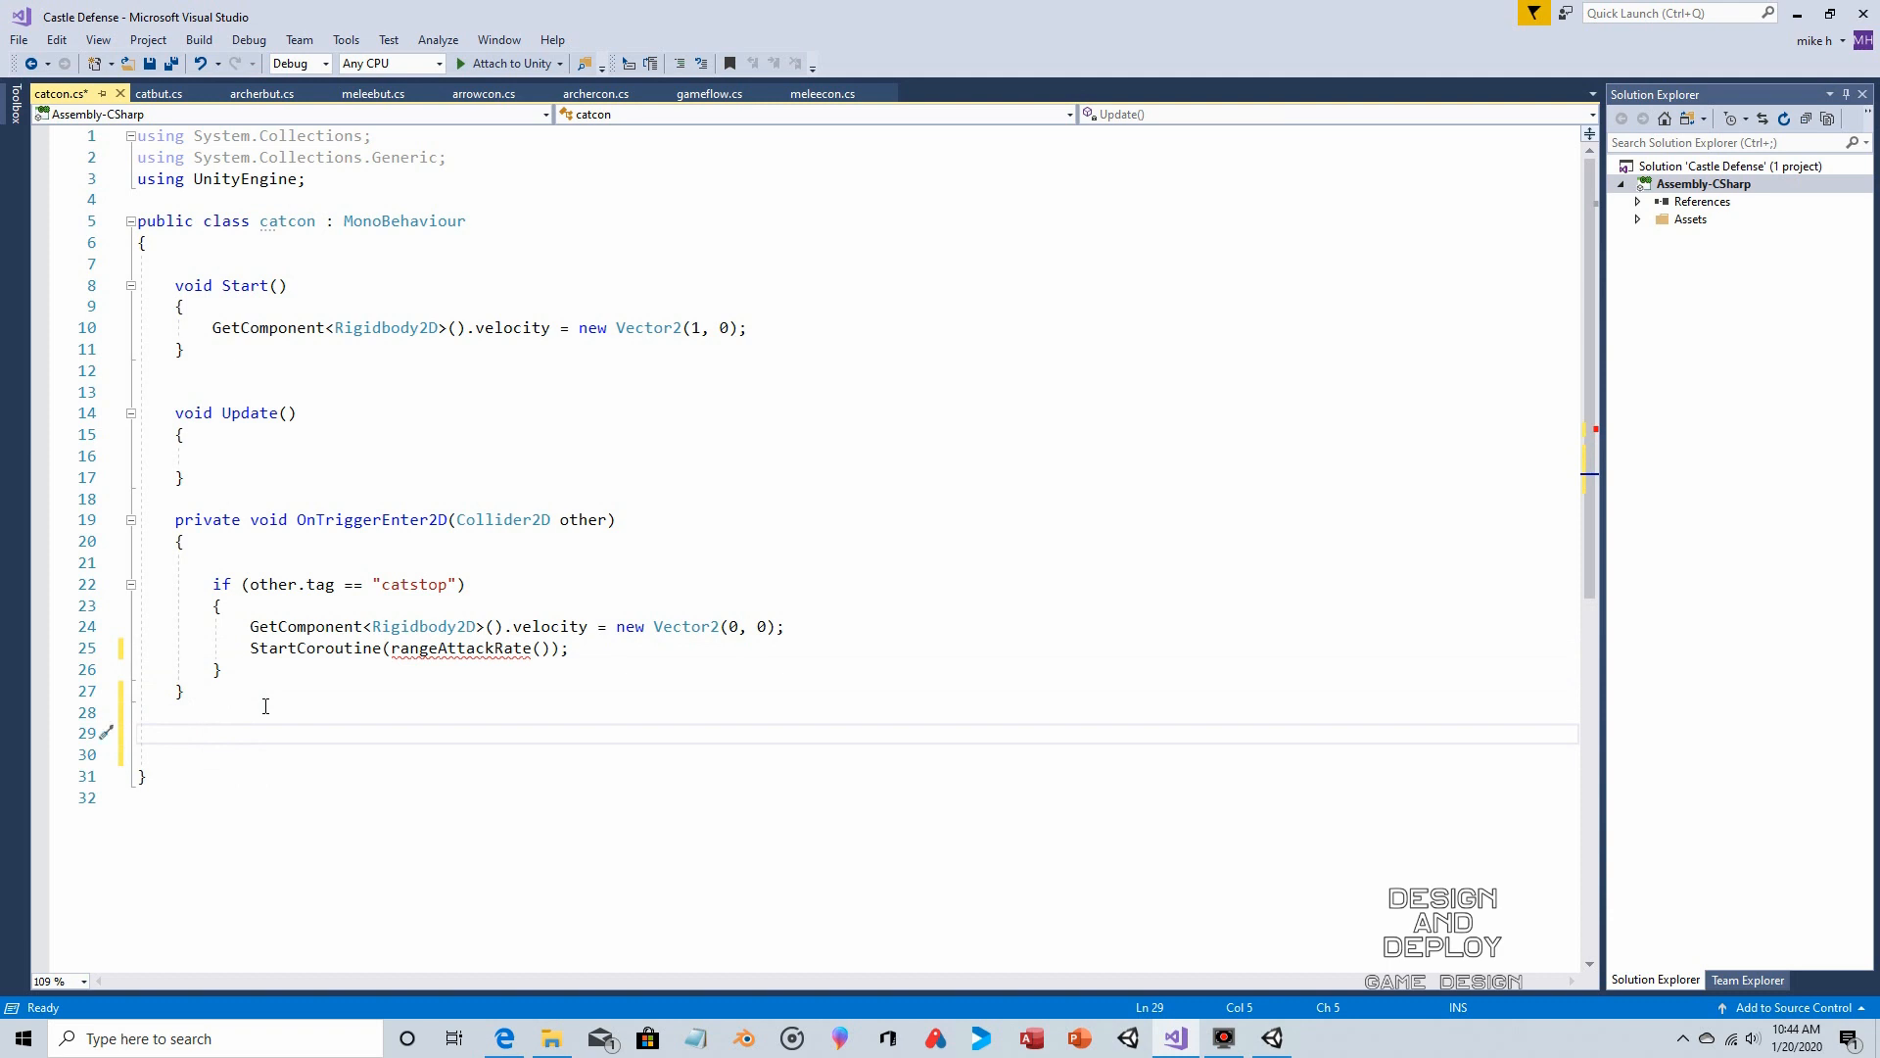
{"action": "type", "text": "ienum"}
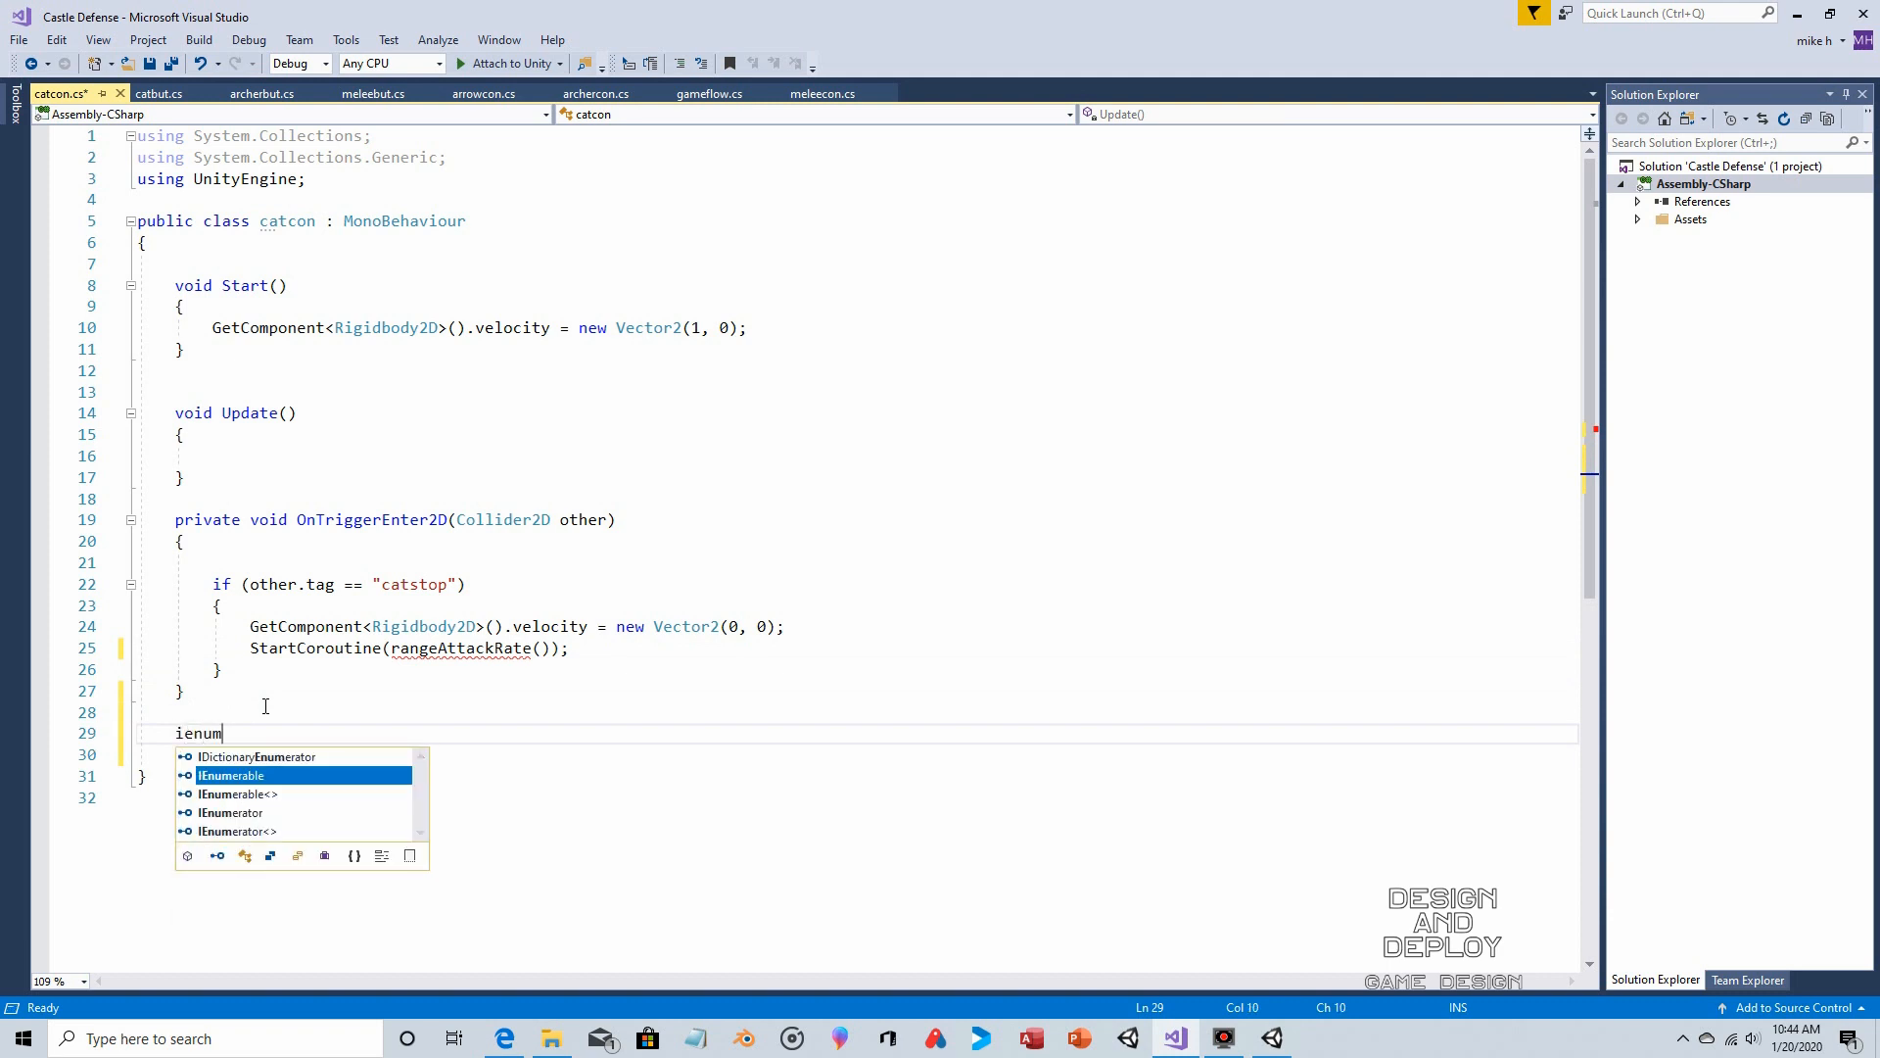
{"action": "key", "text": "Down"}
{"action": "key", "text": "Down"}
{"action": "key", "text": "Tab"}
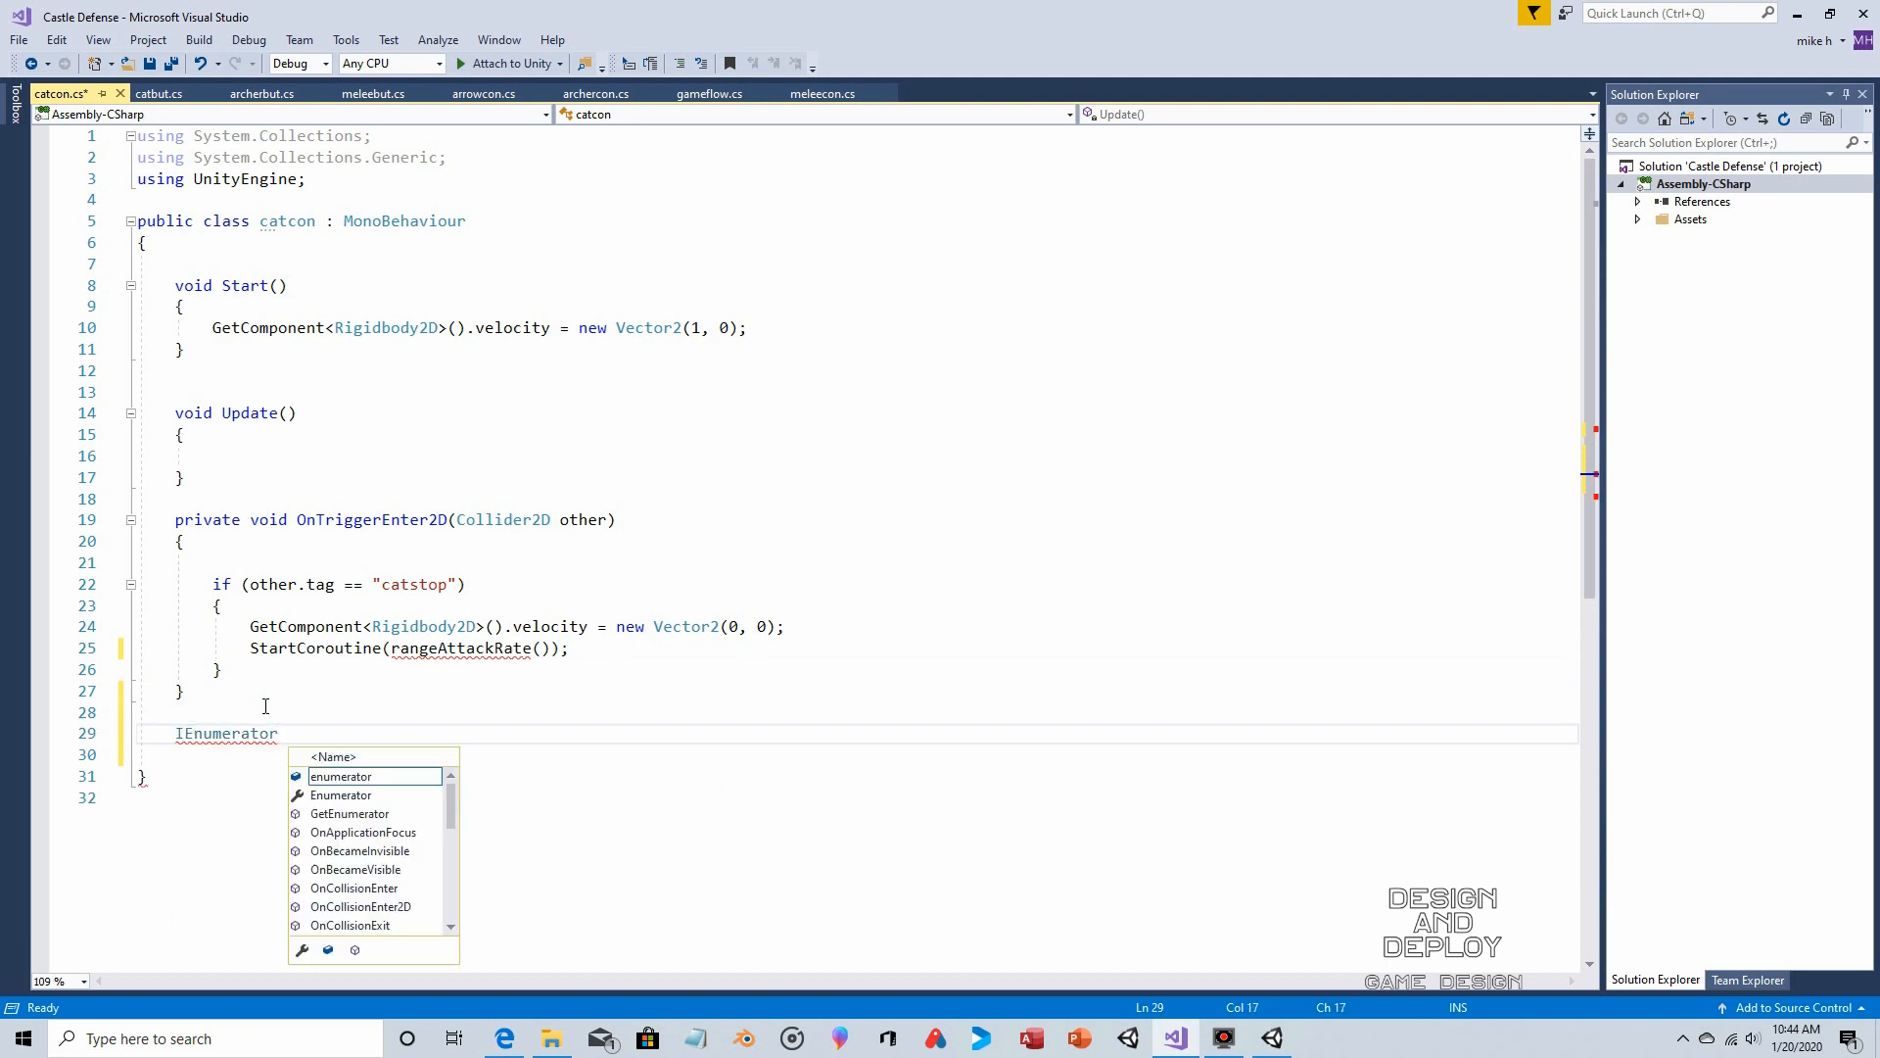
{"action": "type", "text": "rangeAttackR"}
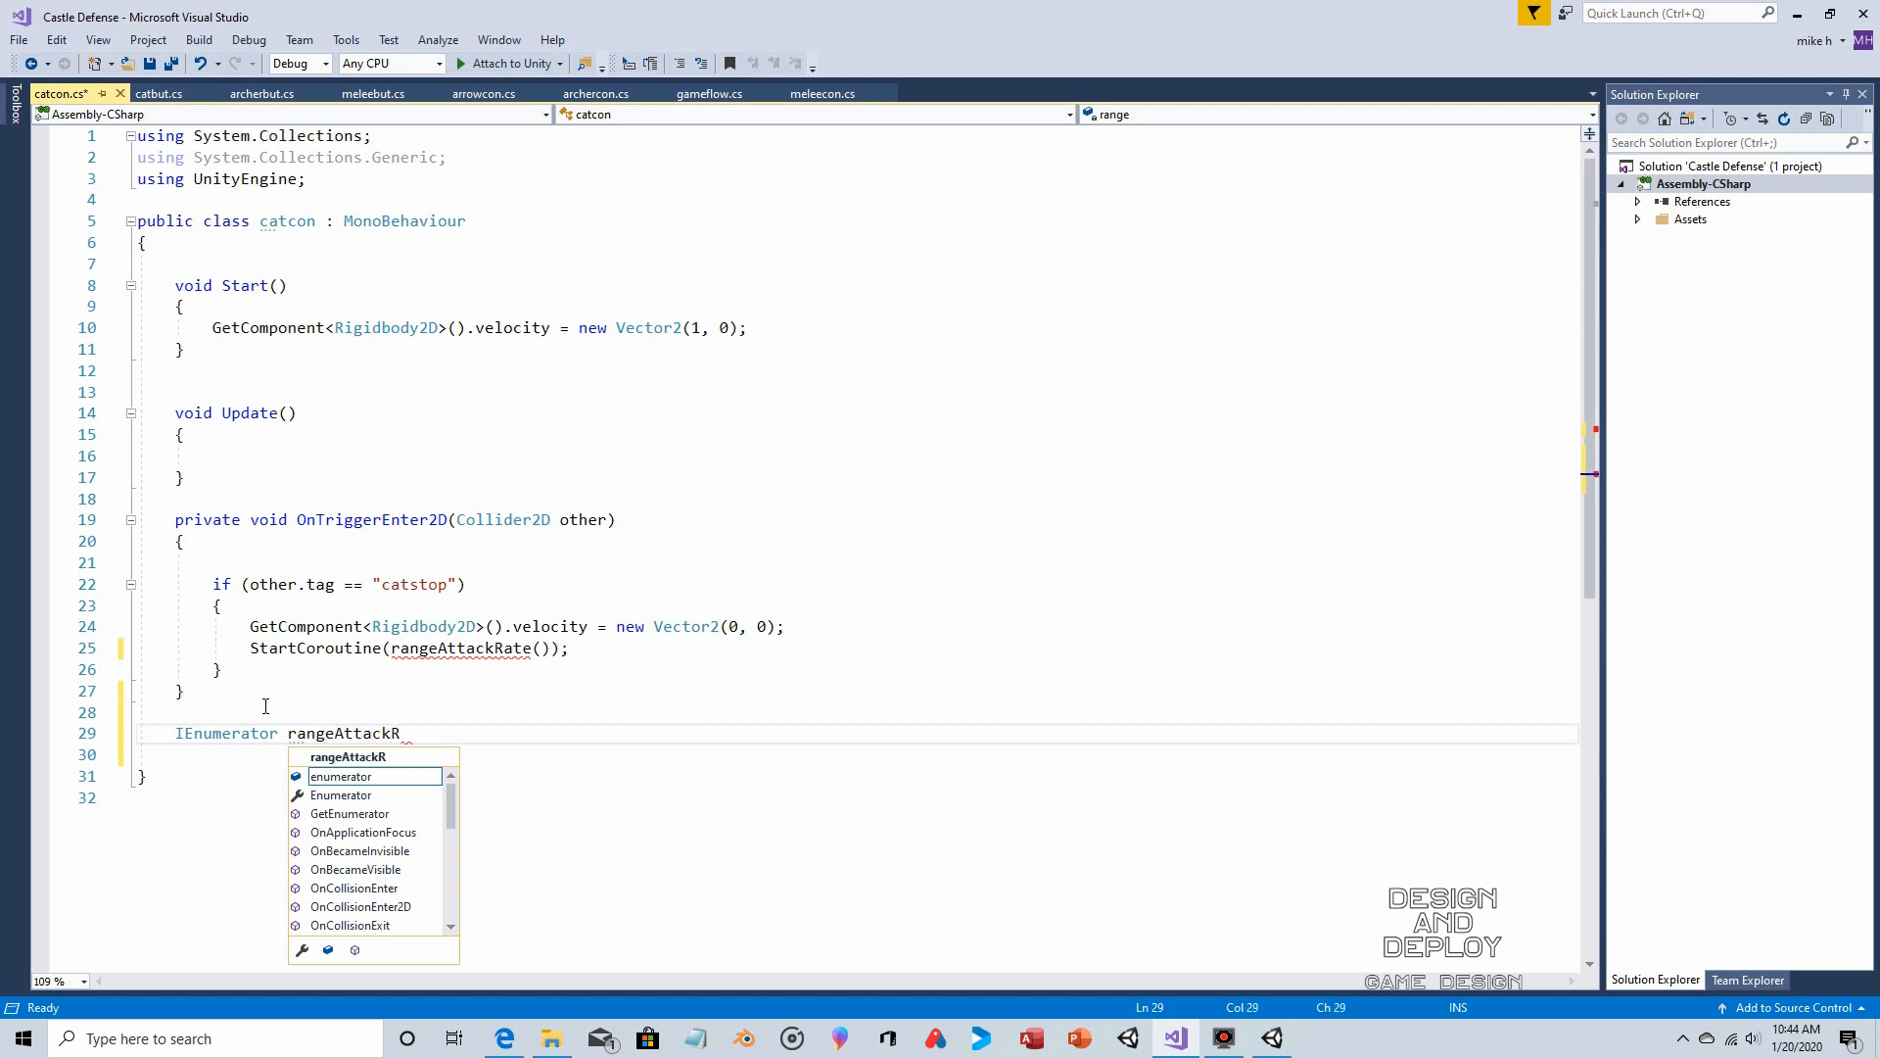
{"action": "type", "text": "ate"}
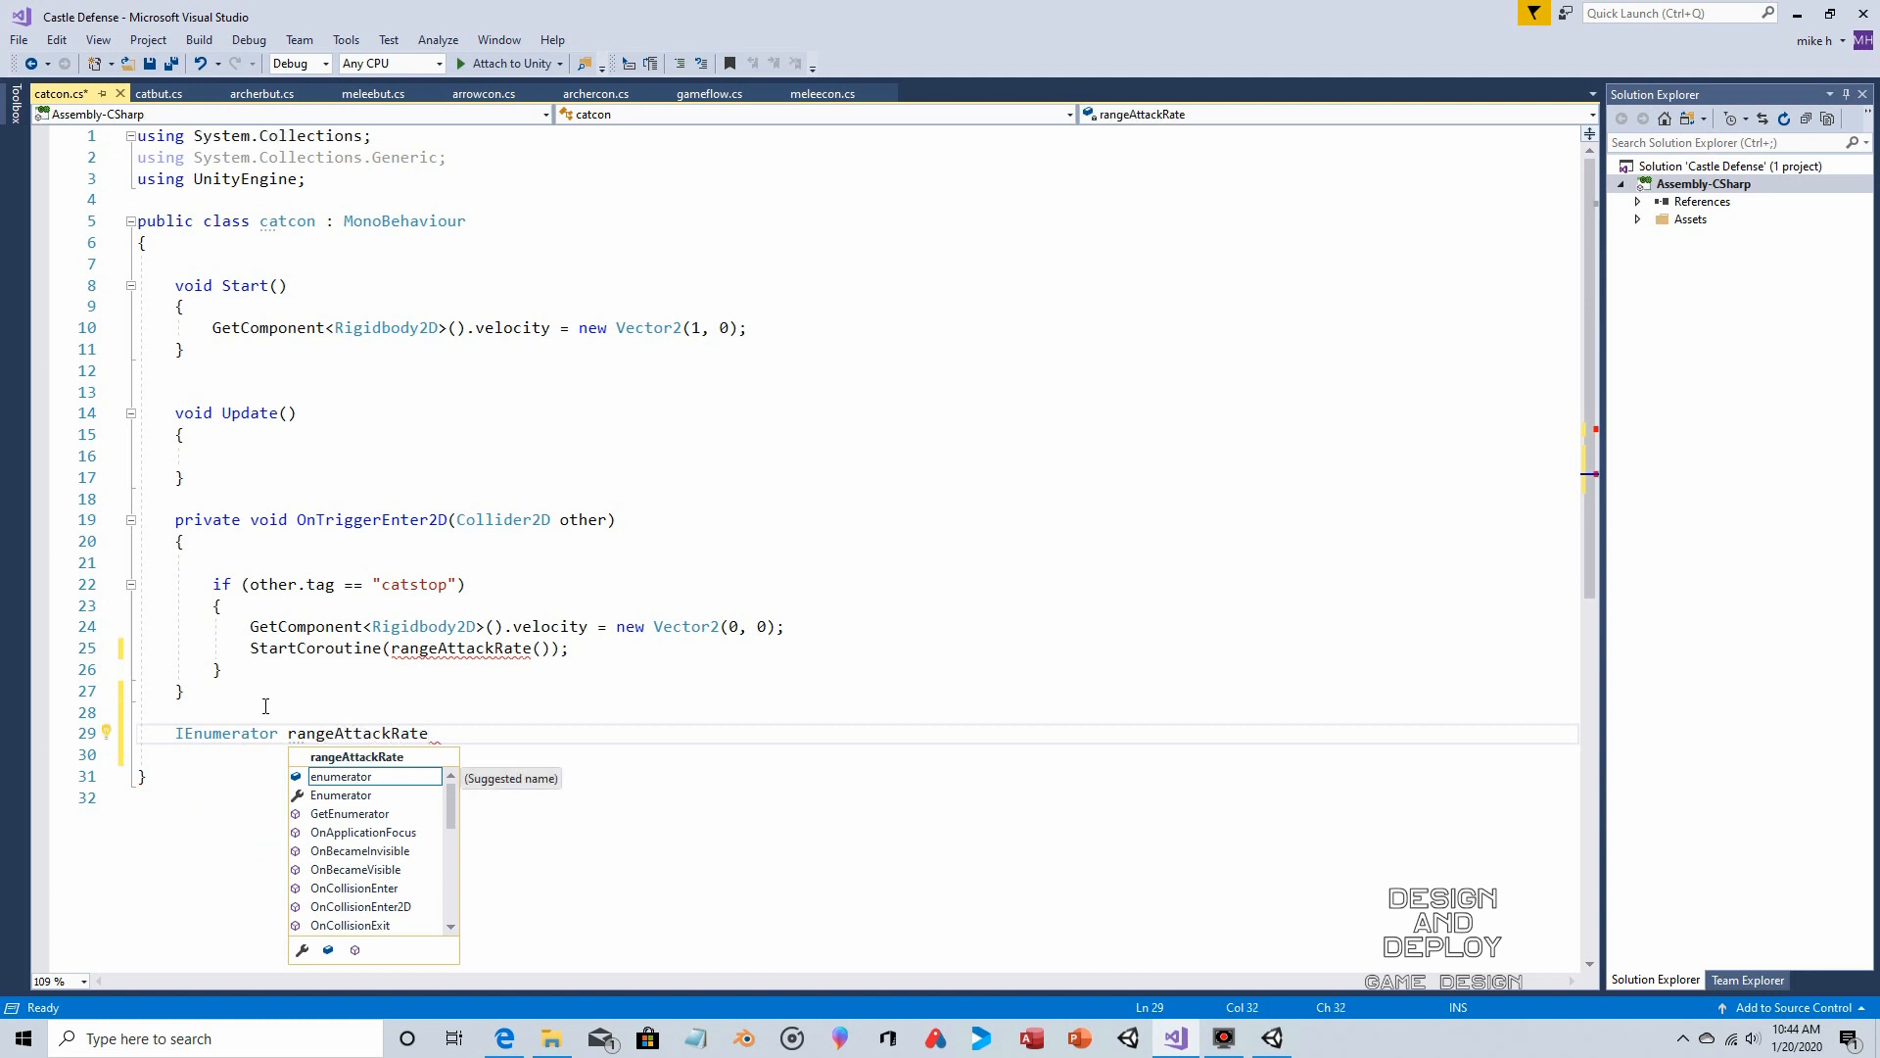
{"action": "type", "text": "()"}
{"action": "key", "text": "Return"}
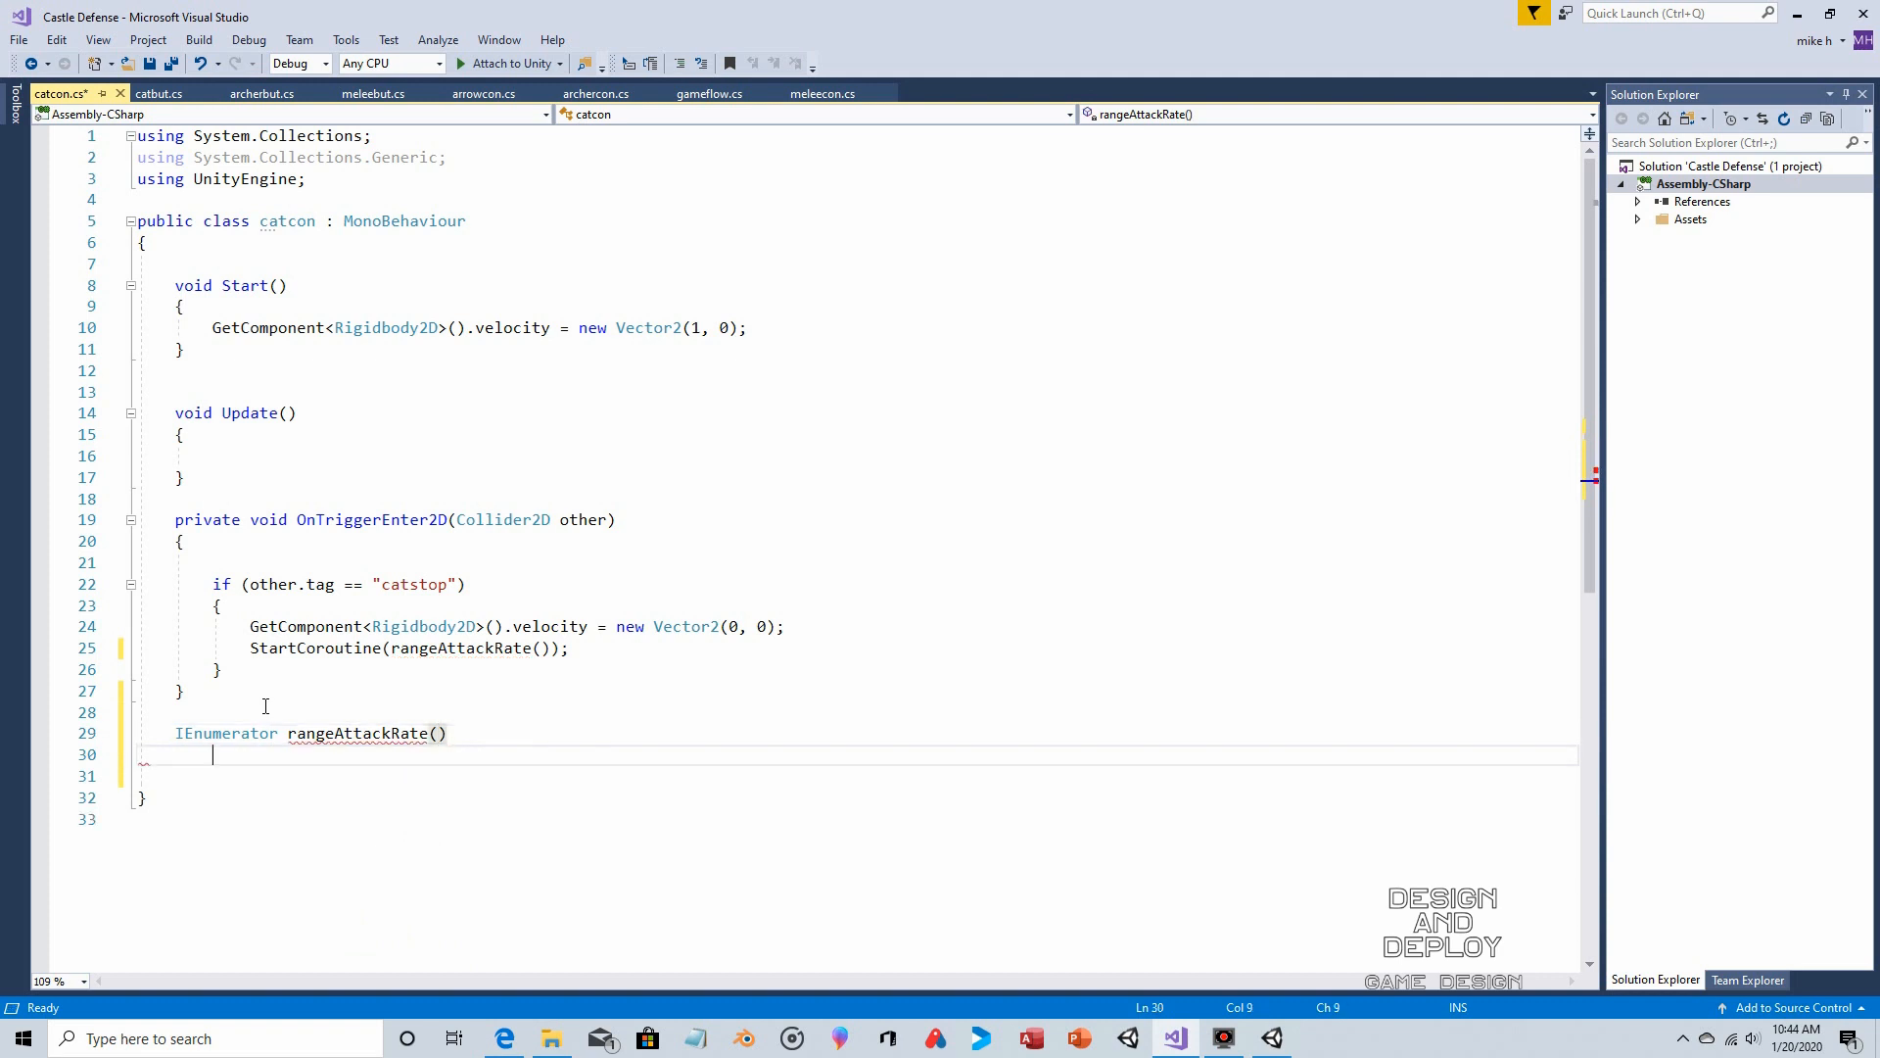
{"action": "type", "text": "{"}
{"action": "key", "text": "Return"}
{"action": "key", "text": "Return"}
{"action": "key", "text": "Return"}
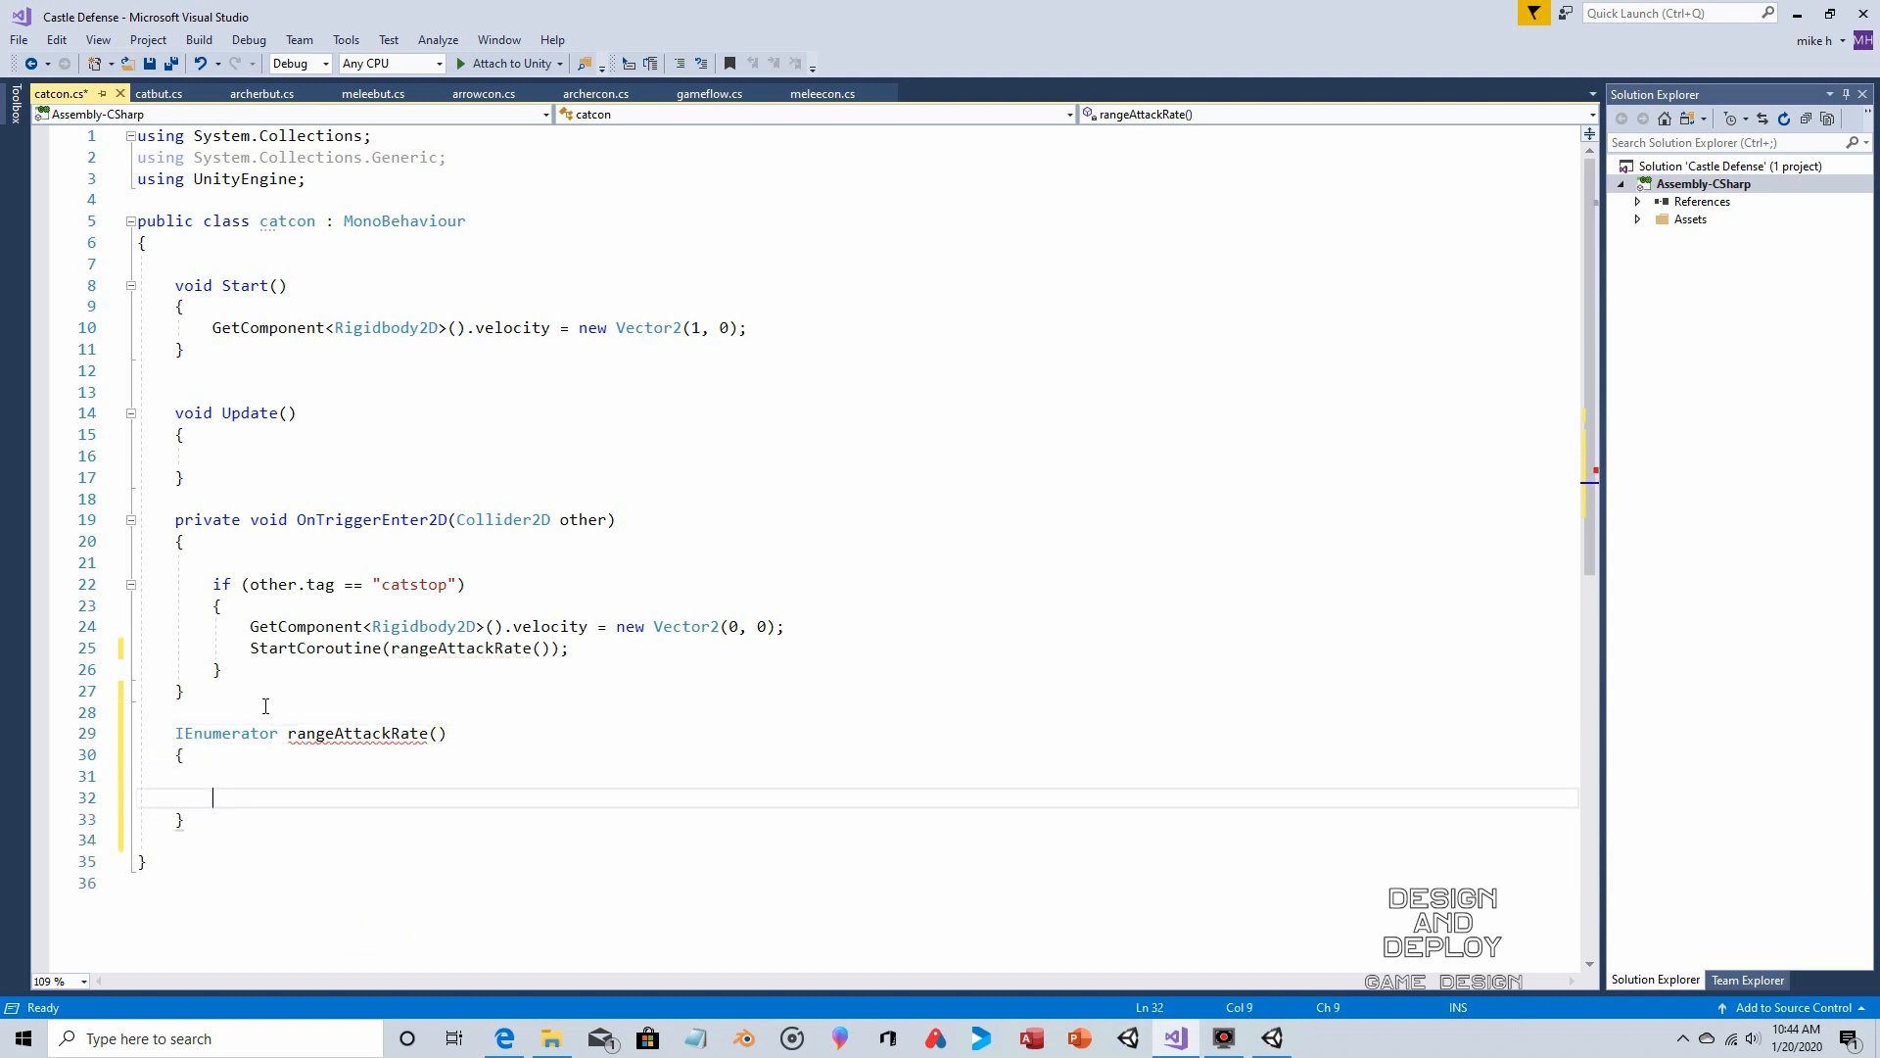
Try to write a yield return new statement by hand inside the rangeAttackRate method
{"action": "left_click", "coordinate": [211, 779]}
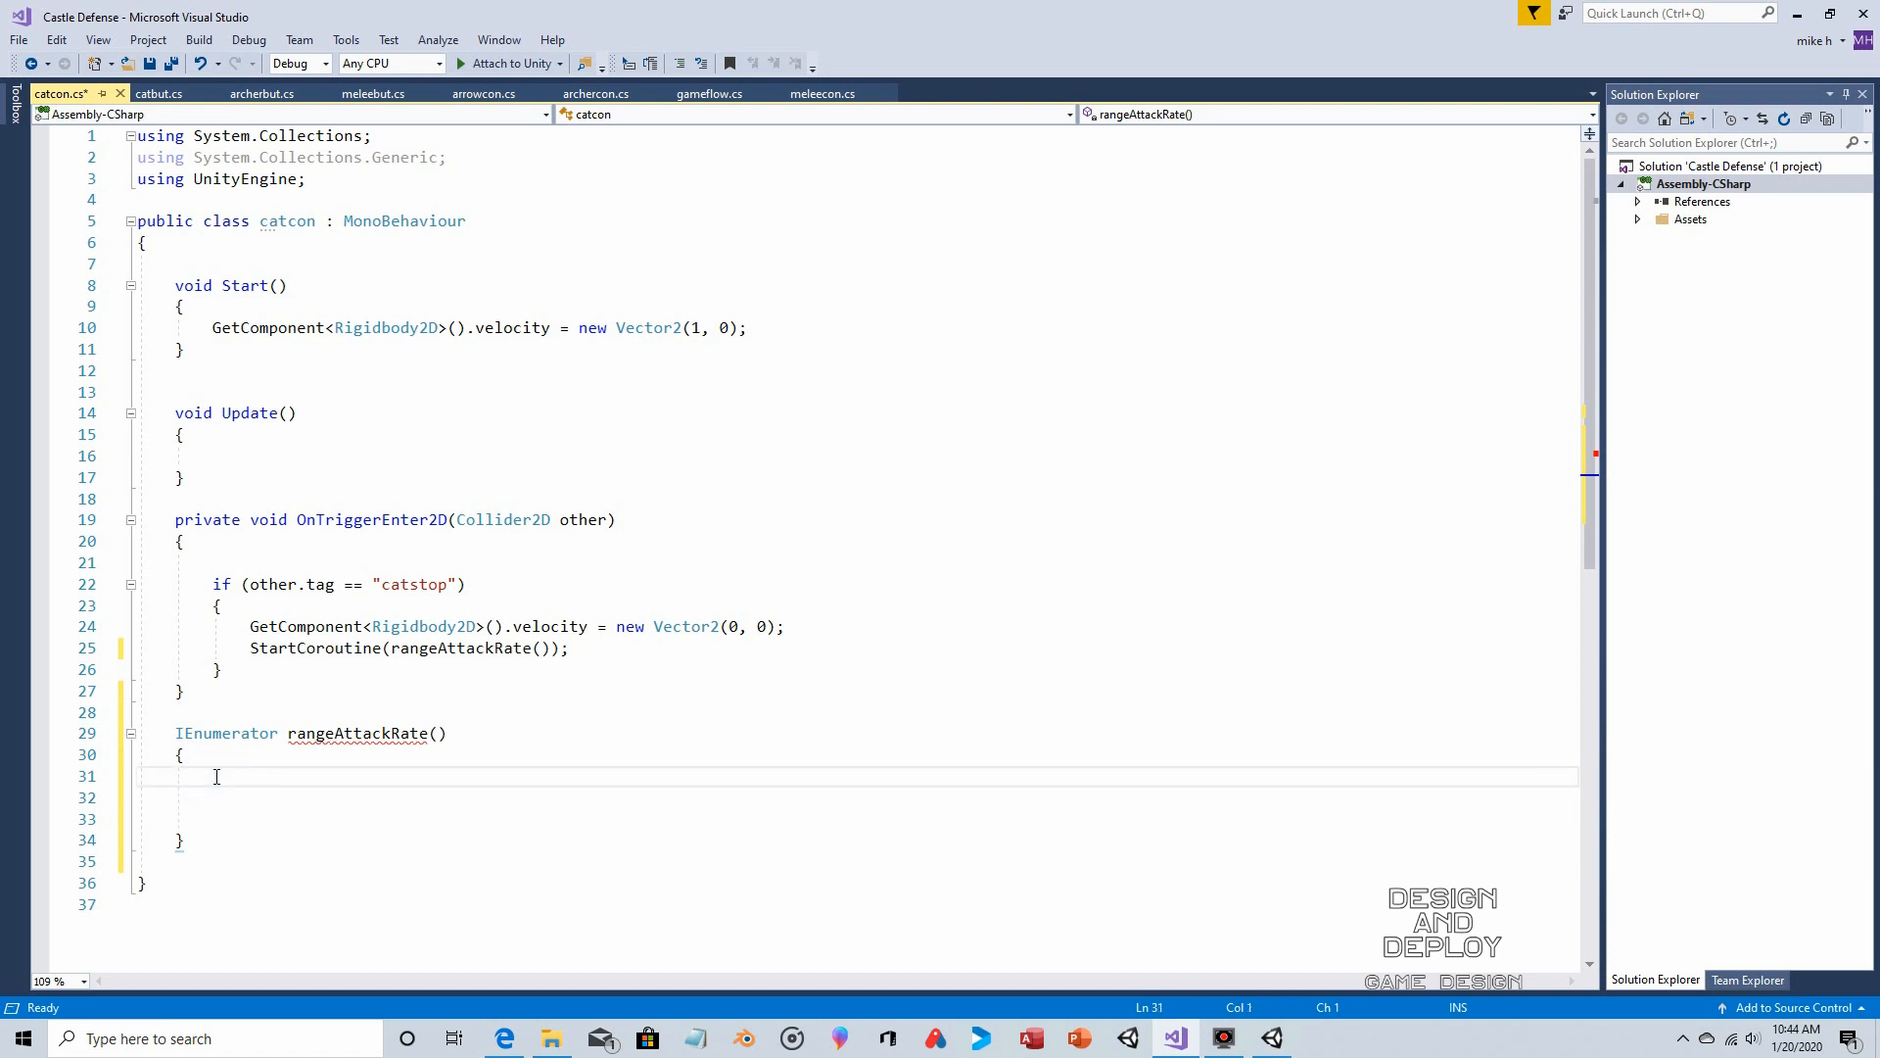
{"action": "type", "text": "yield Return"}
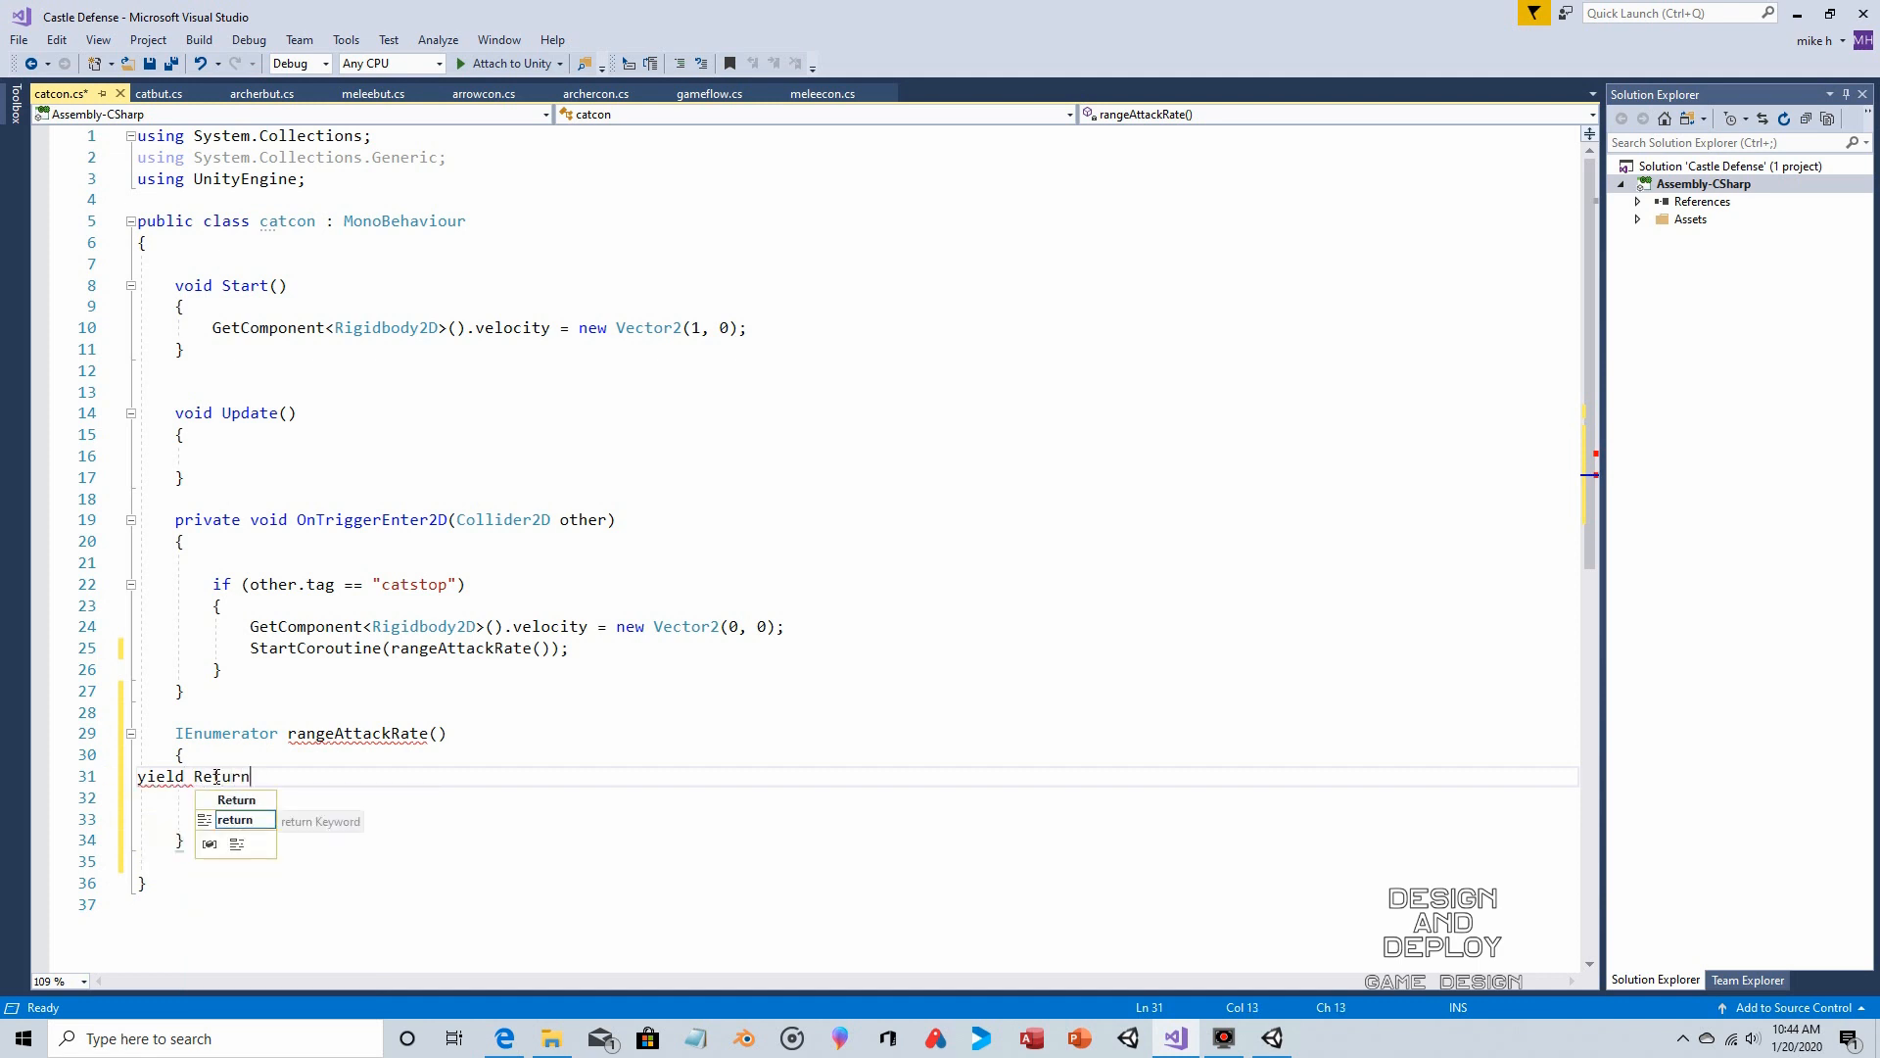
{"action": "type", "text": " New"}
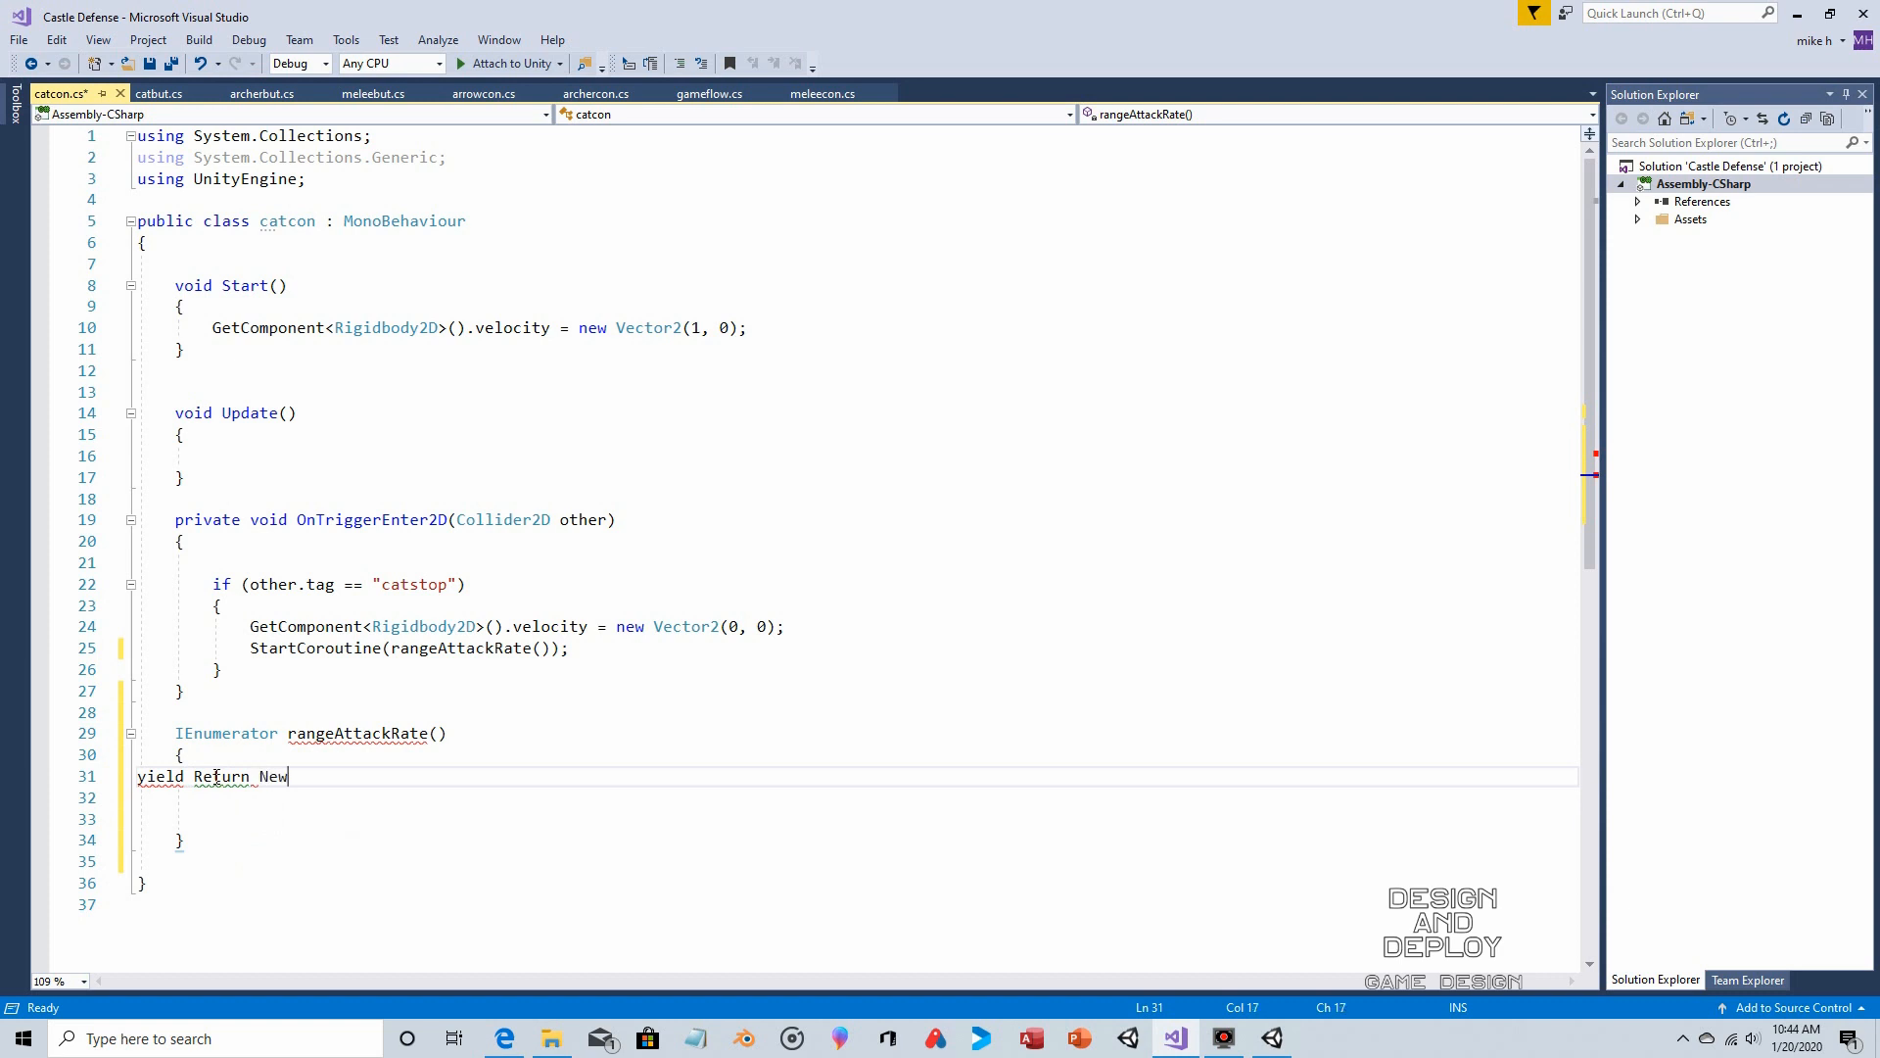
{"action": "key", "text": "Return"}
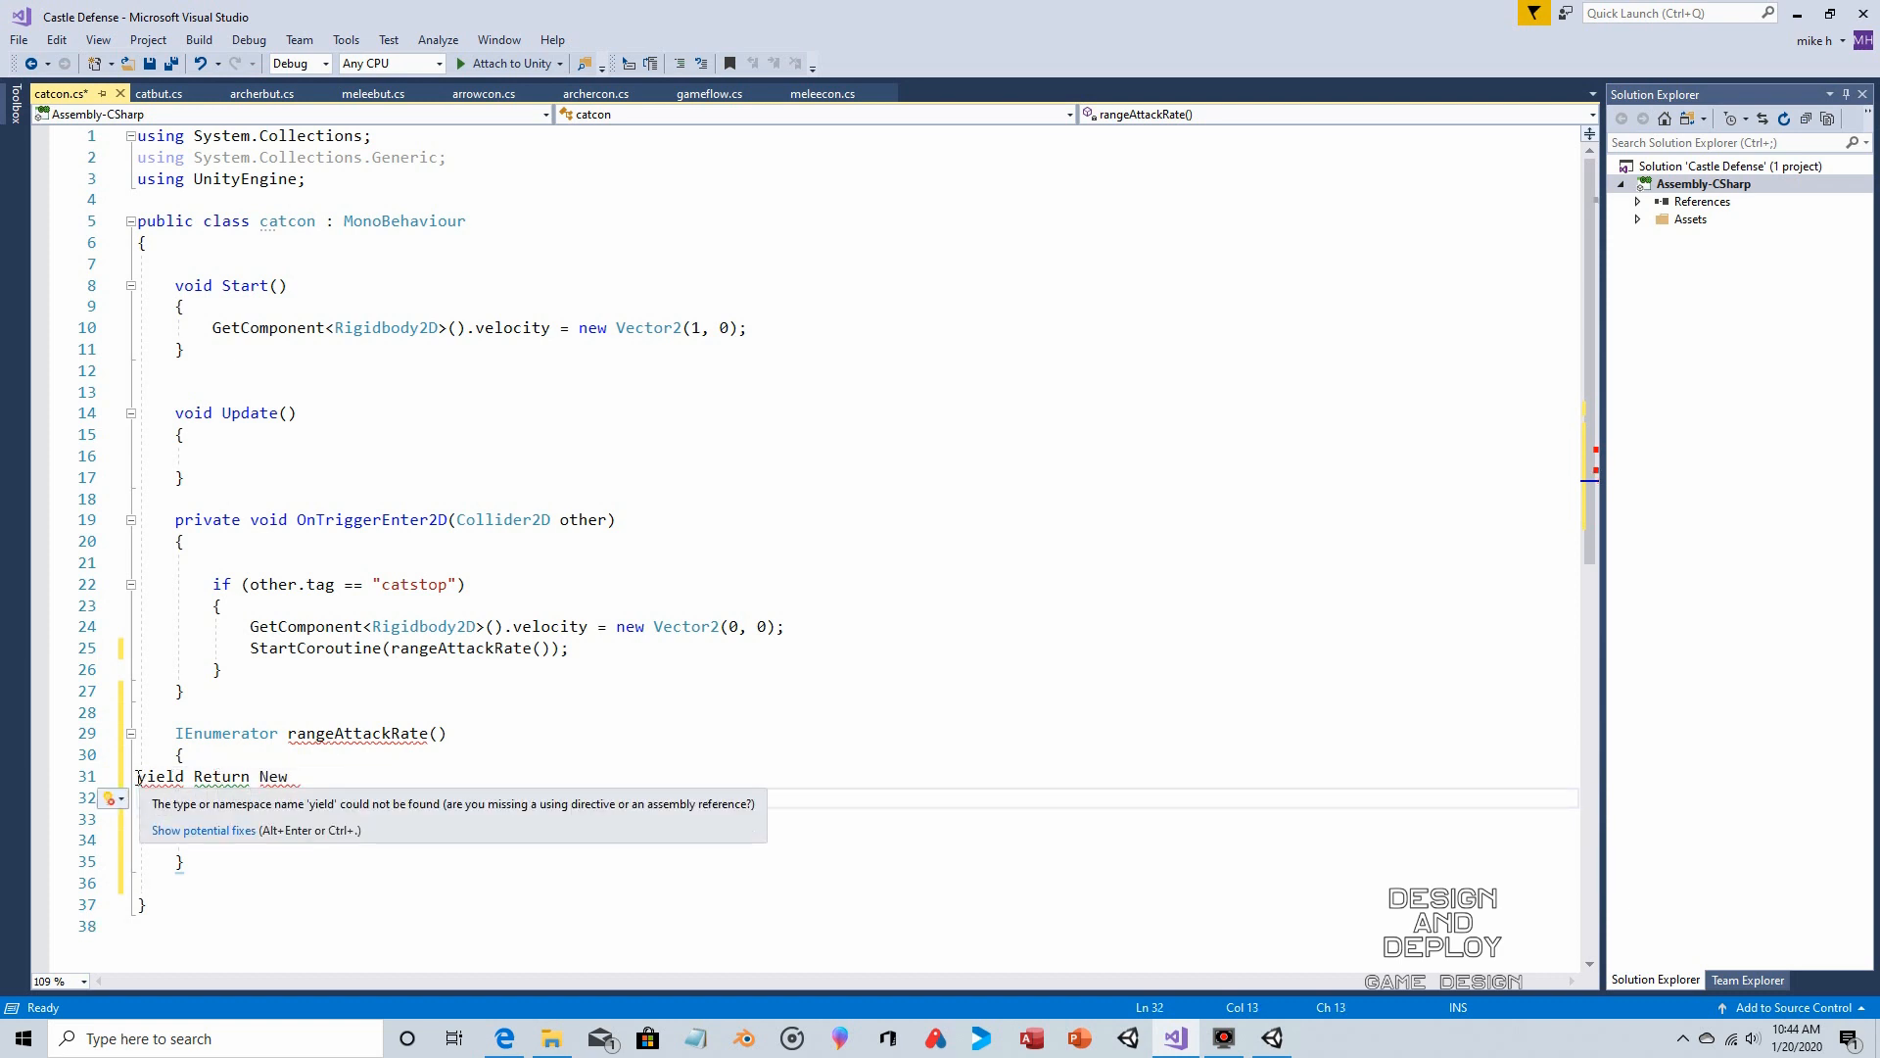
{"action": "left_click", "coordinate": [138, 777]}
{"action": "key", "text": "Tab"}
{"action": "key", "text": "Tab"}
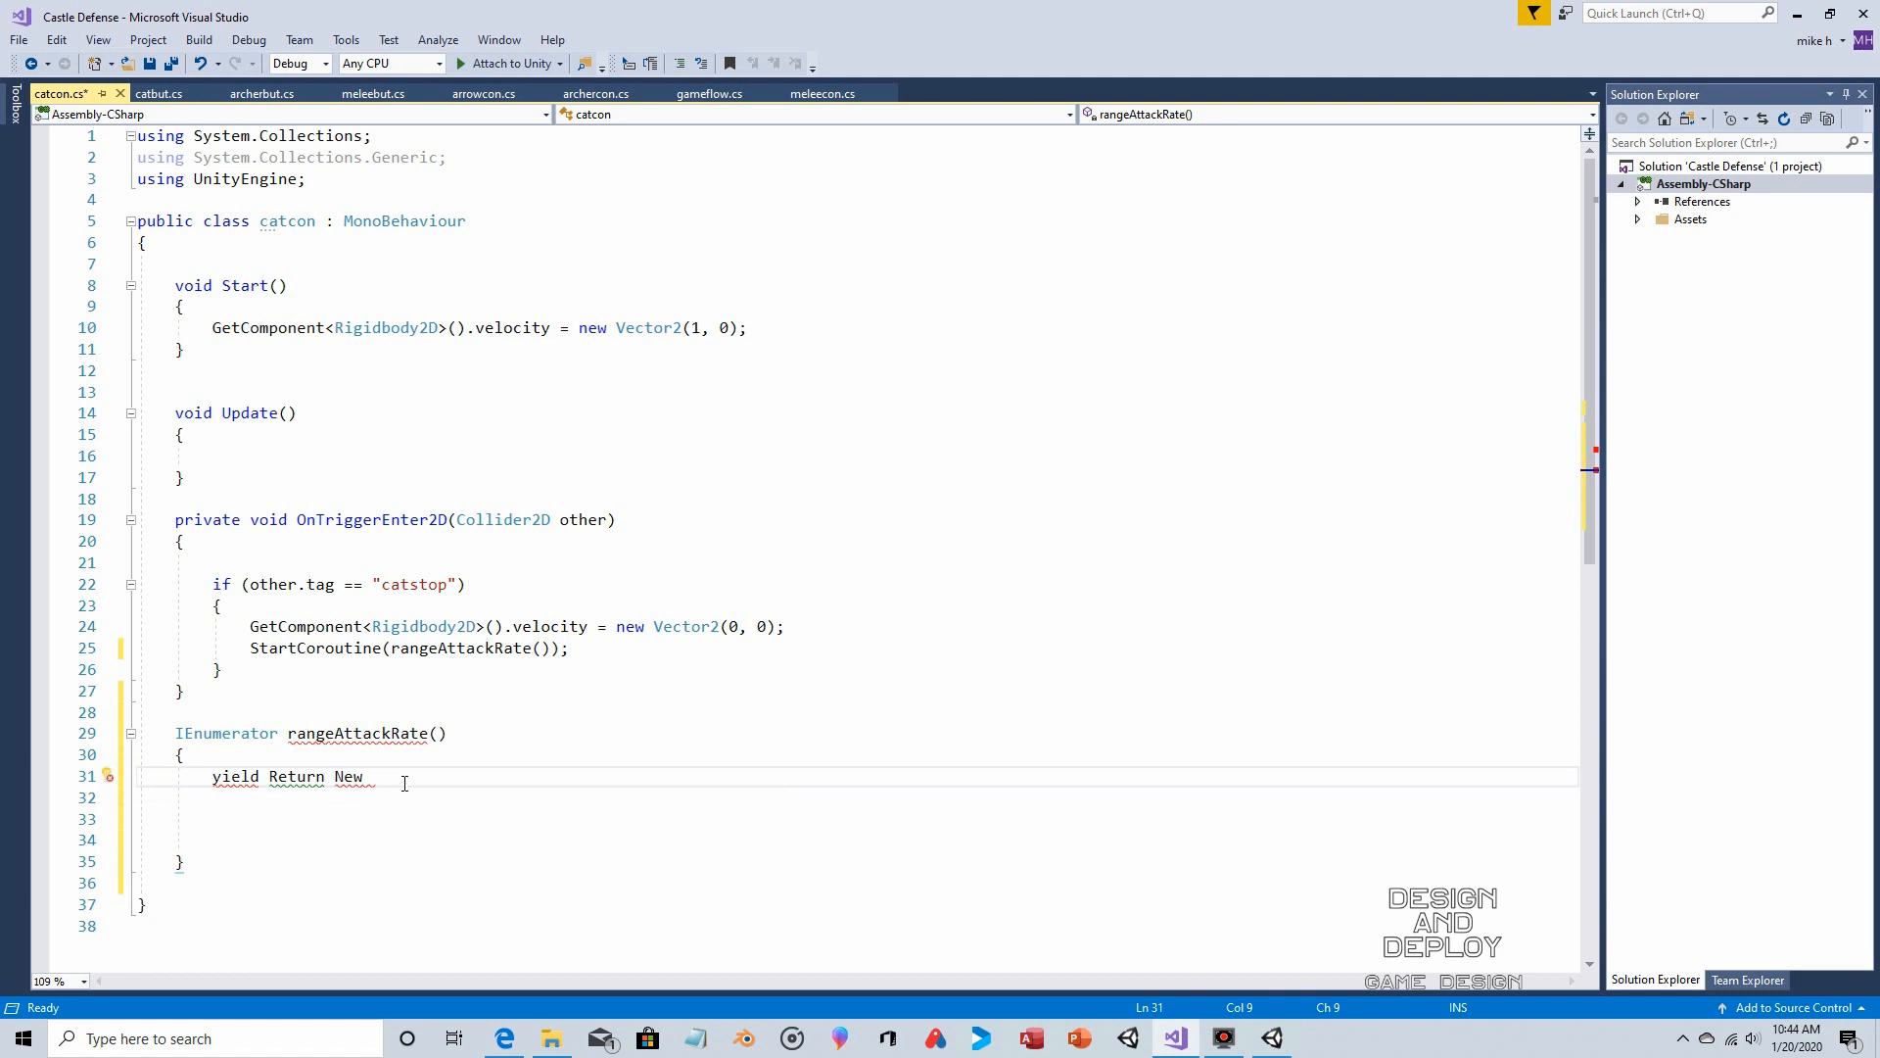
{"action": "left_click_drag", "start_coordinate": [396, 777], "coordinate": [212, 777]}
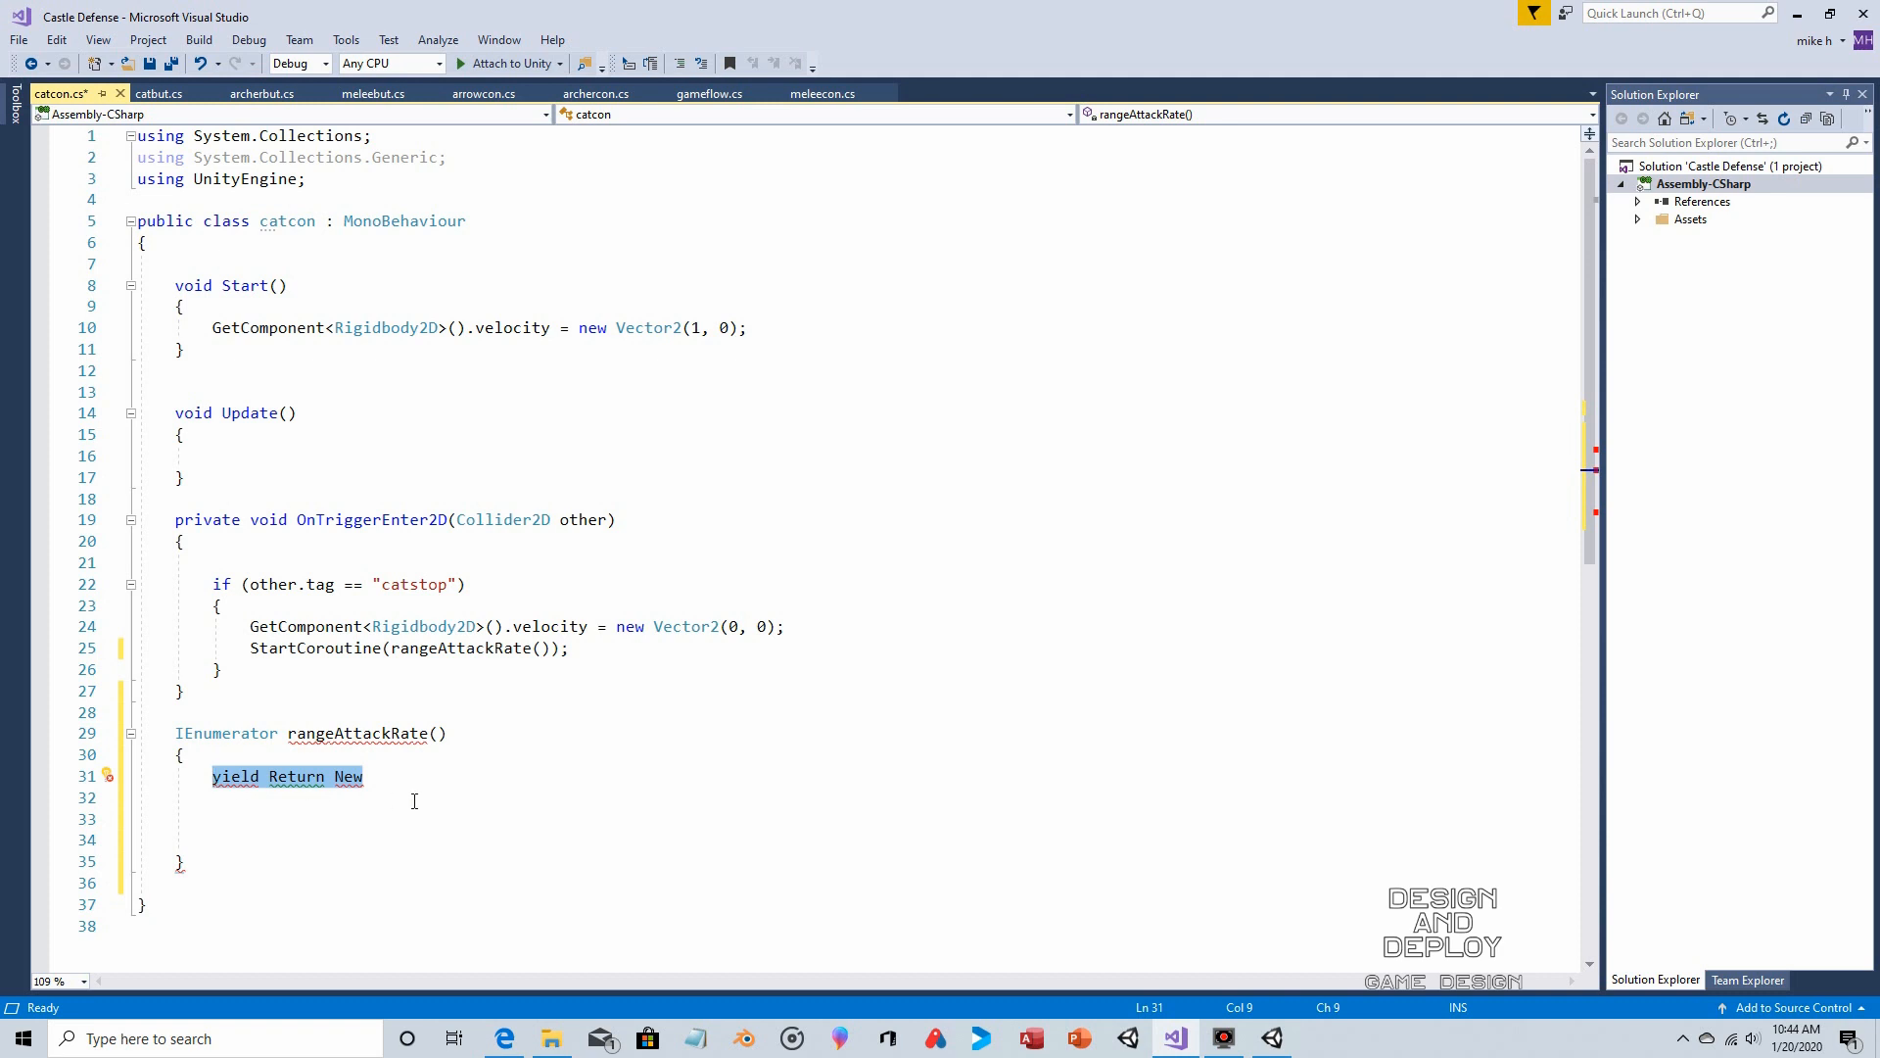
{"action": "type", "text": "Y"}
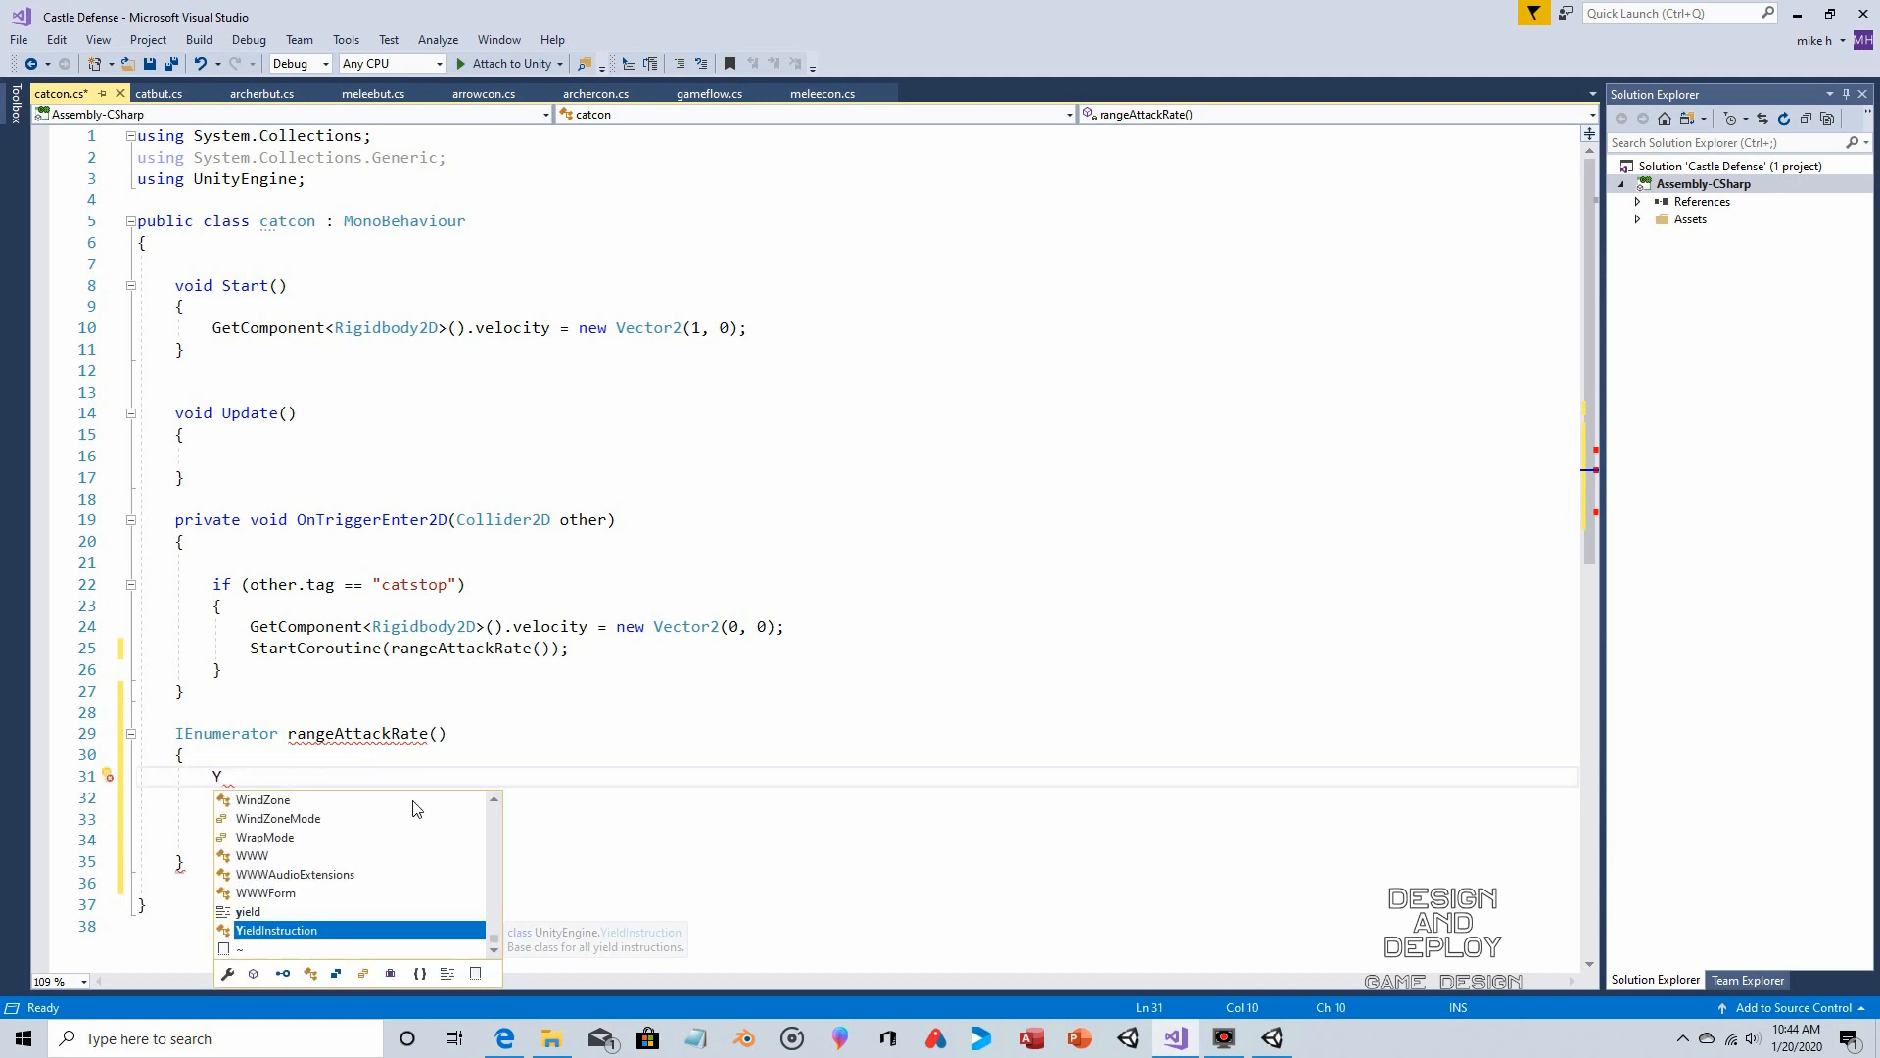
{"action": "type", "text": "ield m"}
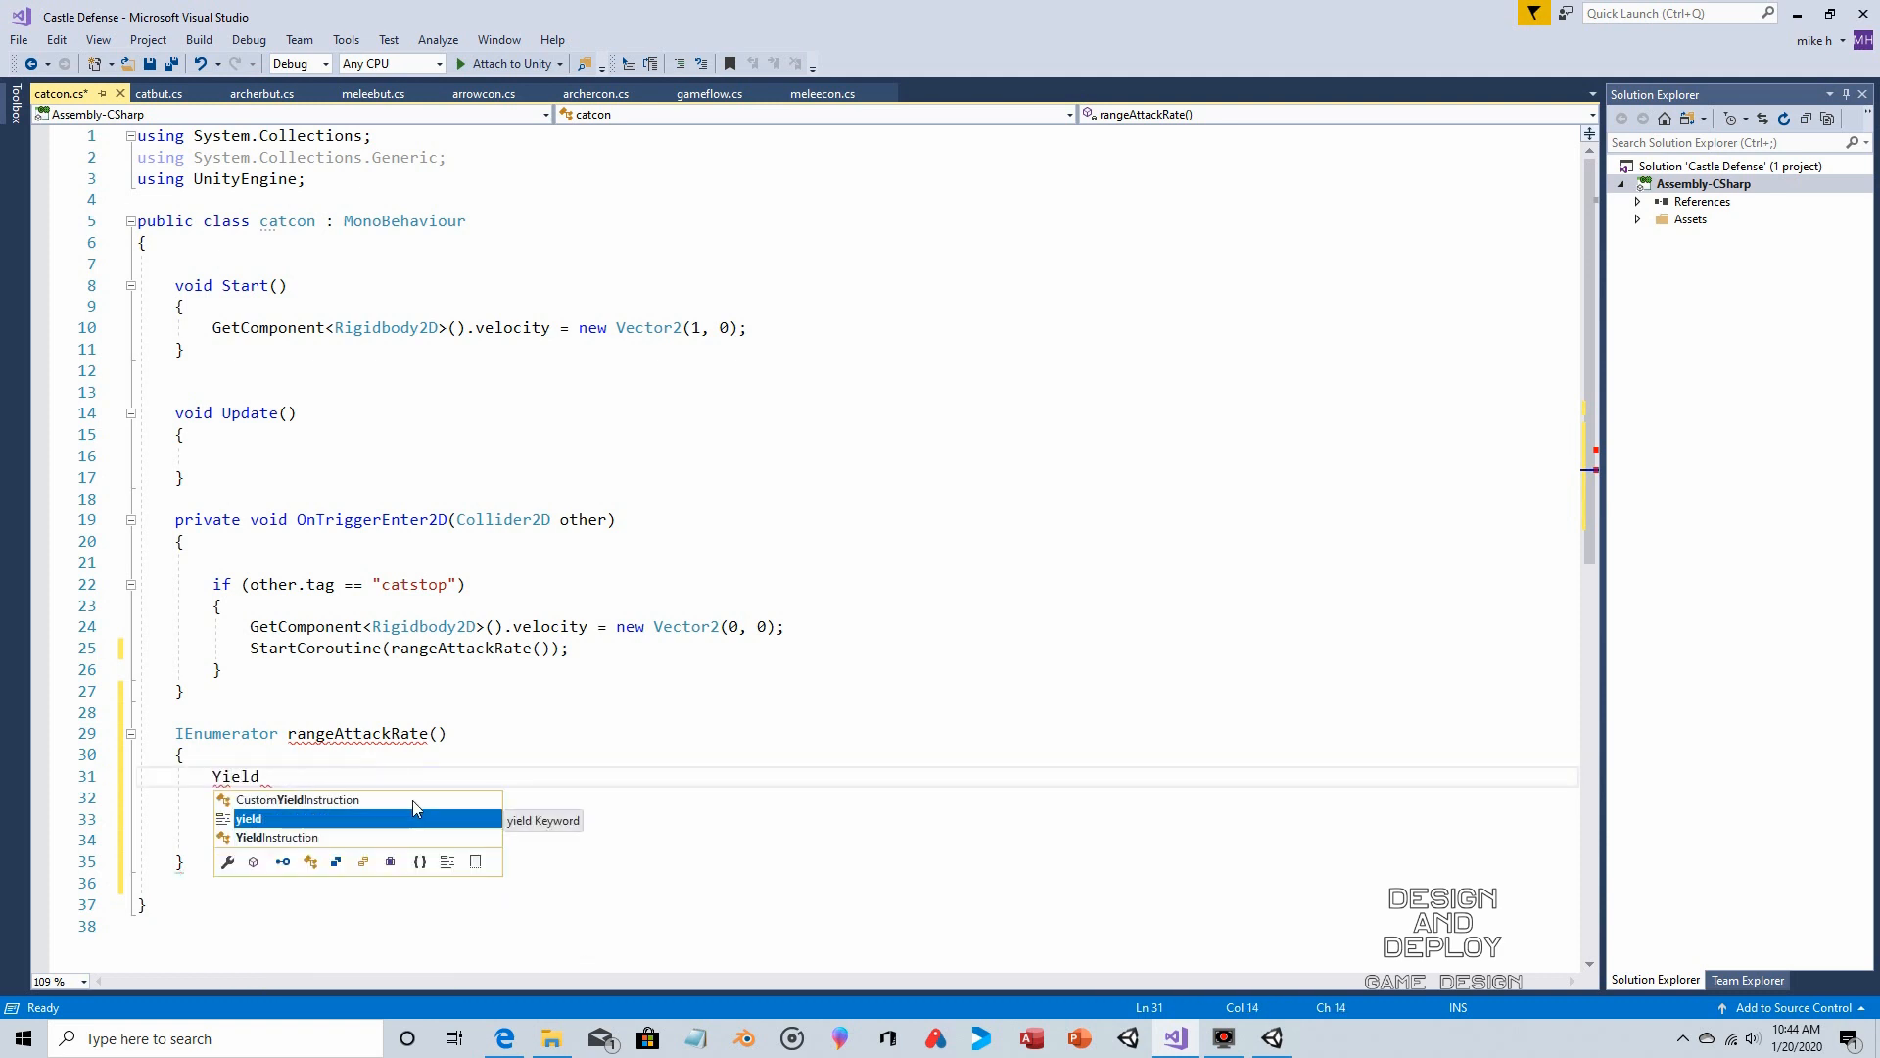
{"action": "key", "text": "BackSpace"}
{"action": "key", "text": "BackSpace"}
{"action": "key", "text": "BackSpace"}
{"action": "key", "text": "BackSpace"}
{"action": "key", "text": "BackSpace"}
{"action": "key", "text": "BackSpace"}
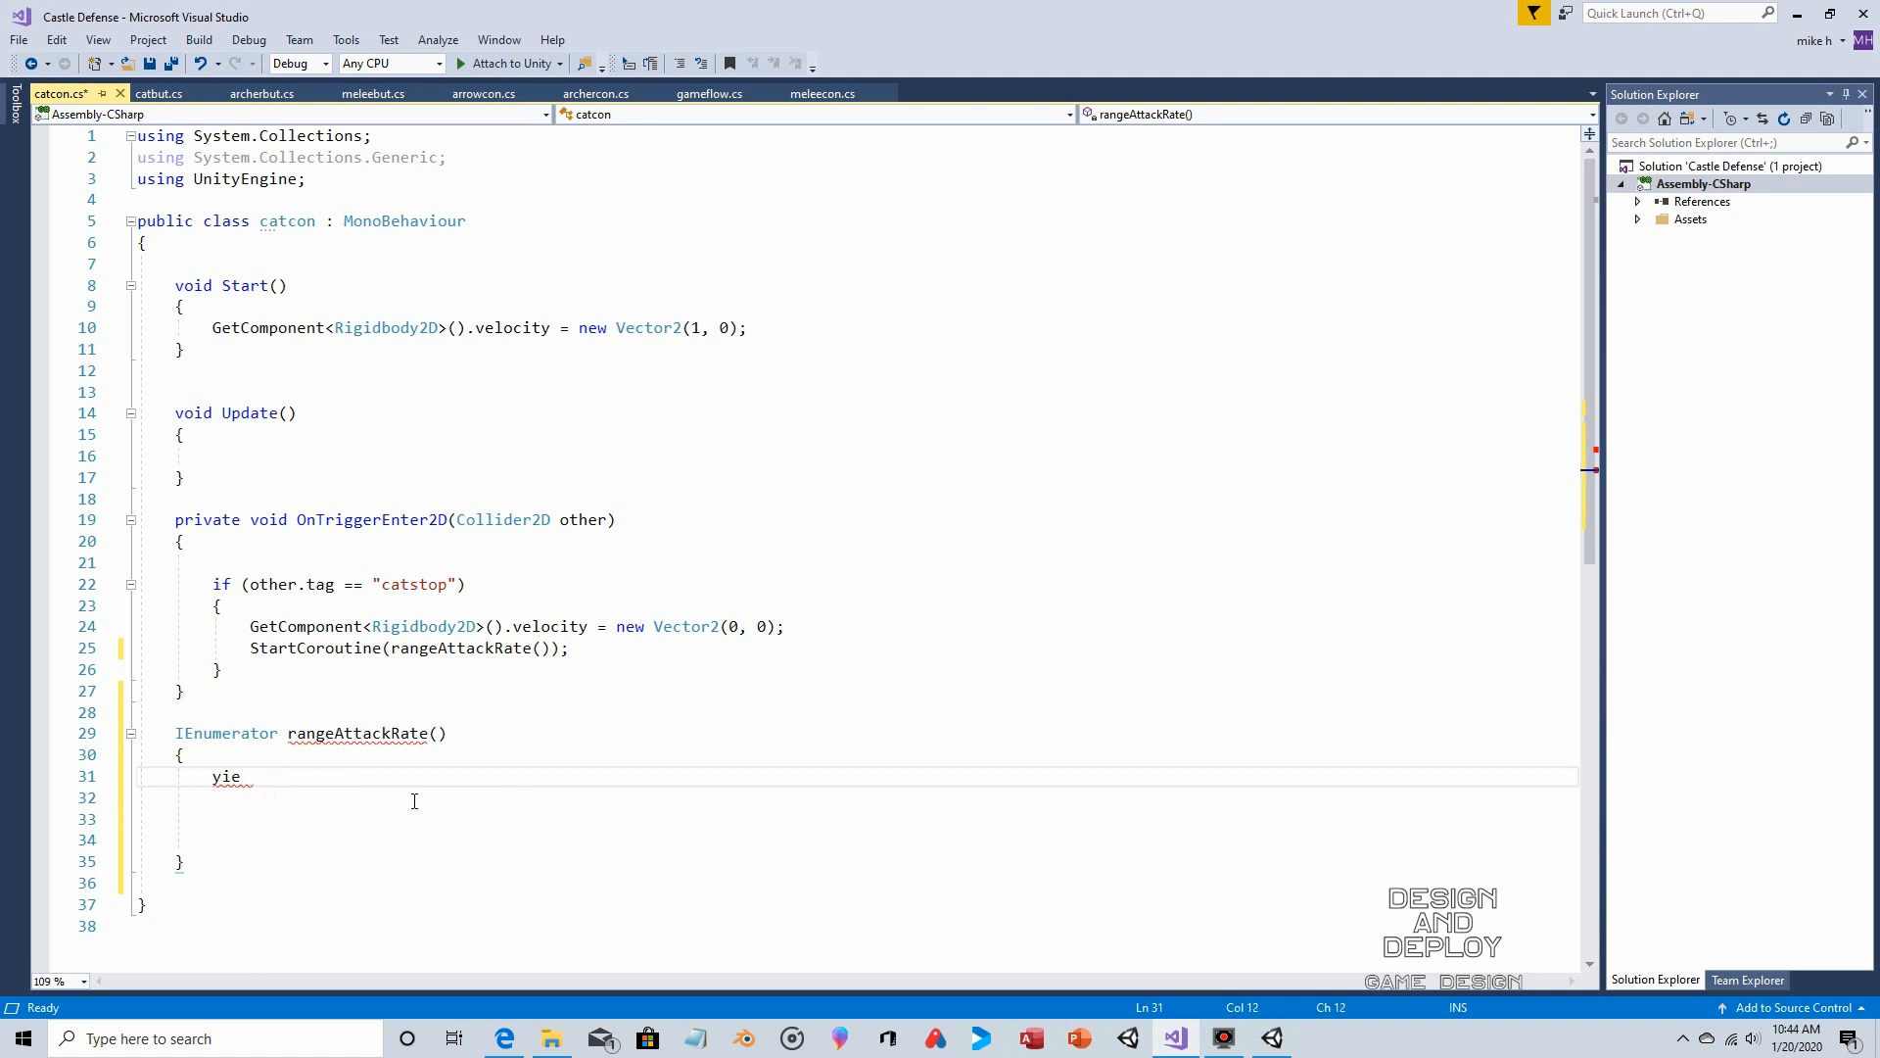
Find the complete IEnumerator rangeAttackRate() method in the archercon script and copy it
{"action": "left_click", "coordinate": [241, 92]}
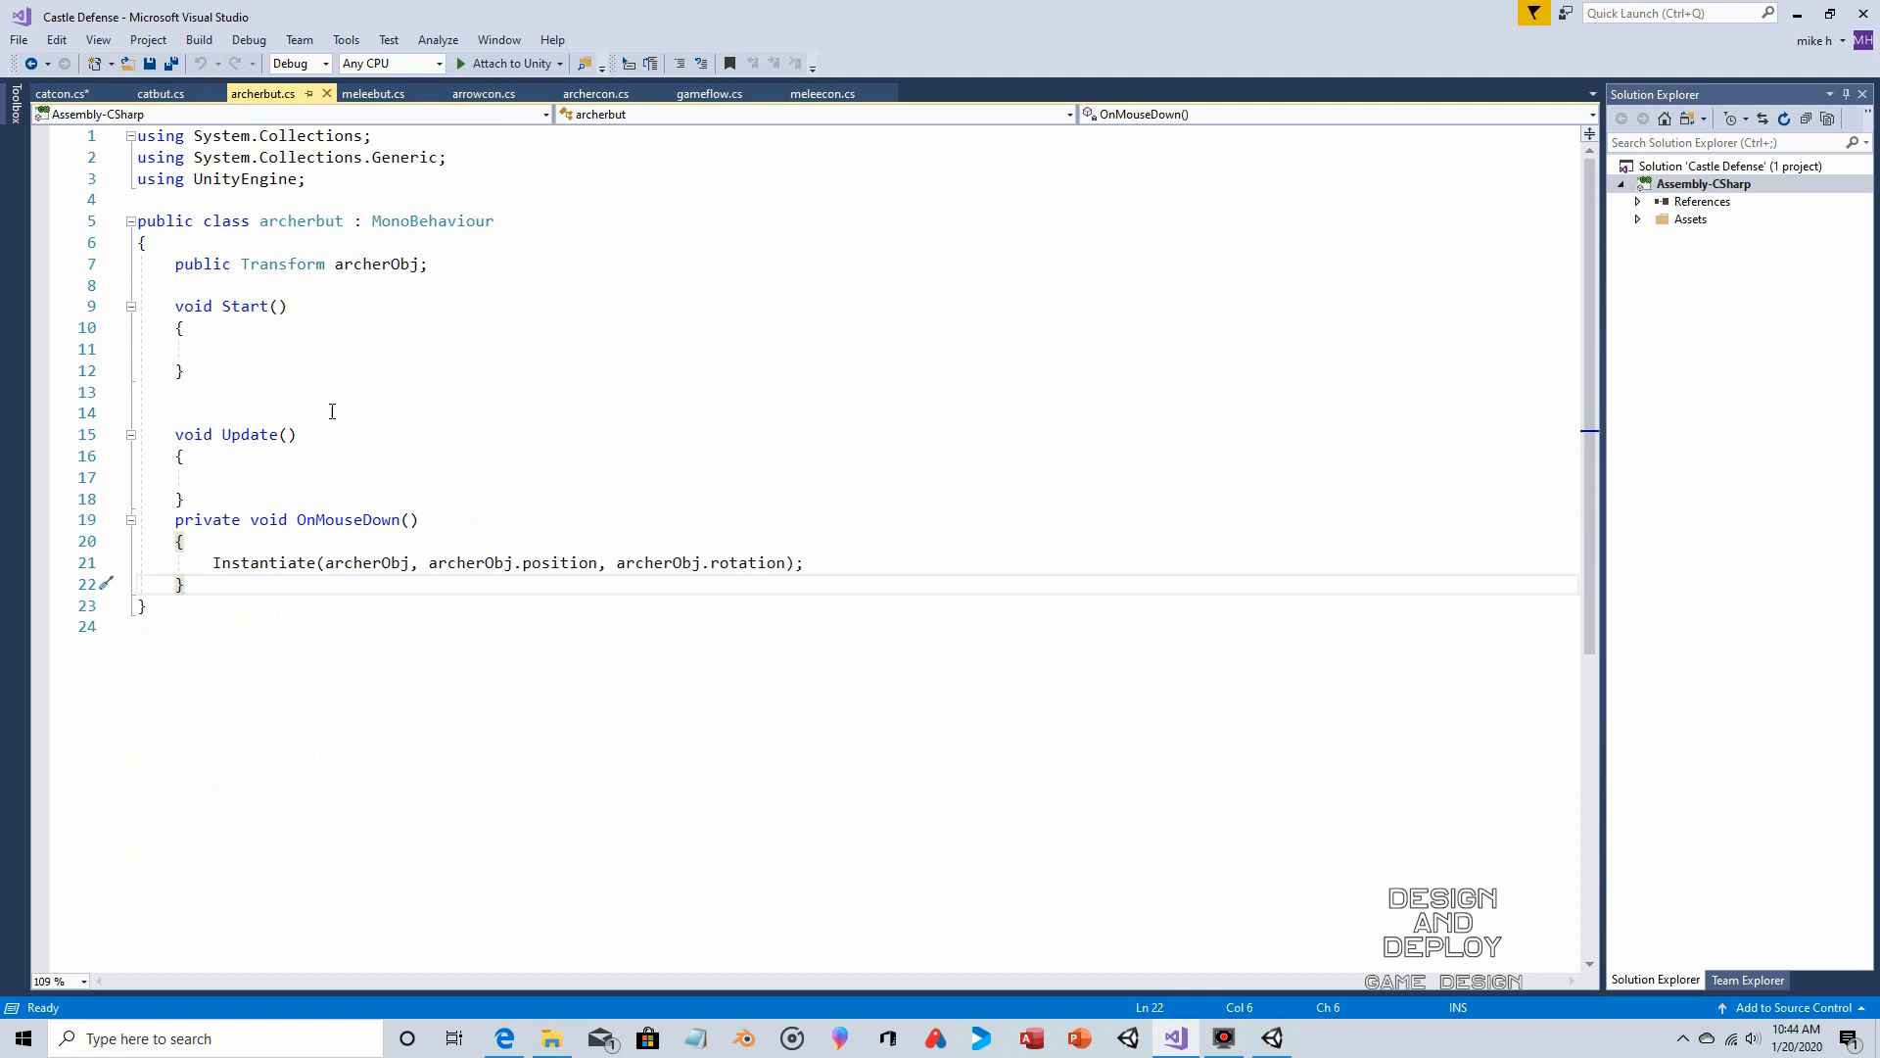
{"action": "left_click", "coordinate": [475, 96]}
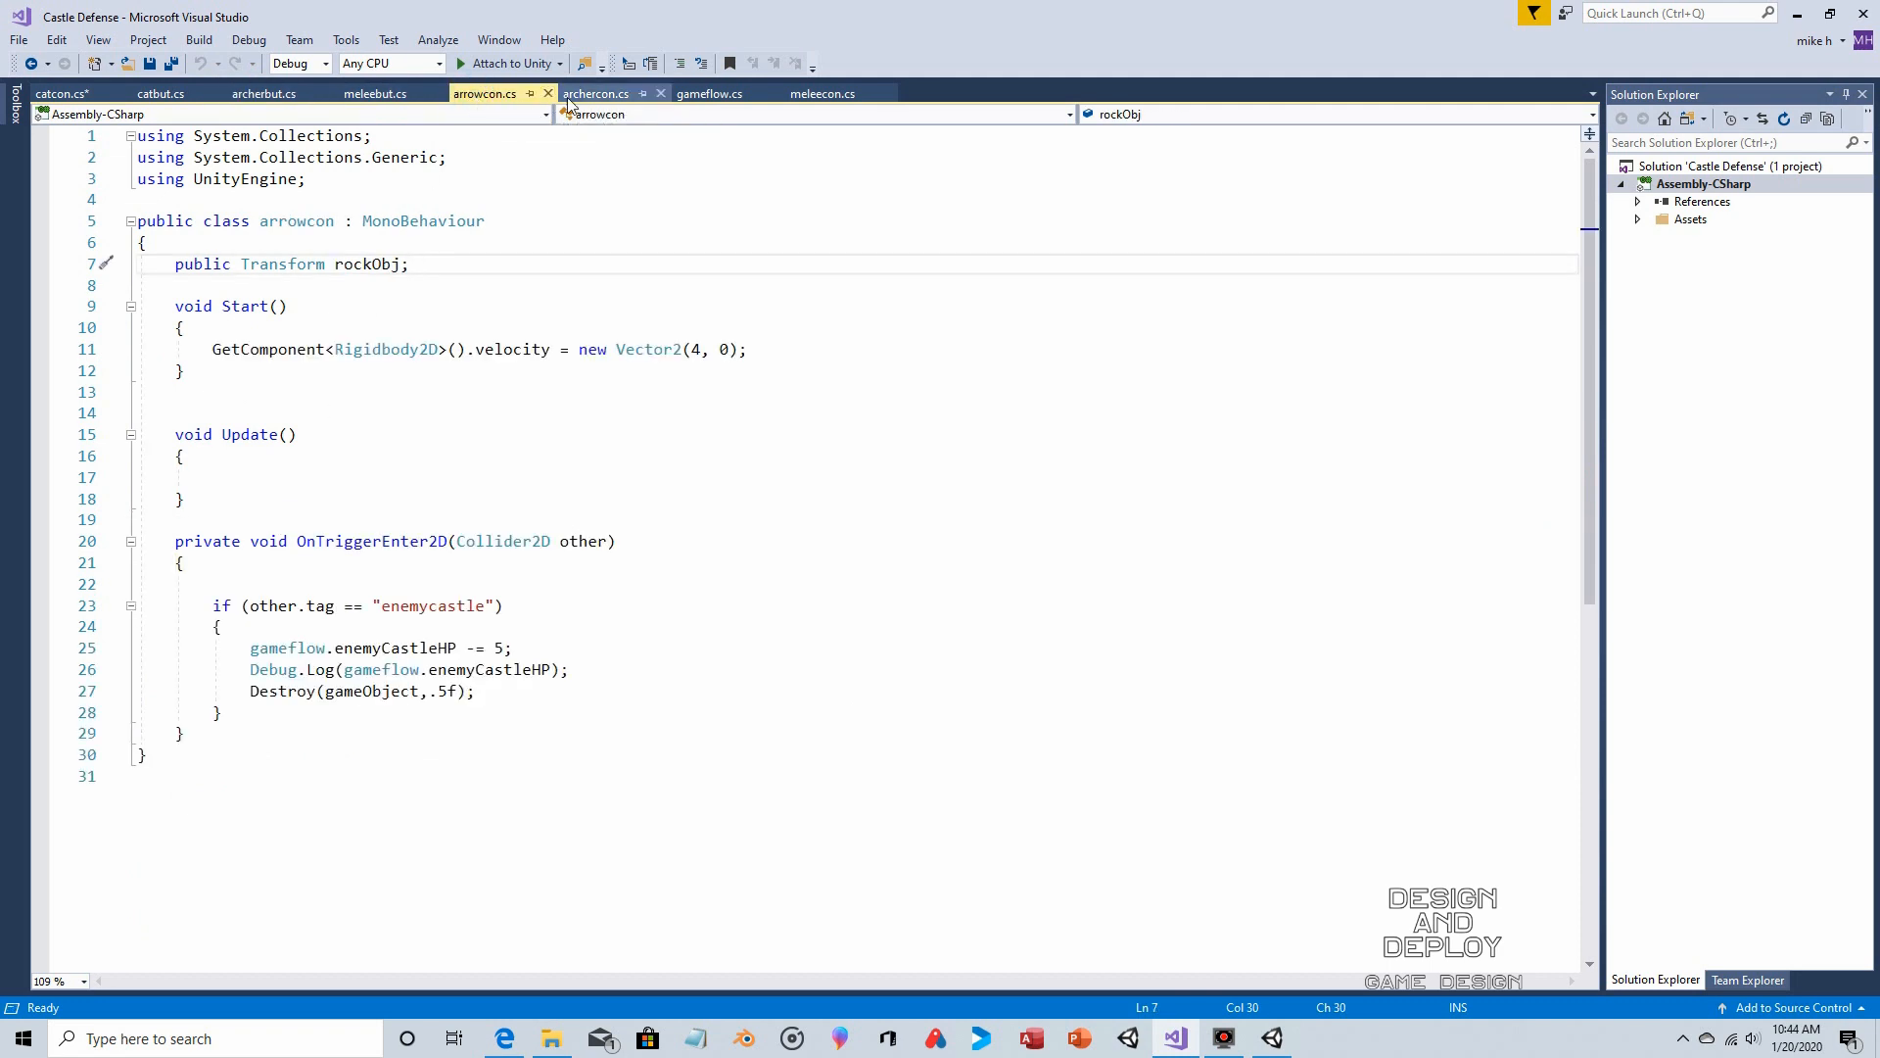
{"action": "left_click", "coordinate": [595, 94]}
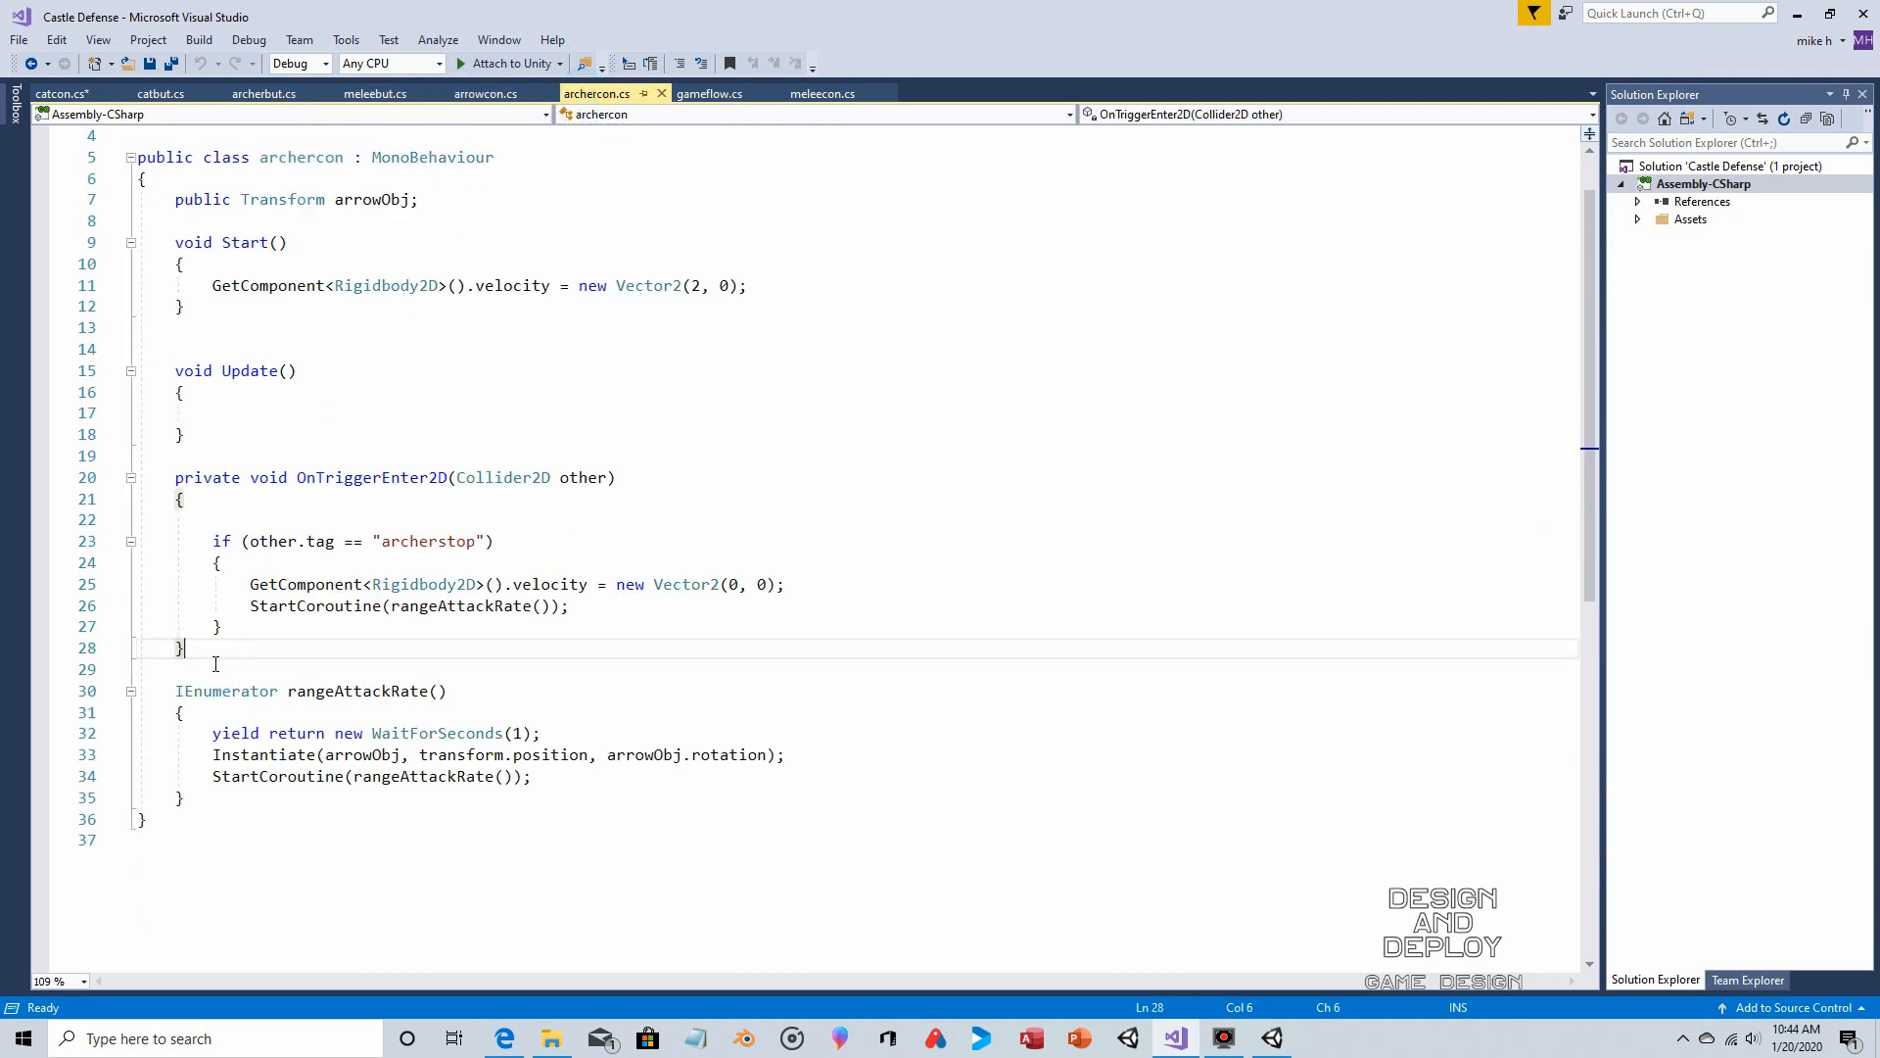
{"action": "left_click_drag", "start_coordinate": [156, 690], "coordinate": [186, 798]}
{"action": "key", "text": "ctrl+c"}
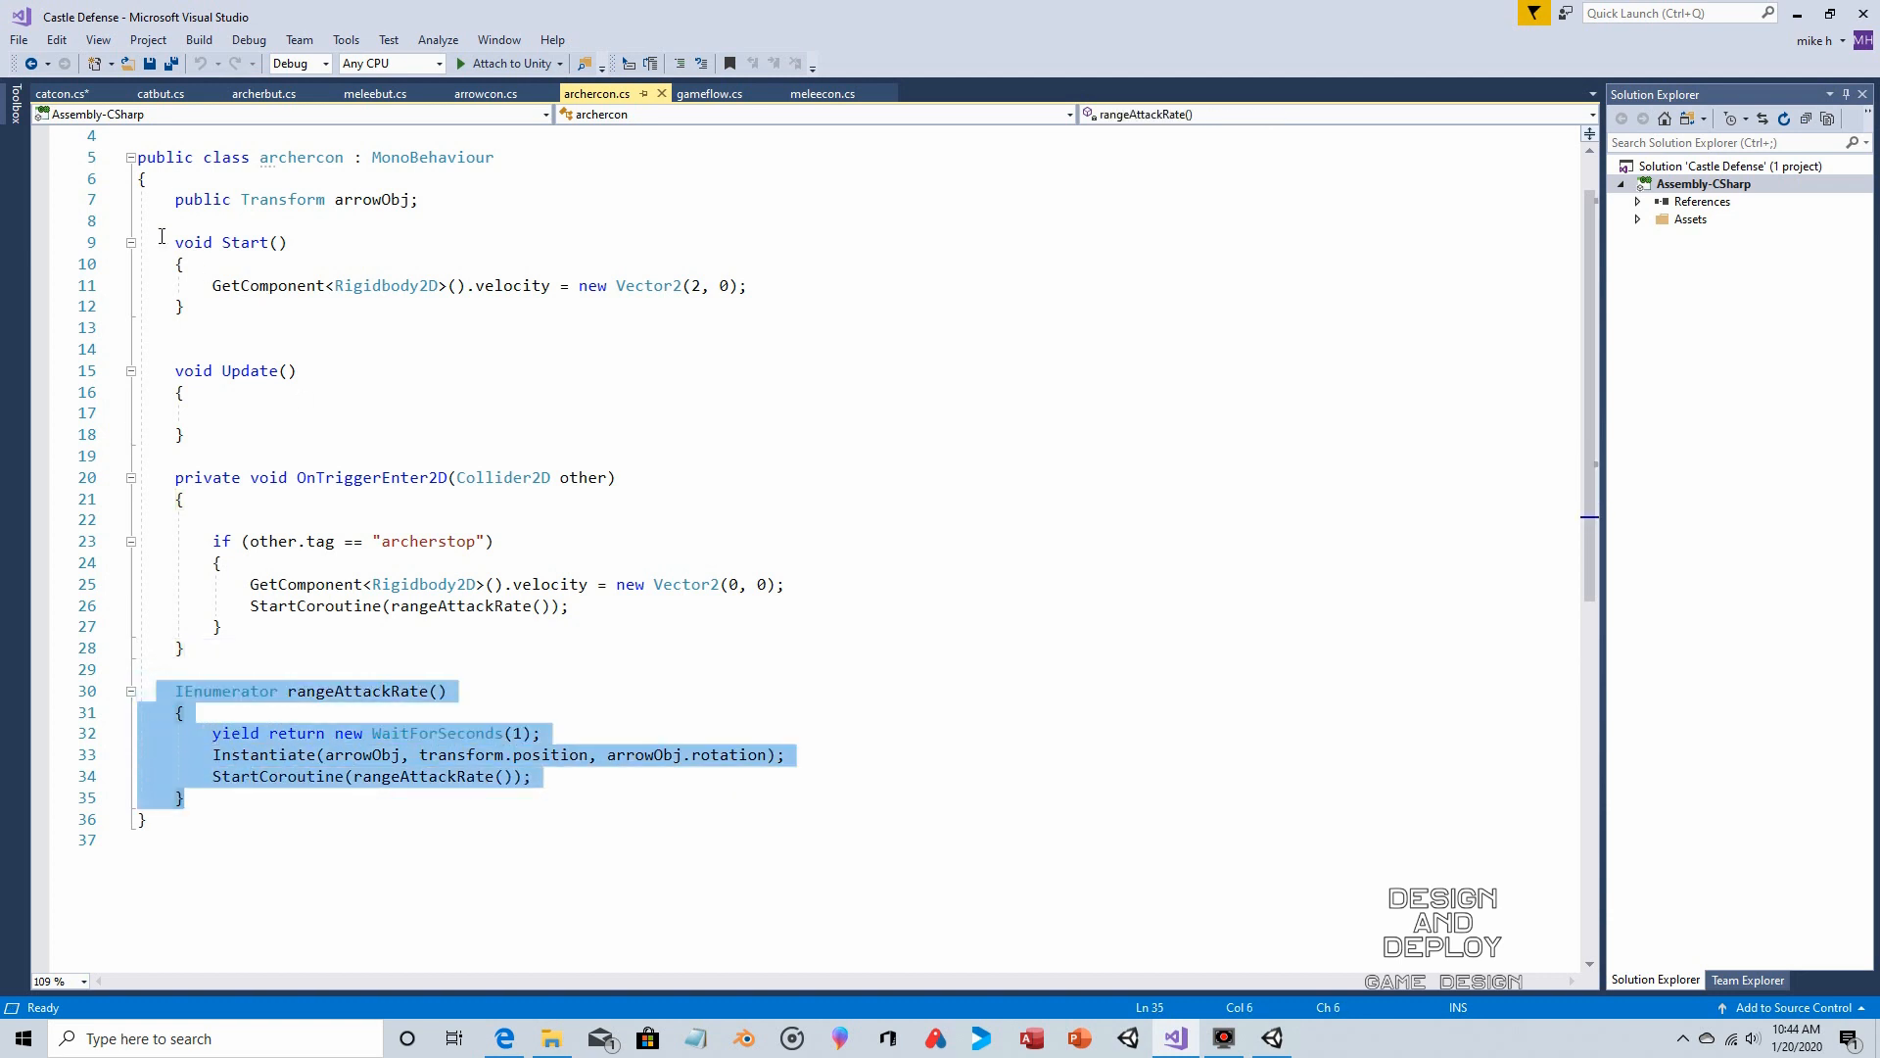
Replace the unfinished rangeAttackRate method in catcon with the copied archercon version
{"action": "left_click", "coordinate": [62, 94]}
{"action": "type", "text": "y"}
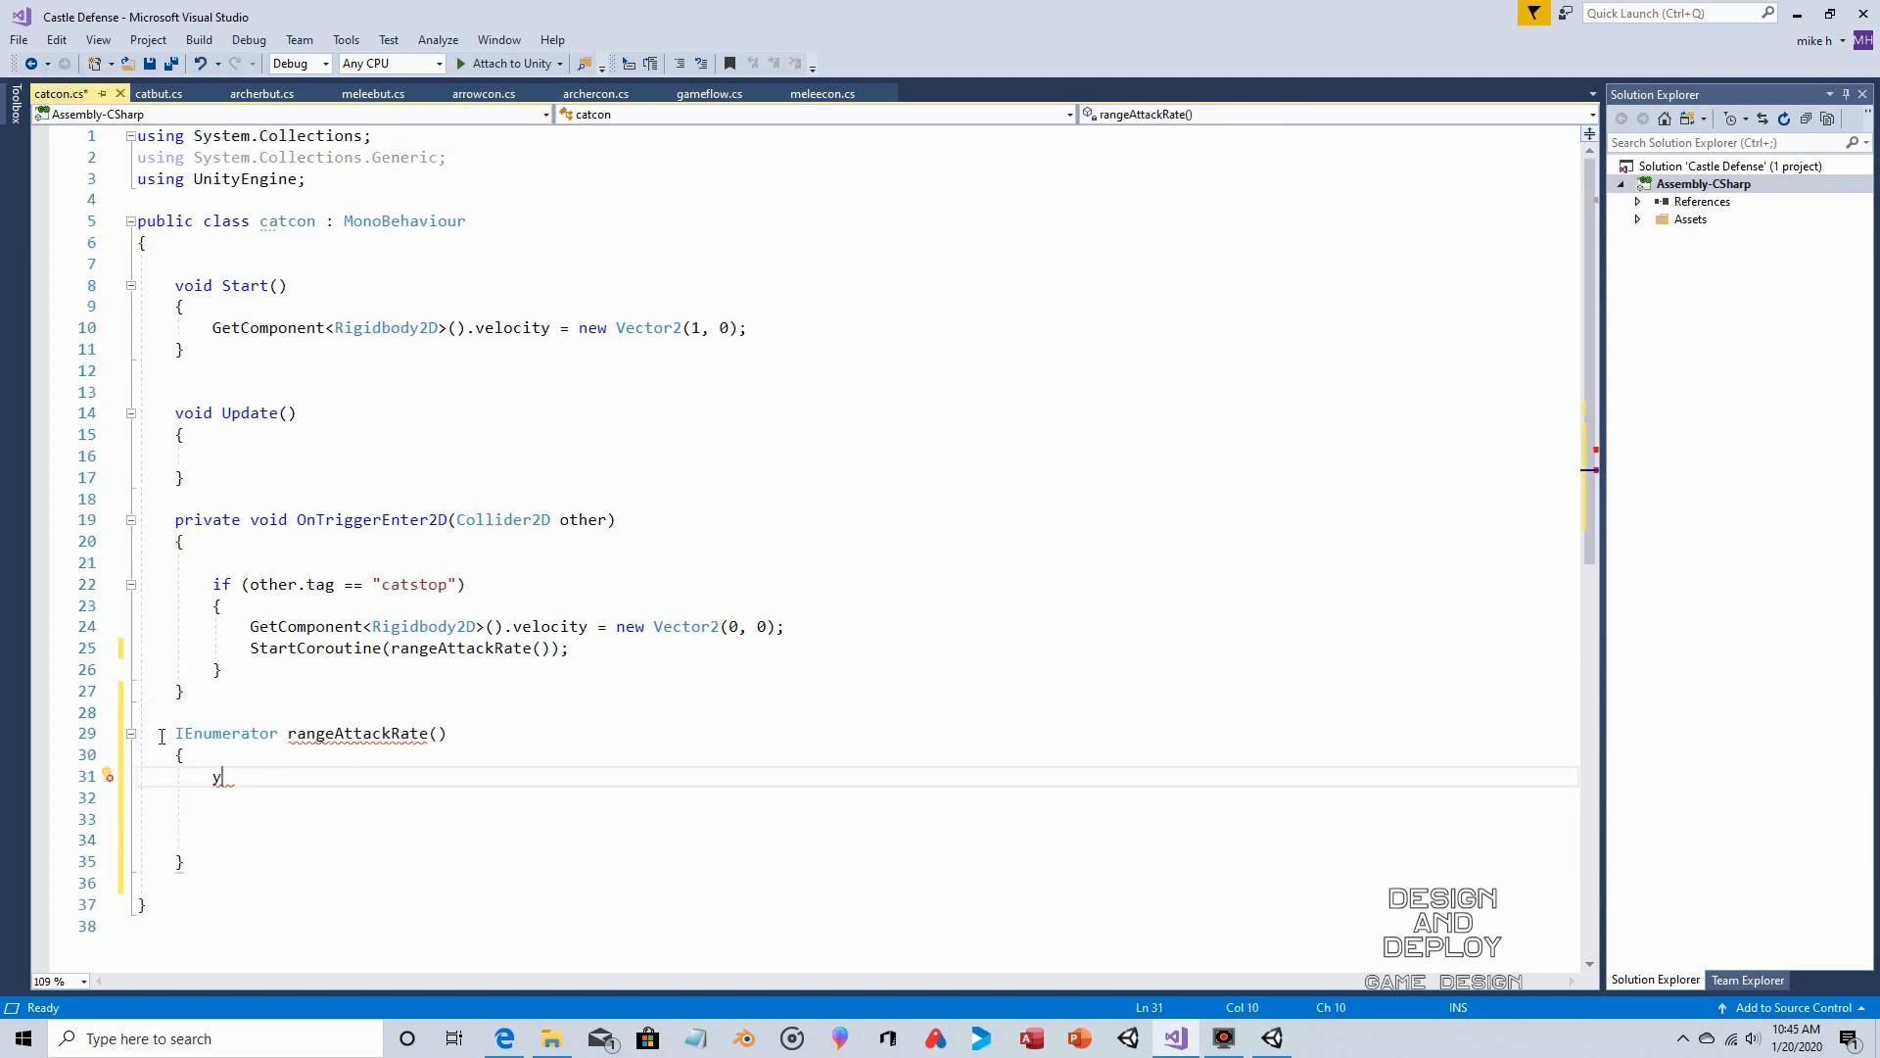
{"action": "left_click_drag", "start_coordinate": [157, 732], "coordinate": [224, 859]}
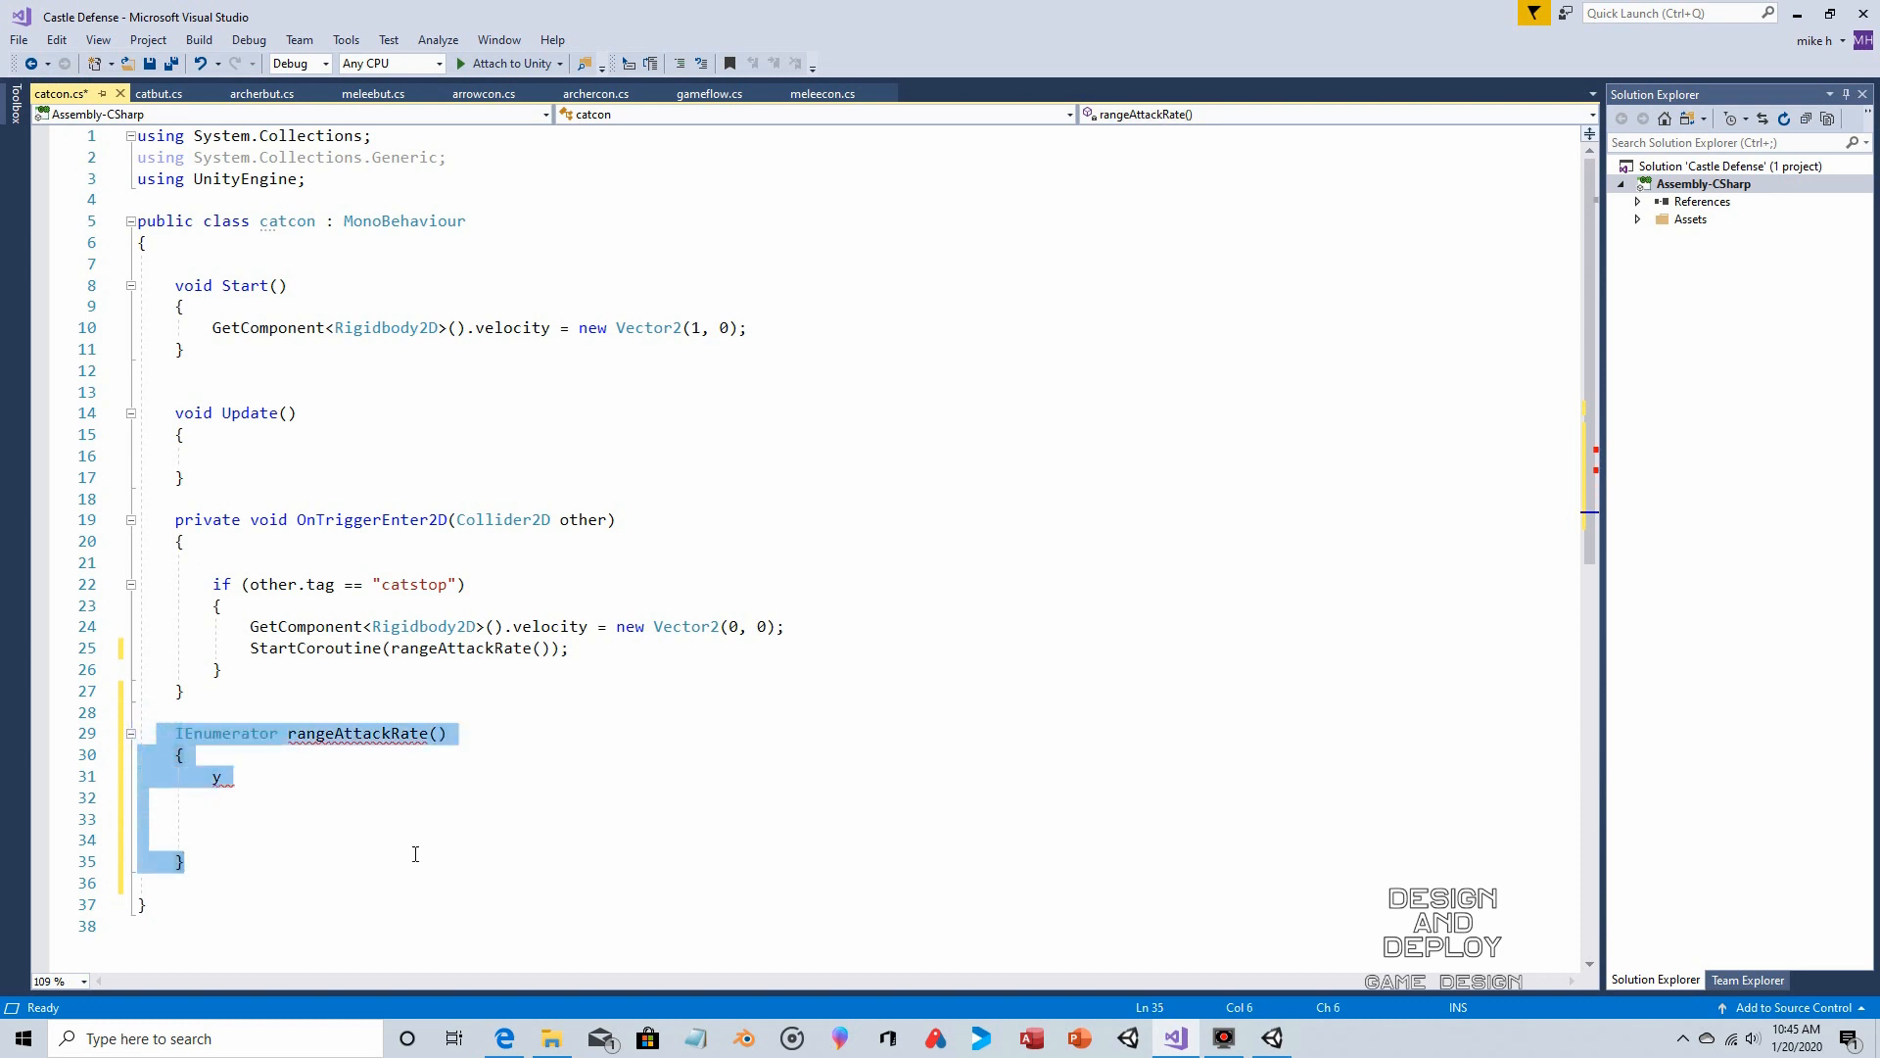
{"action": "key", "text": "ctrl+v"}
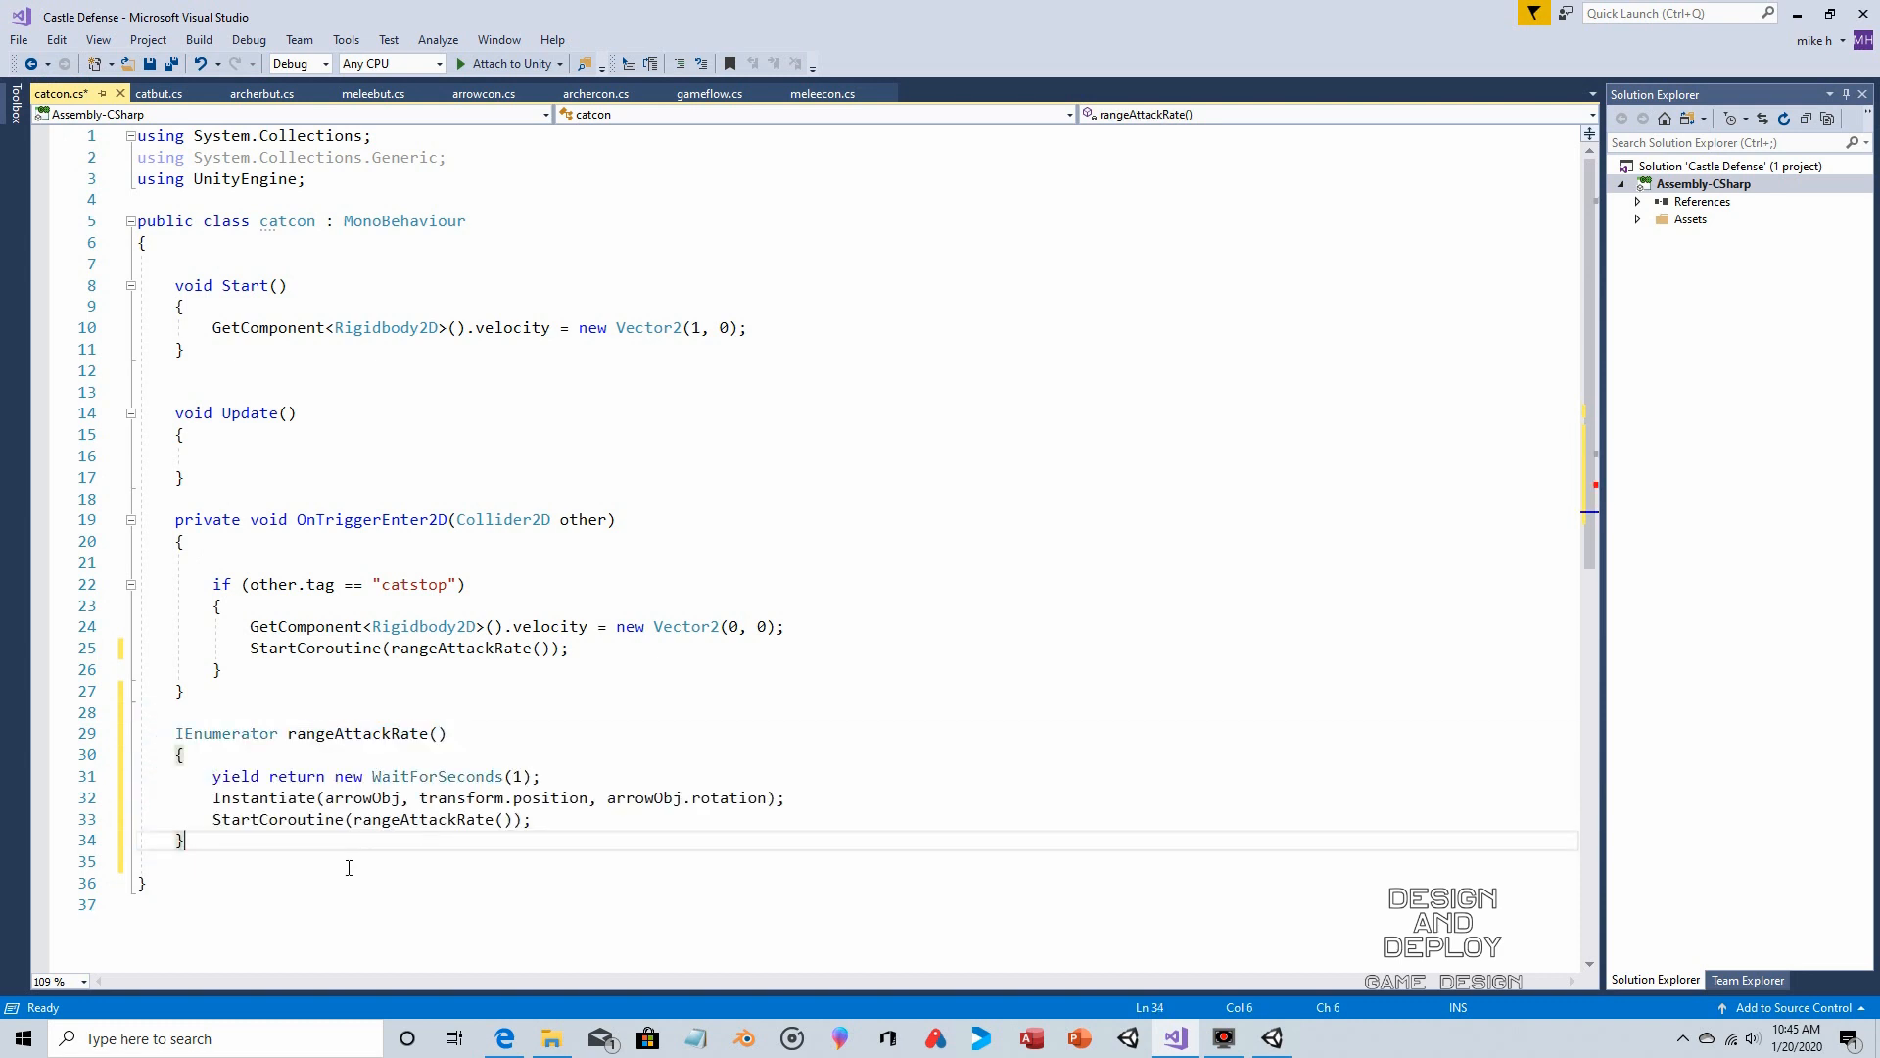
{"action": "left_click", "coordinate": [299, 866]}
{"action": "left_click", "coordinate": [204, 776]}
{"action": "left_click_drag", "start_coordinate": [204, 776], "coordinate": [503, 775]}
{"action": "left_click", "coordinate": [623, 776]}
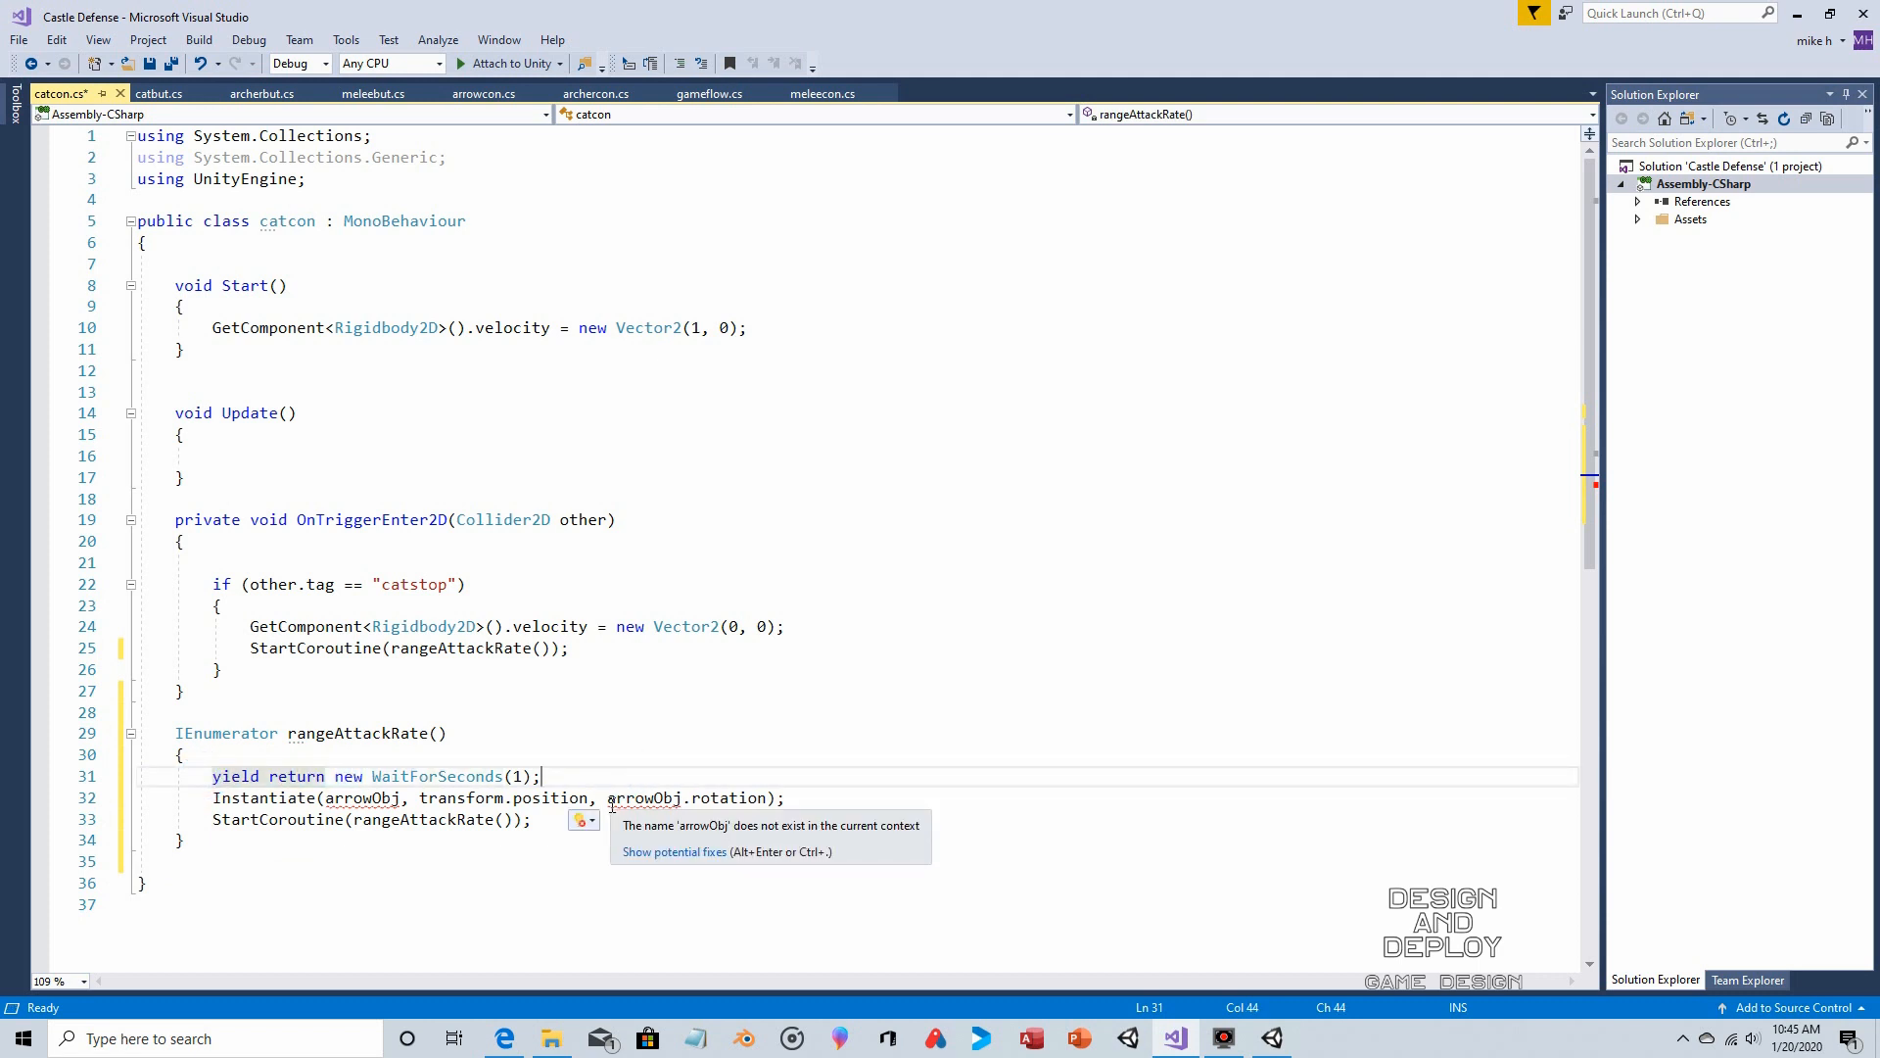
{"action": "double_click", "coordinate": [516, 777]}
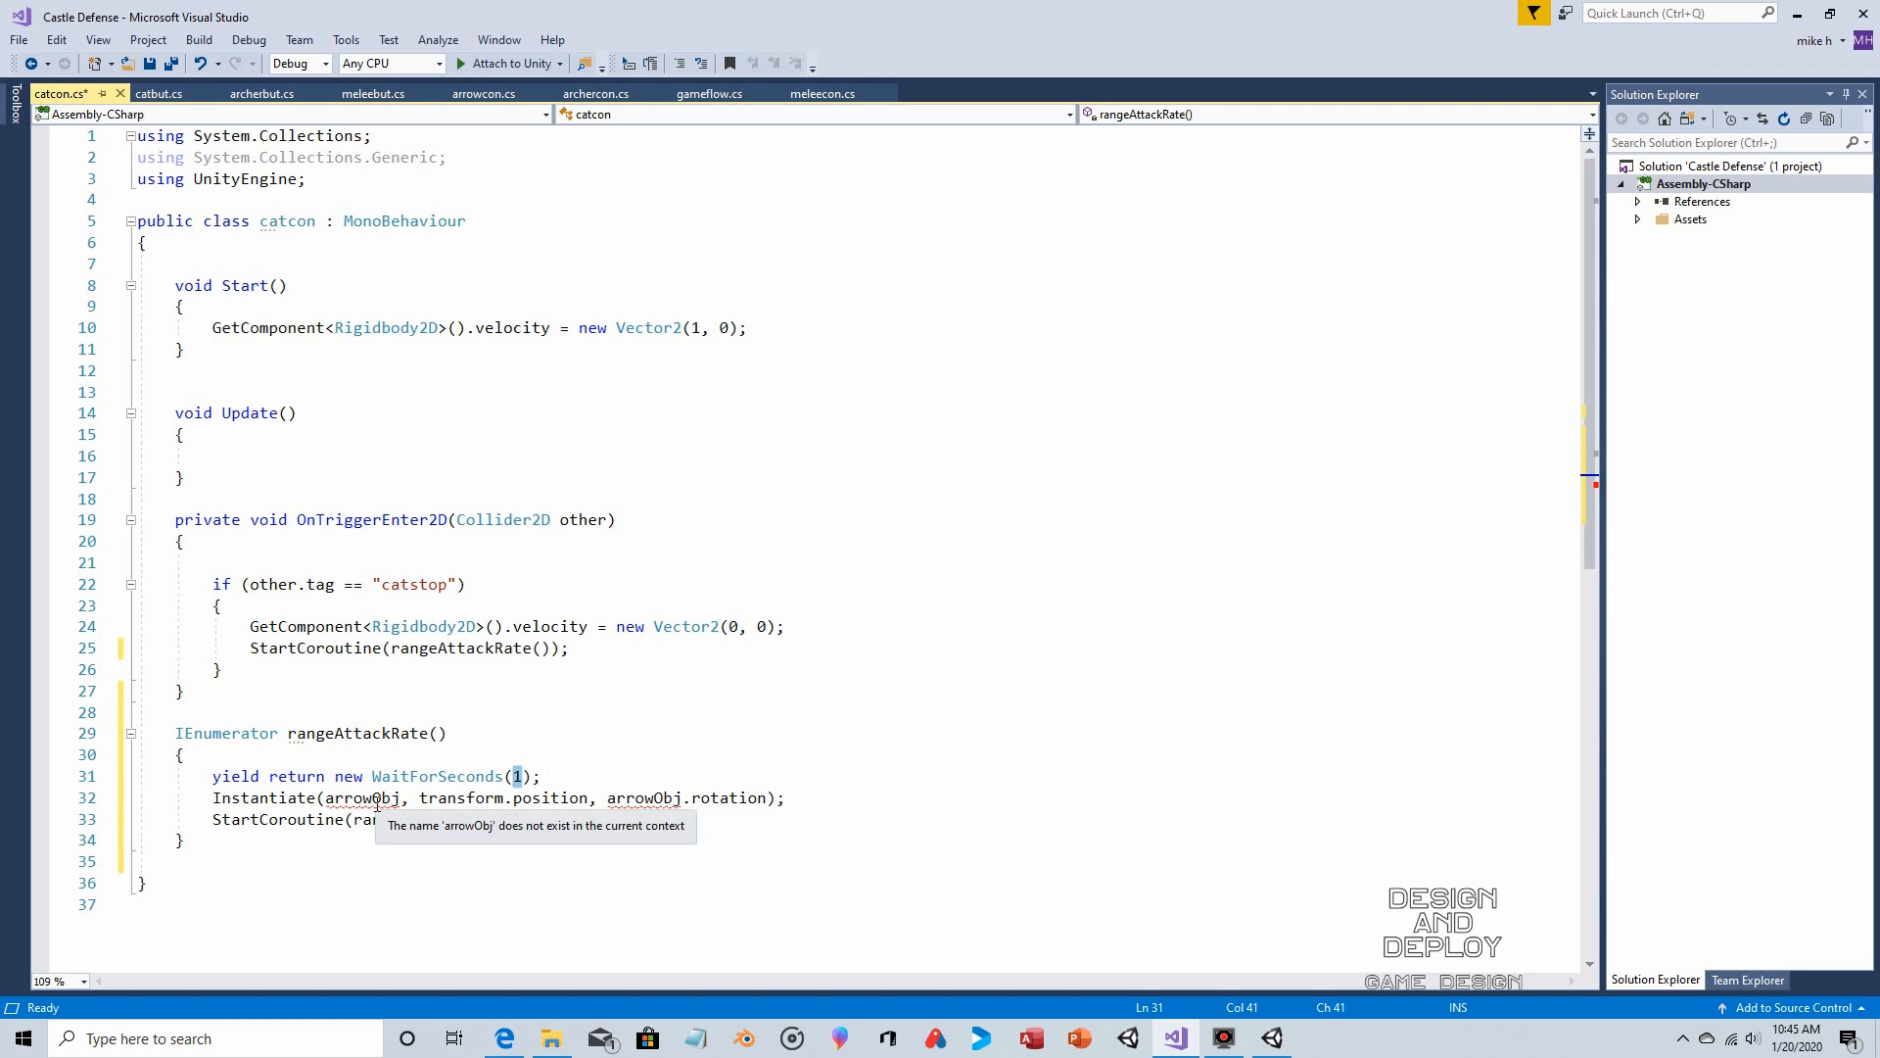
{"action": "left_click_drag", "start_coordinate": [373, 797], "coordinate": [325, 798]}
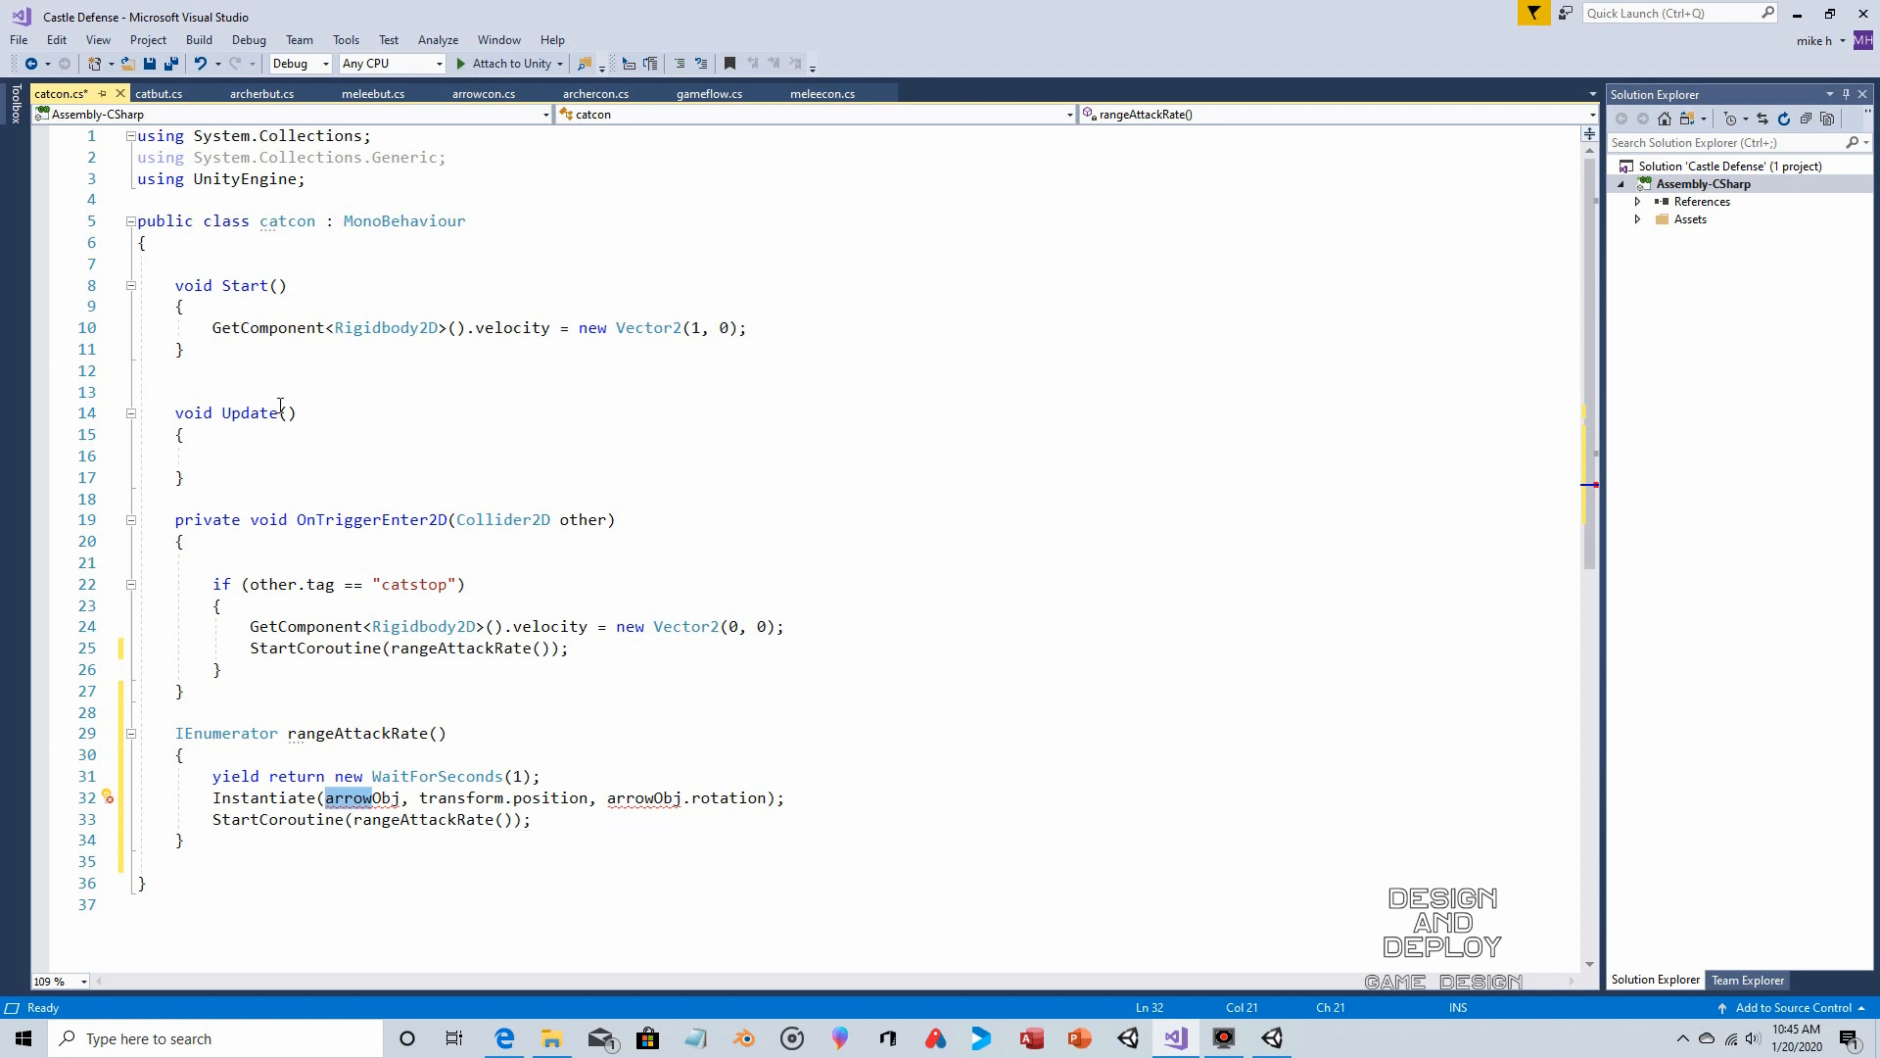
Insert a blank line above the Start method at the beginning of the catcon class
{"action": "left_click", "coordinate": [233, 263]}
{"action": "key", "text": "Return"}
{"action": "key", "text": "Up"}
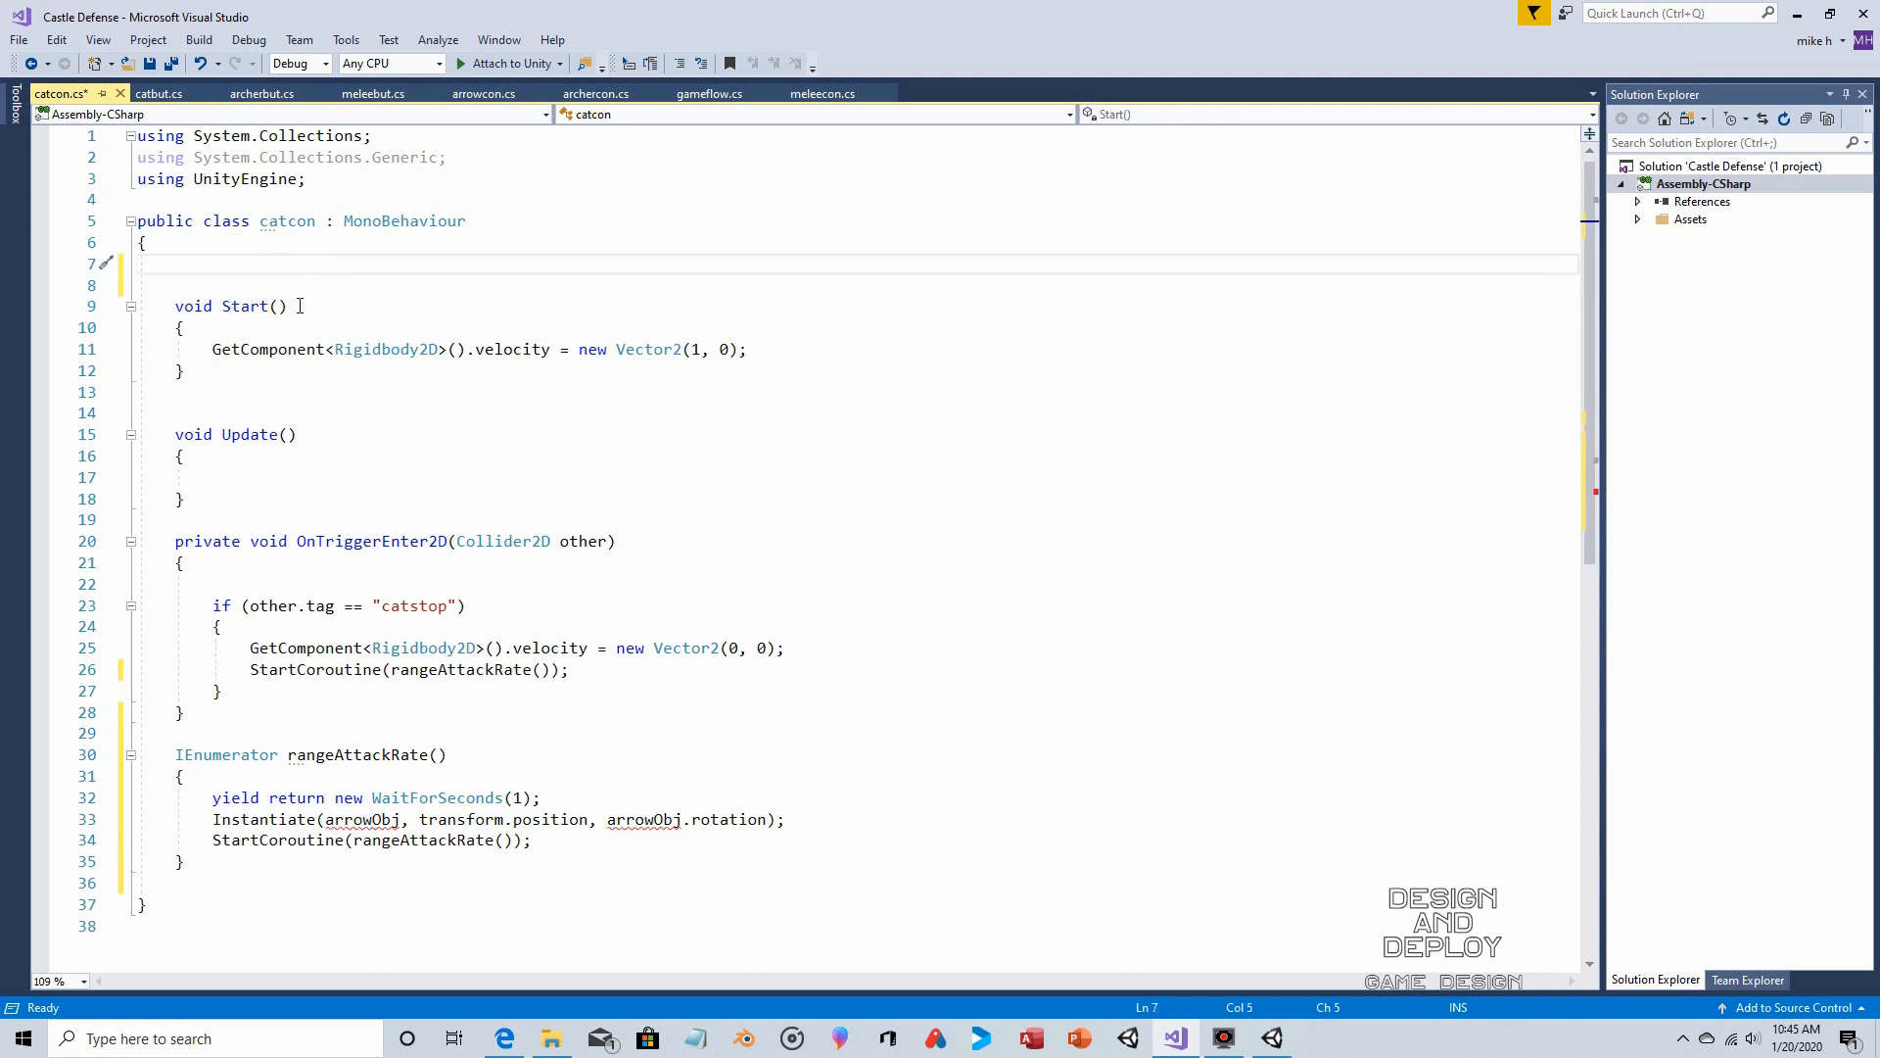
{"action": "type", "text": "Trans"}
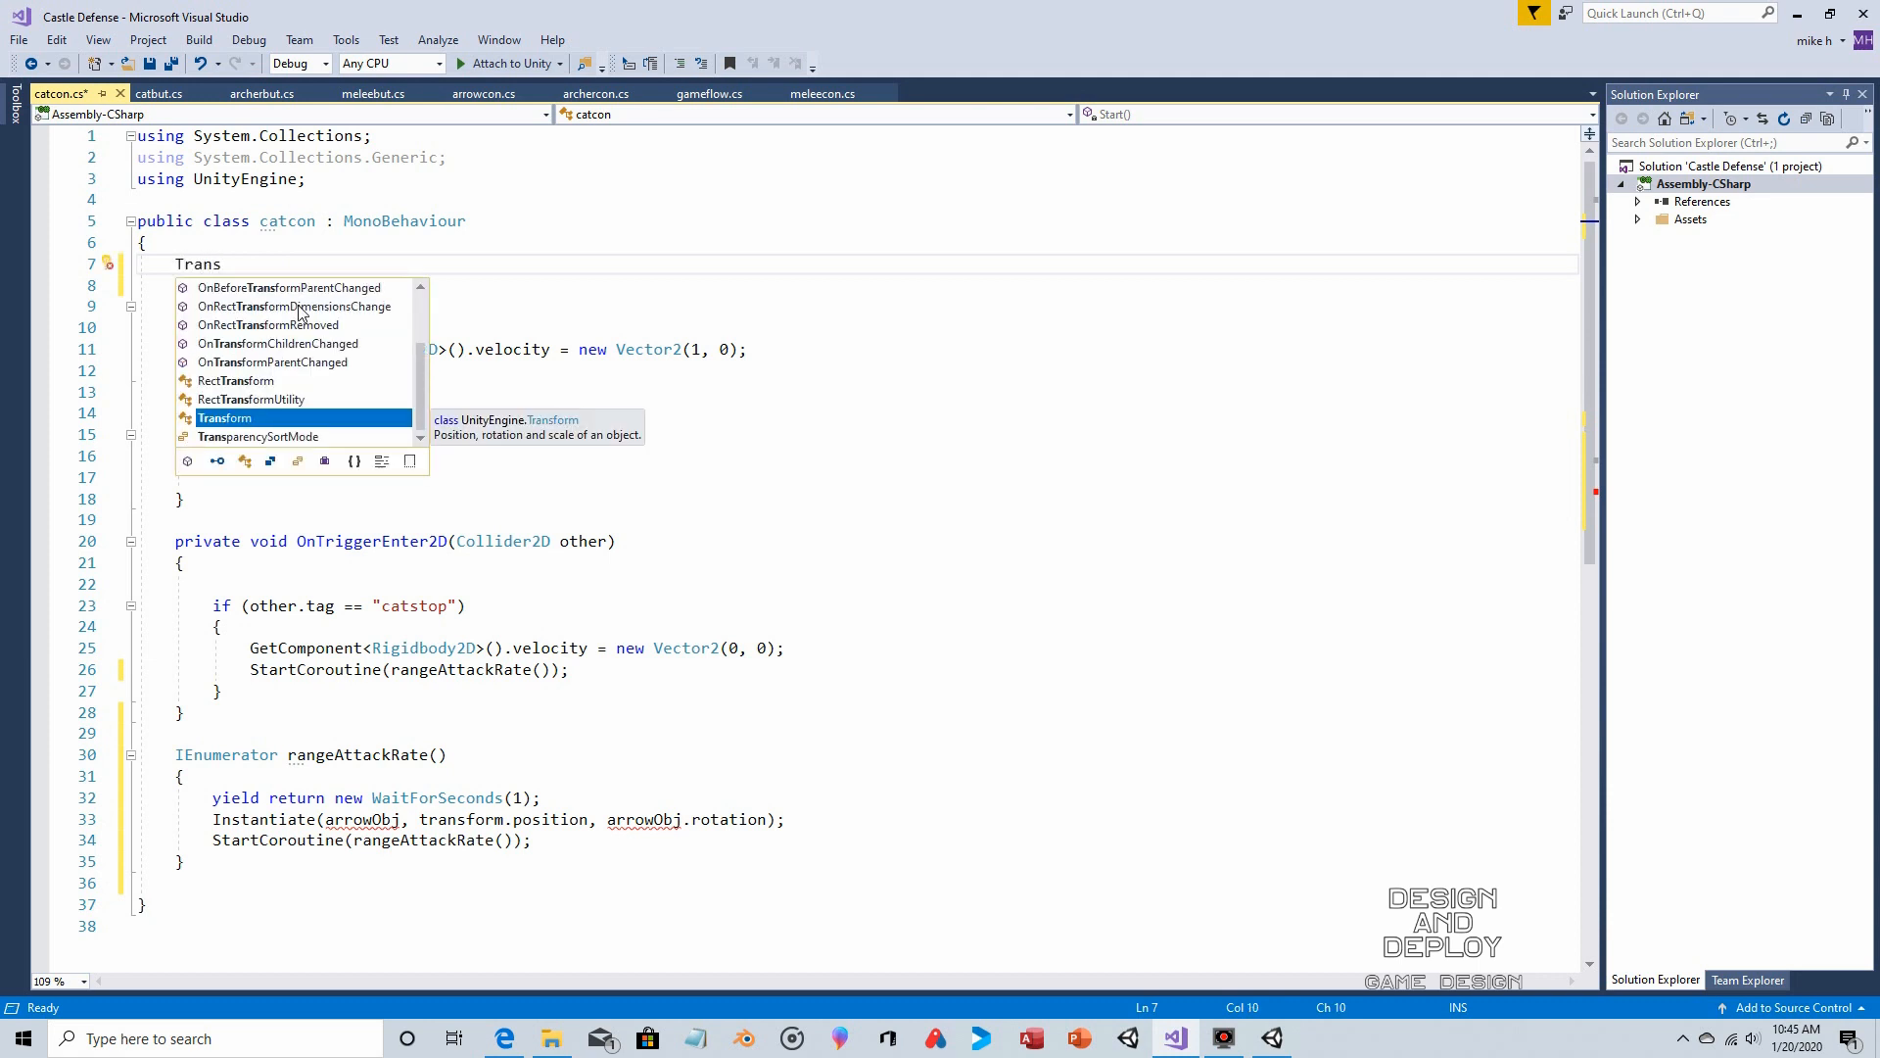
{"action": "key", "text": "BackSpace"}
{"action": "key", "text": "BackSpace"}
{"action": "key", "text": "BackSpace"}
{"action": "key", "text": "BackSpace"}
{"action": "key", "text": "BackSpace"}
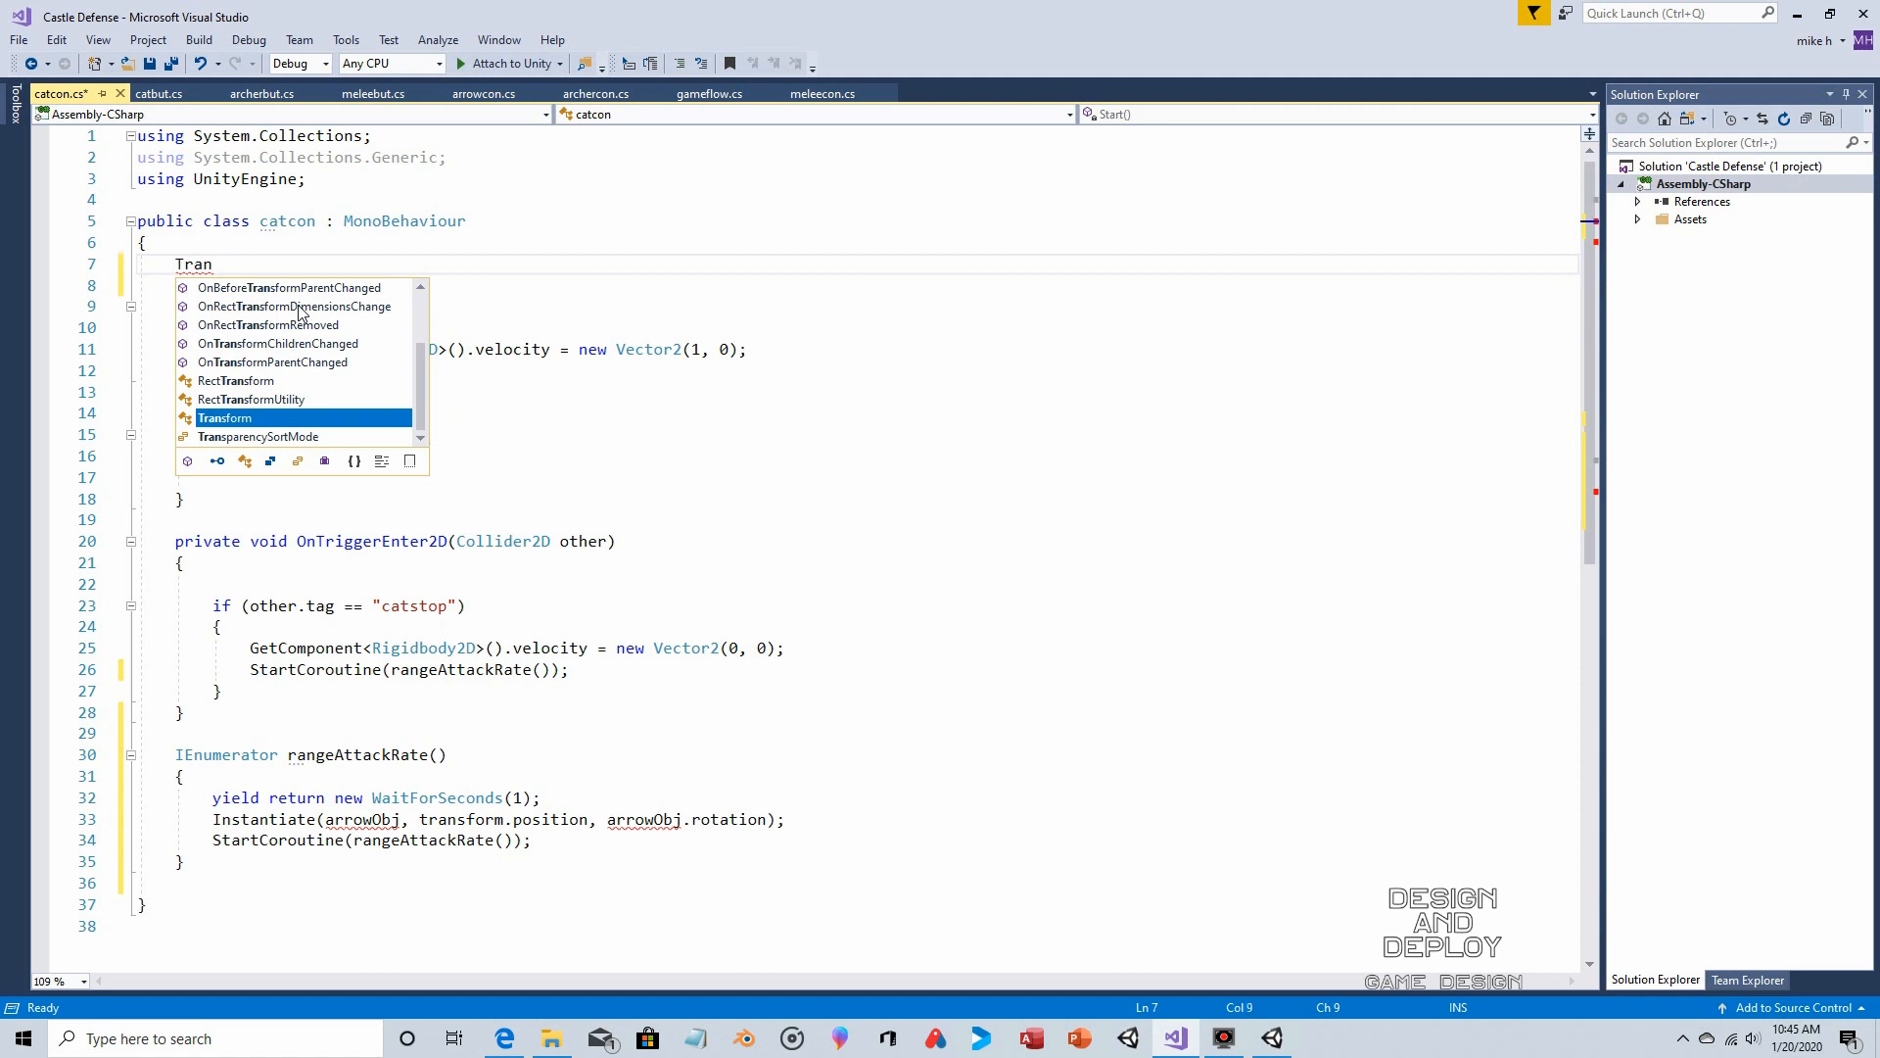
Declare the variable public Transform rockObj; at the start of the catcon class
{"action": "type", "text": "public Tr"}
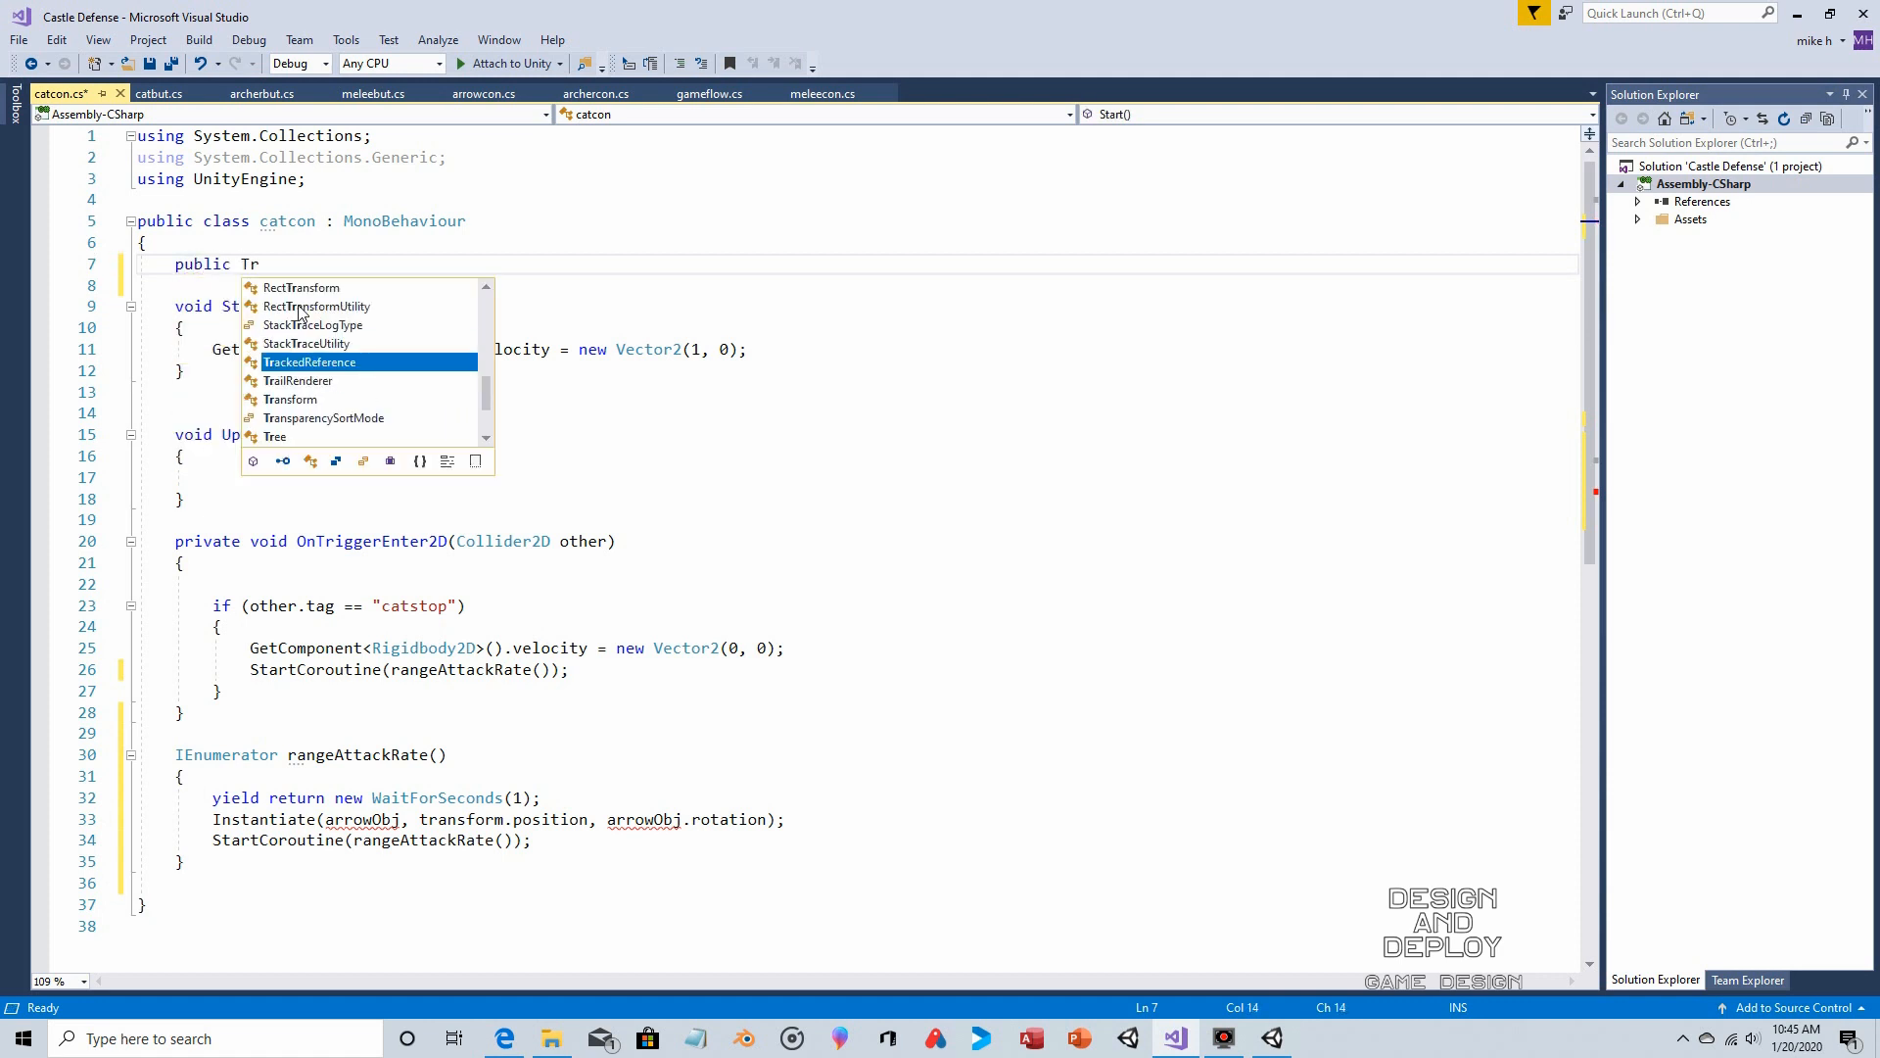
{"action": "key", "text": "BackSpace"}
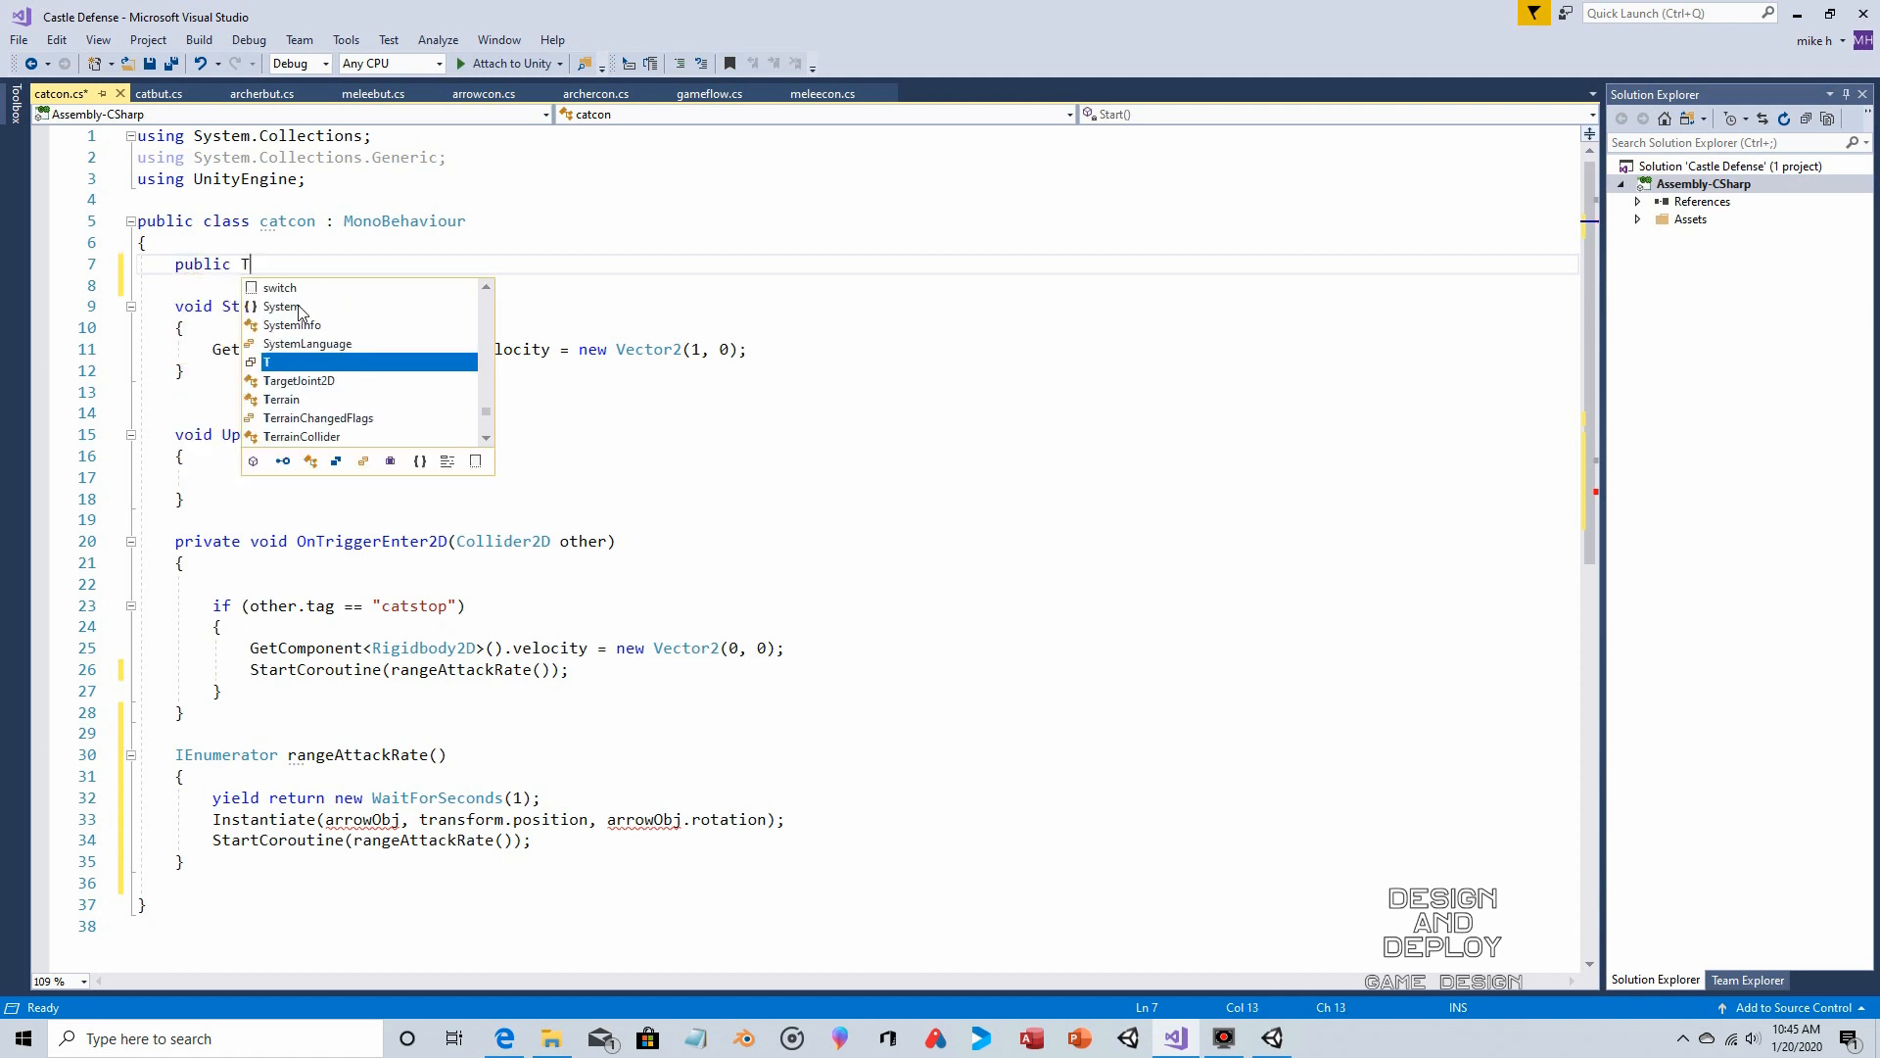
{"action": "type", "text": "ransform"}
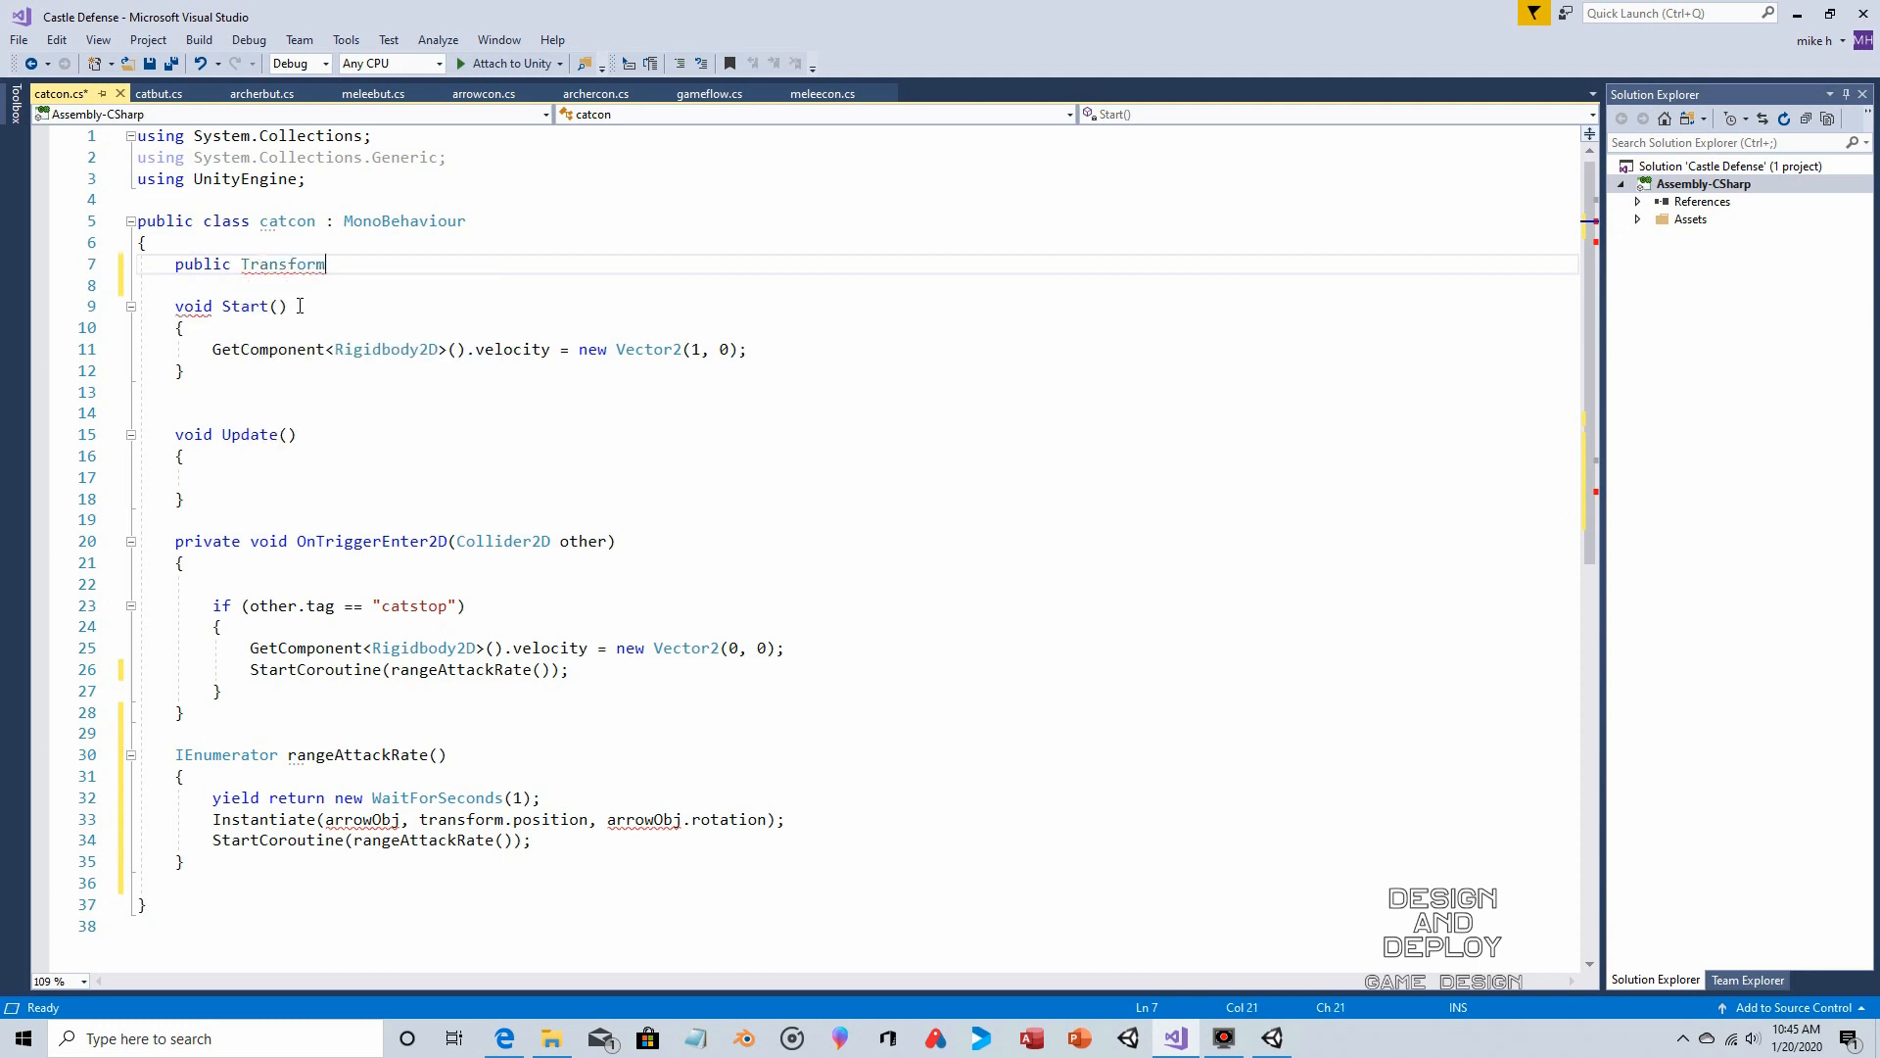
{"action": "type", "text": " rock"}
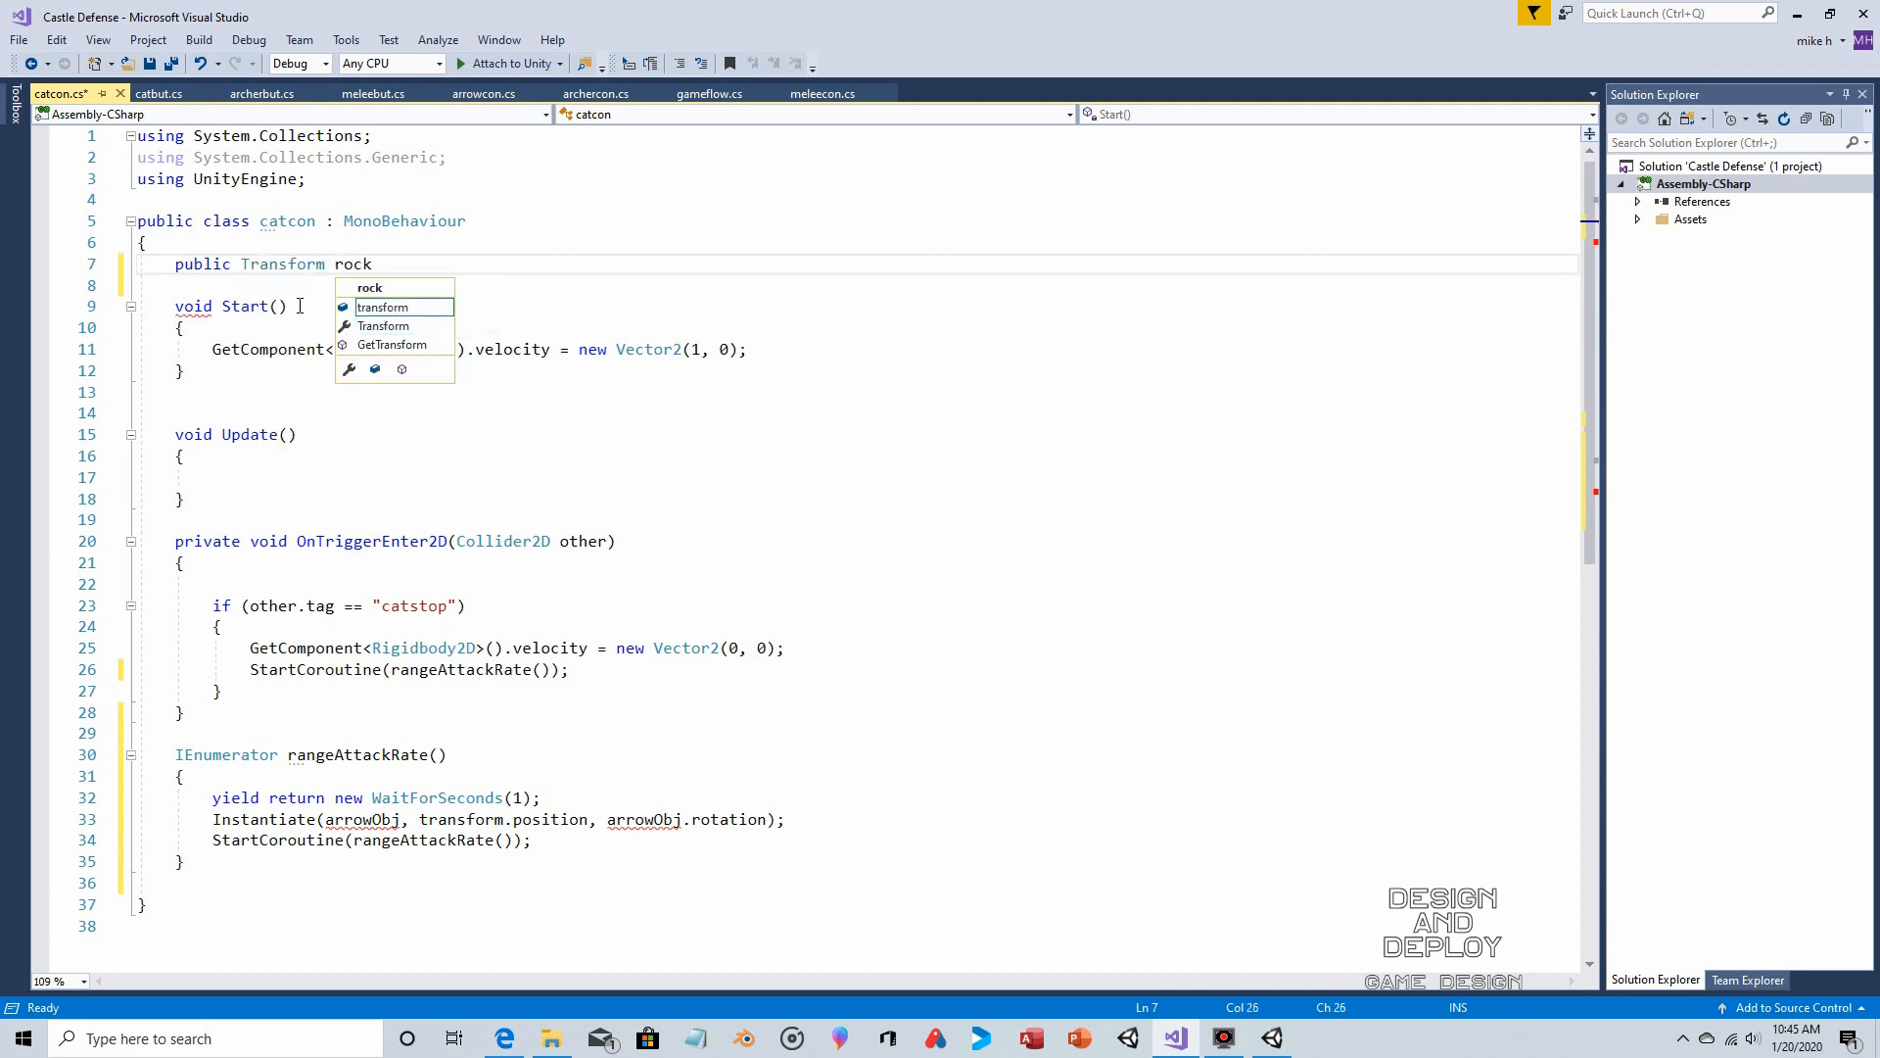
{"action": "type", "text": "Obj;"}
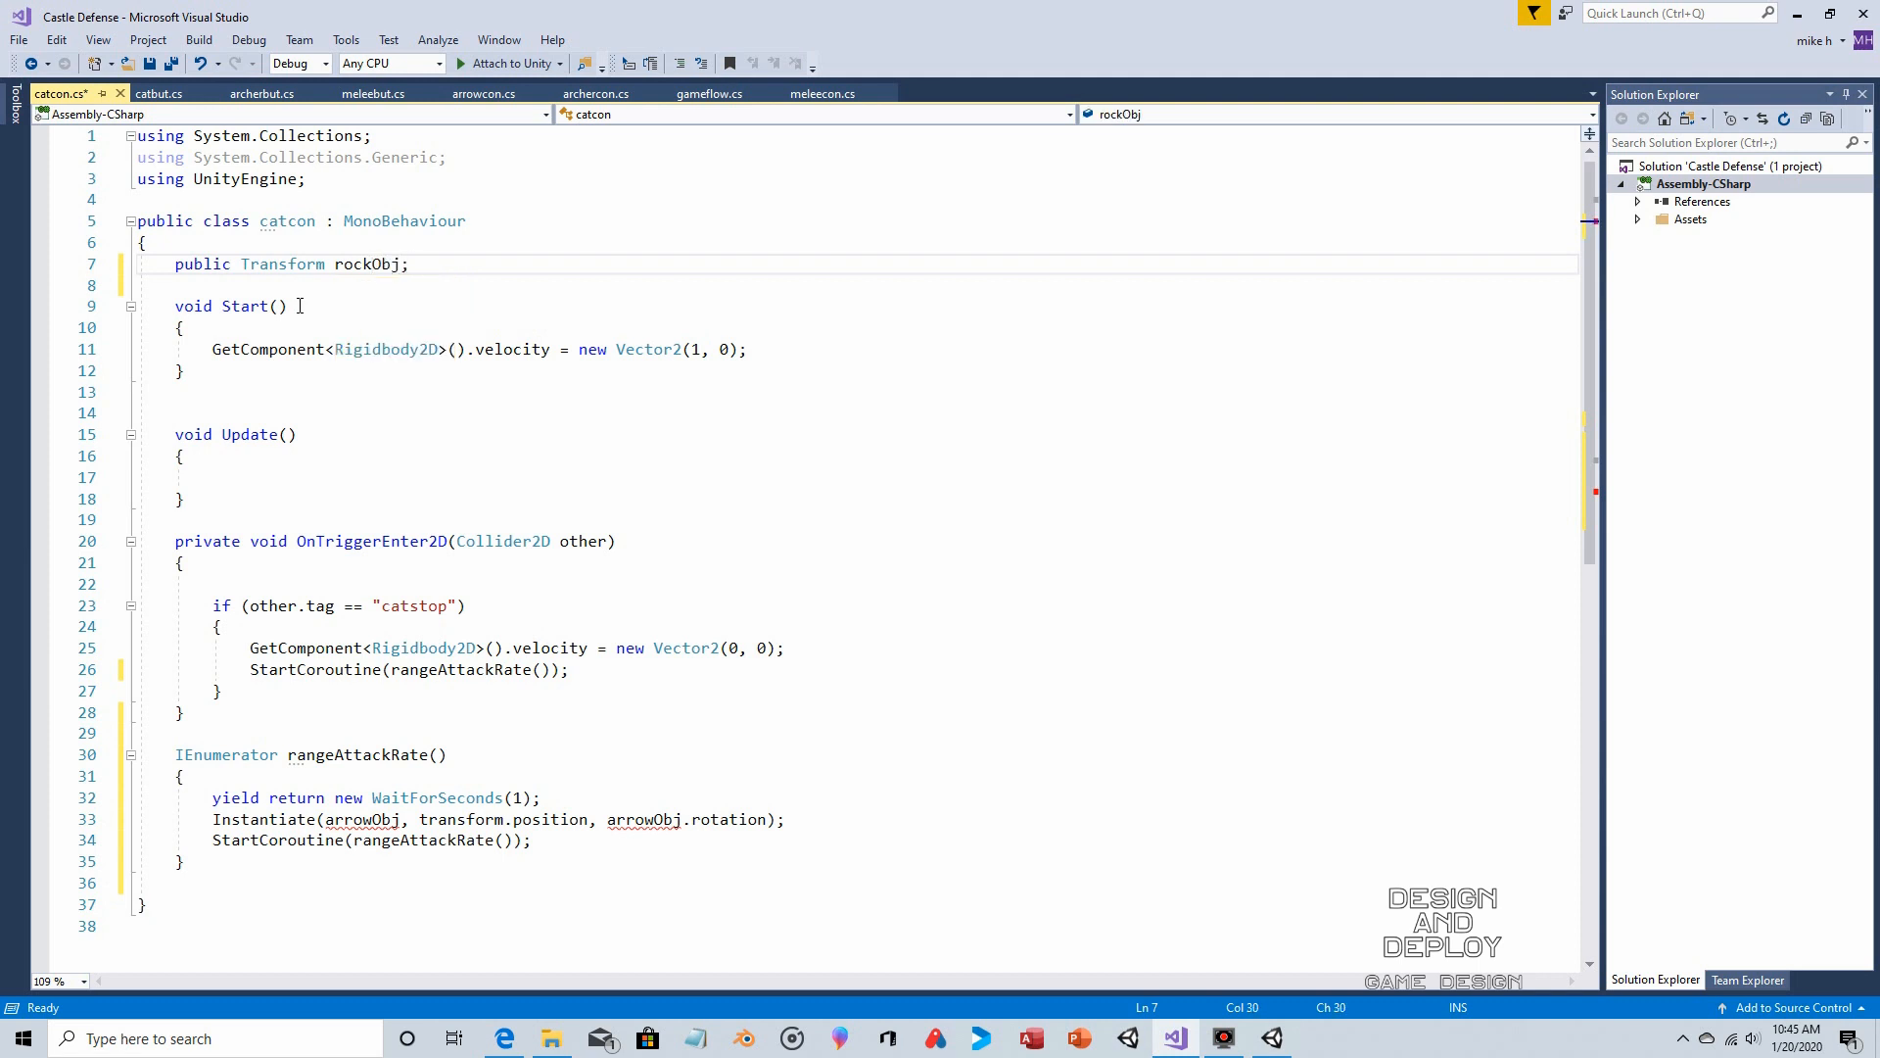
Replace both arrowObj references in the Instantiate call of catcon's rangeAttackRate method with rockObj
{"action": "left_click_drag", "start_coordinate": [327, 819], "coordinate": [372, 823]}
{"action": "type", "text": "rock"}
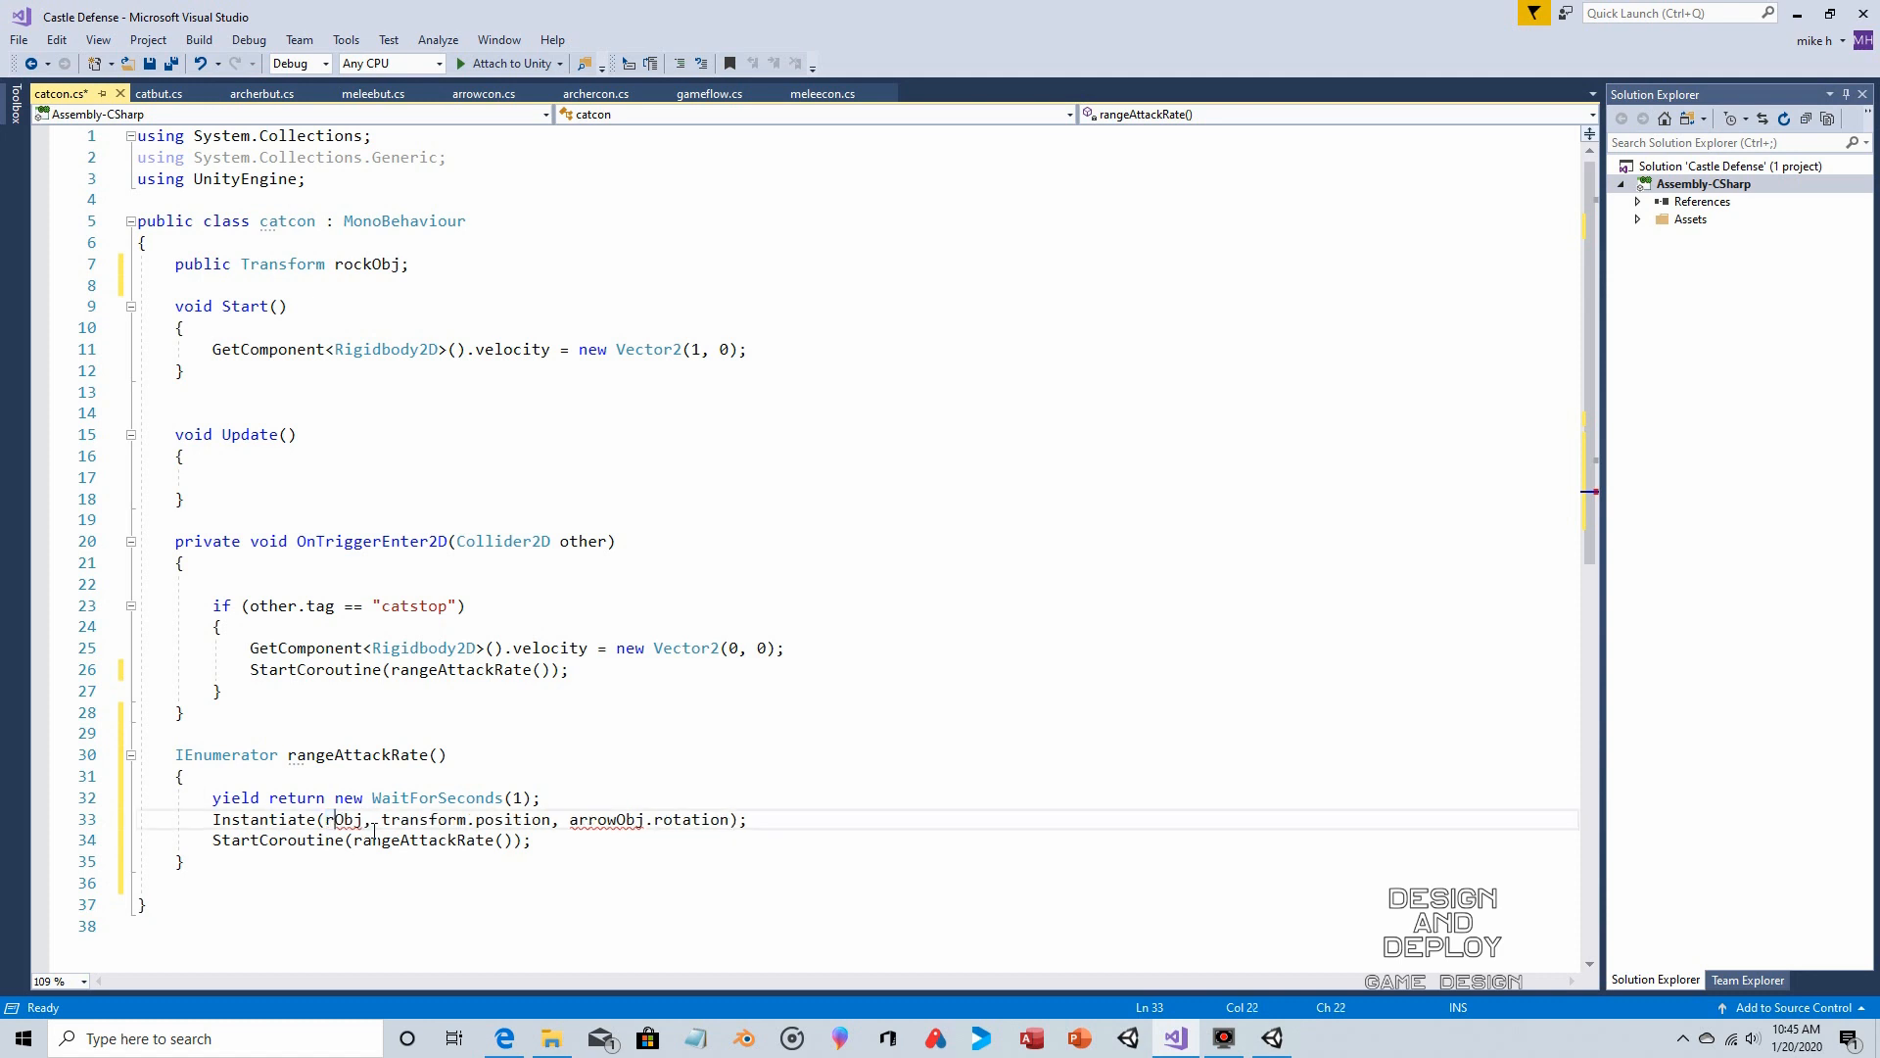
{"action": "key", "text": "Right"}
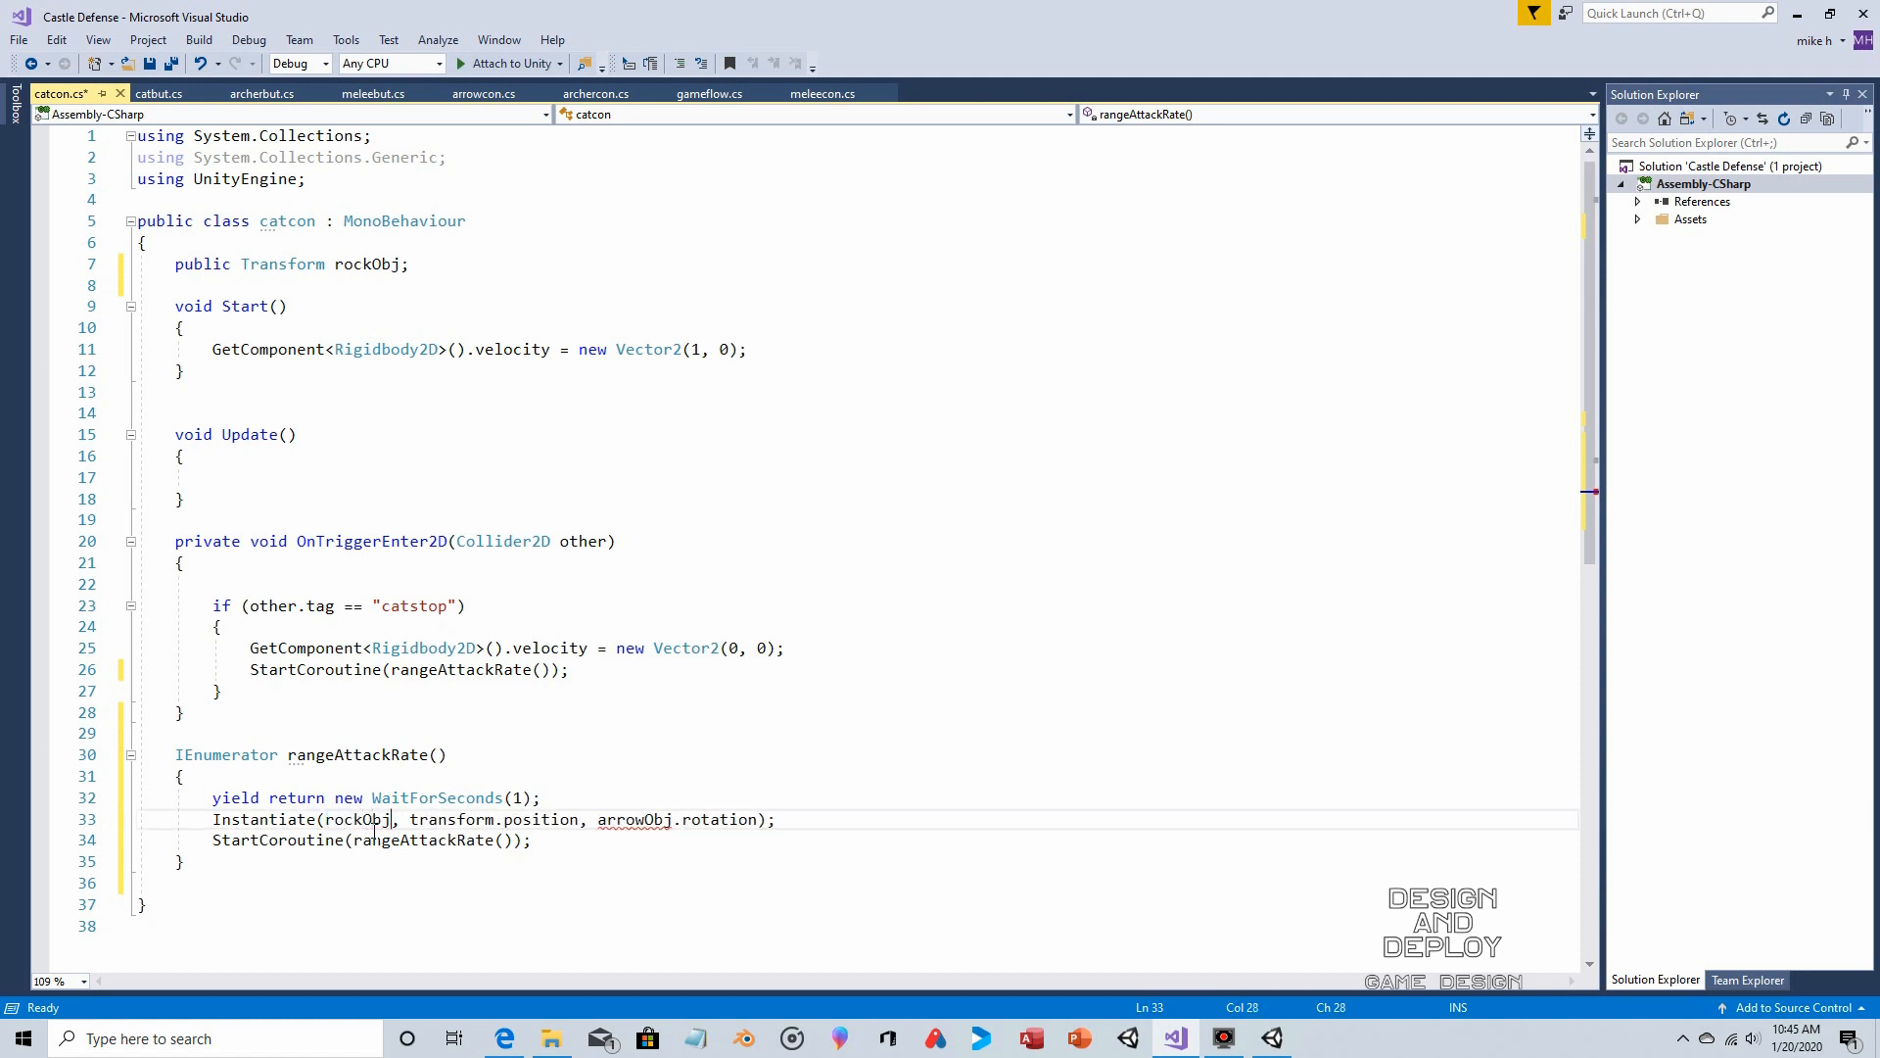
{"action": "key", "text": "Right"}
{"action": "key", "text": "Right"}
{"action": "key", "text": "Right"}
{"action": "key", "text": "Right"}
{"action": "key", "text": "Right"}
{"action": "key", "text": "Right"}
{"action": "key", "text": "Right"}
{"action": "key", "text": "Right"}
{"action": "key", "text": "Right"}
{"action": "key", "text": "Right"}
{"action": "key", "text": "Right"}
{"action": "key", "text": "Right"}
{"action": "key", "text": "Delete"}
{"action": "key", "text": "Delete"}
{"action": "key", "text": "Delete"}
{"action": "key", "text": "Delete"}
{"action": "key", "text": "Delete"}
{"action": "type", "text": "rock"}
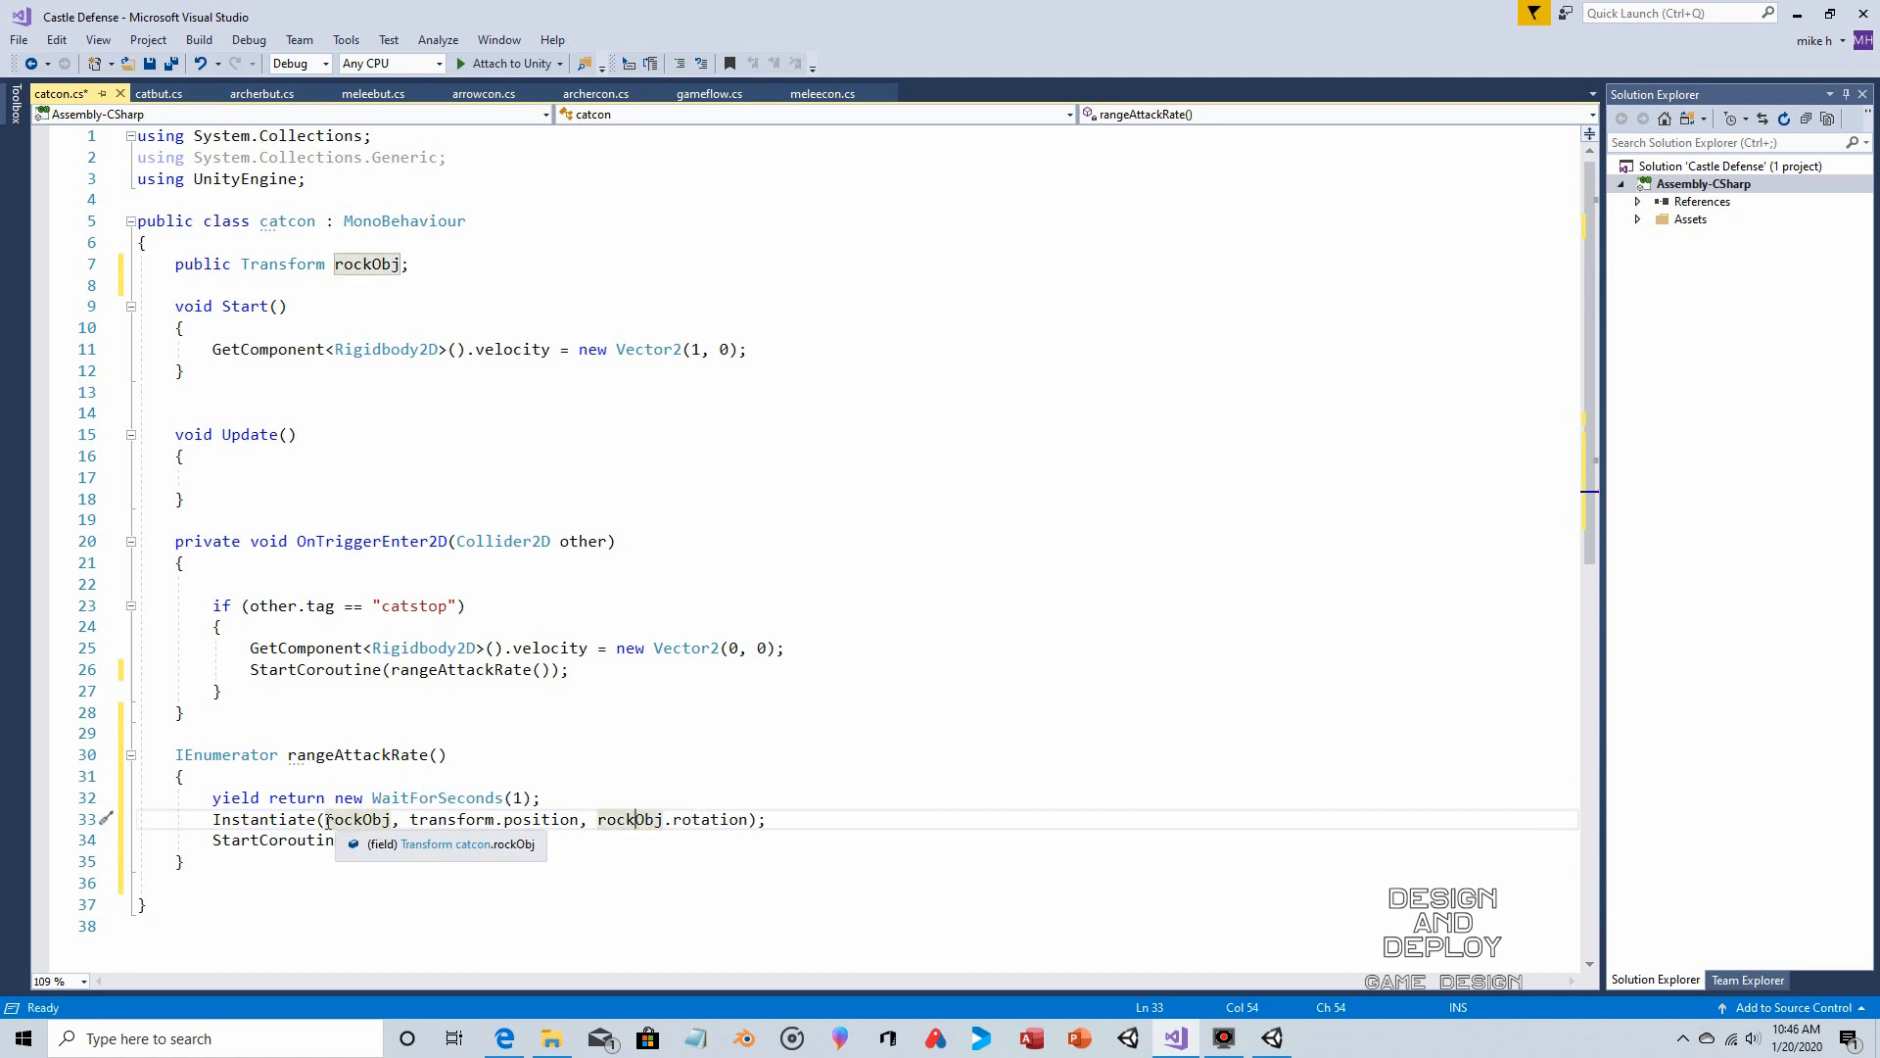
Review the rangeAttackRate code in catcon and save the script
{"action": "left_click_drag", "start_coordinate": [411, 819], "coordinate": [719, 832]}
{"action": "left_click", "coordinate": [803, 821]}
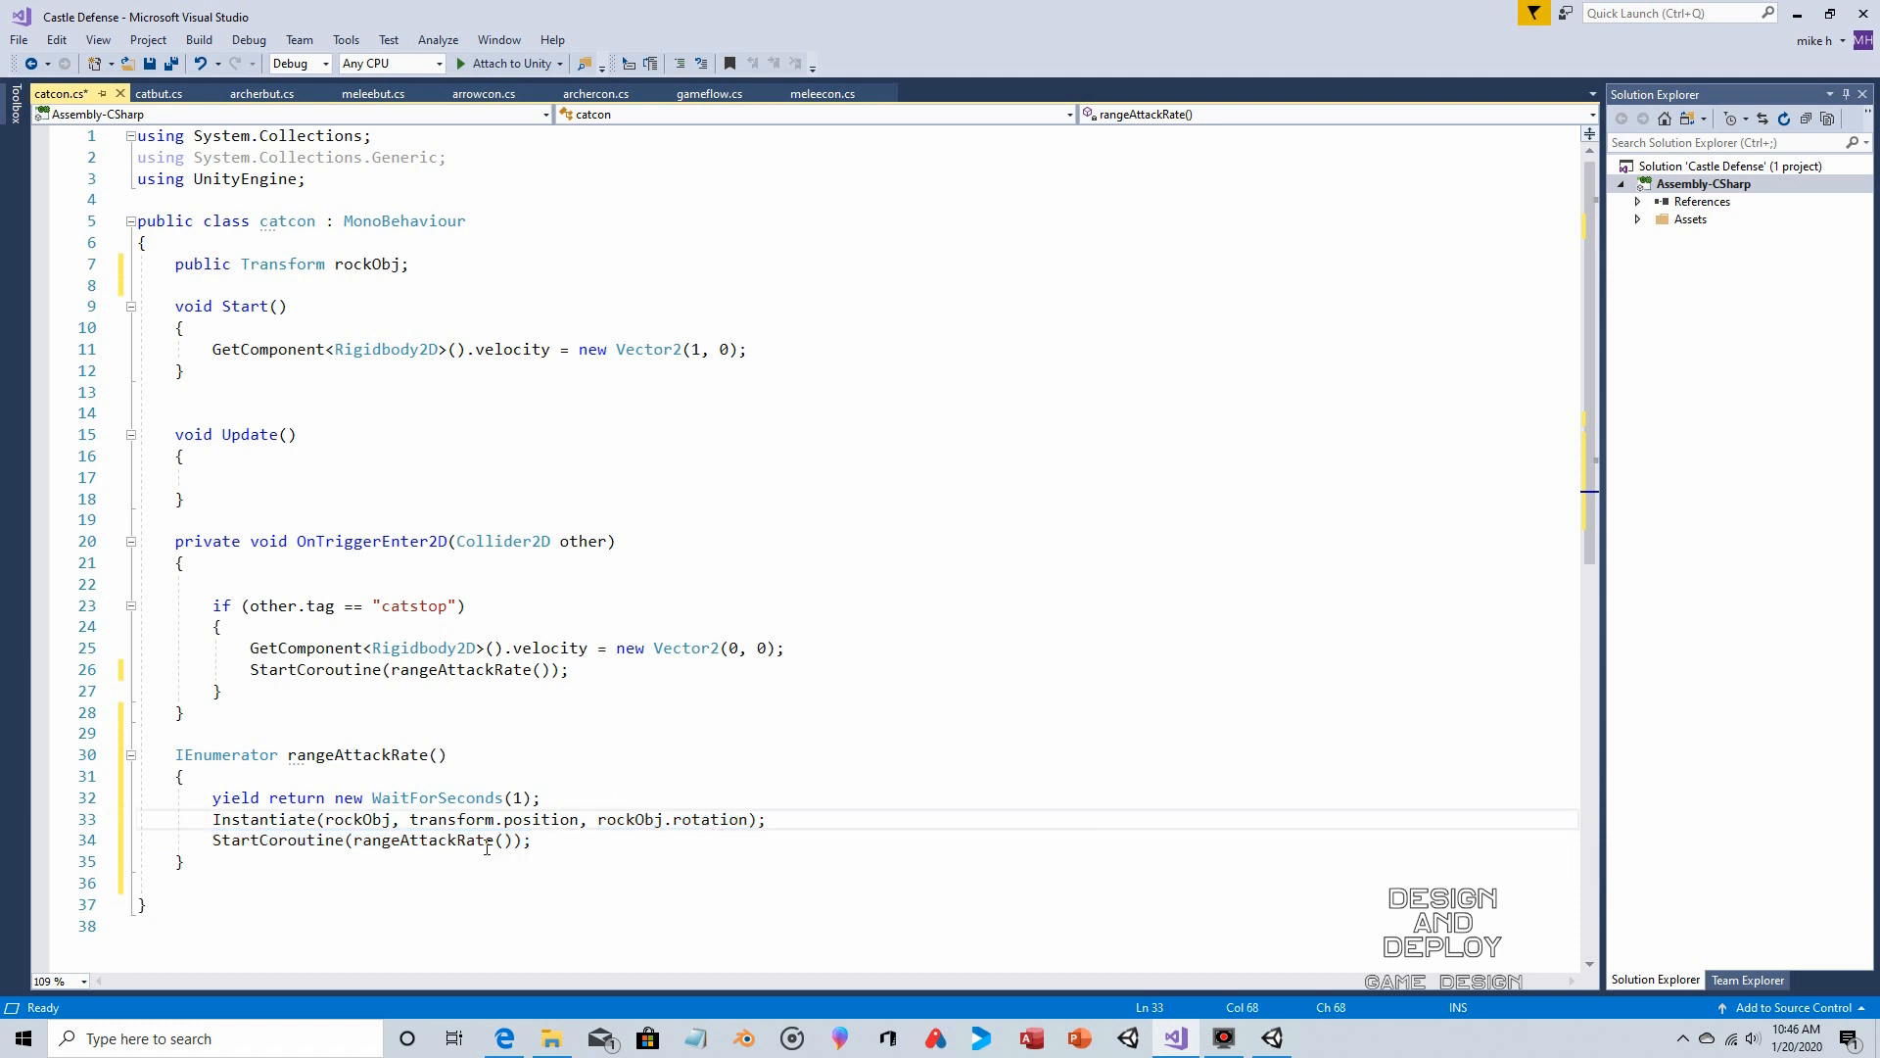
{"action": "scroll", "coordinate": [436, 852], "scroll_direction": "down", "scroll_amount": 2}
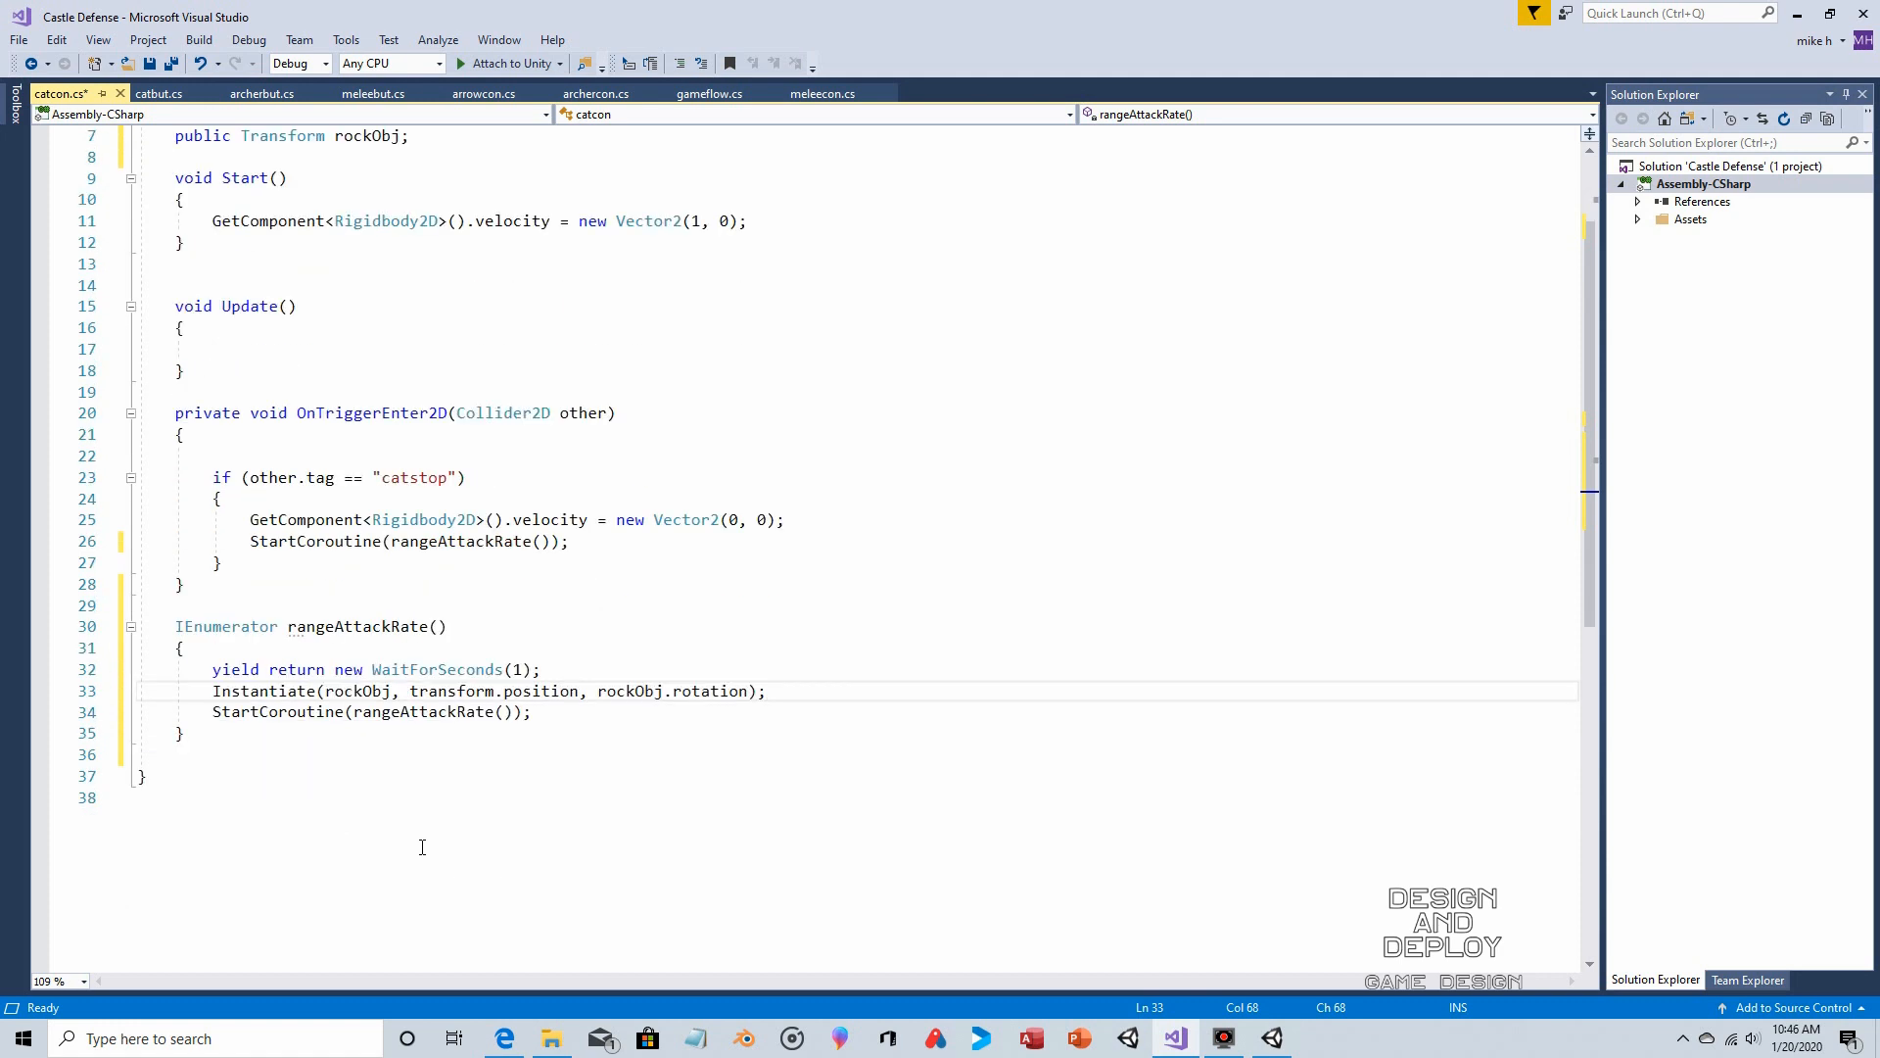
{"action": "left_click_drag", "start_coordinate": [536, 712], "coordinate": [217, 725]}
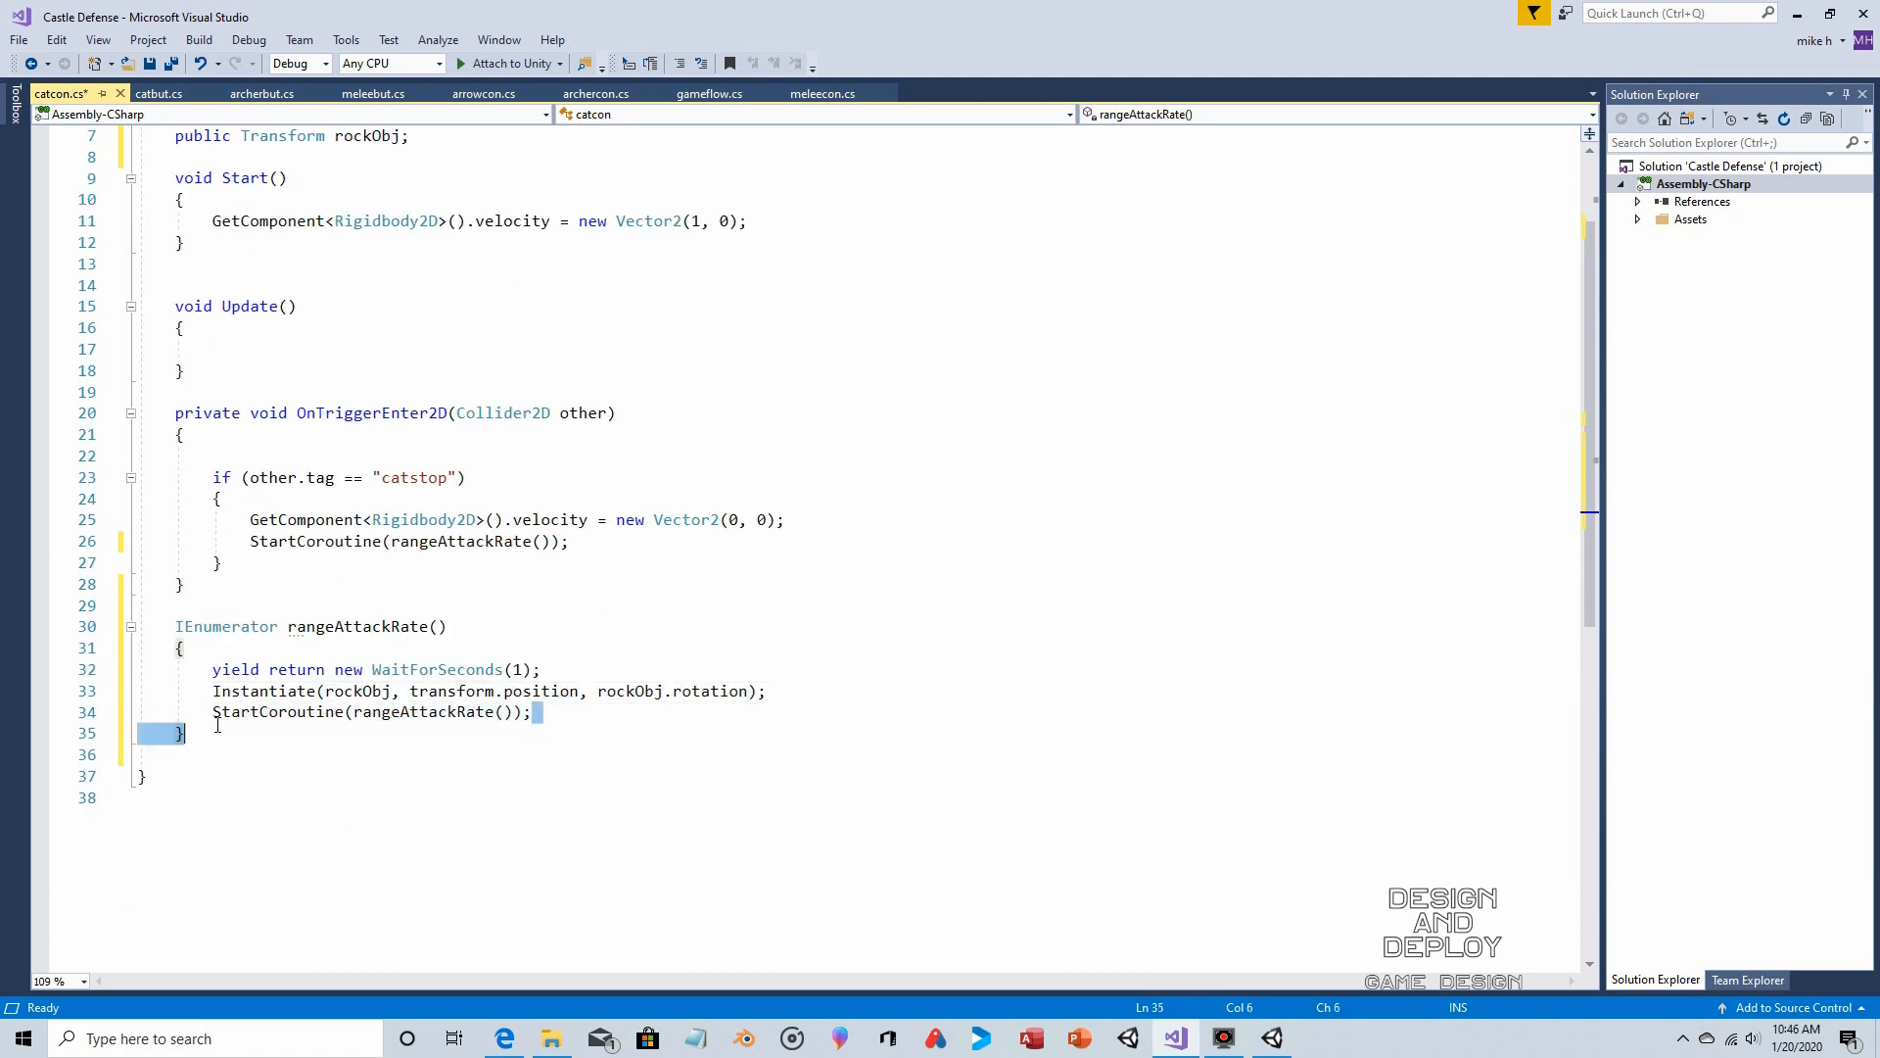
{"action": "left_click", "coordinate": [294, 745]}
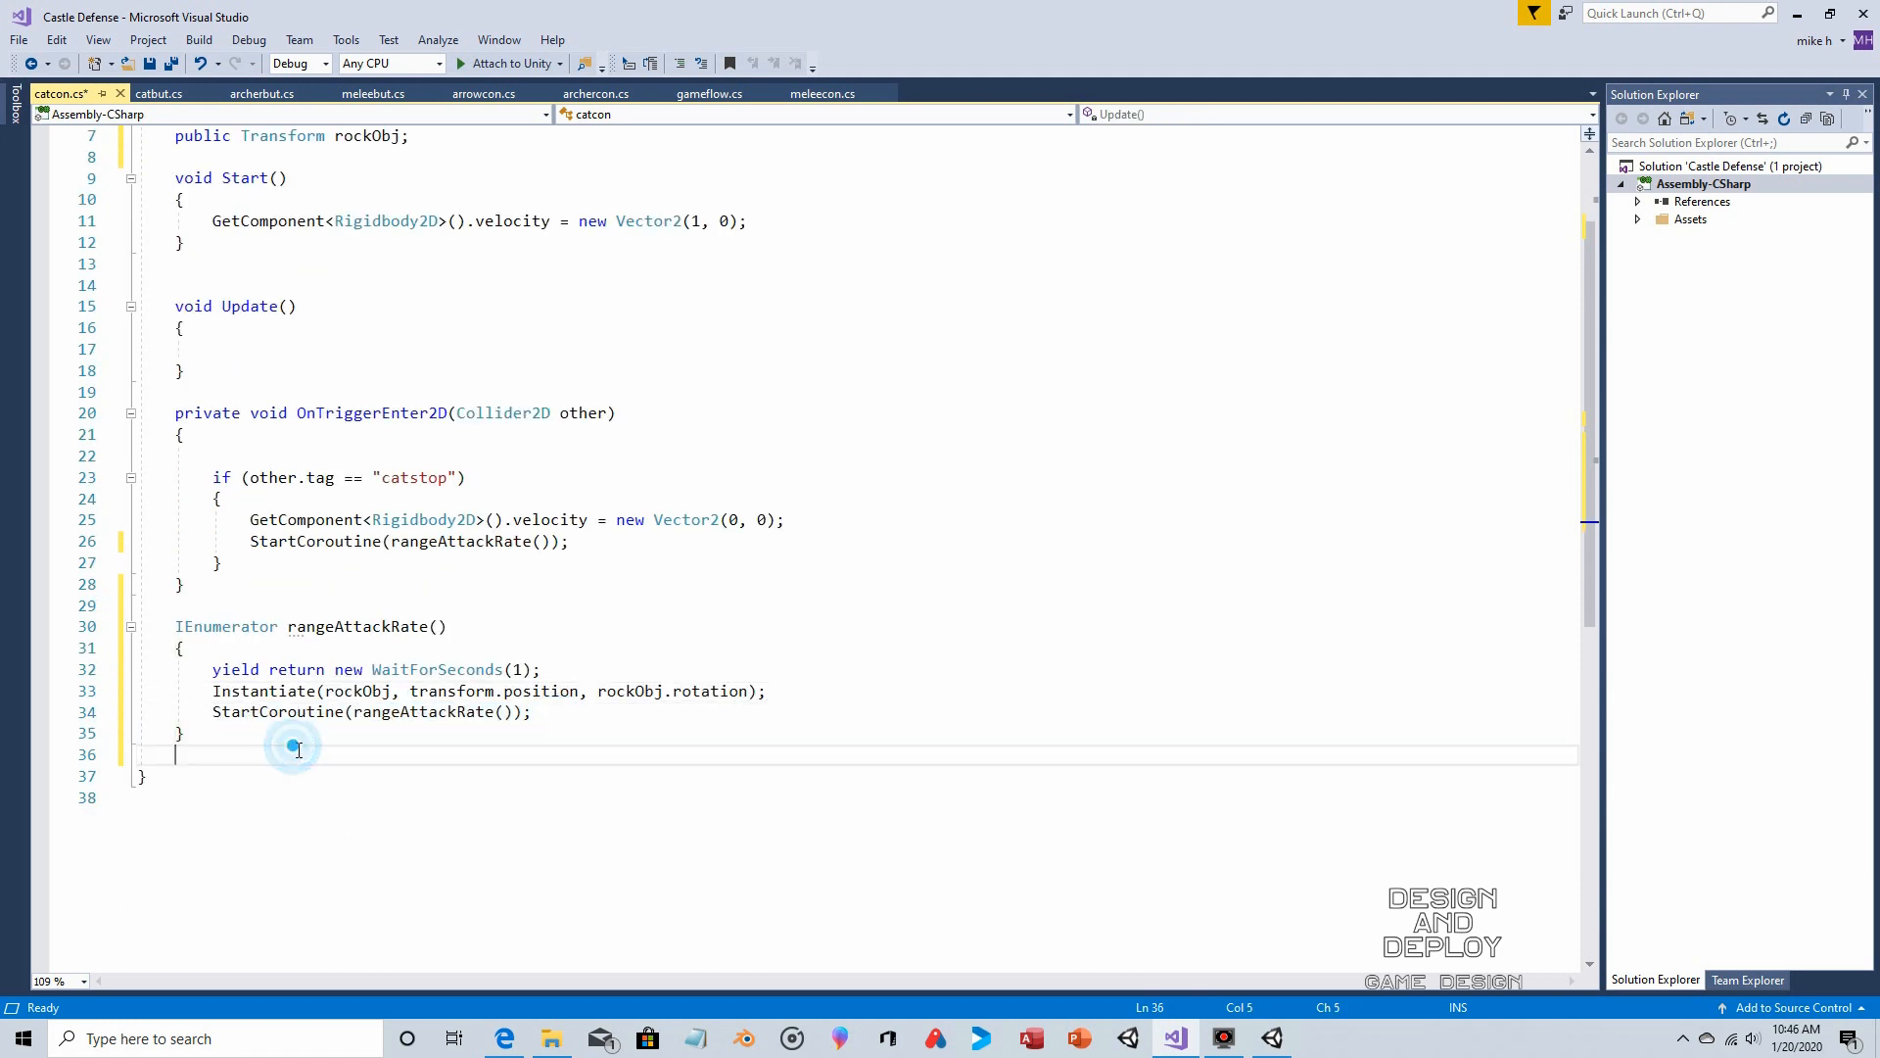
{"action": "left_click", "coordinate": [147, 67]}
{"action": "scroll", "coordinate": [452, 541], "scroll_direction": "up", "scroll_amount": 2}
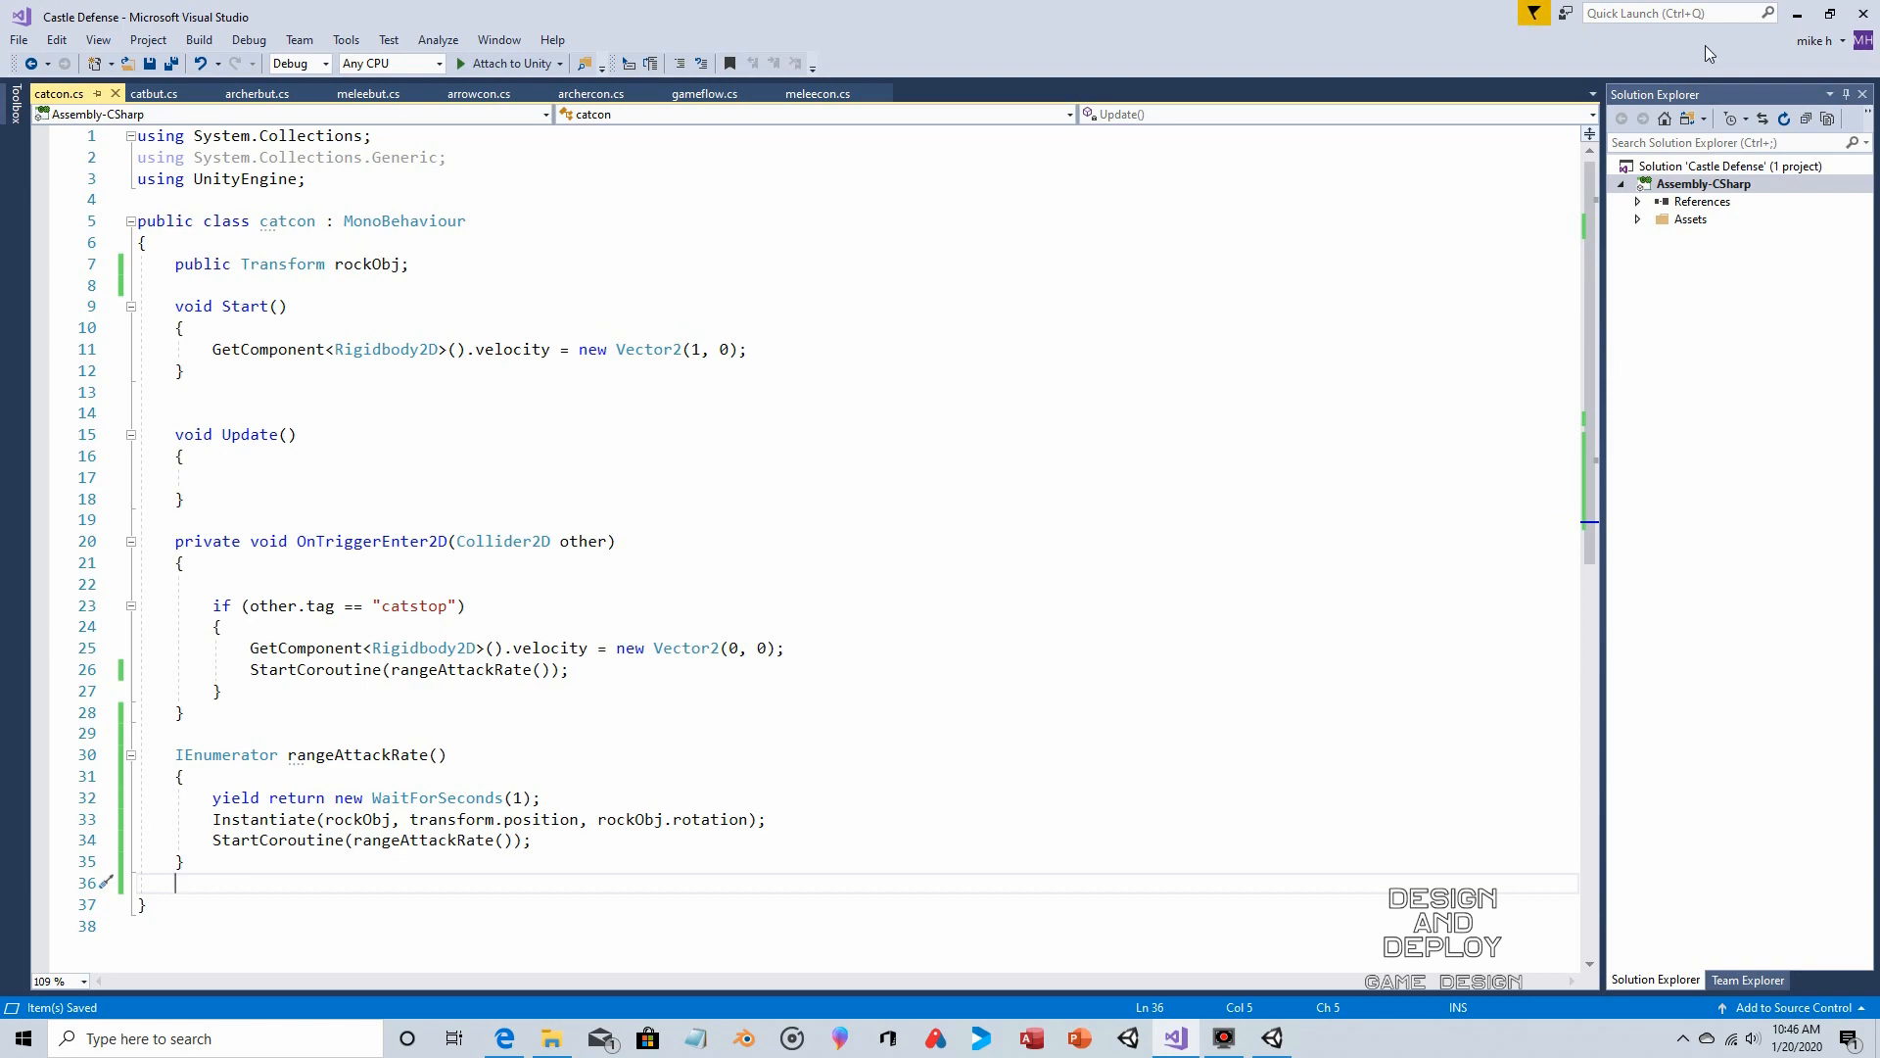
Switch to Unity and assign the rock prefab to Rock Obj in the catapult prefab's Catcon script component
{"action": "left_click", "coordinate": [1273, 1043]}
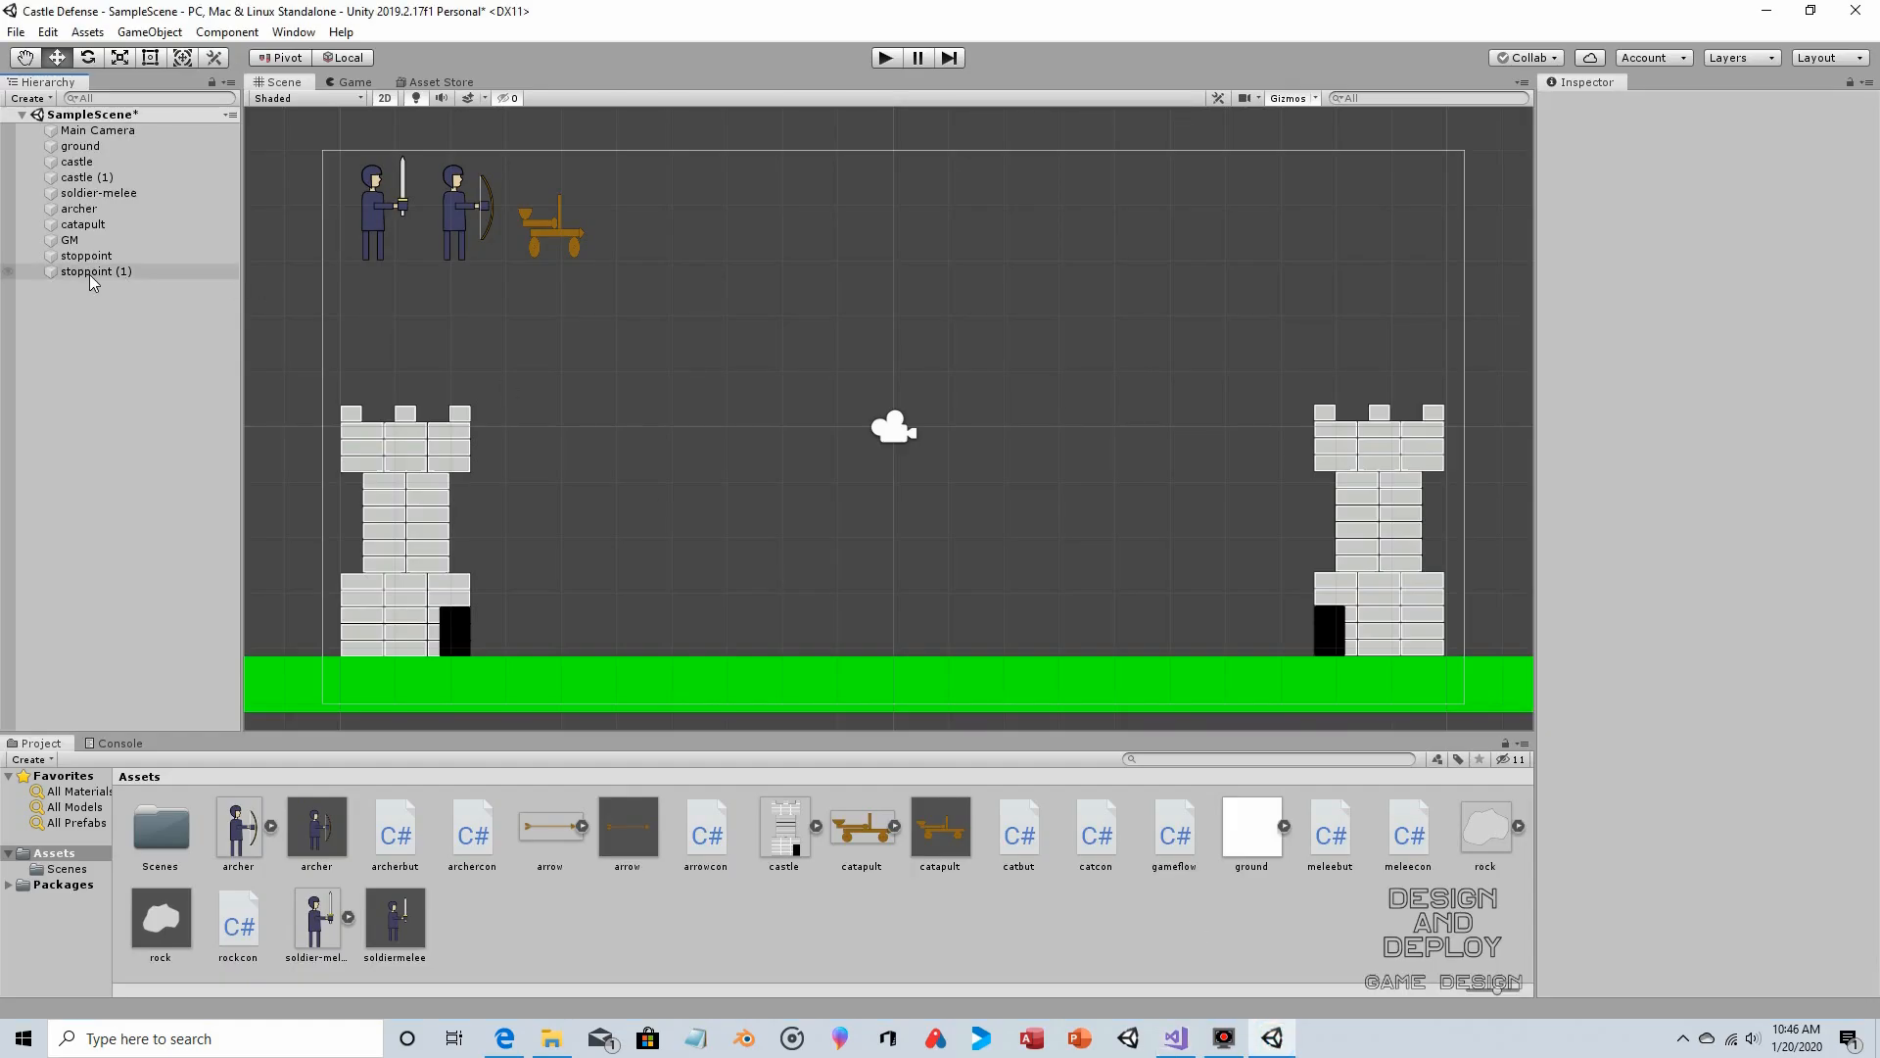
{"action": "left_click", "coordinate": [931, 828]}
{"action": "scroll", "coordinate": [1845, 723], "scroll_direction": "down", "scroll_amount": 5}
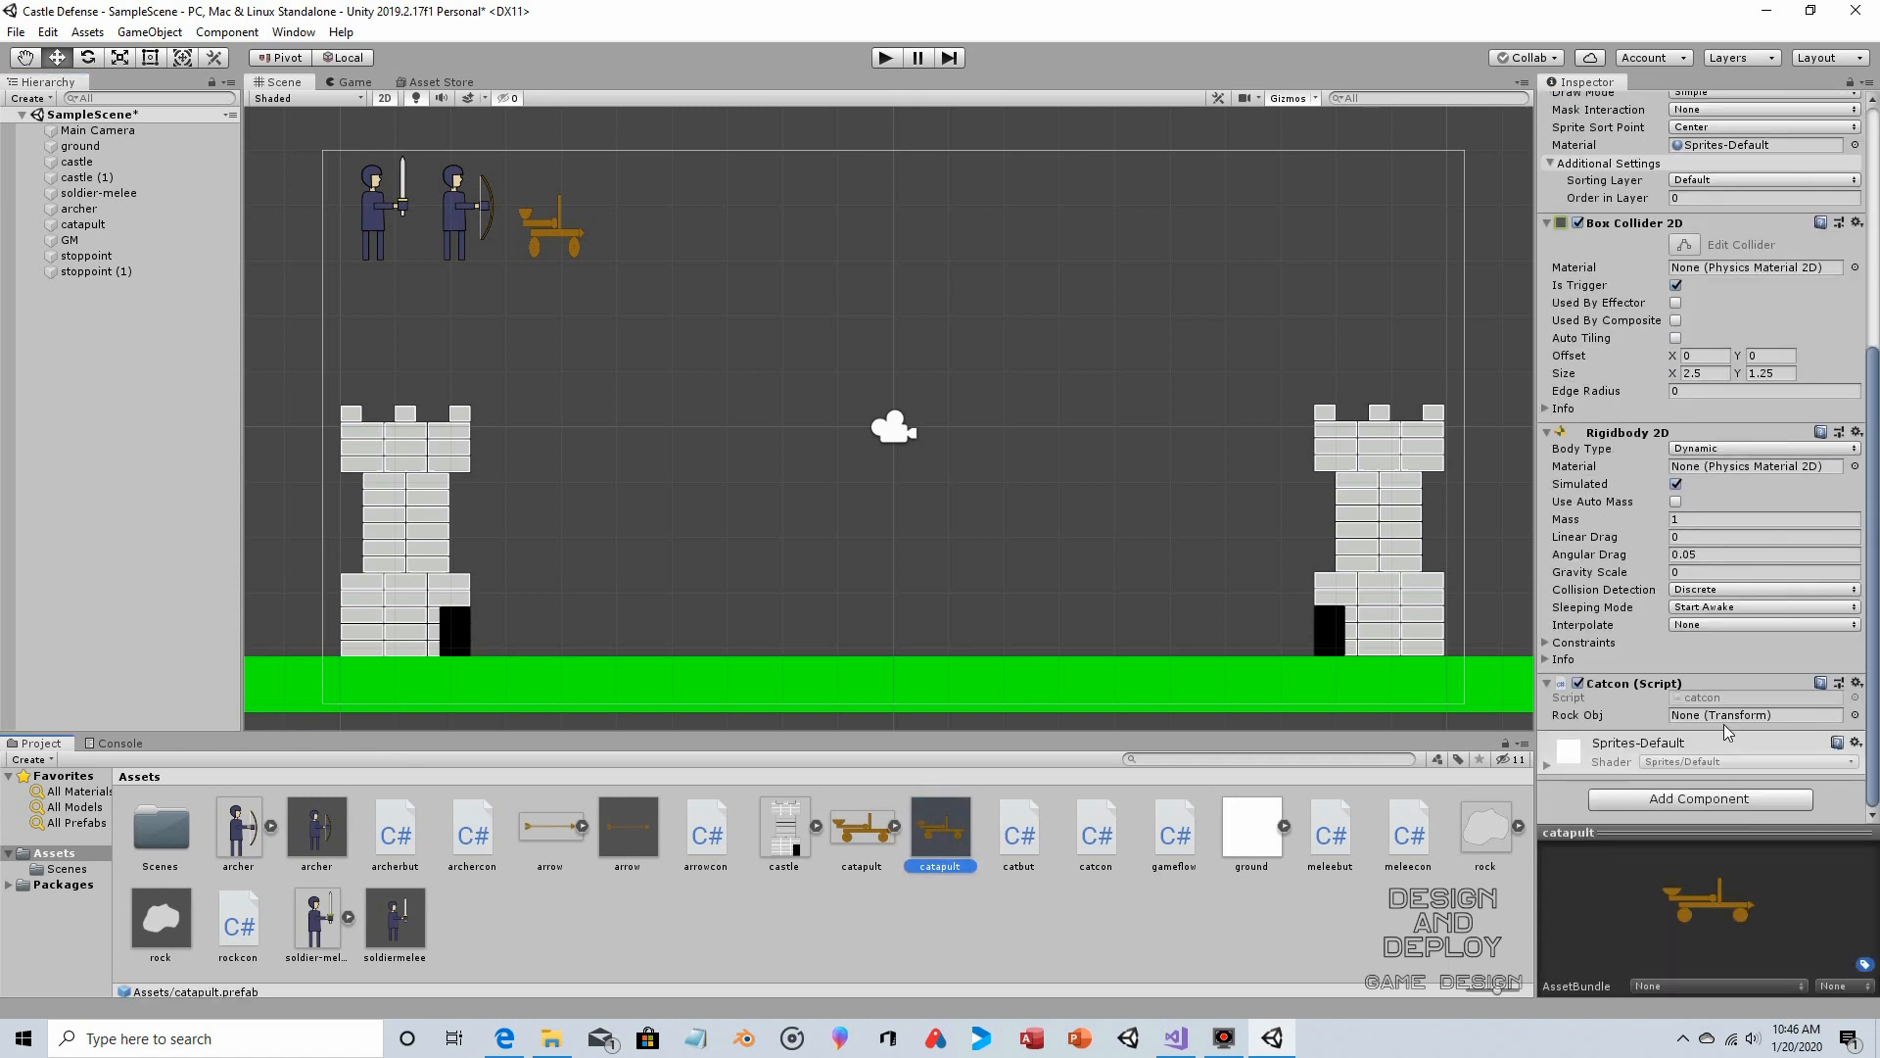
{"action": "left_click_drag", "start_coordinate": [167, 916], "coordinate": [1758, 717]}
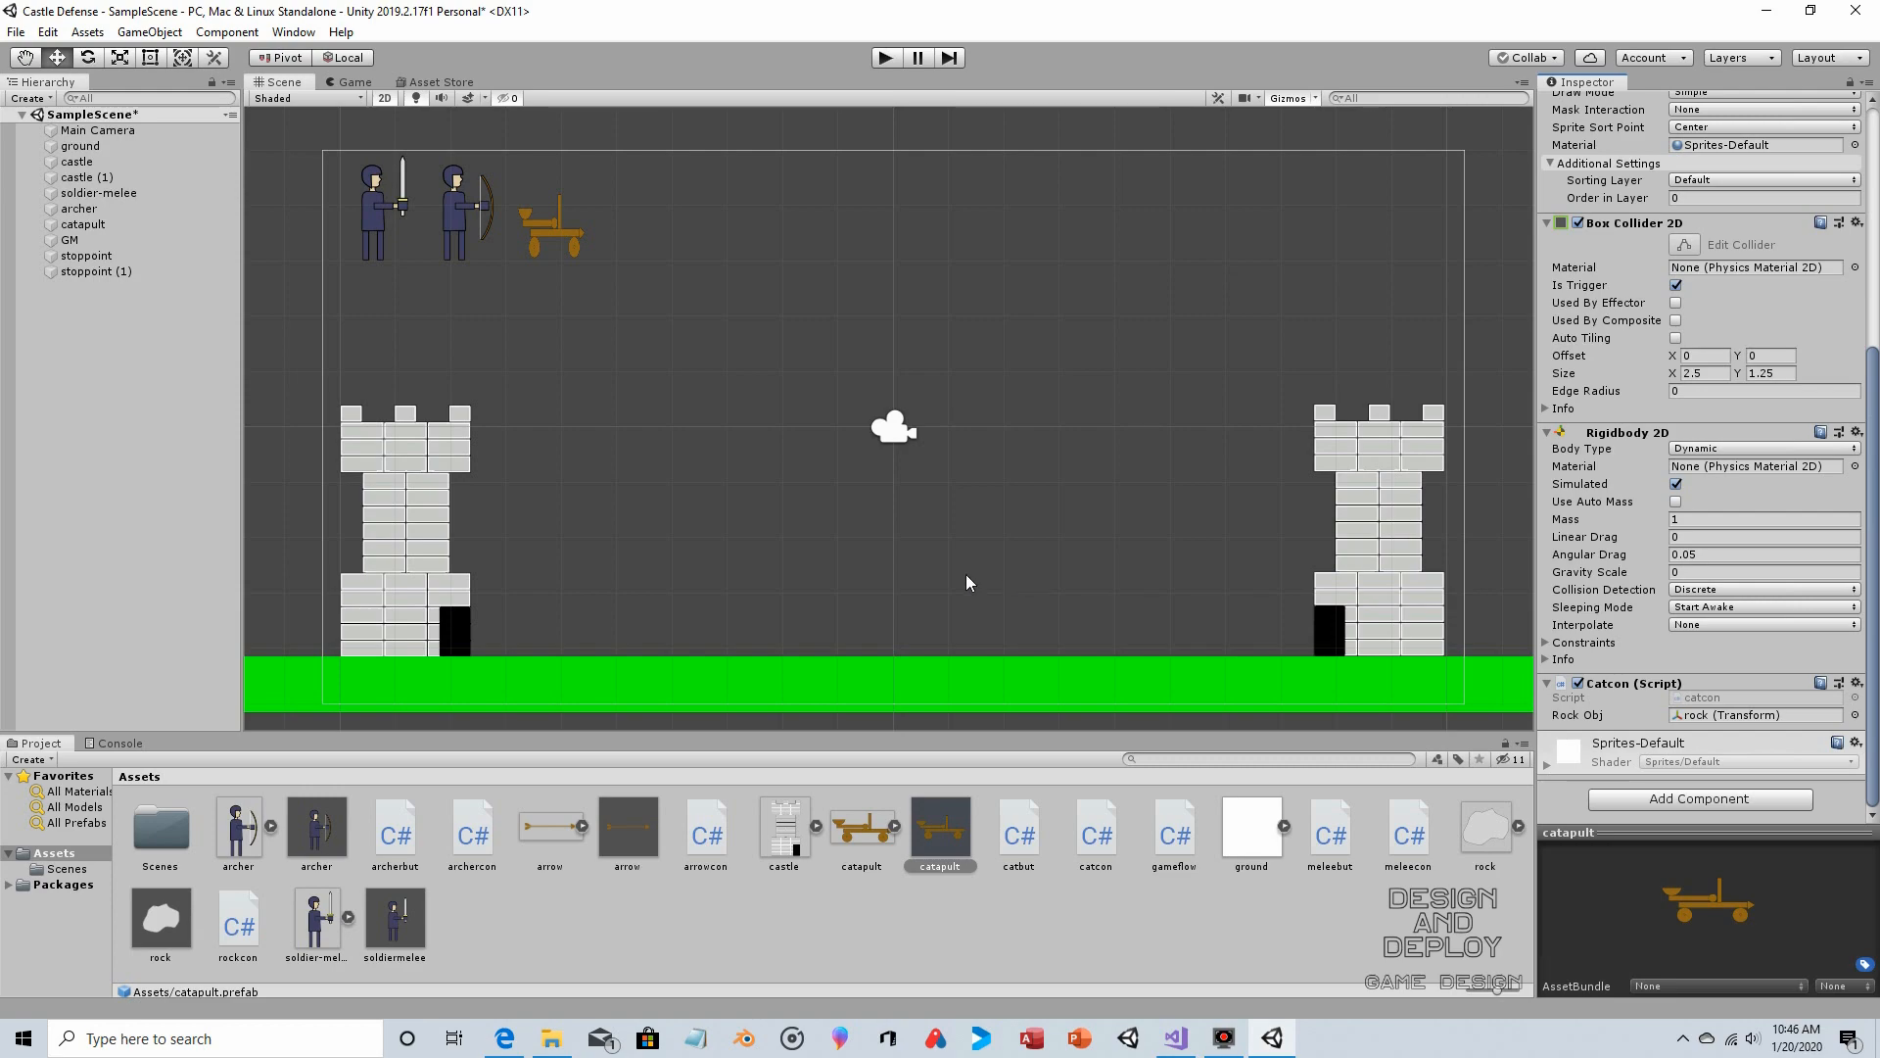
Open the rockcon script in Visual Studio and delete the default comments above its Start and Update methods
{"action": "left_click", "coordinate": [1175, 1038]}
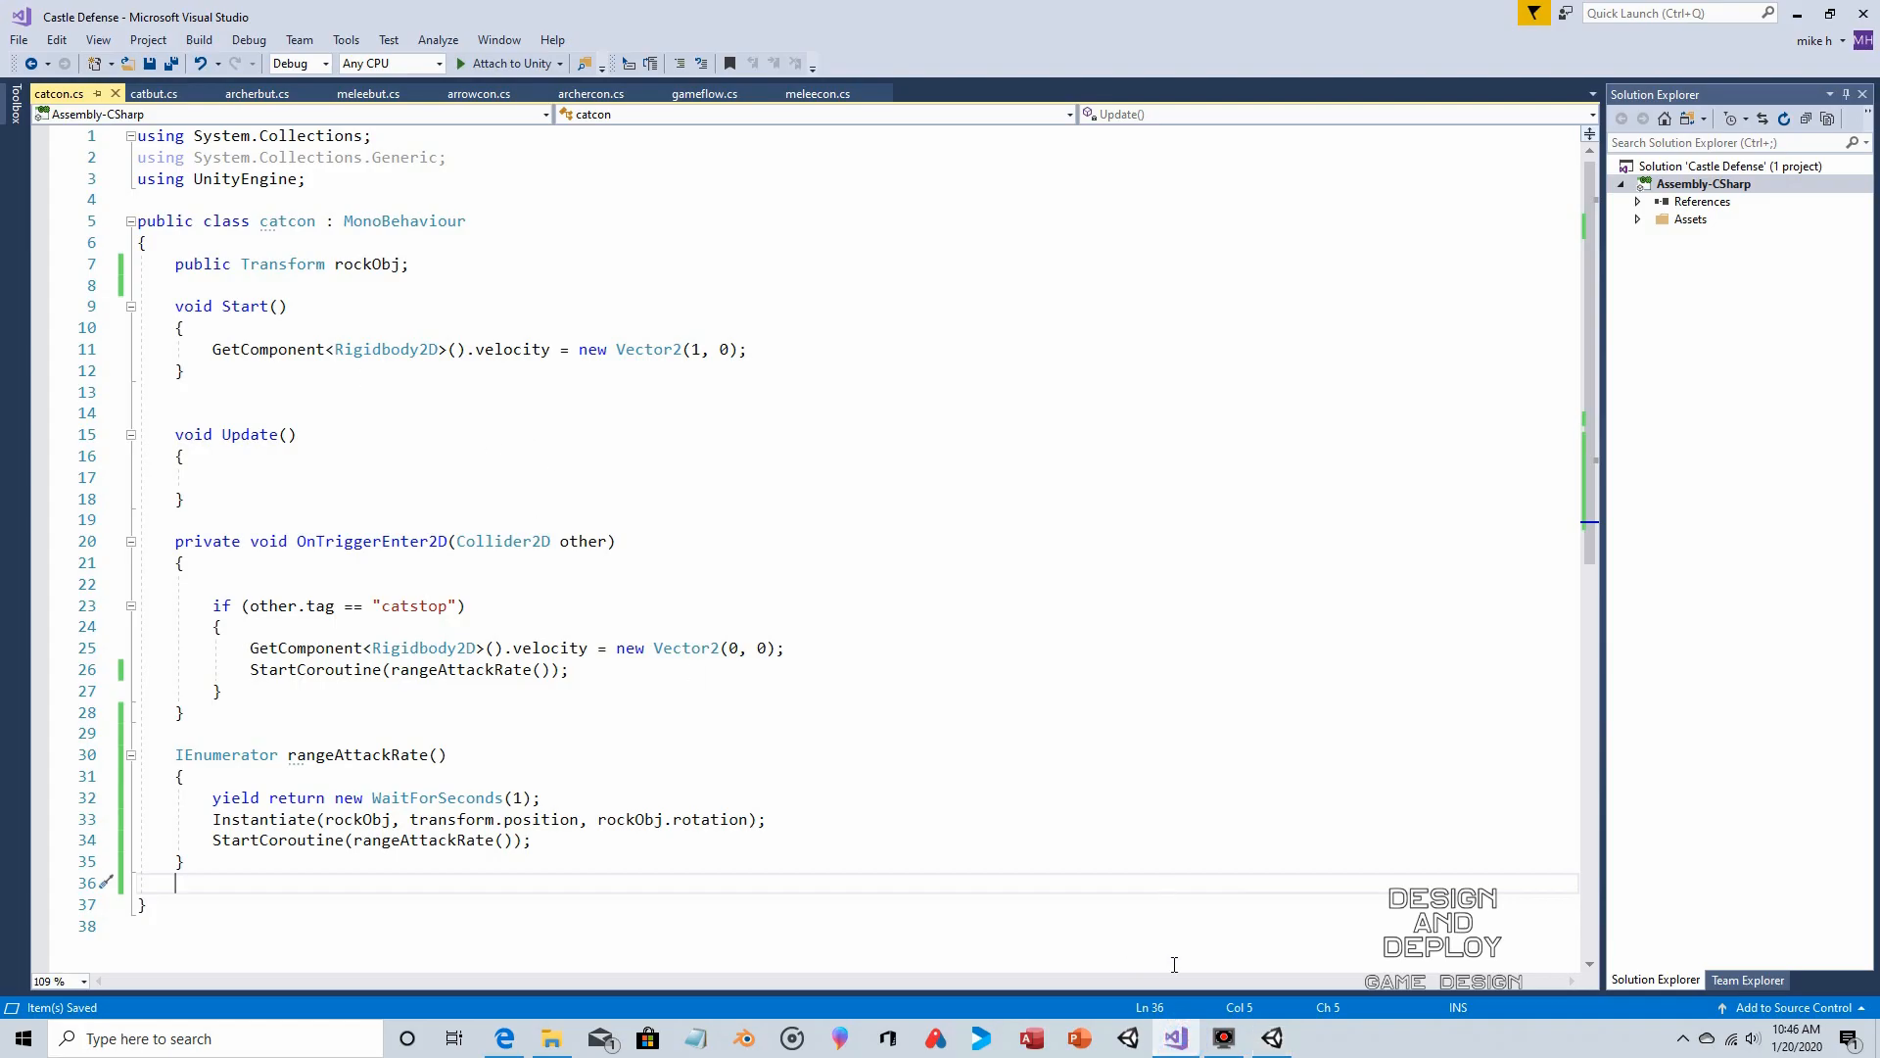
{"action": "left_click", "coordinate": [1273, 1038]}
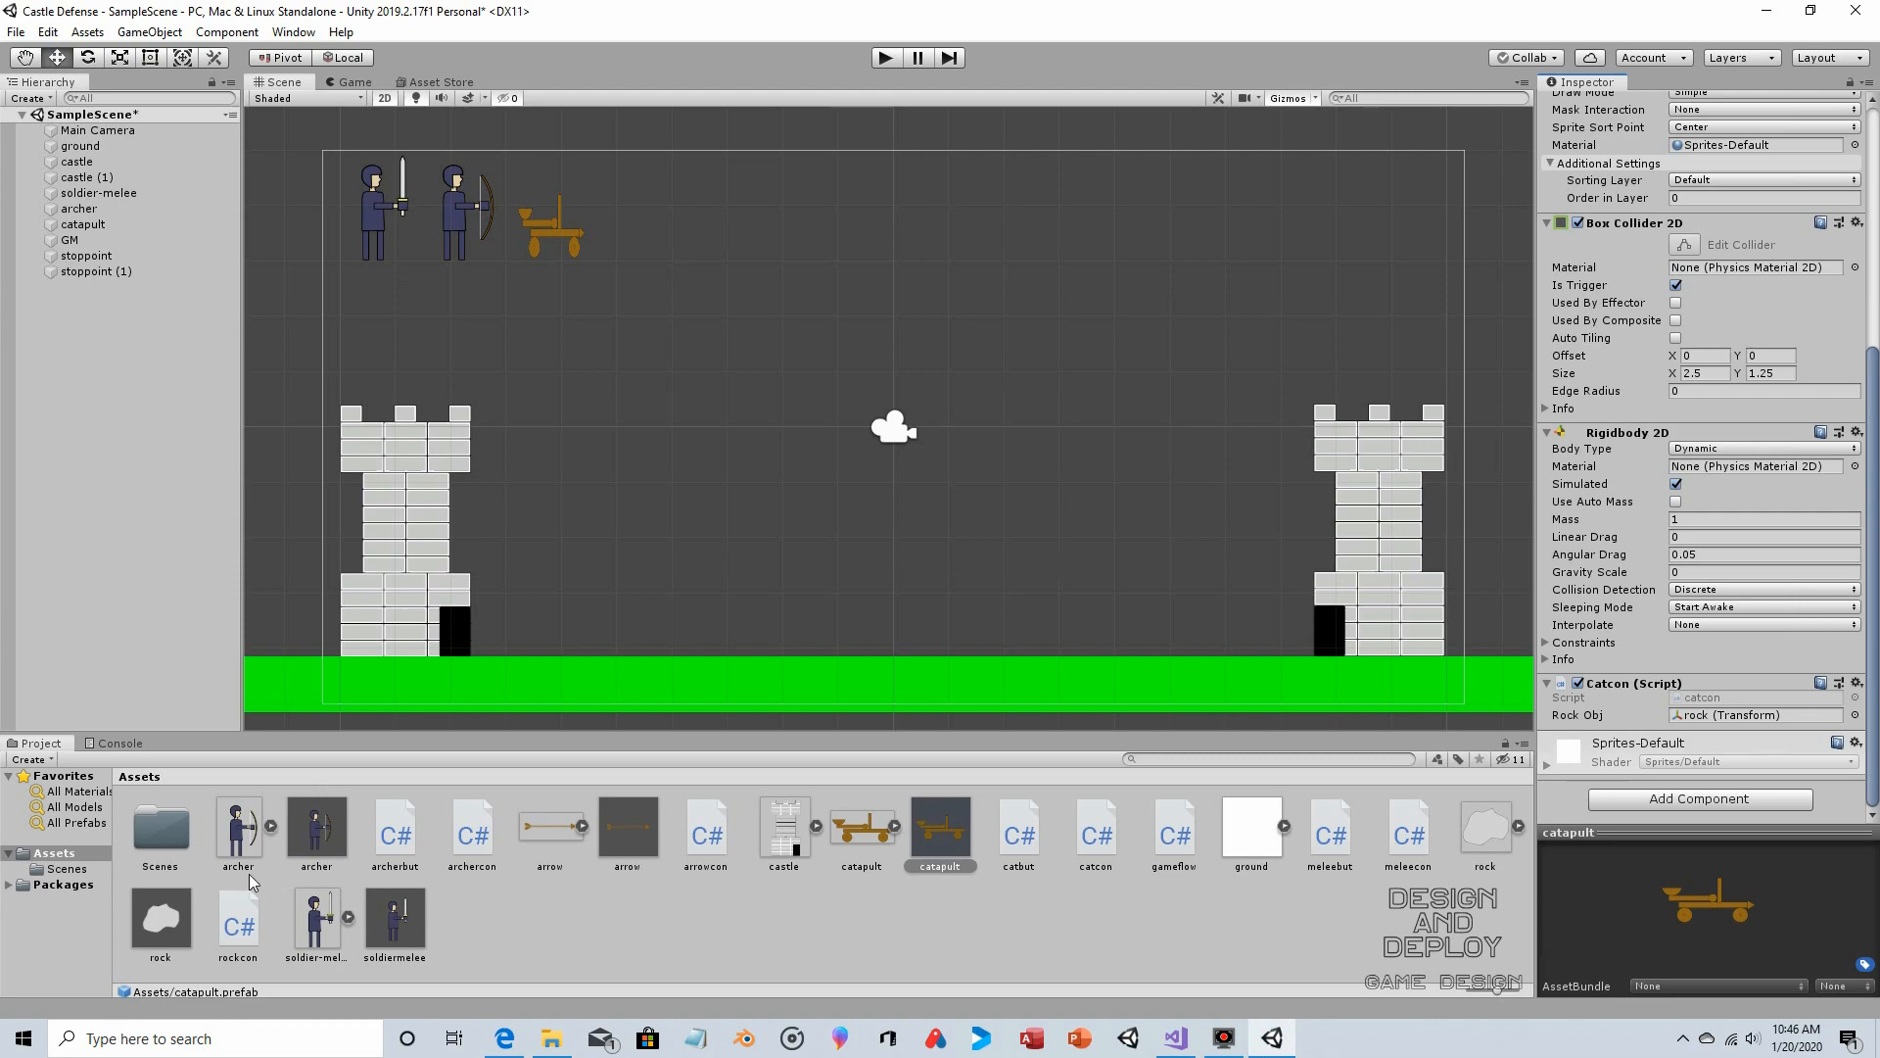
{"action": "double_click", "coordinate": [238, 921]}
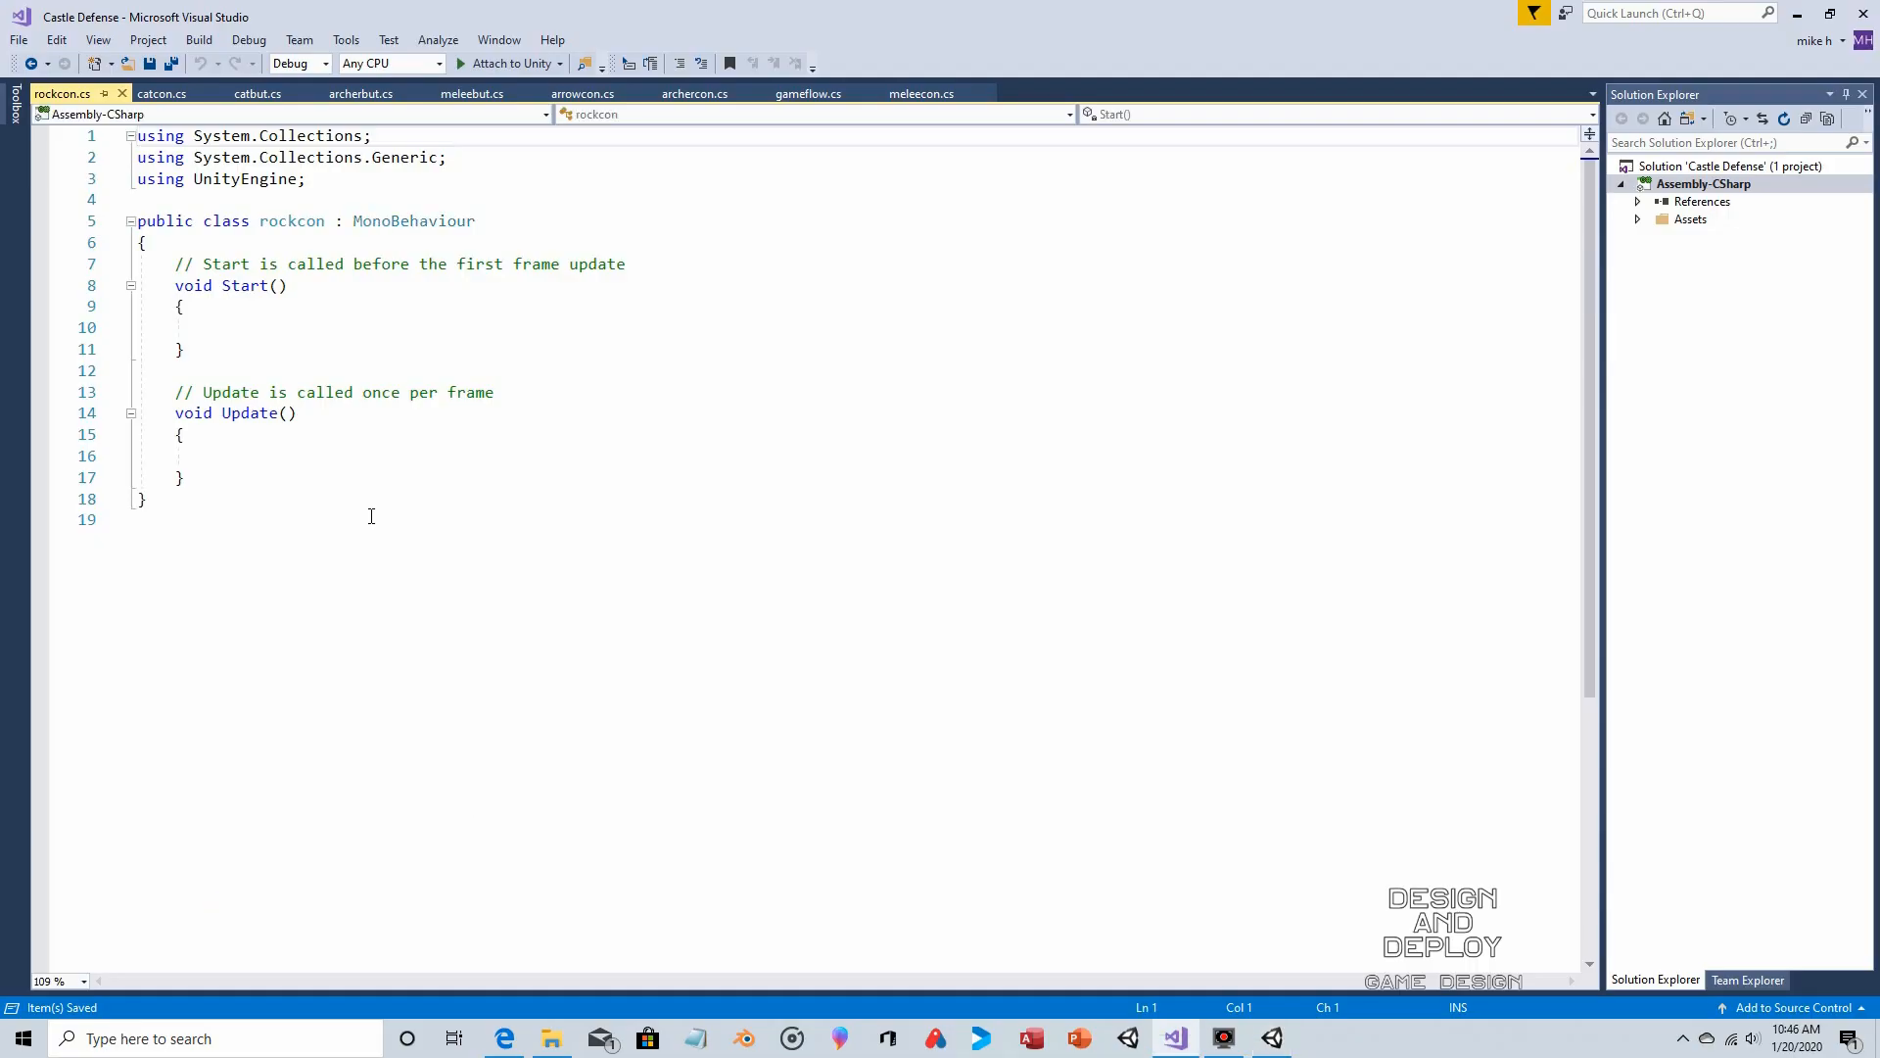
{"action": "left_click_drag", "start_coordinate": [631, 265], "coordinate": [177, 266]}
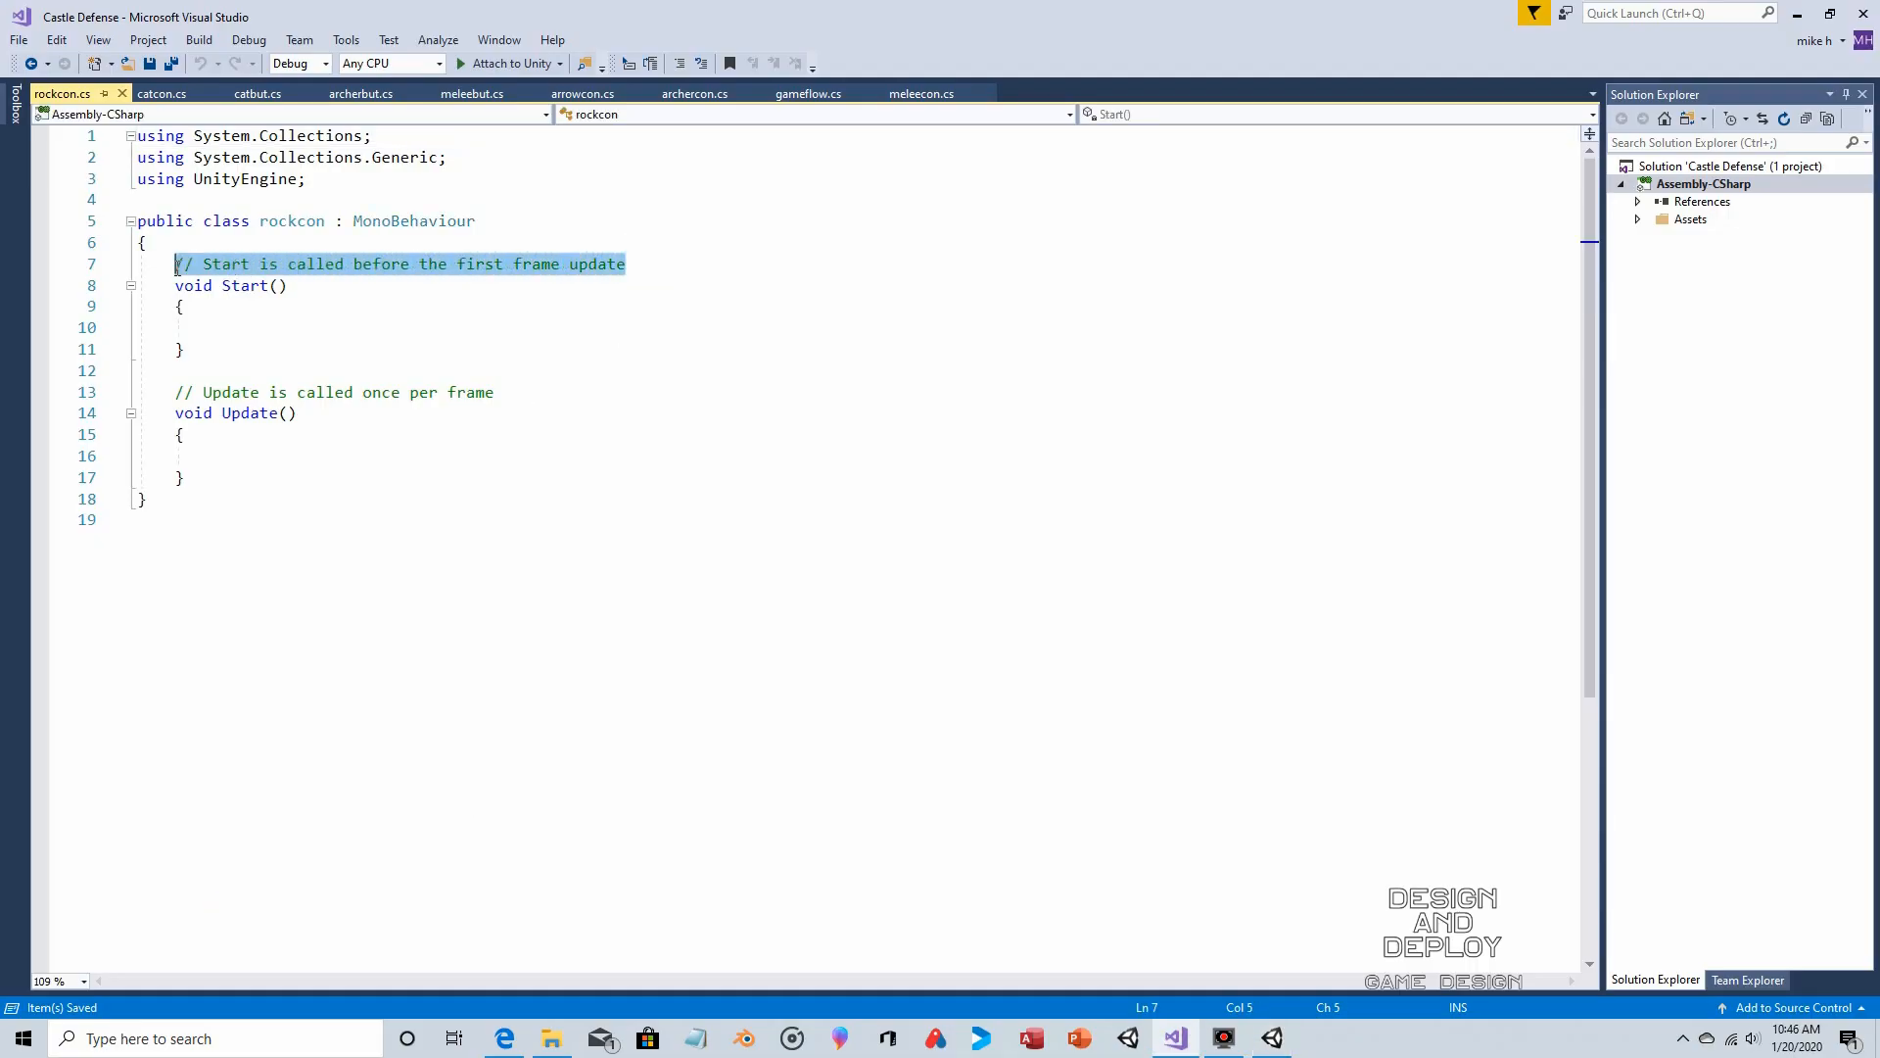
{"action": "key", "text": "Delete"}
{"action": "left_click_drag", "start_coordinate": [517, 392], "coordinate": [181, 388]}
{"action": "key", "text": "Delete"}
Add GetComponent<Rigidbody2D>().velocity = new Vector2(3, 3); to rockcon's Start method and save the script
{"action": "left_click", "coordinate": [234, 329]}
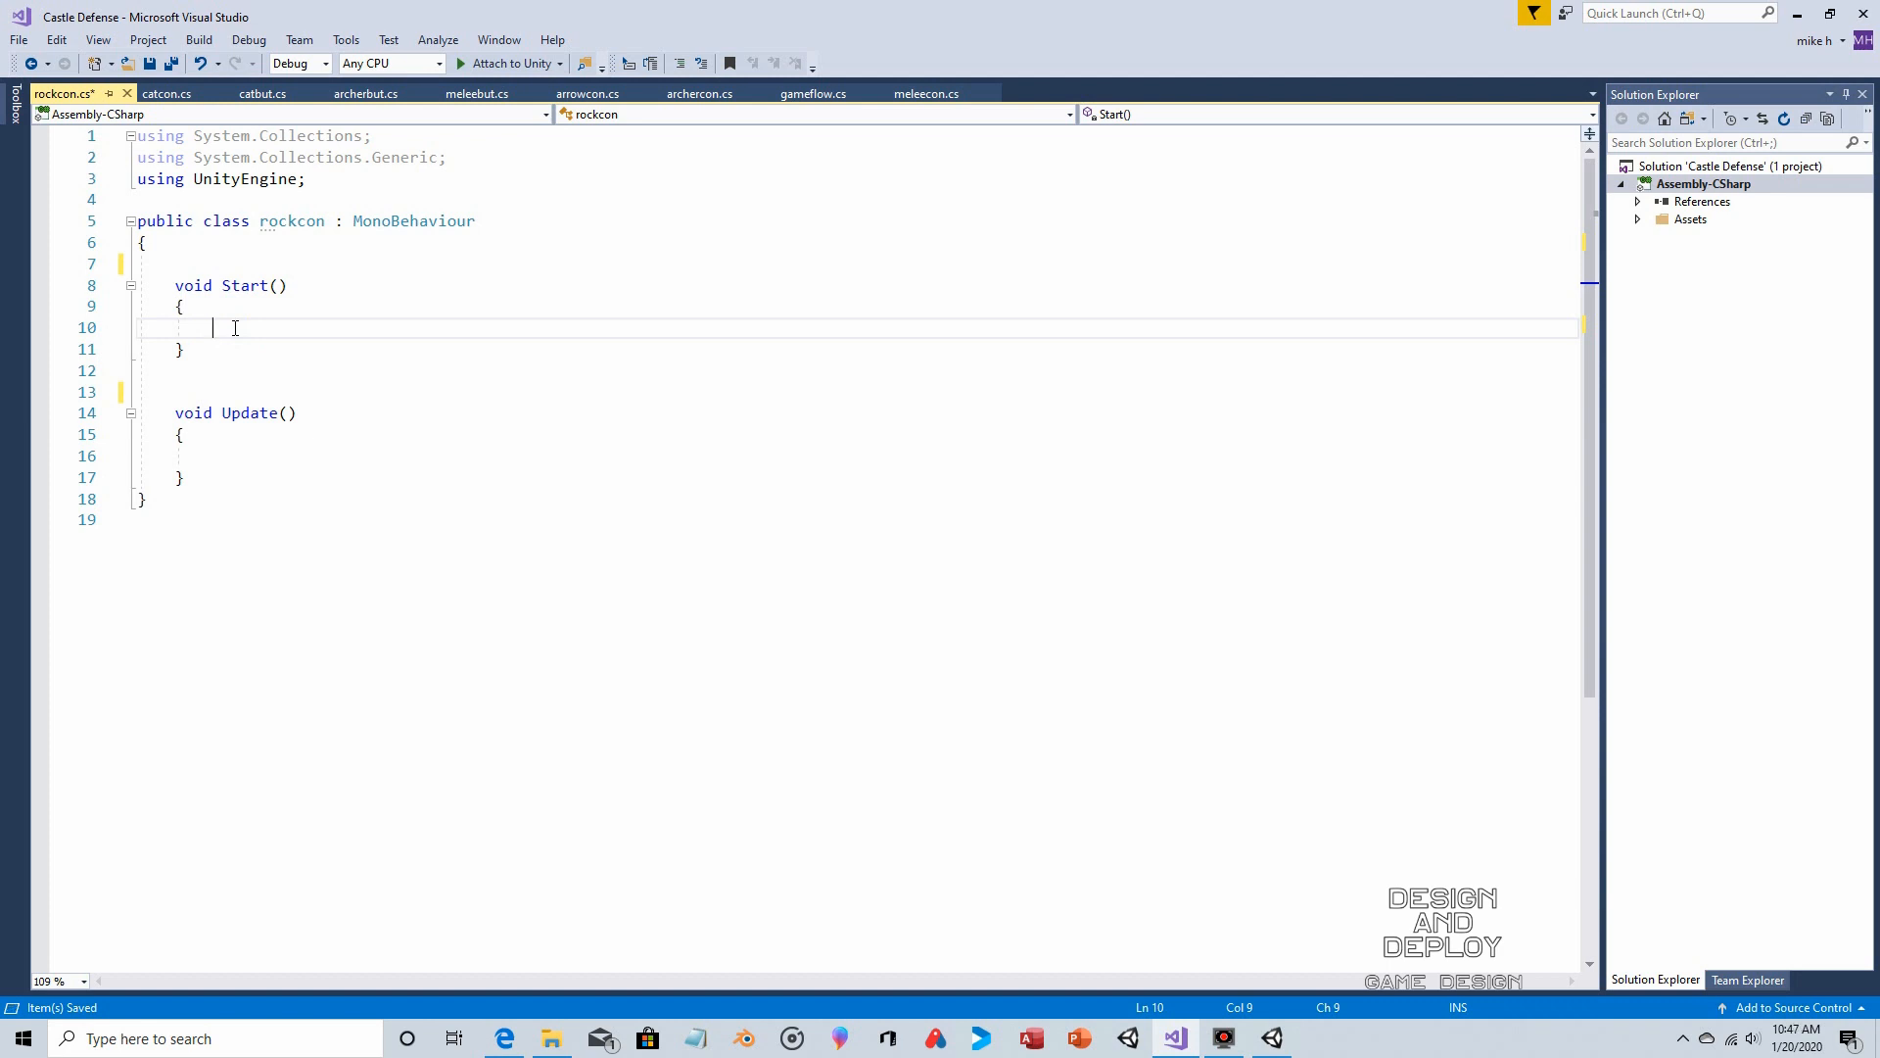
{"action": "type", "text": "Getcom"}
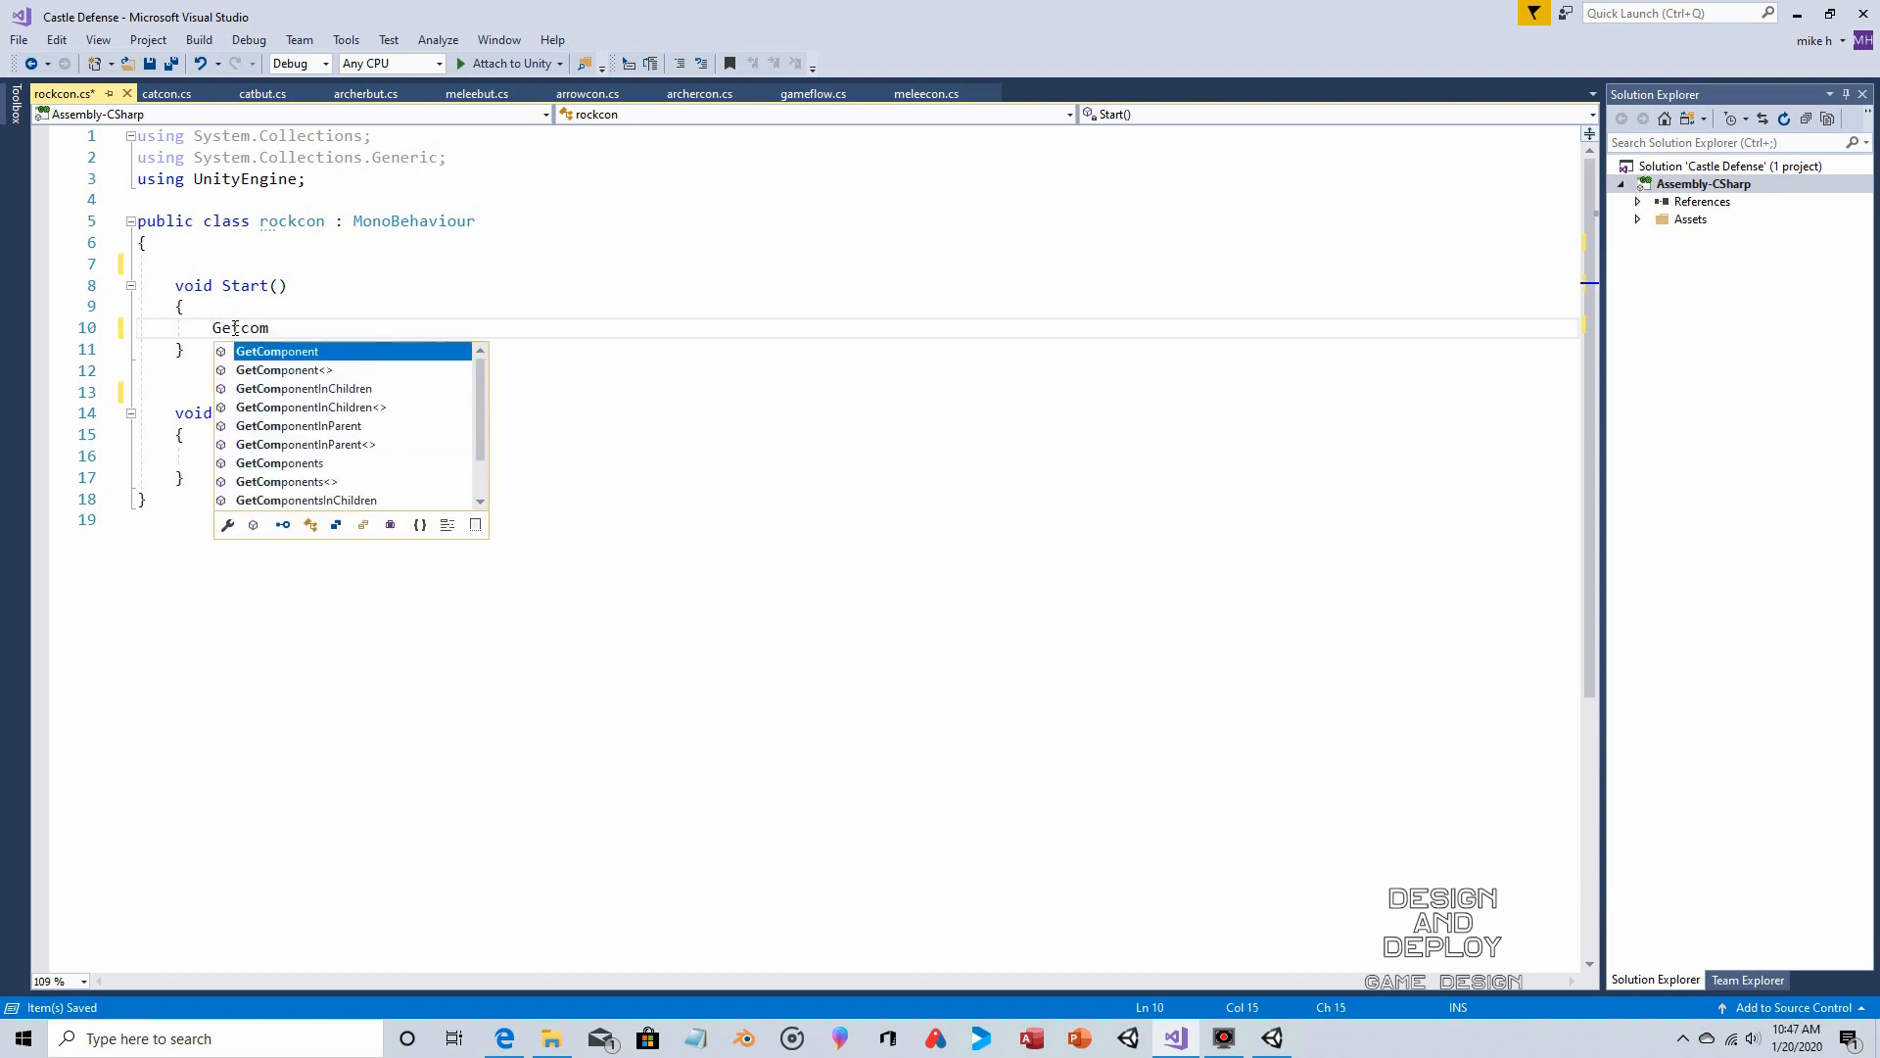
{"action": "key", "text": "Tab"}
{"action": "type", "text": "<Rigi"}
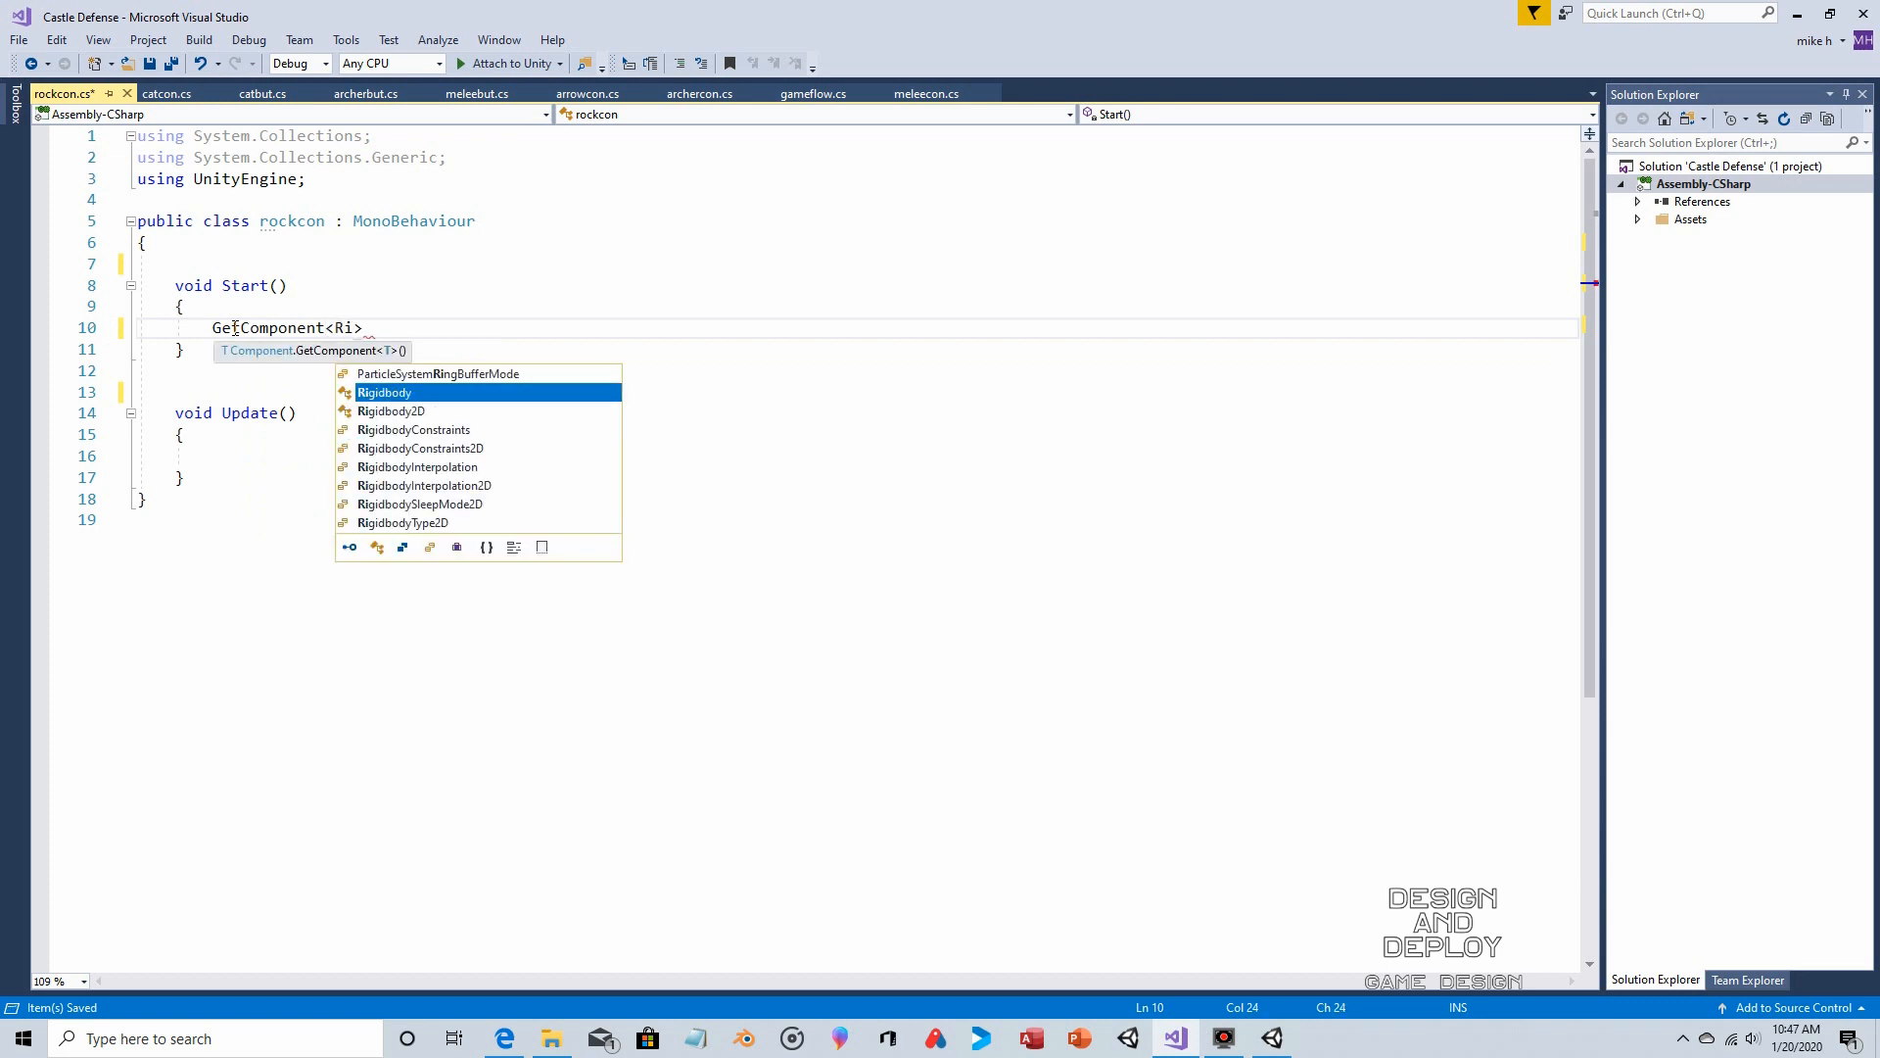
{"action": "key", "text": "Tab"}
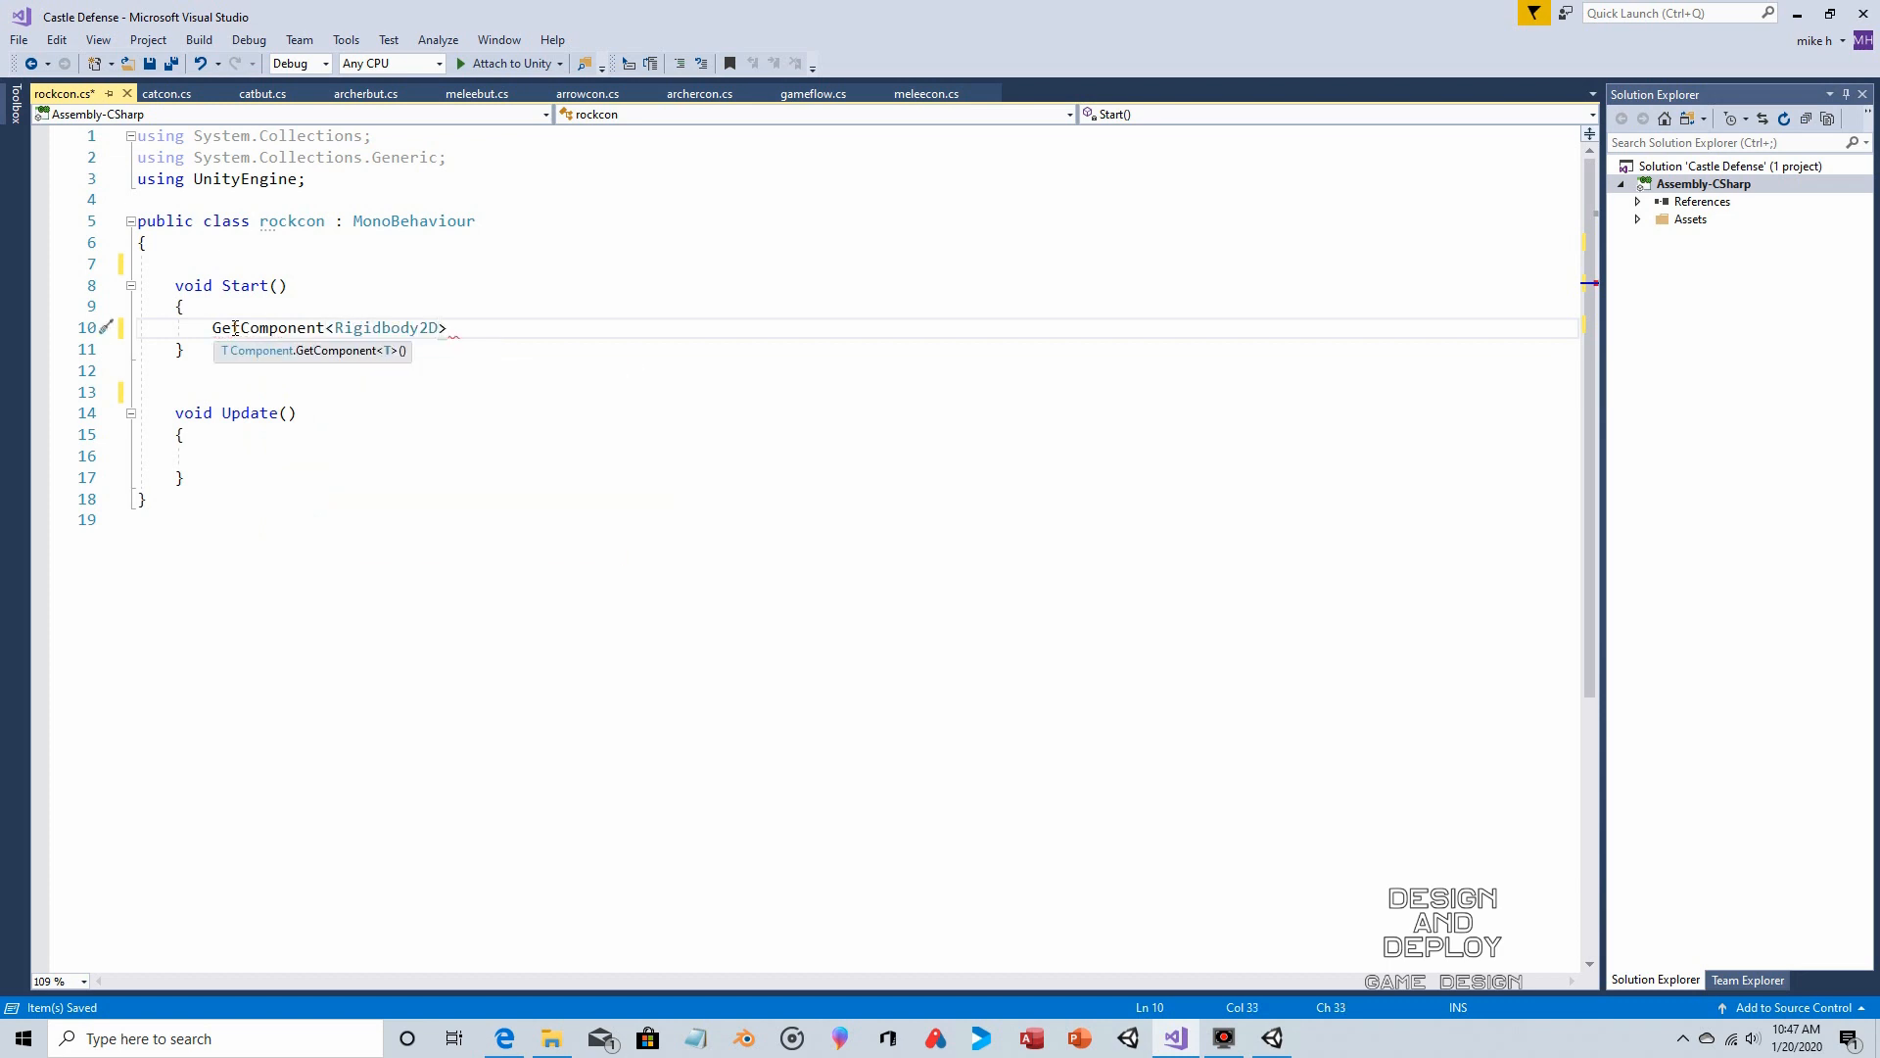
{"action": "type", "text": ">()"}
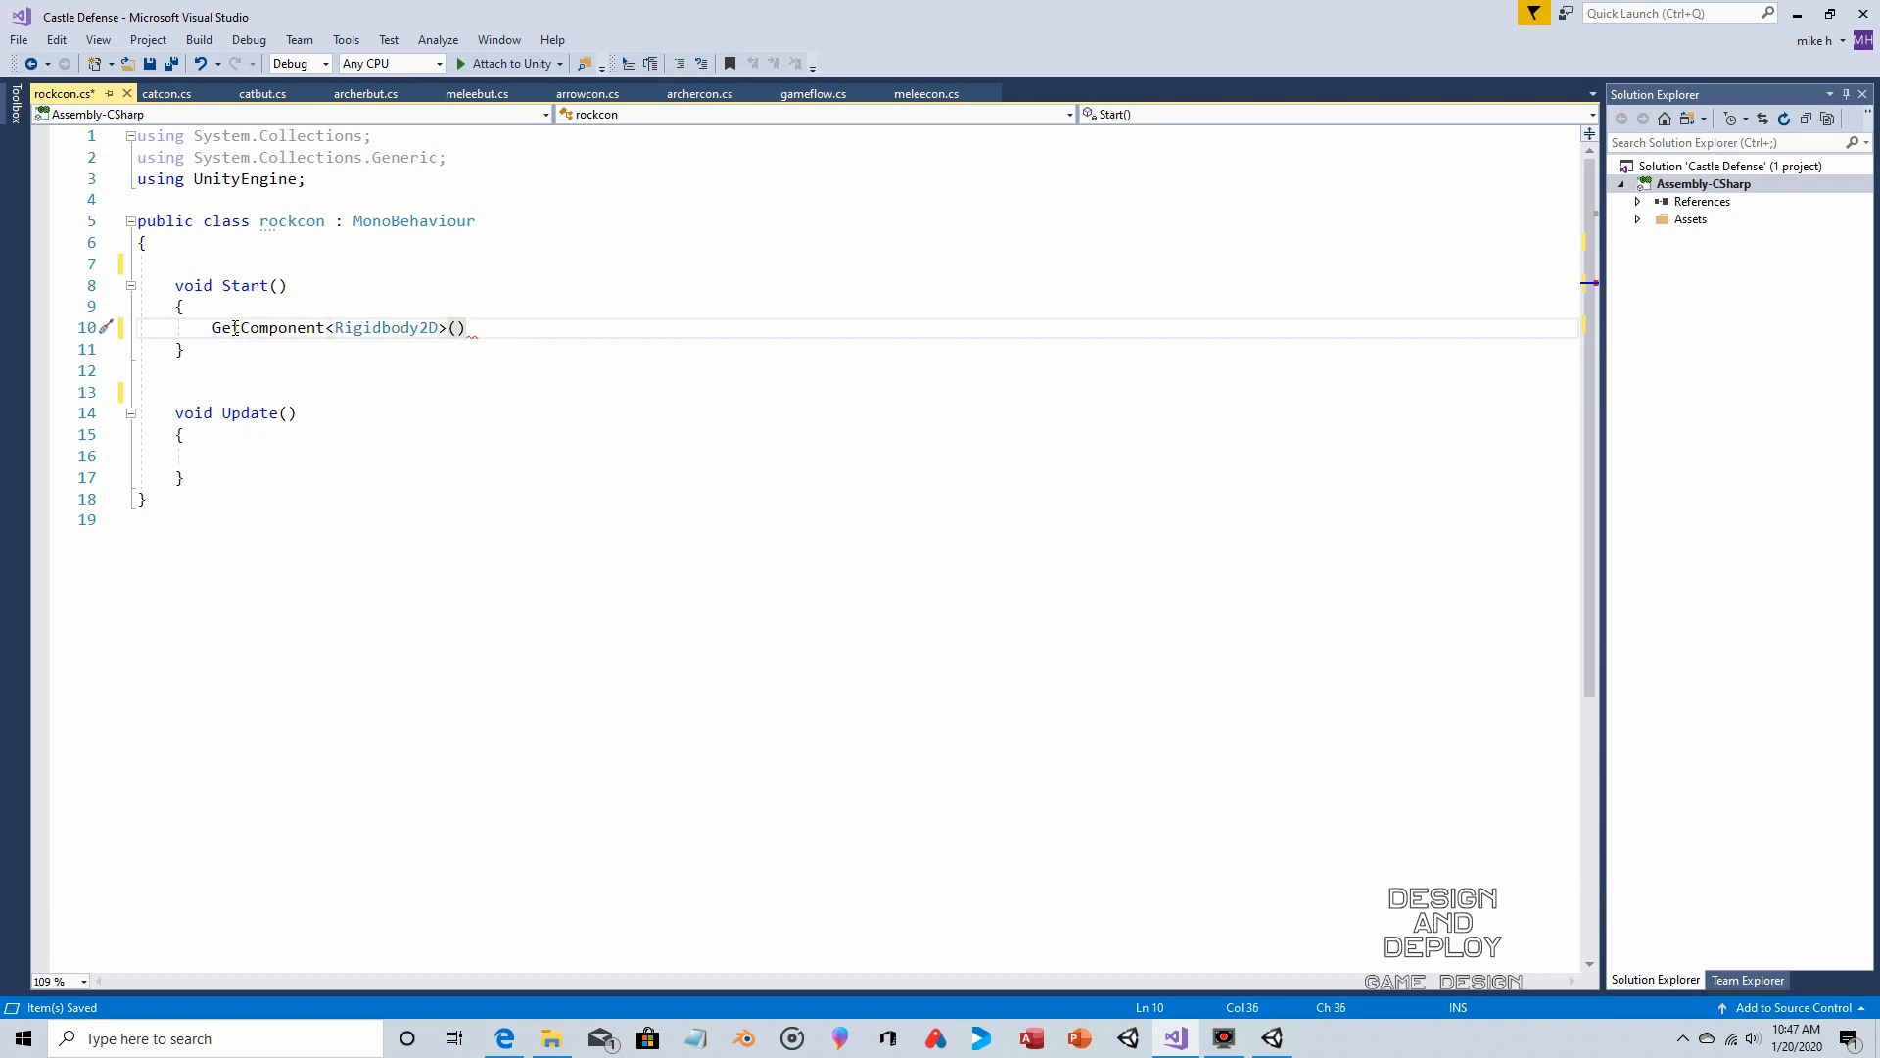
{"action": "type", "text": ".velo"}
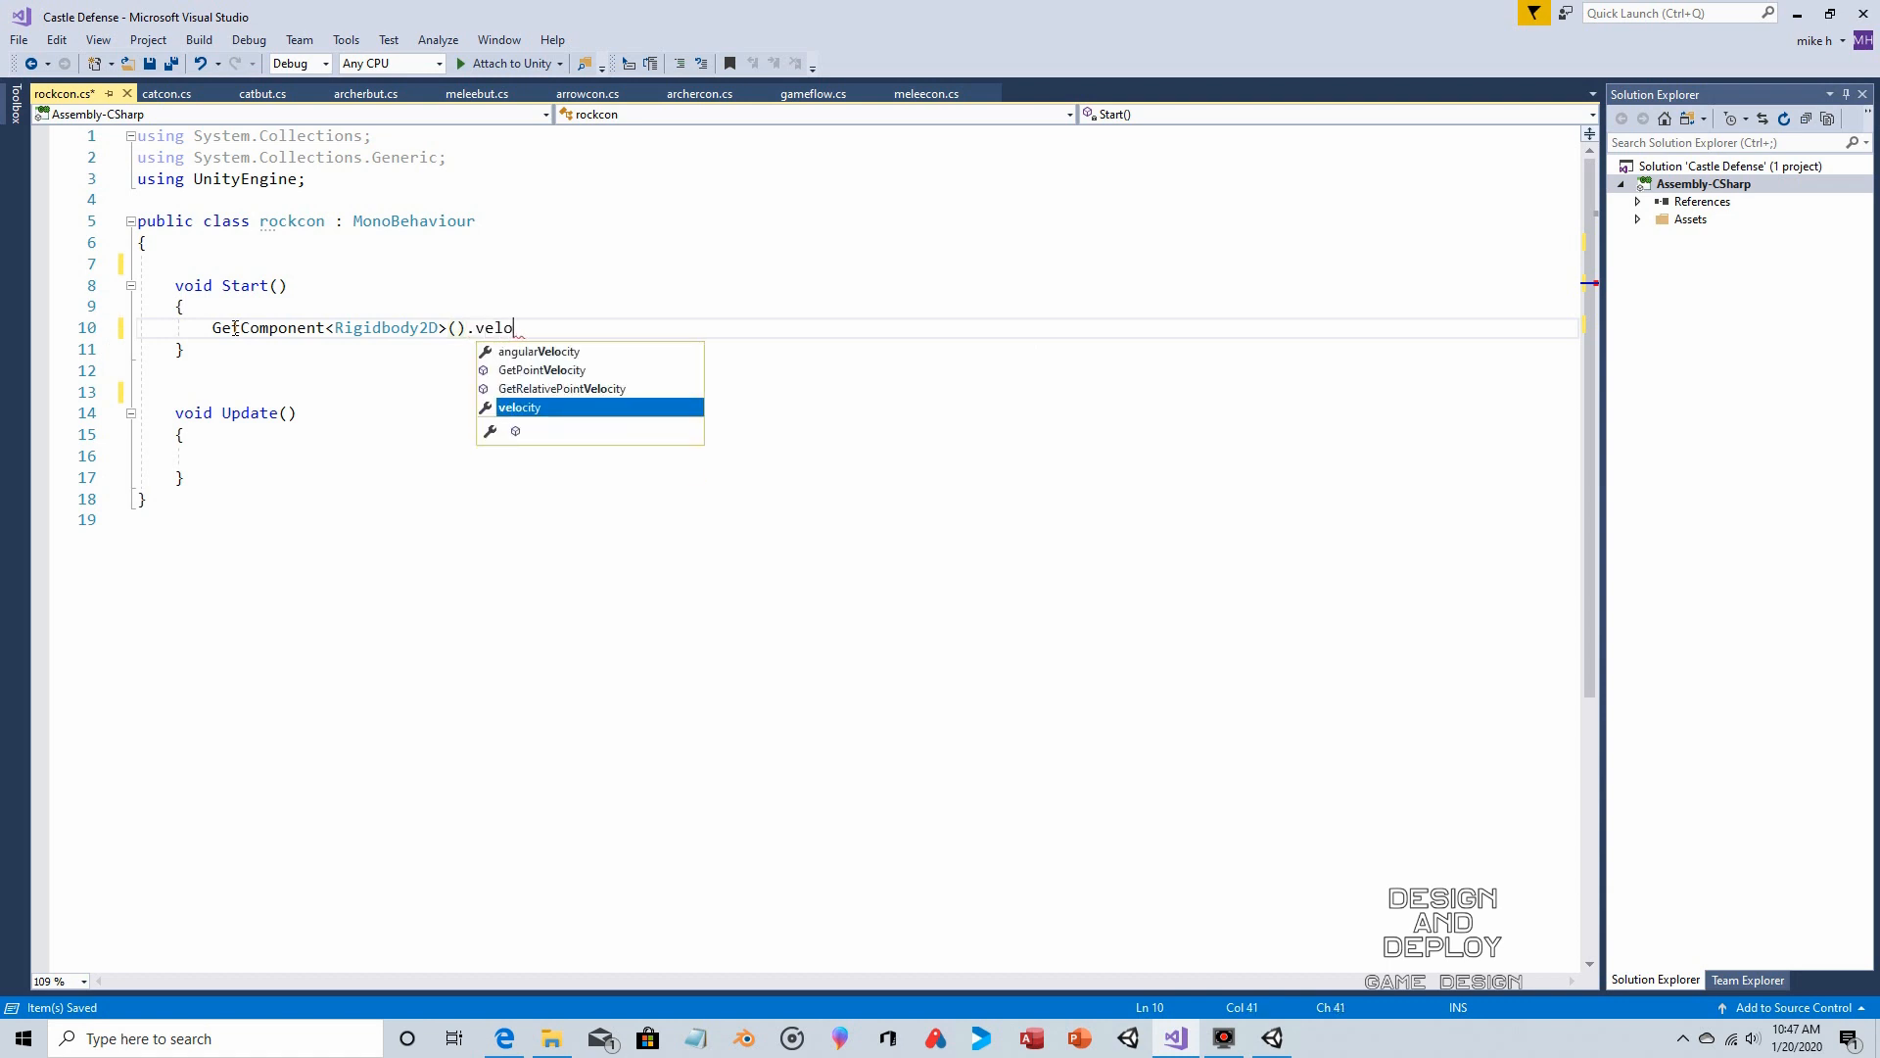
{"action": "key", "text": "Tab"}
{"action": "type", "text": "= n"}
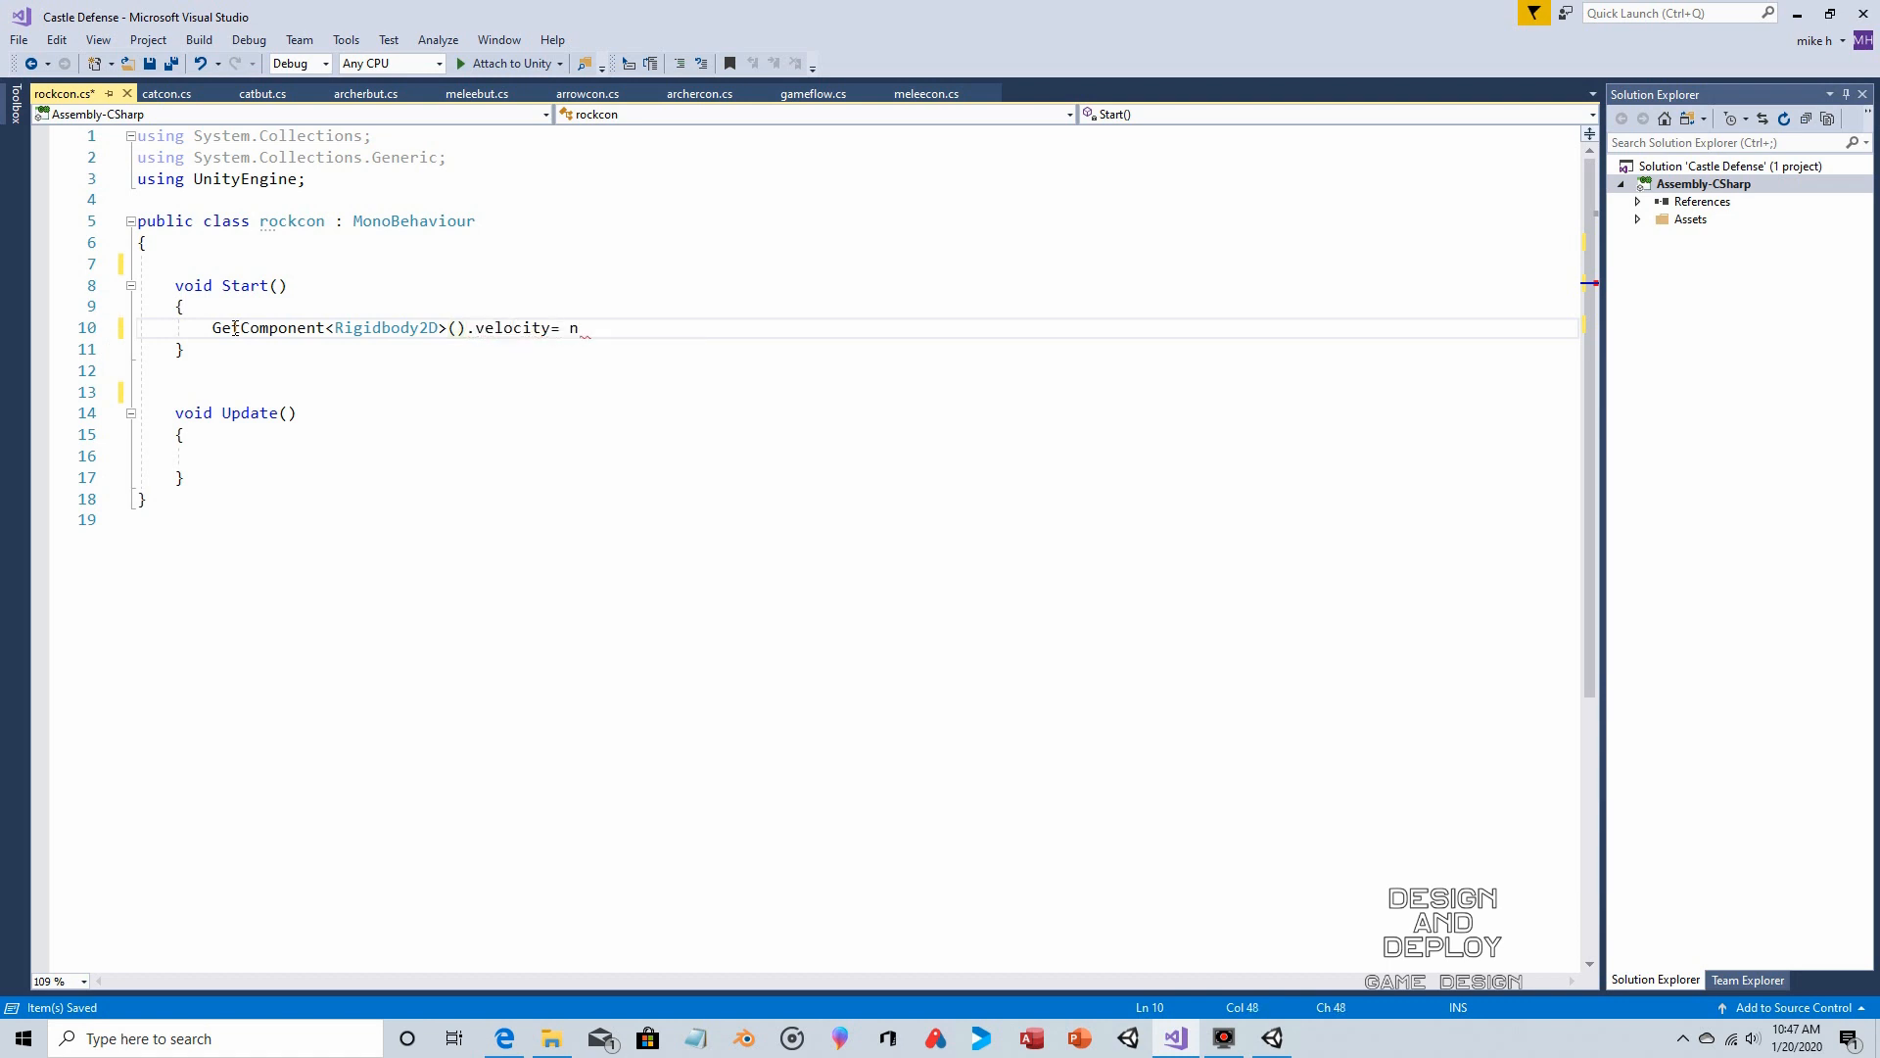
{"action": "type", "text": "ew vec"}
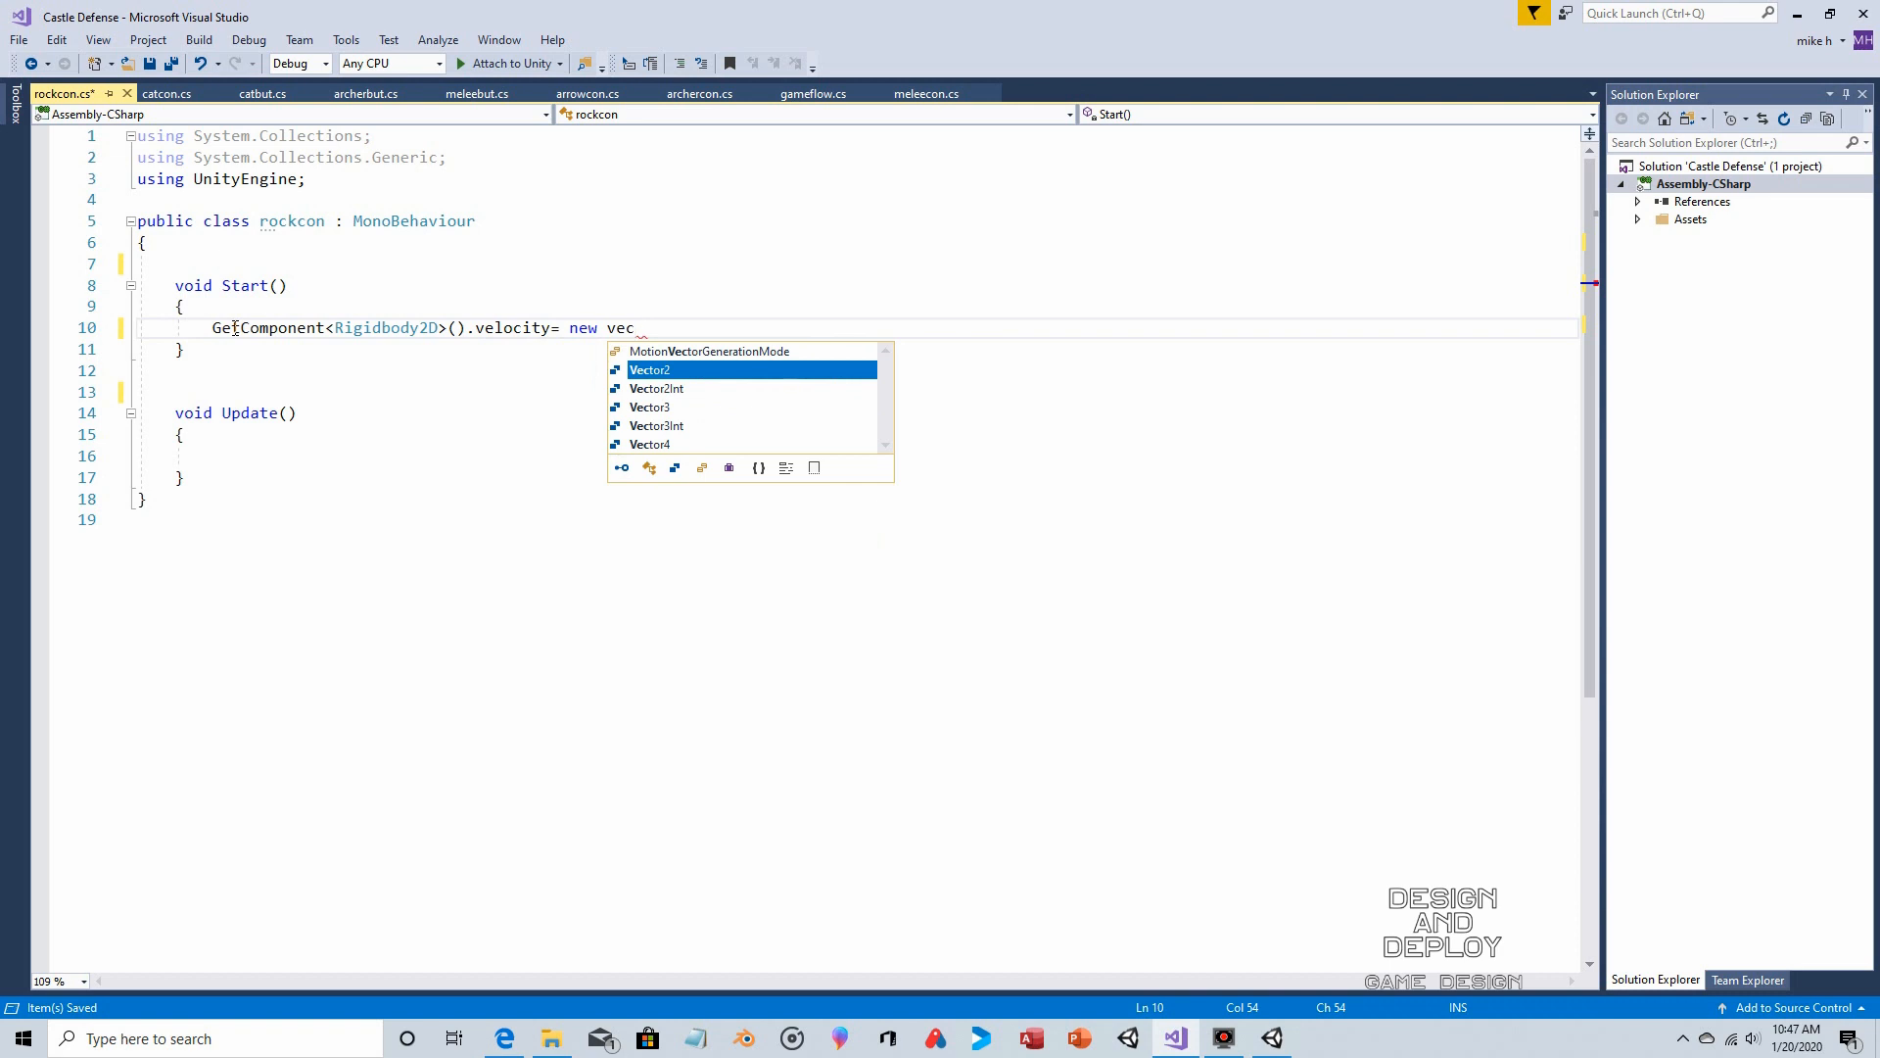
{"action": "key", "text": "Tab"}
{"action": "type", "text": "("}
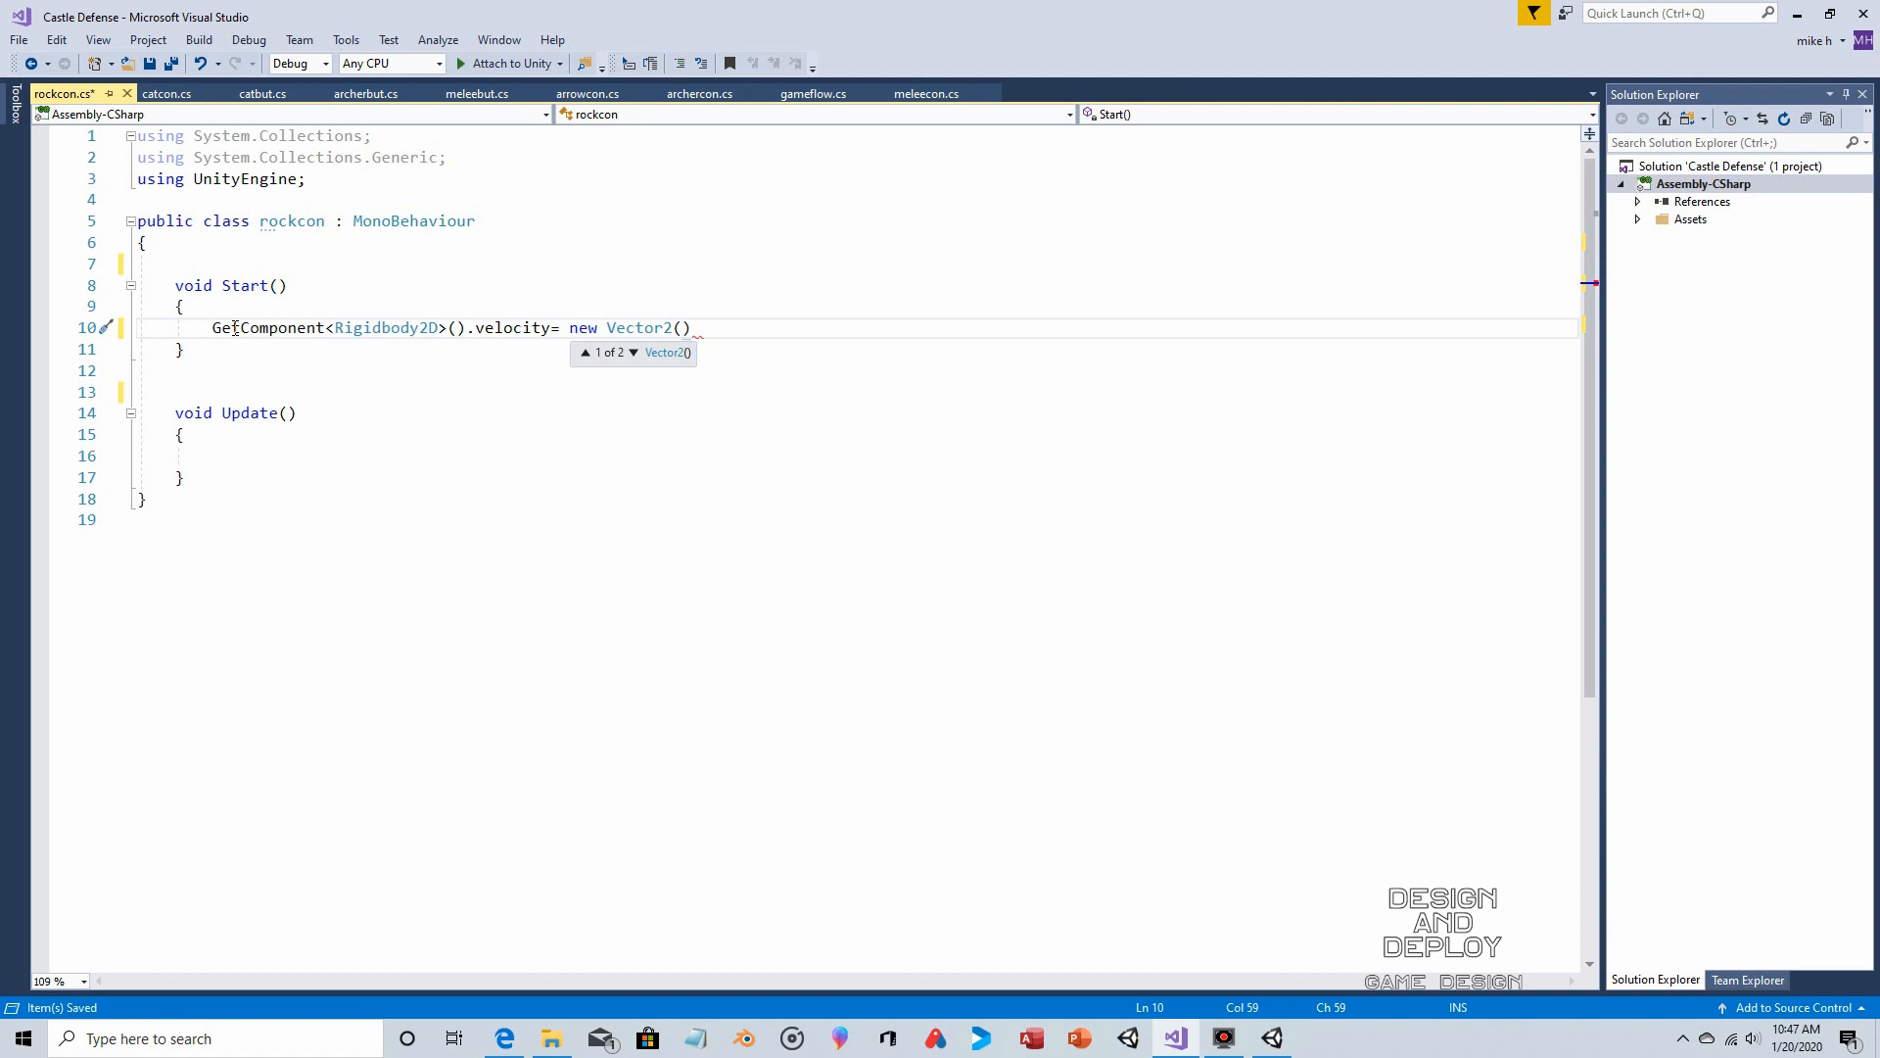
{"action": "type", "text": "3"}
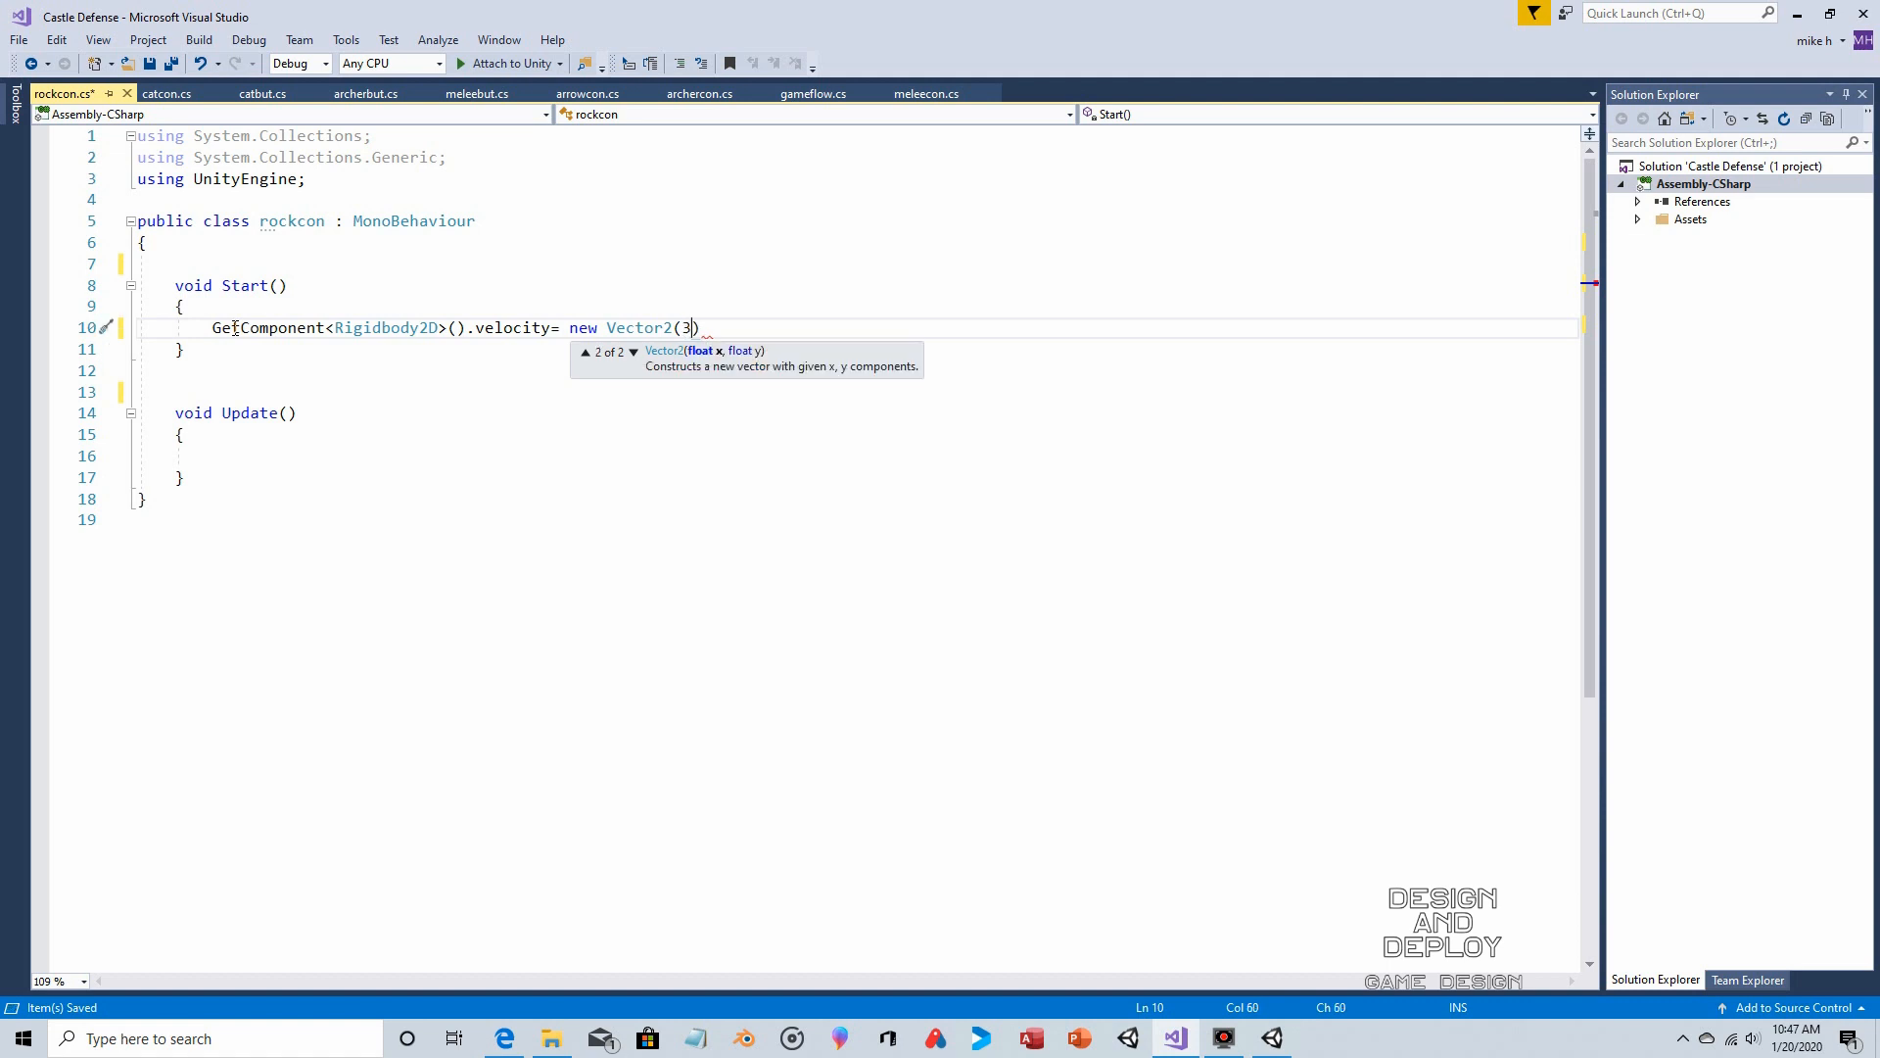
{"action": "type", "text": ", 3)"}
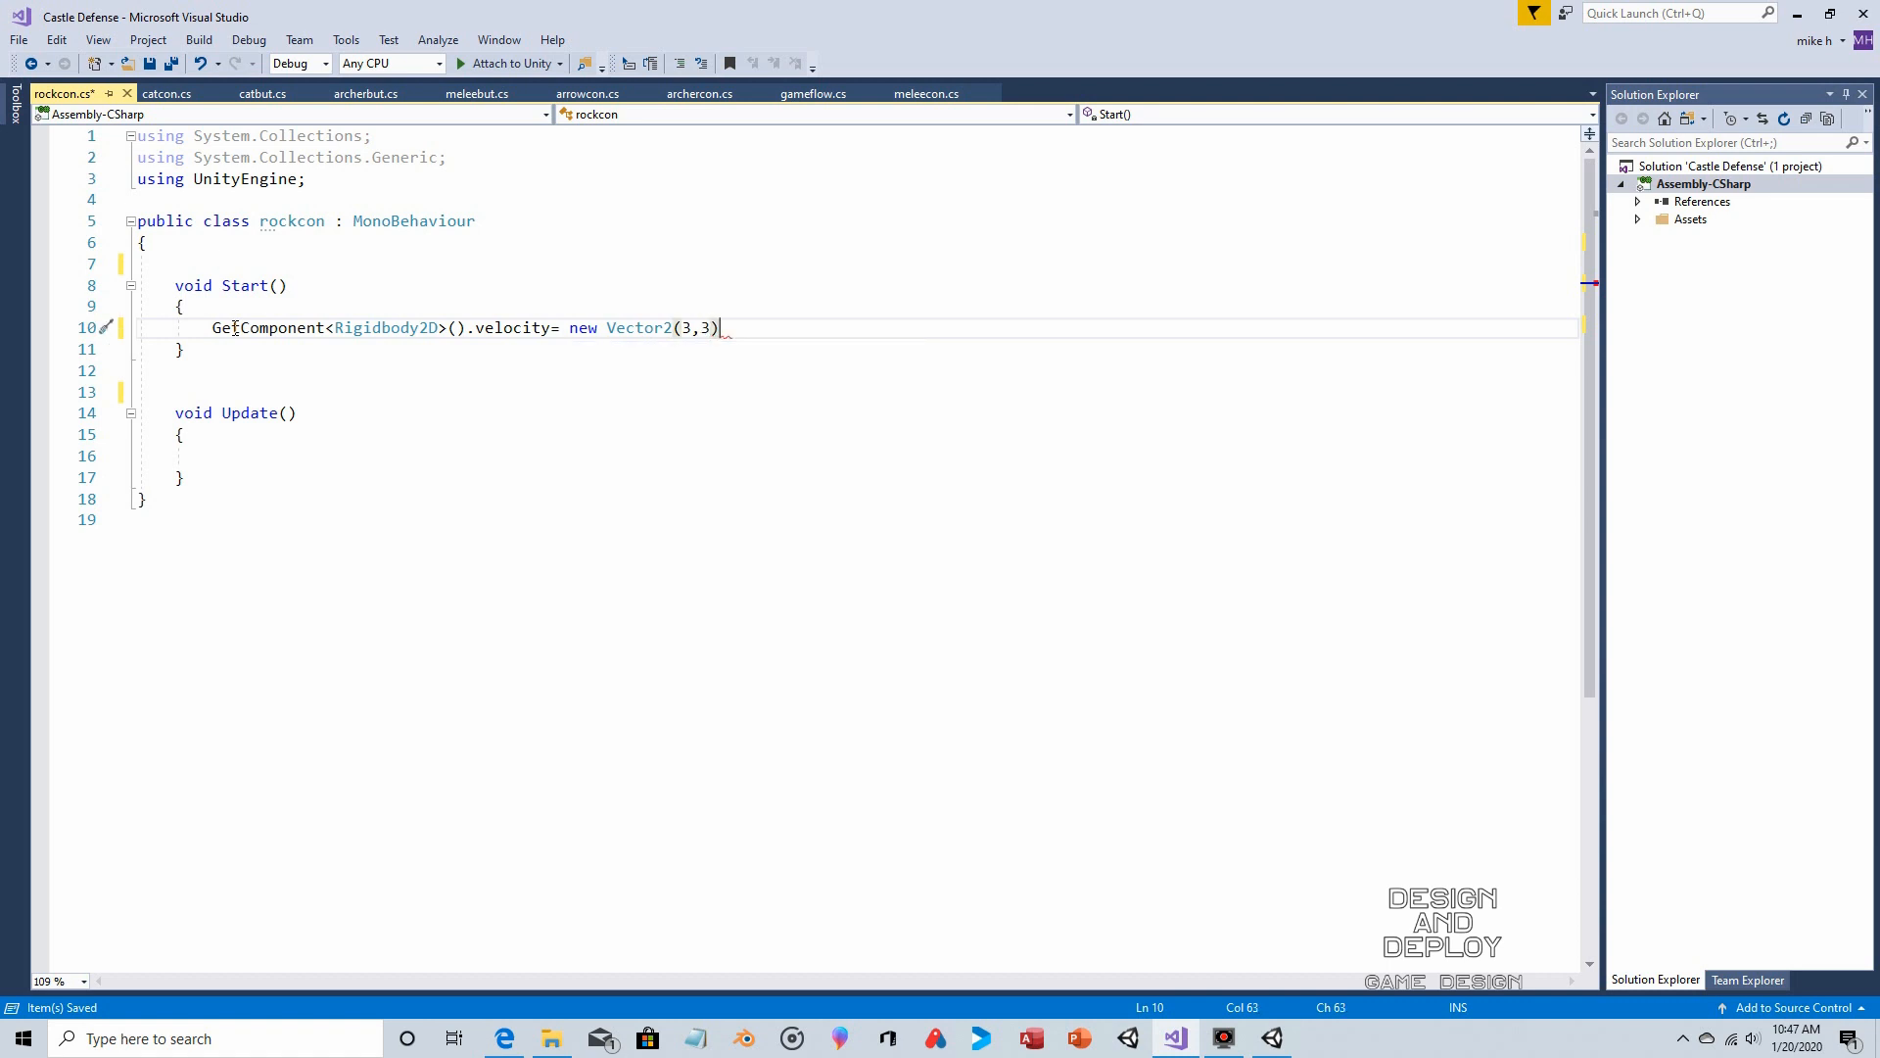
{"action": "type", "text": ";"}
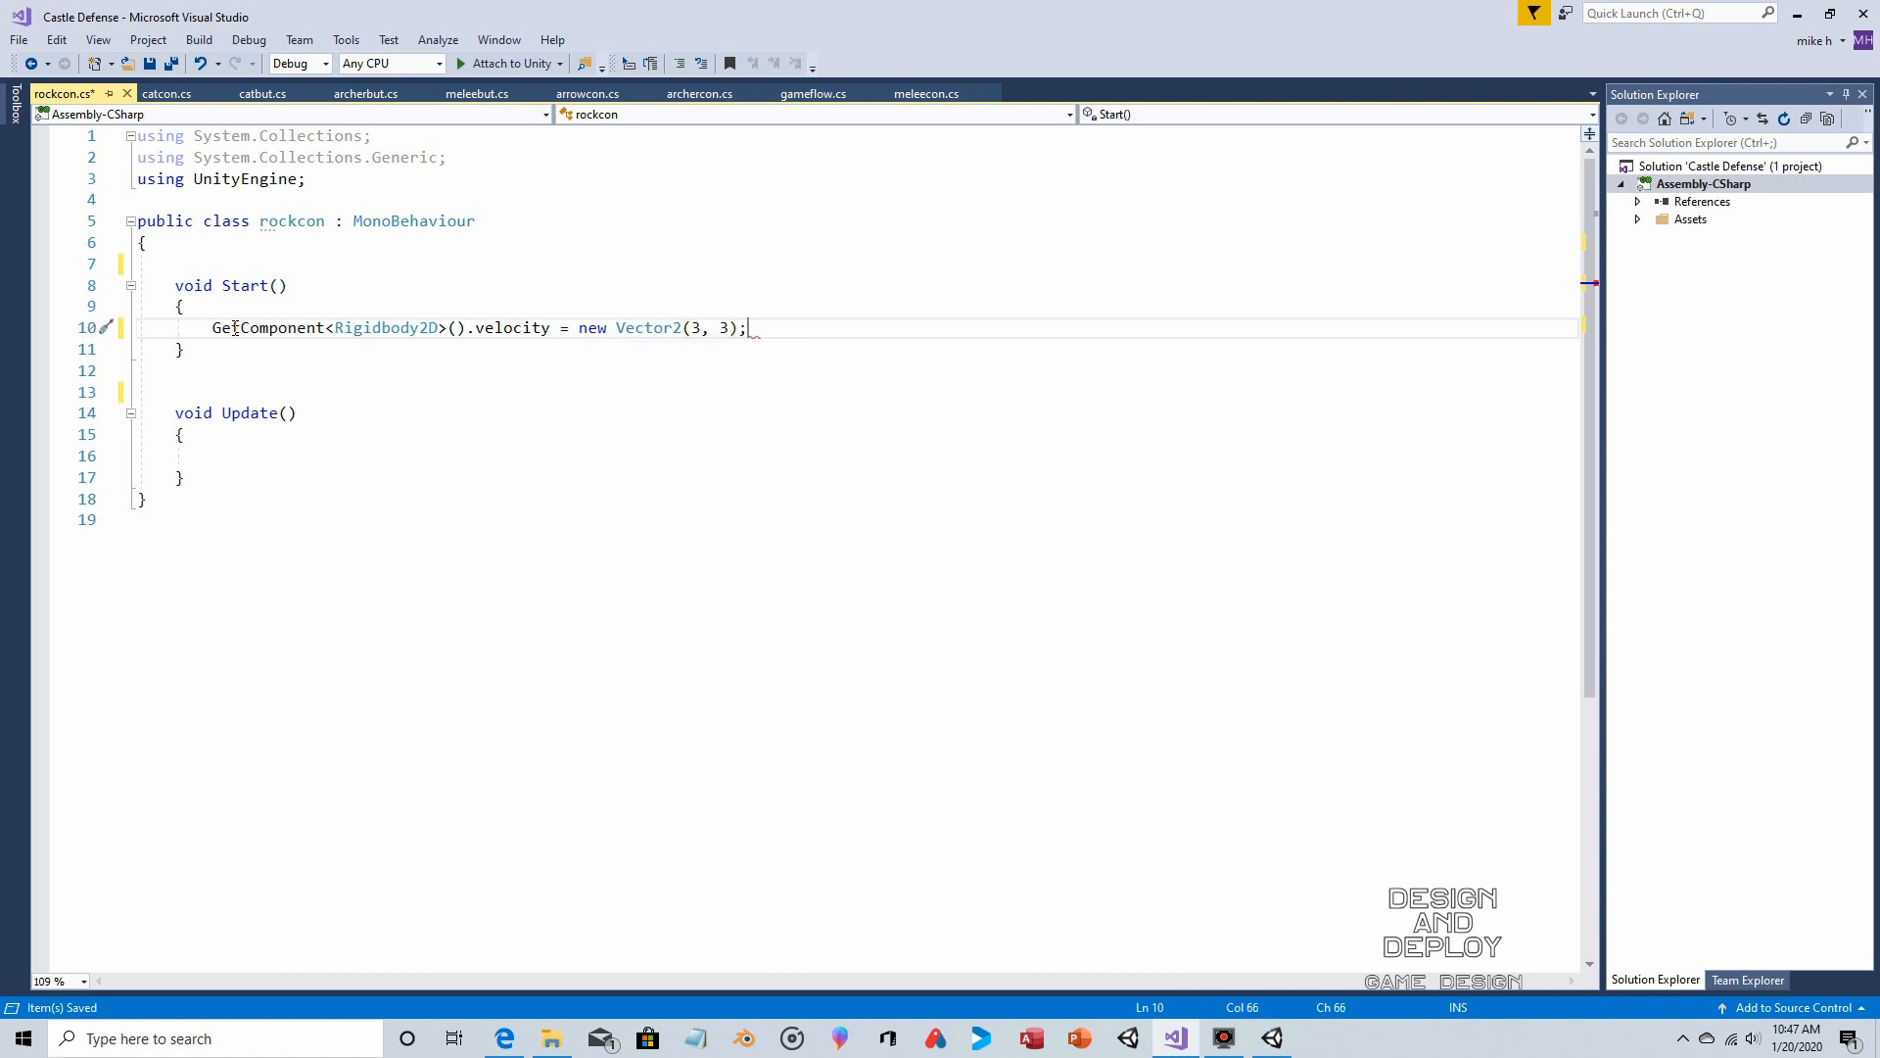
{"action": "left_click", "coordinate": [150, 65]}
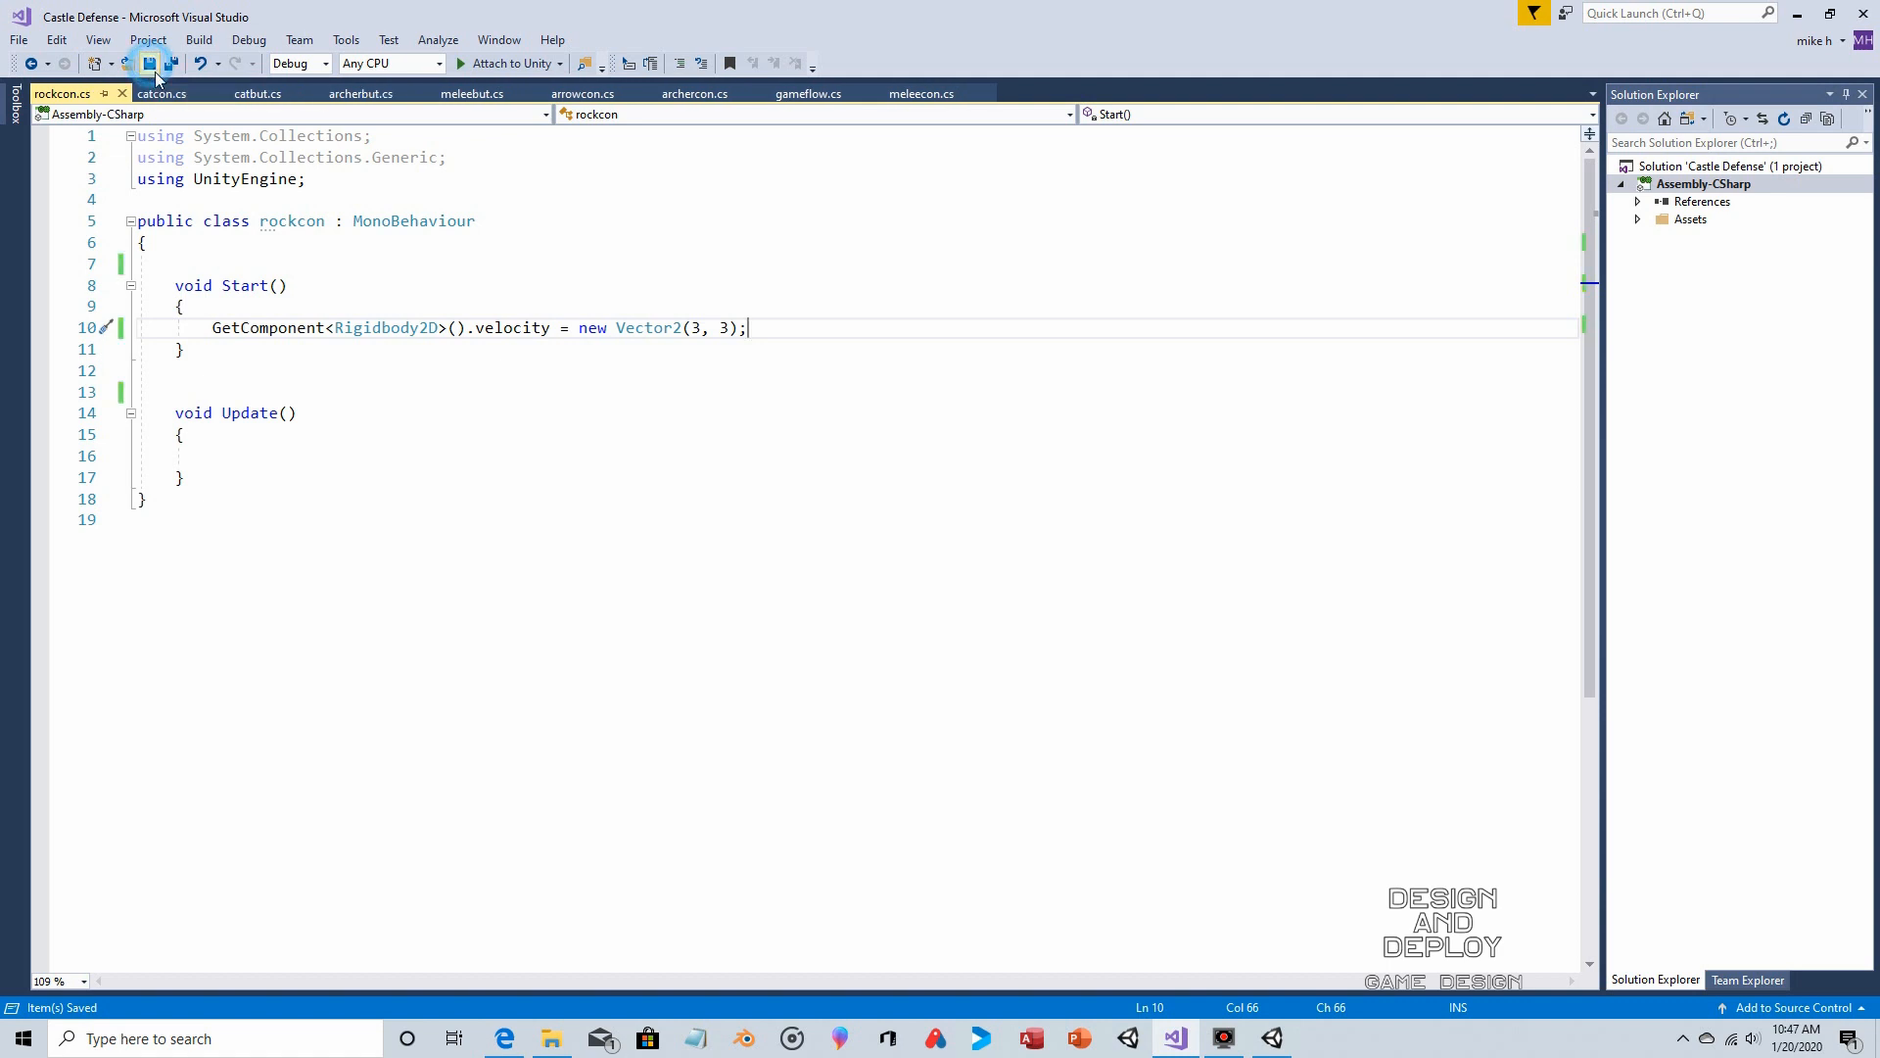
Switch to Unity and examine the physics and script components of the rock and catapult prefabs
{"action": "left_click", "coordinate": [1272, 1038]}
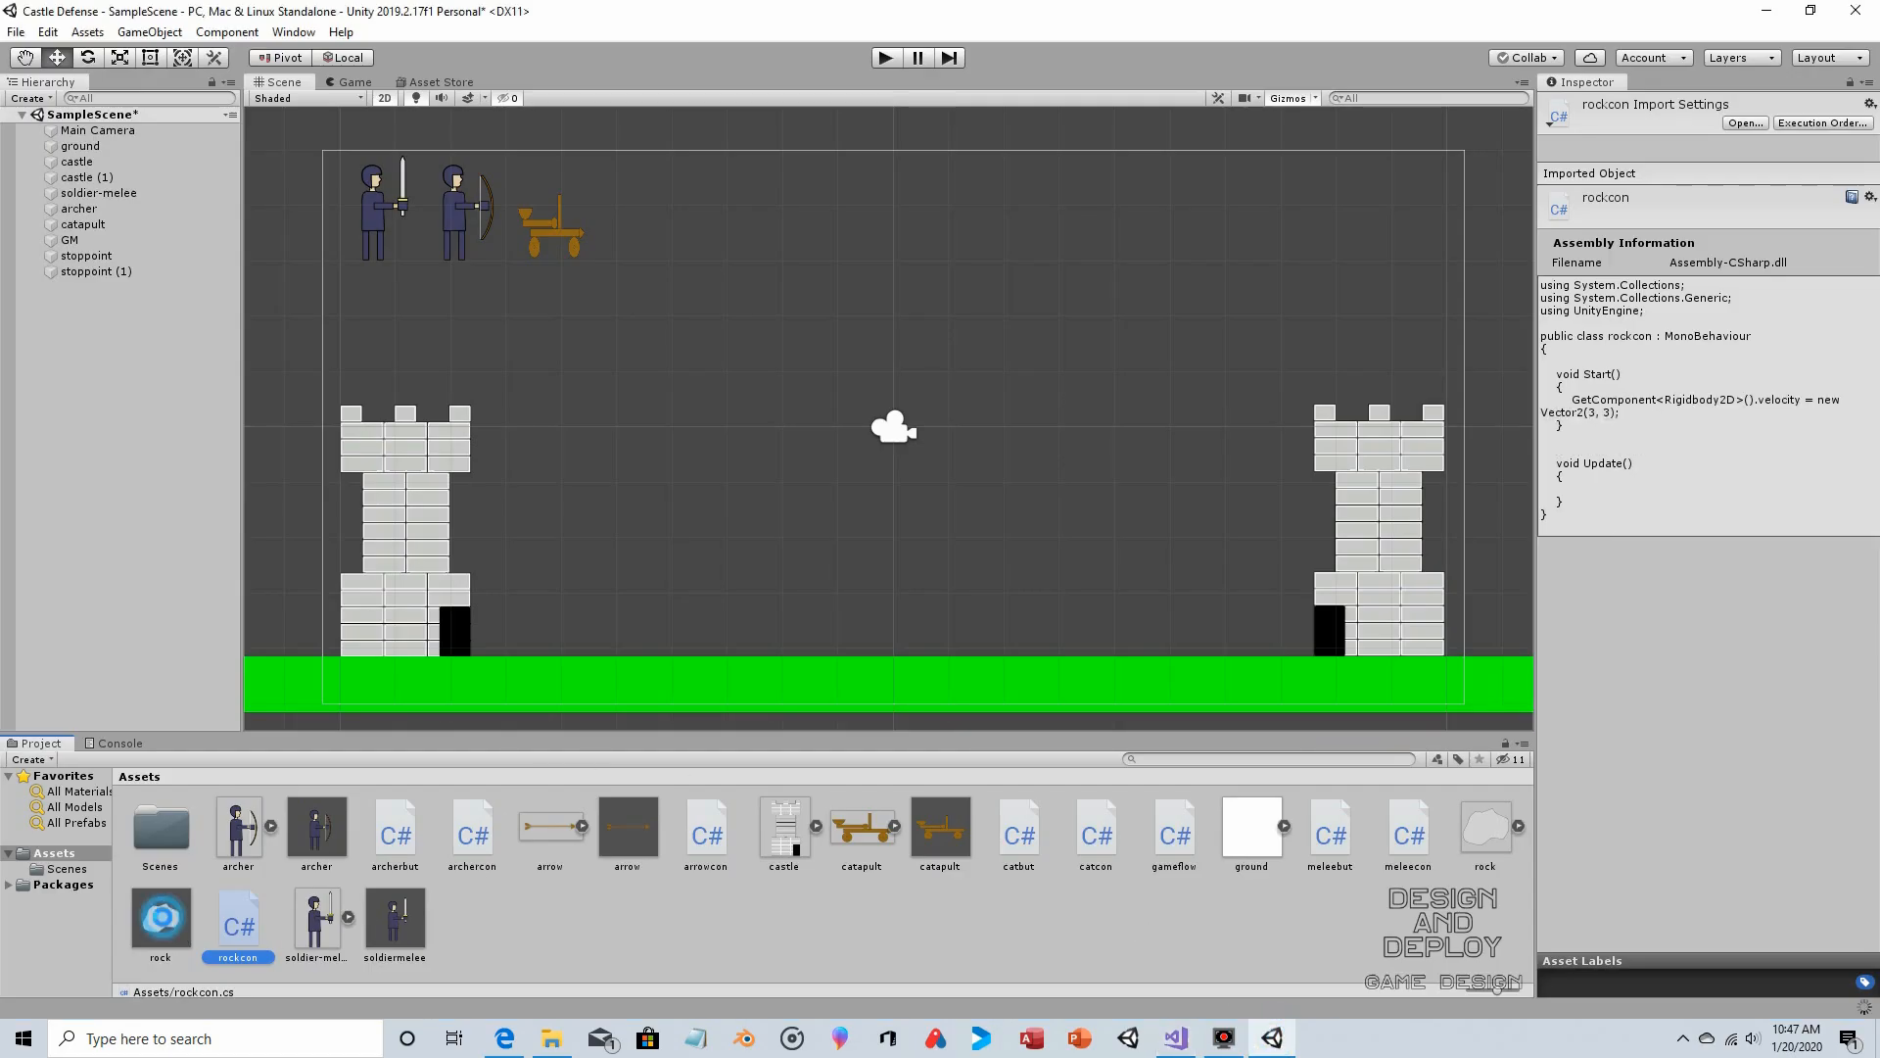
{"action": "left_click", "coordinate": [178, 930]}
{"action": "scroll", "coordinate": [1731, 519], "scroll_direction": "down", "scroll_amount": 5}
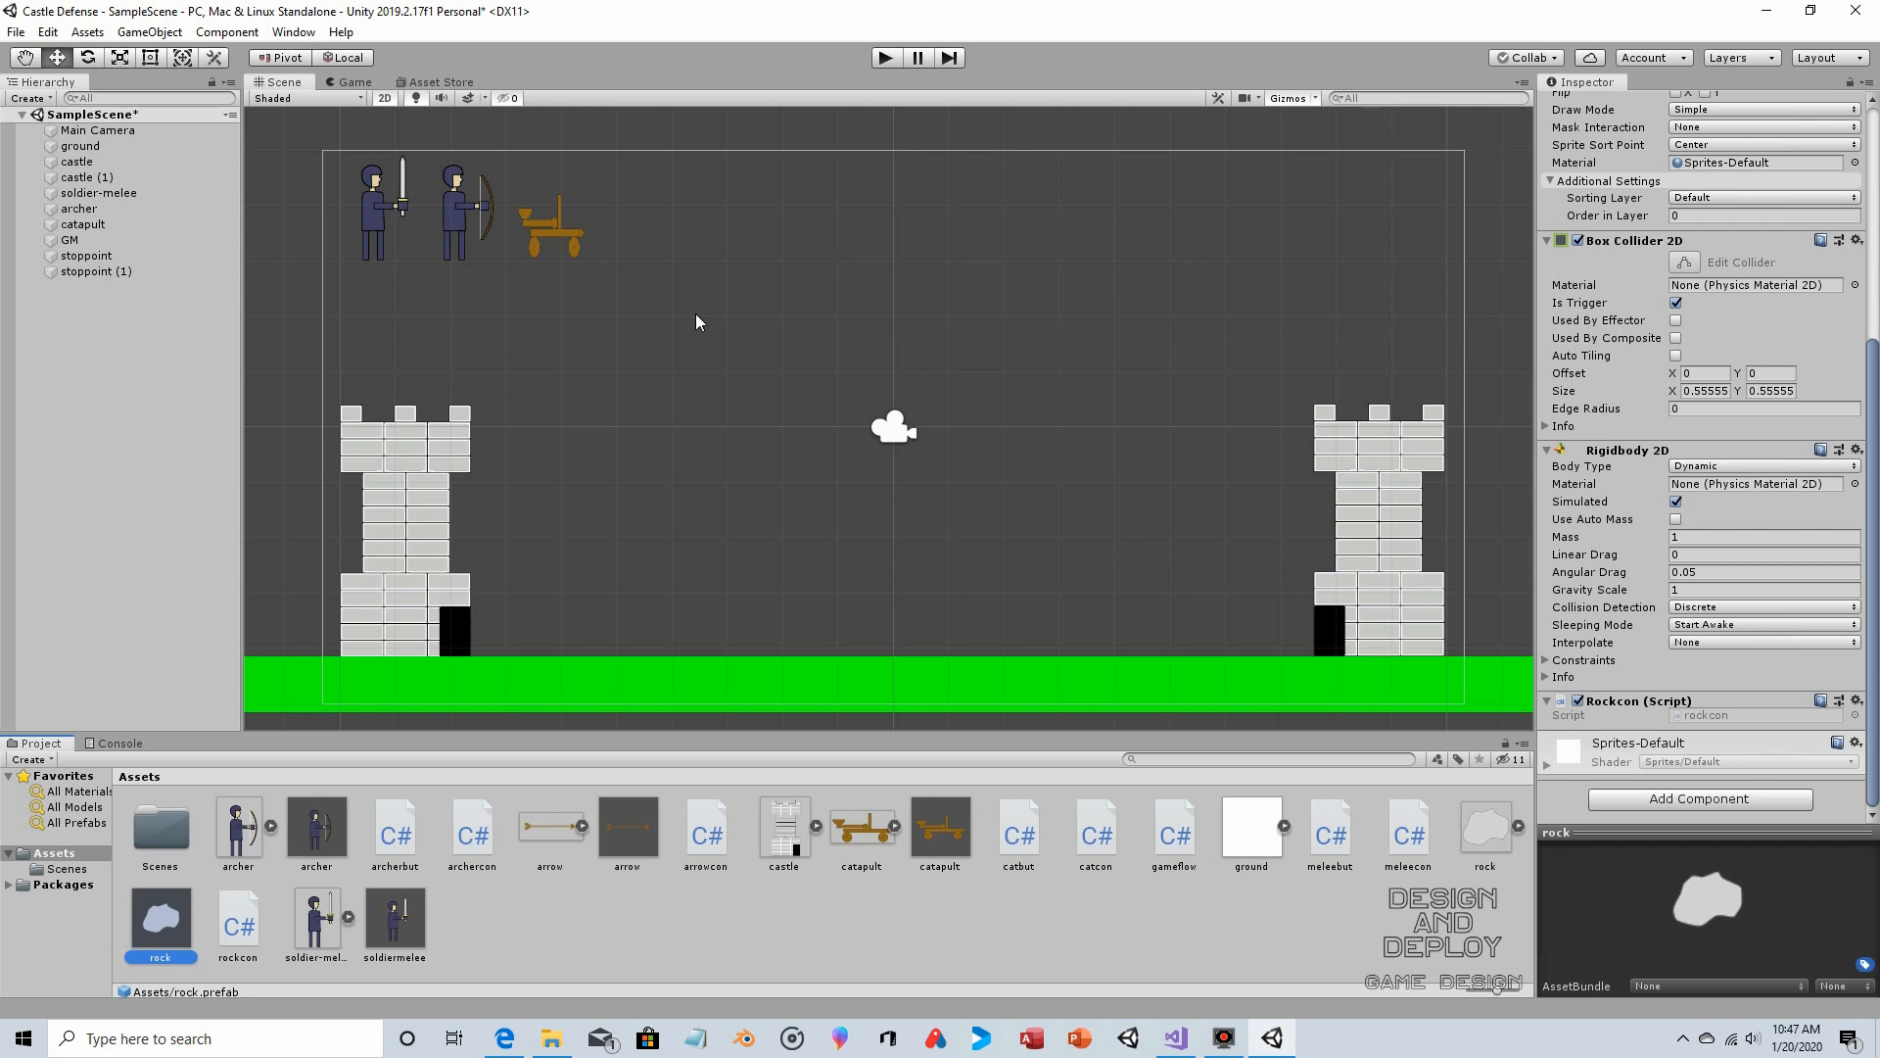
{"action": "left_click", "coordinate": [946, 835]}
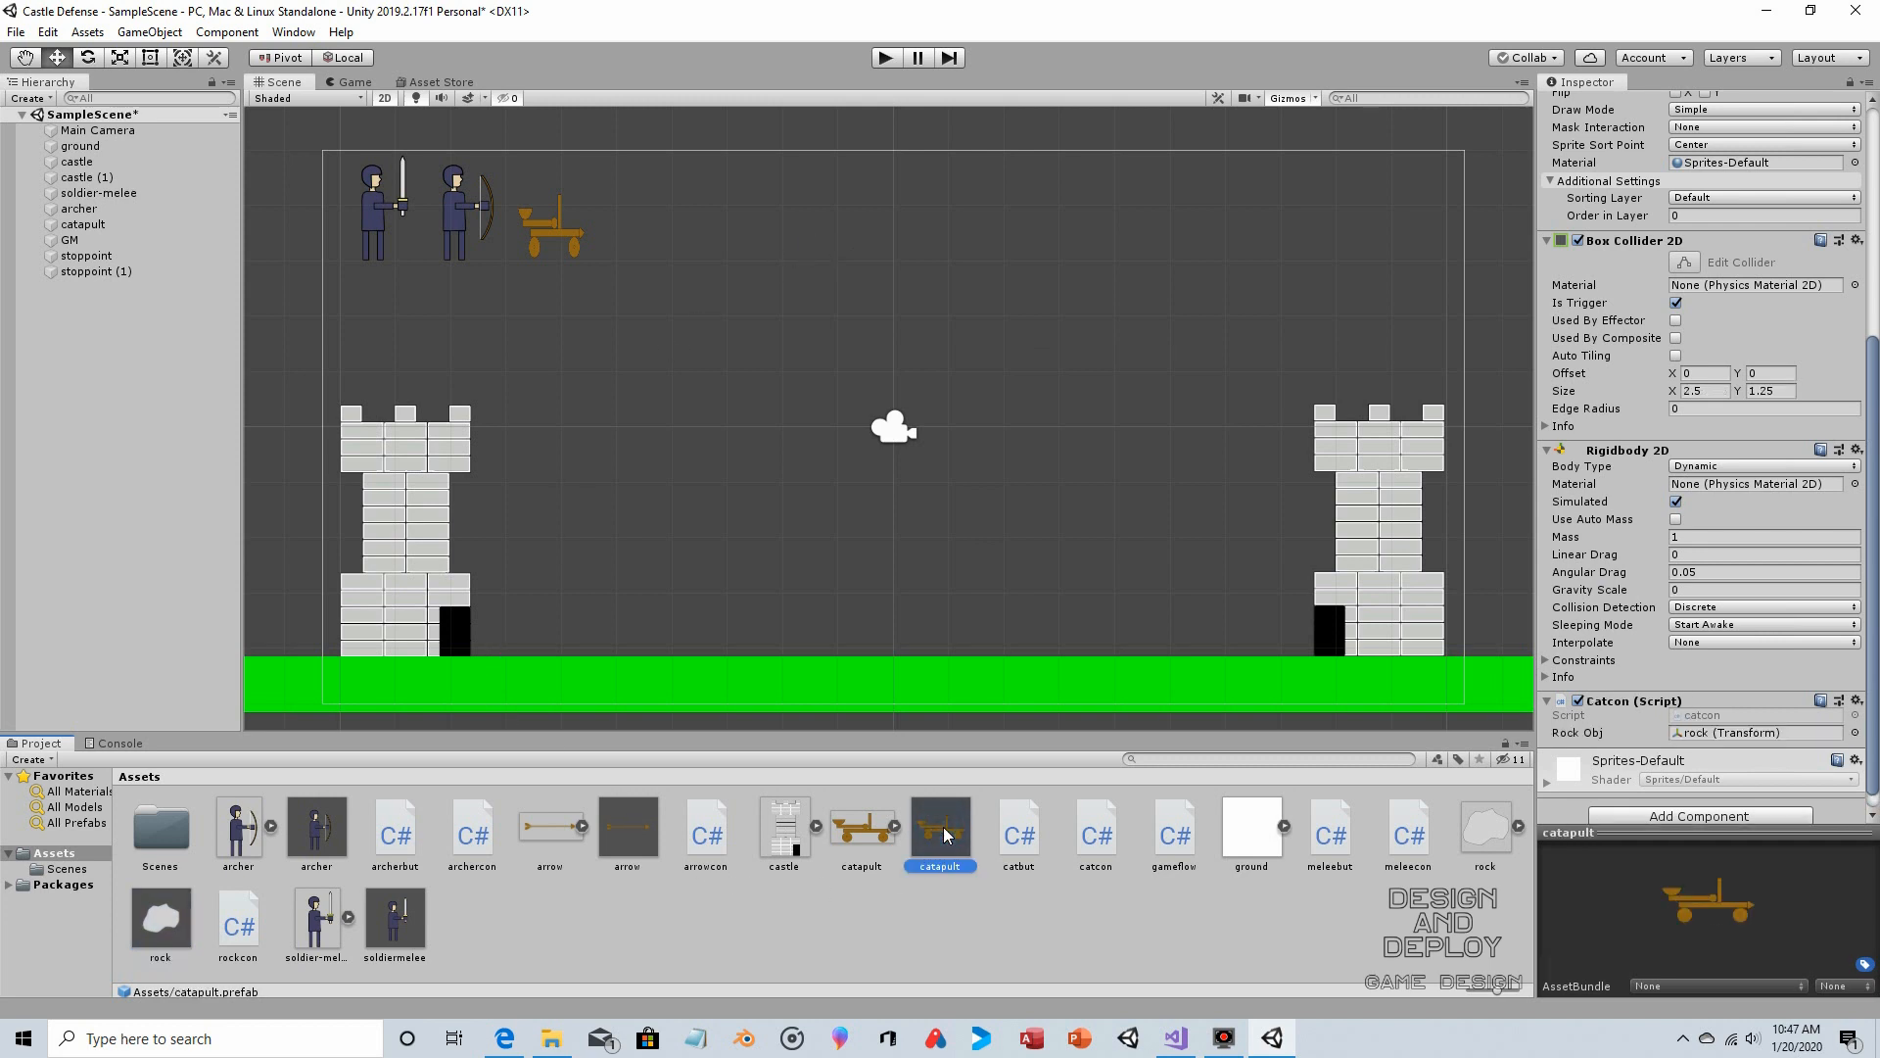
{"action": "scroll", "coordinate": [1672, 745], "scroll_direction": "down", "scroll_amount": 1}
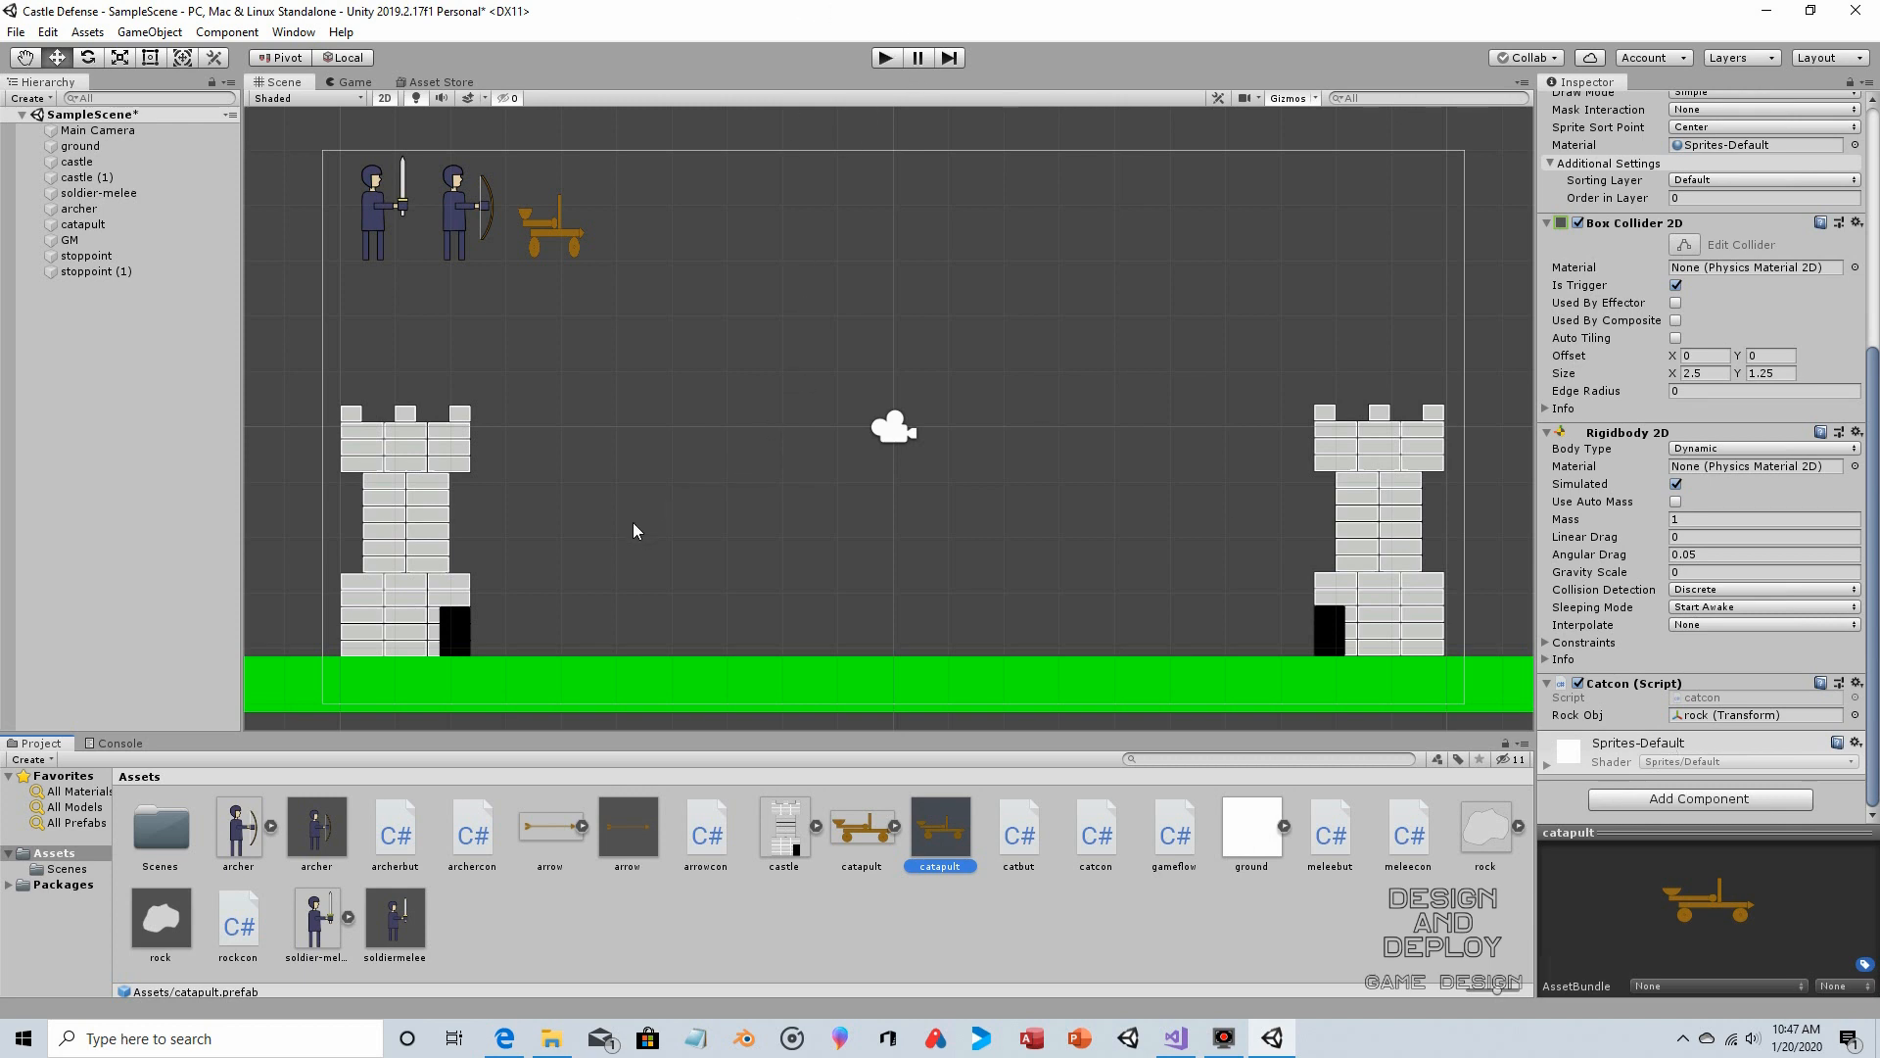
Play-test the scene by spawning a catapult to watch its rocks launch, and return to the rockcon script in Visual Studio
{"action": "left_click", "coordinate": [886, 59]}
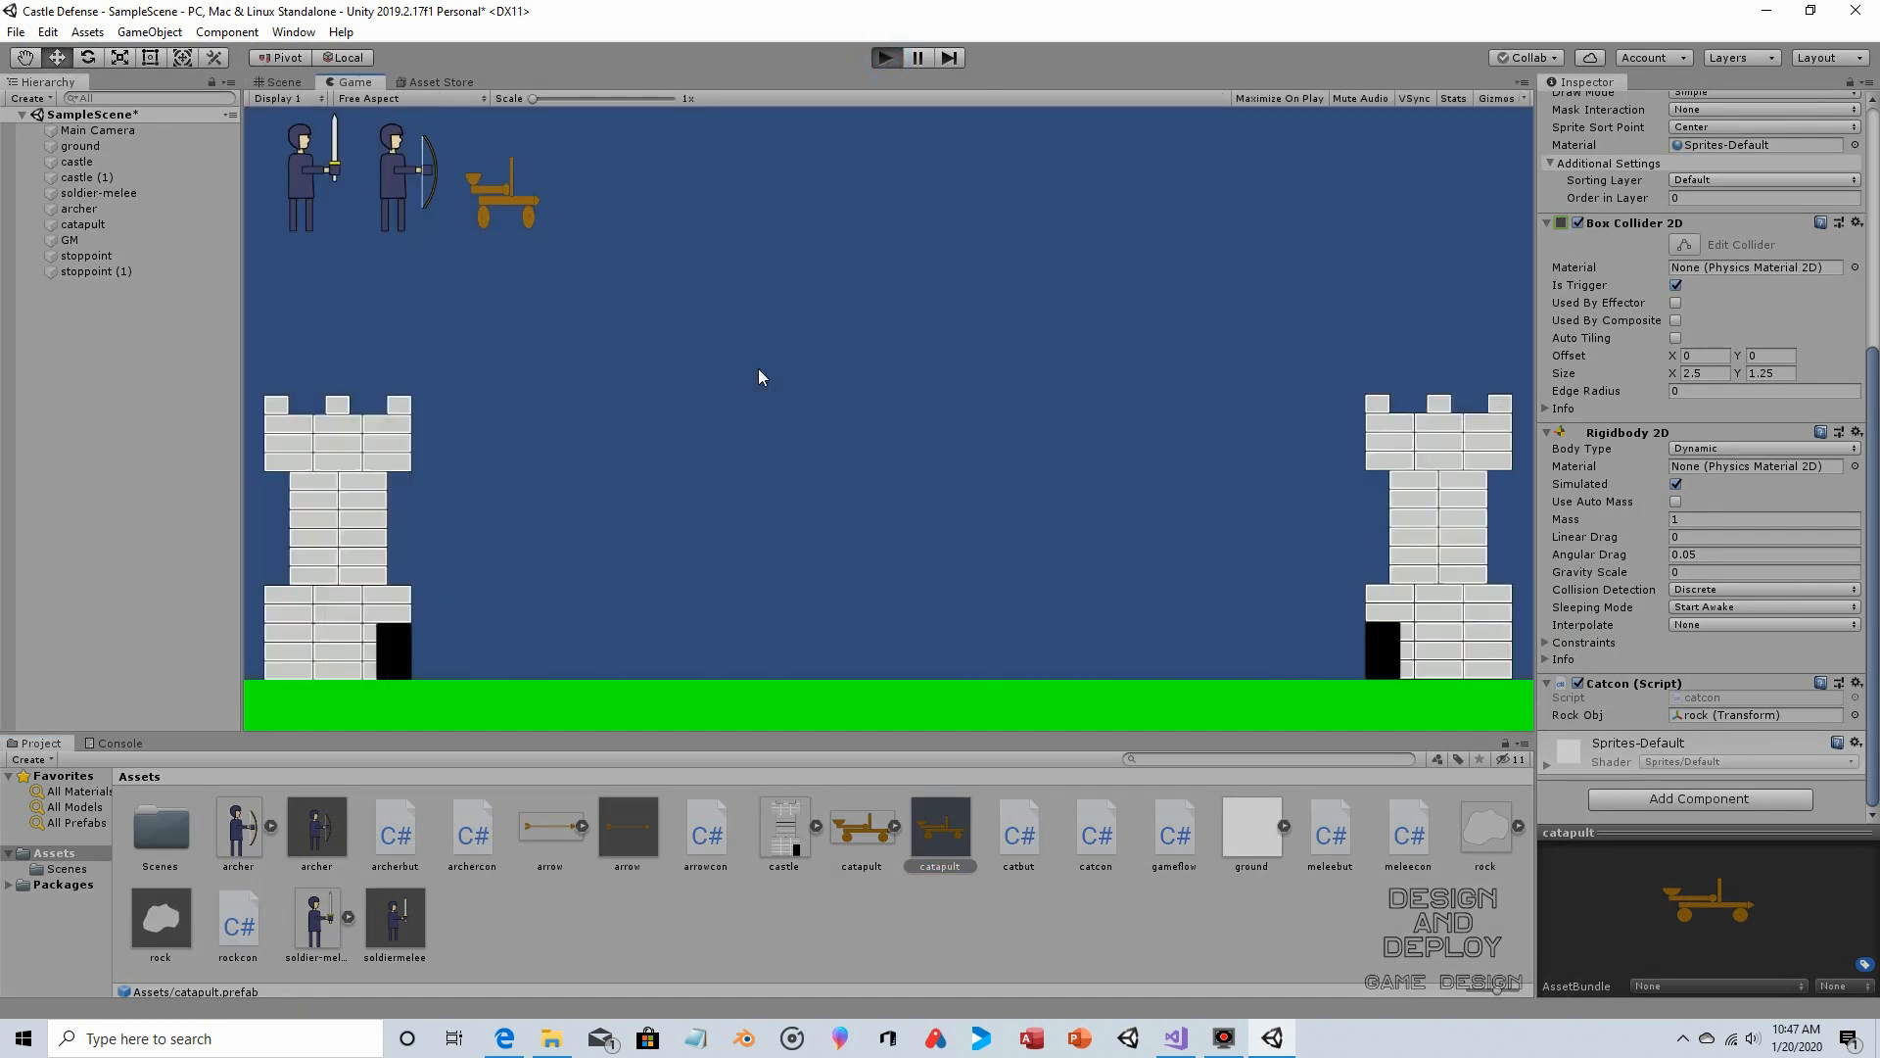
{"action": "left_click", "coordinate": [505, 196]}
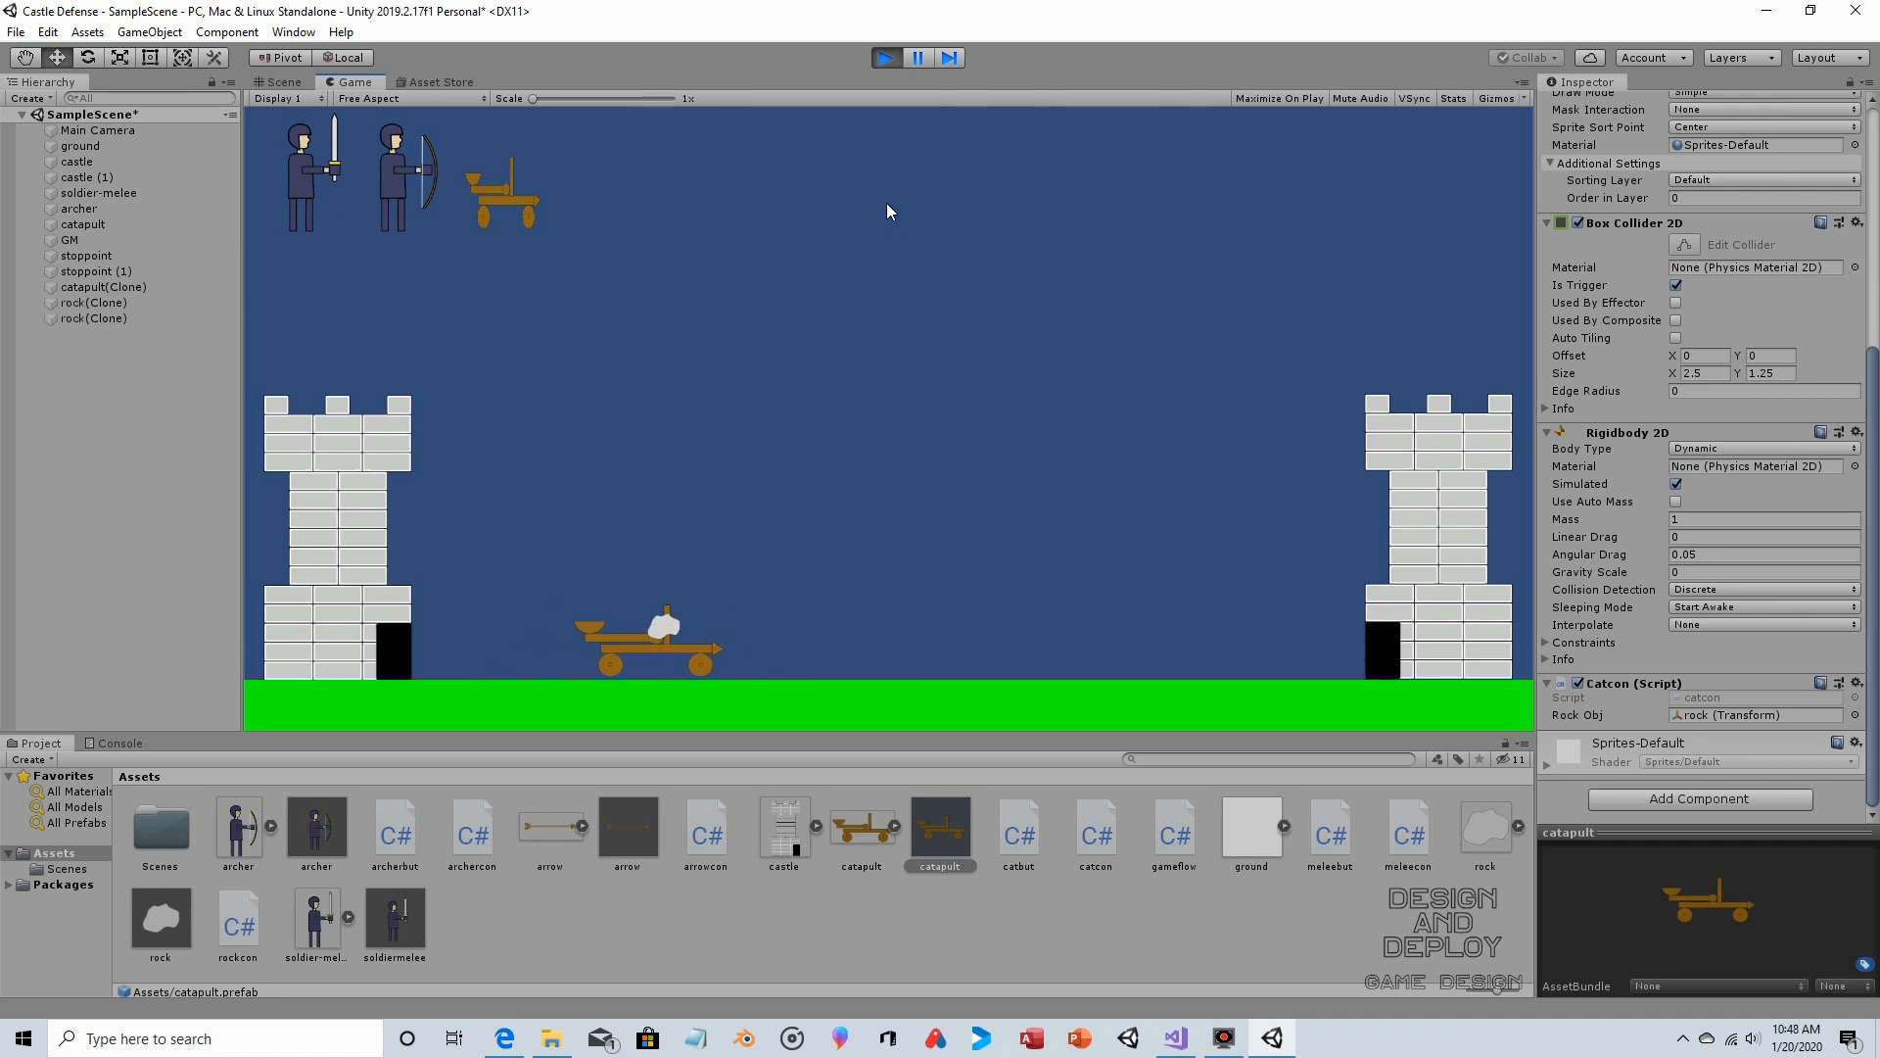
{"action": "left_click", "coordinate": [885, 57]}
{"action": "left_click", "coordinate": [1176, 1038]}
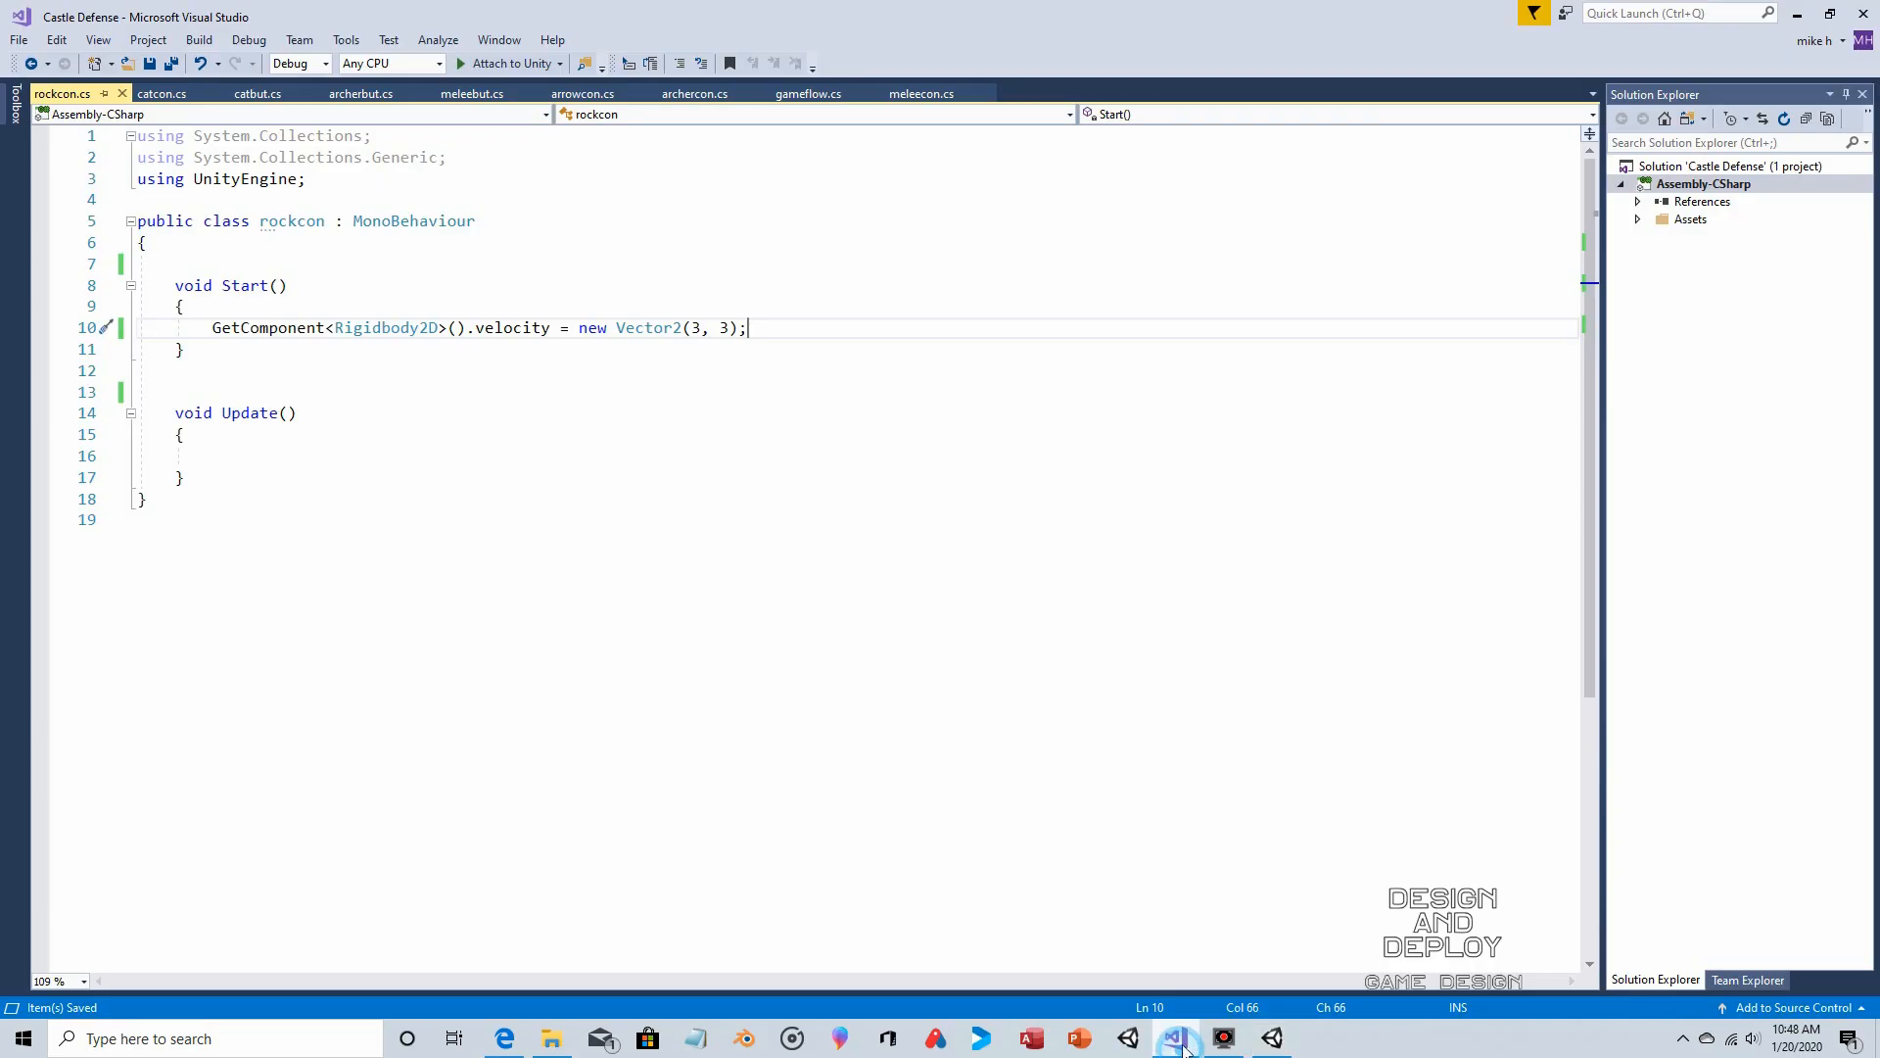
Change the rock's launch velocity in rockcon's Start method to new Vector2(5, 8) and save the script
{"action": "left_click", "coordinate": [699, 328]}
{"action": "key", "text": "BackSpace"}
{"action": "type", "text": "5"}
{"action": "key", "text": "Right"}
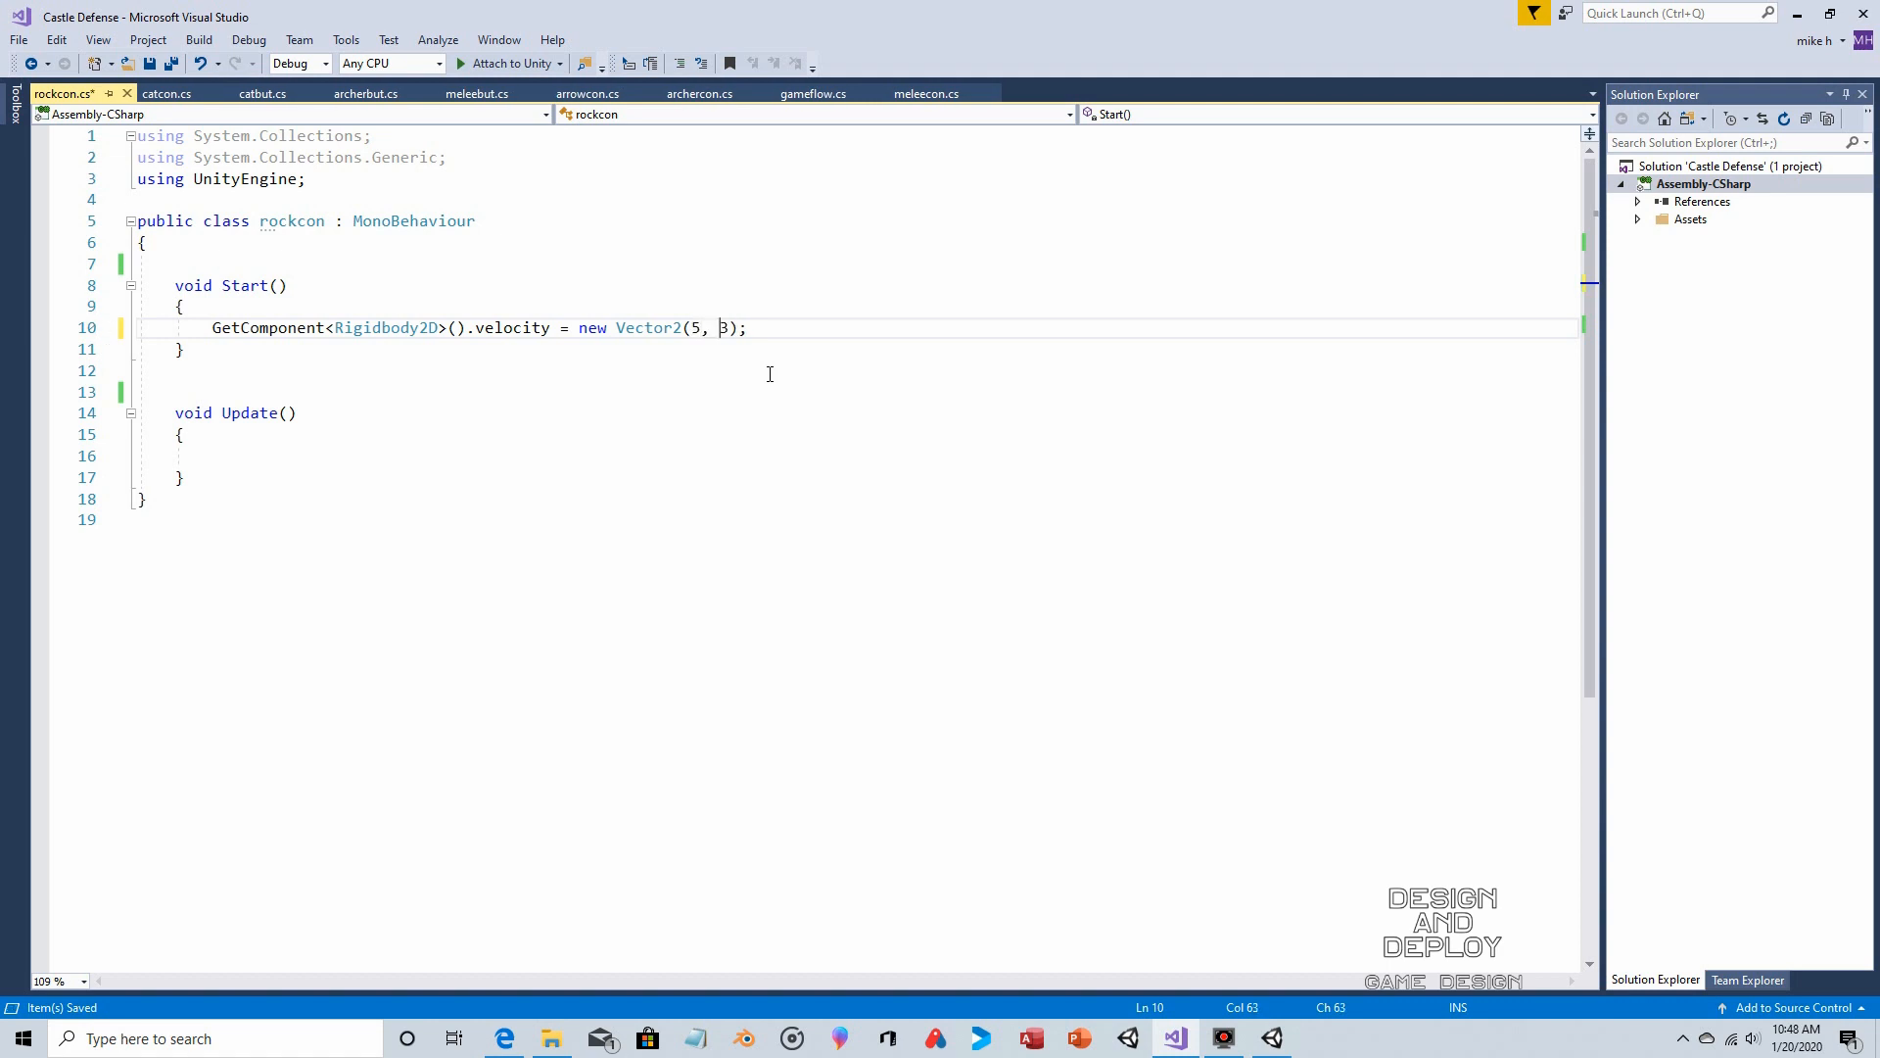
{"action": "key", "text": "Delete"}
{"action": "type", "text": "8"}
{"action": "left_click", "coordinate": [150, 64]}
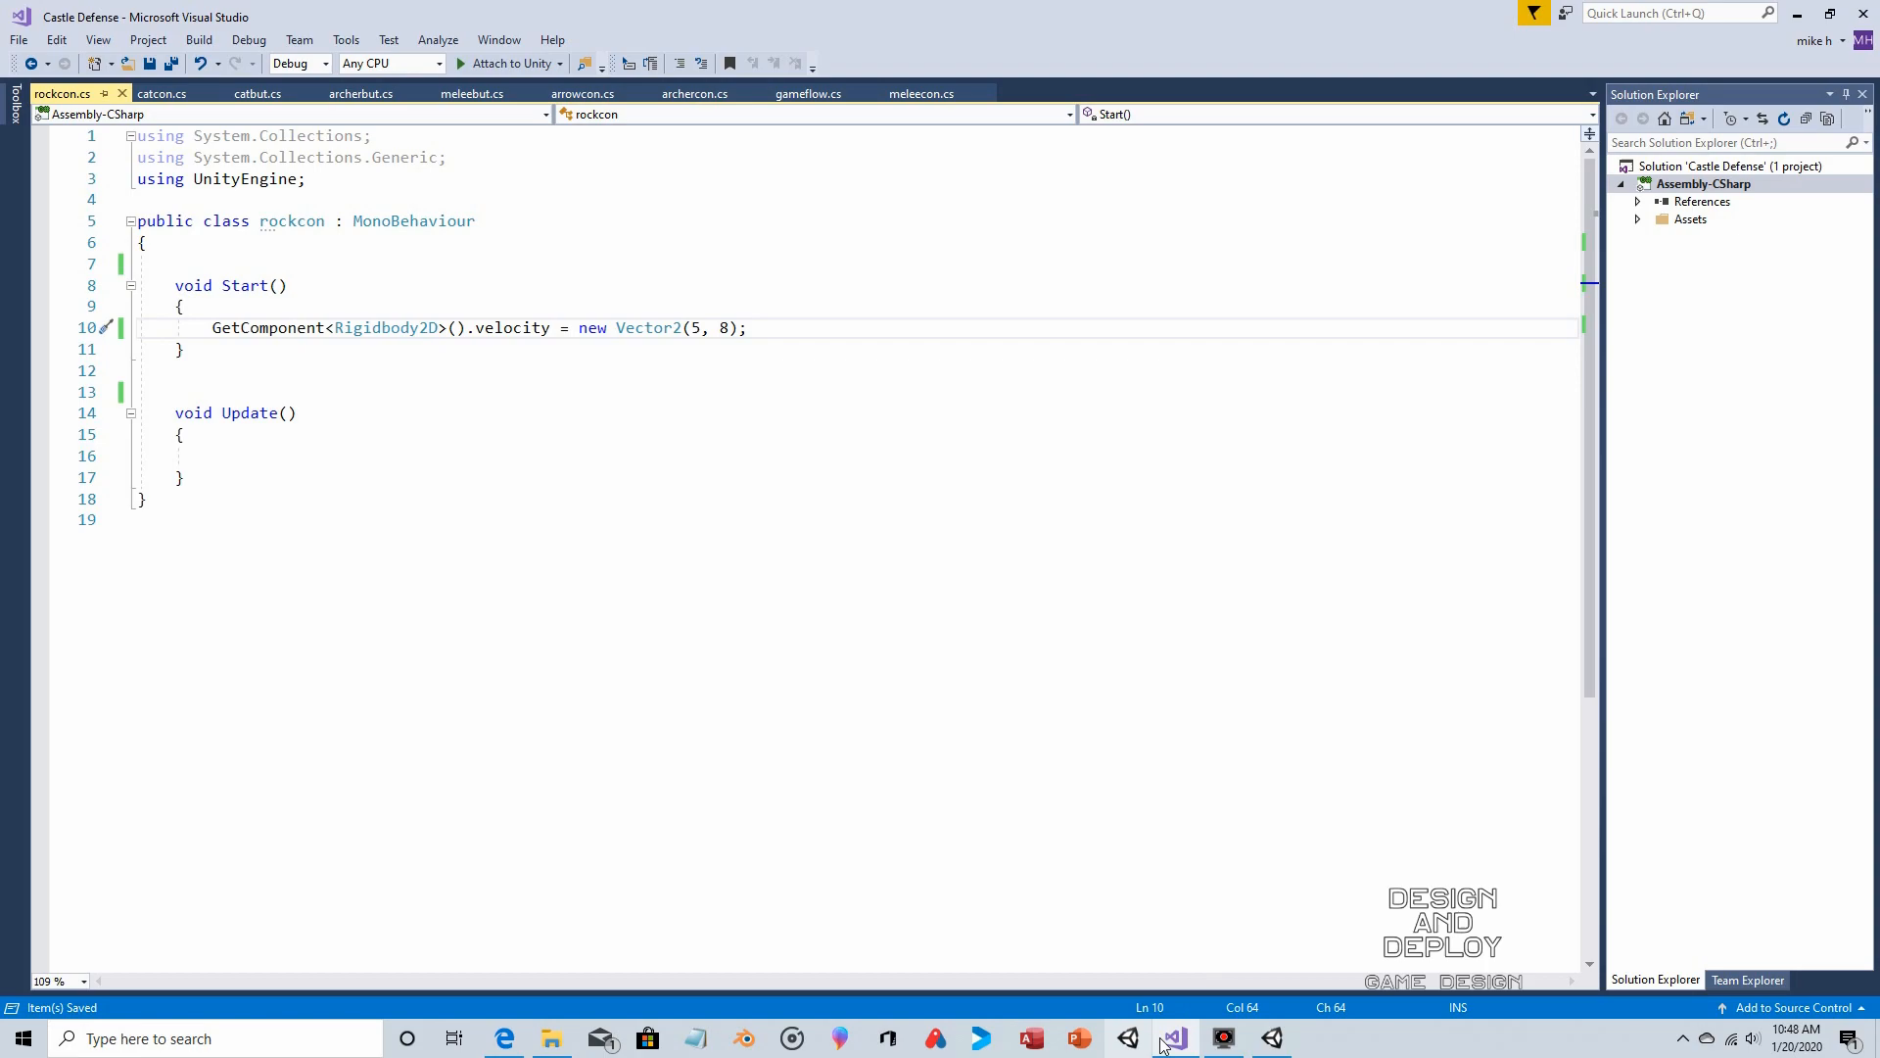
Play-test the scene in Unity by spawning a catapult to watch the rocks' arc, and return to rockcon in Visual Studio
{"action": "left_click", "coordinate": [1272, 1038]}
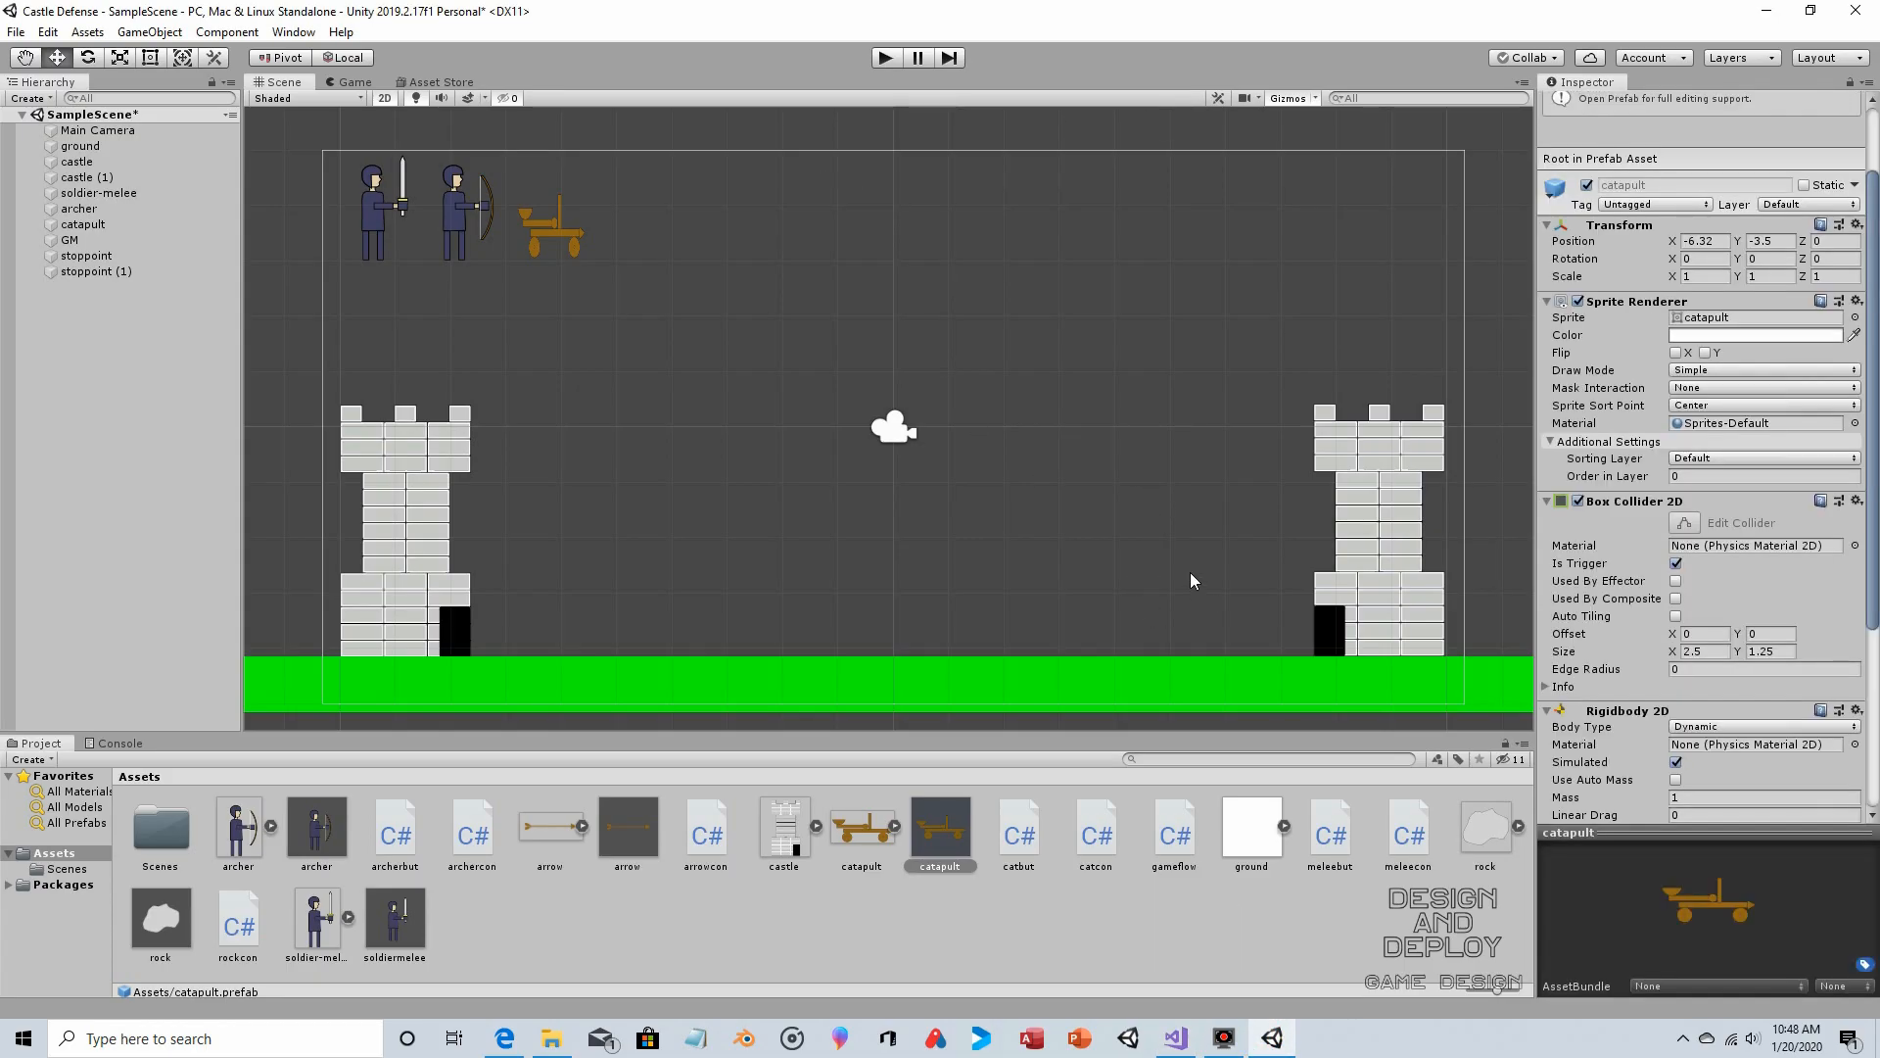
{"action": "left_click", "coordinate": [1176, 1038]}
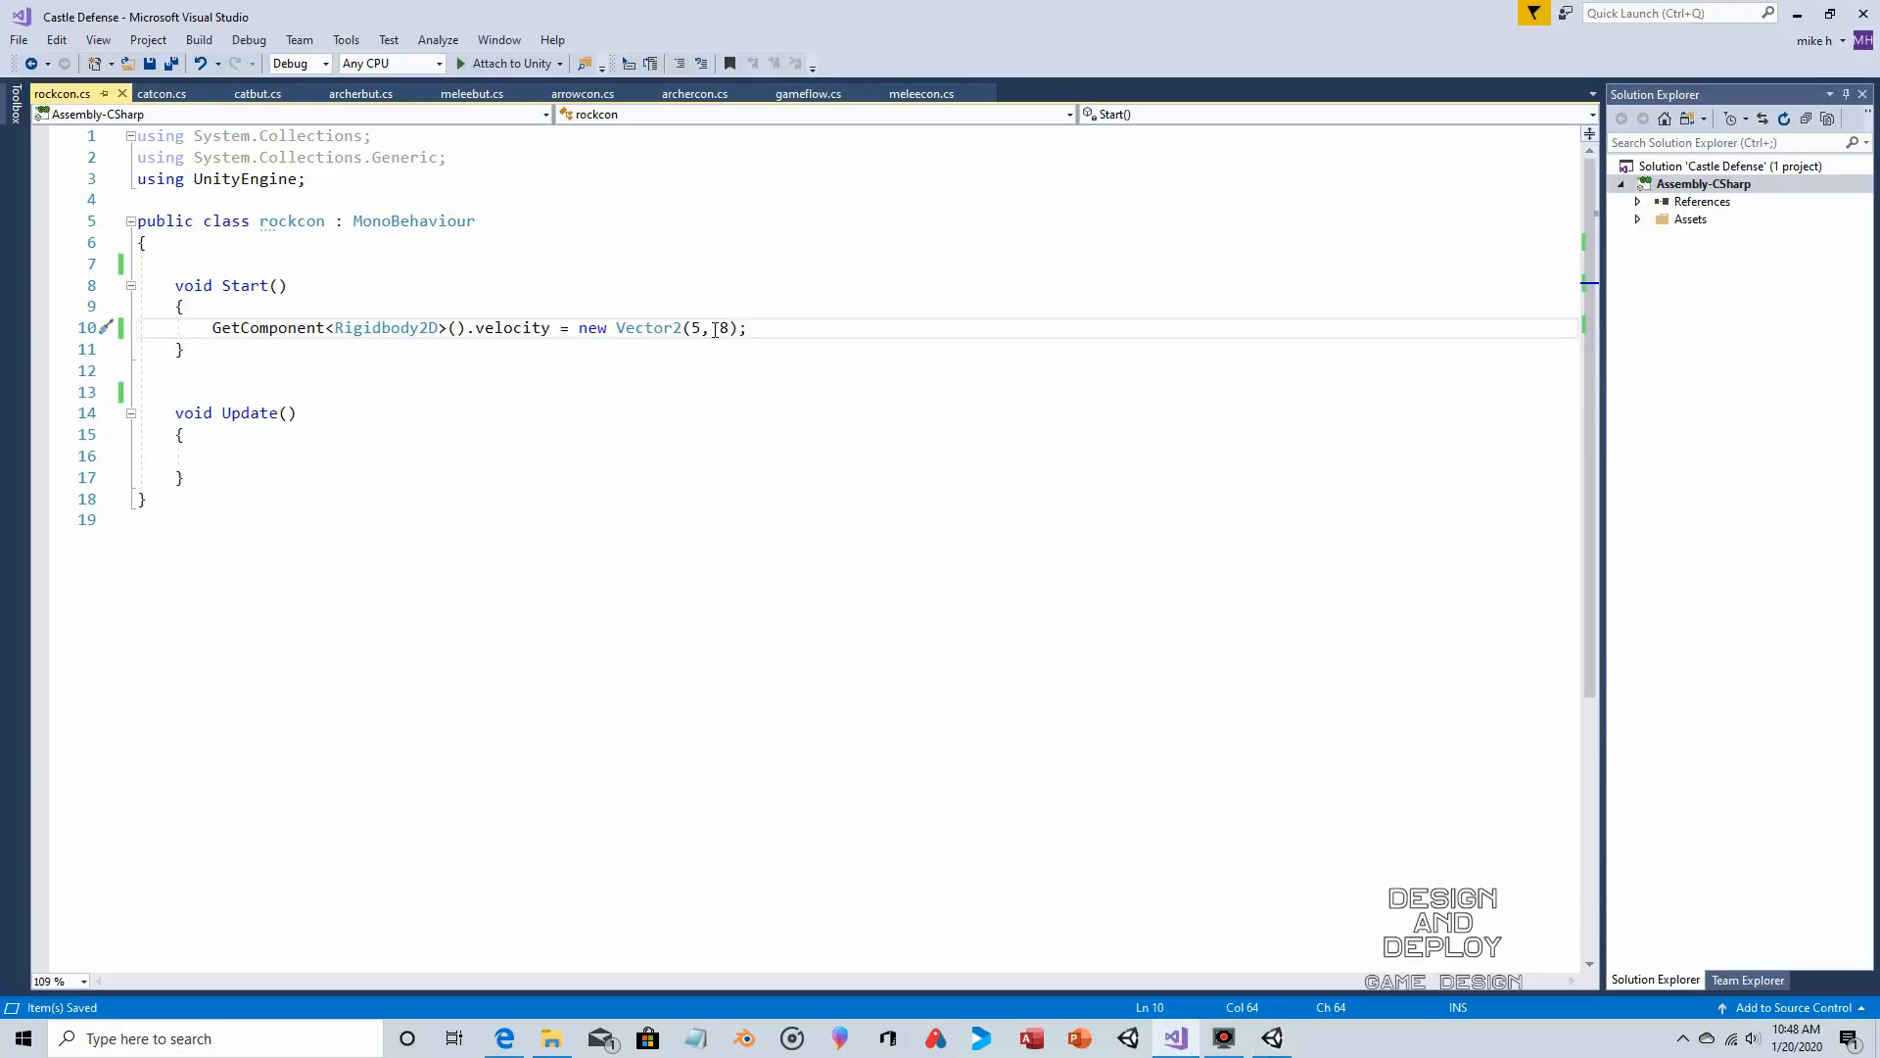
{"action": "left_click", "coordinate": [1272, 1038]}
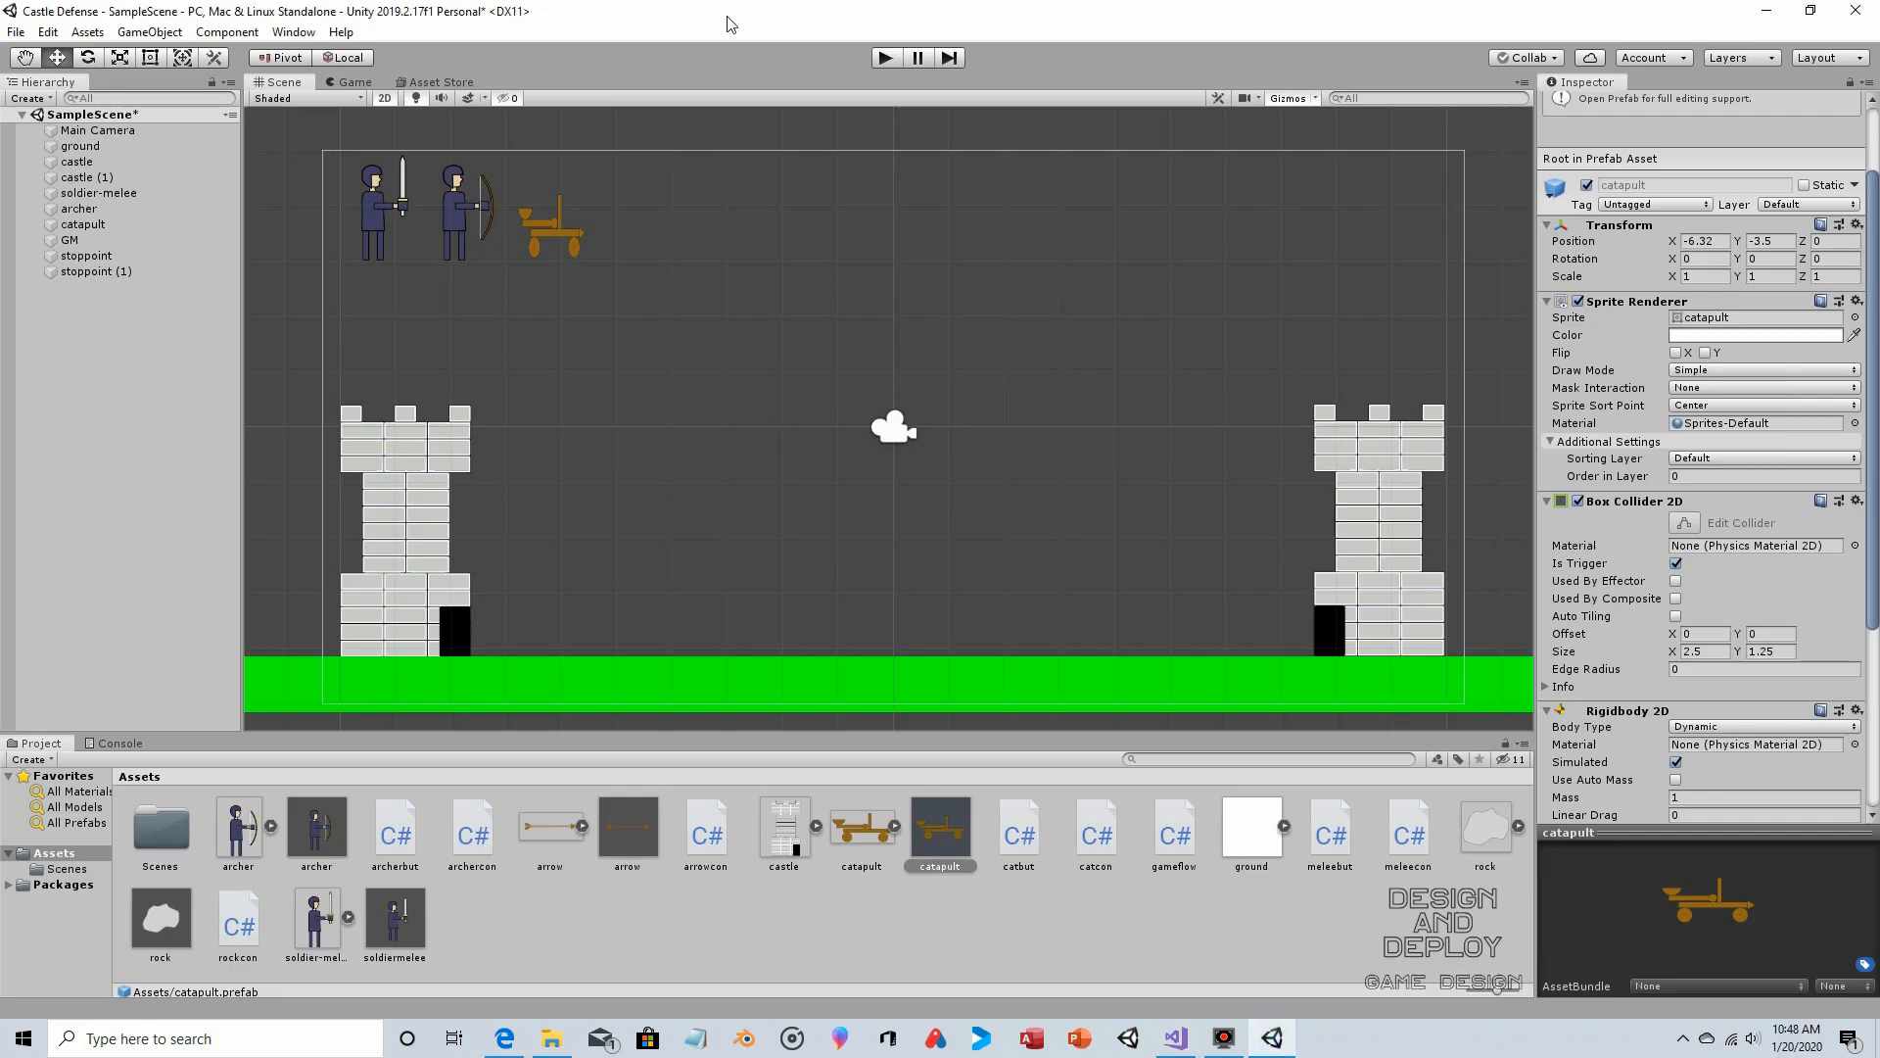
{"action": "left_click", "coordinate": [885, 59]}
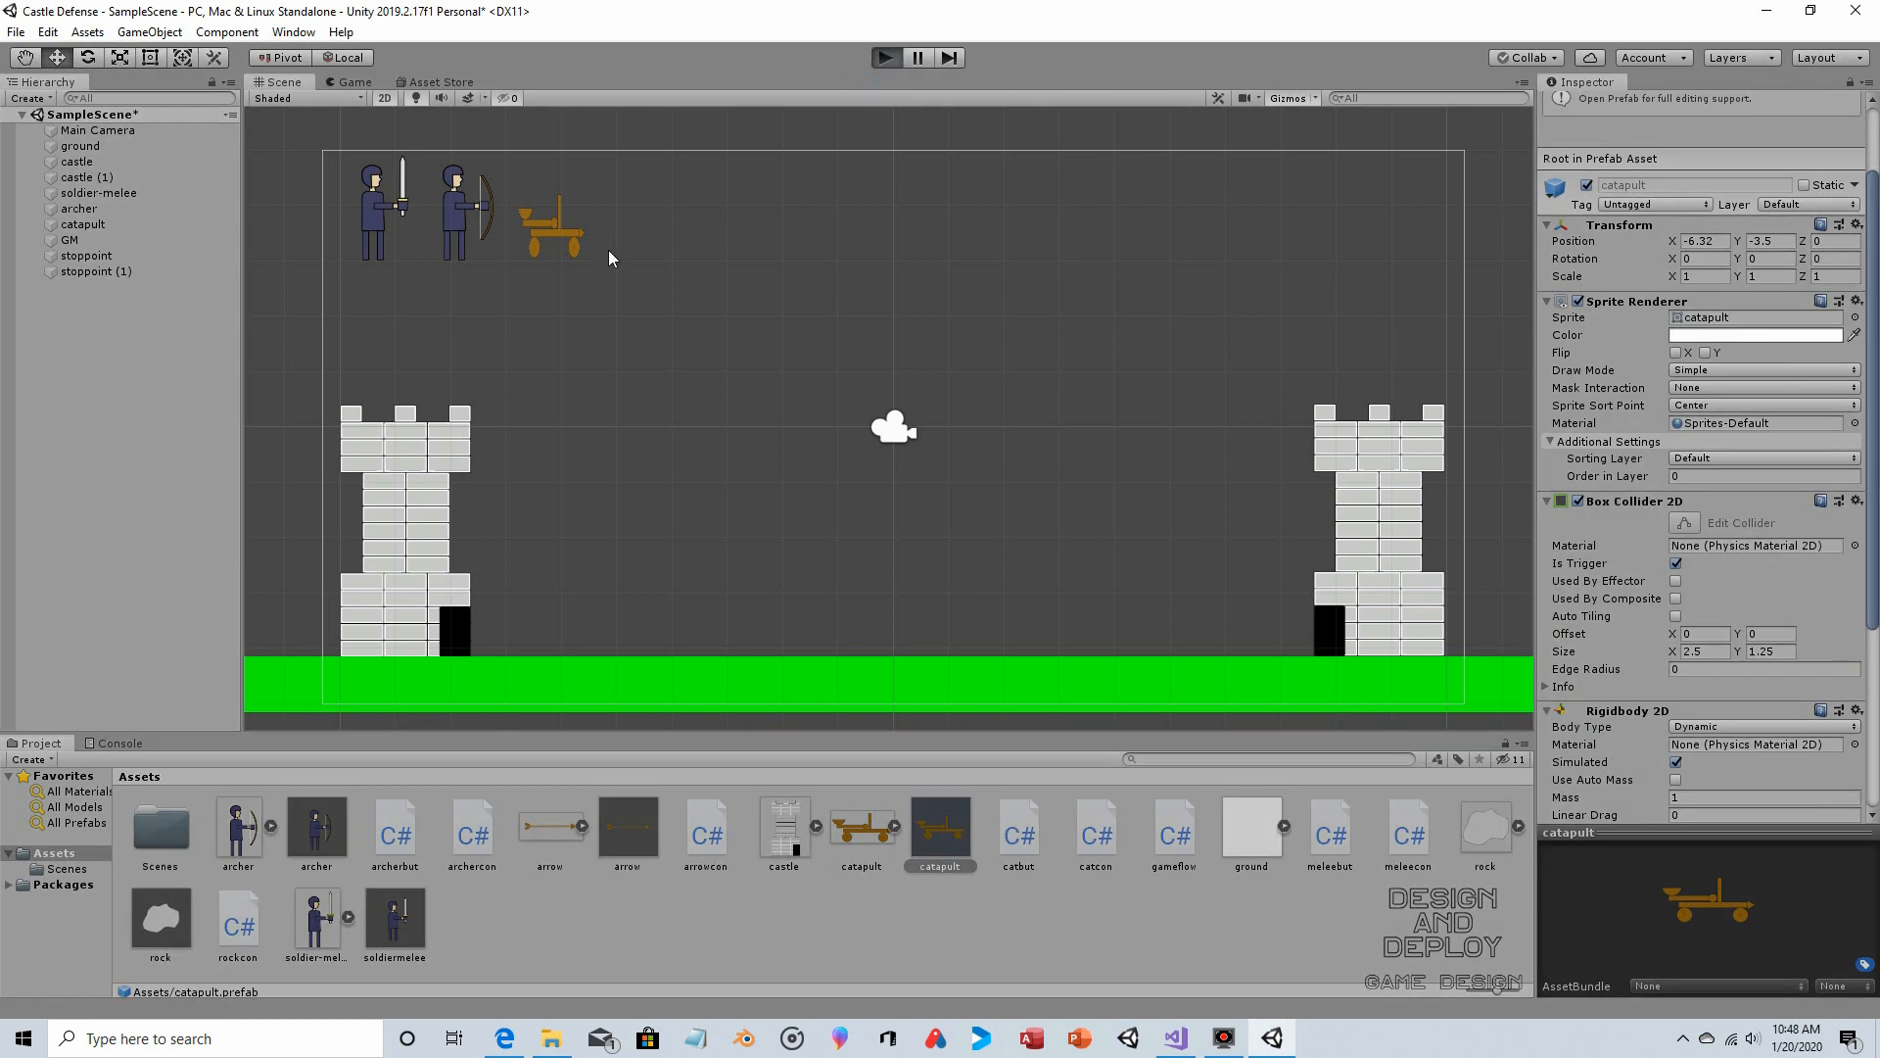
{"action": "left_click", "coordinate": [507, 201]}
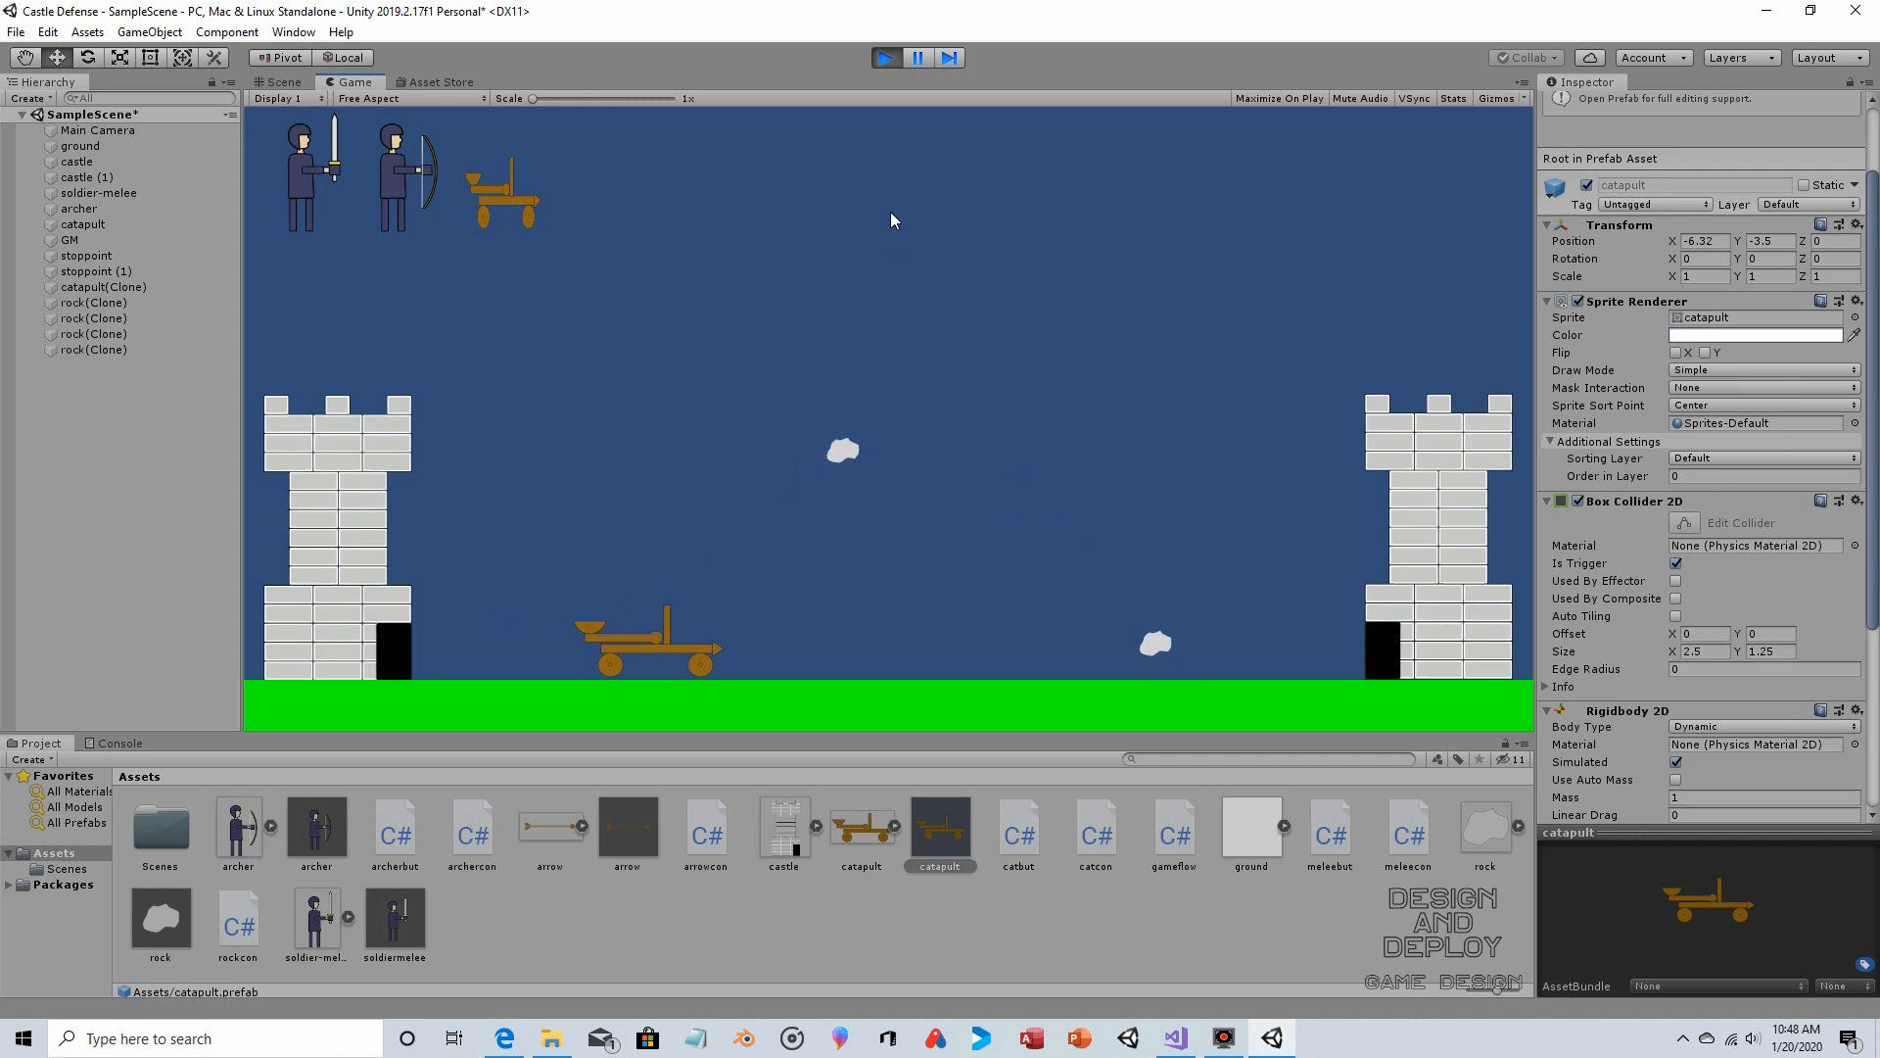
{"action": "key", "text": "ctrl+p"}
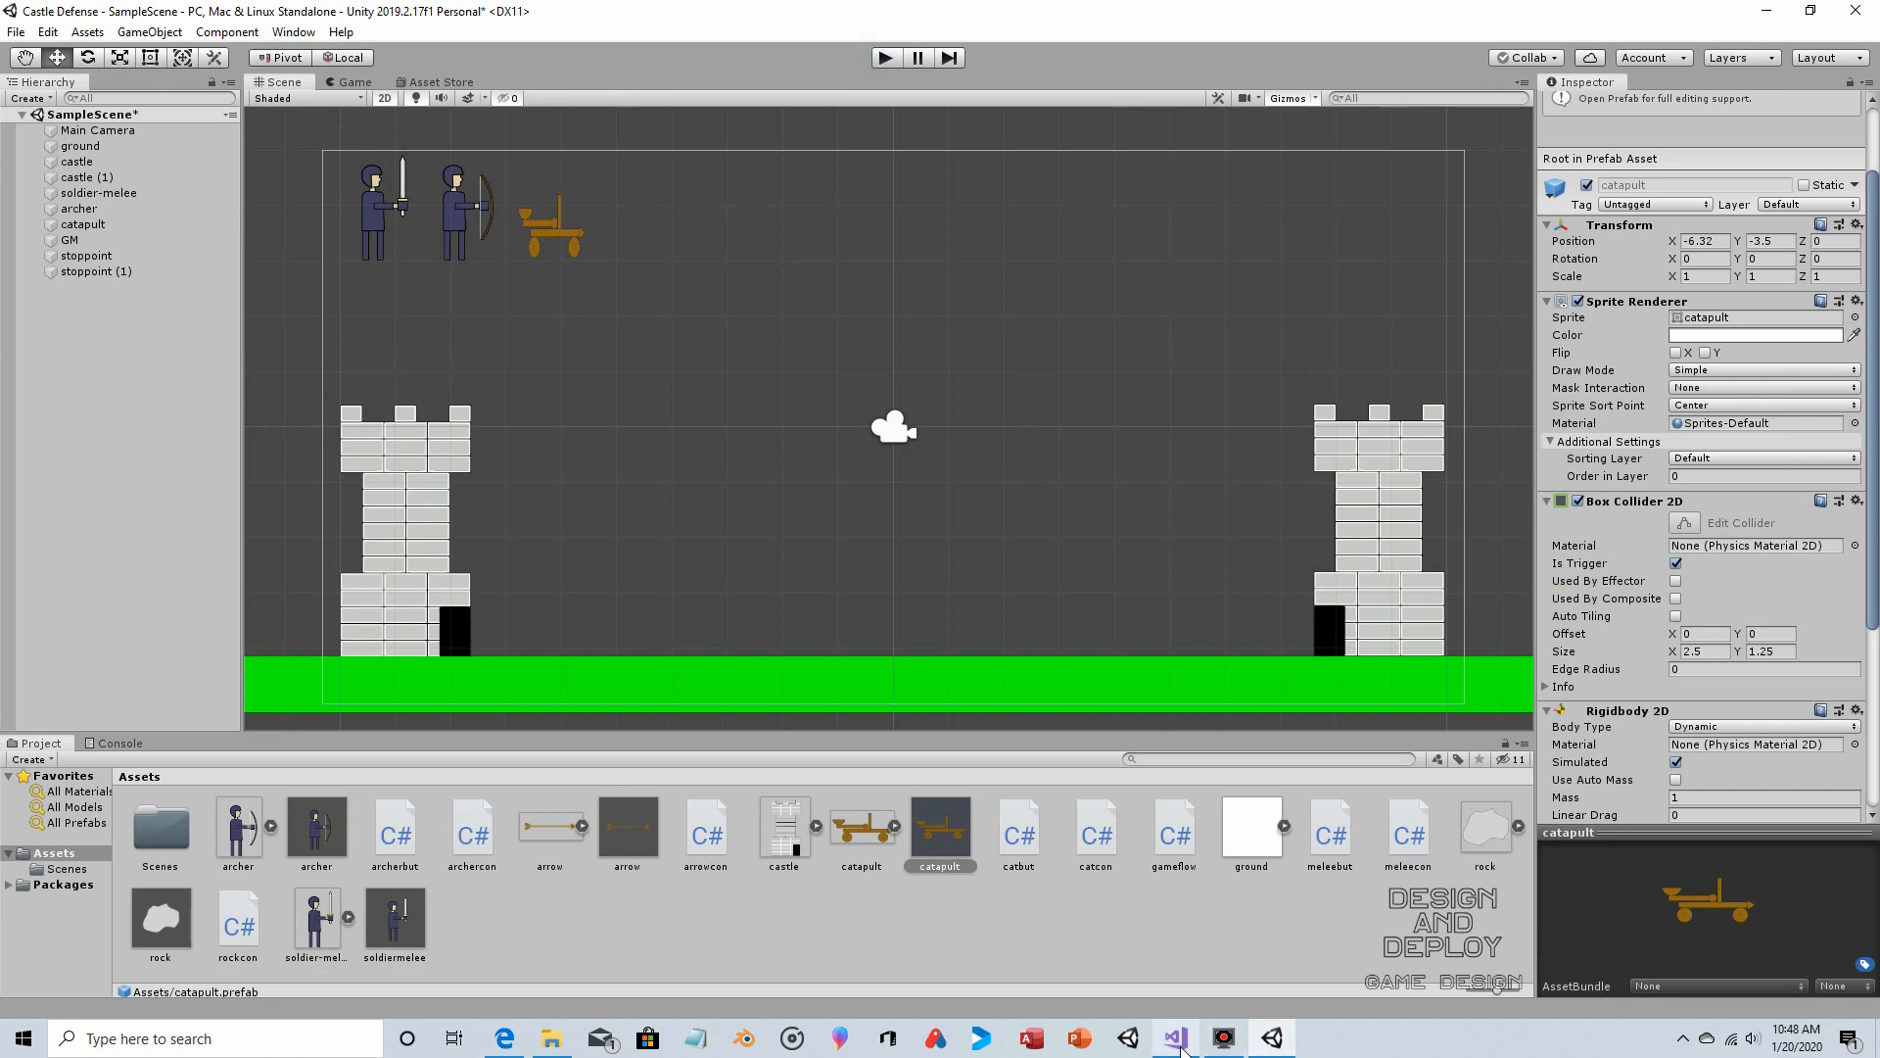
{"action": "left_click", "coordinate": [1178, 1040]}
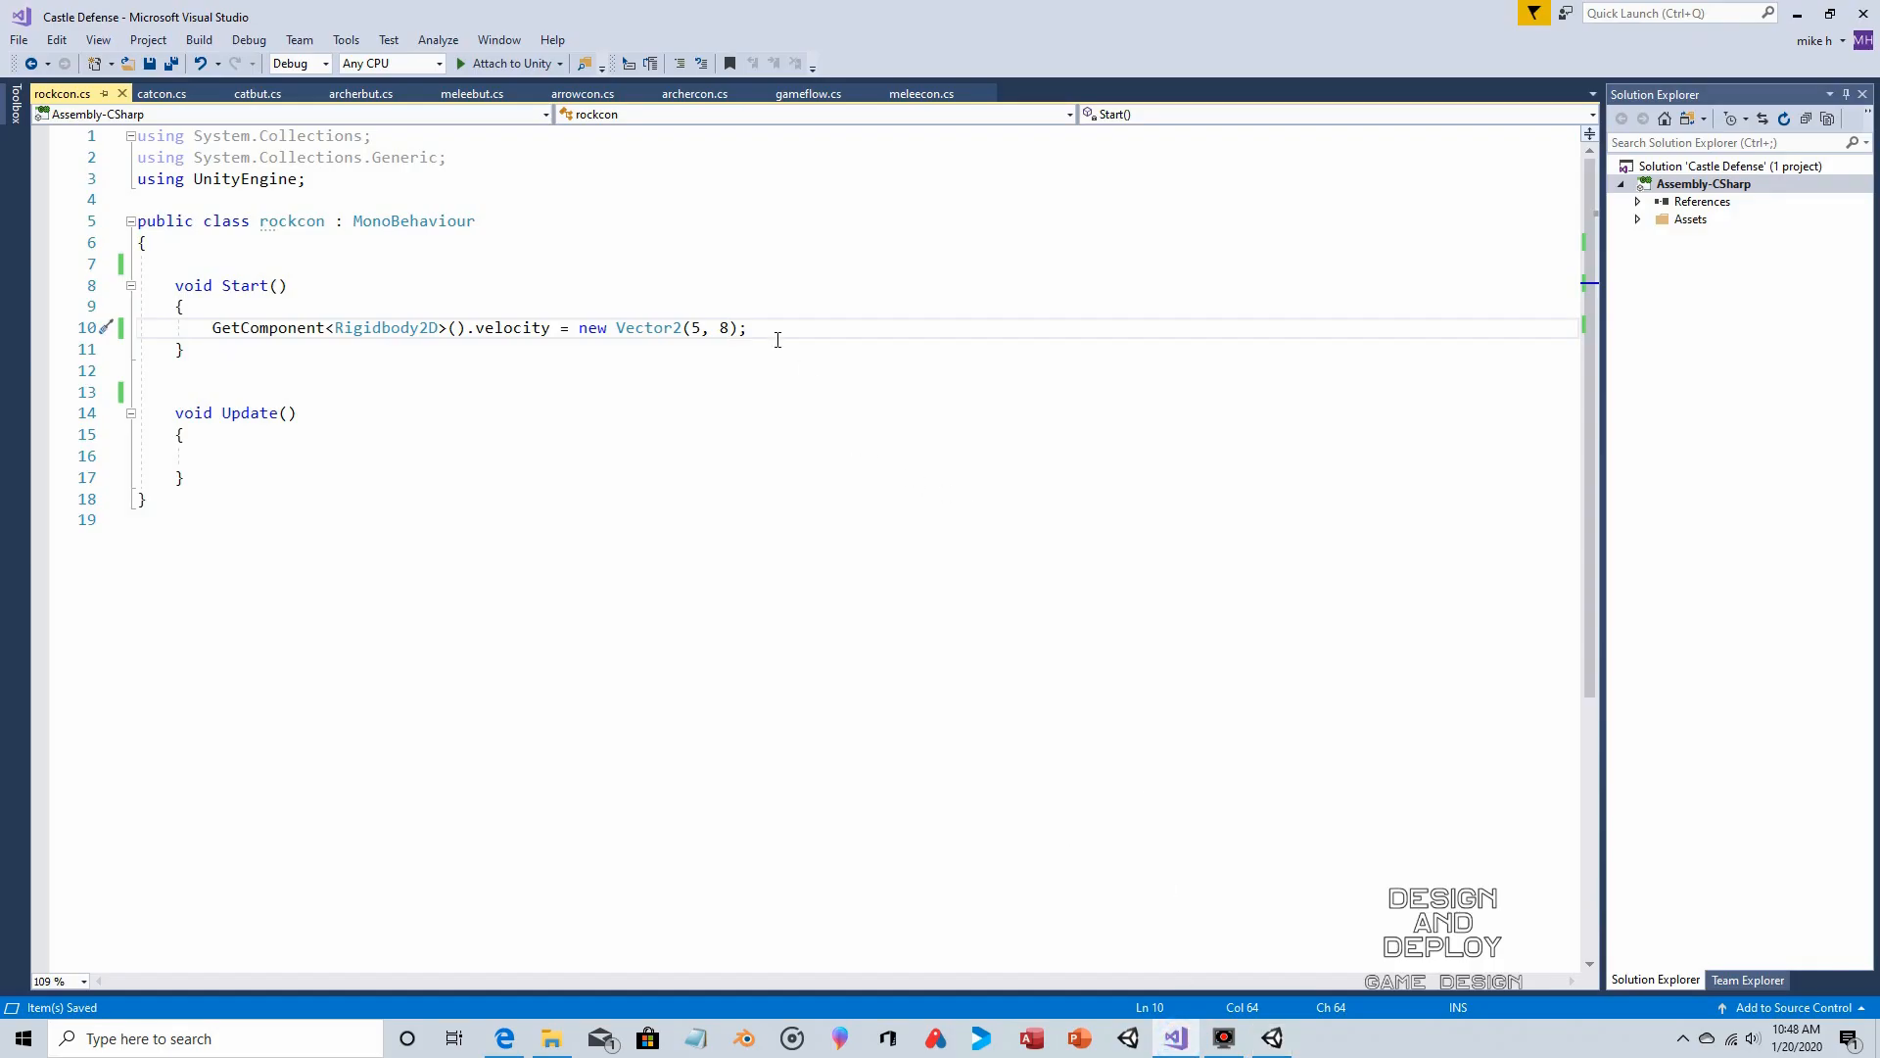
Raise the rock's launch velocity in rockcon to new Vector2(6, 9) and save the script
{"action": "key", "text": "BackSpace"}
{"action": "type", "text": "9"}
{"action": "key", "text": "Left"}
{"action": "key", "text": "Left"}
{"action": "key", "text": "Left"}
{"action": "key", "text": "BackSpace"}
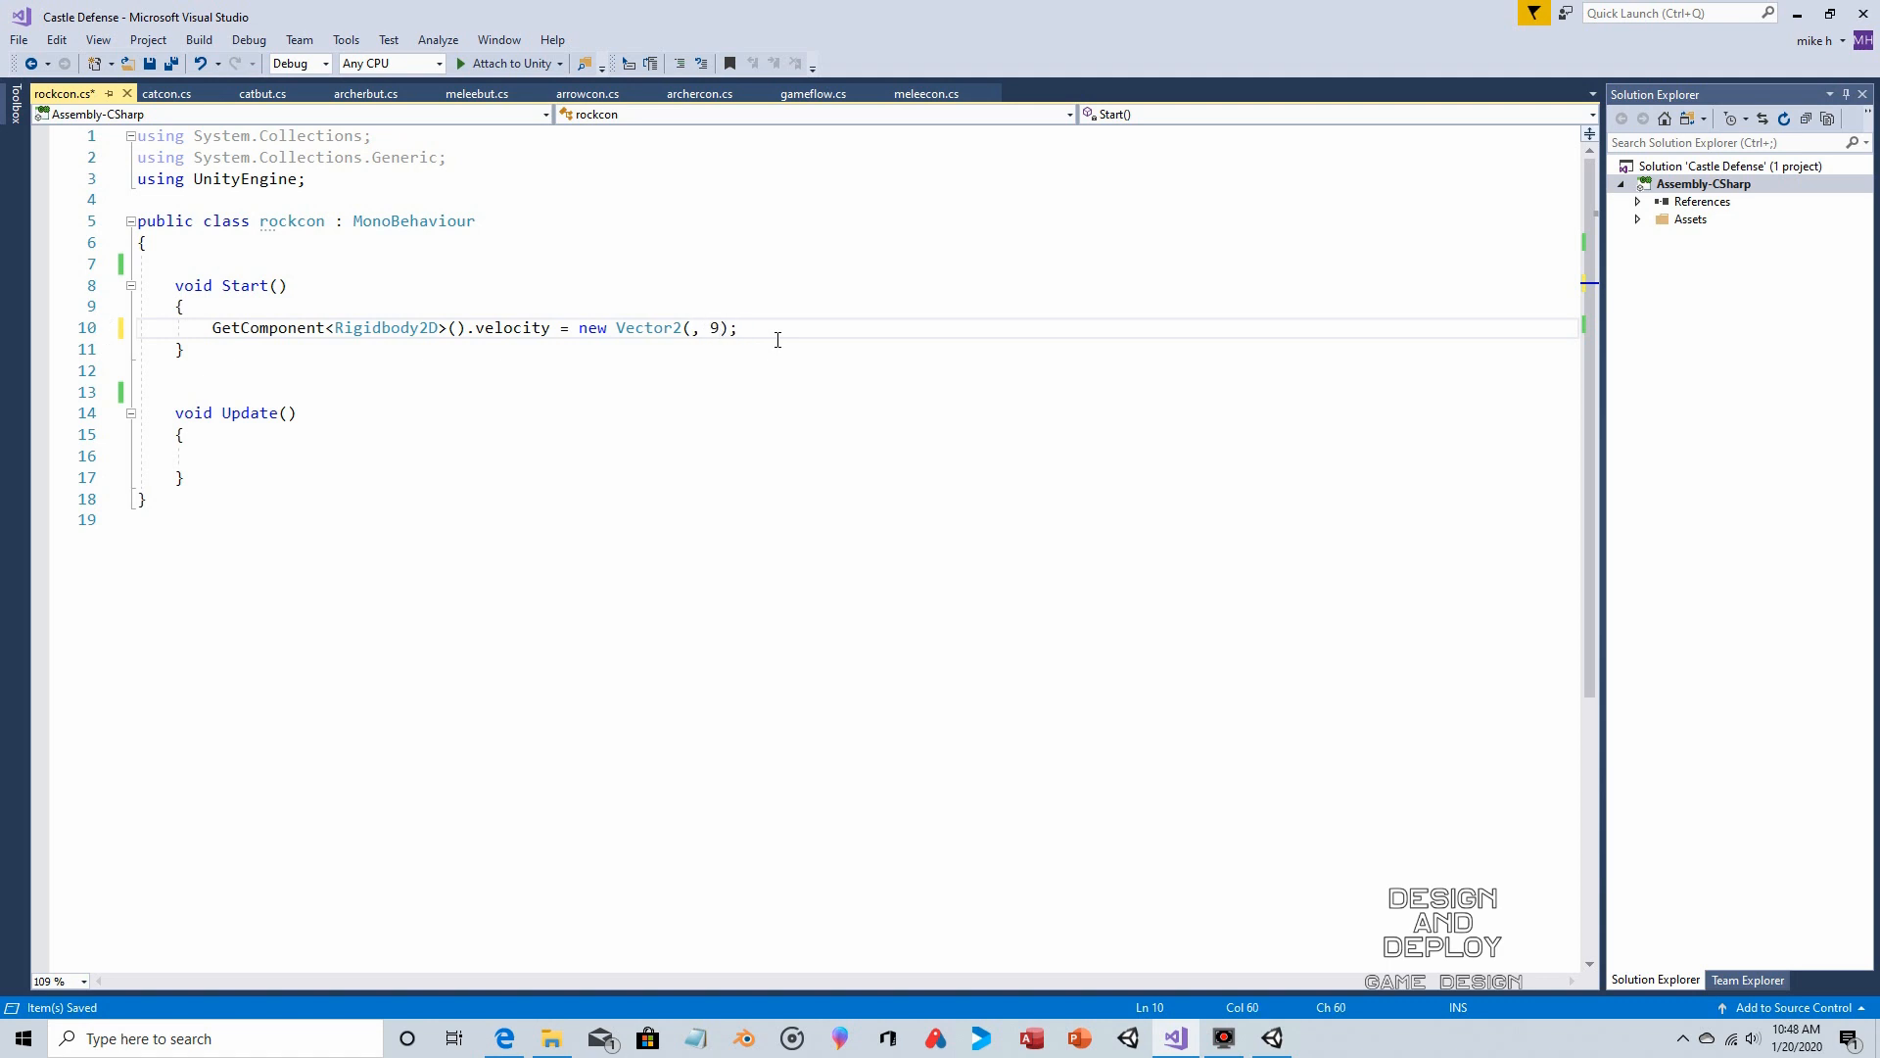
{"action": "type", "text": "6"}
{"action": "left_click", "coordinate": [149, 64]}
Switch to Unity, play-test the stronger rock launch with a spawned catapult, stop the game and return to Visual Studio
{"action": "left_click", "coordinate": [1272, 1038]}
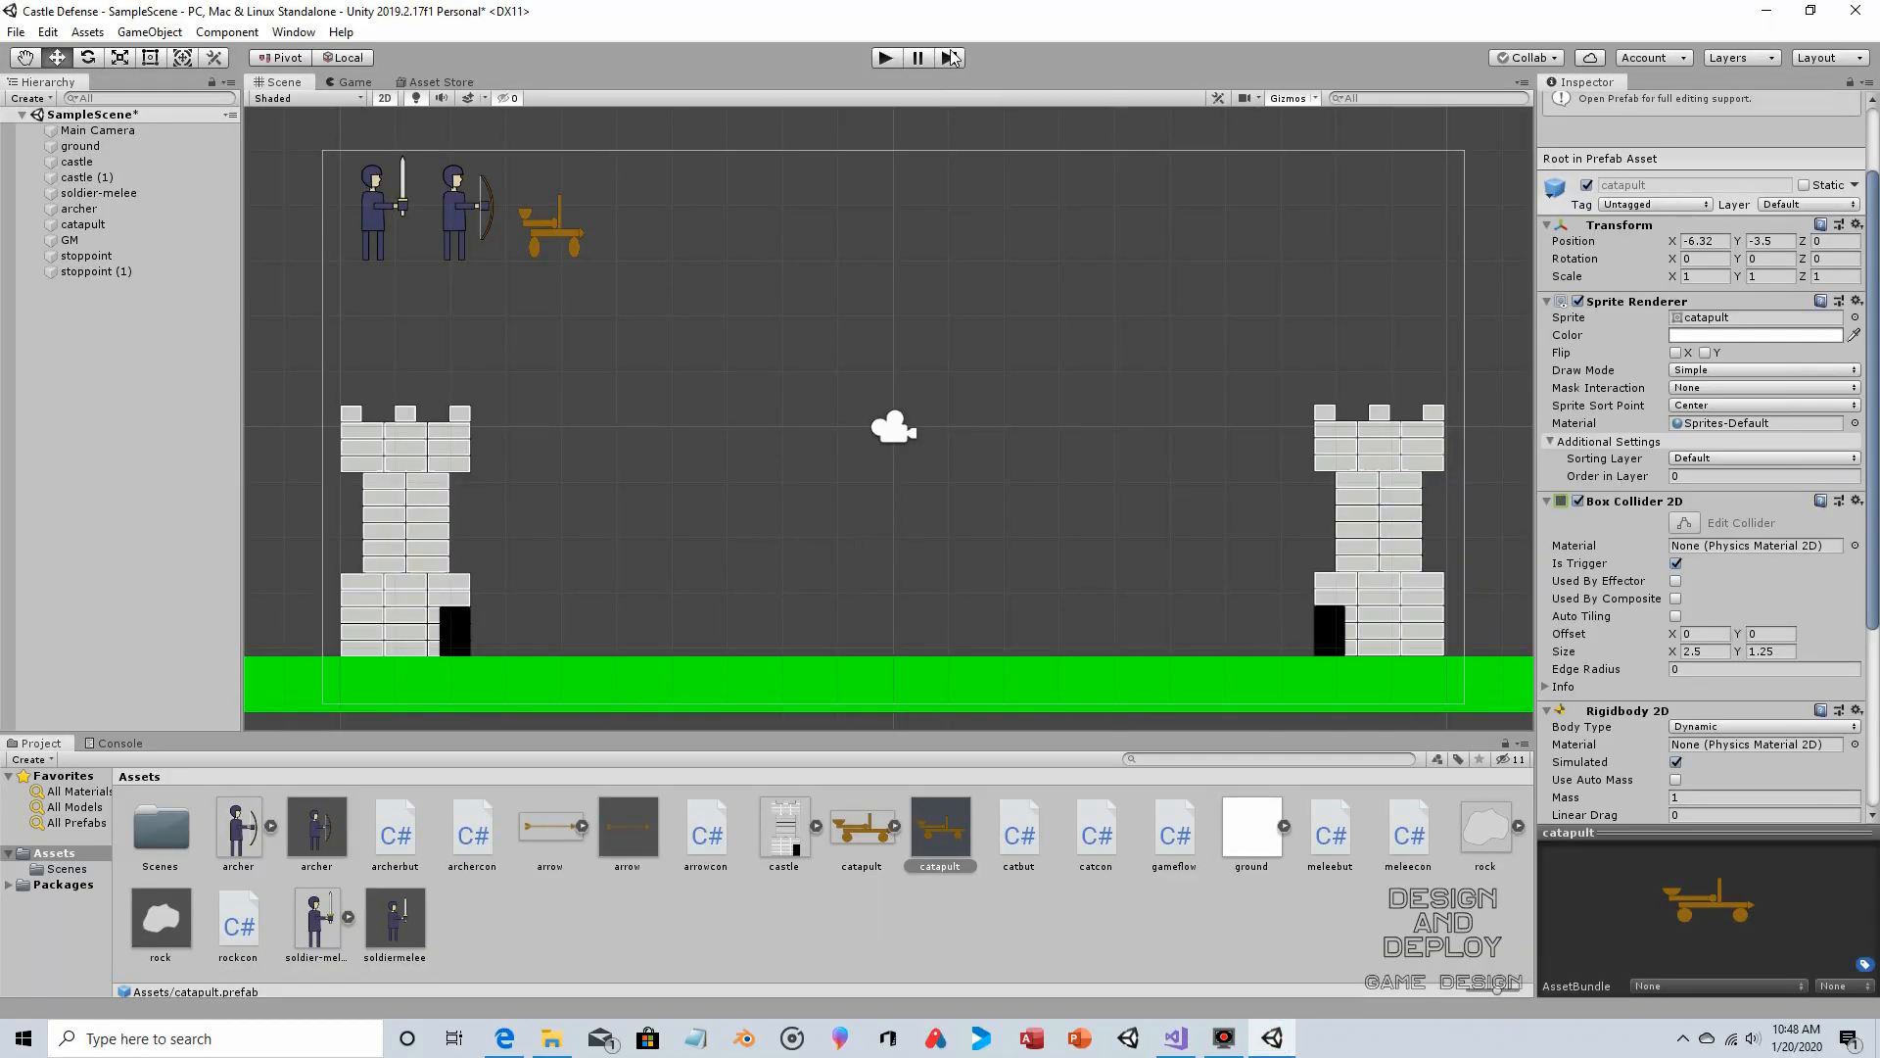
{"action": "left_click", "coordinate": [884, 57]}
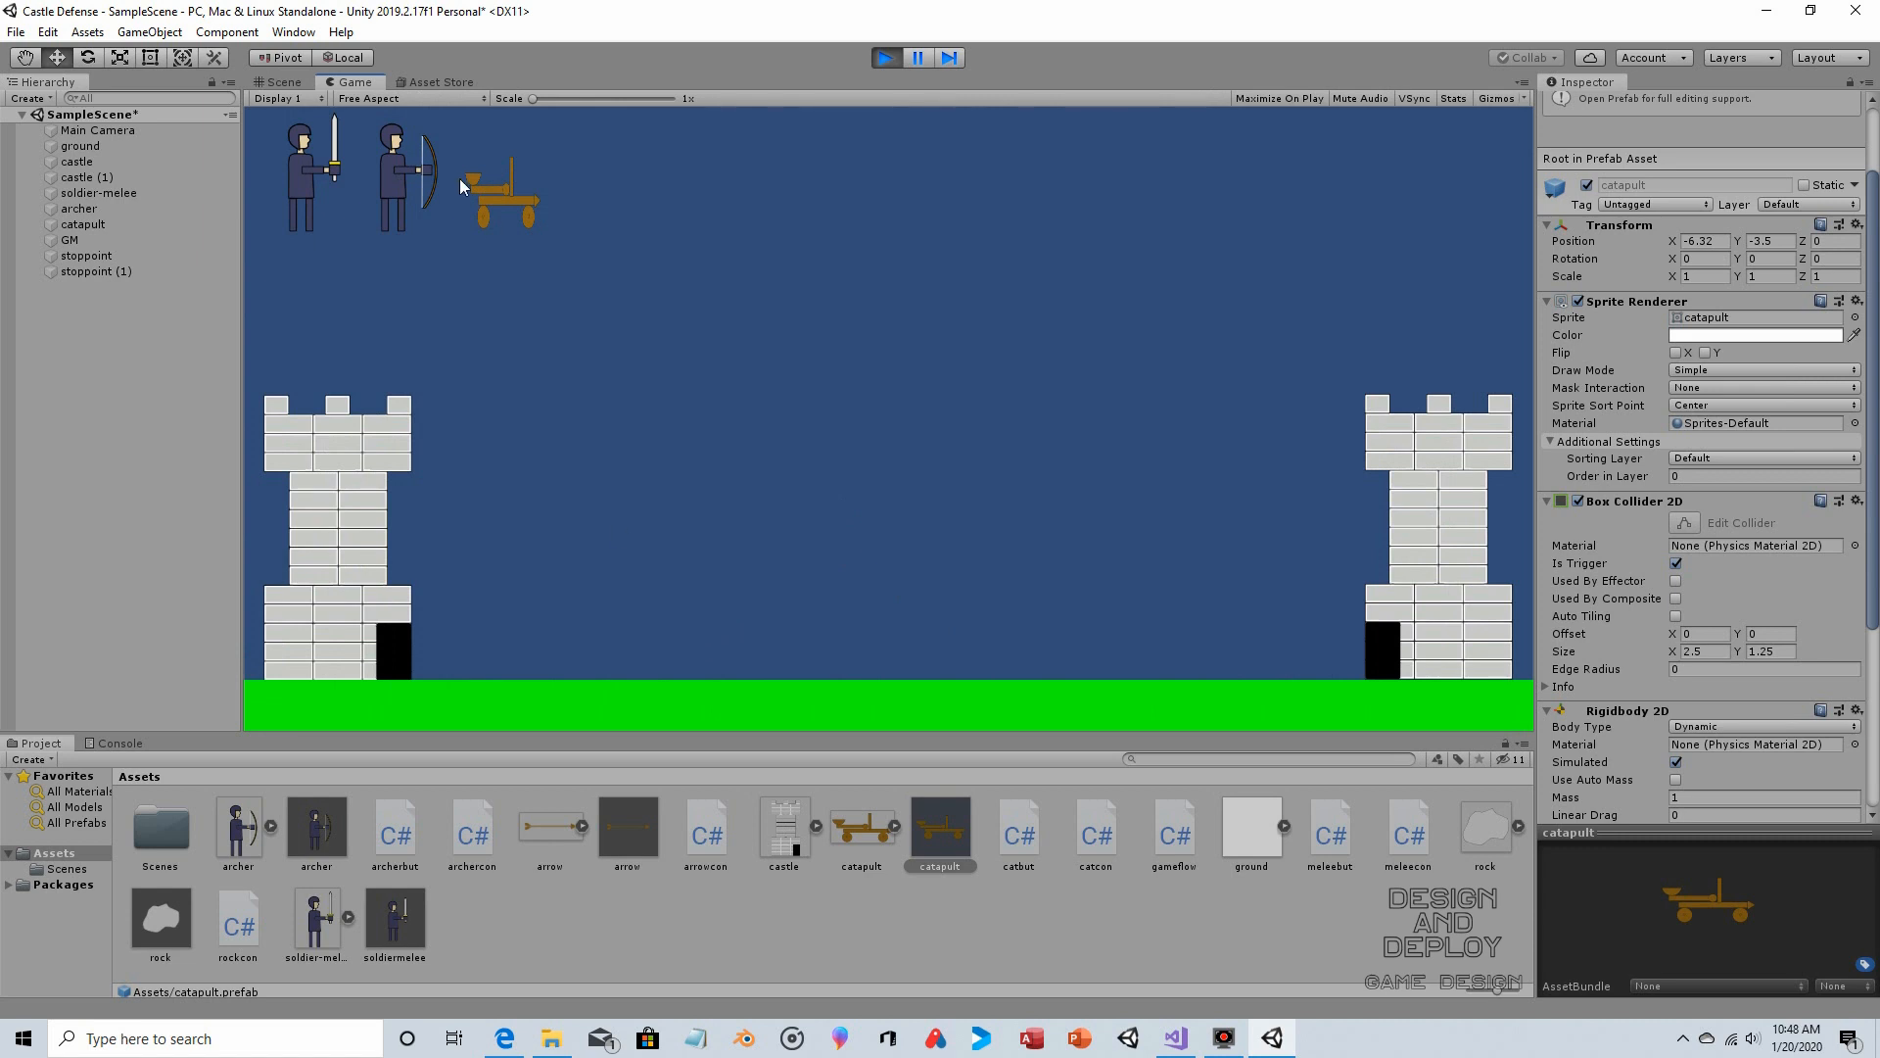
{"action": "left_click", "coordinate": [468, 186]}
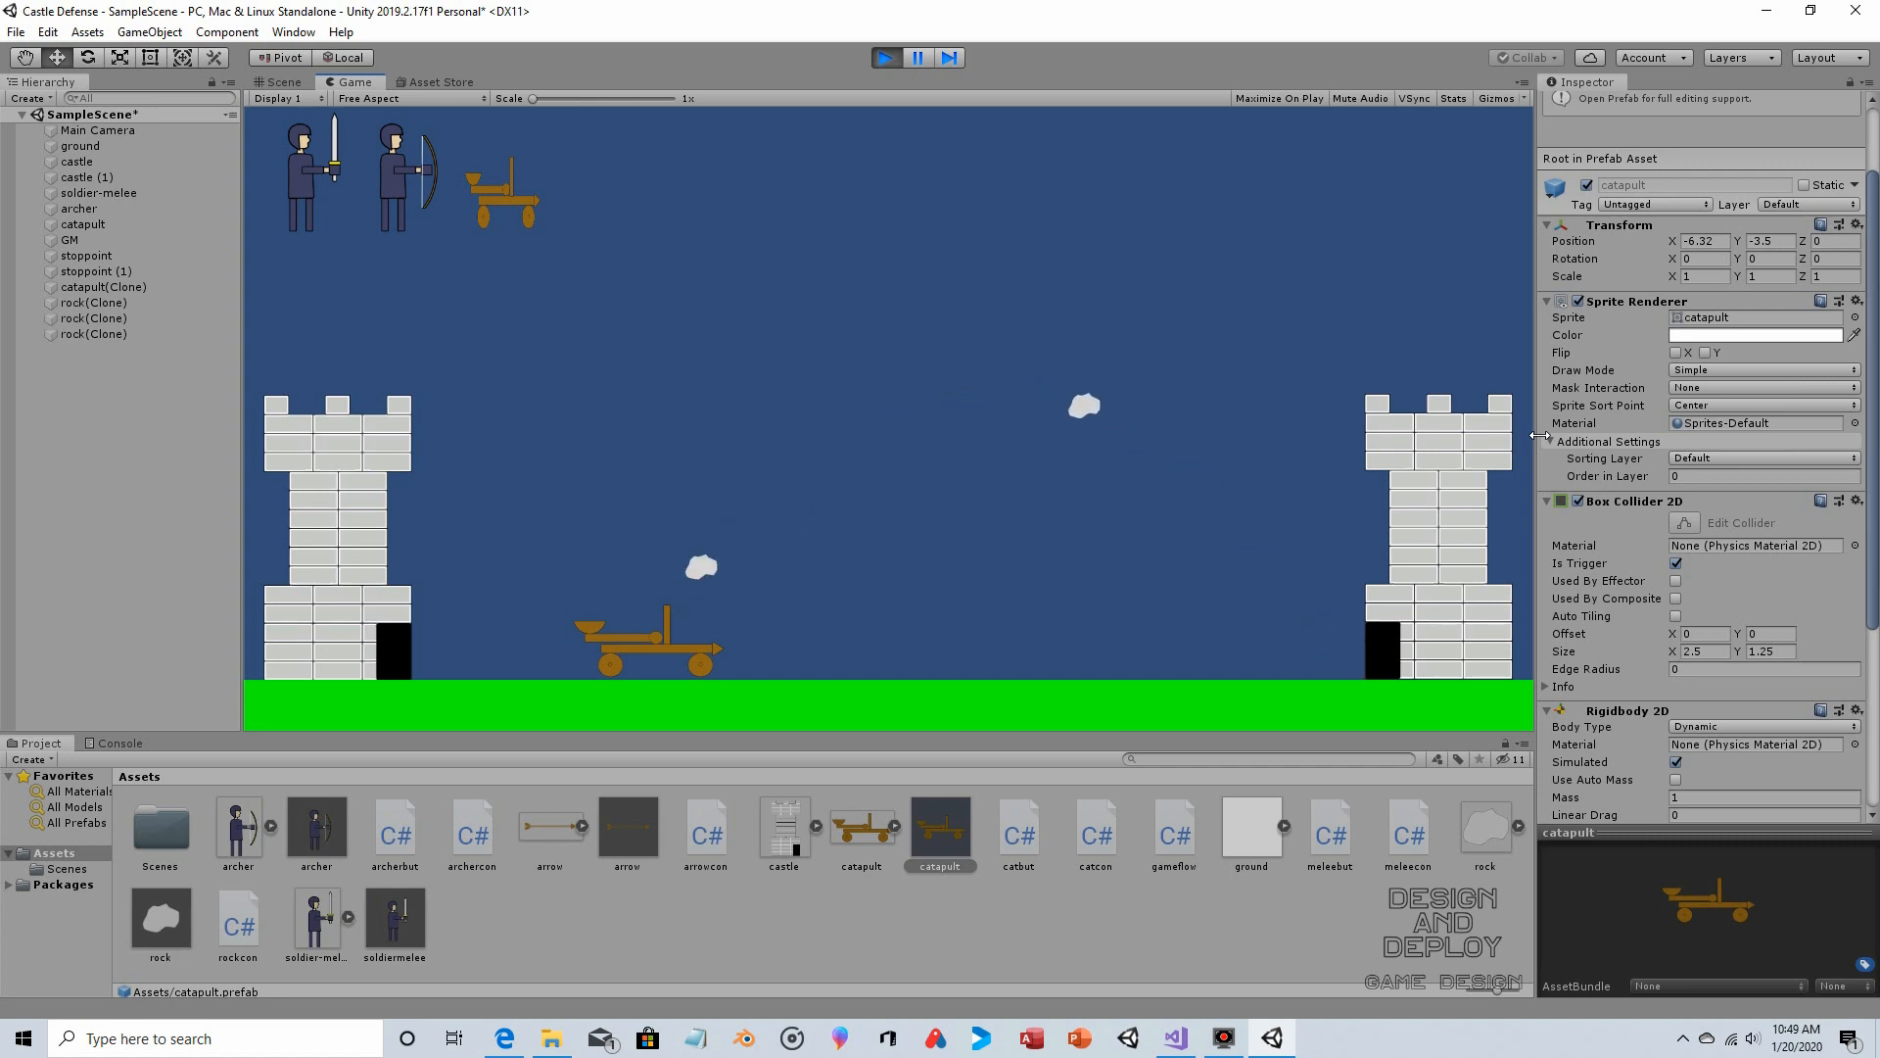
{"action": "left_click", "coordinate": [886, 59]}
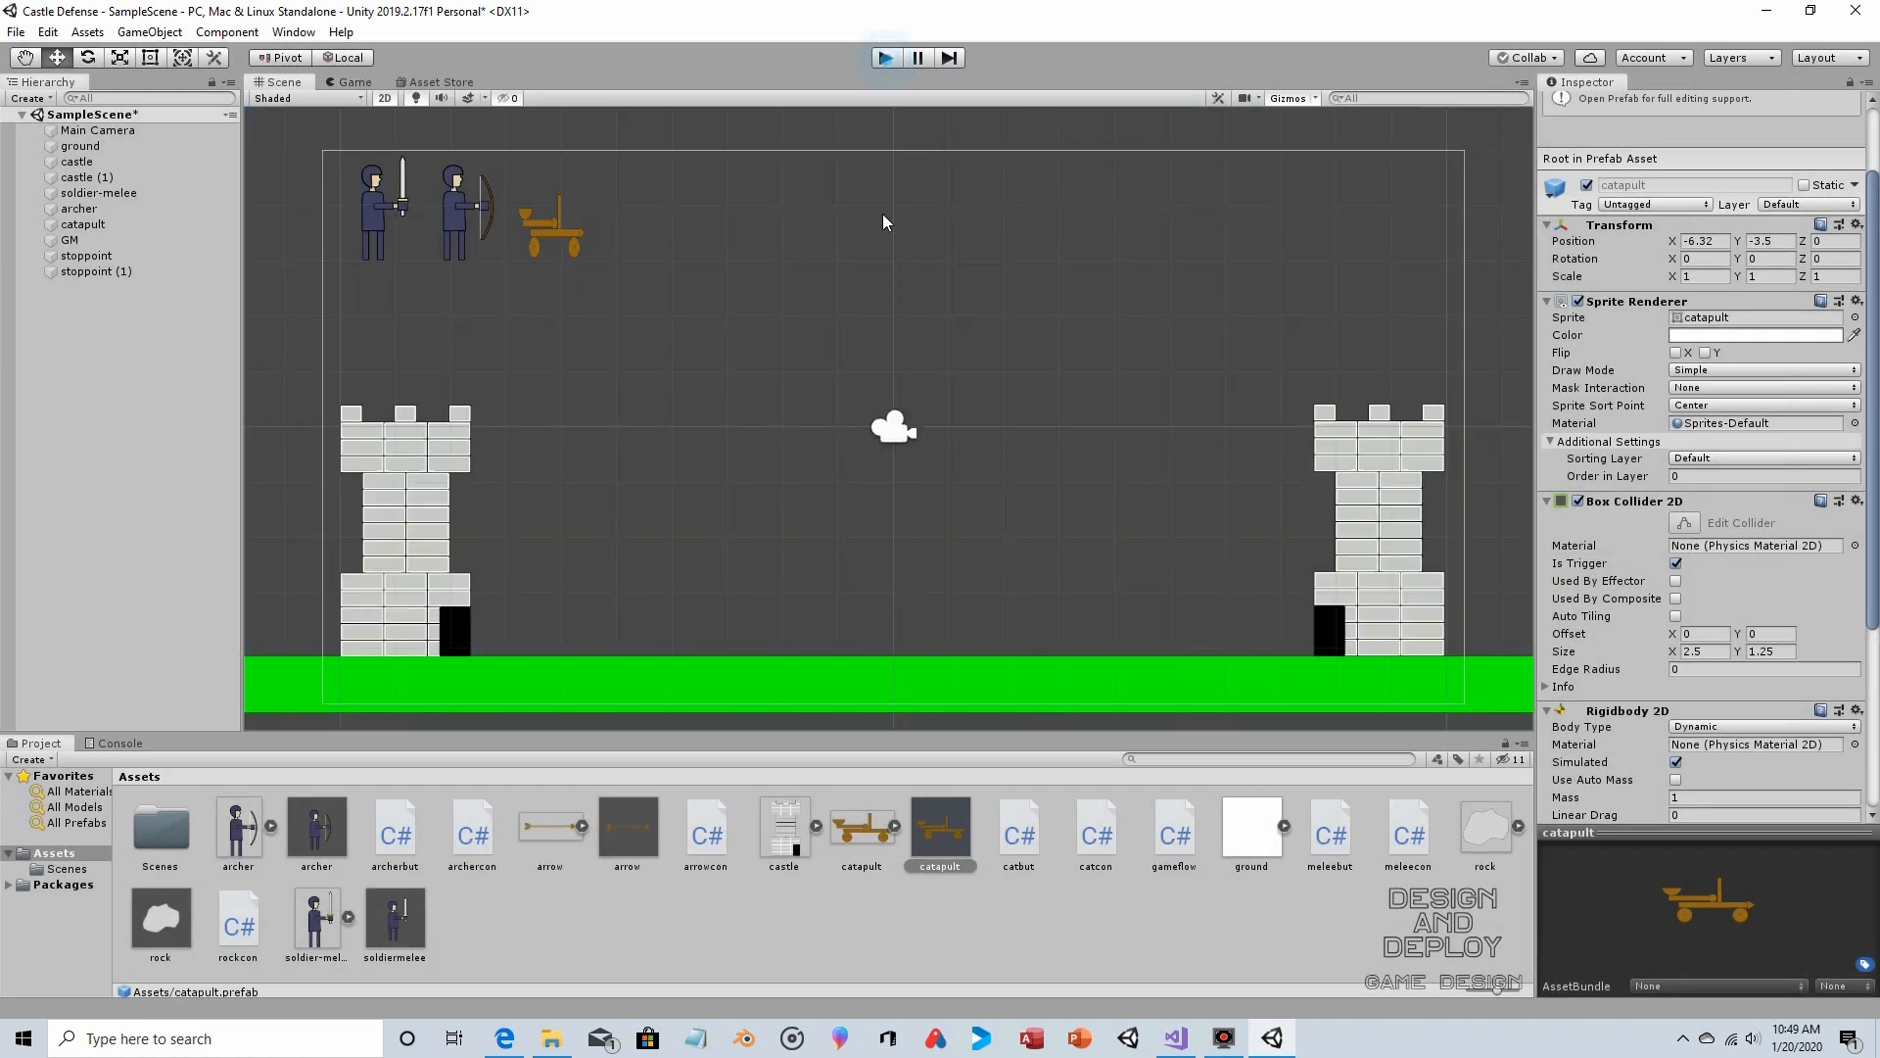
{"action": "left_click", "coordinate": [1175, 1038]}
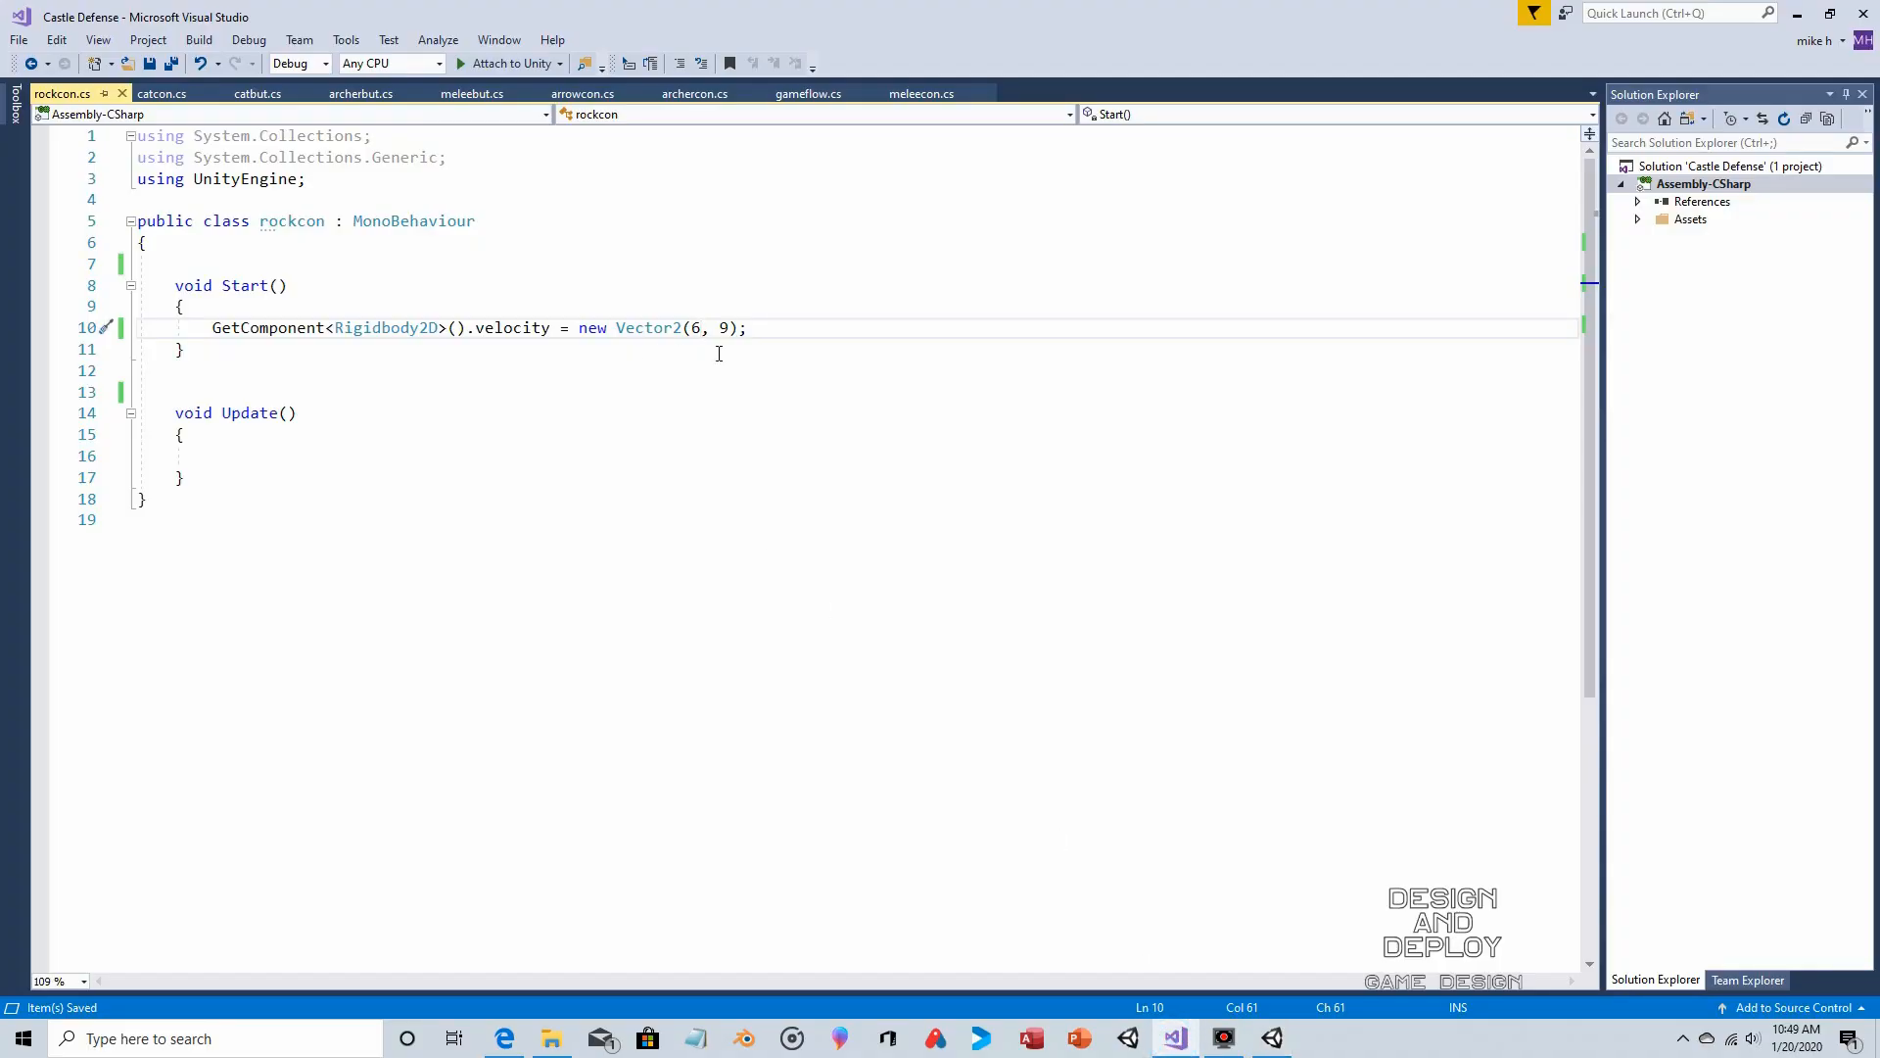
Set the vertical component of the rock's velocity vector to 10 and save rockcon
{"action": "key", "text": "Right"}
{"action": "key", "text": "Right"}
{"action": "key", "text": "Delete"}
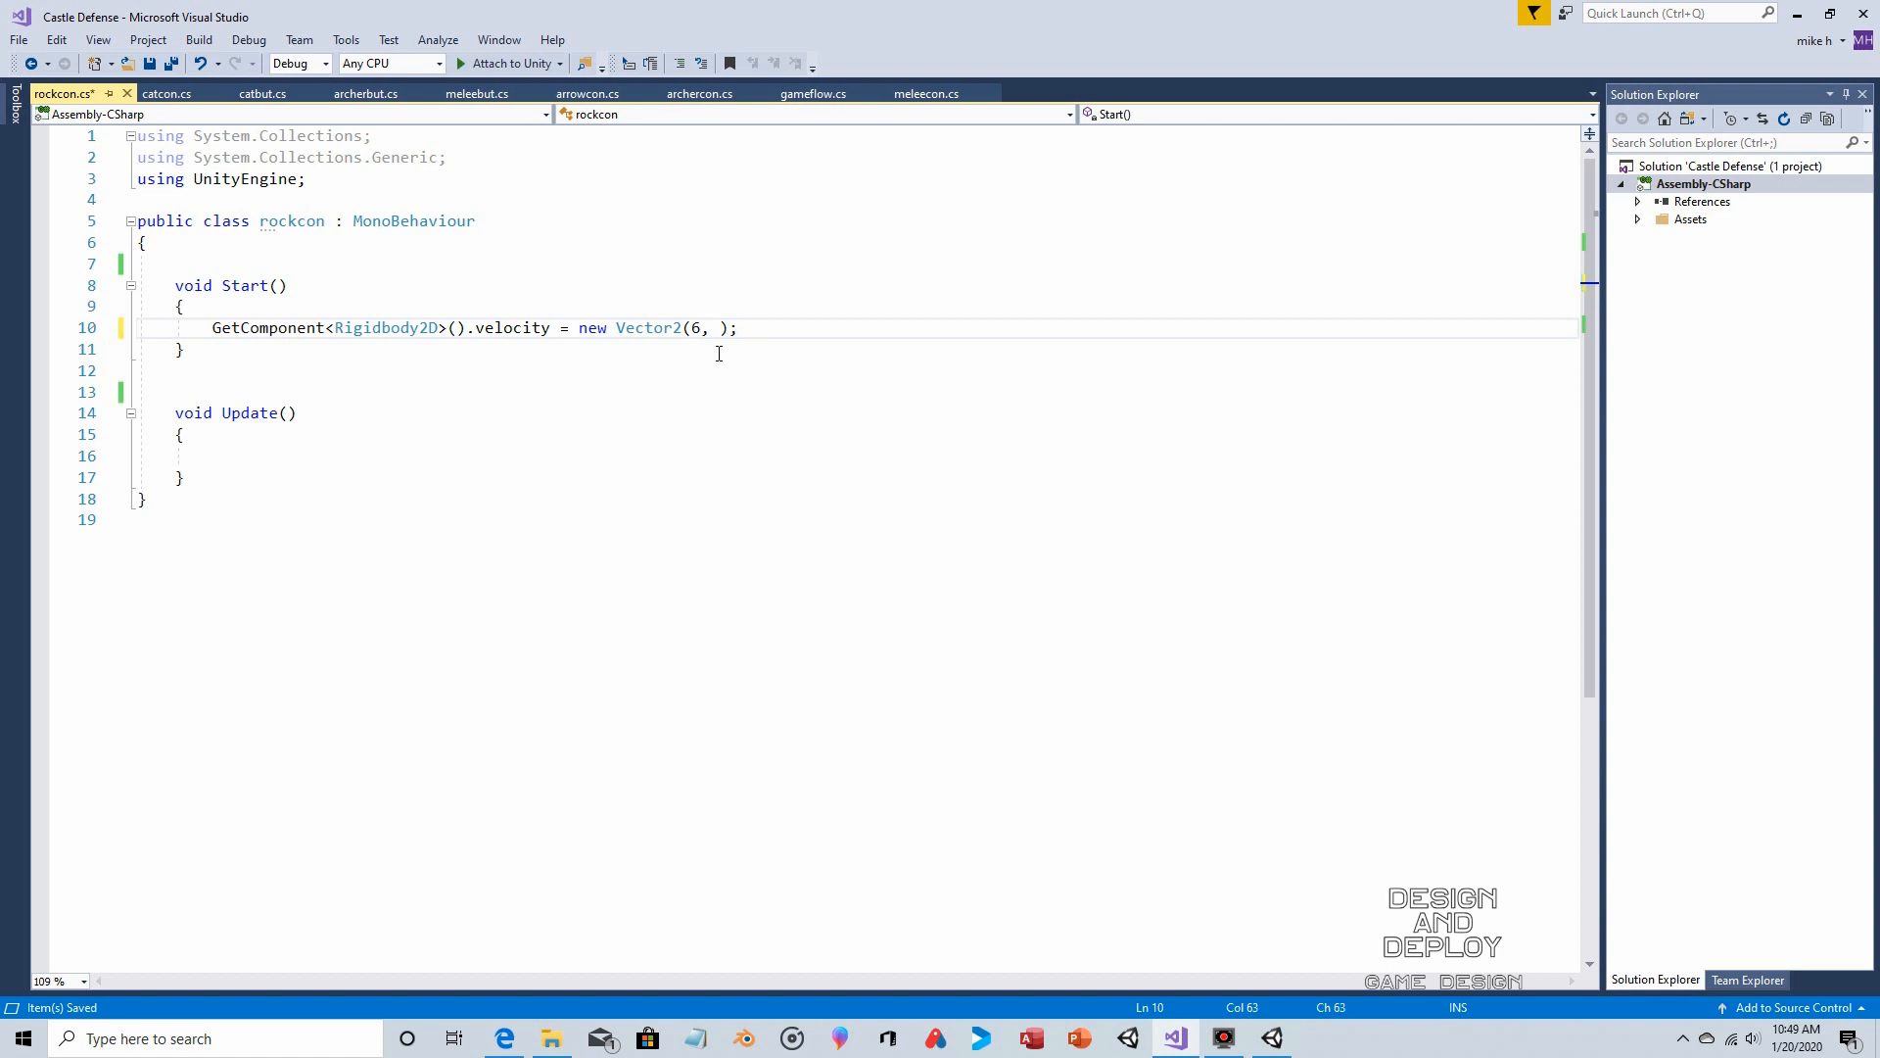
{"action": "type", "text": "10"}
{"action": "left_click", "coordinate": [148, 64]}
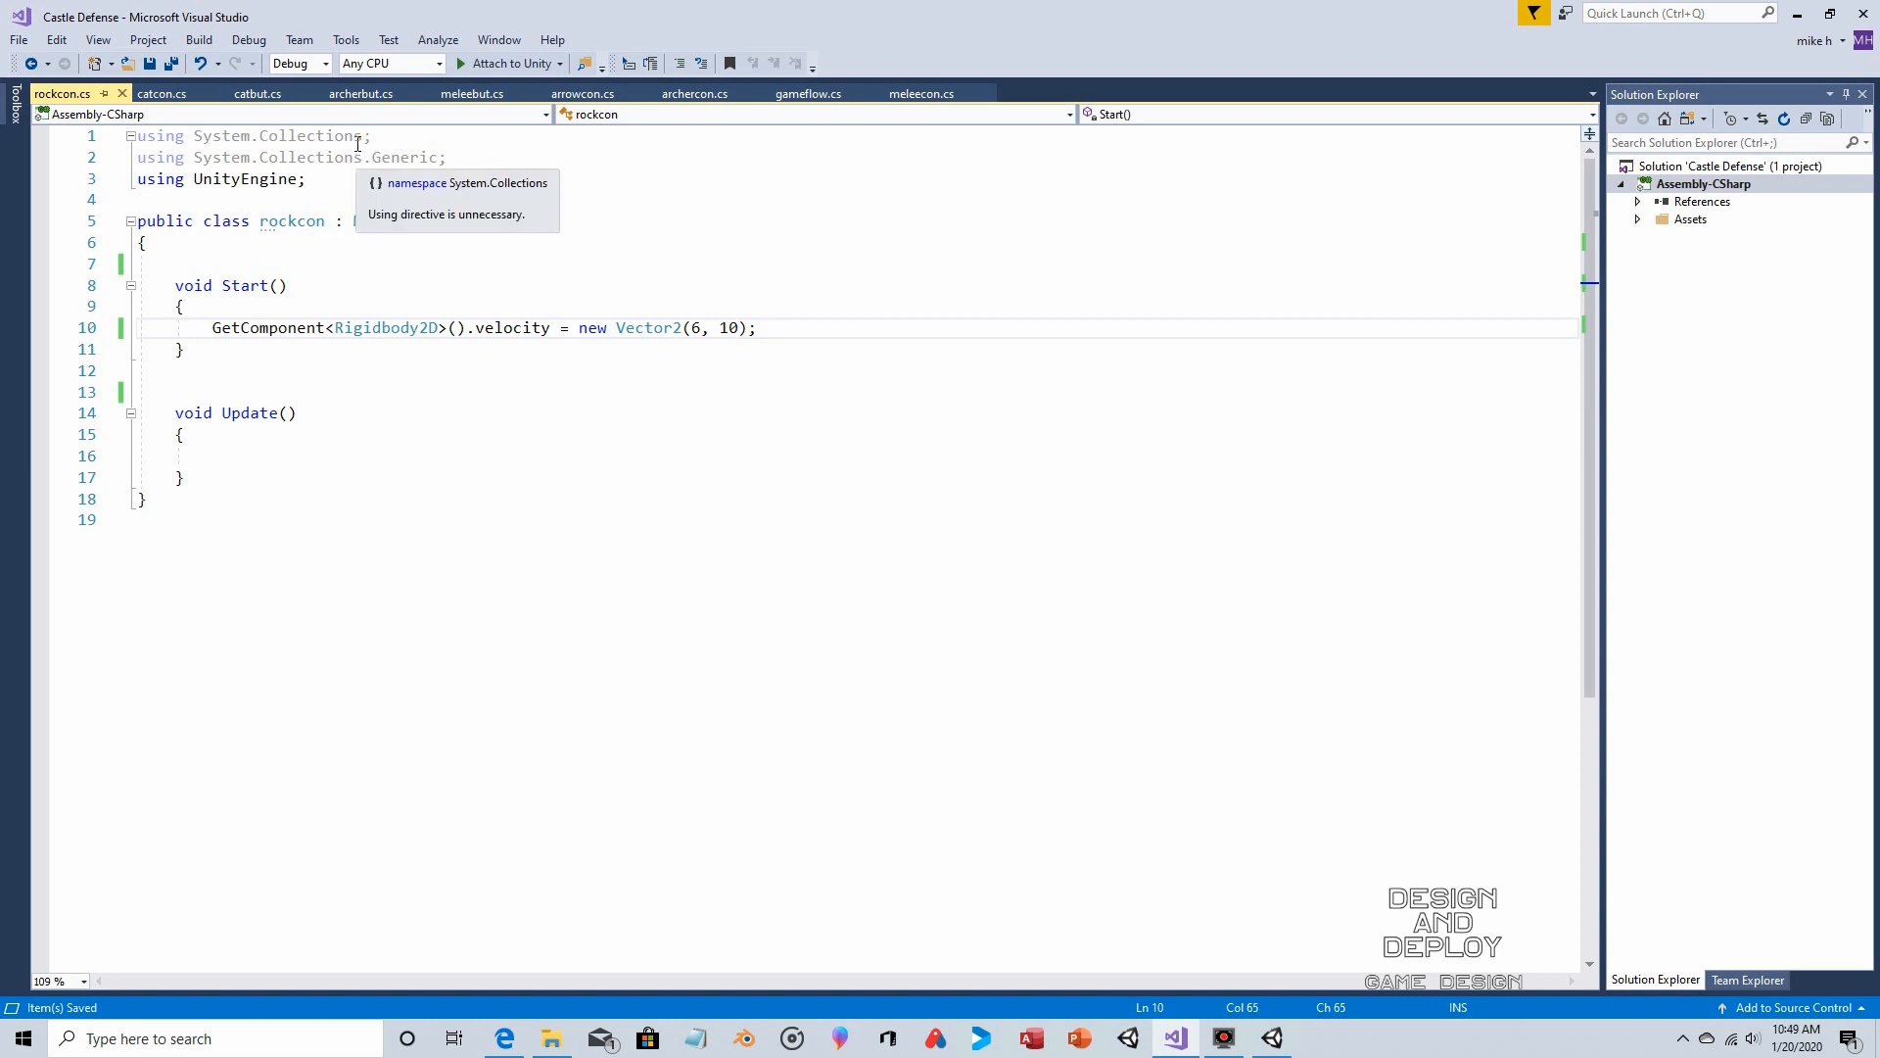
Copy the OnTriggerEnter2D method from the arrowcon script into rockcon below its Update method
{"action": "left_click", "coordinate": [582, 93]}
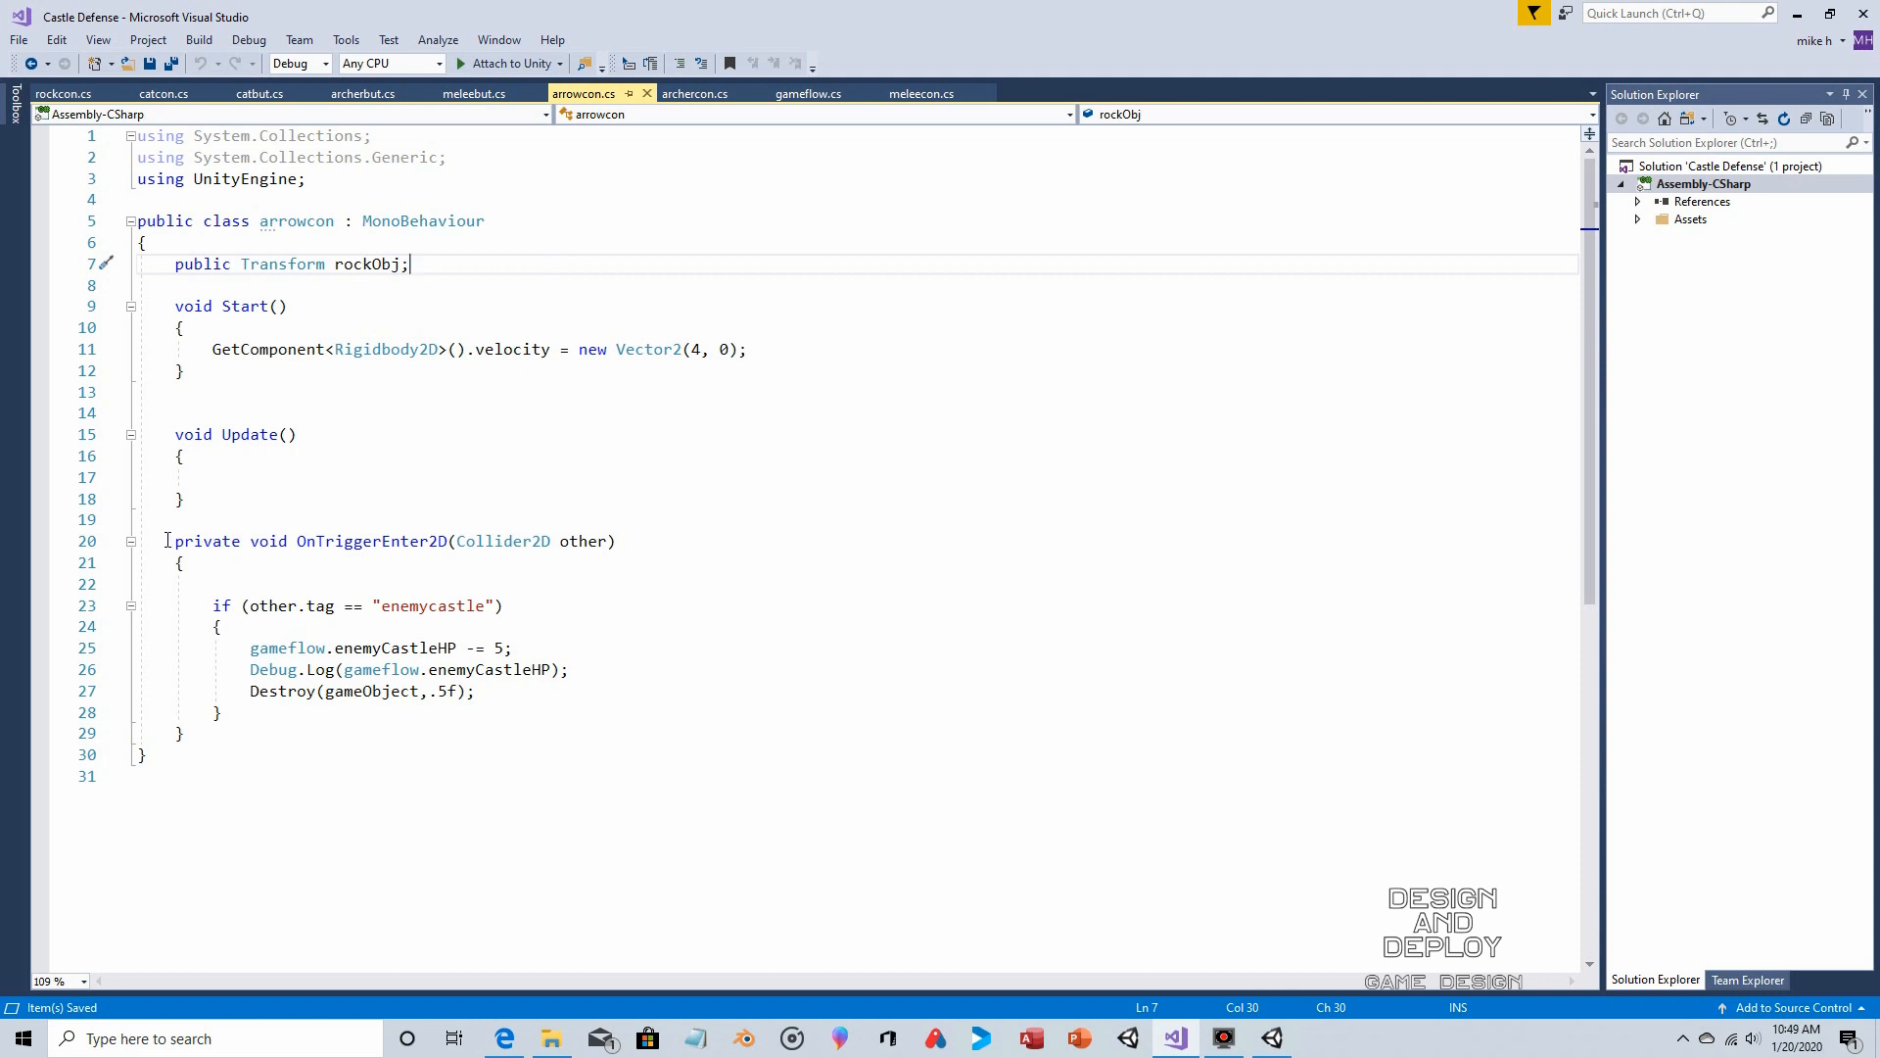
{"action": "left_click_drag", "start_coordinate": [168, 541], "coordinate": [280, 731]}
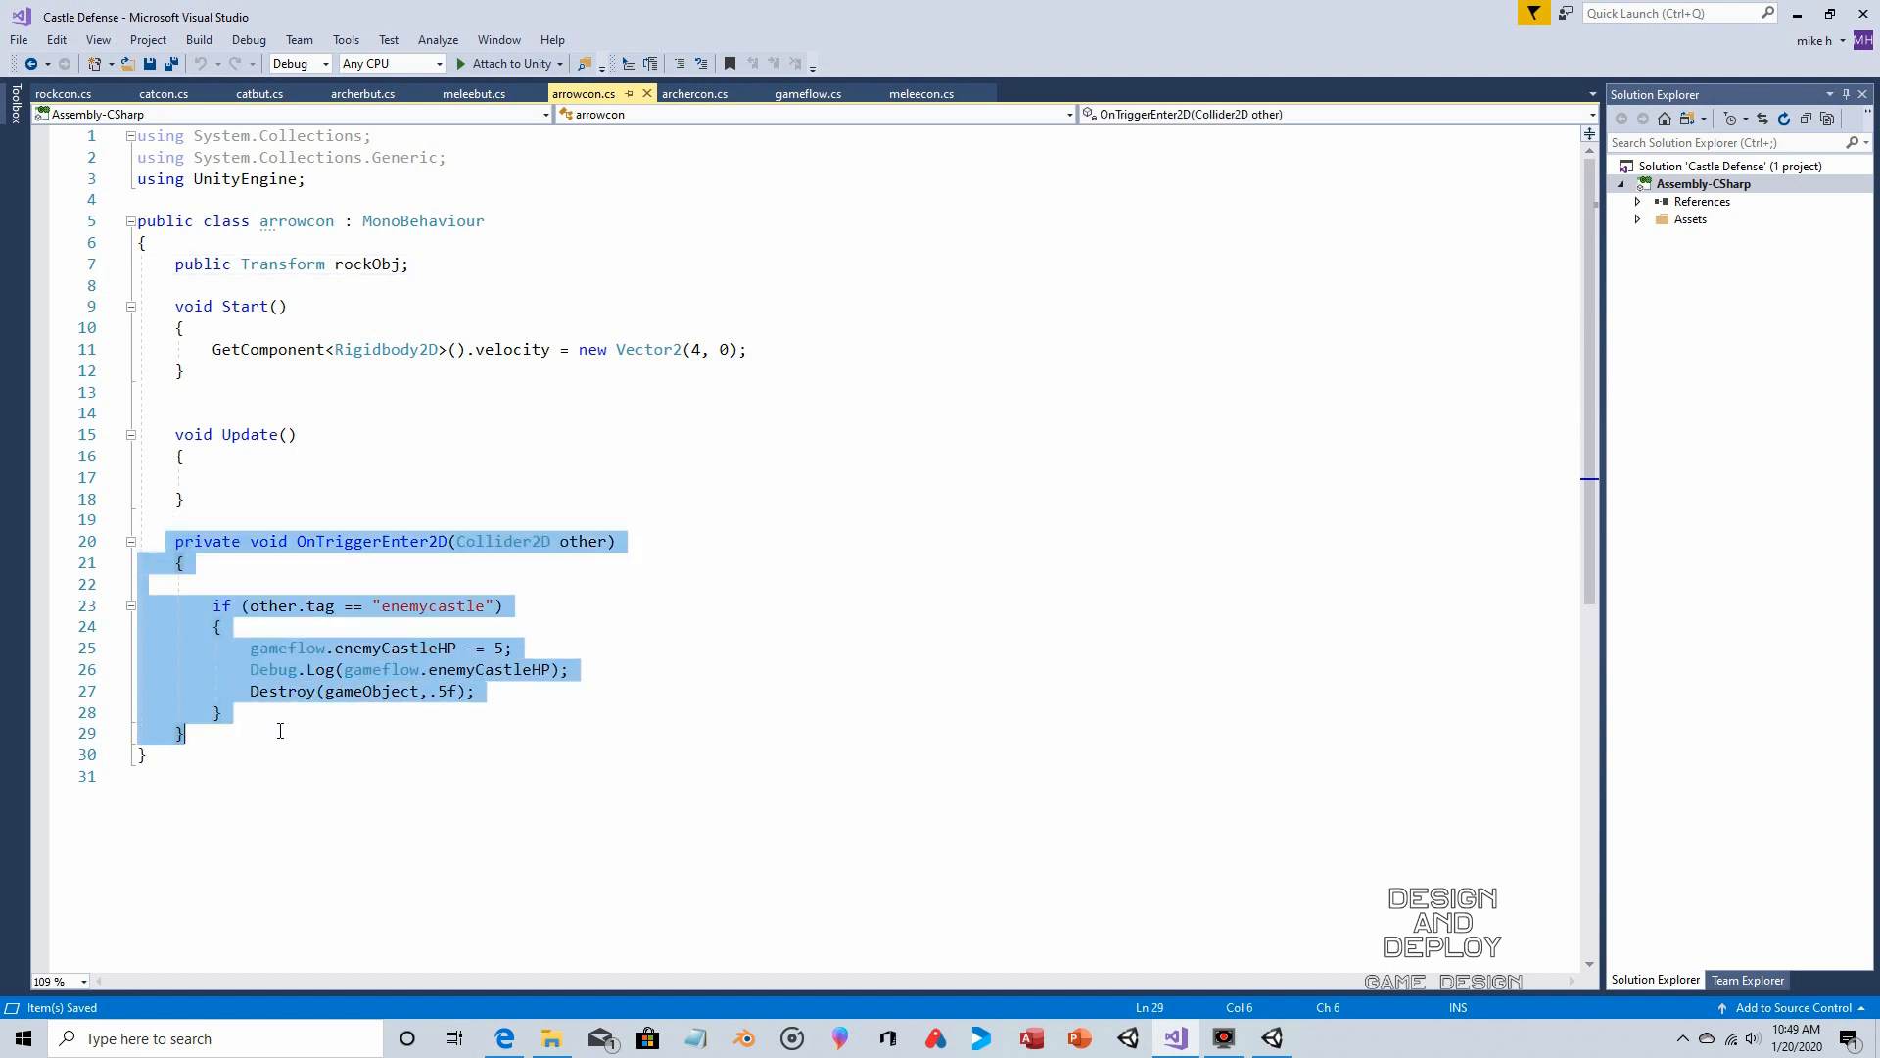
{"action": "left_click", "coordinate": [65, 95]}
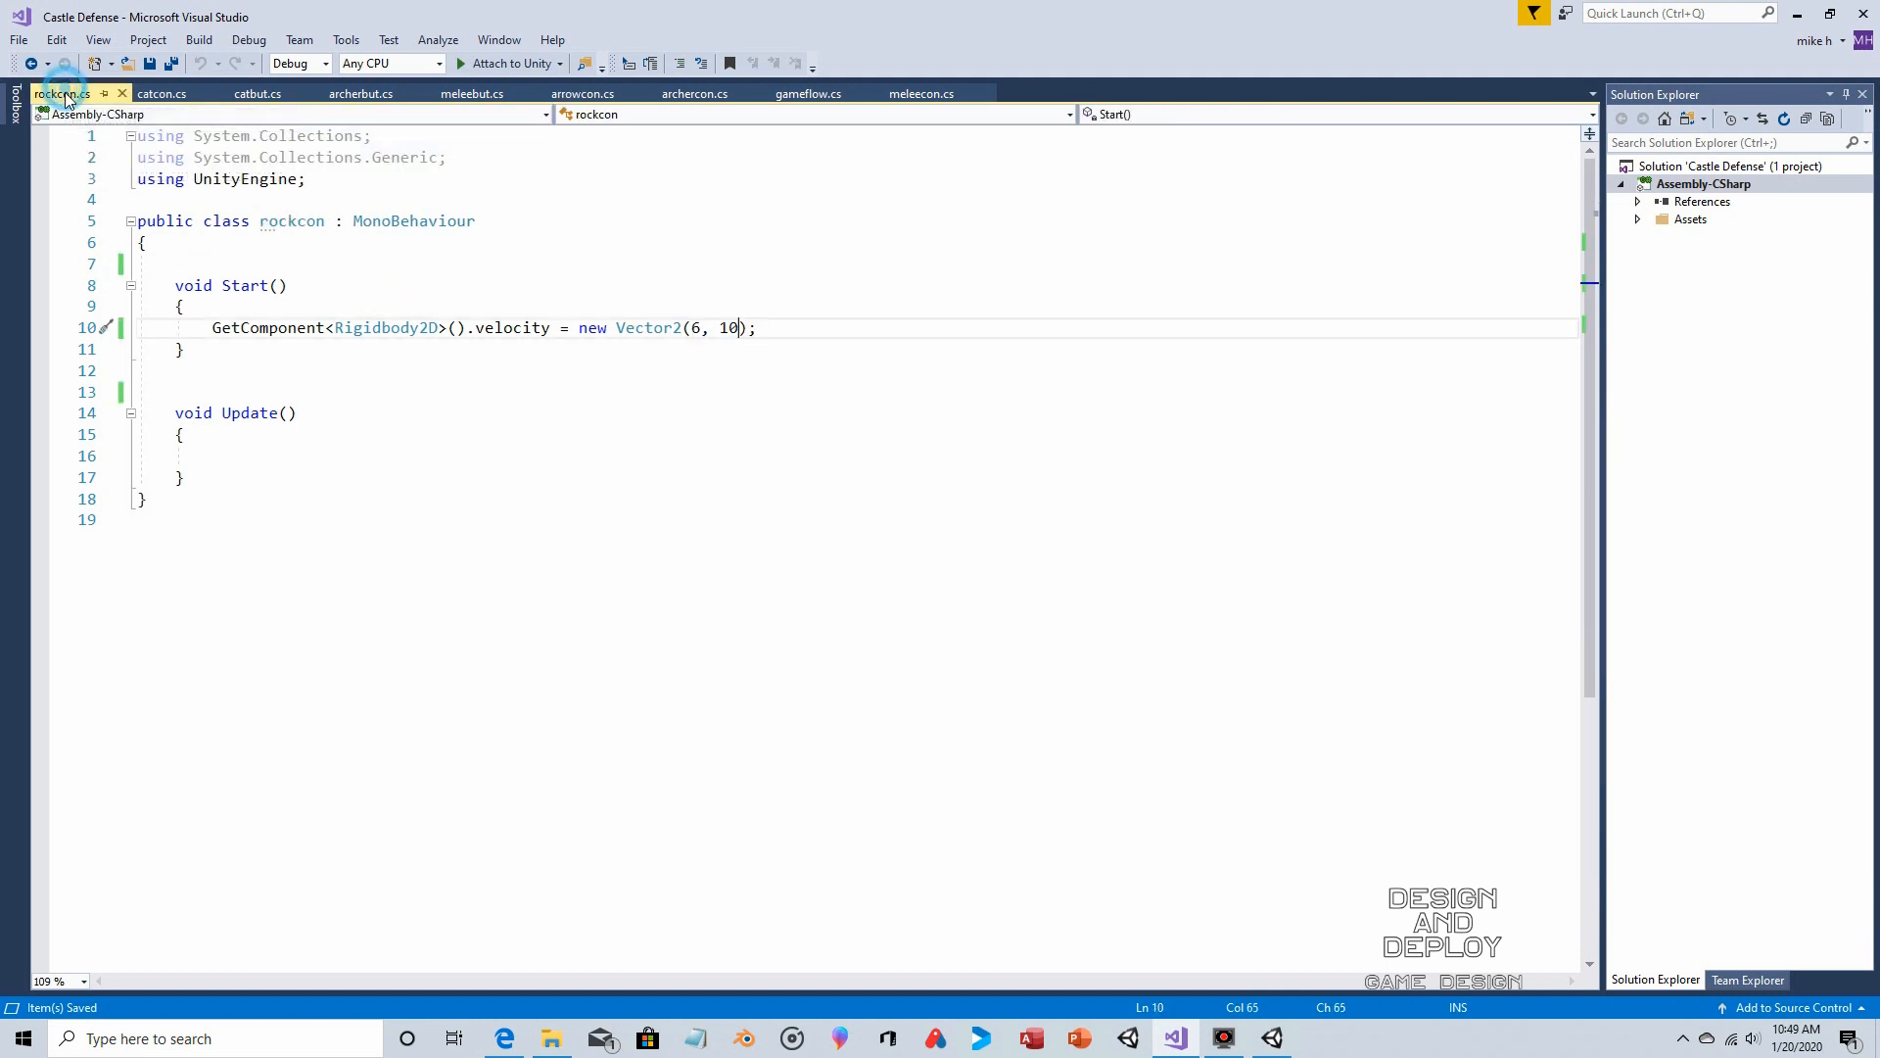
{"action": "left_click", "coordinate": [205, 480]}
{"action": "key", "text": "Return"}
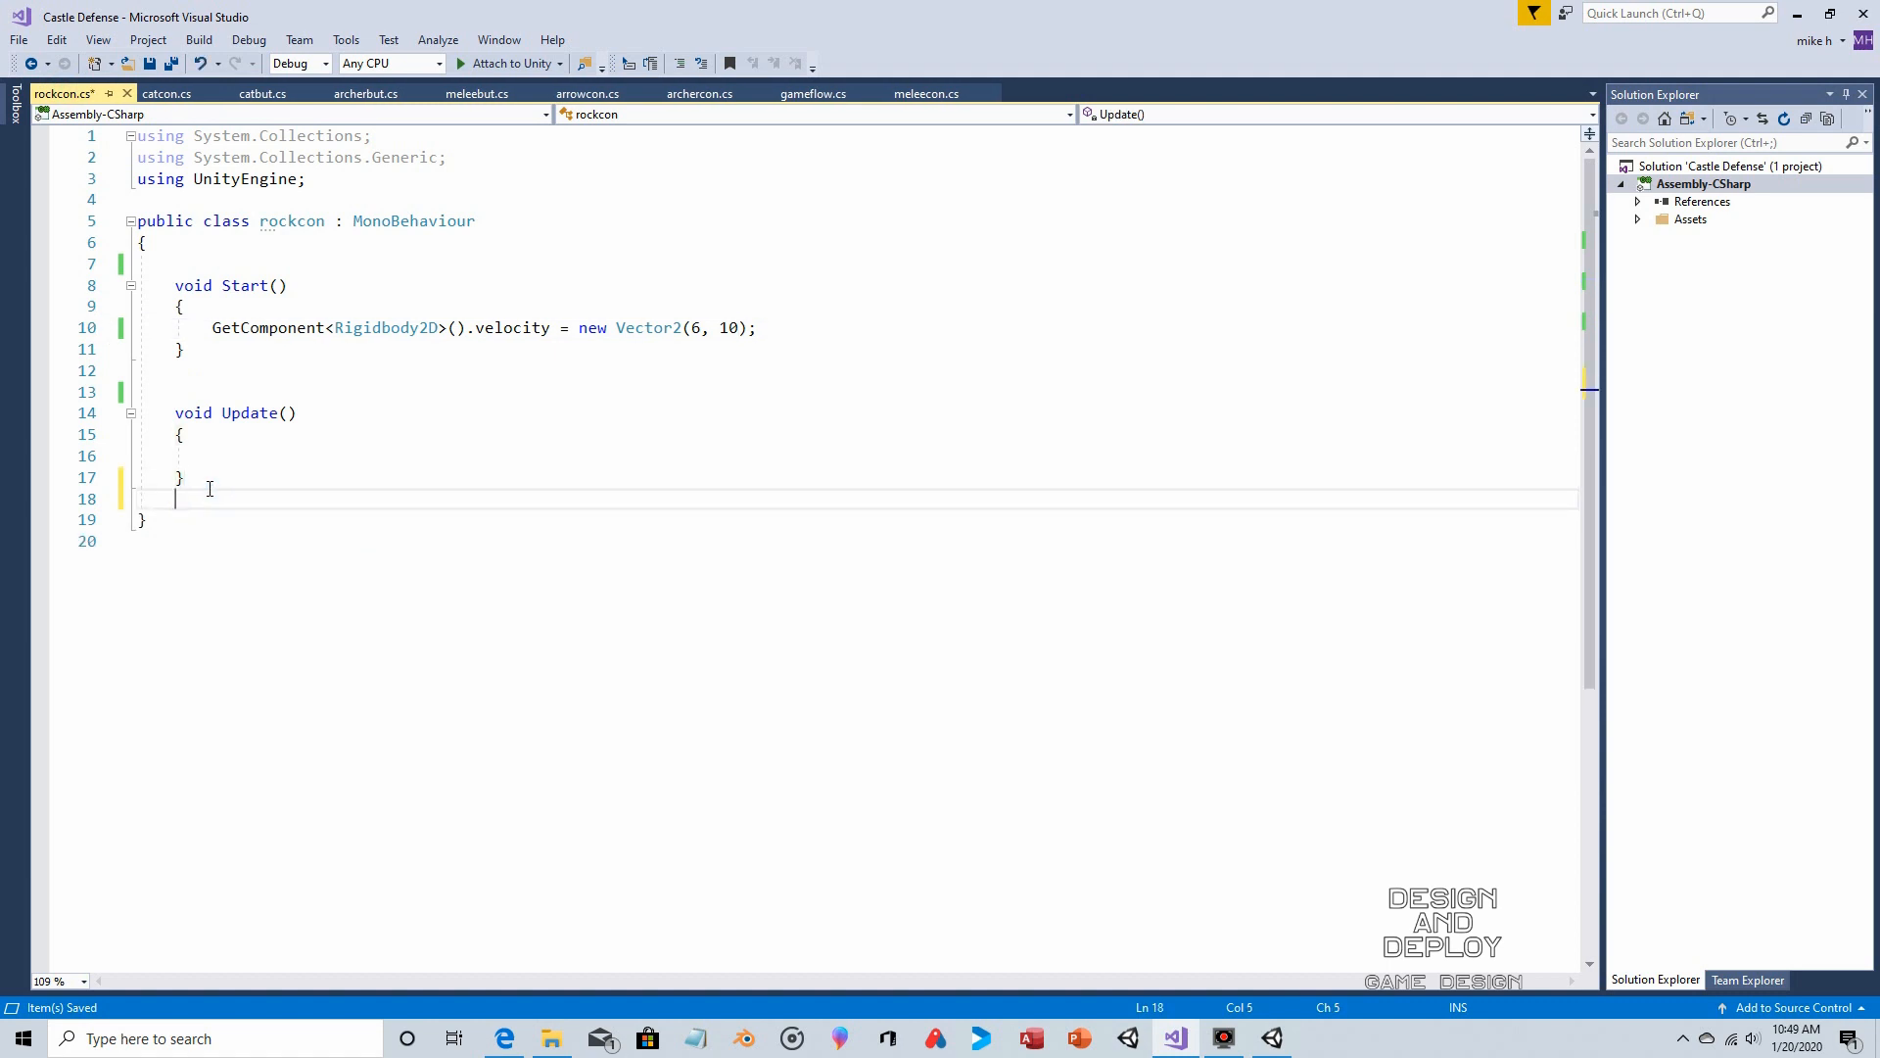
{"action": "type", "text": "private void OnTriggerEnter2D(Collider2D other) {  if (other.tag == \"enemycastle\") { gameflow.enemyCastleHP -= 5; Debug.Log(gameflow.enemyCastleHP); Destroy(gameObject, .5f); } }"}
Set the enemyCastleHP damage in rockcon's enemycastle collision check to 15 and save the script
{"action": "left_click_drag", "start_coordinate": [665, 516], "coordinate": [289, 520]}
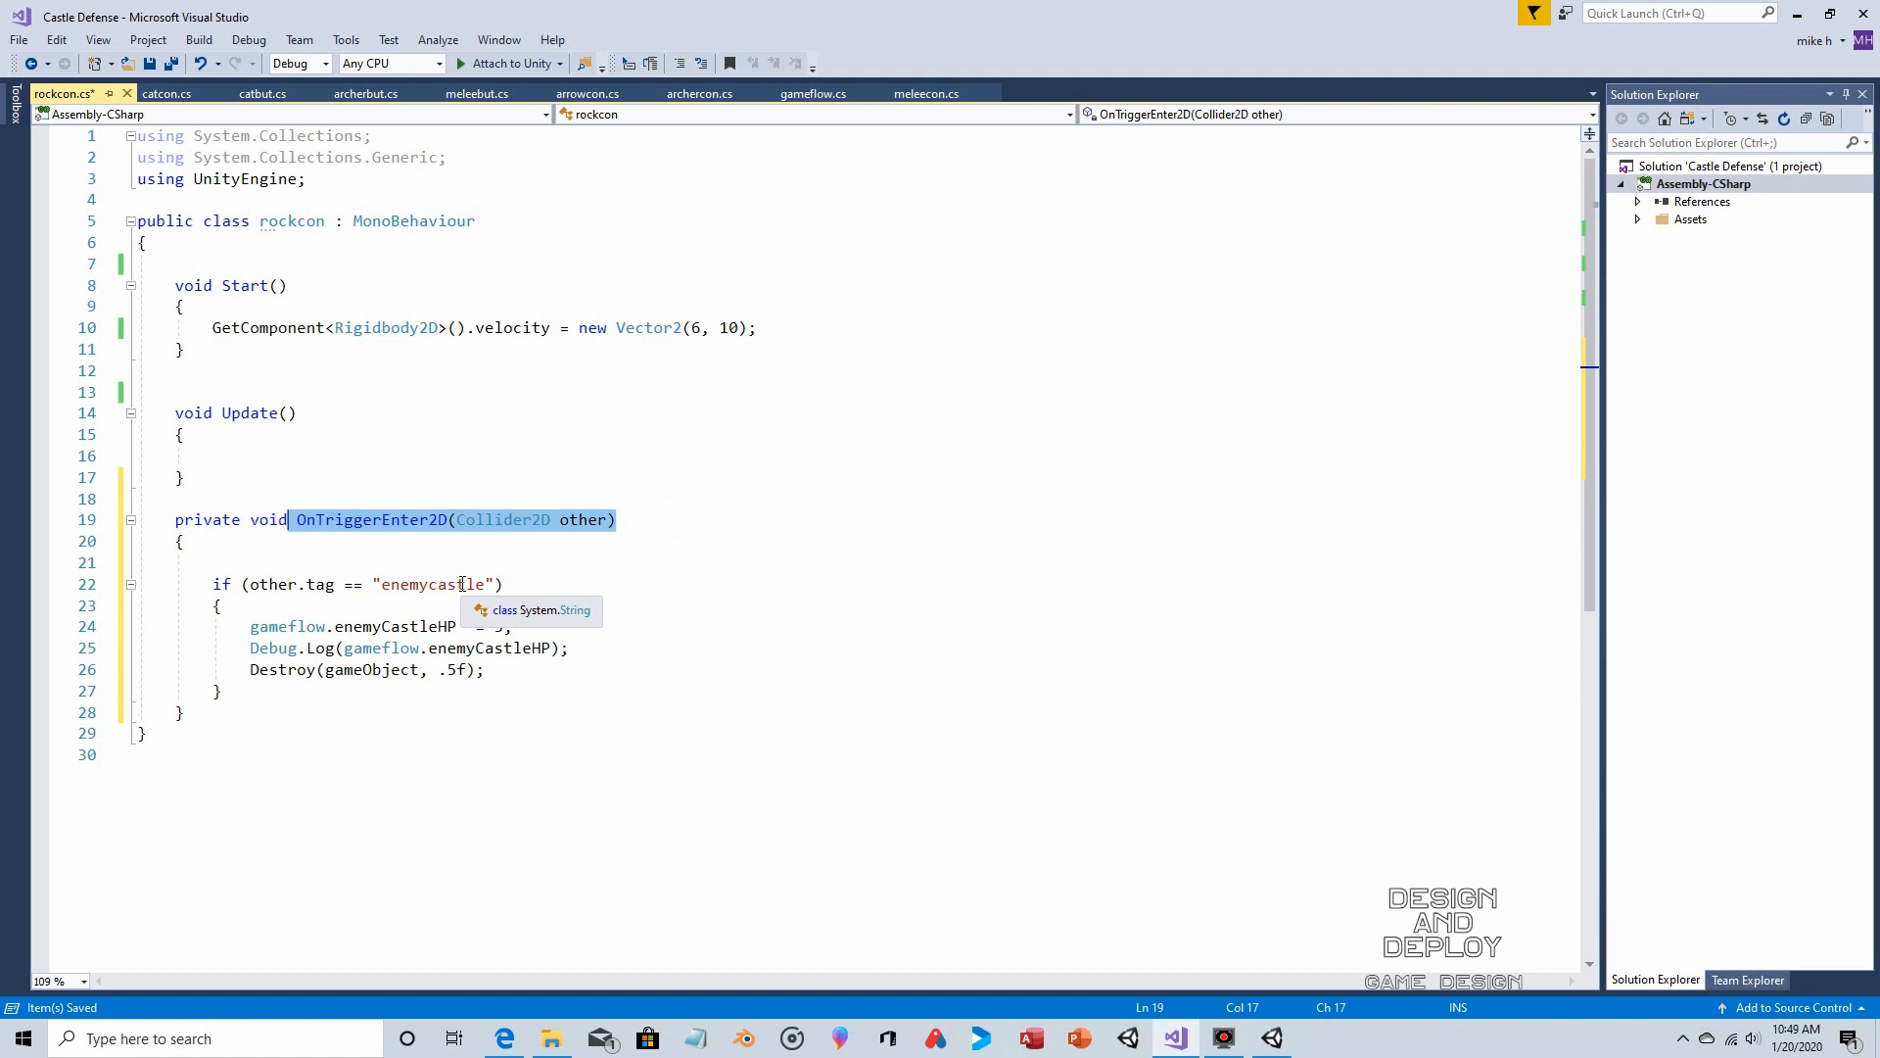
{"action": "left_click", "coordinate": [430, 585]}
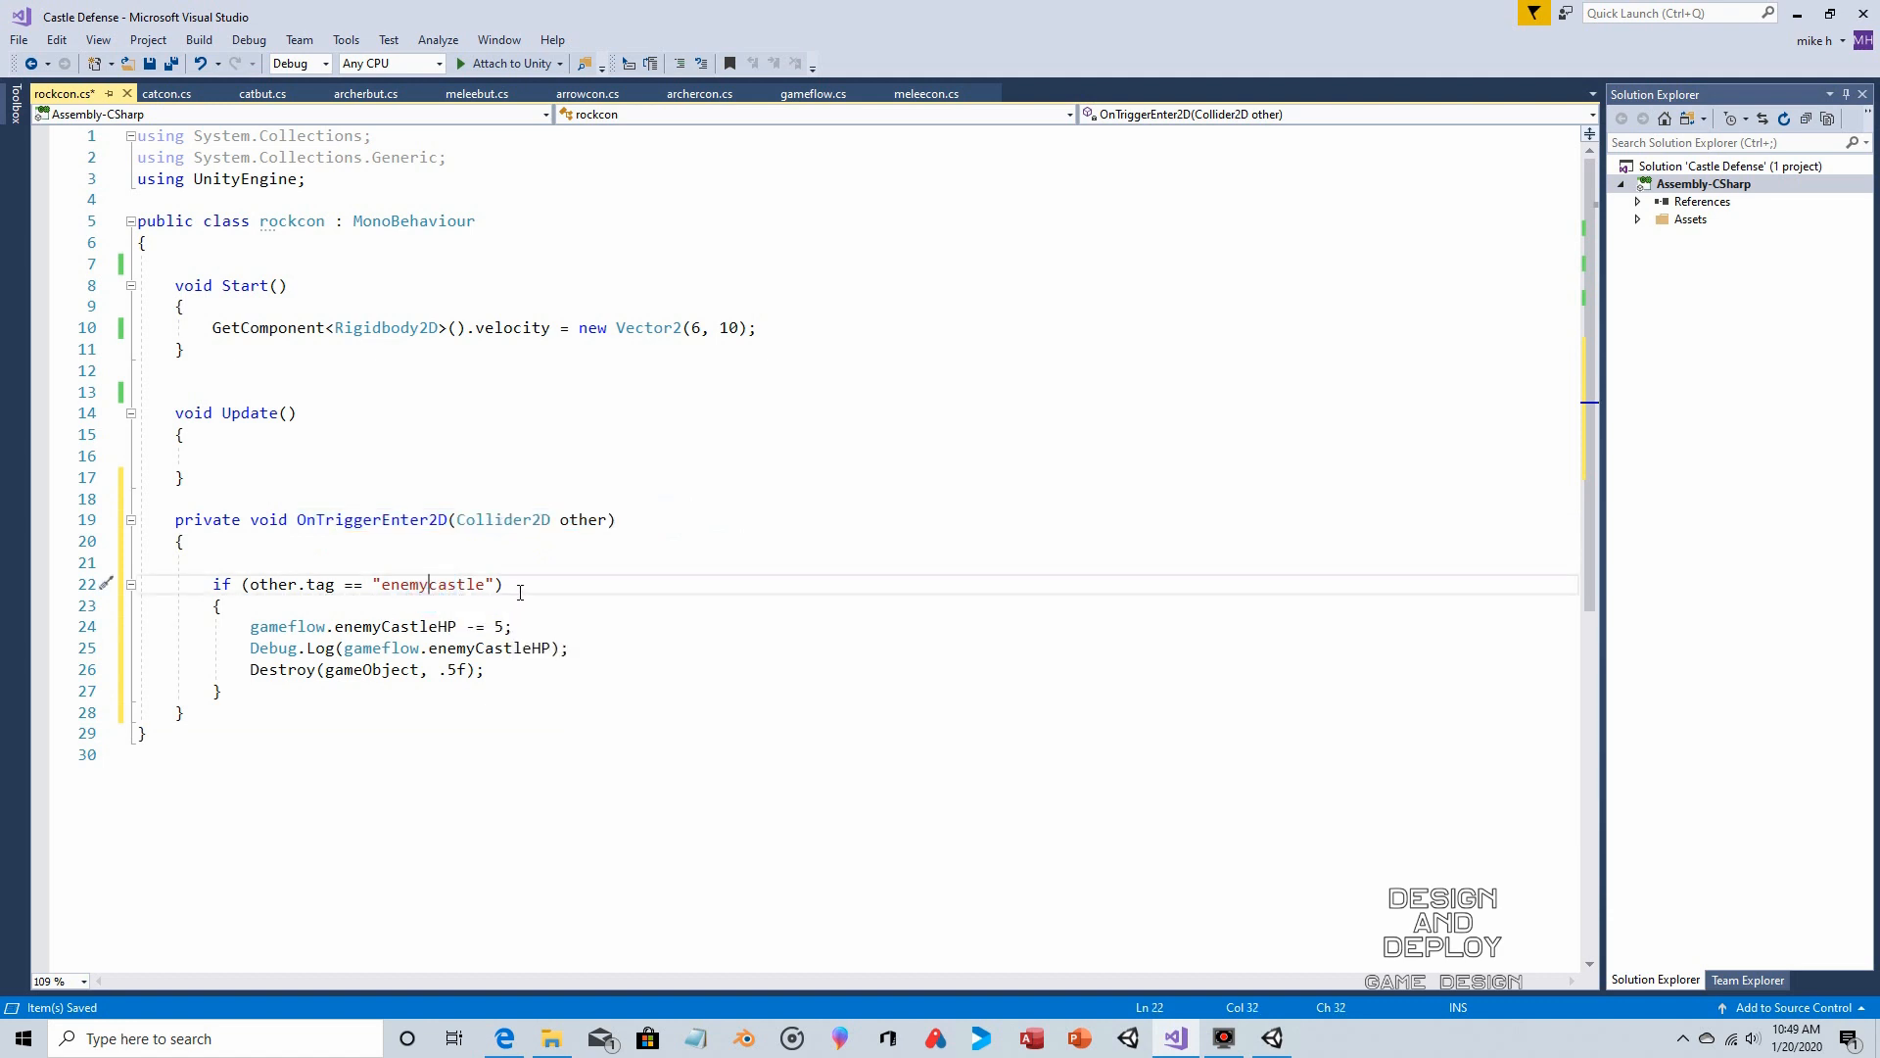
{"action": "left_click", "coordinate": [495, 627]}
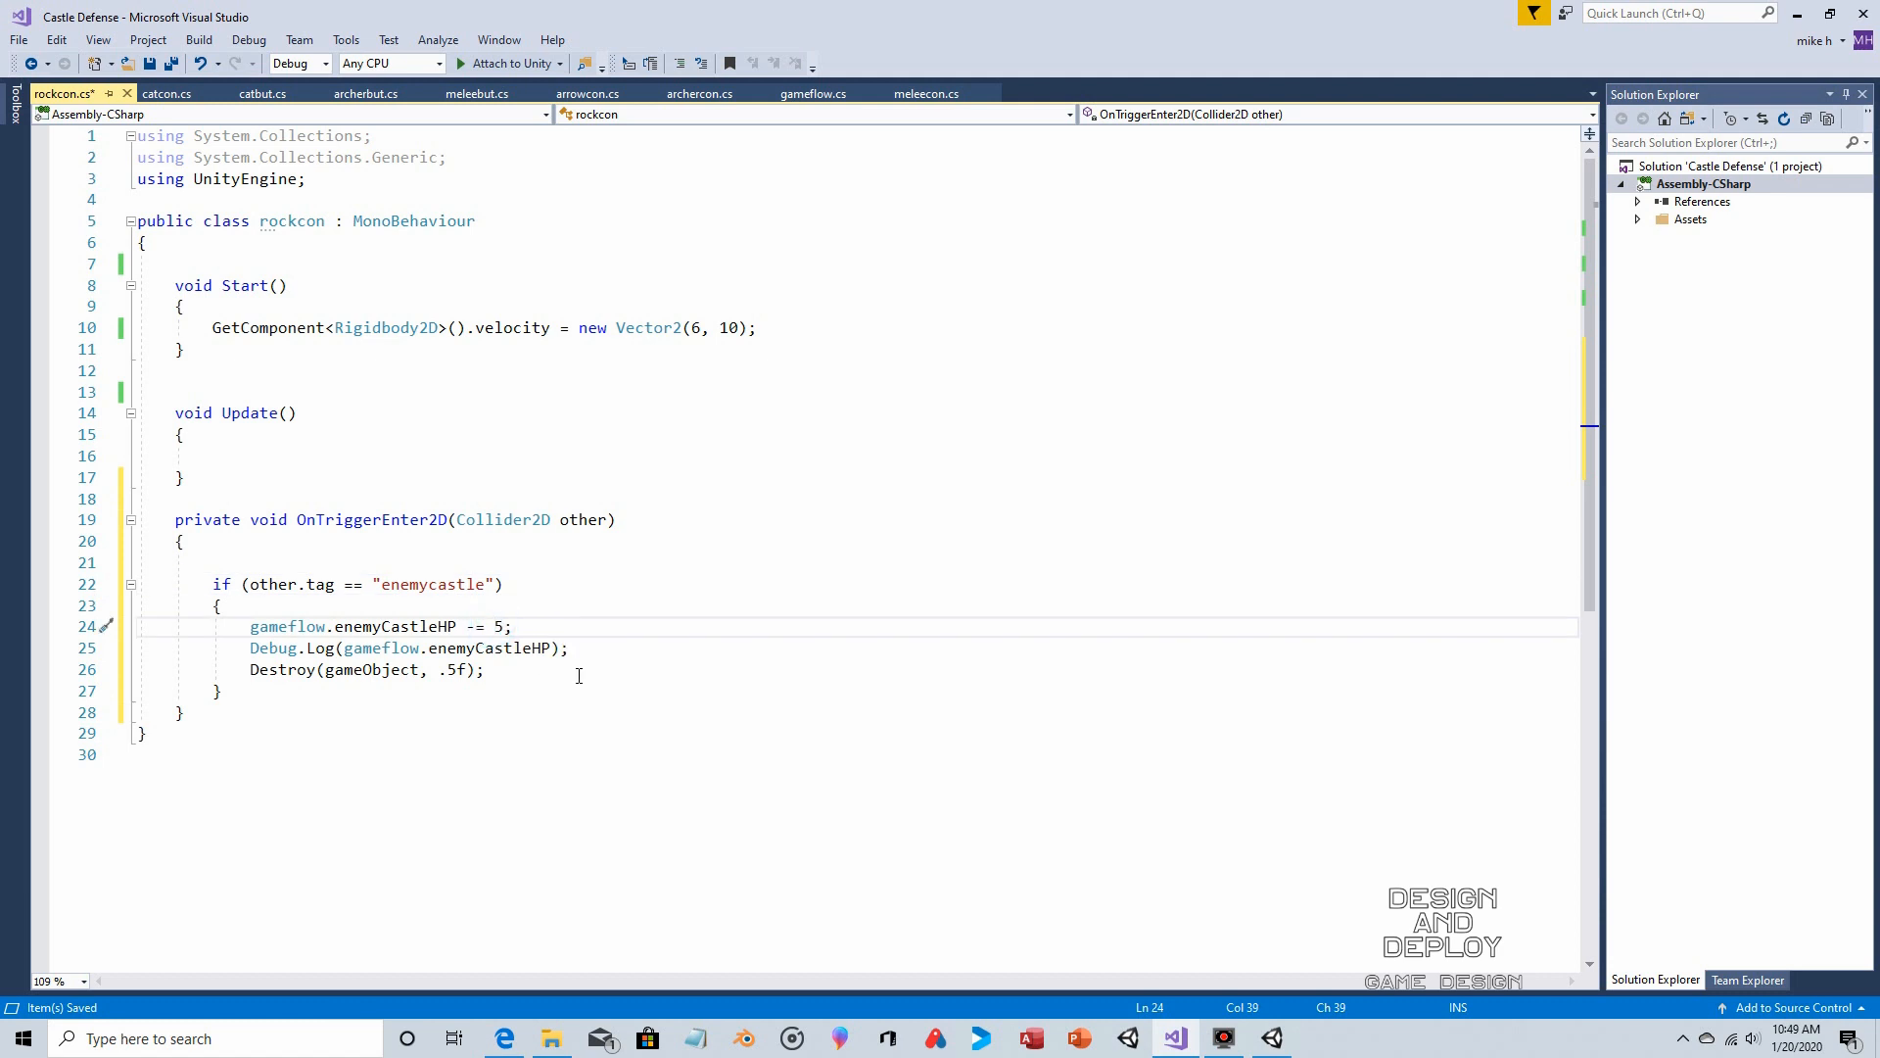
{"action": "type", "text": "1"}
{"action": "left_click", "coordinate": [533, 628]}
{"action": "left_click", "coordinate": [149, 63]}
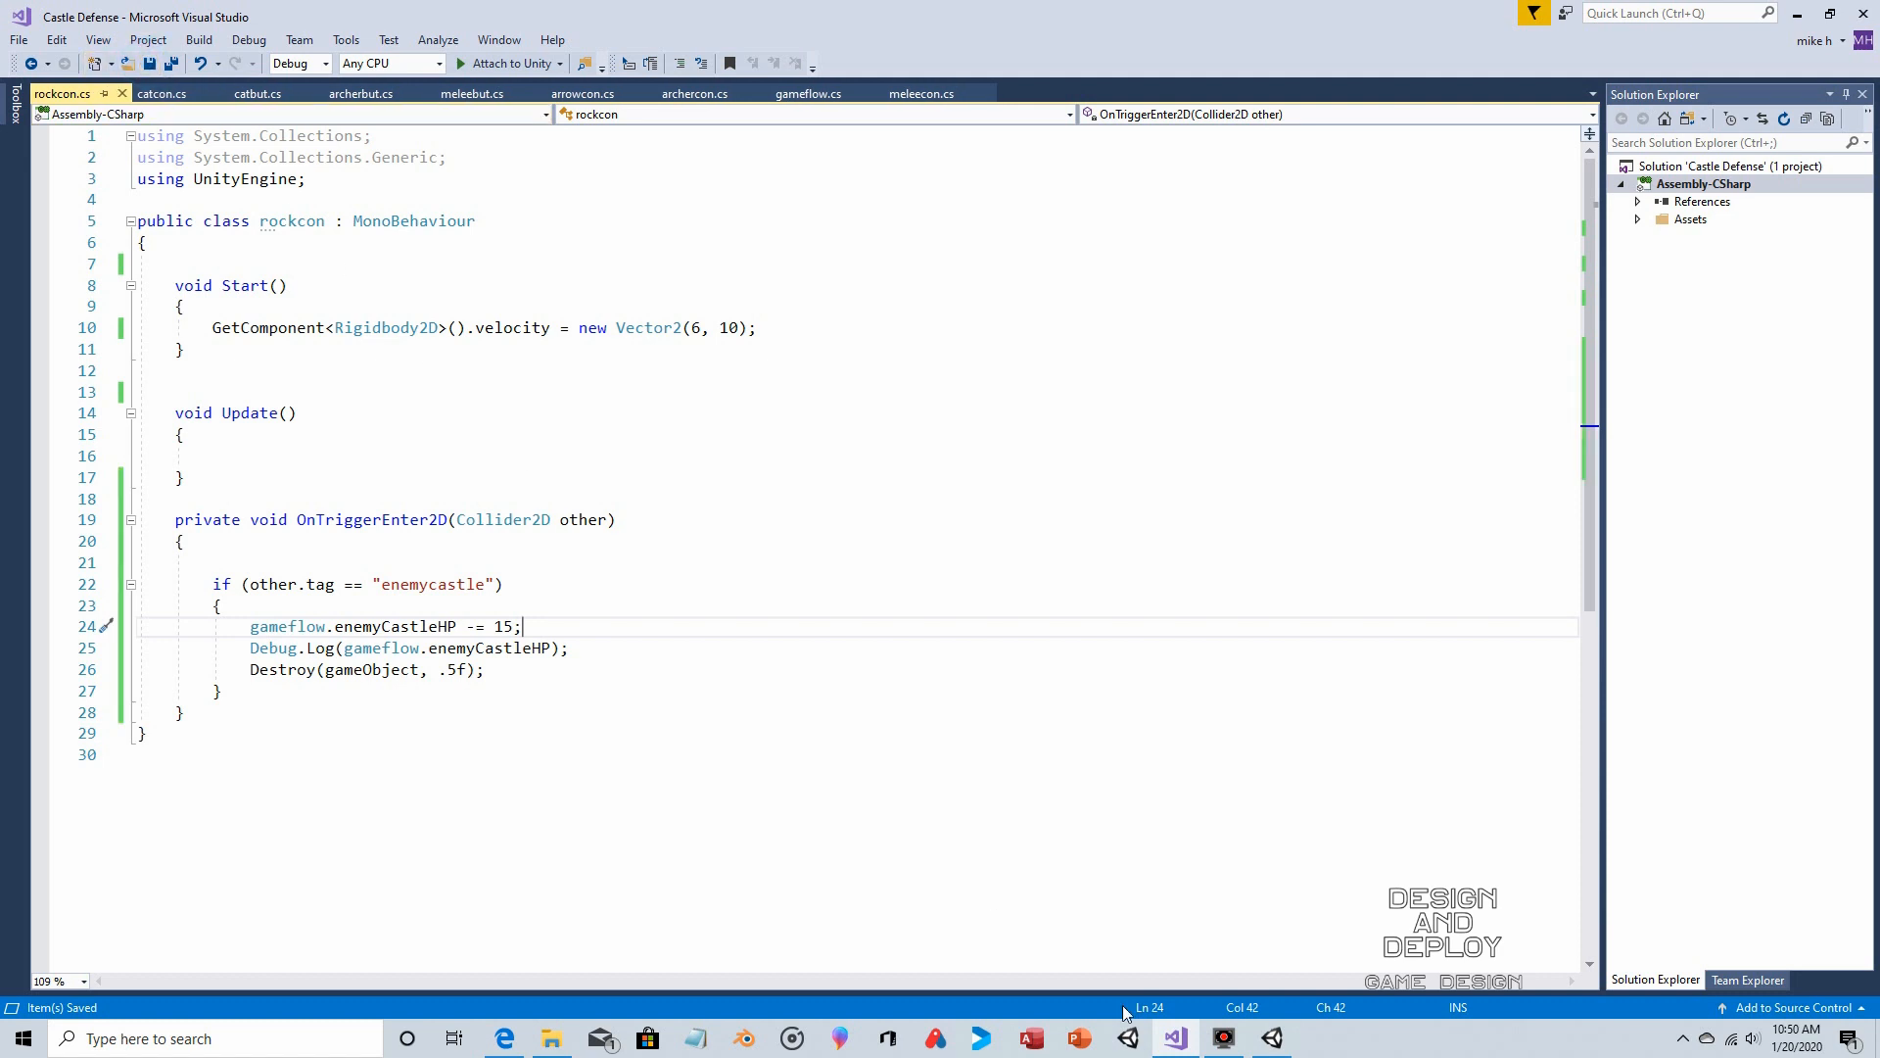
Play-test in Unity by spawning a catapult to check its rocks' hits on the enemy castle, and return to Visual Studio
{"action": "left_click", "coordinate": [1269, 1037]}
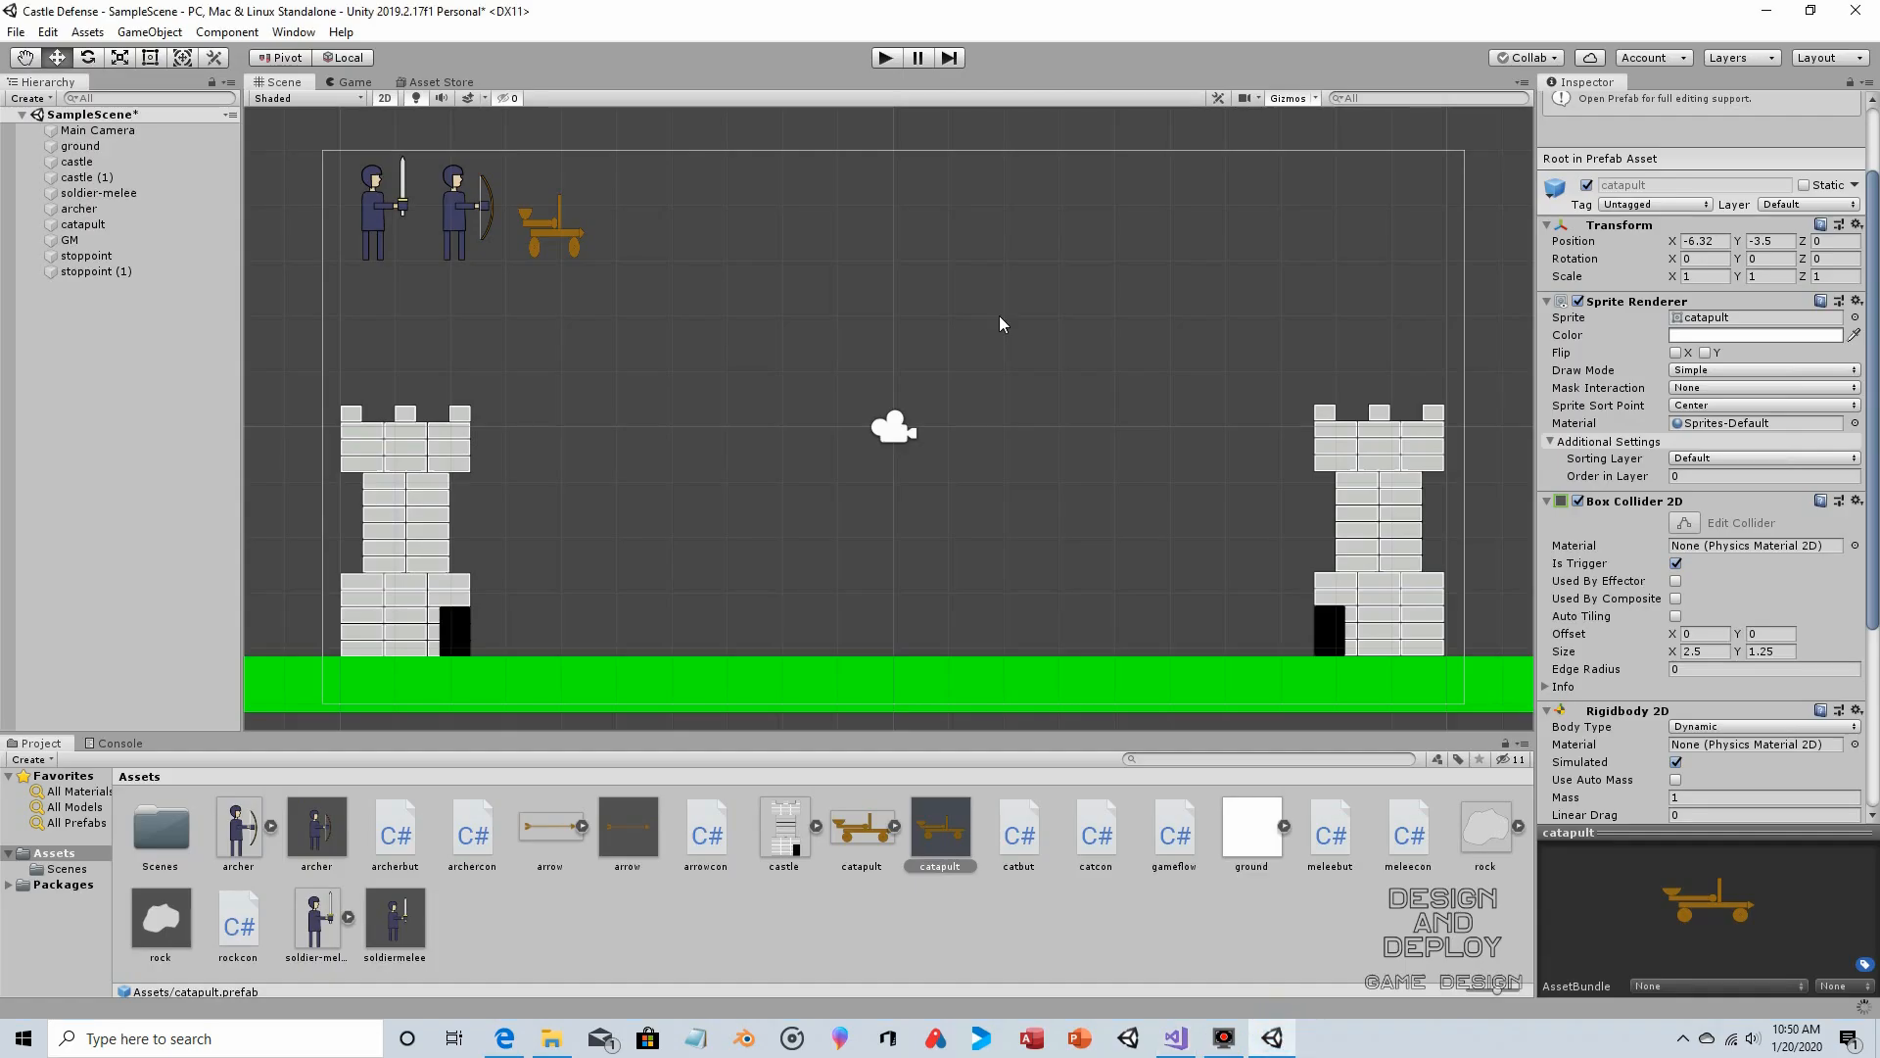
{"action": "left_click", "coordinate": [884, 61]}
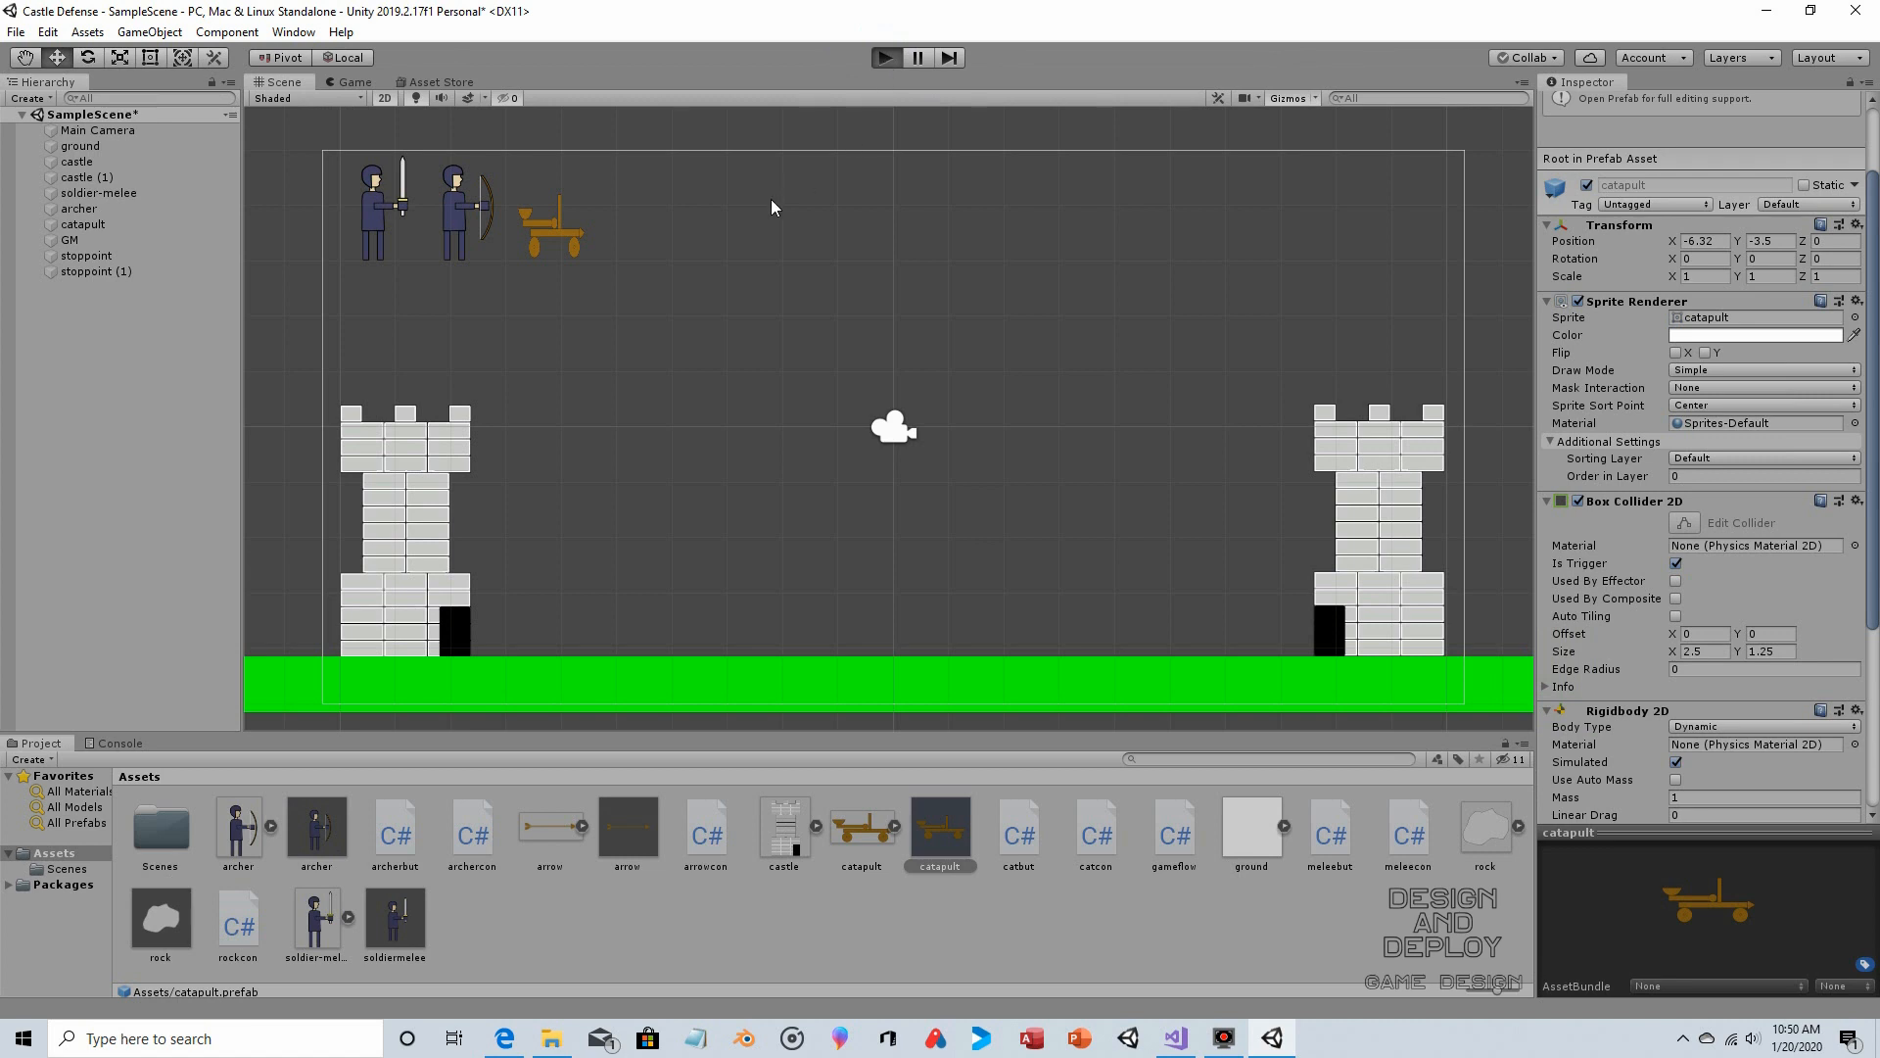
{"action": "left_click", "coordinate": [492, 195]}
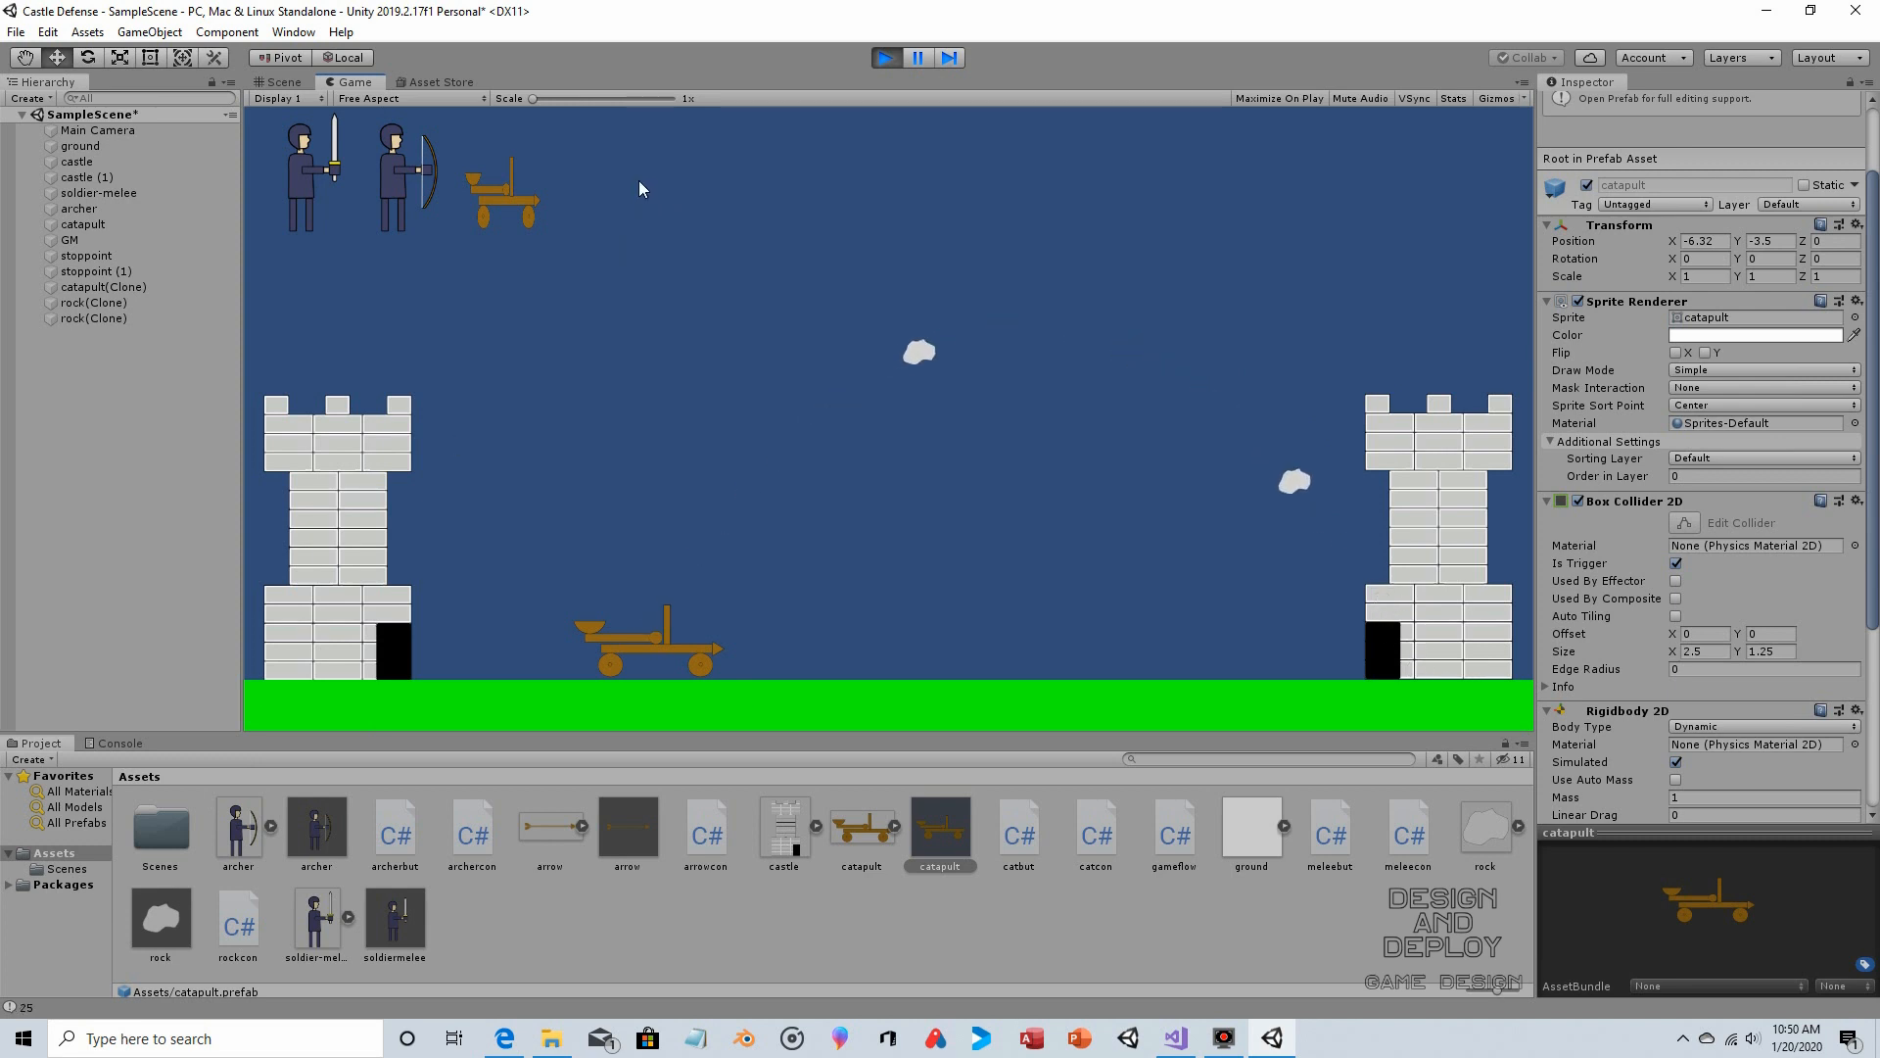
{"action": "left_click", "coordinate": [889, 66]}
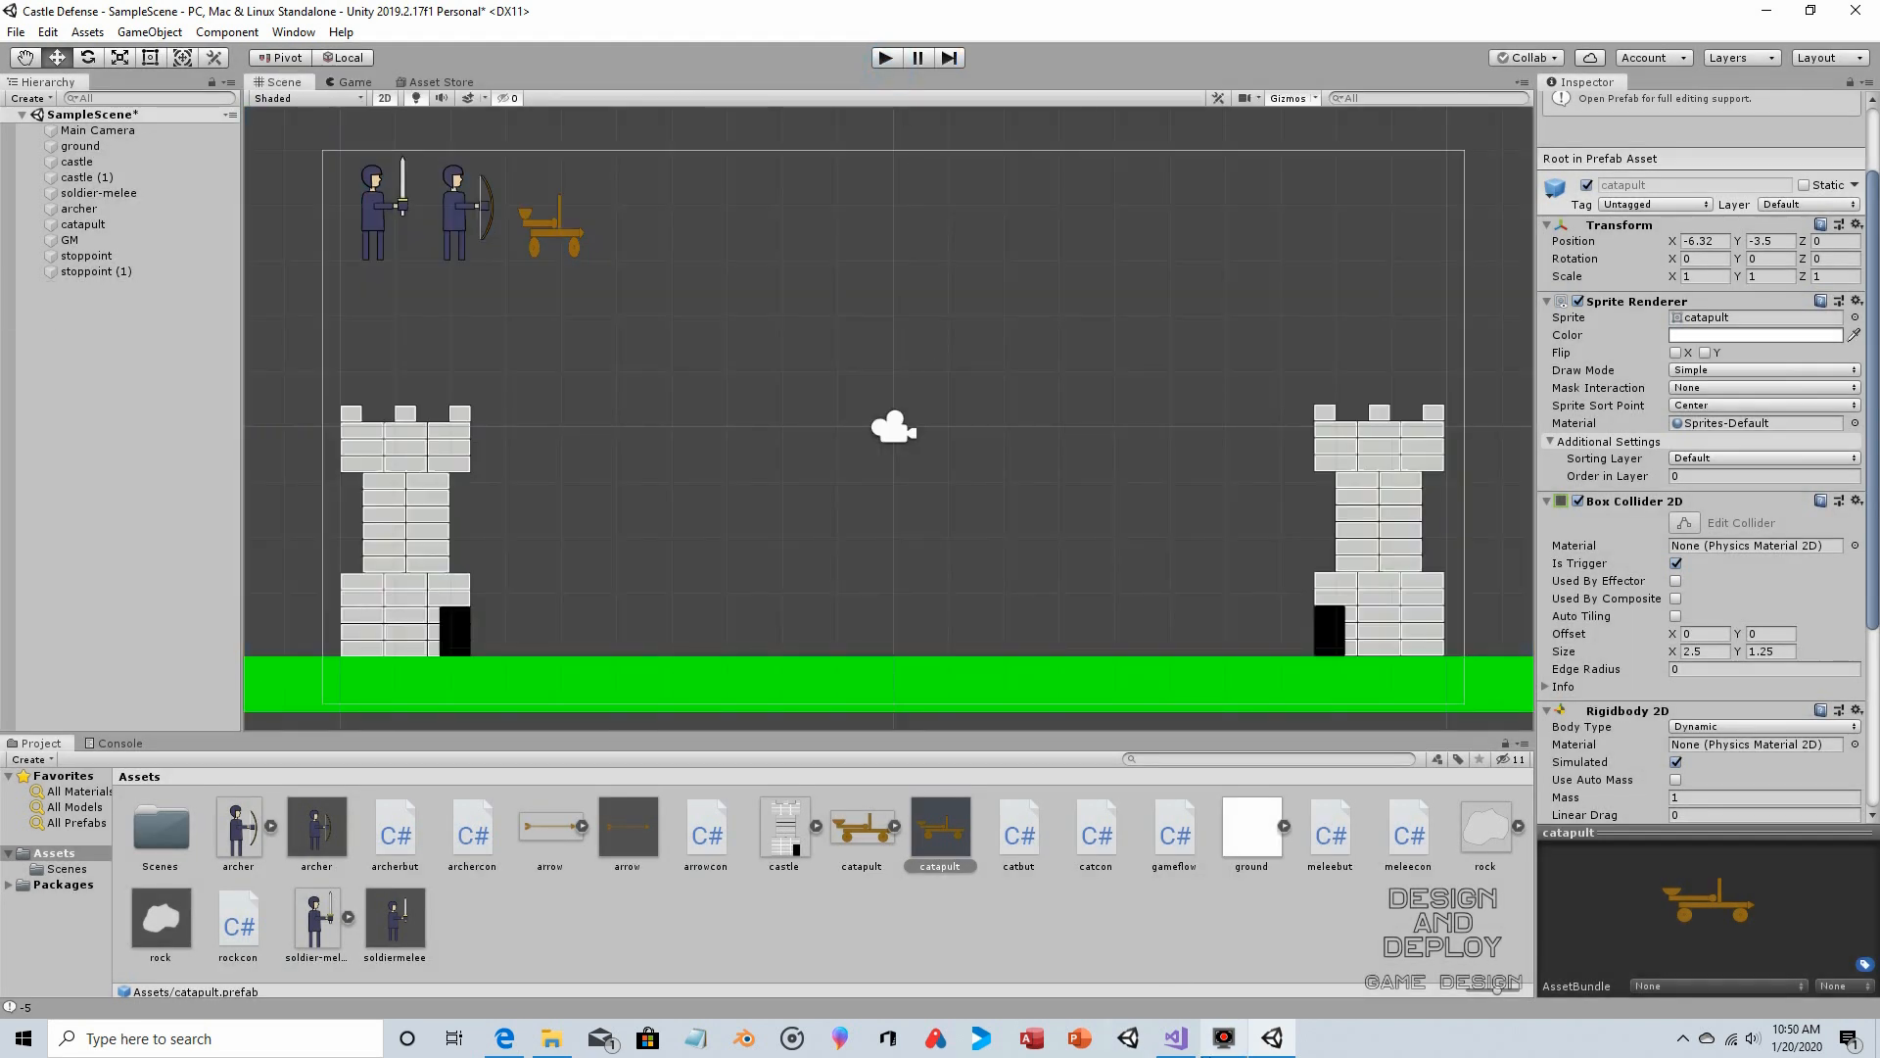
{"action": "key", "text": "alt+Tab"}
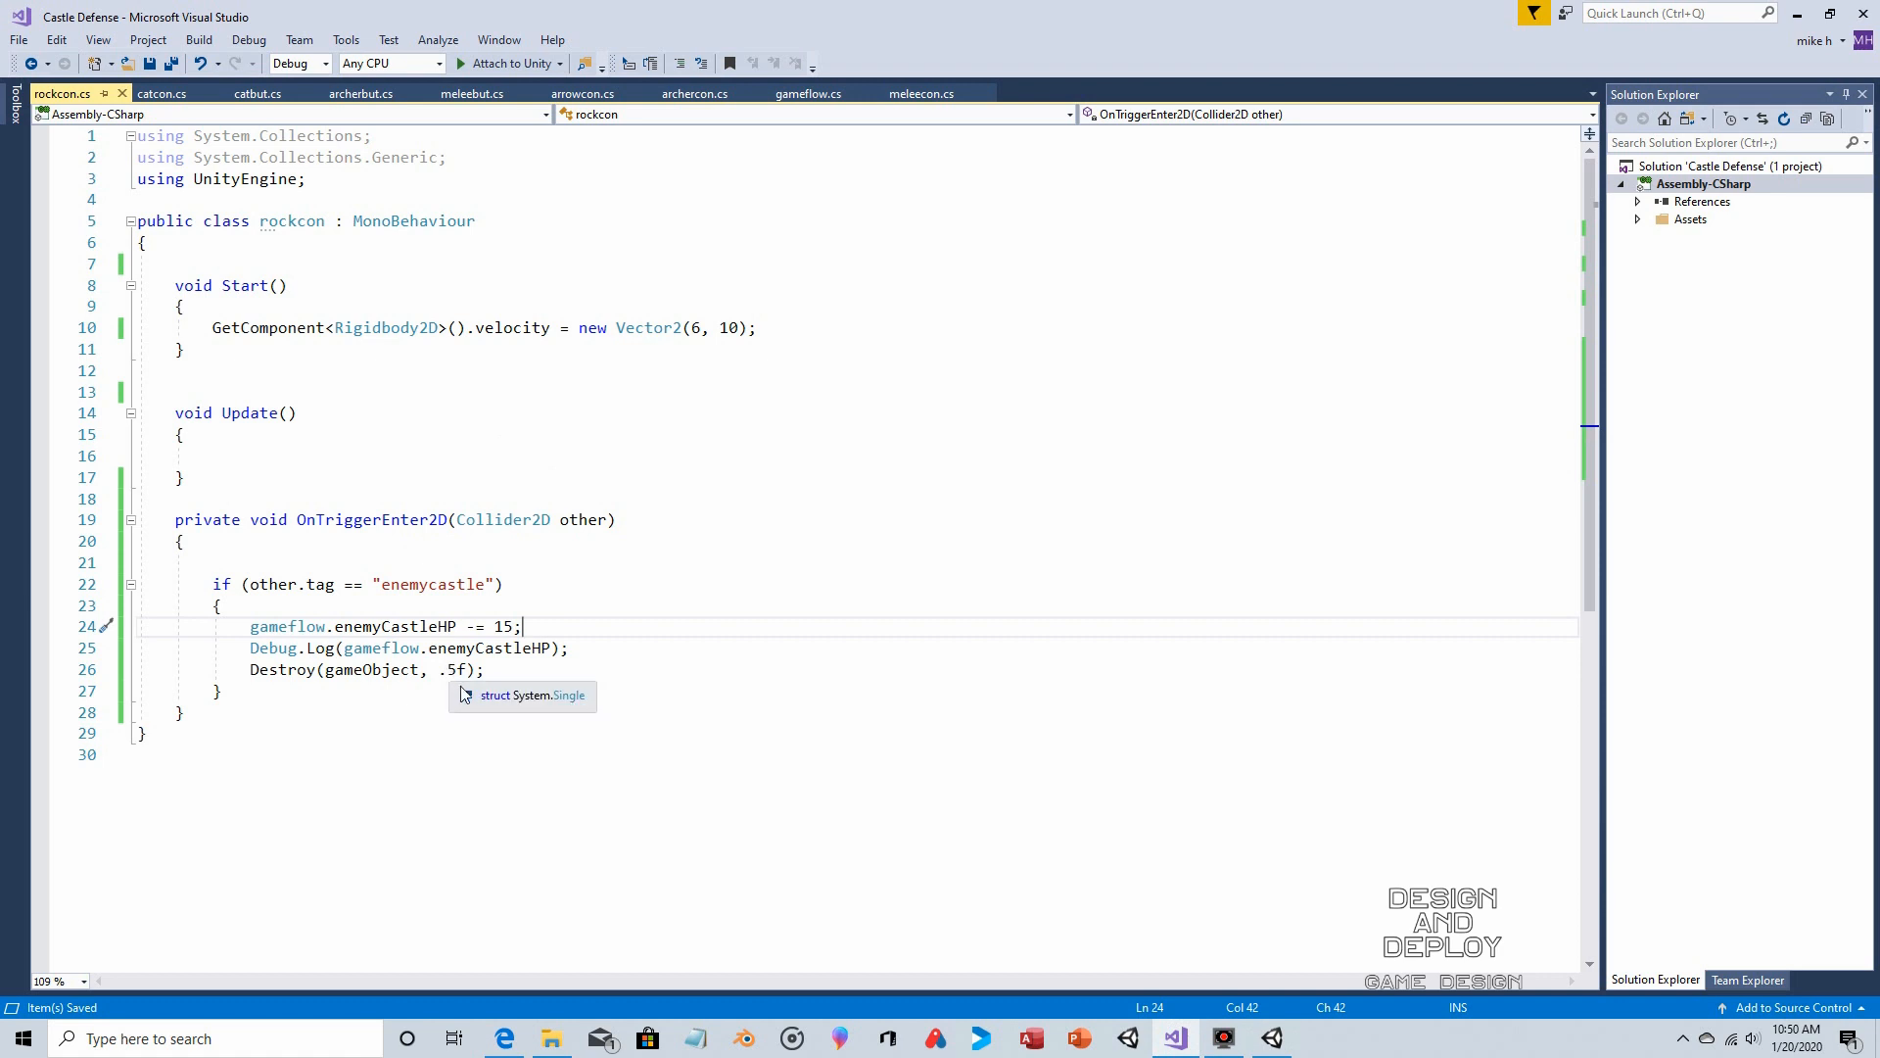
Comment out rockcon's Destroy(gameObject, .5f); line, save the script and switch to Unity
{"action": "left_click", "coordinate": [248, 669]}
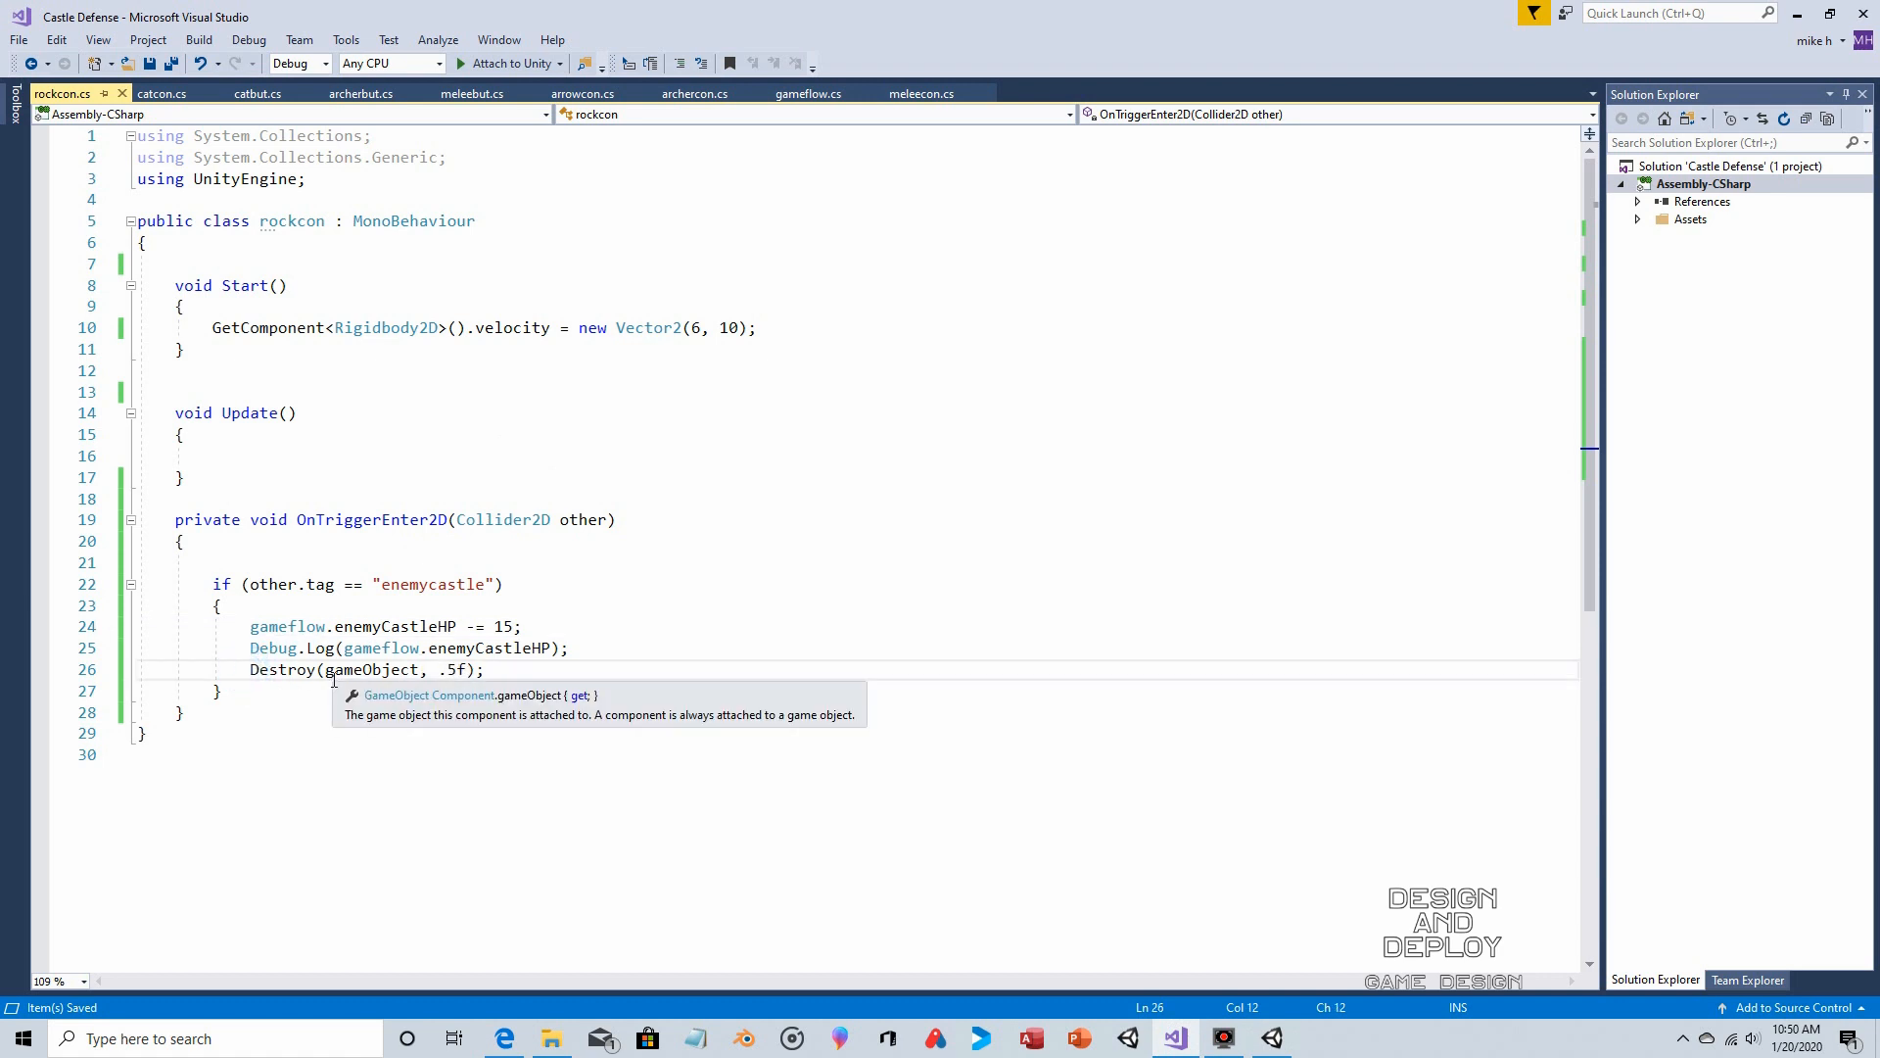
{"action": "type", "text": "//"}
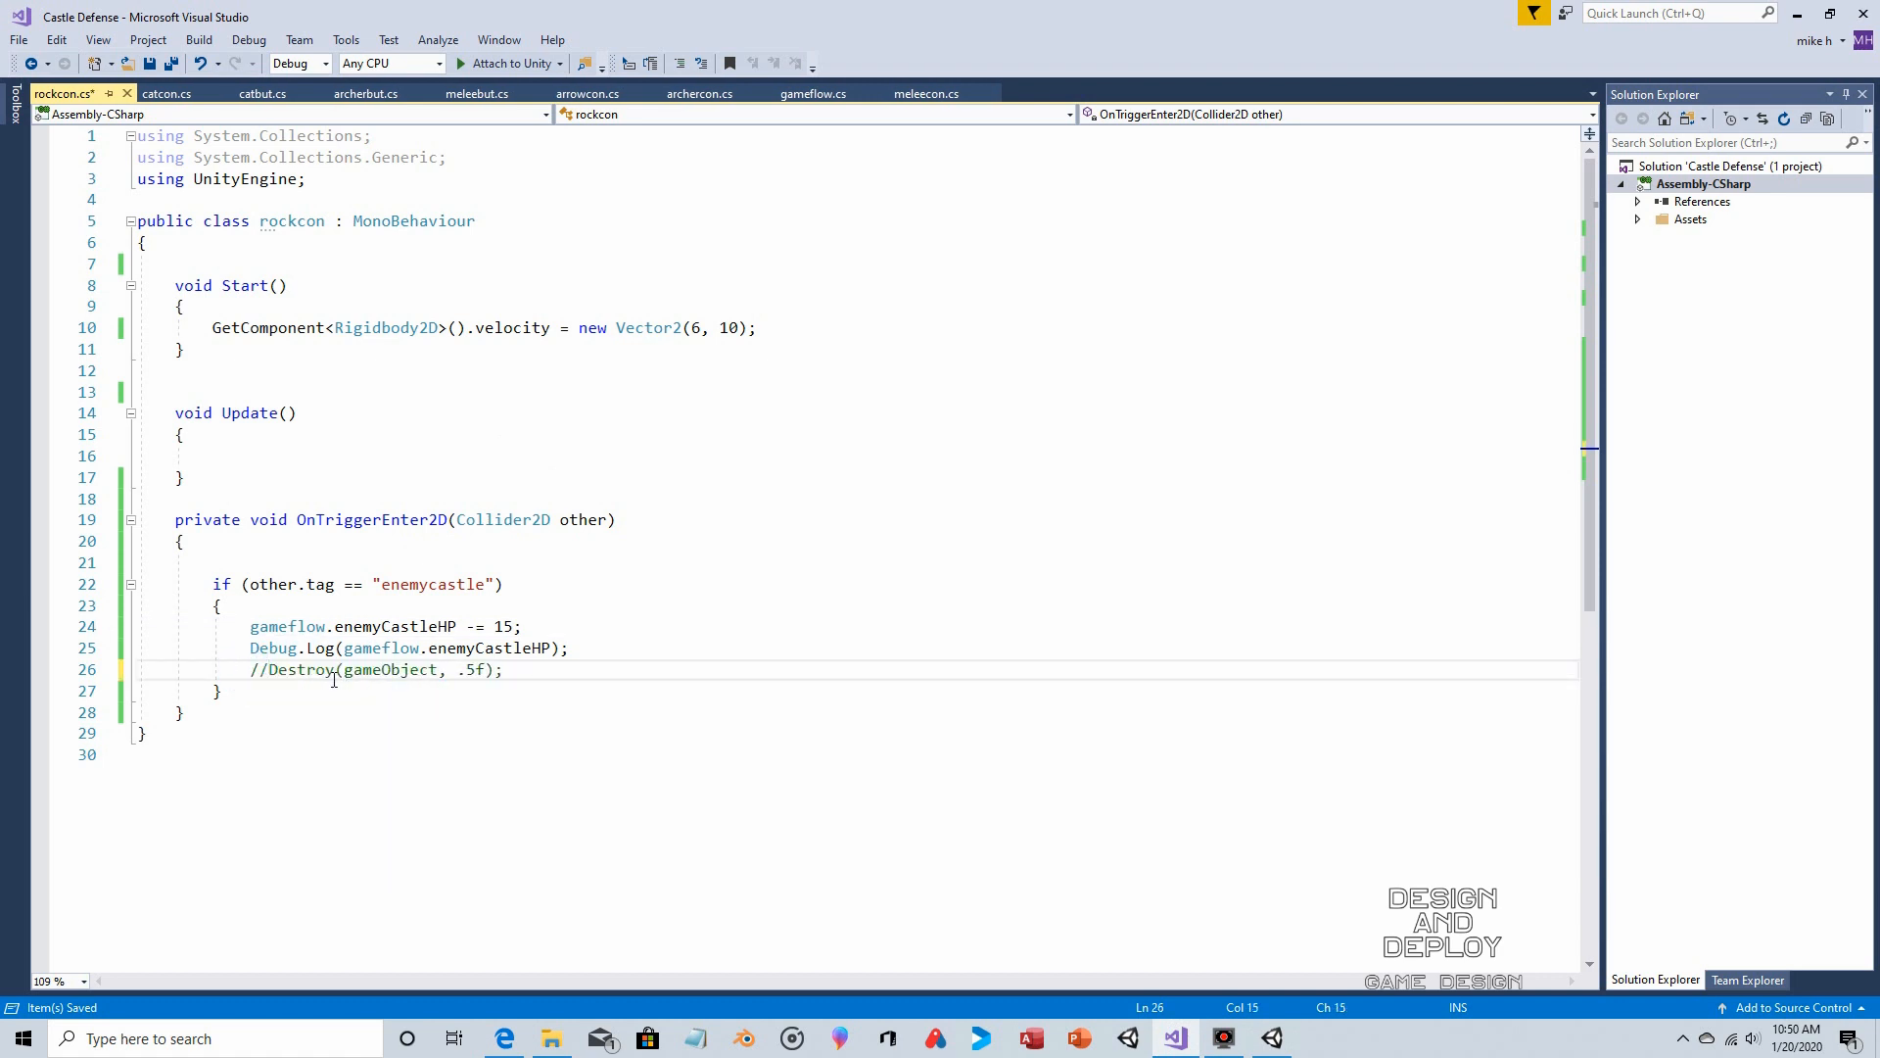
{"action": "left_click", "coordinate": [149, 63]}
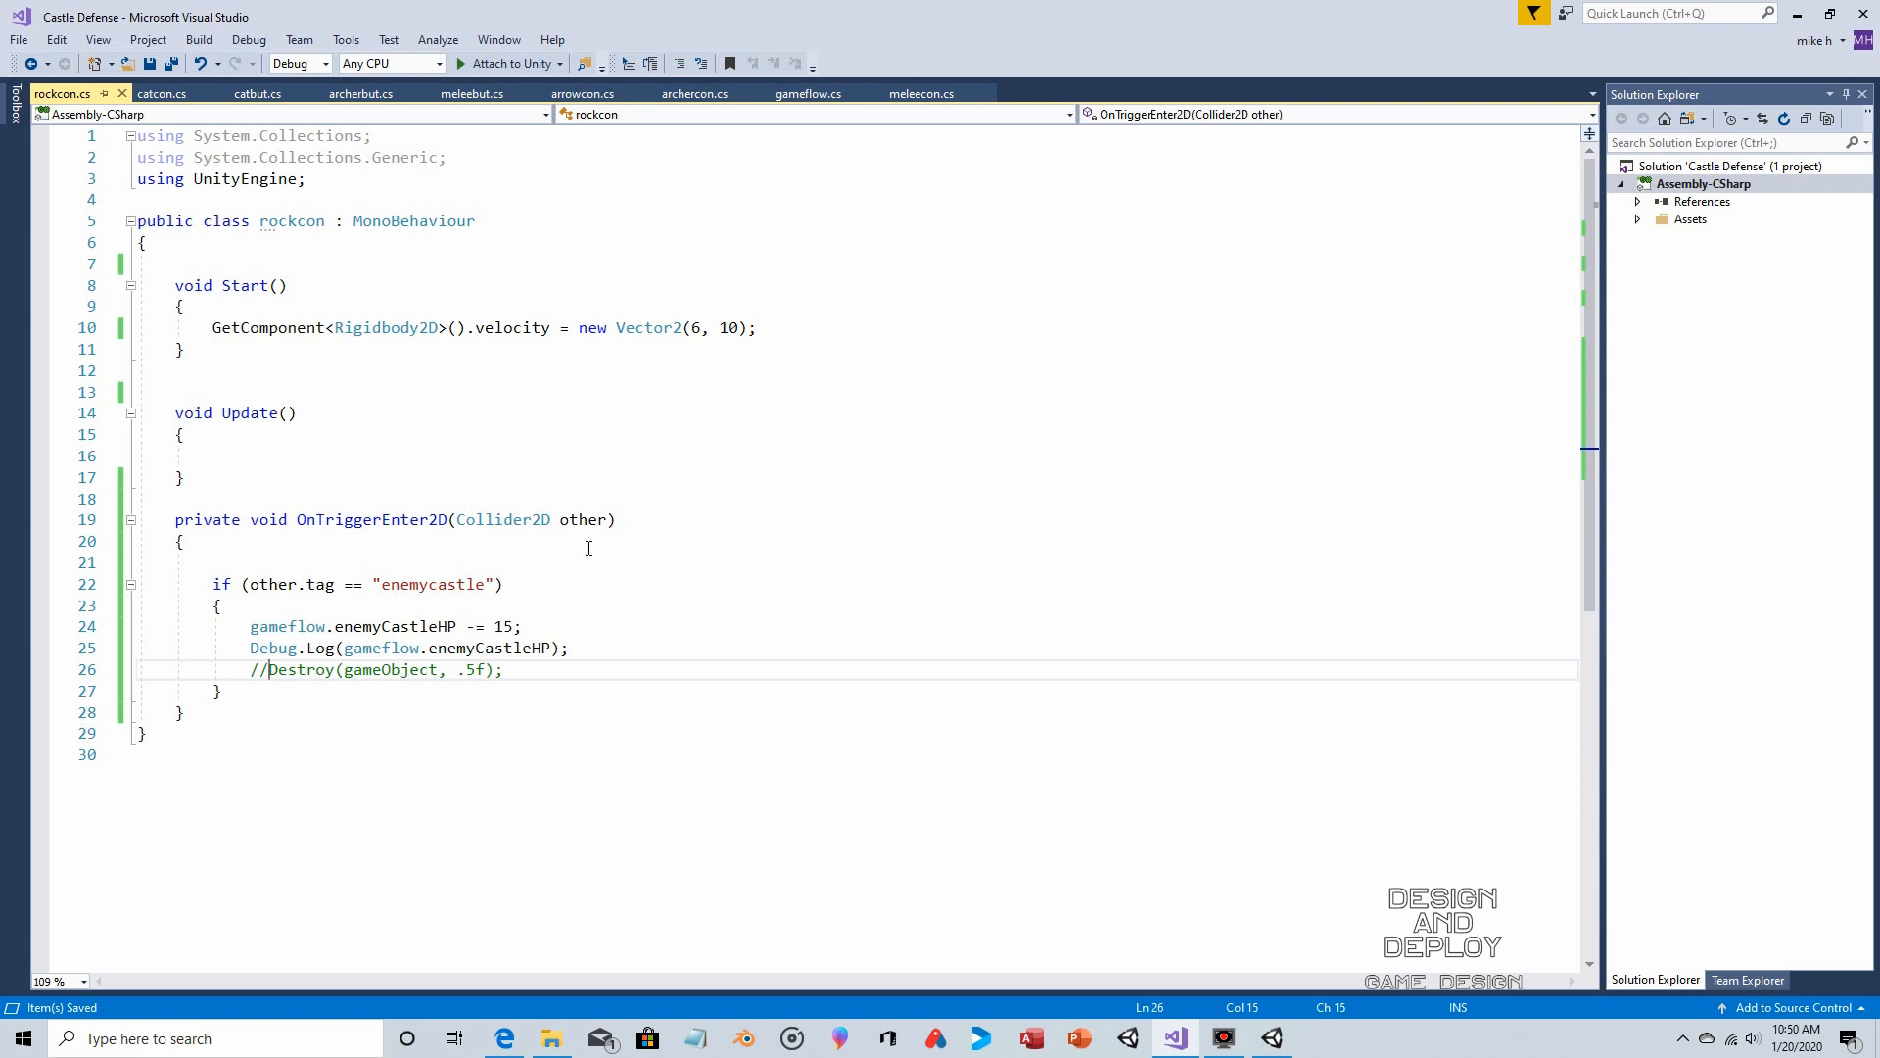
{"action": "double_click", "coordinate": [476, 669]}
{"action": "left_click", "coordinate": [535, 671]}
{"action": "left_click", "coordinate": [1272, 1038]}
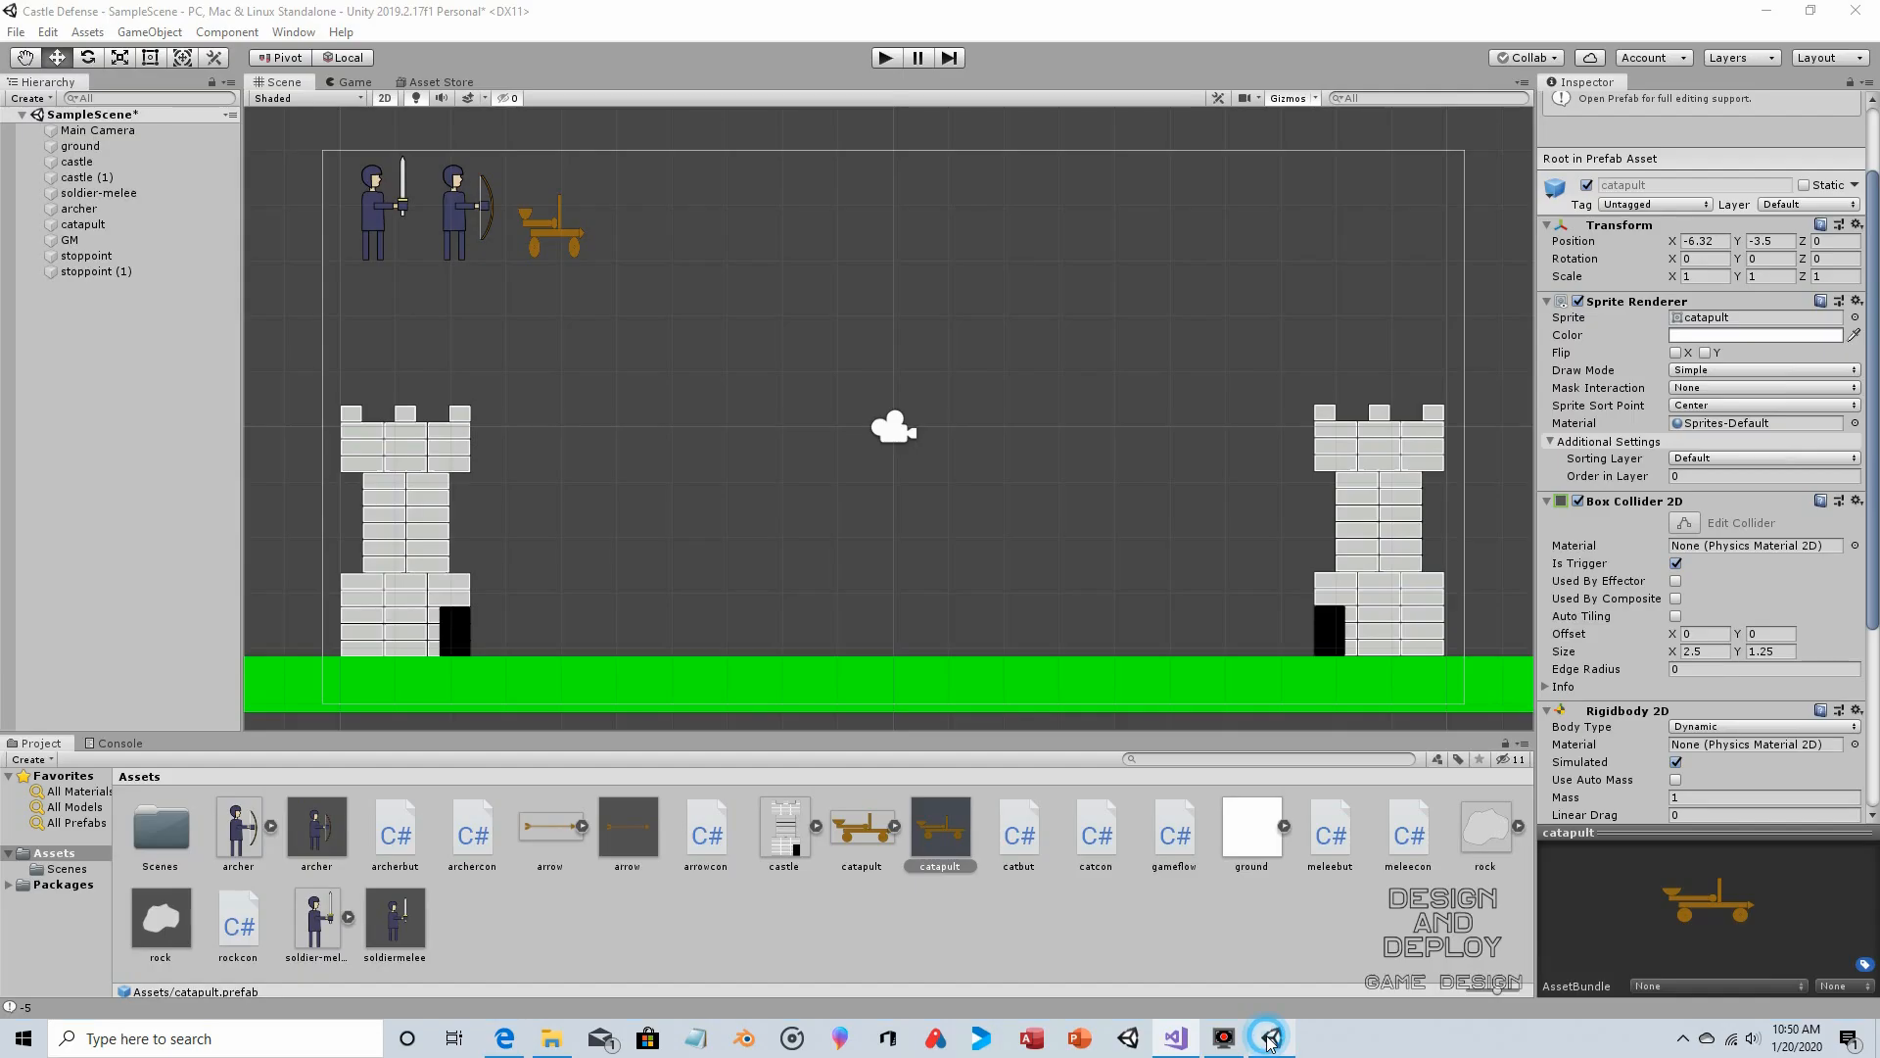